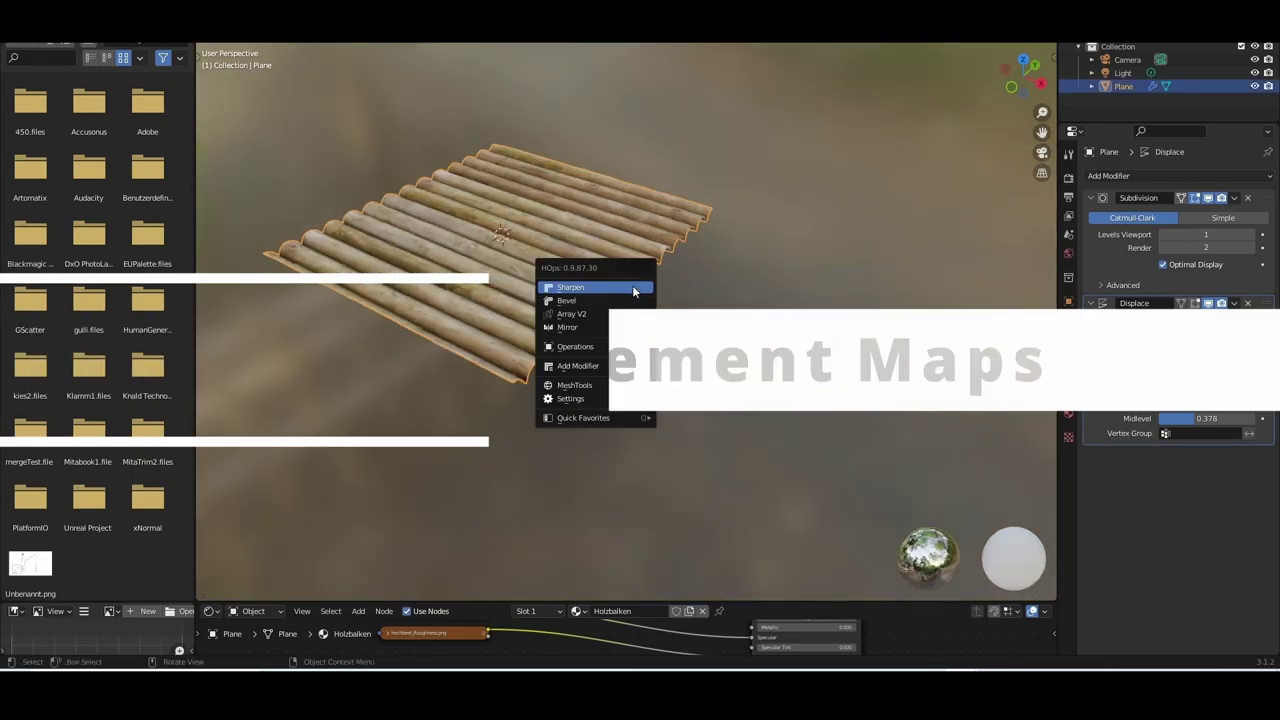
Step: Orbit and zoom around the log-covered plane and confirm the new sun elevation value
mouse_move(663, 357)
middle_down()
mouse_move(460, 356)
mouse_move(680, 347)
mouse_move(950, 168)
middle_up()
scroll(460, 356, up, 5)
scroll(460, 356, down, 5)
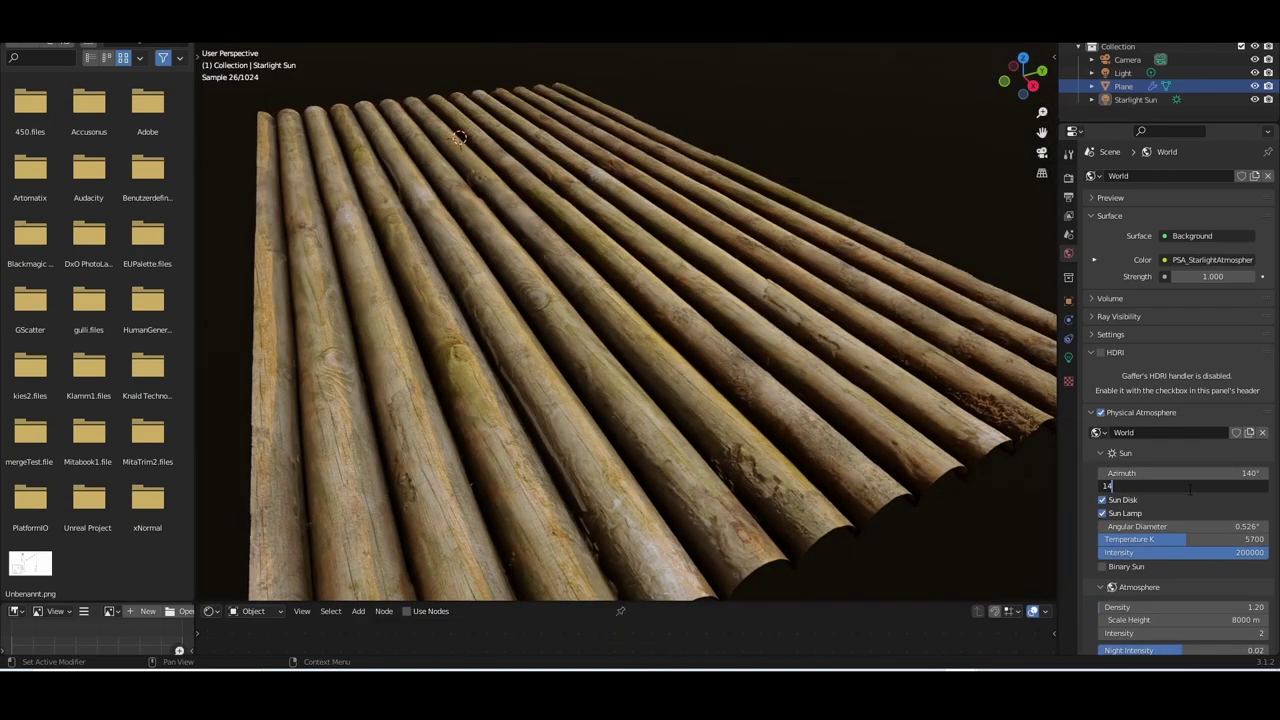
key(Return)
mouse_move(797, 285)
middle_down()
mouse_move(765, 270)
mouse_move(764, 311)
middle_up()
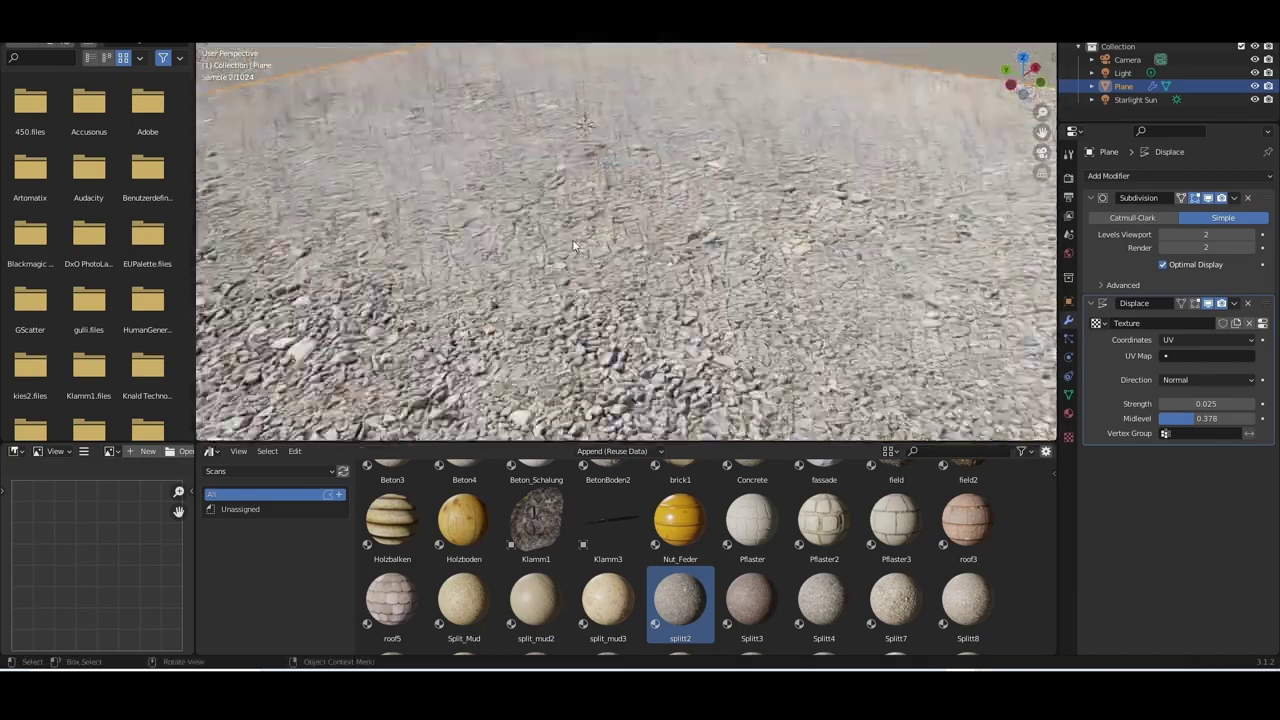
Step: Apply Shade Smooth to the gravel plane and inspect its surface up close
right_click(744, 232)
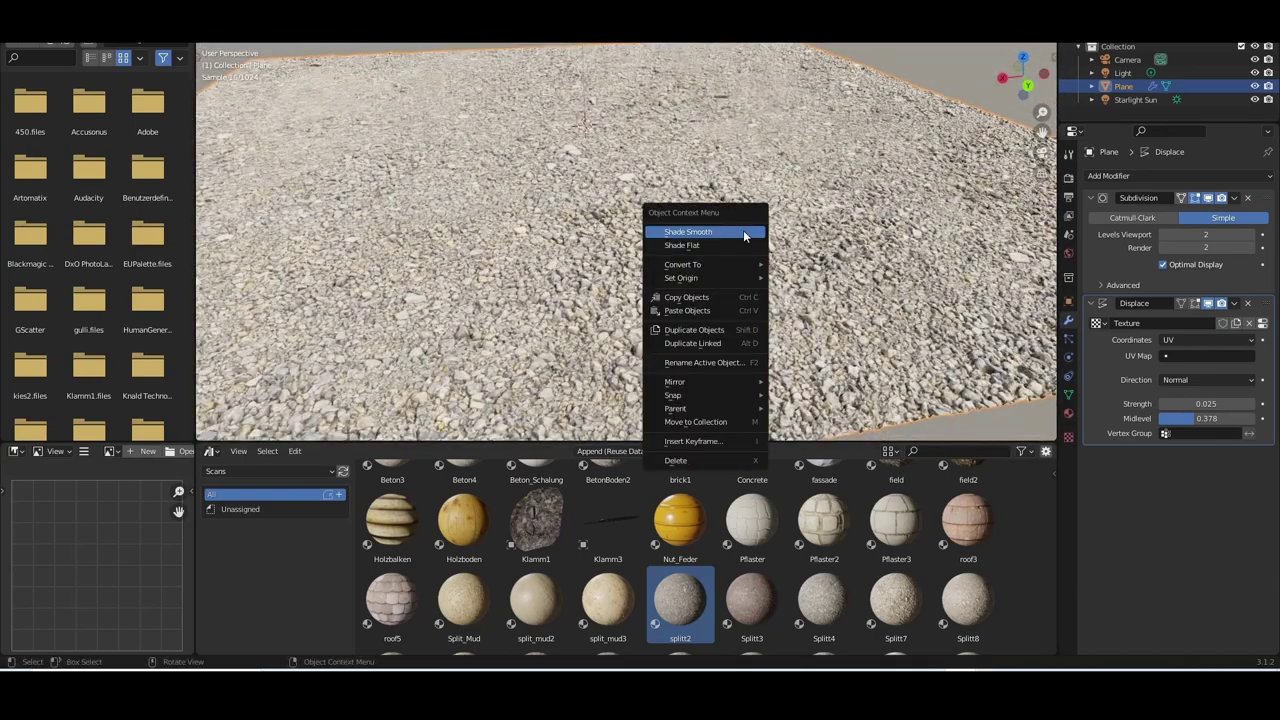
click(744, 232)
mouse_move(744, 232)
middle_down()
mouse_move(828, 218)
mouse_move(667, 237)
middle_up()
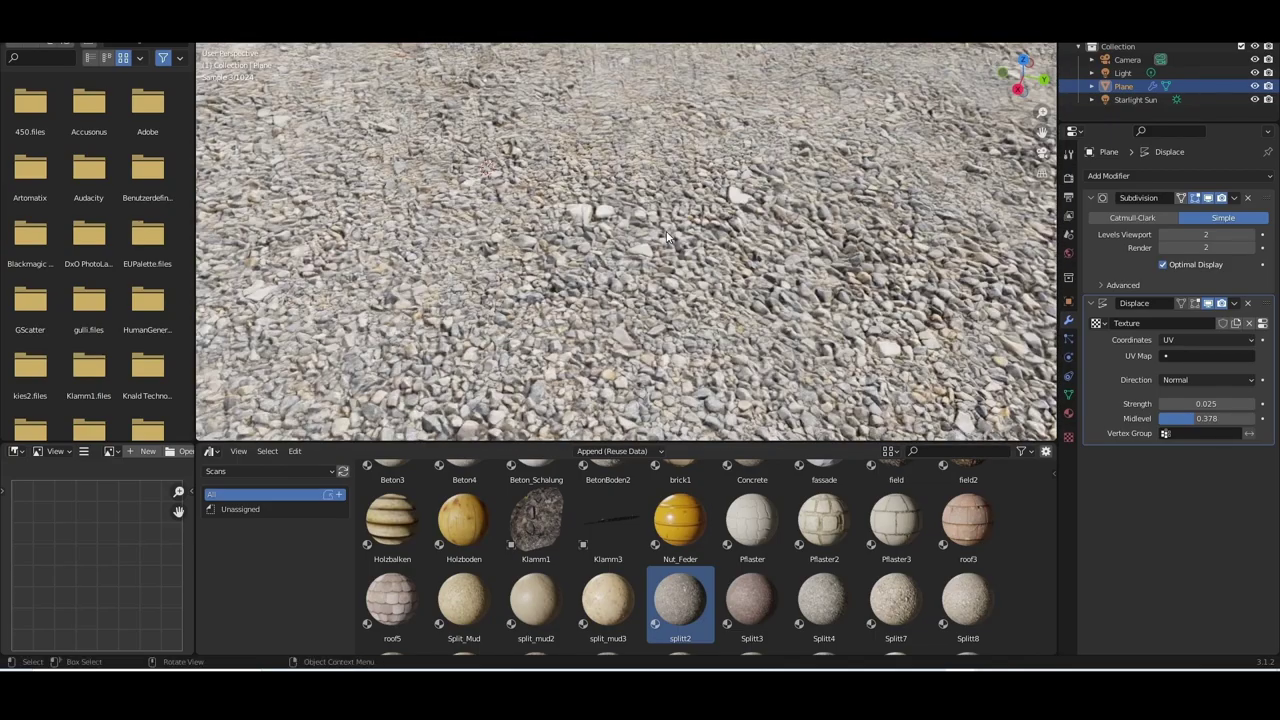
scroll(667, 237, down, 5)
middle_drag(657, 281, 657, 220)
scroll(660, 272, up, 5)
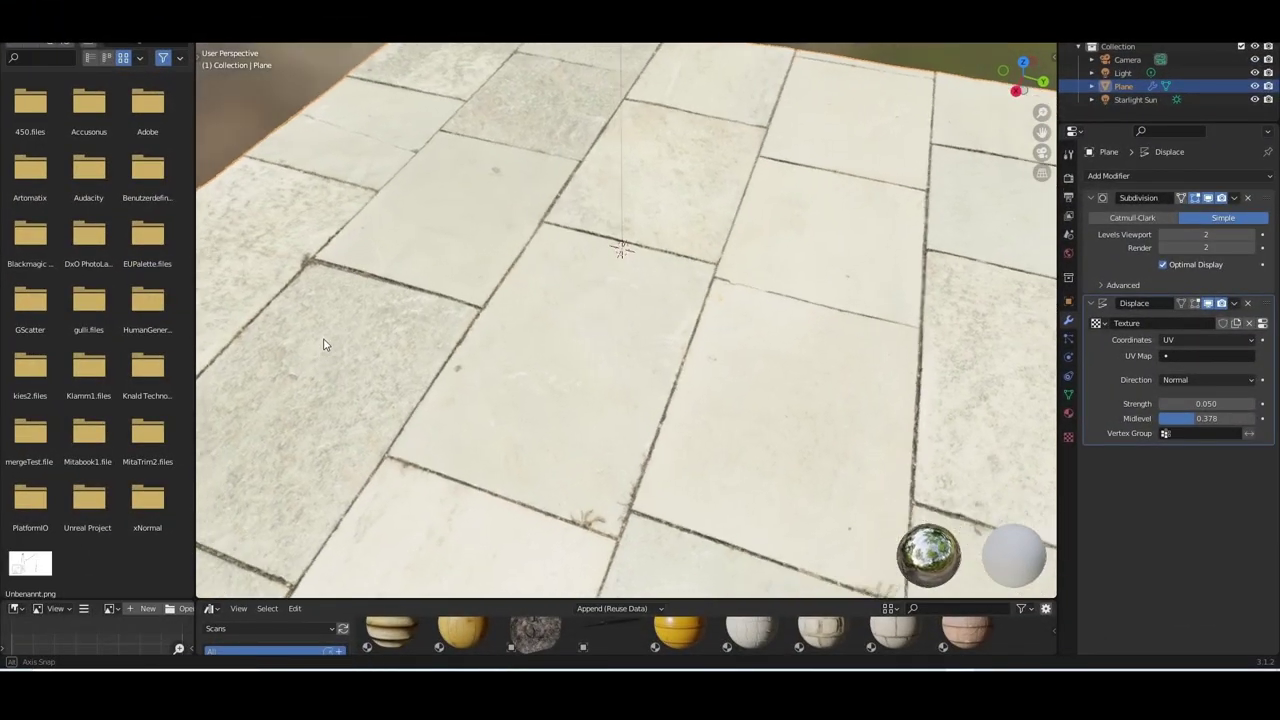
Step: Switch the viewport to Rendered shading and view the stone tiles from a low angle
mouse_move(323, 345)
middle_down()
mouse_move(619, 348)
mouse_move(643, 380)
mouse_move(600, 346)
mouse_move(509, 323)
mouse_move(668, 309)
mouse_move(598, 345)
middle_up()
scroll(668, 309, up, 2)
scroll(650, 320, up, 3)
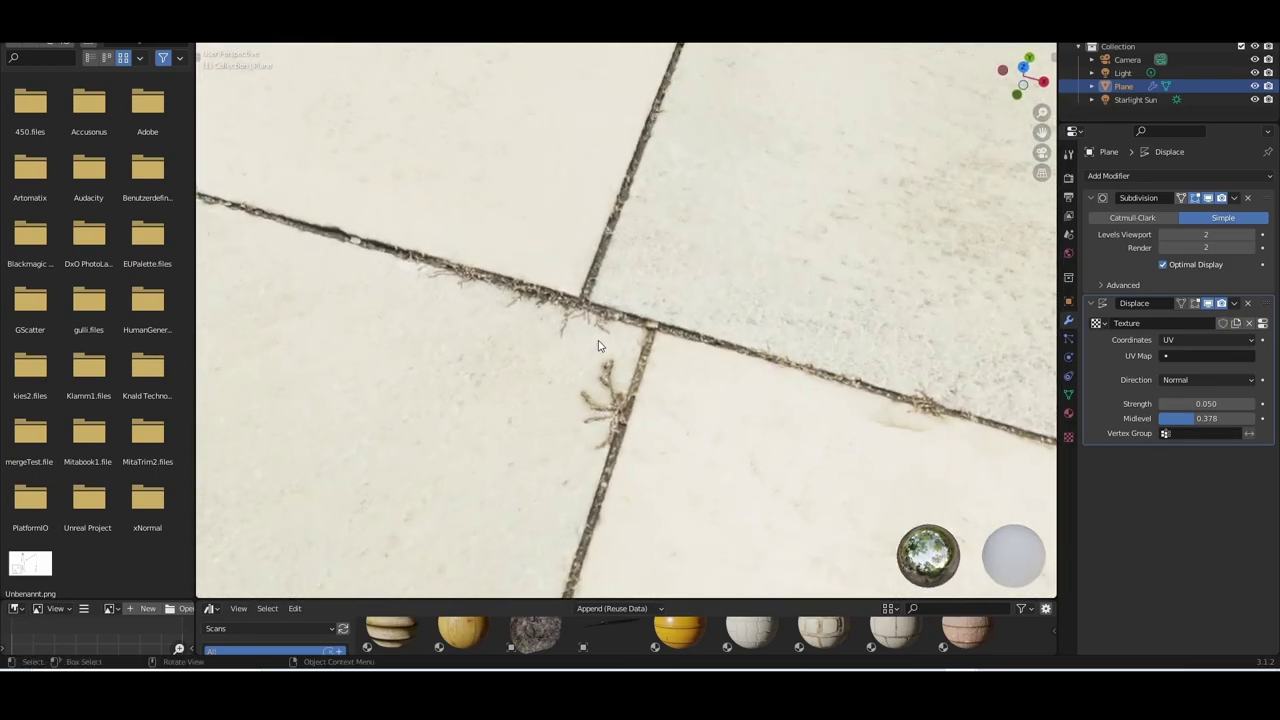
key(z)
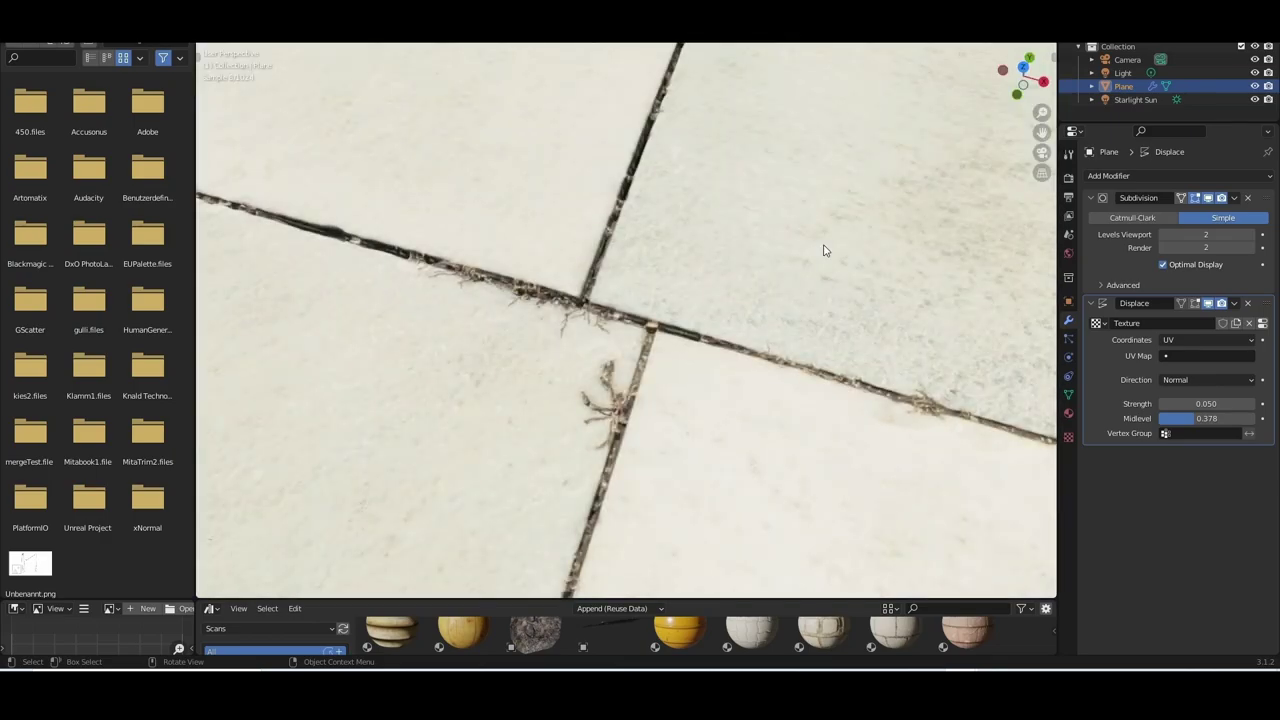
scroll(824, 249, down, 5)
mouse_move(674, 289)
middle_down()
mouse_move(734, 289)
mouse_move(694, 237)
mouse_move(603, 351)
mouse_move(717, 254)
mouse_move(497, 334)
mouse_move(849, 269)
mouse_move(598, 317)
mouse_move(766, 317)
mouse_move(727, 320)
middle_up()
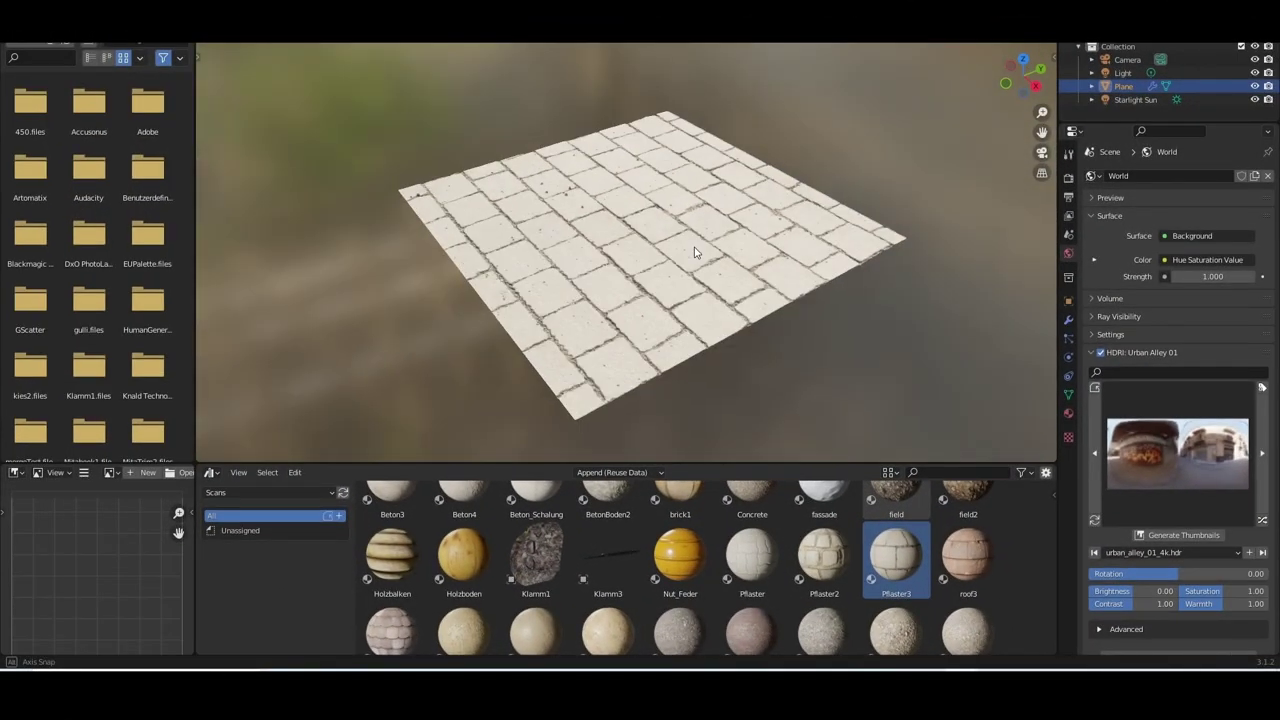
Step: Zoom in and orbit around the paving-stone close-up, then pull back out
scroll(695, 252, up, 3)
scroll(760, 248, up, 3)
scroll(850, 242, up, 3)
scroll(943, 234, up, 3)
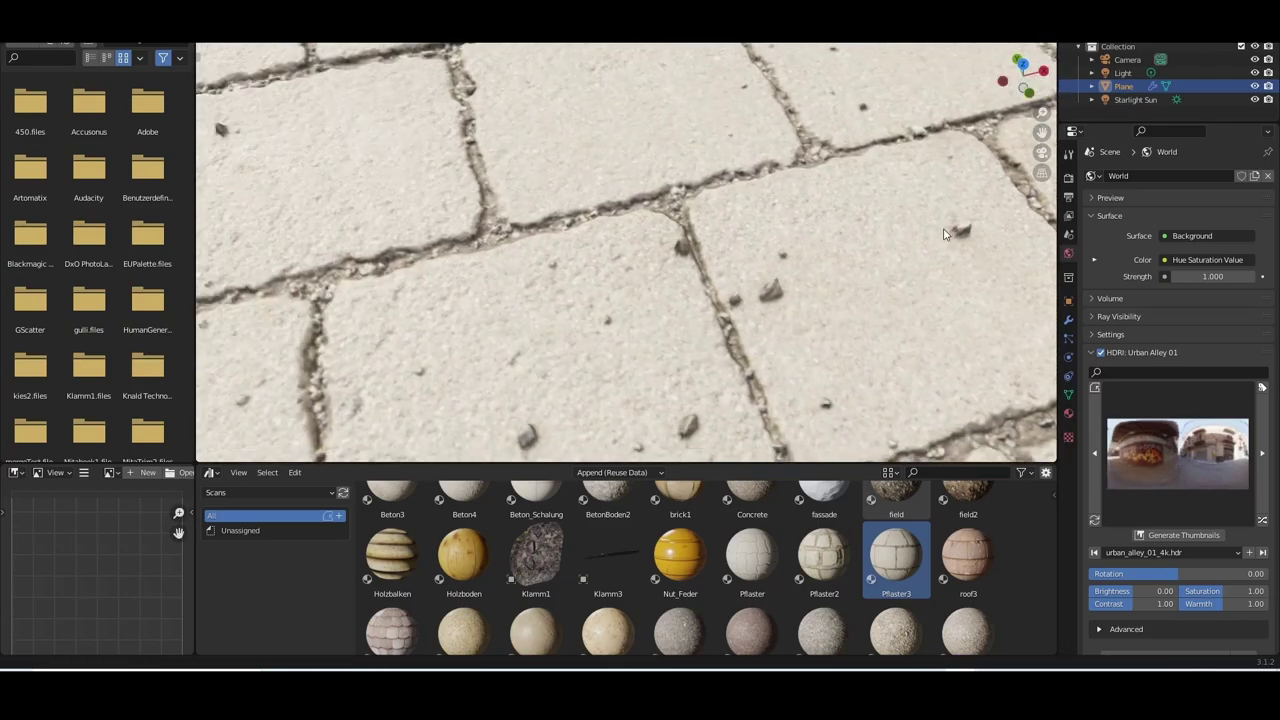
scroll(943, 234, up, 3)
mouse_move(1023, 429)
middle_down()
mouse_move(280, 417)
mouse_move(700, 200)
middle_up()
scroll(500, 300, down, 5)
scroll(827, 150, up, 5)
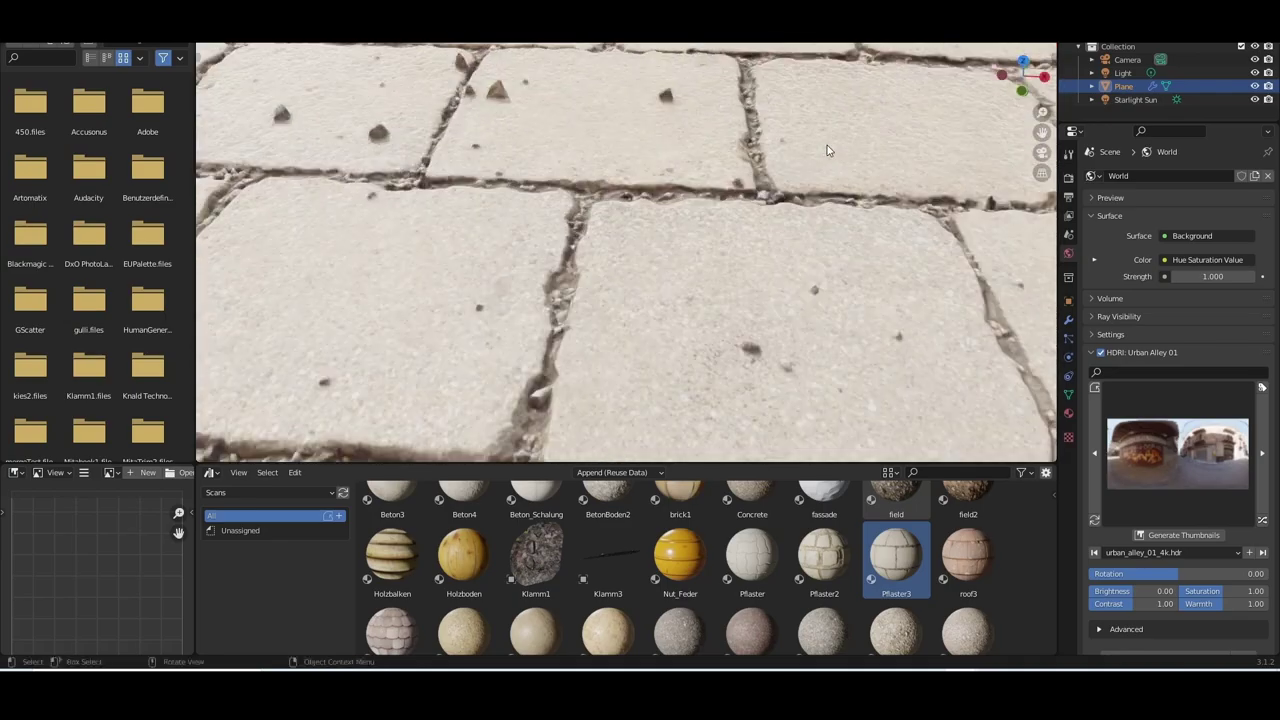
middle_drag(827, 150, 620, 263)
scroll(620, 263, down, 2)
scroll(620, 263, down, 4)
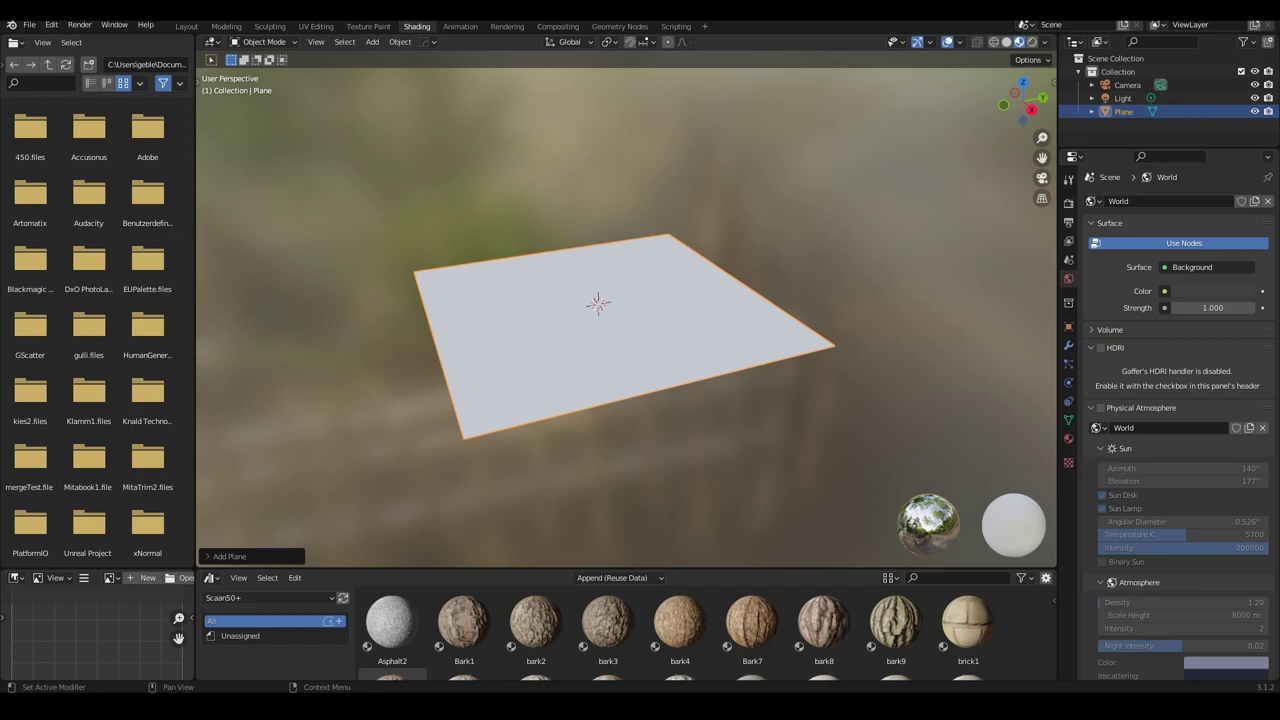
Step: Enlarge the material library, then in the second Blender window resize the asset browser showing Bark, CastleWall, Concrete and Grit
drag(652, 568, 655, 298)
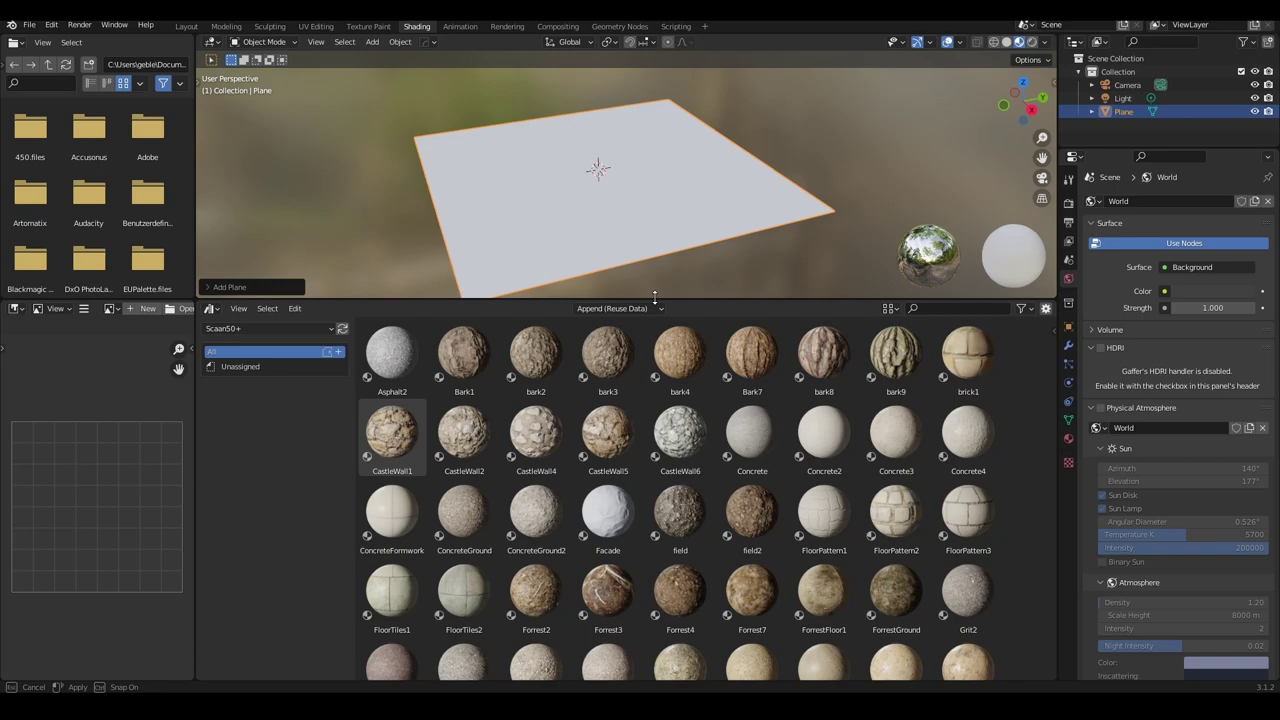
scroll(639, 504, down, 3)
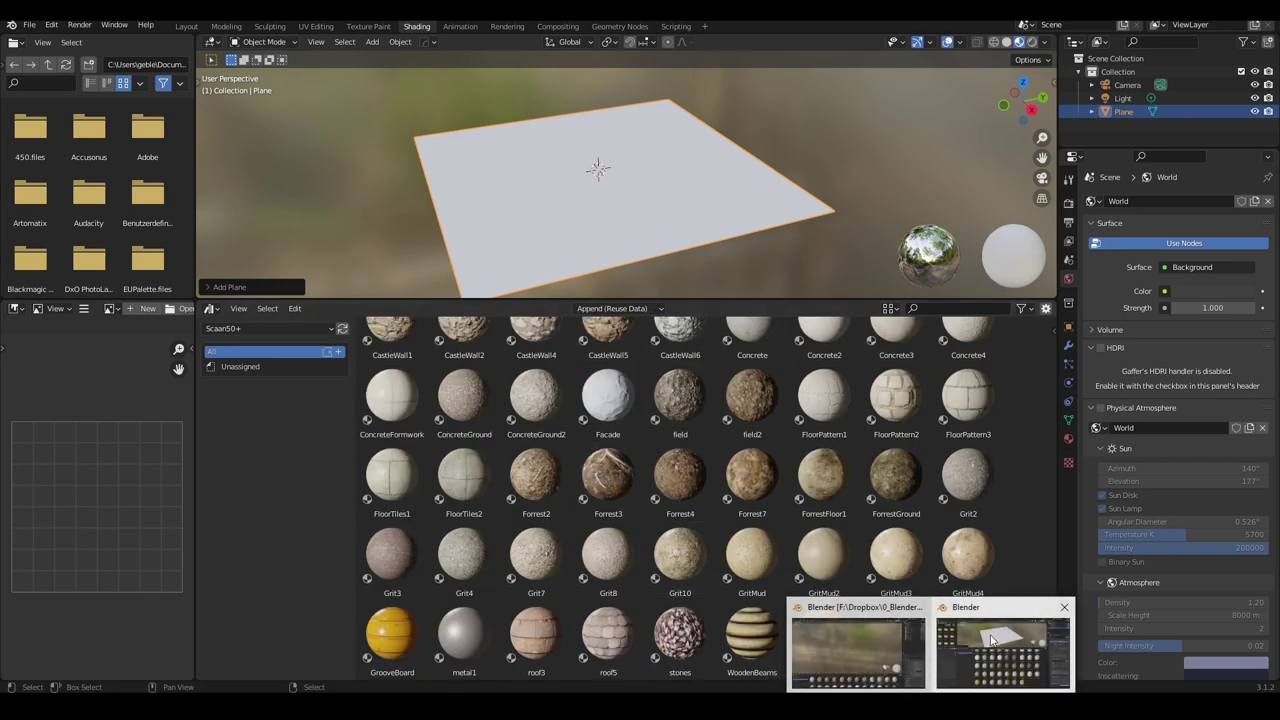
click(870, 645)
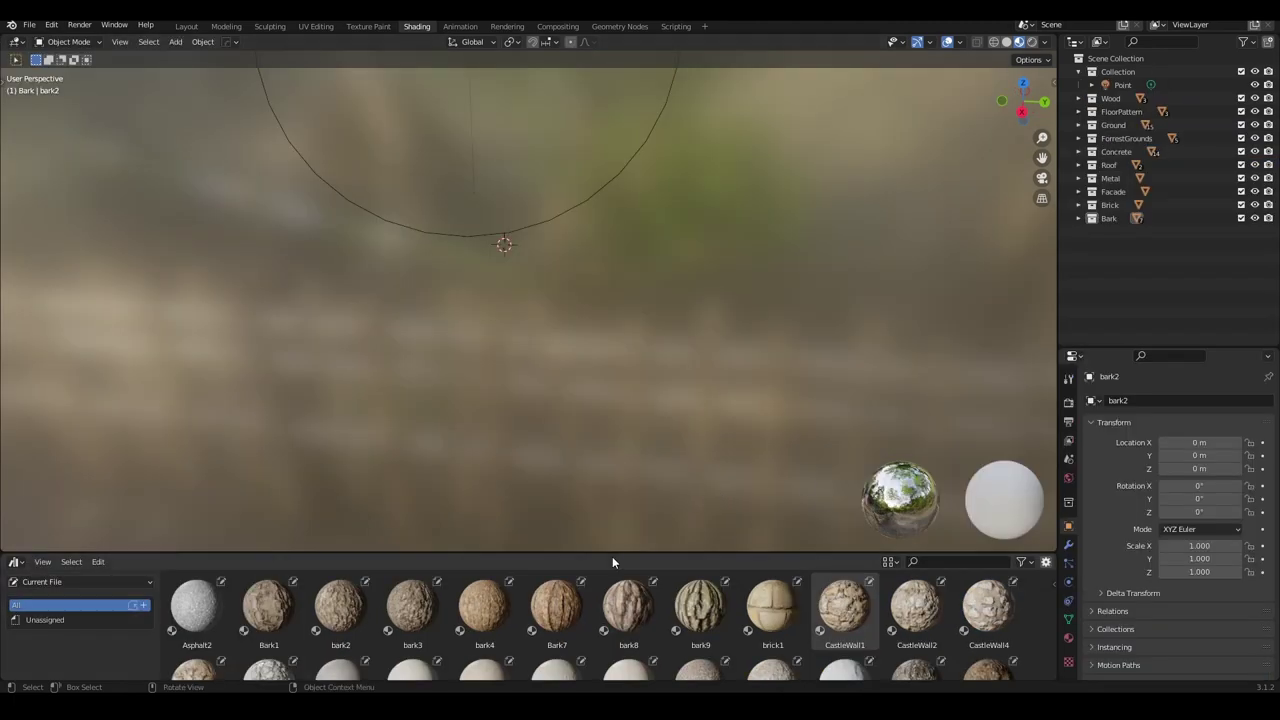
drag(612, 556, 642, 245)
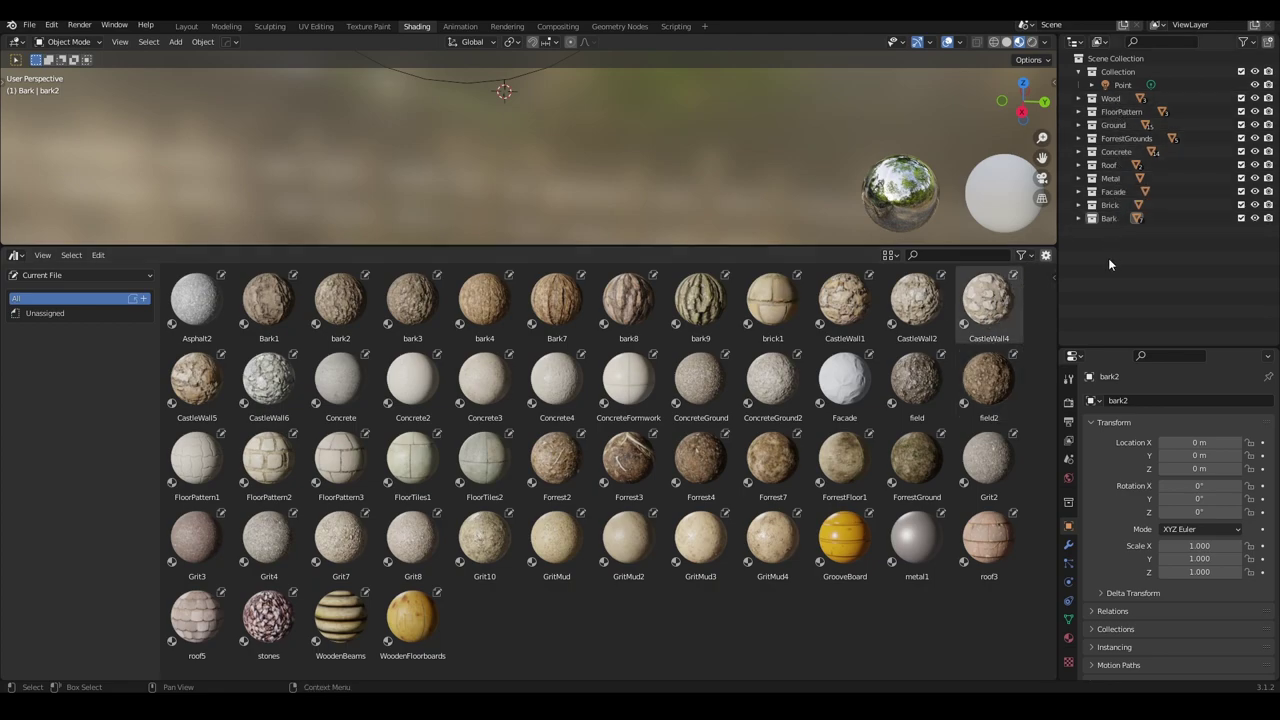
drag(732, 247, 733, 474)
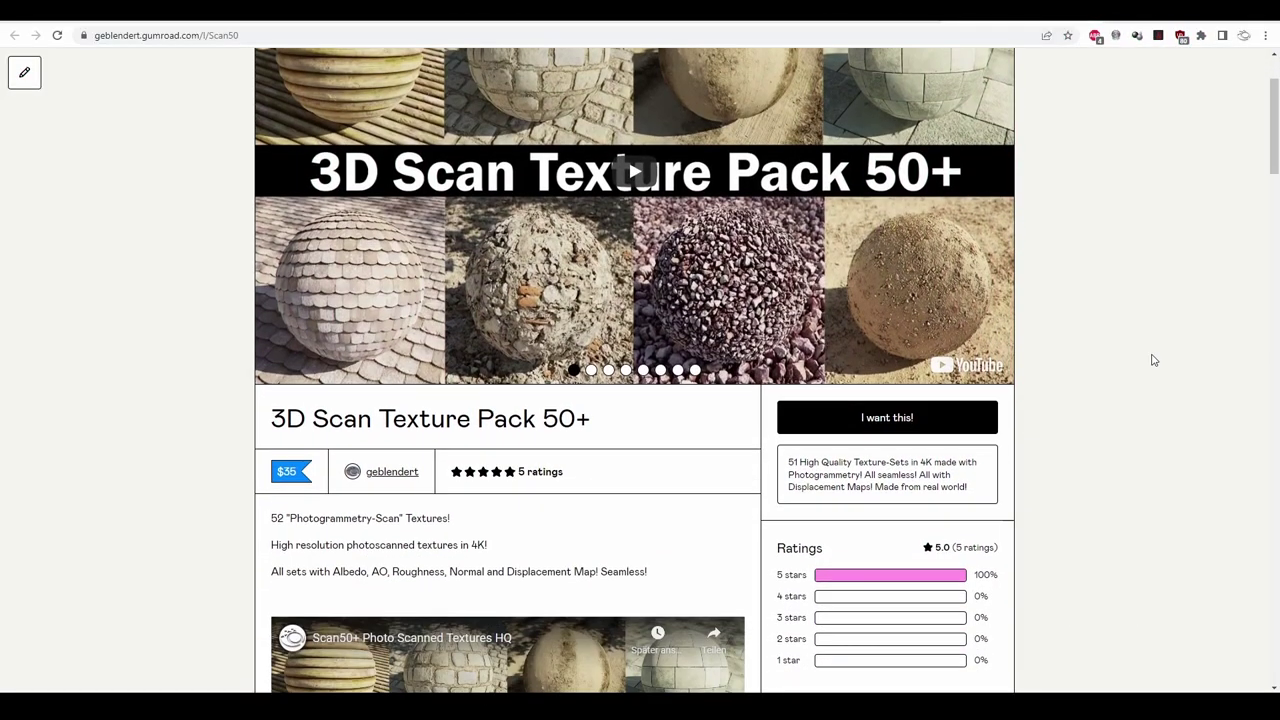
Step: Scroll the Gumroad 3D Scan Texture Pack 50+ page down and back up to its $35 price
scroll(1153, 360, down, 3)
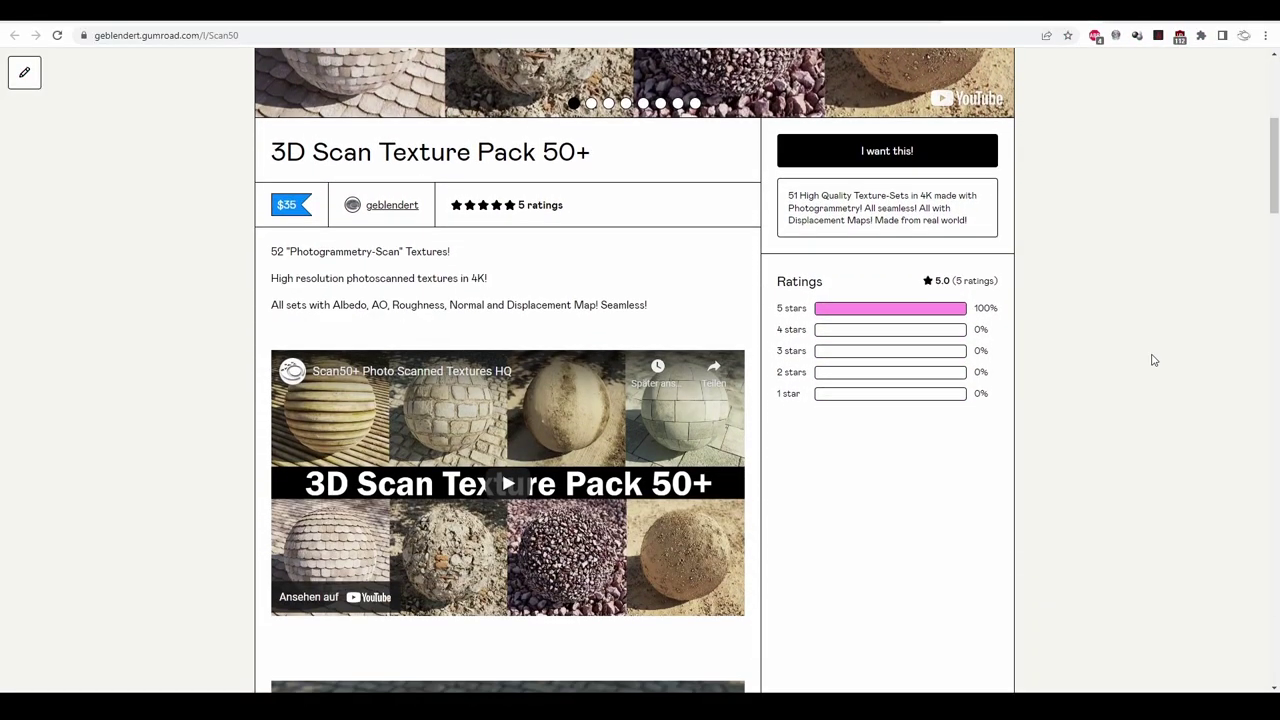
scroll(1153, 360, up, 2)
scroll(1153, 360, up, 3)
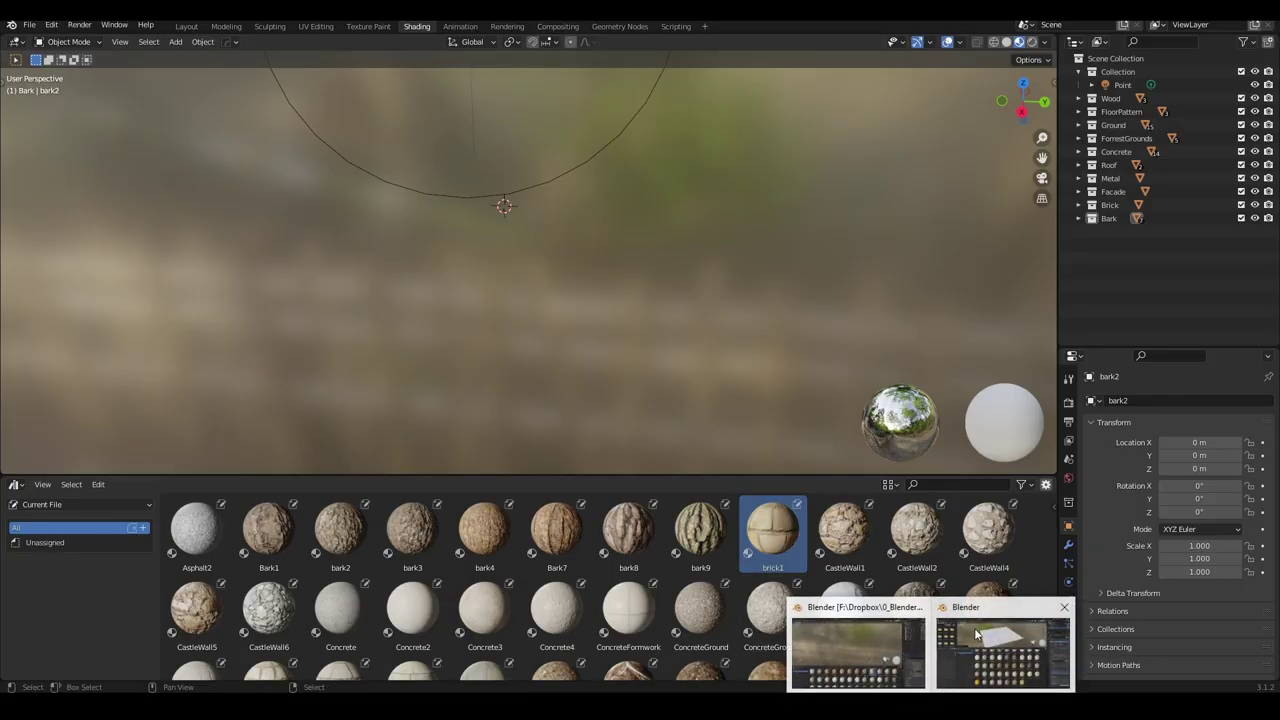
Step: Back in the plane scene, drag the Asphalt2 scan material from the Asset Browser onto the plane
click(977, 635)
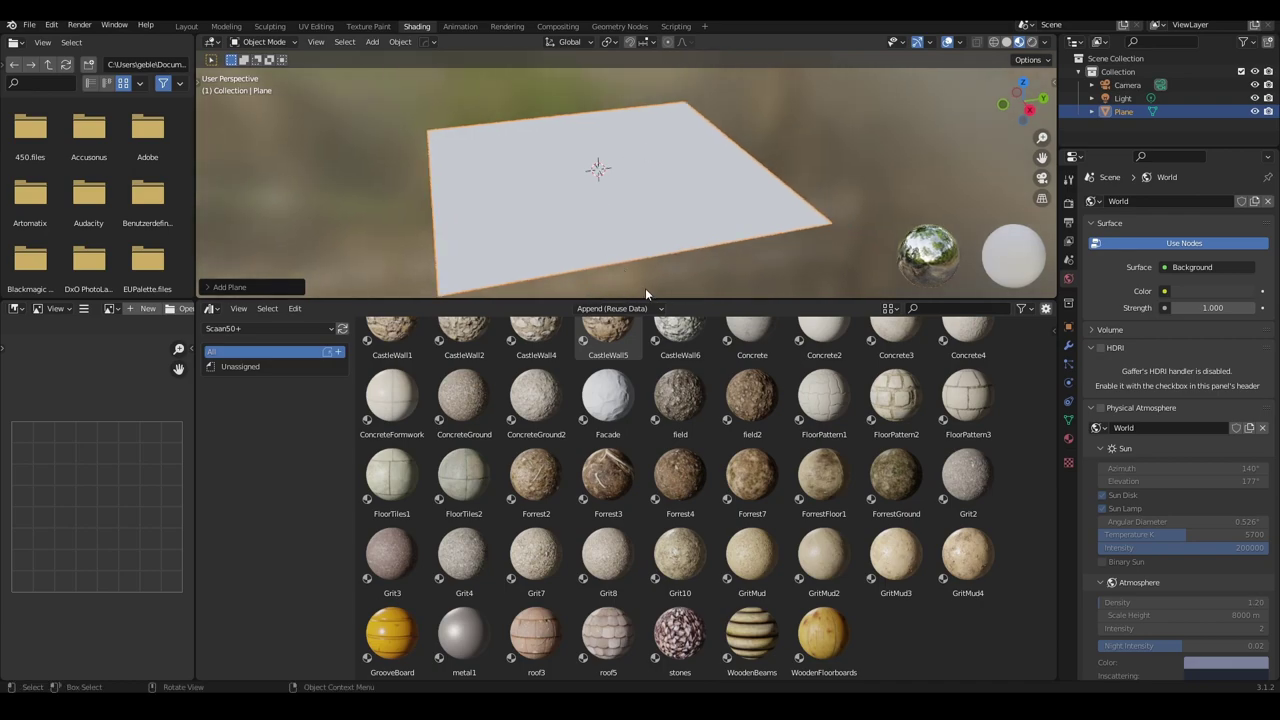
drag(658, 298, 650, 451)
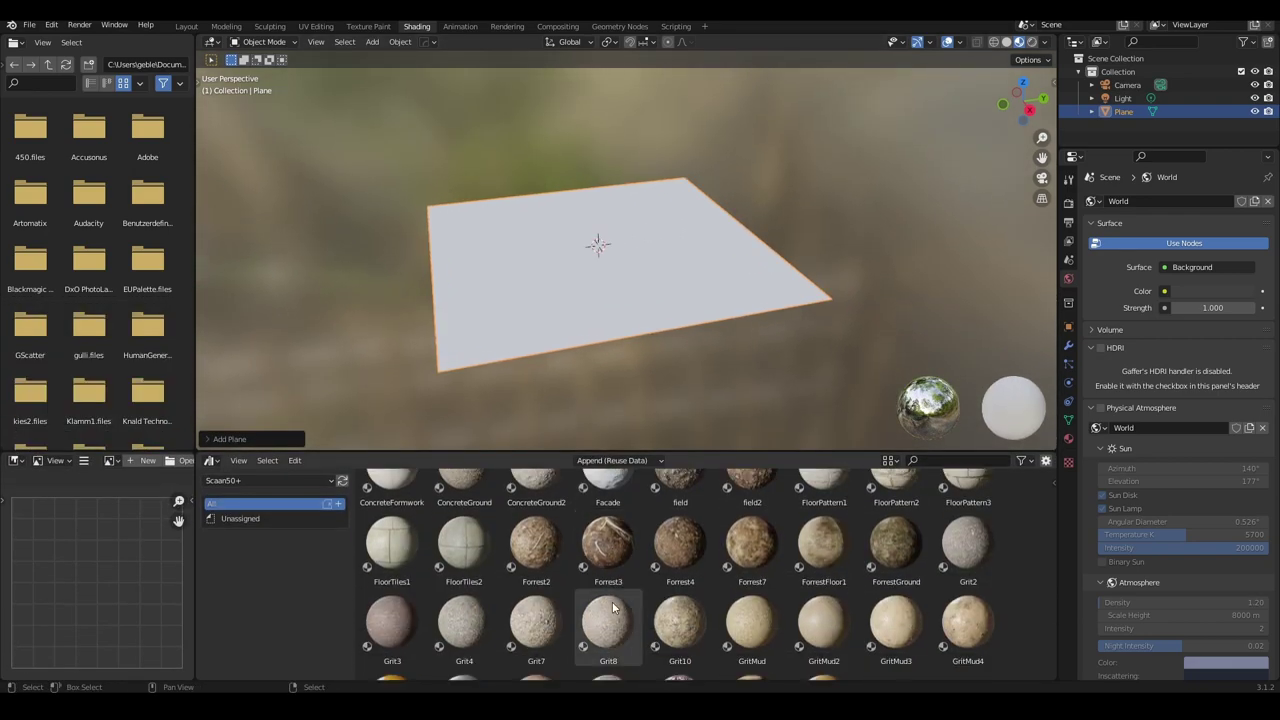
scroll(614, 607, up, 2)
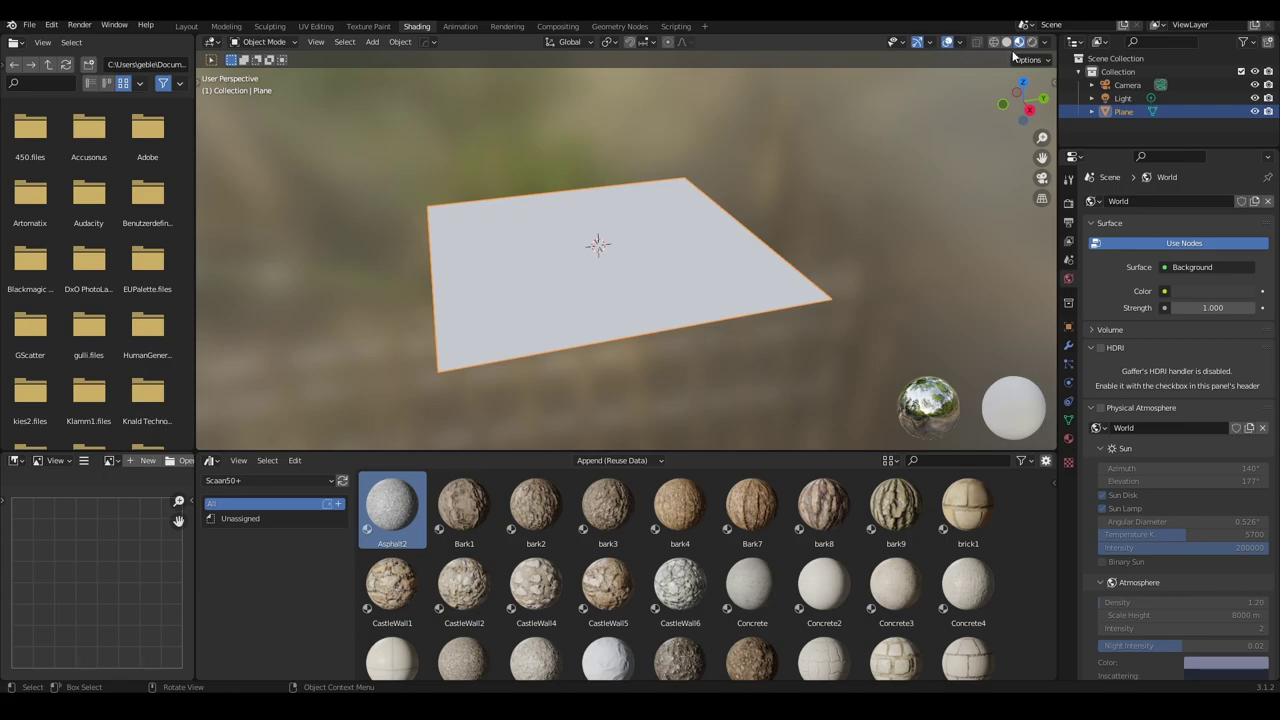
scroll(849, 190, up, 5)
middle_drag(849, 190, 665, 299)
scroll(681, 296, down, 3)
scroll(681, 296, down, 2)
scroll(681, 296, down, 3)
Step: Turn the library area into a Shader Editor showing the Asphalt2 node setup
click(213, 461)
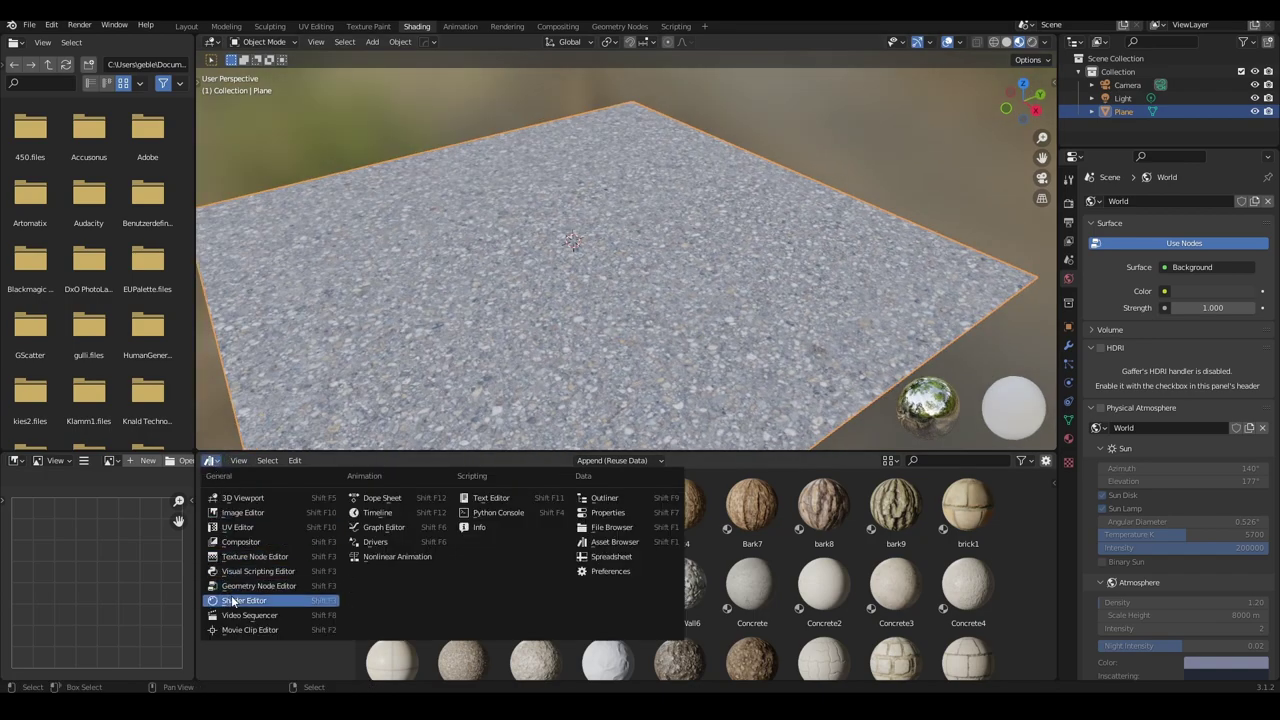
click(232, 601)
scroll(655, 602, down, 3)
mouse_move(655, 602)
middle_down()
mouse_move(594, 565)
mouse_move(588, 578)
mouse_move(562, 552)
middle_up()
scroll(588, 578, up, 1)
scroll(588, 578, up, 2)
scroll(562, 552, up, 2)
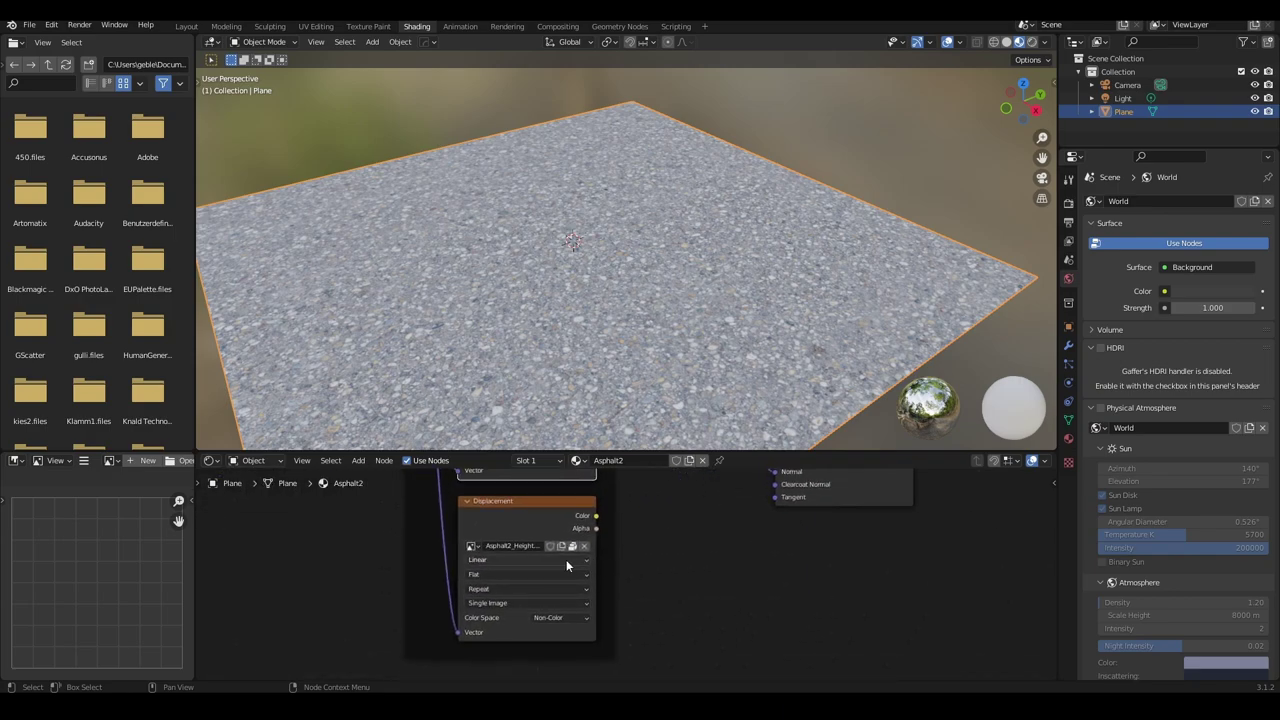
scroll(545, 560, down, 2)
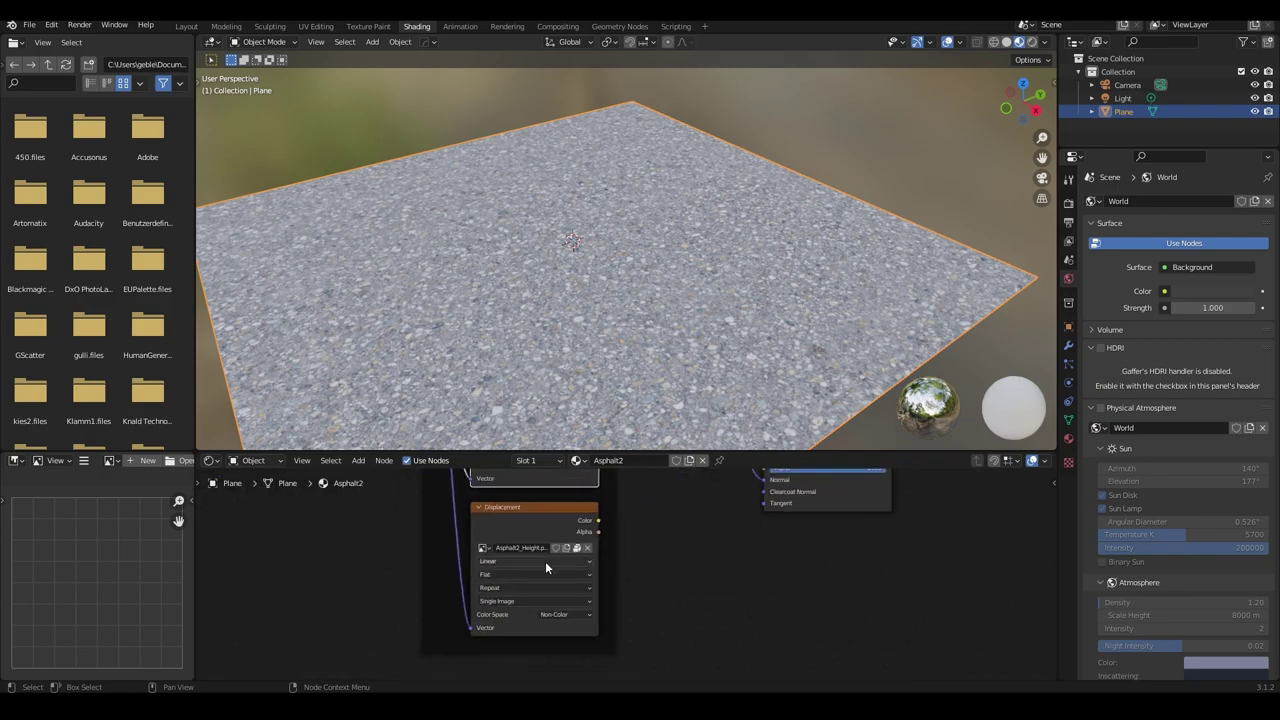
mouse_move(648, 536)
middle_down()
mouse_move(623, 589)
mouse_move(588, 563)
middle_up()
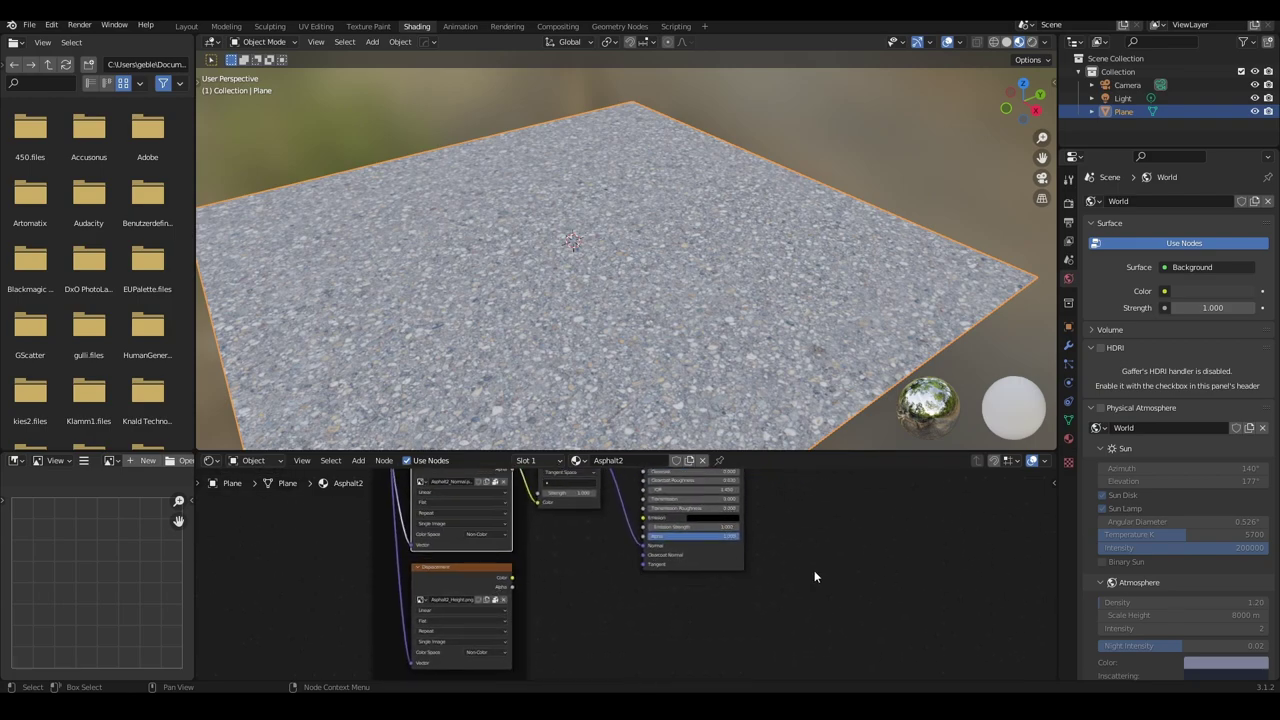
mouse_move(600, 557)
middle_down()
mouse_move(622, 680)
mouse_move(605, 575)
middle_up()
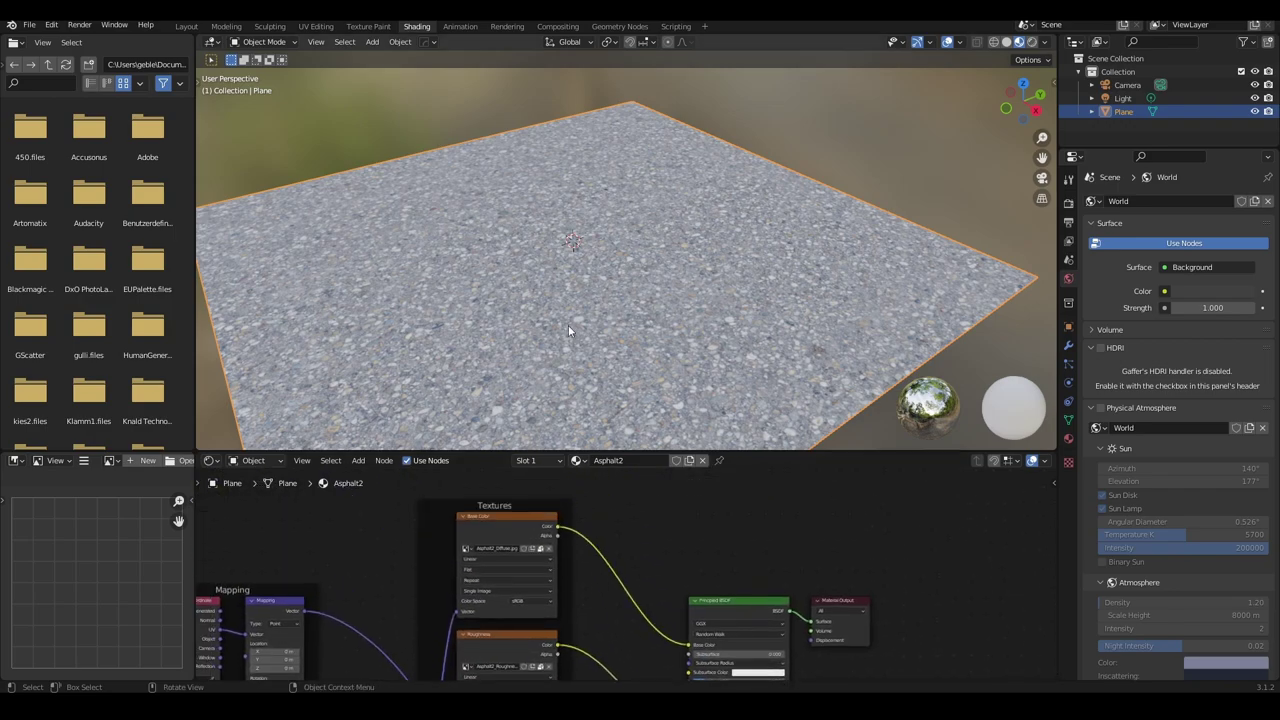
scroll(602, 301, up, 2)
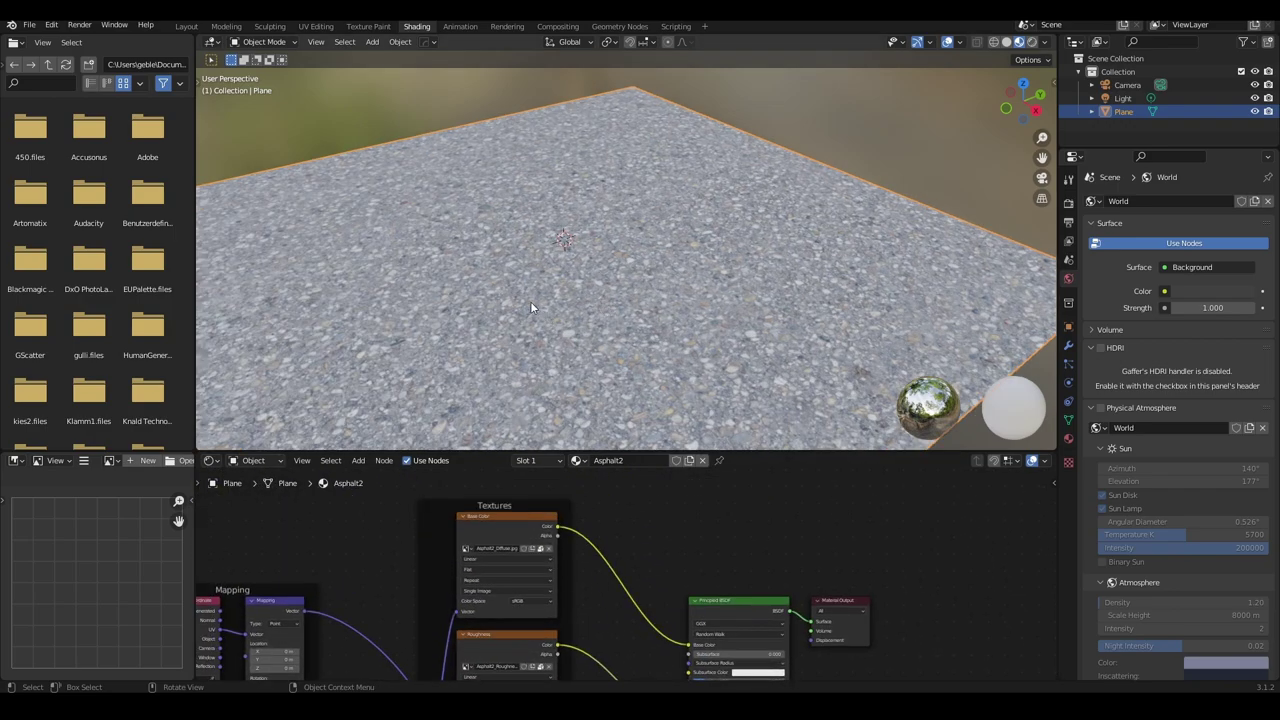
mouse_move(530, 301)
middle_down()
mouse_move(624, 334)
mouse_move(492, 327)
mouse_move(626, 306)
mouse_move(666, 258)
middle_up()
scroll(624, 334, up, 3)
scroll(626, 306, down, 2)
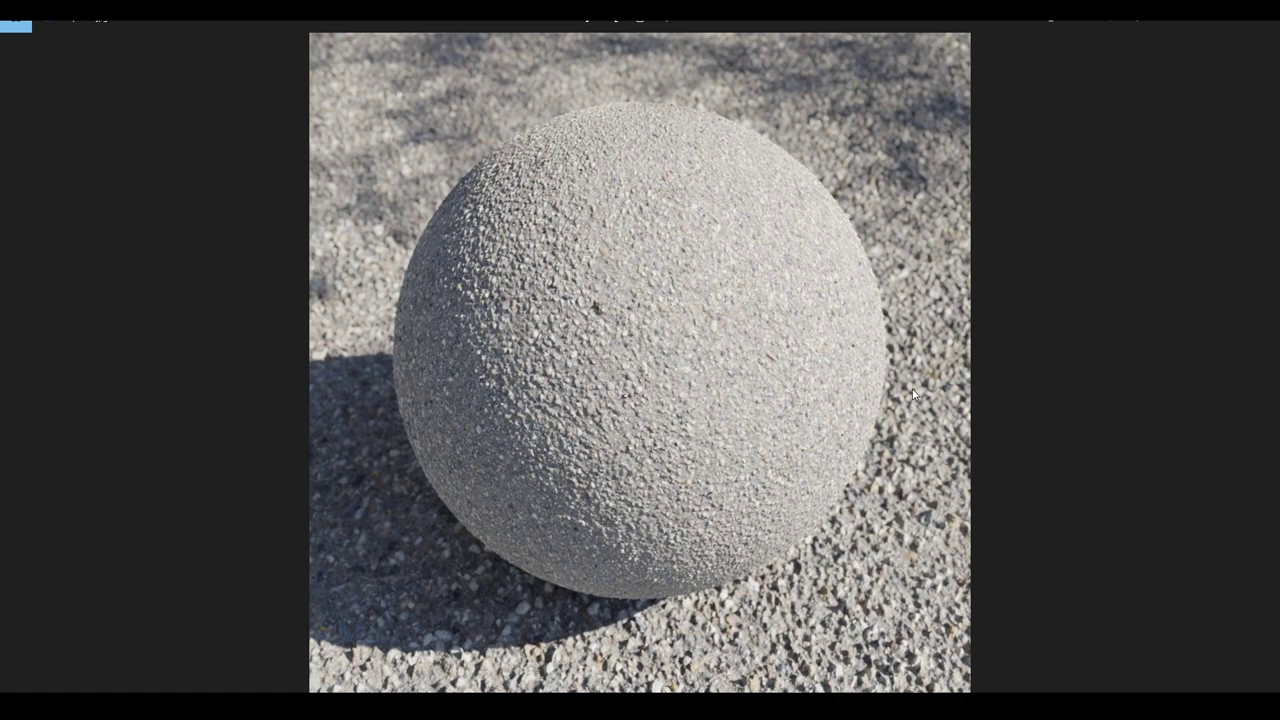
Step: Advance through six texture and rock sphere renders to the scaly tree-bark sphere
click(1264, 362)
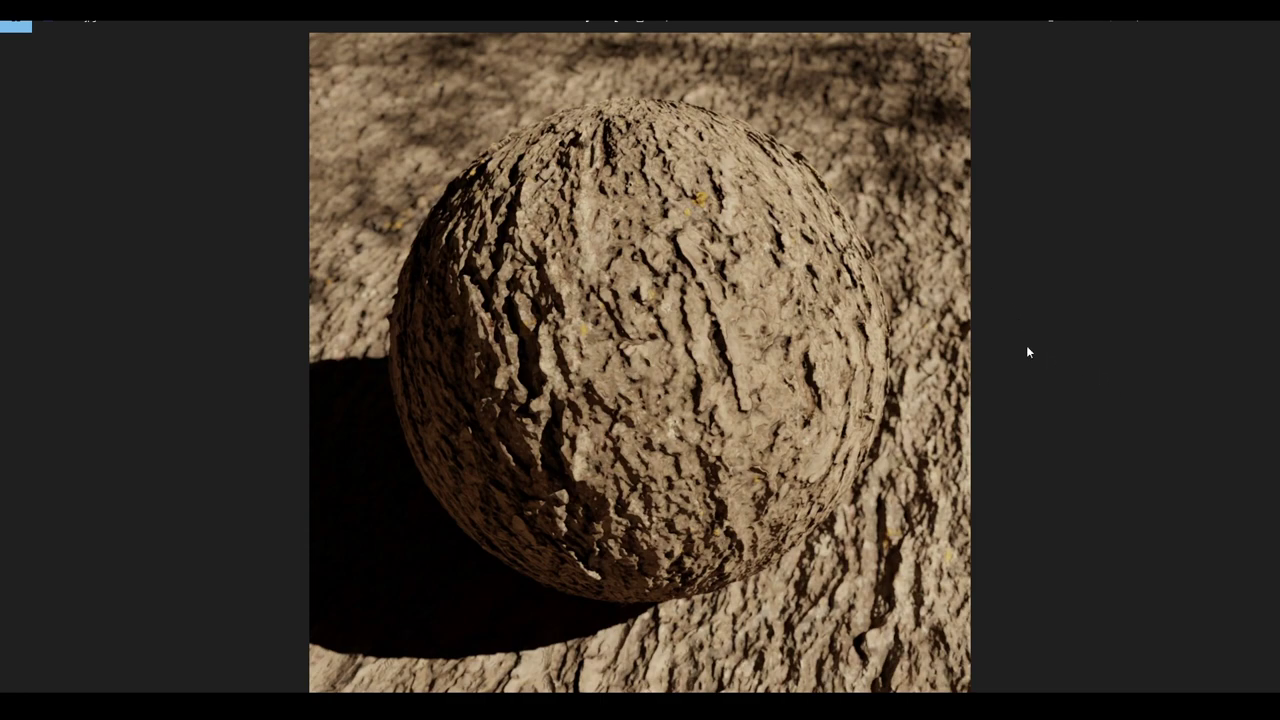
click(1262, 366)
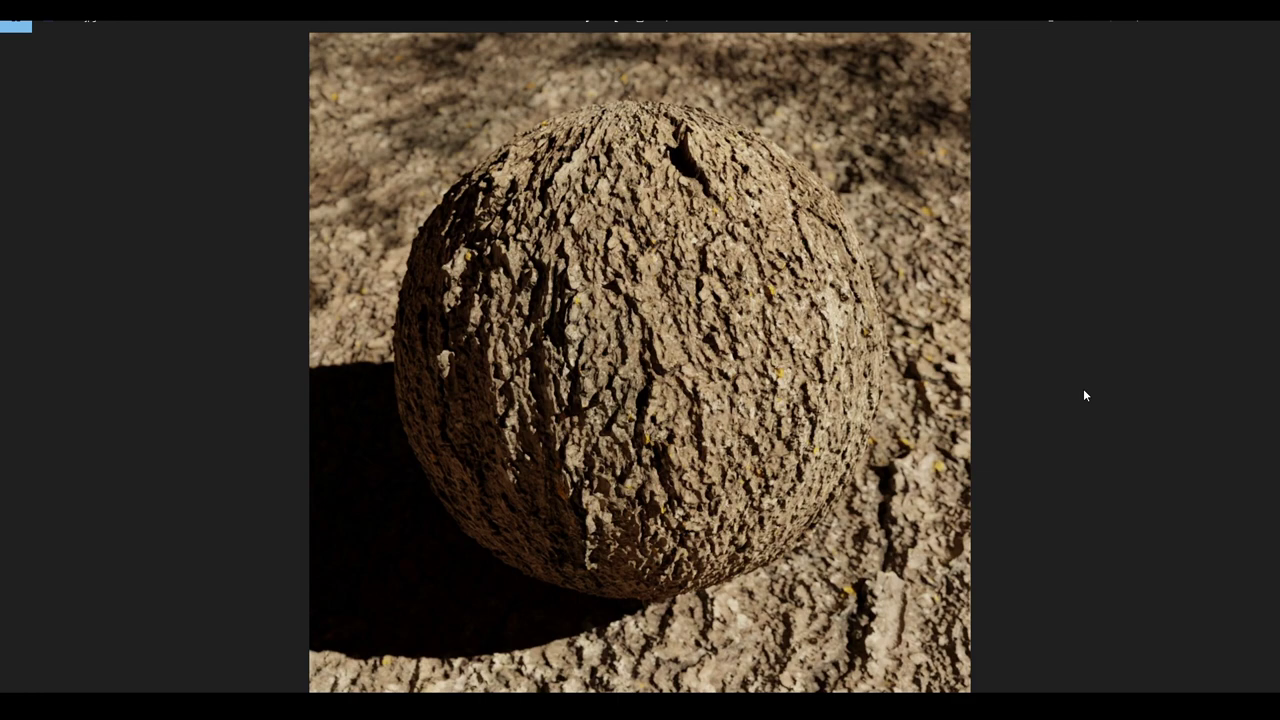
click(1262, 365)
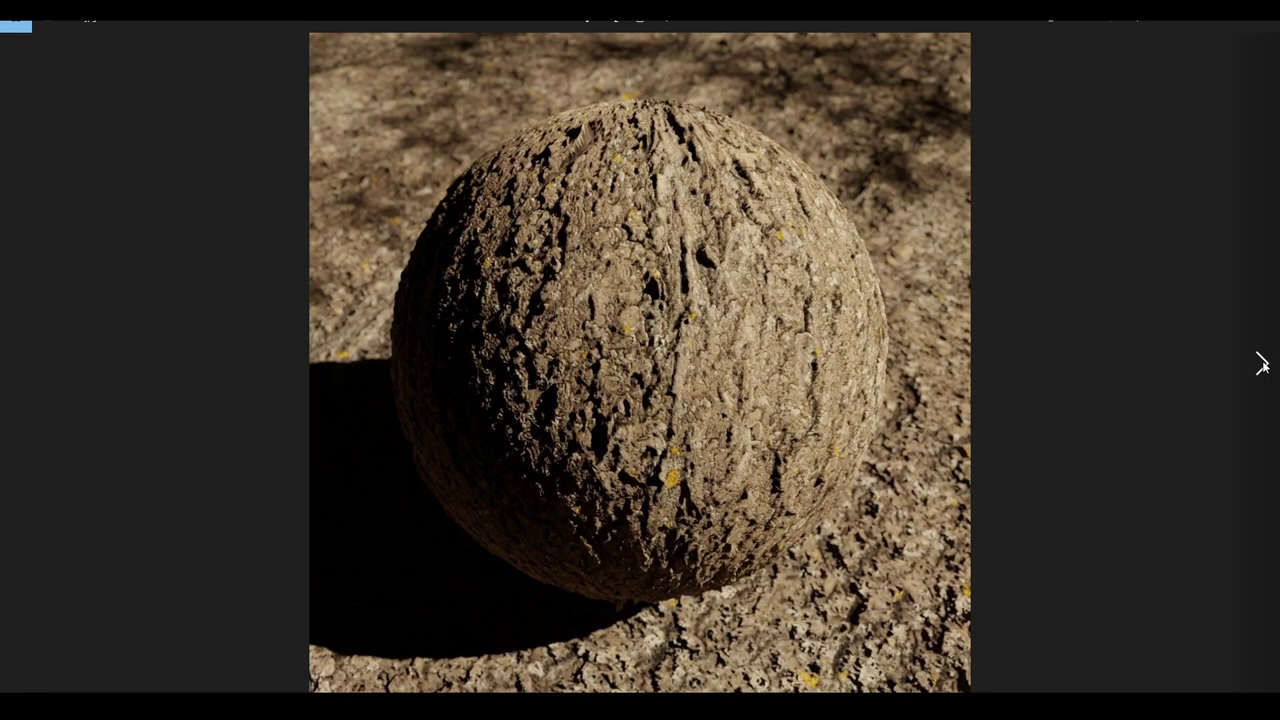
click(1262, 365)
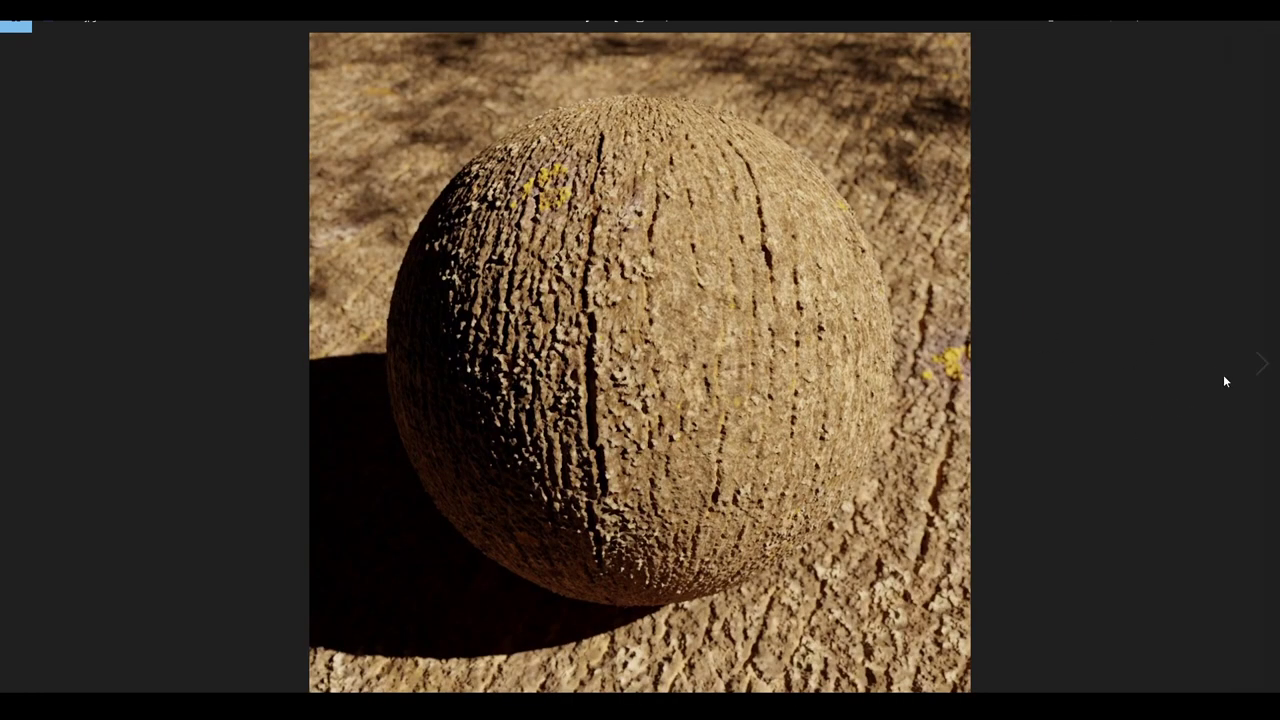
click(1264, 368)
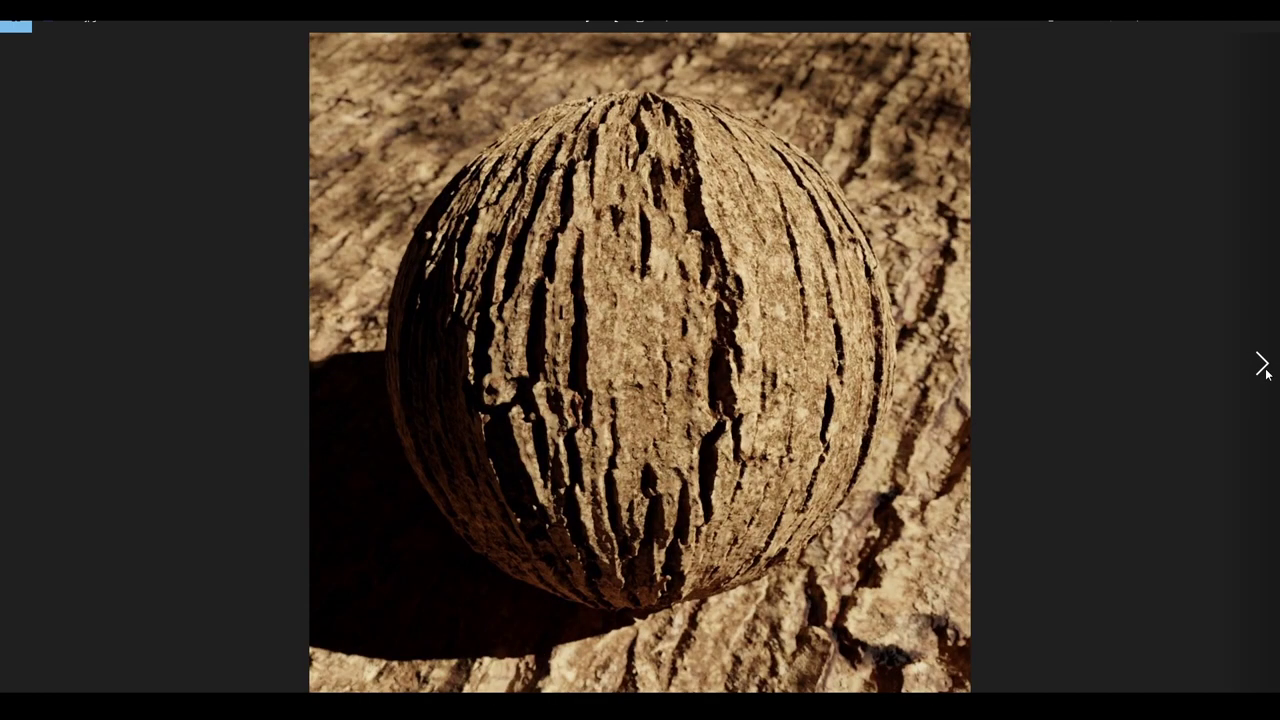
click(1264, 368)
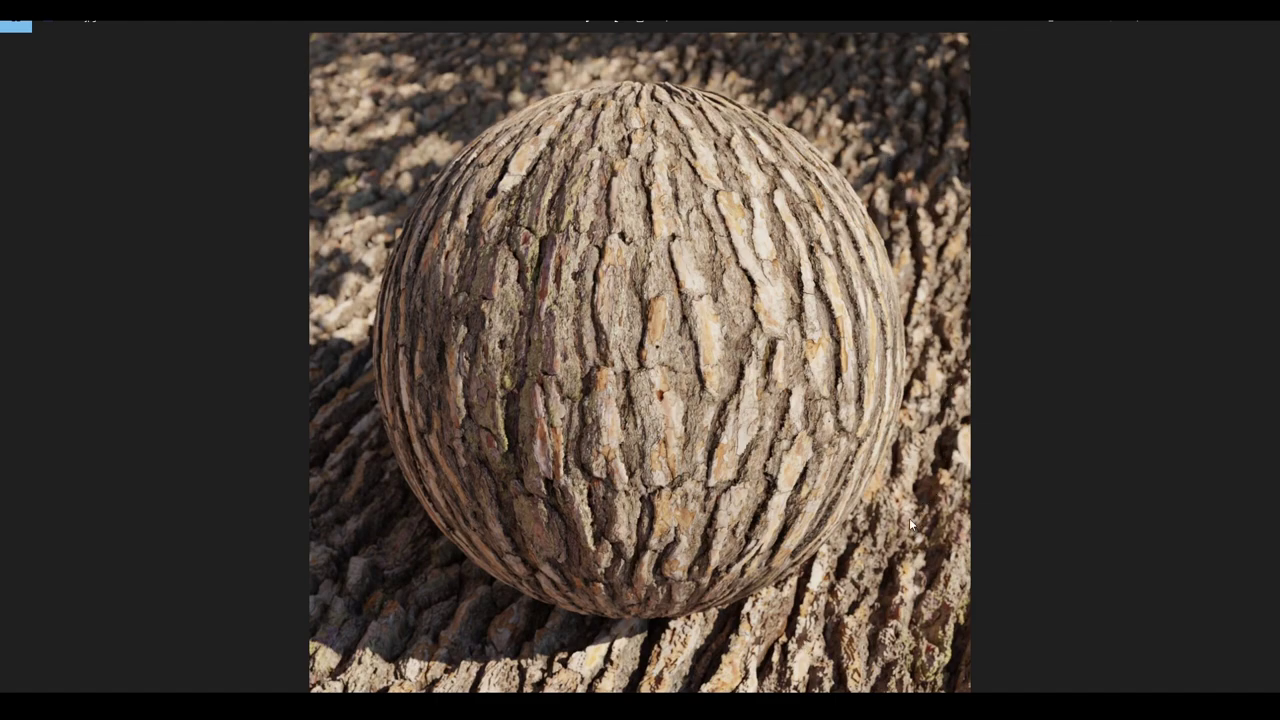
Step: Page past the bark, brick, rubble, pebble and rocky renders to the grey concrete sphere
click(1261, 366)
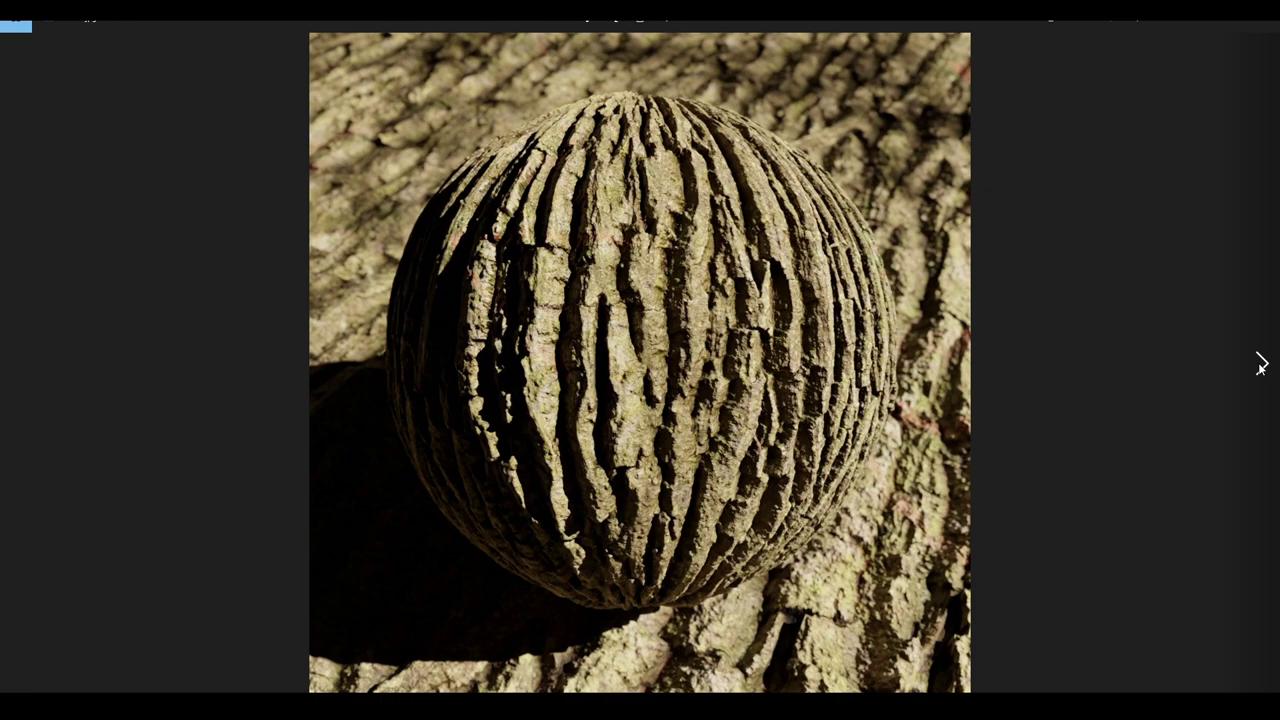
click(1261, 366)
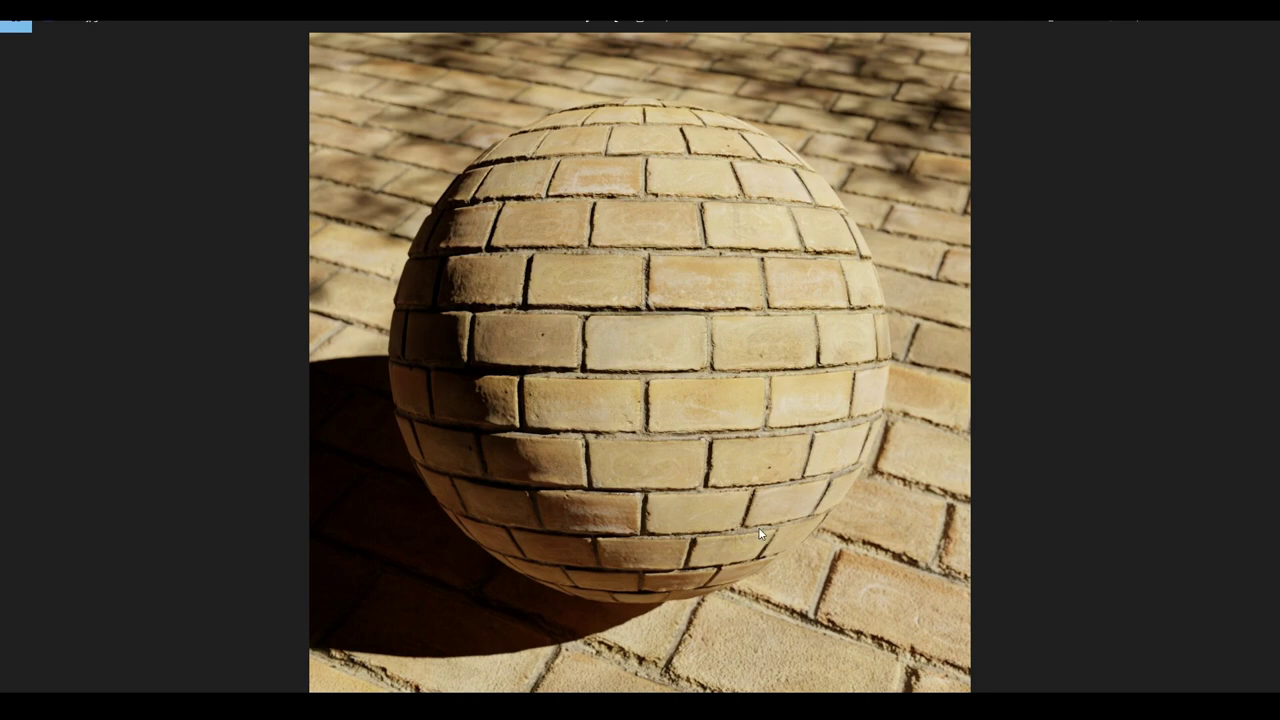
click(1260, 368)
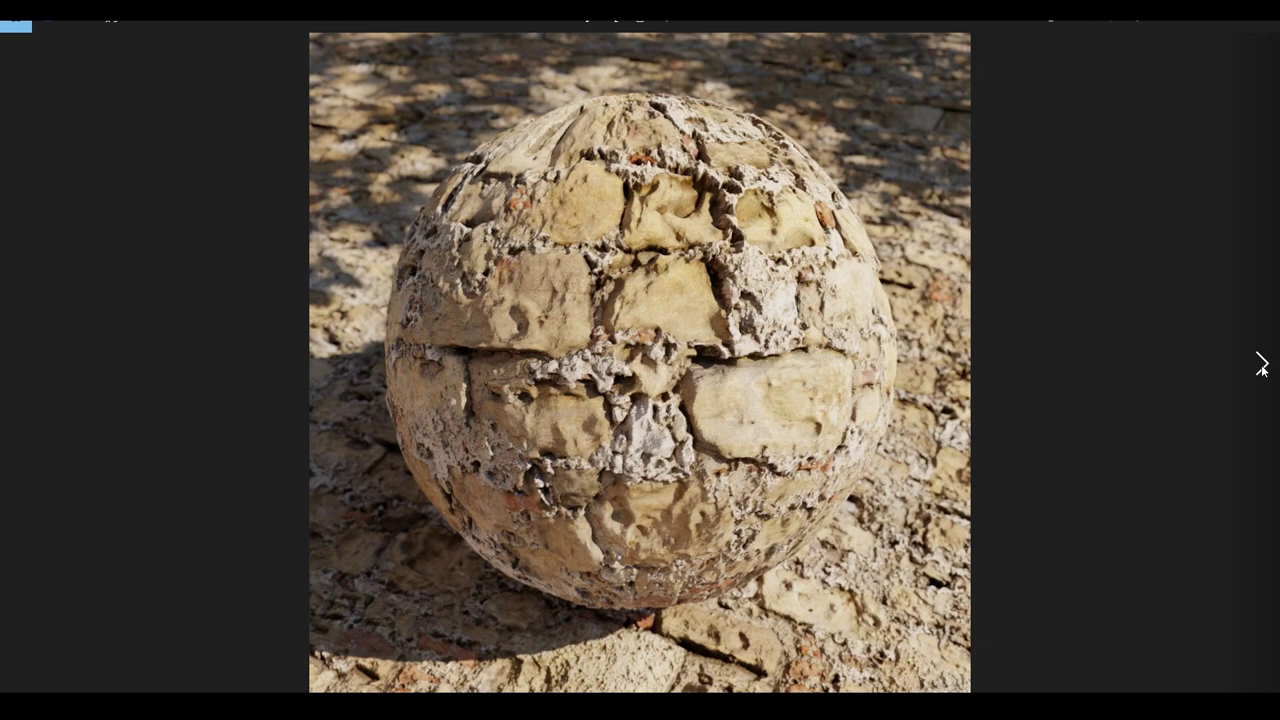
click(1262, 364)
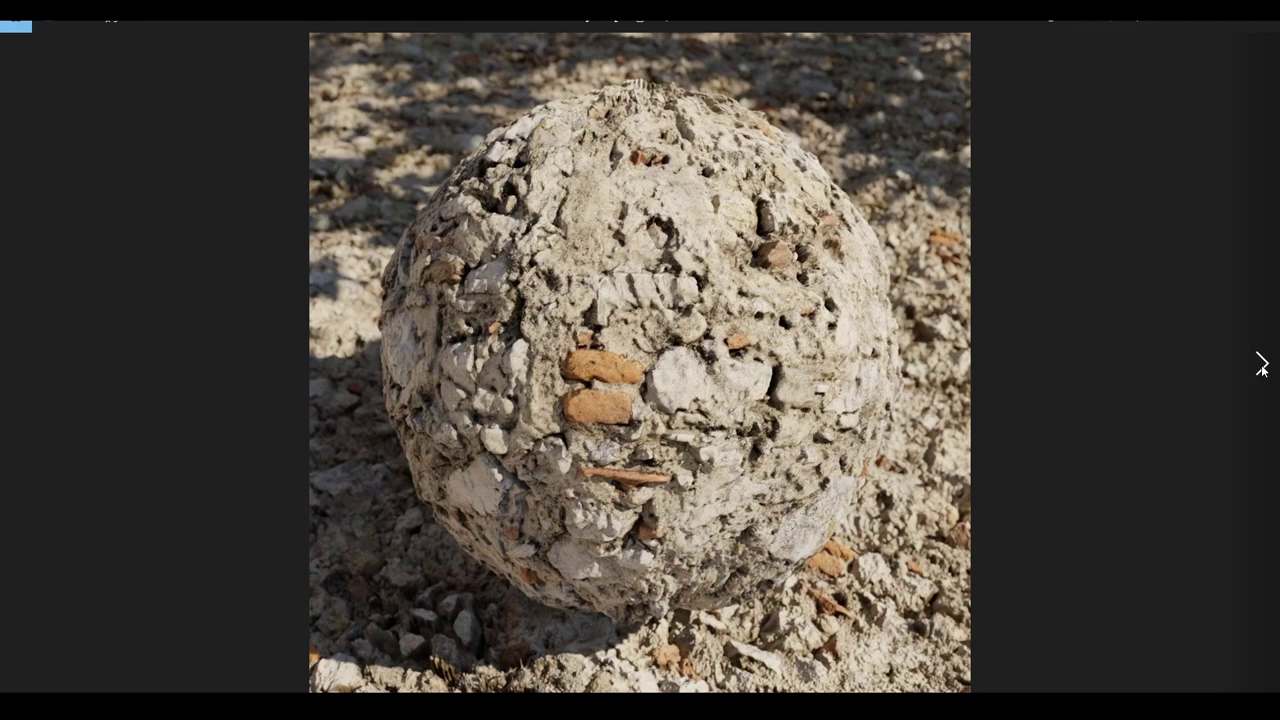
click(1262, 364)
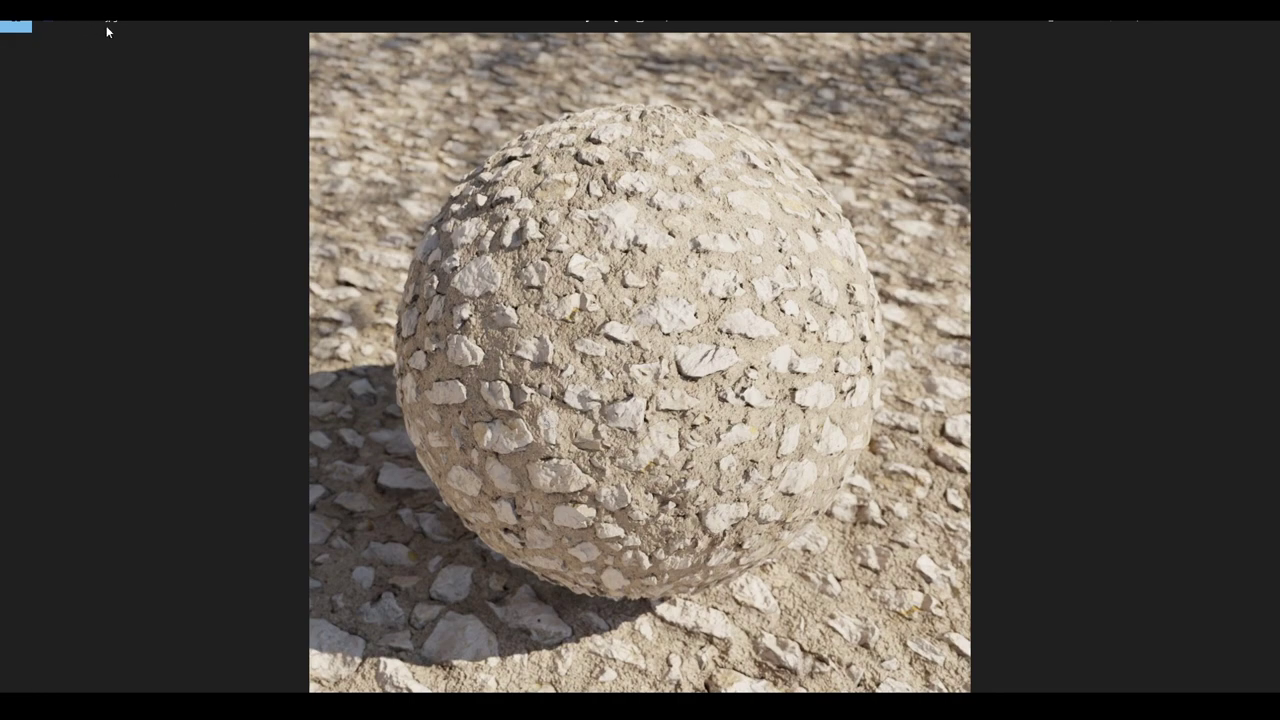
click(1262, 364)
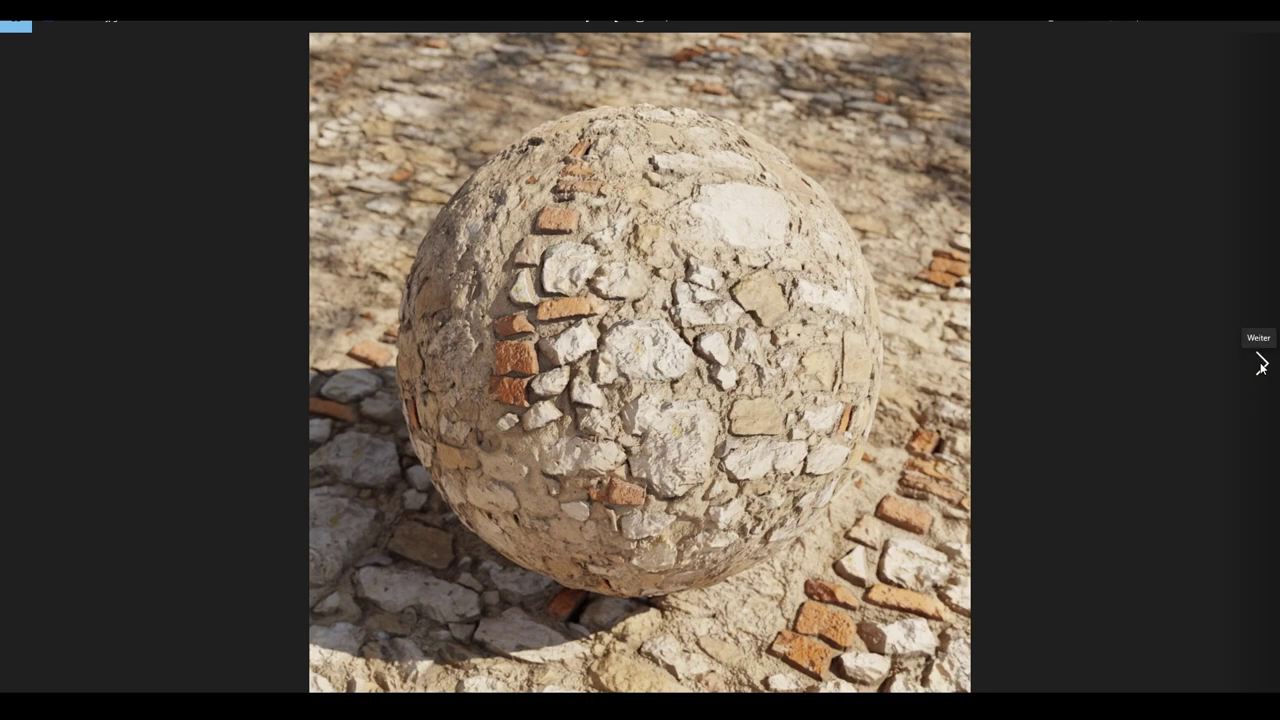
click(1261, 366)
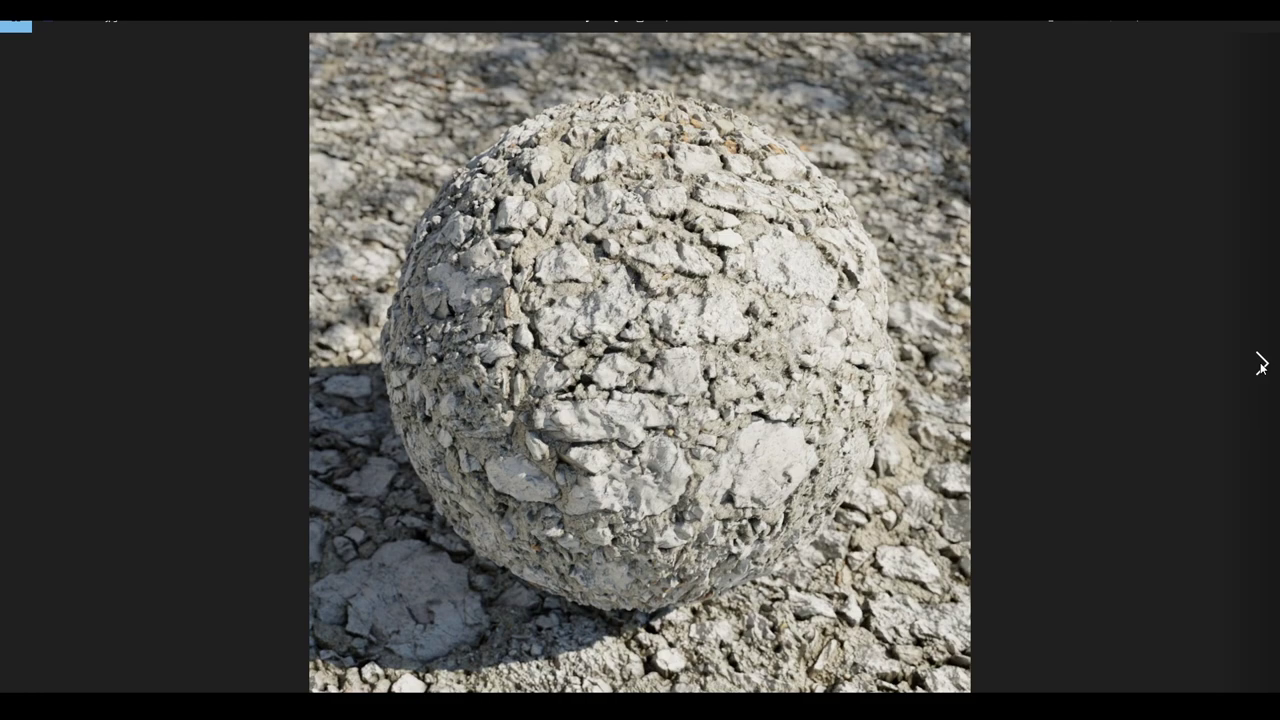
click(1261, 366)
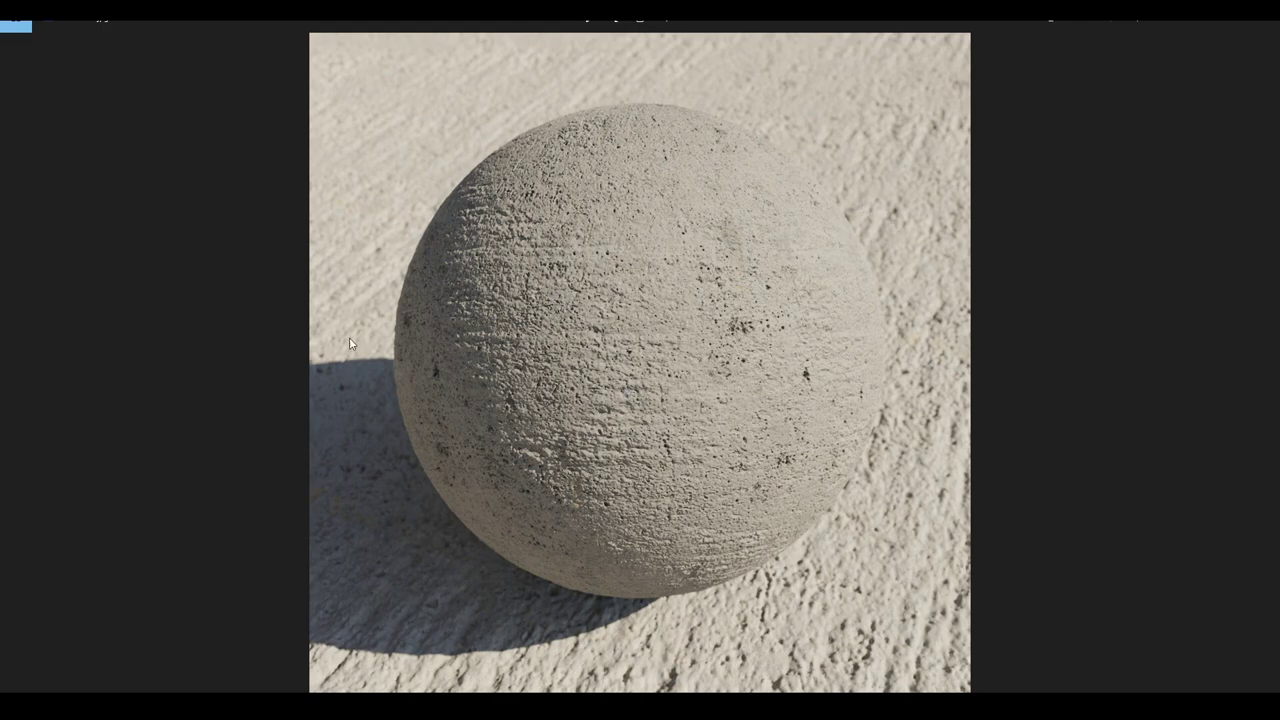
Step: Advance through the white concrete, grainy concrete, plaster and tiled slab renders to the gravel sphere
click(1262, 364)
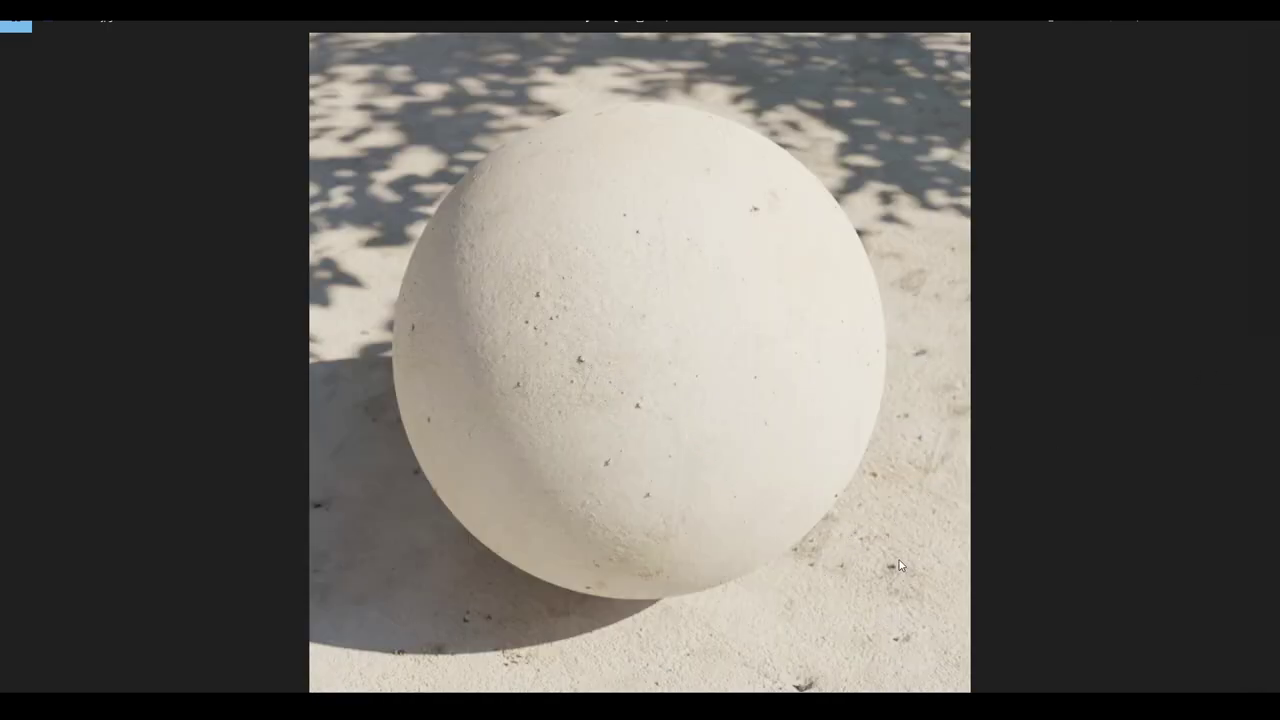
click(1254, 400)
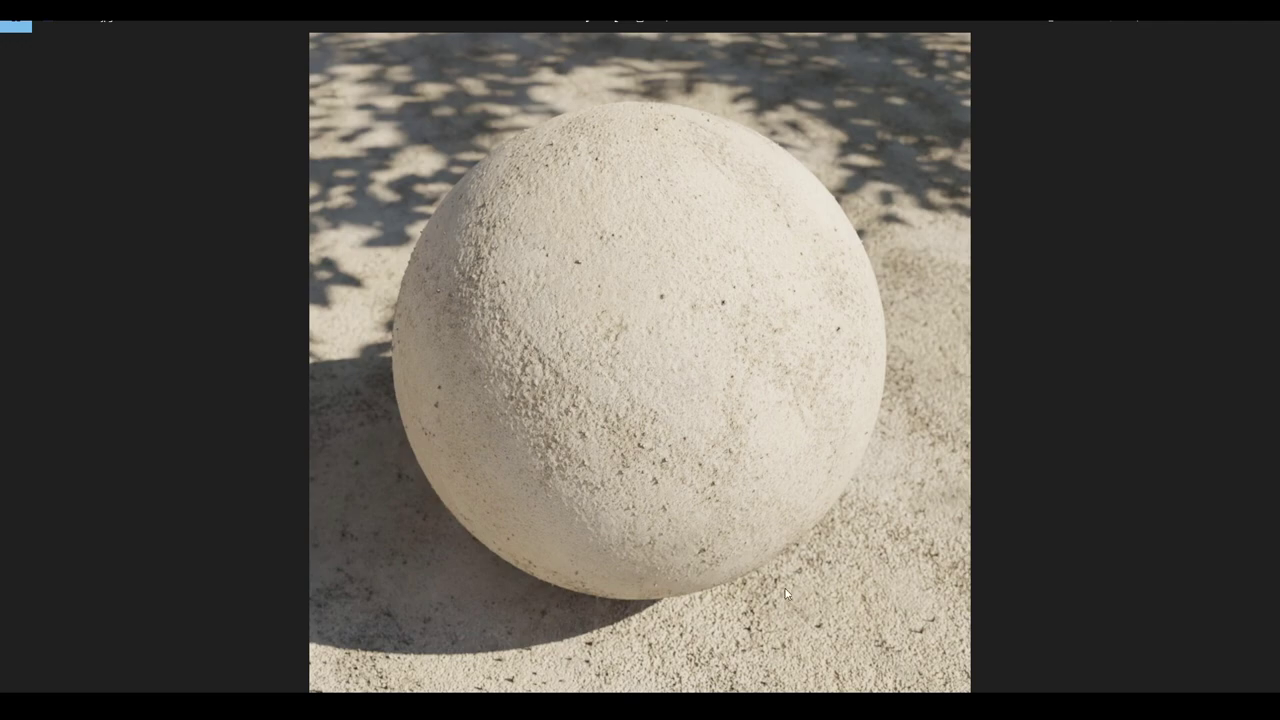
click(1258, 362)
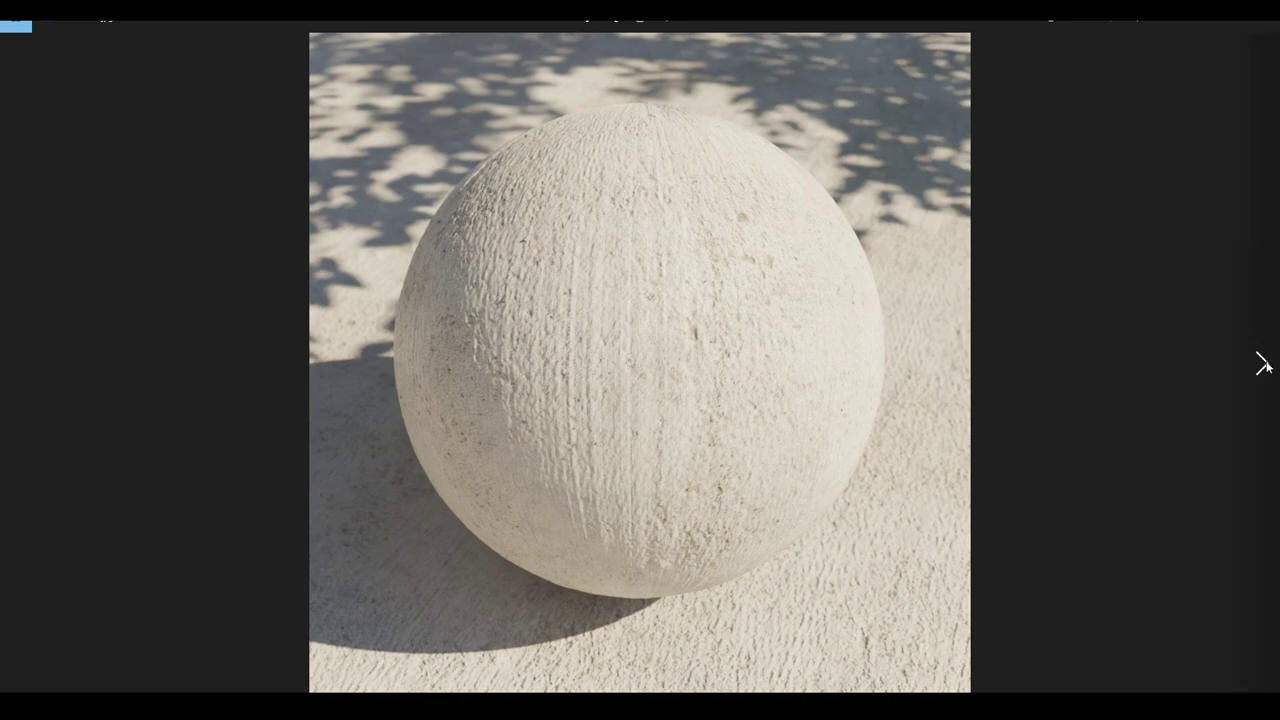
click(1263, 365)
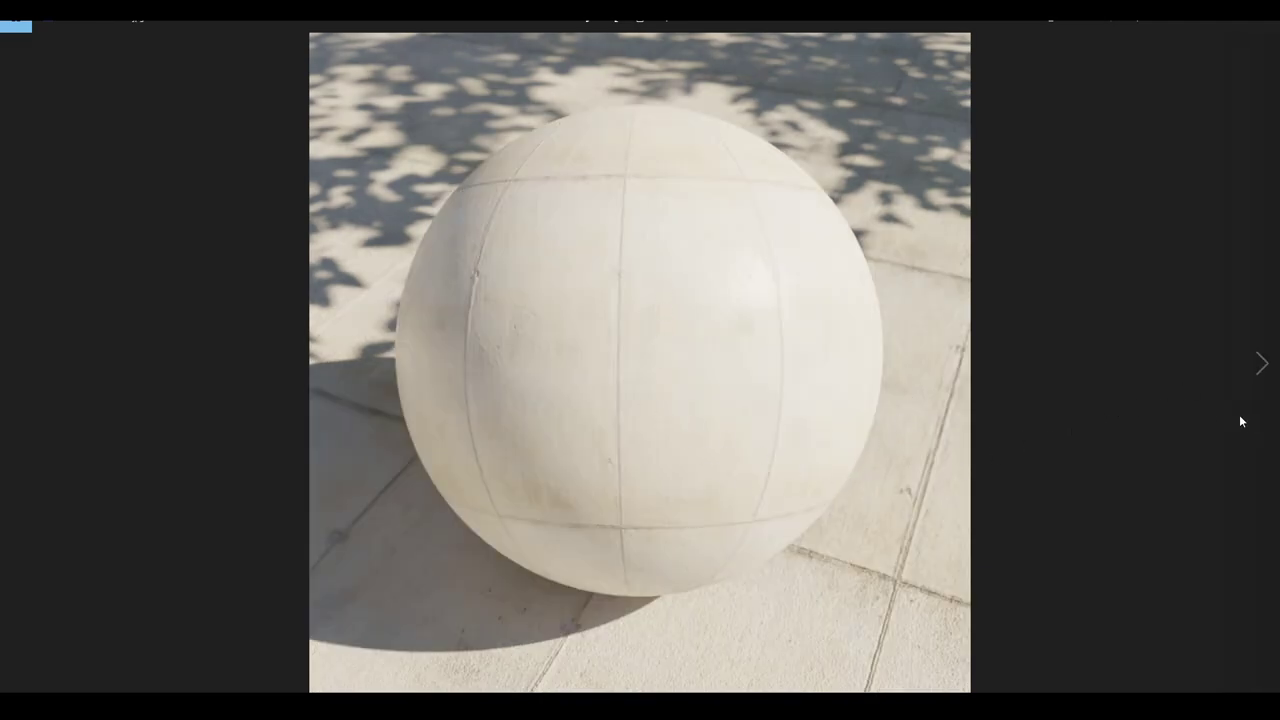
click(1262, 367)
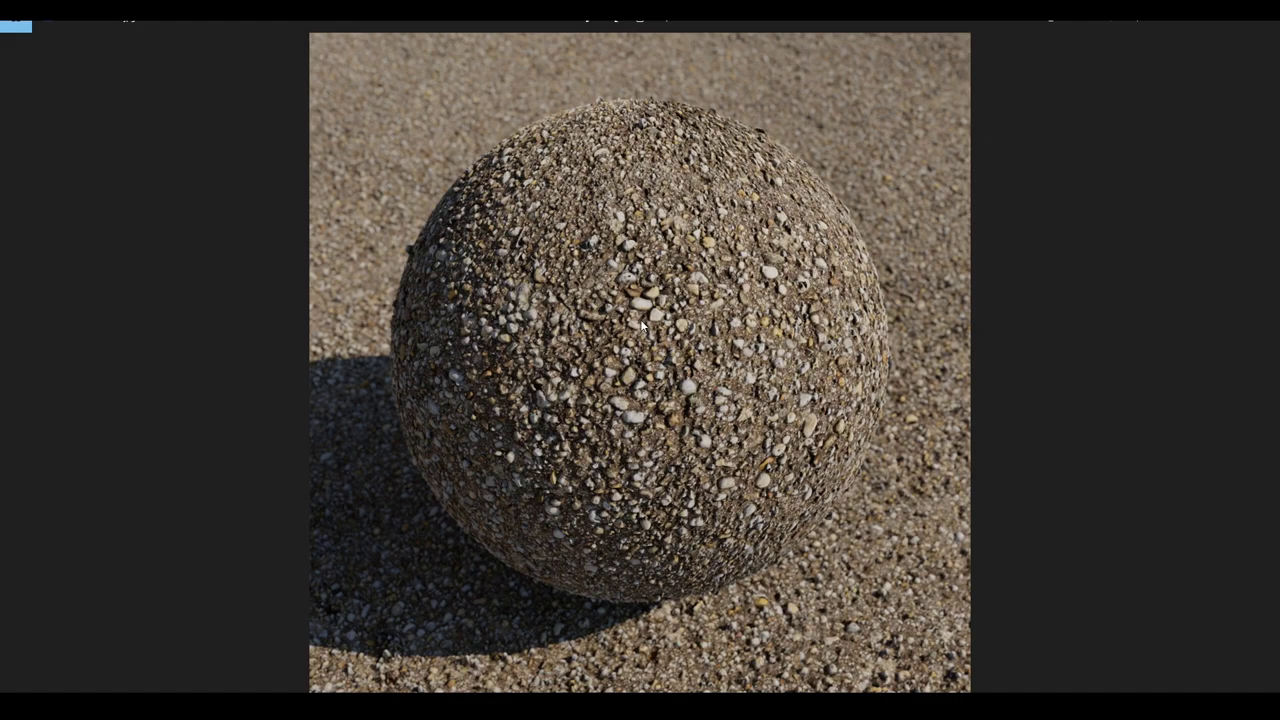
Step: Zoom into the gravel sphere and back out, then move to the lighter gravel render
scroll(610, 261, up, 3)
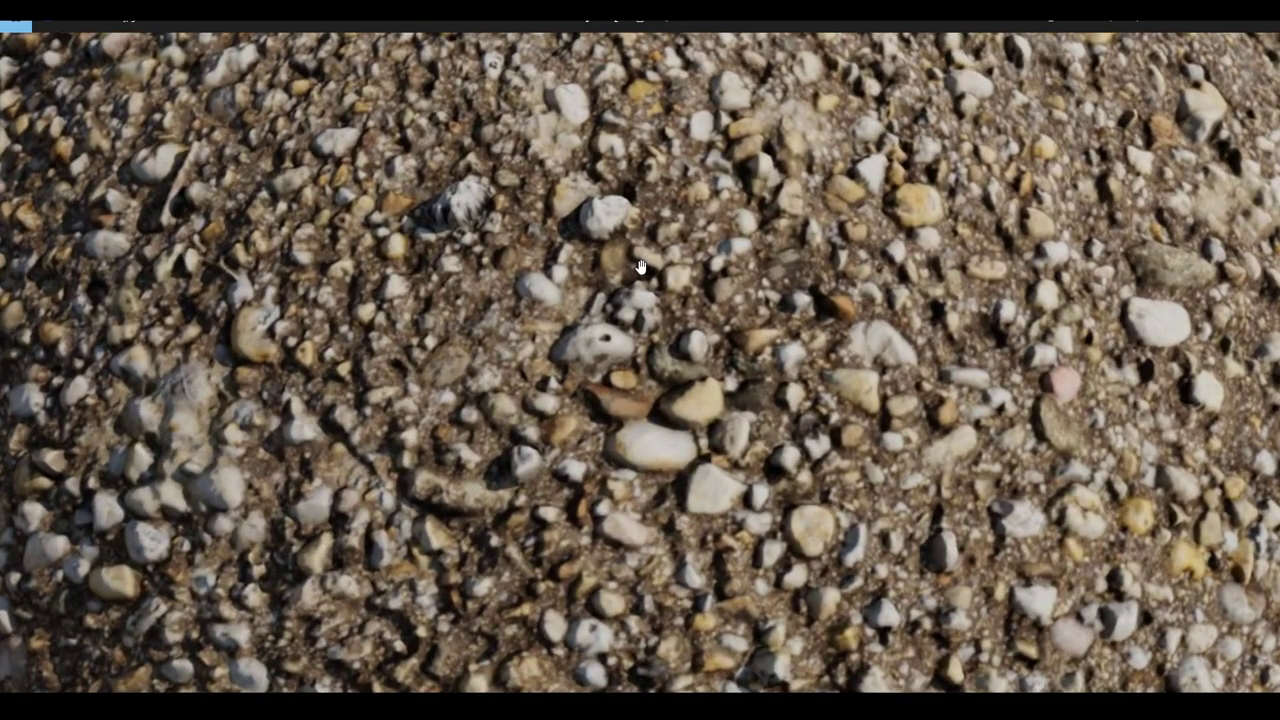
scroll(640, 271, down, 1)
scroll(649, 287, down, 3)
scroll(649, 287, down, 1)
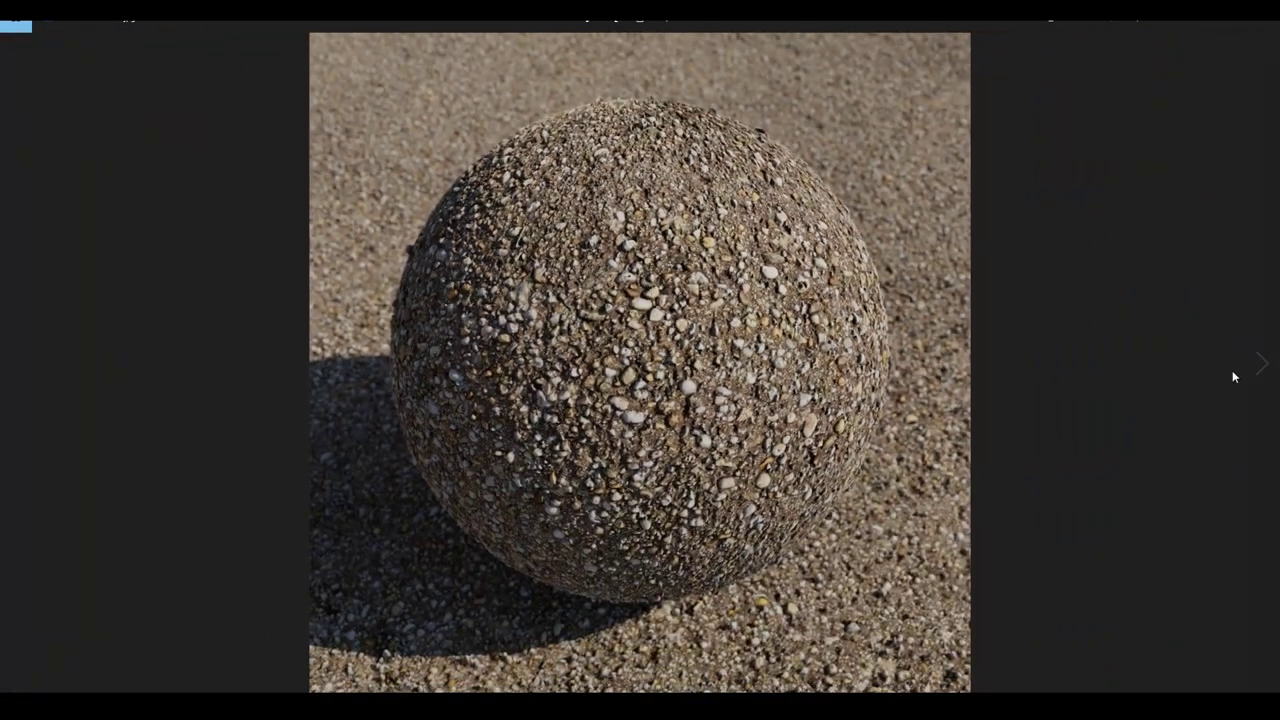
click(1262, 364)
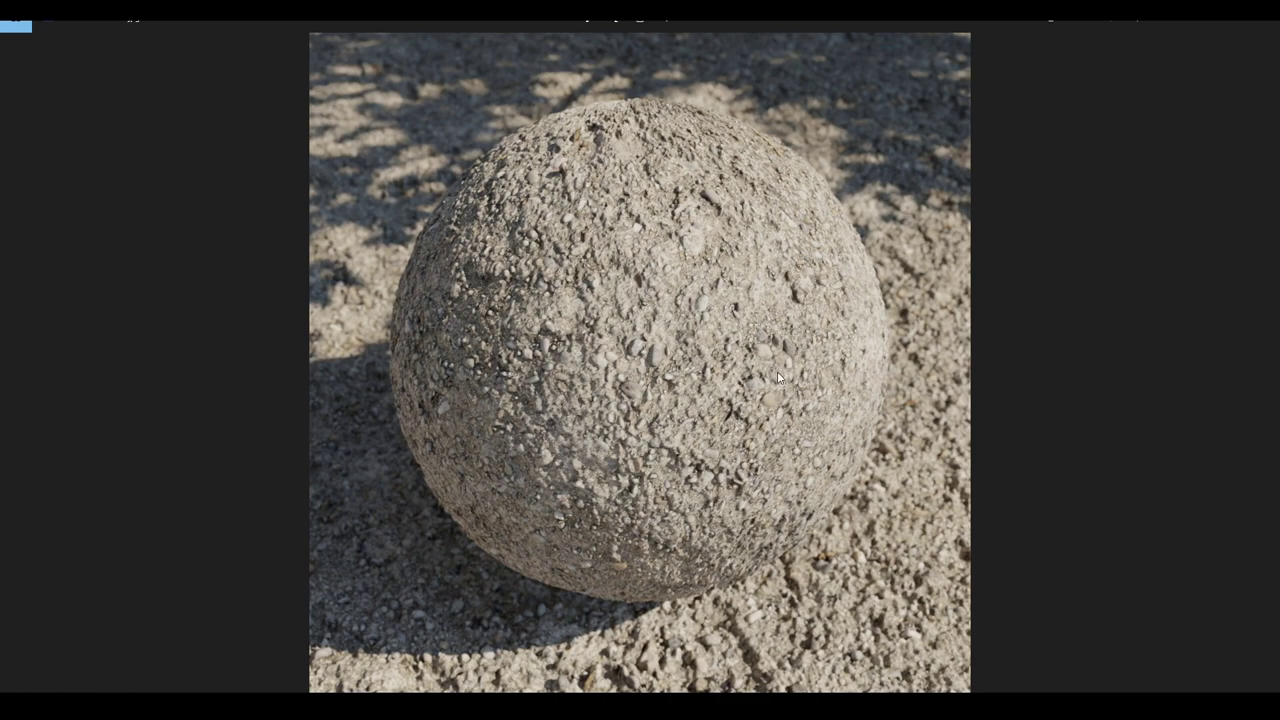
Step: Zoom in on the lighter gravel sphere, zoom back out, and advance to the snow sphere
scroll(583, 215, up, 3)
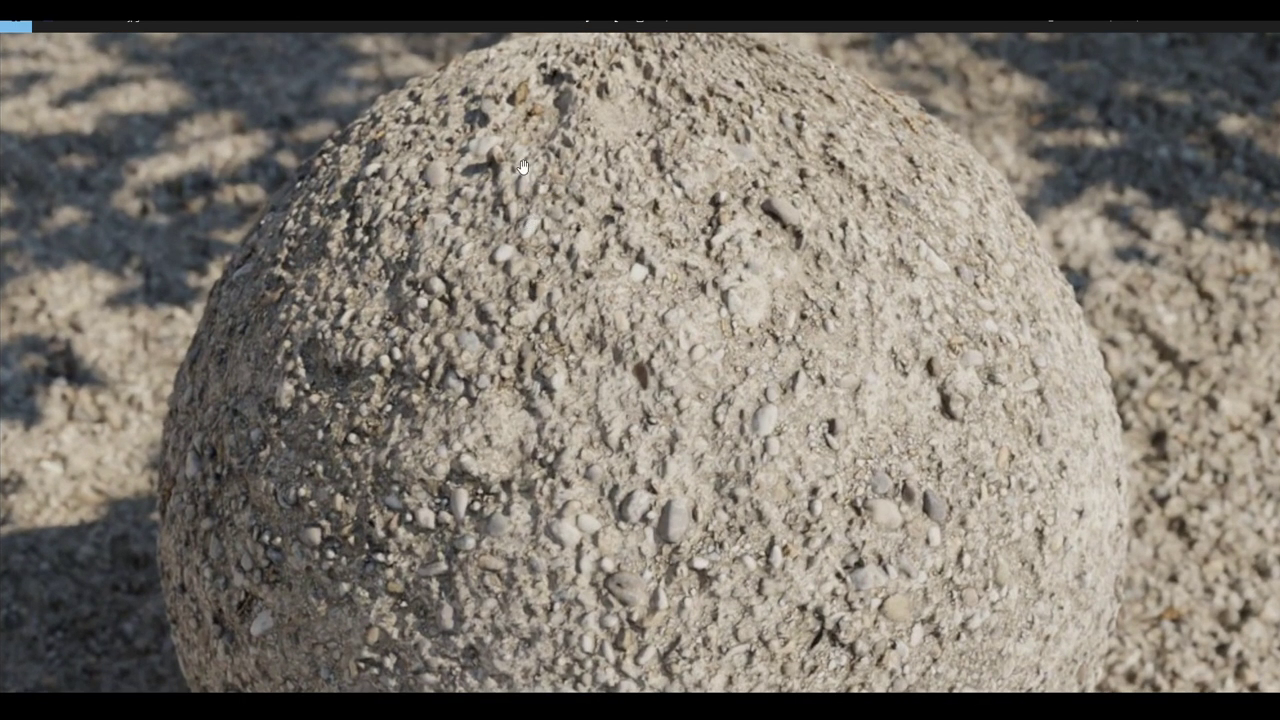
scroll(791, 224, up, 2)
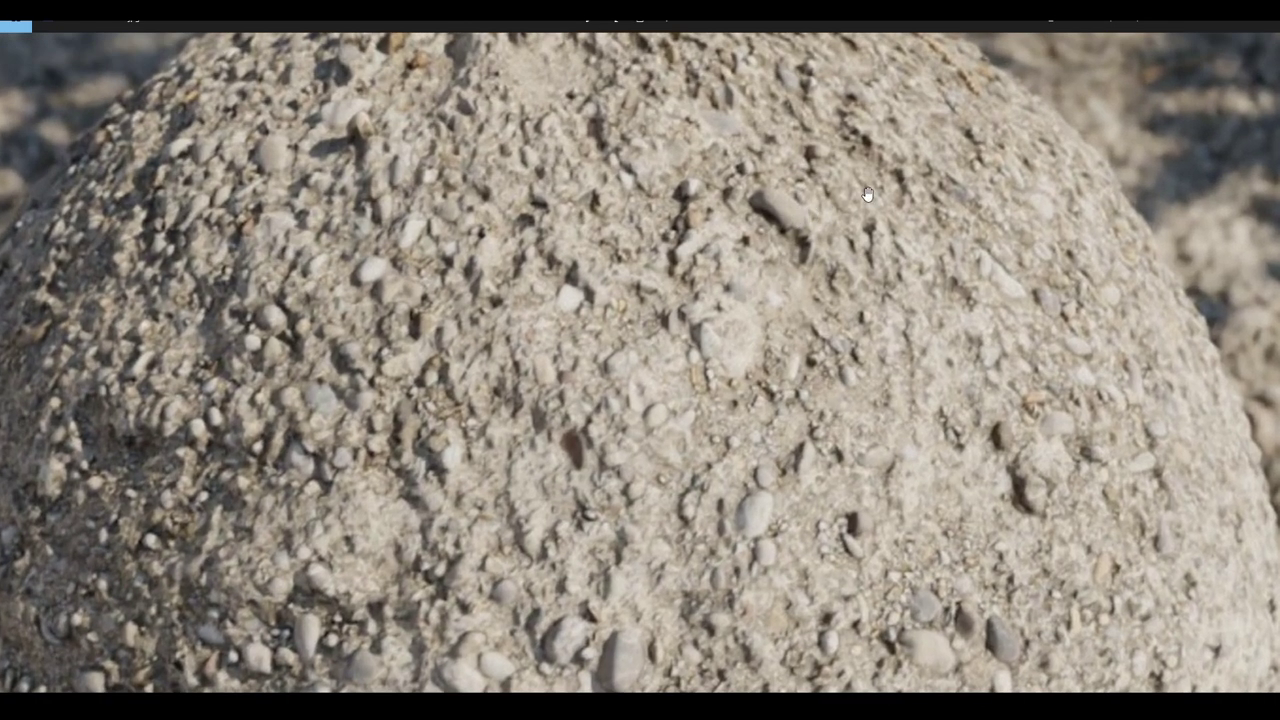
scroll(840, 180, down, 3)
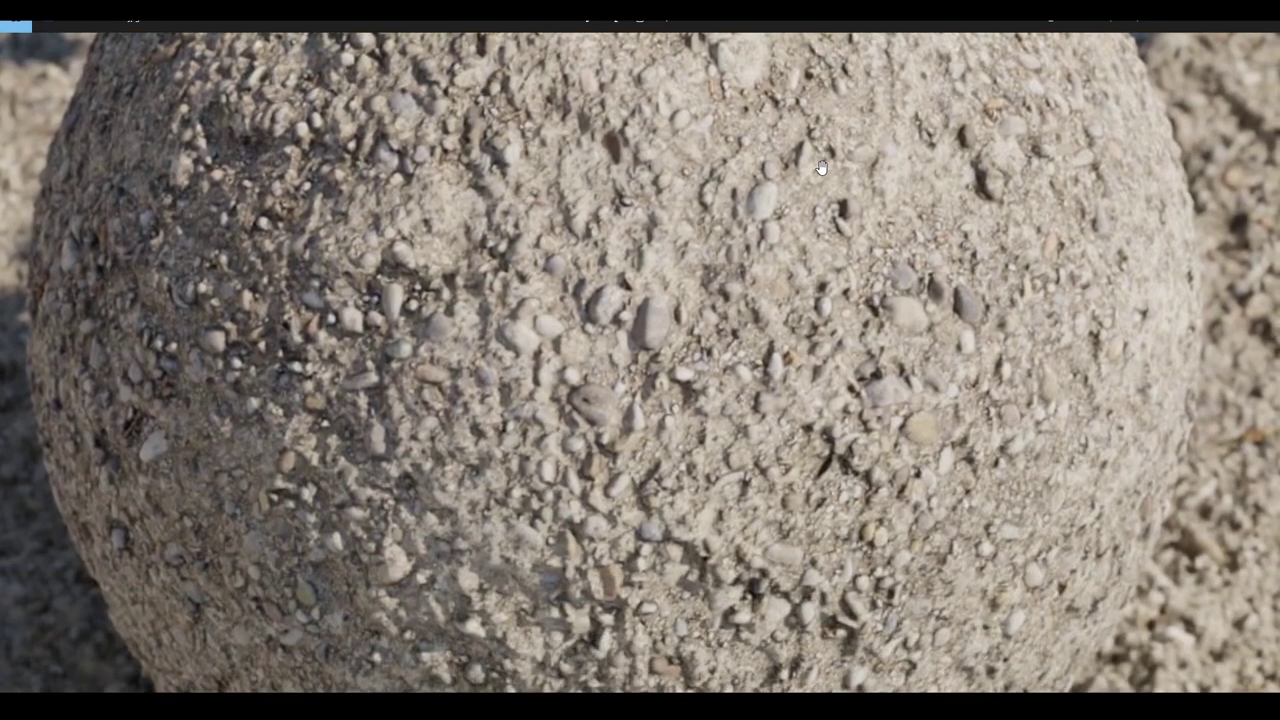
scroll(821, 167, down, 1)
scroll(827, 390, down, 2)
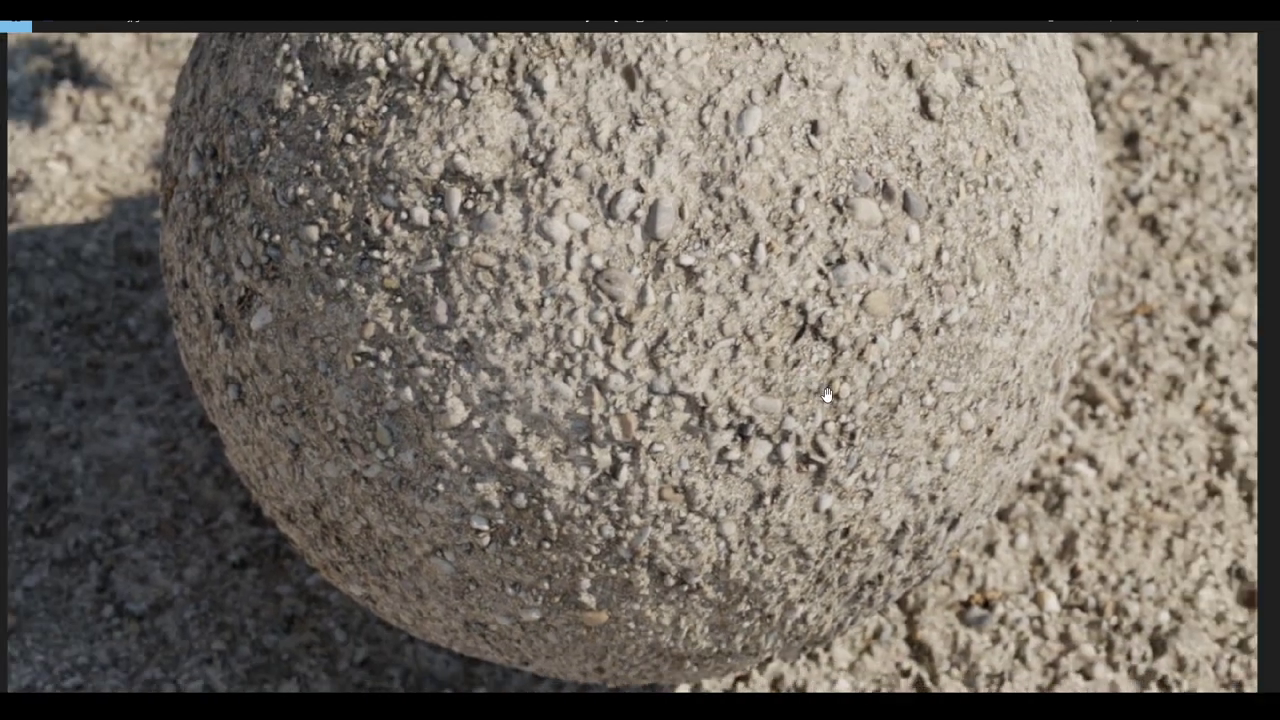
scroll(827, 394, down, 2)
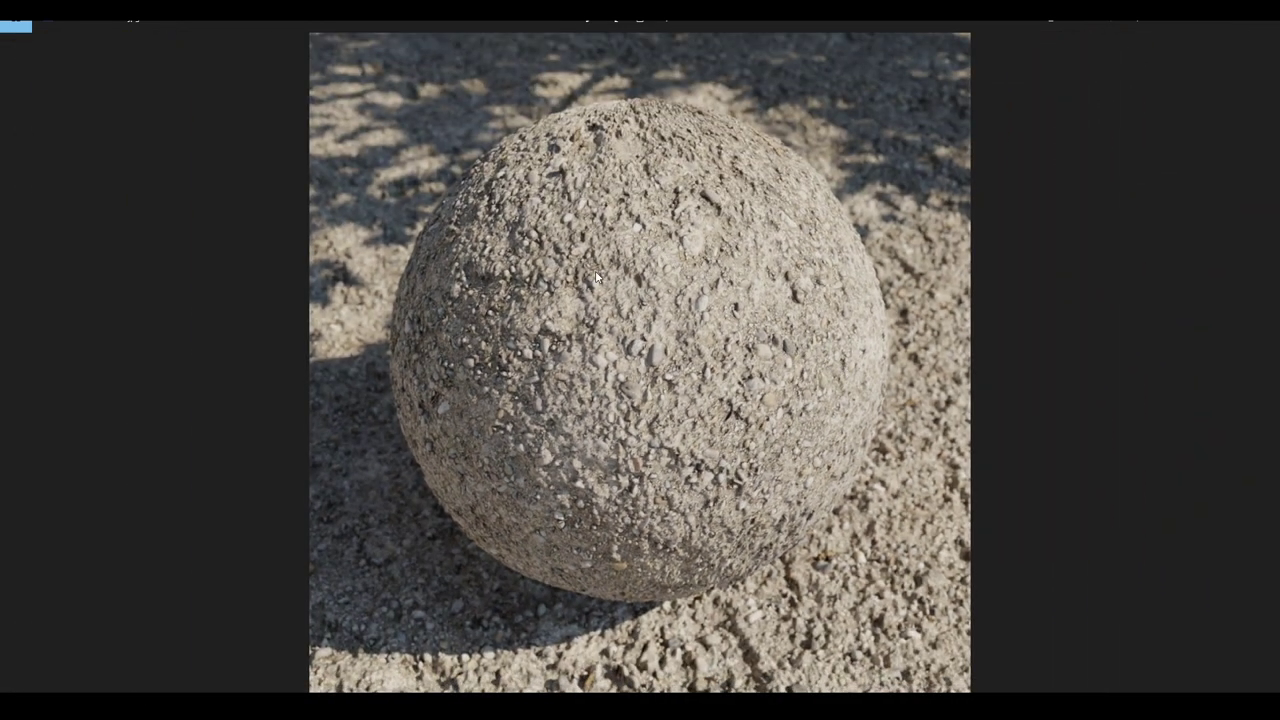
click(1258, 368)
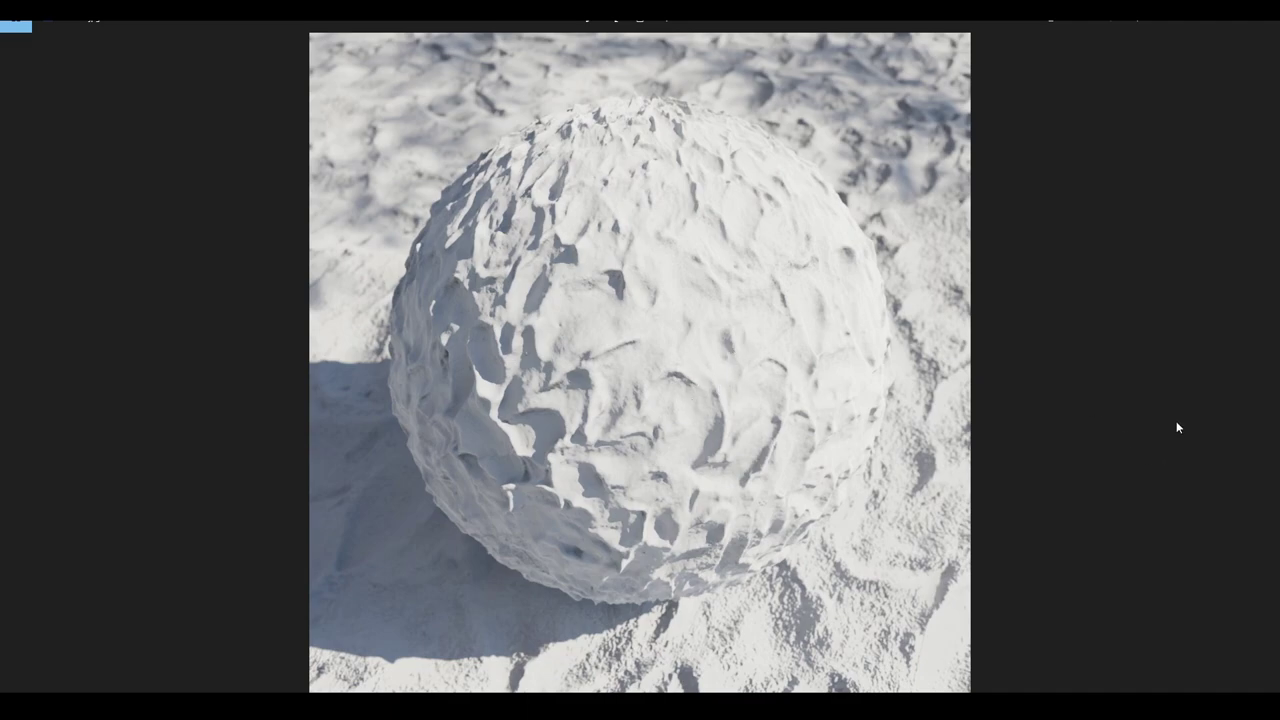
Step: Show the dirt sphere render and zoom in and out on its texture twice
click(1266, 374)
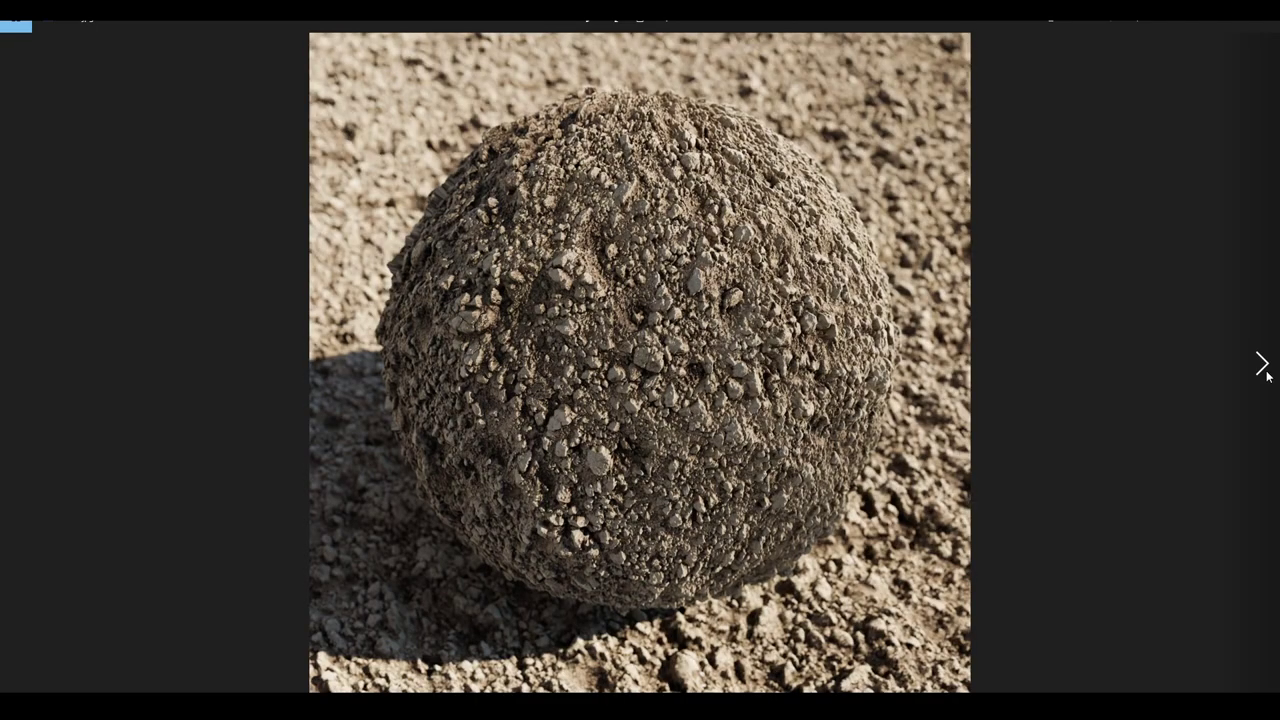
click(642, 279)
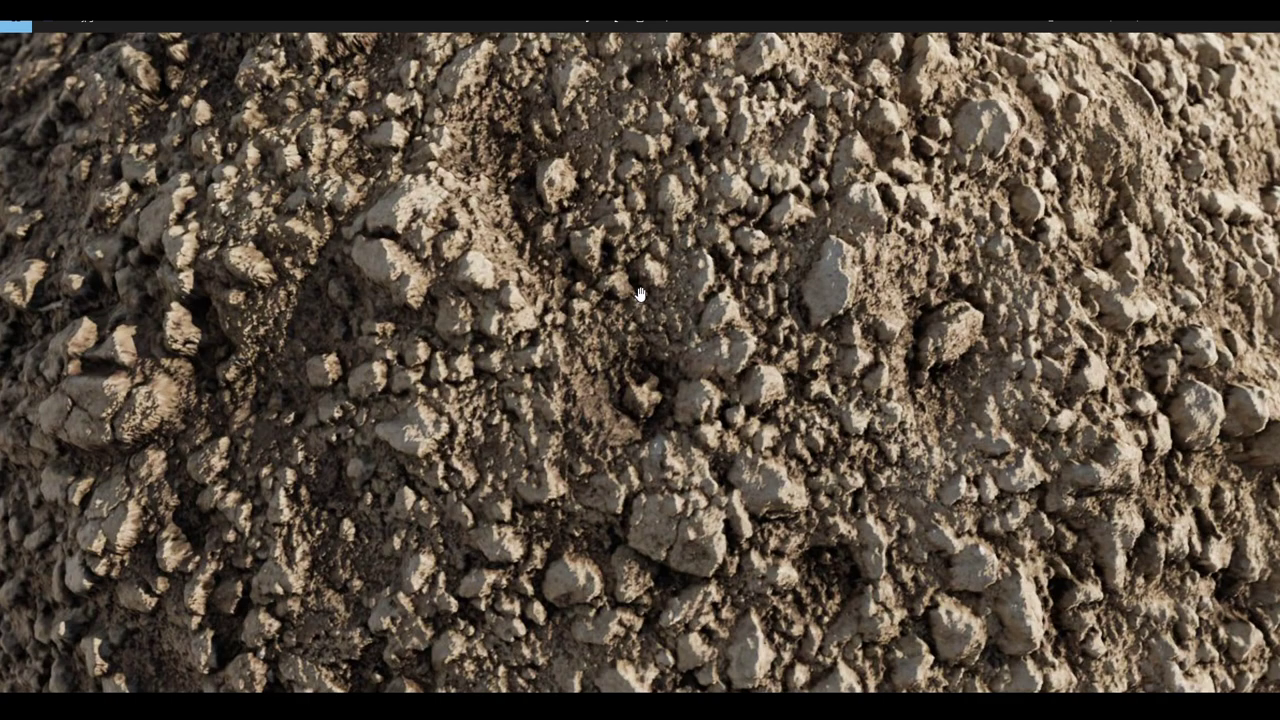
click(651, 272)
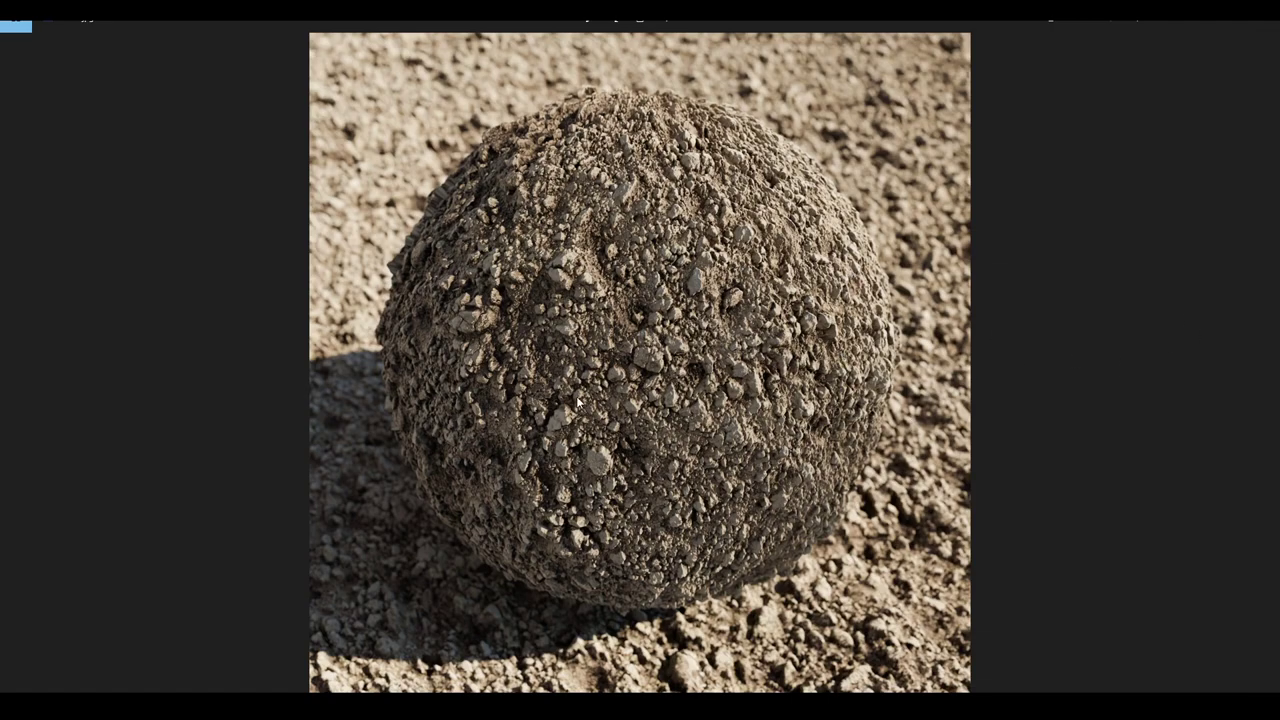
click(680, 367)
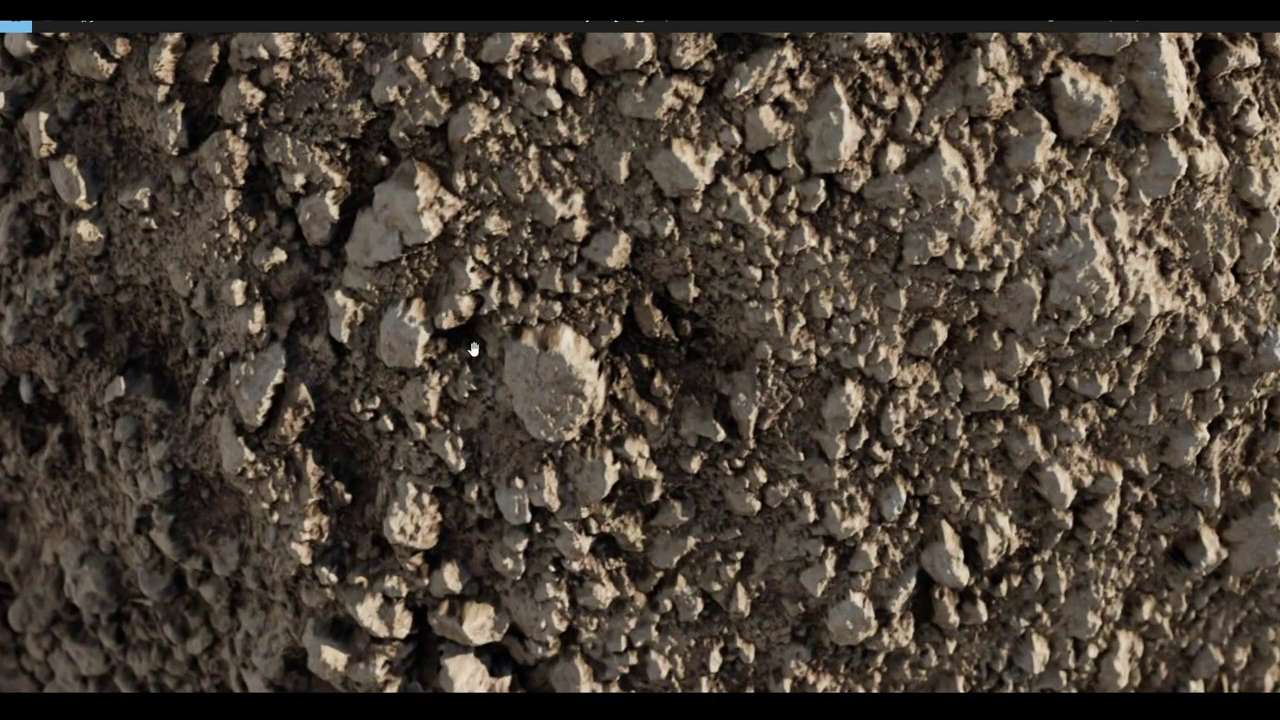
click(474, 348)
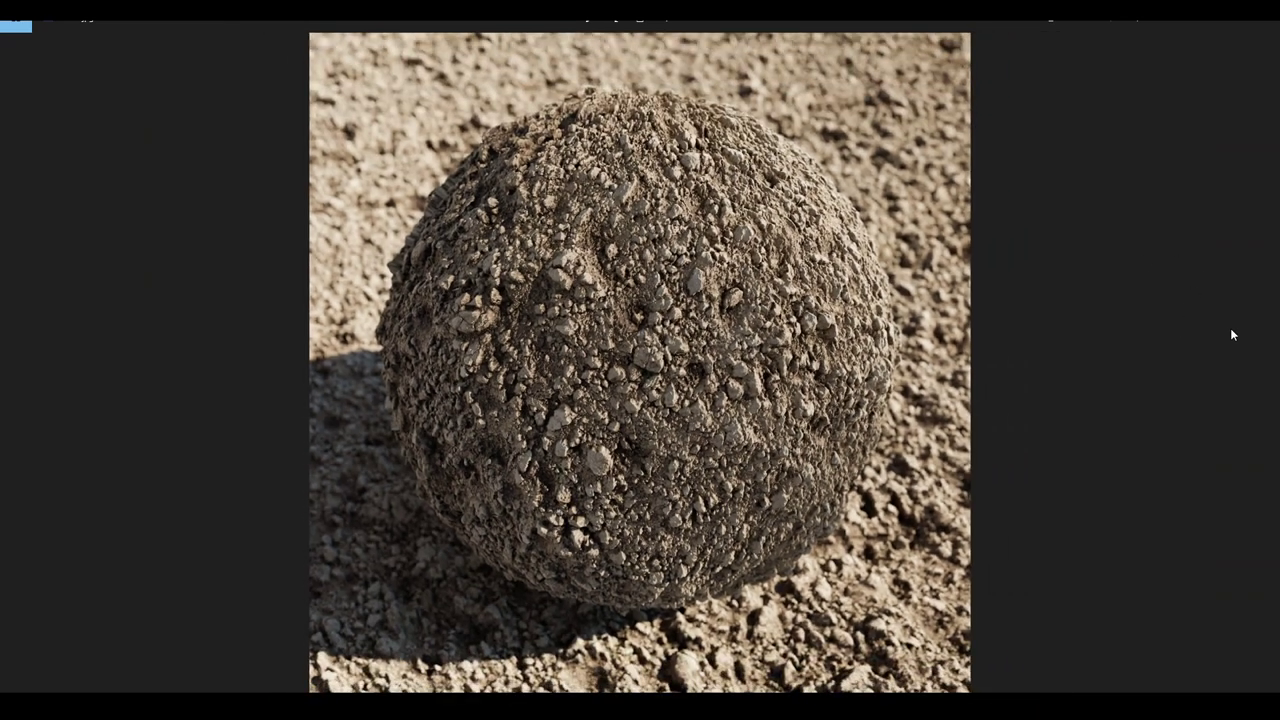
Step: Zoom in and out on the next dirt sphere, then advance to the paving-stone sphere
click(1260, 363)
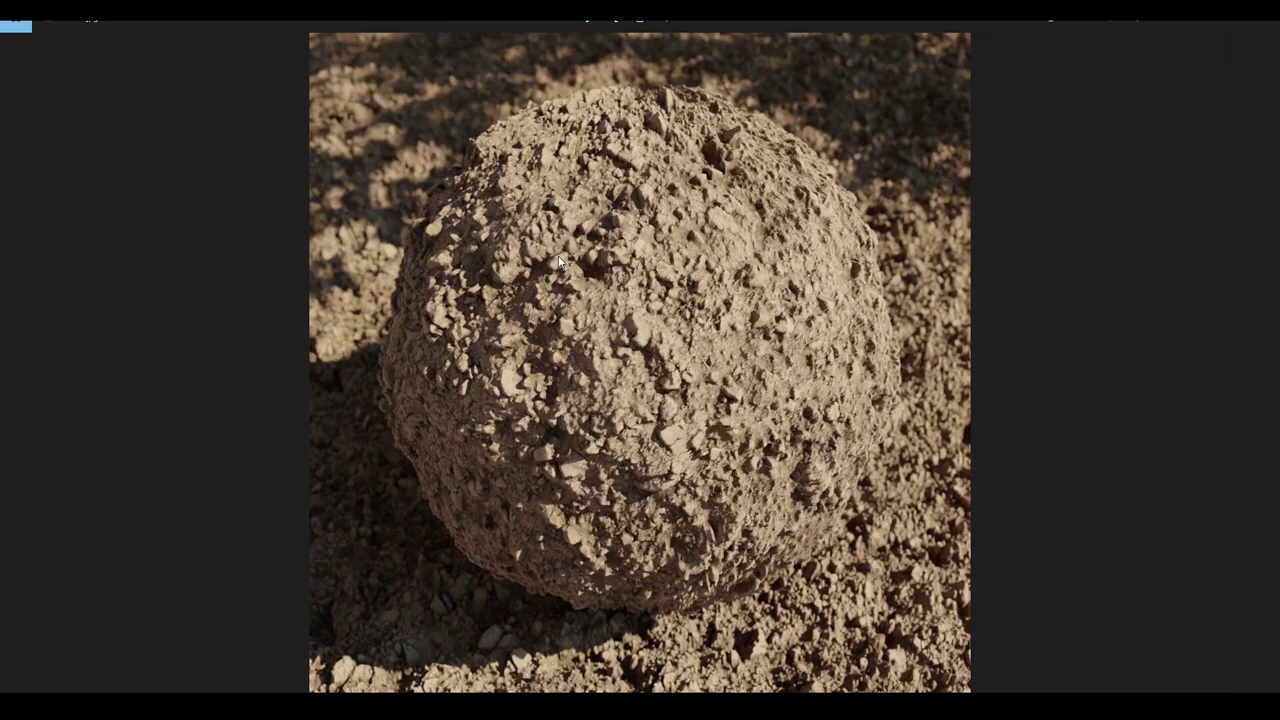
click(645, 283)
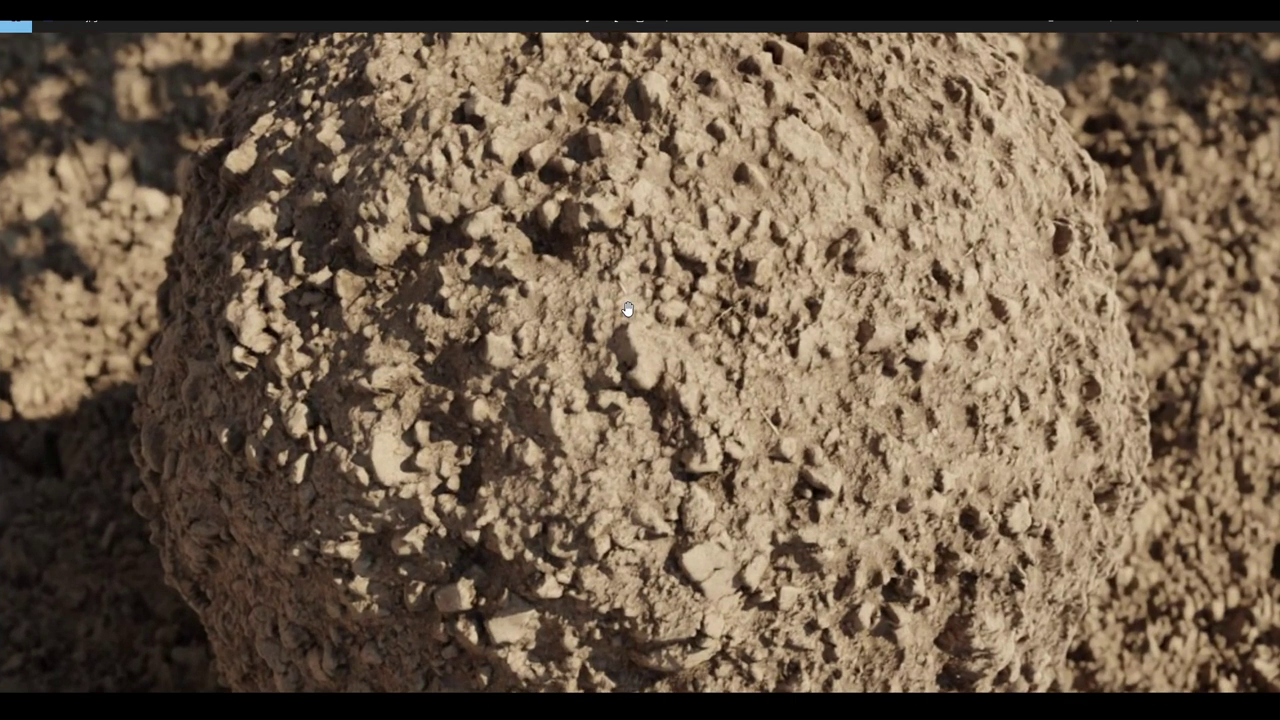
click(627, 309)
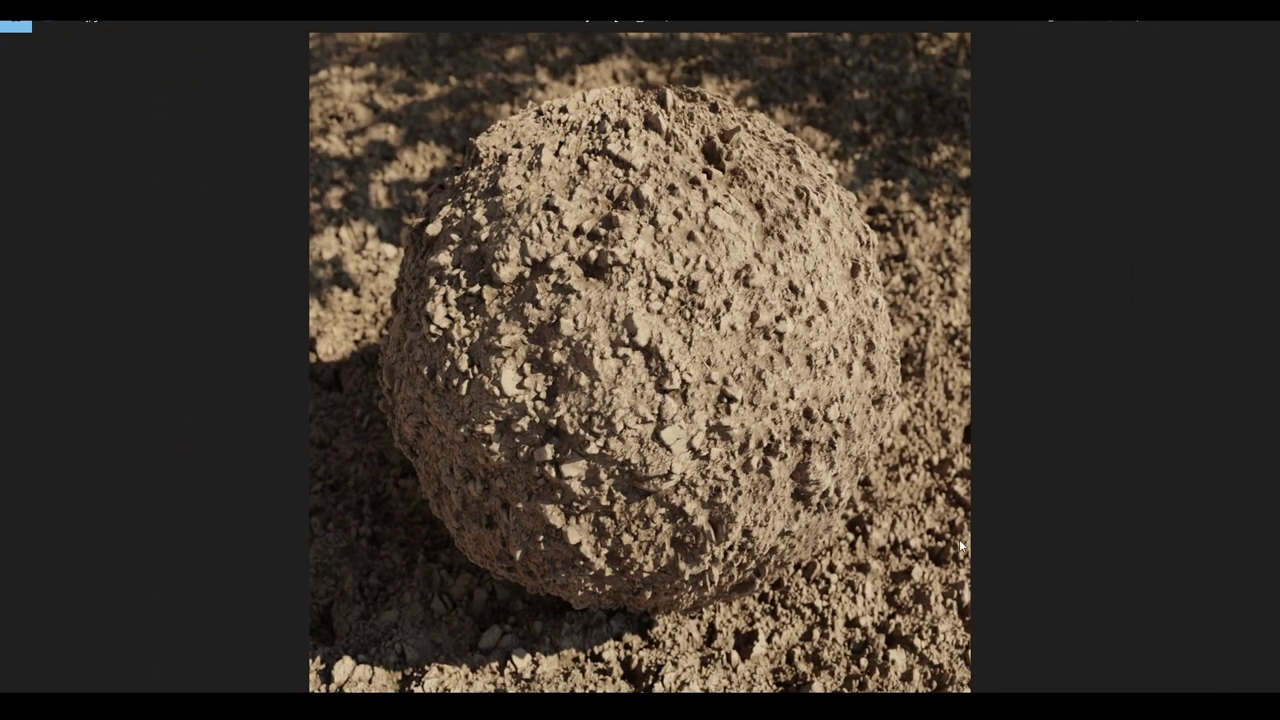
click(1264, 368)
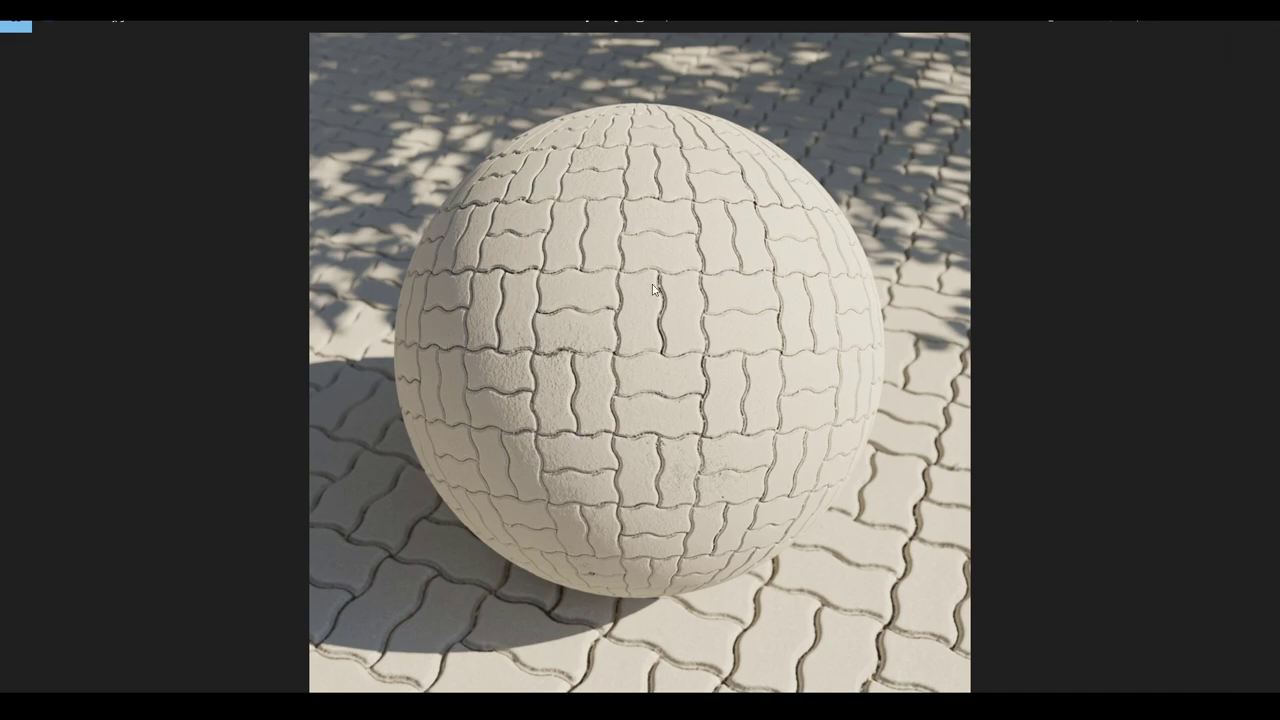
Step: Zoom in and out on the paving-stone sphere, then advance to the cobblestone sphere
scroll(572, 336, up, 3)
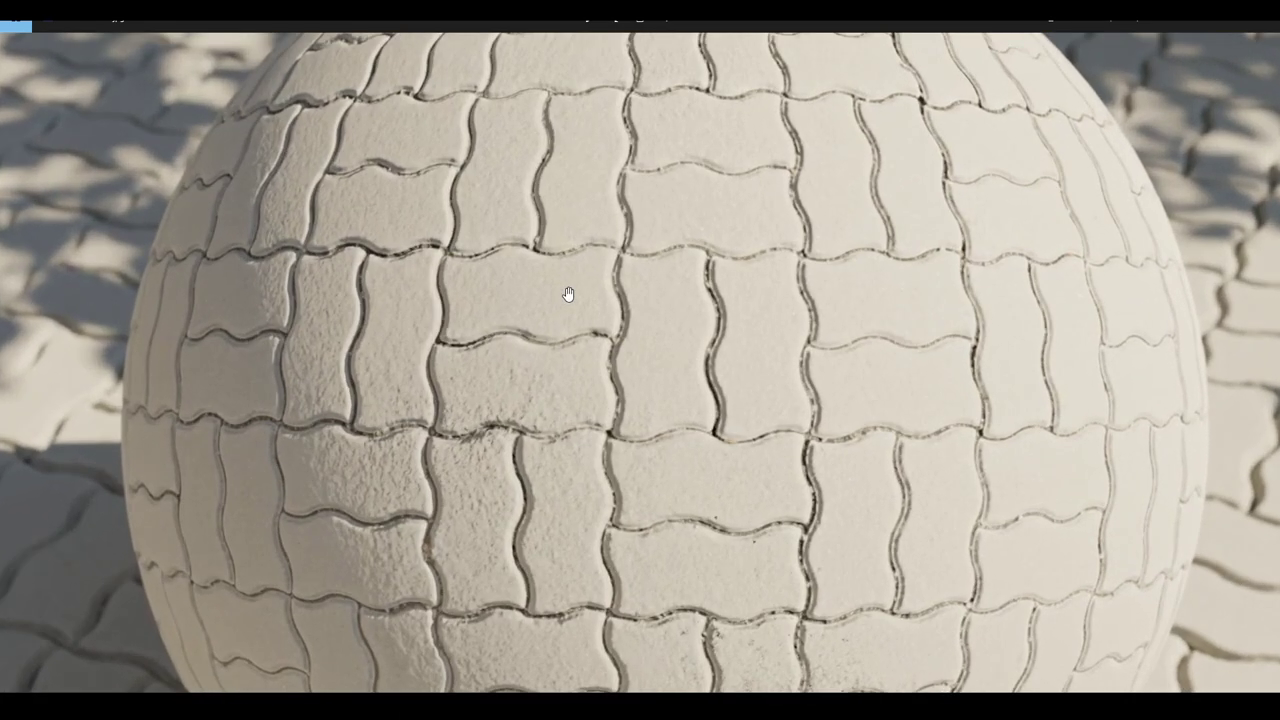
scroll(712, 241, up, 3)
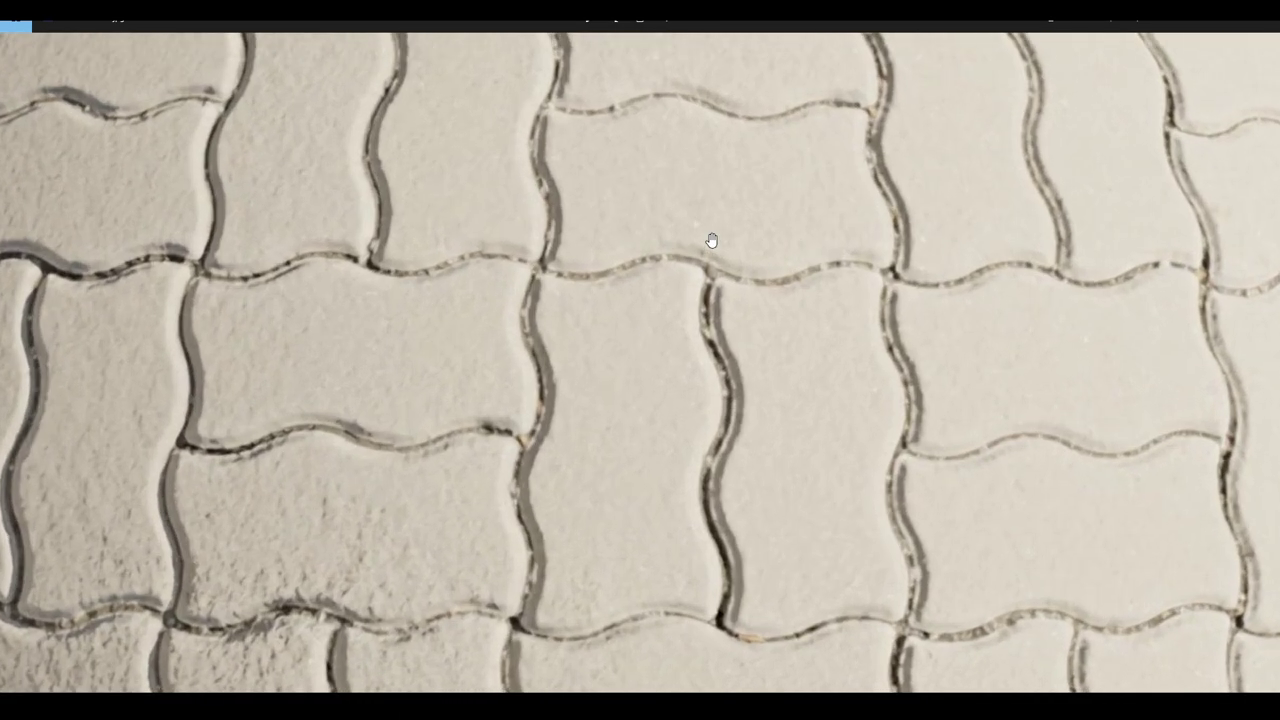
scroll(943, 289, down, 3)
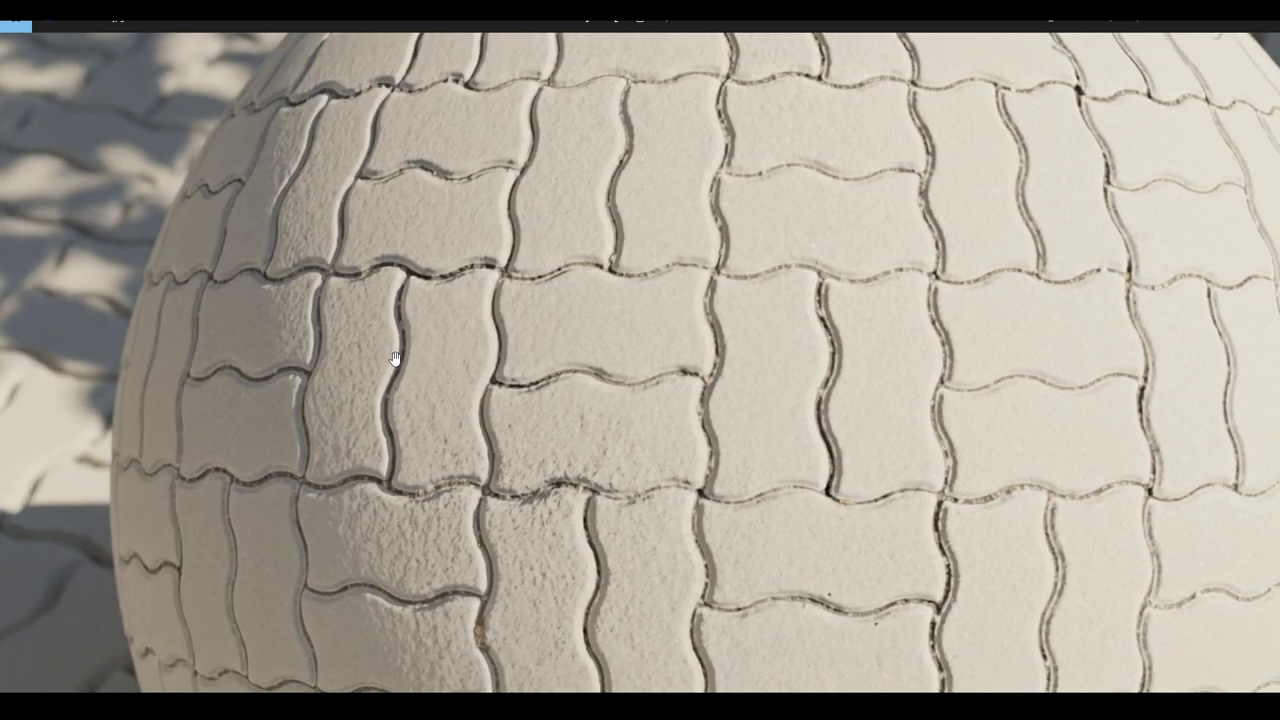
scroll(395, 358, down, 3)
scroll(385, 362, down, 2)
scroll(520, 440, down, 2)
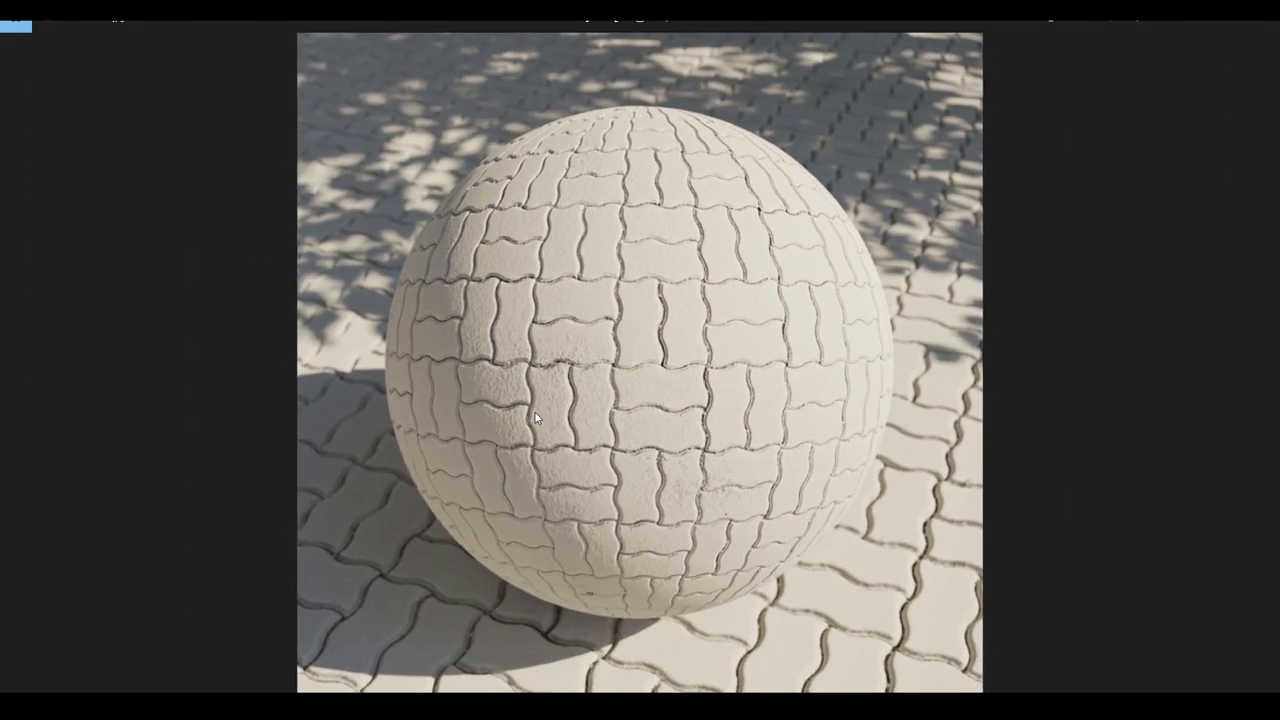
scroll(535, 418, down, 1)
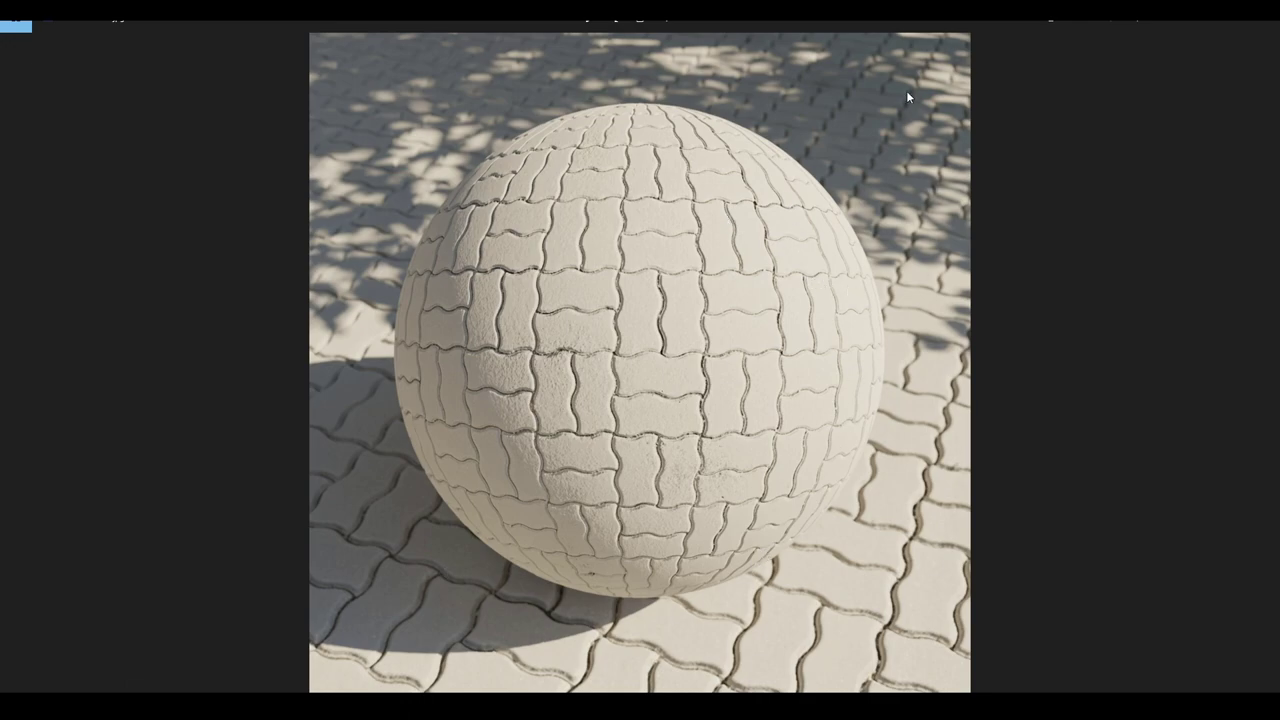
click(1264, 365)
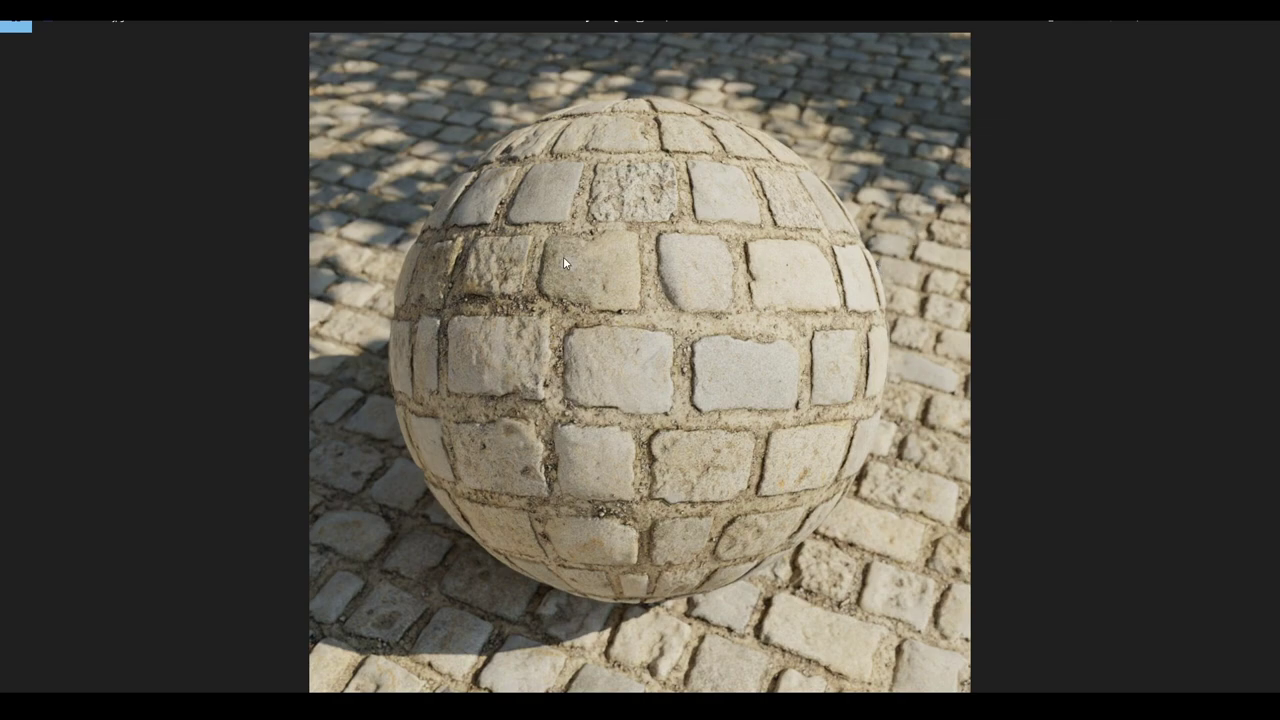
Step: Zoom in on the cobblestone sphere's surface and back out again
click(513, 266)
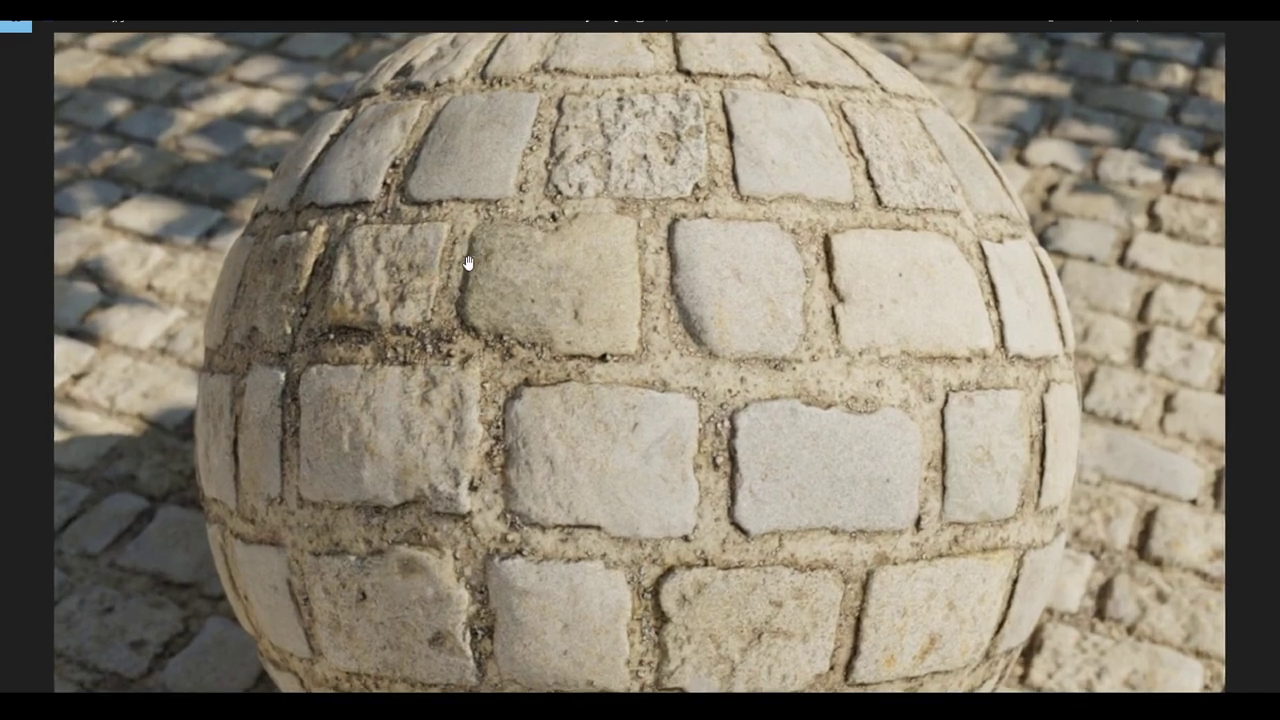
scroll(270, 312, up, 2)
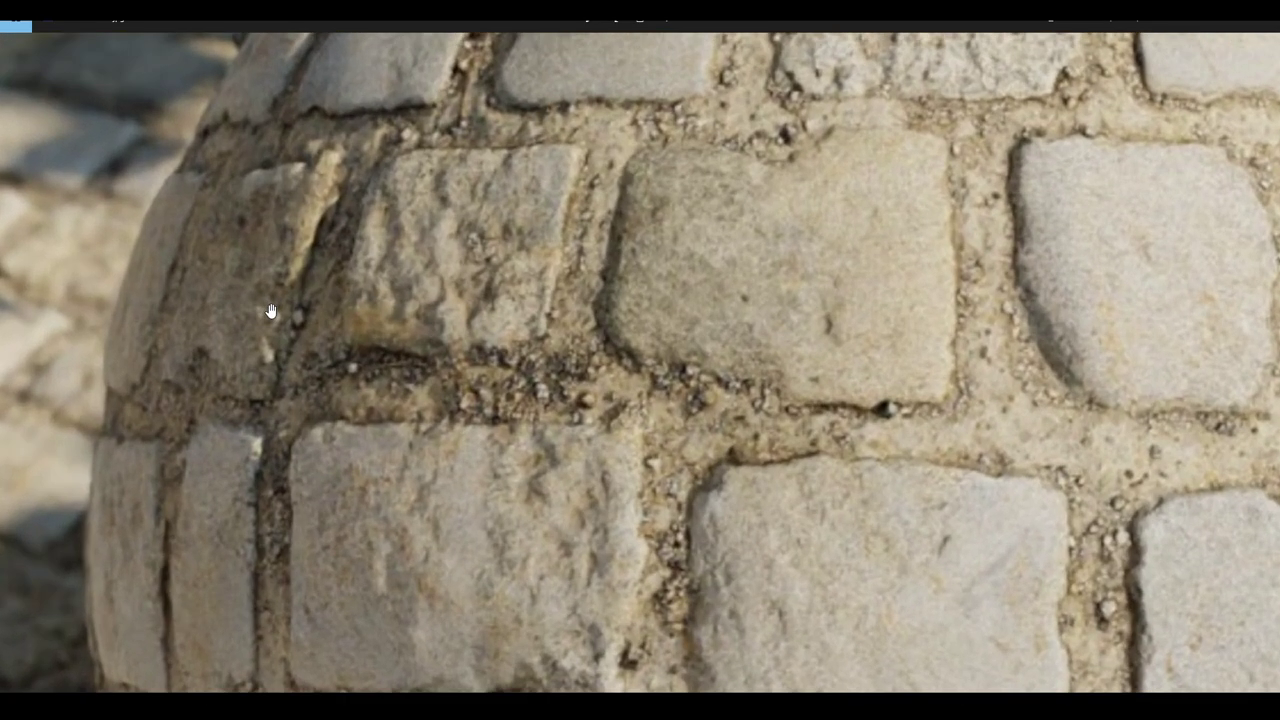
scroll(407, 287, down, 1)
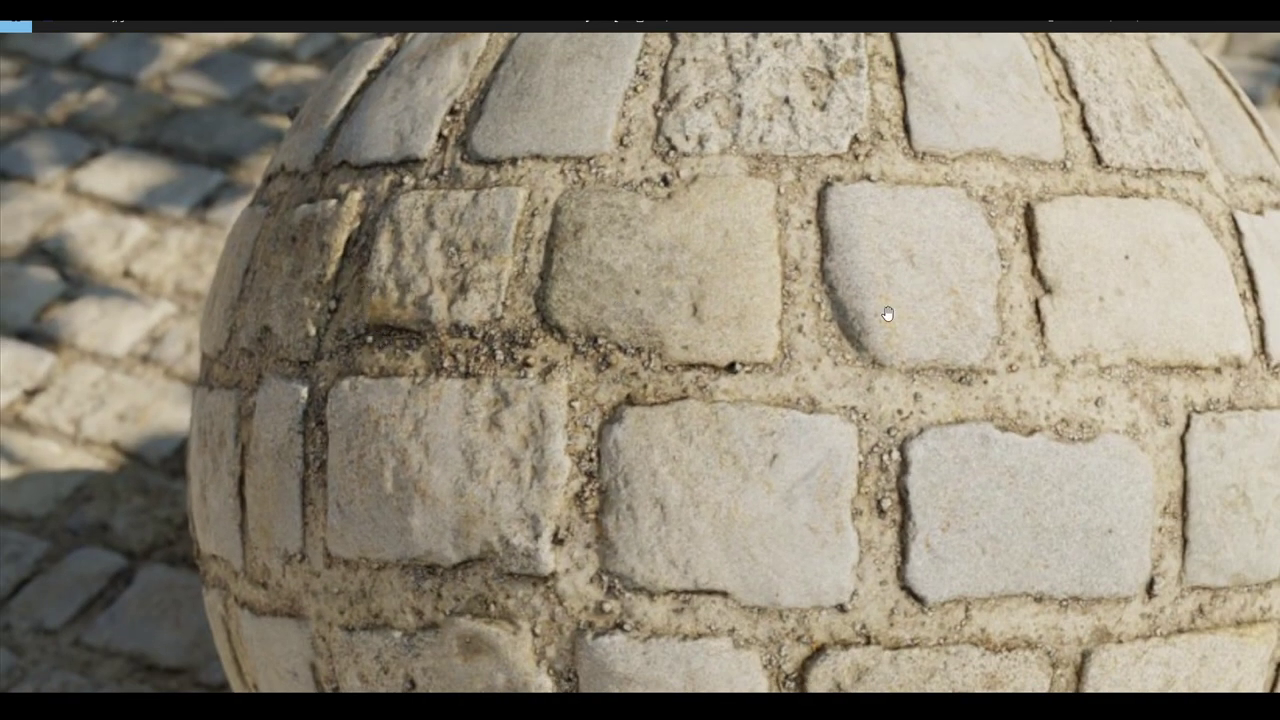
scroll(888, 464, up, 2)
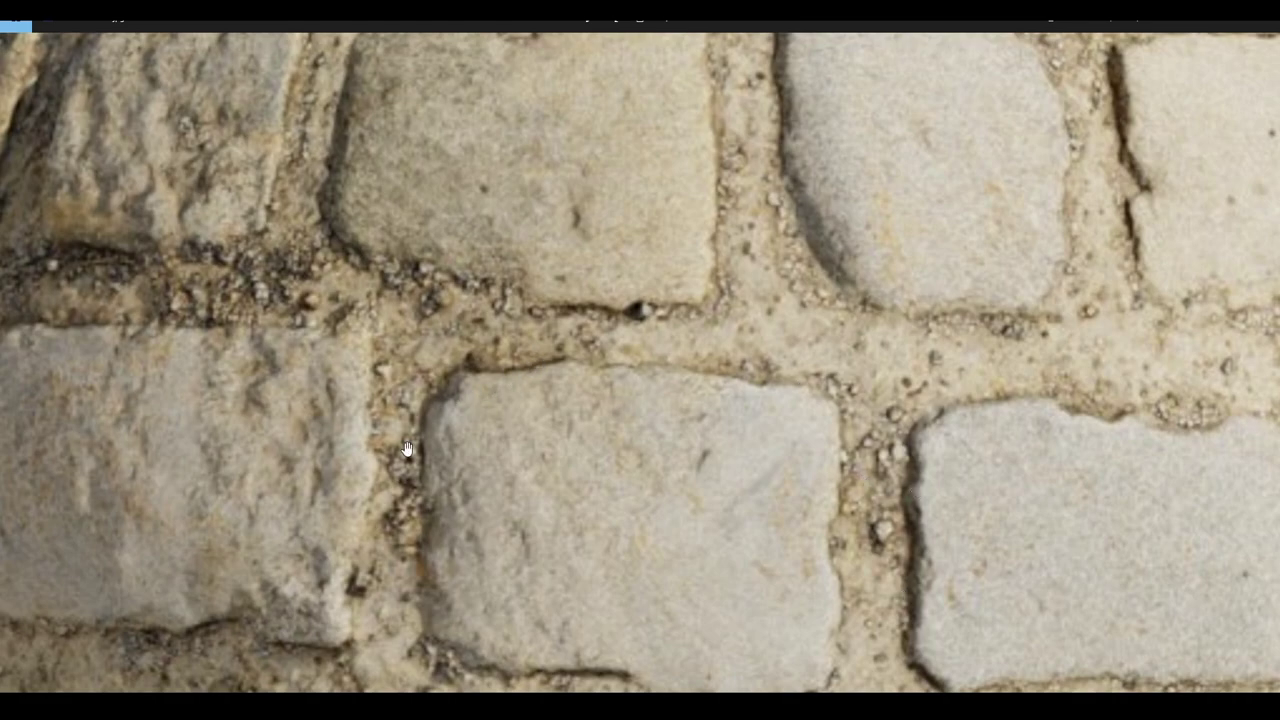
scroll(421, 363, down, 2)
scroll(421, 363, down, 3)
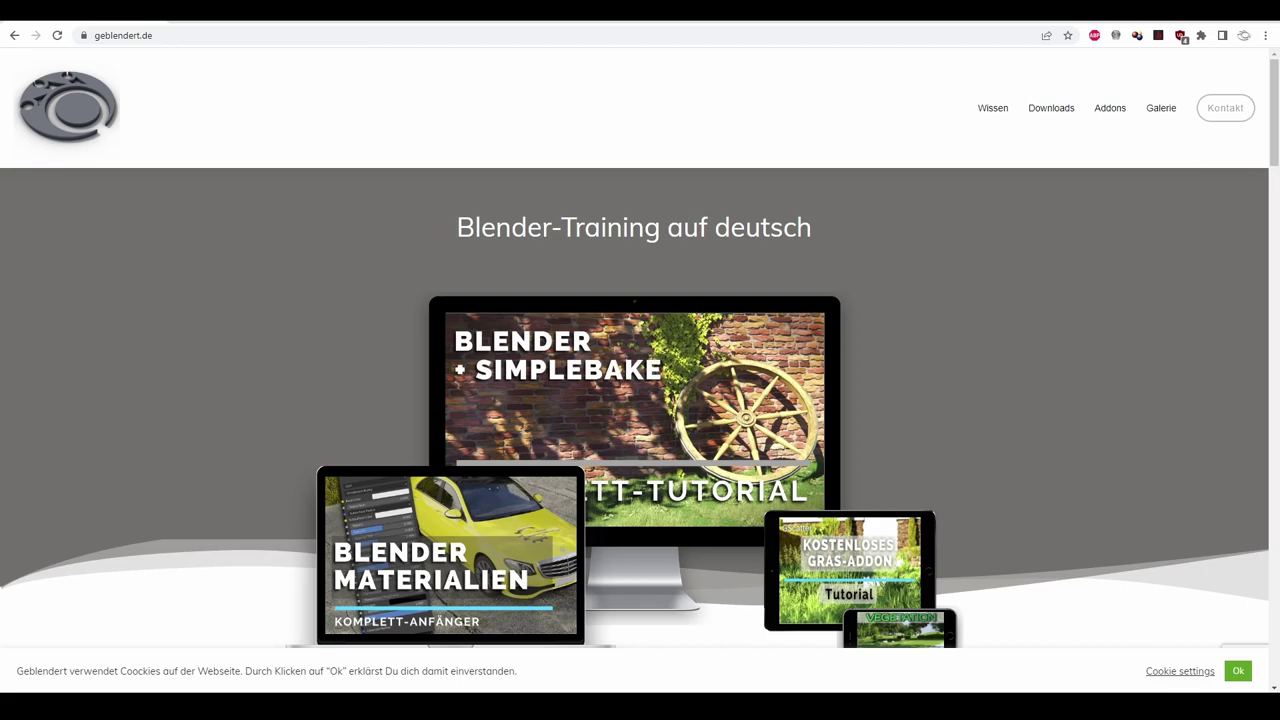
Step: Dismiss the cookie notice, open Downloads and scroll to the 3D Scan Texture Pack 50+ section
click(1240, 670)
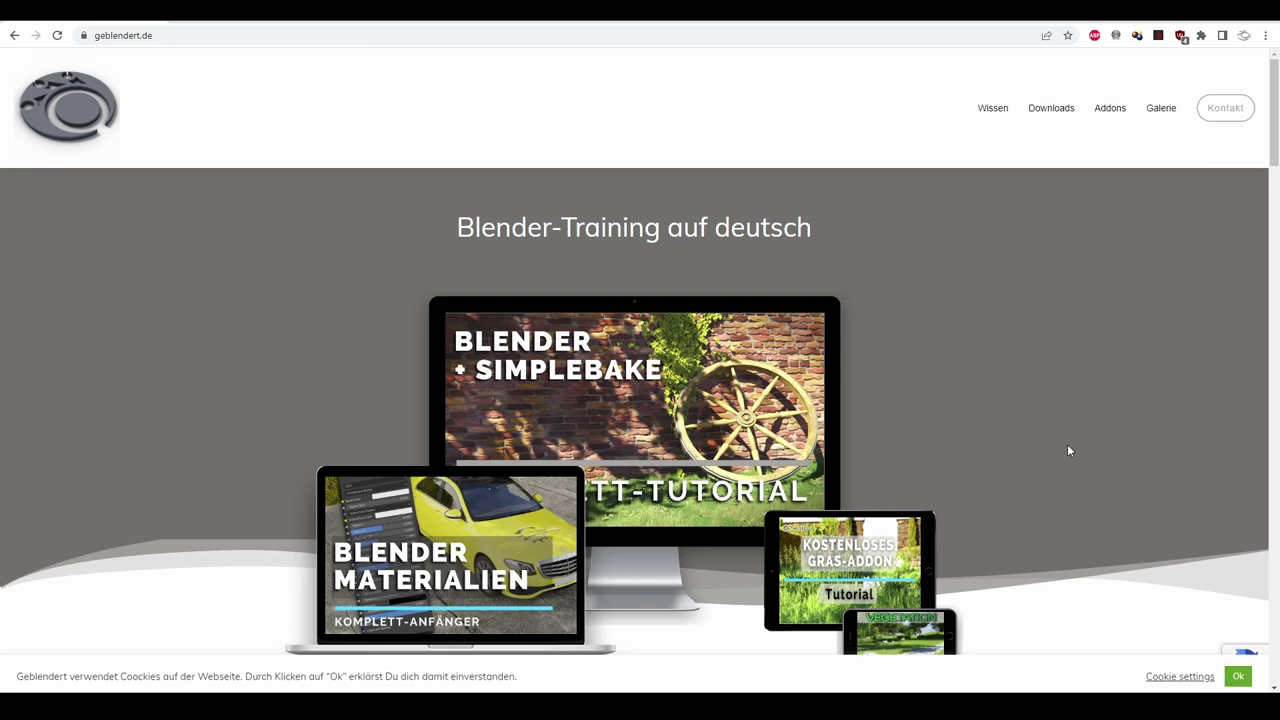
click(1066, 118)
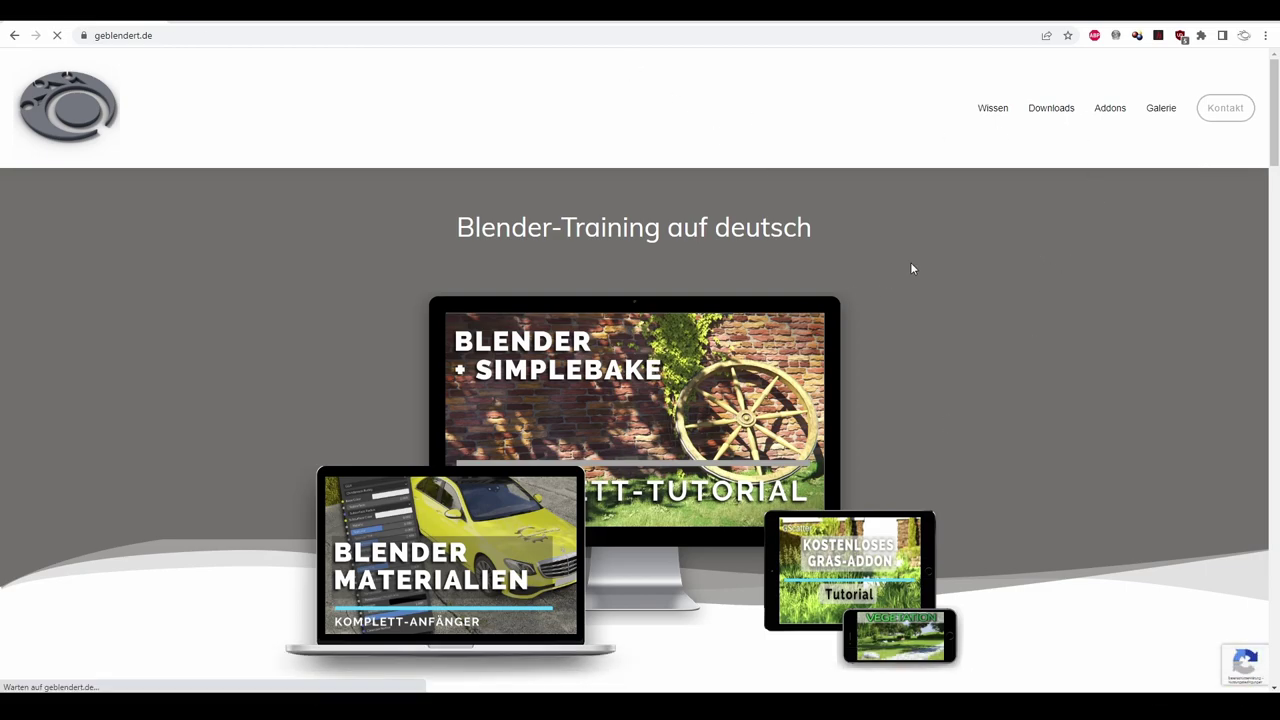
scroll(974, 329, down, 2)
scroll(975, 330, down, 2)
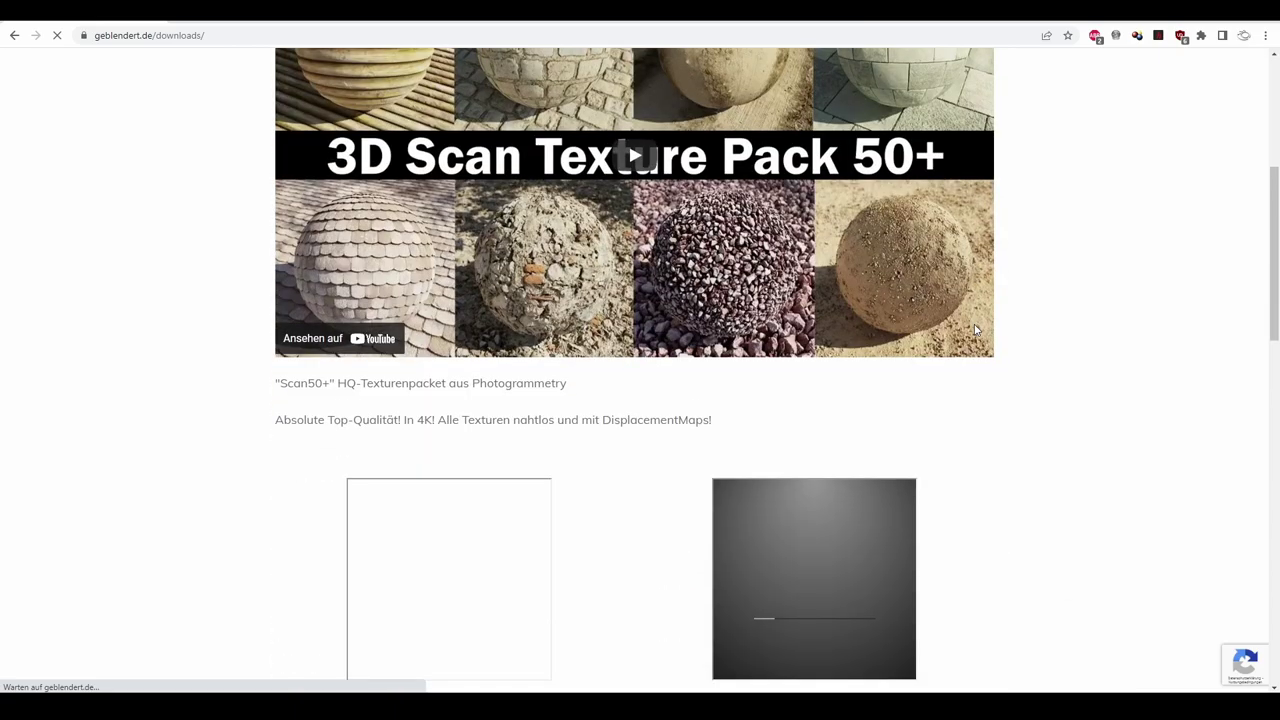
scroll(975, 330, down, 3)
scroll(976, 330, up, 1)
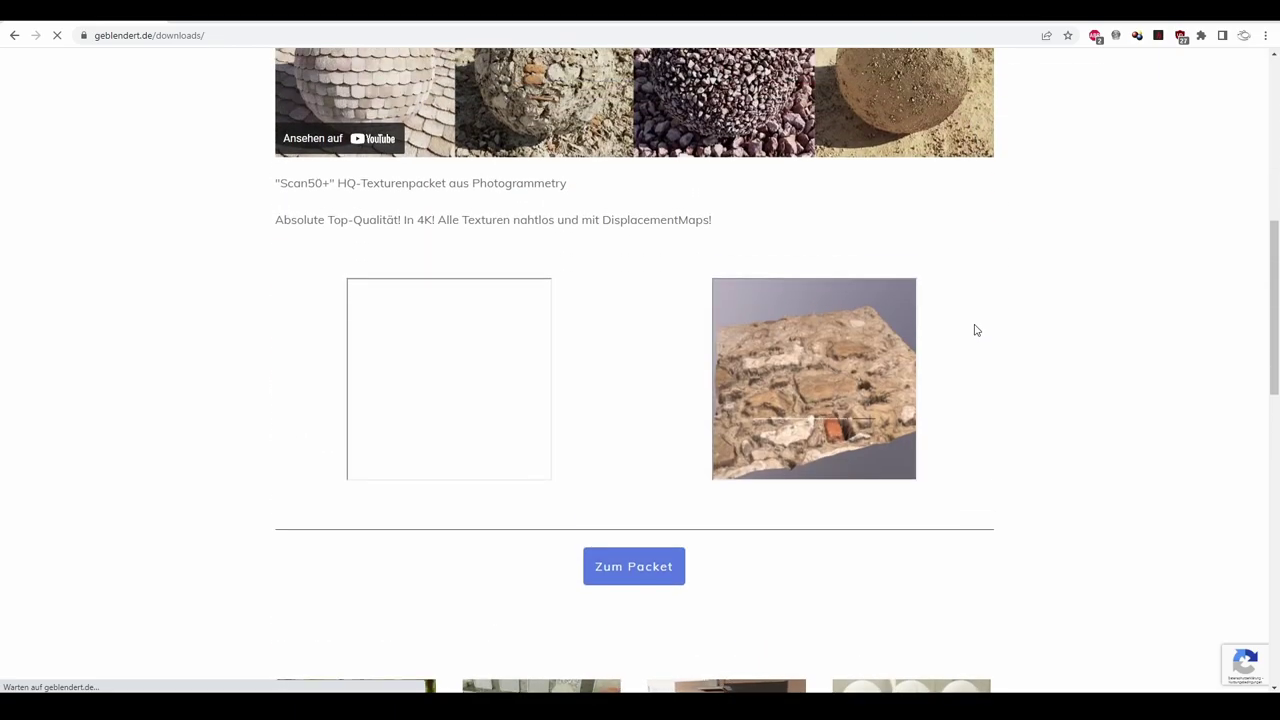
scroll(976, 330, up, 5)
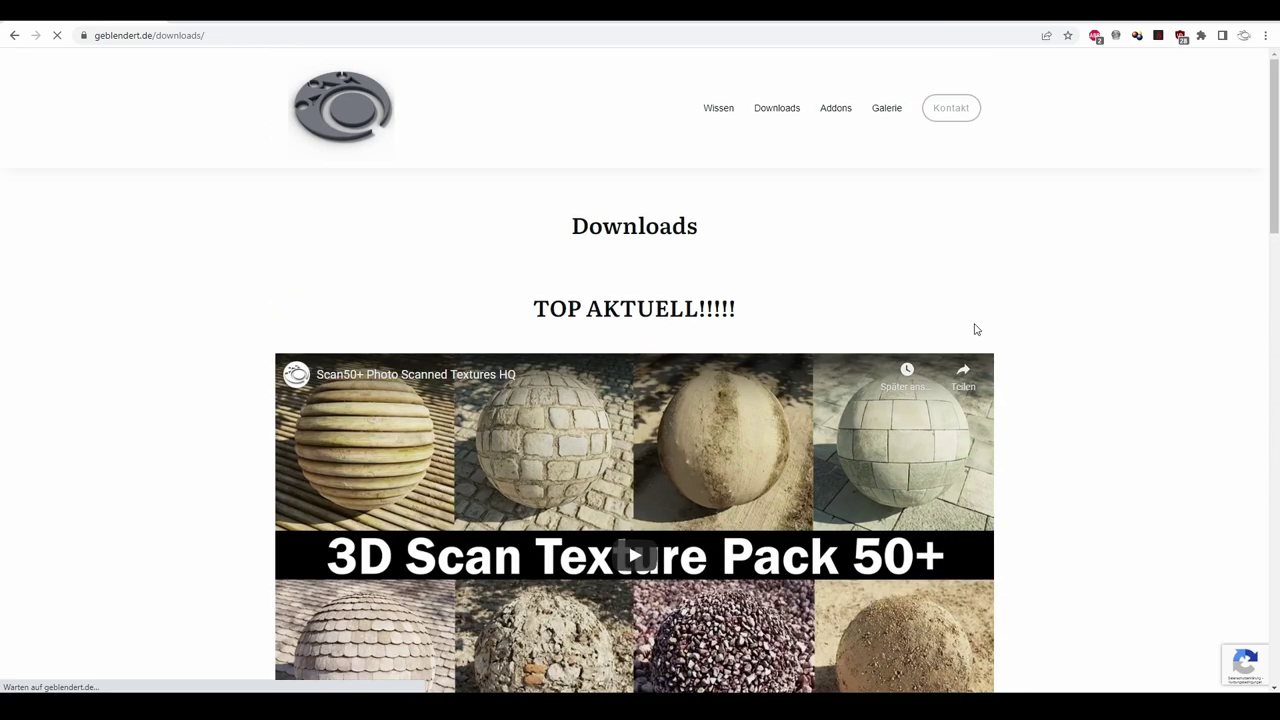
scroll(1063, 517, down, 4)
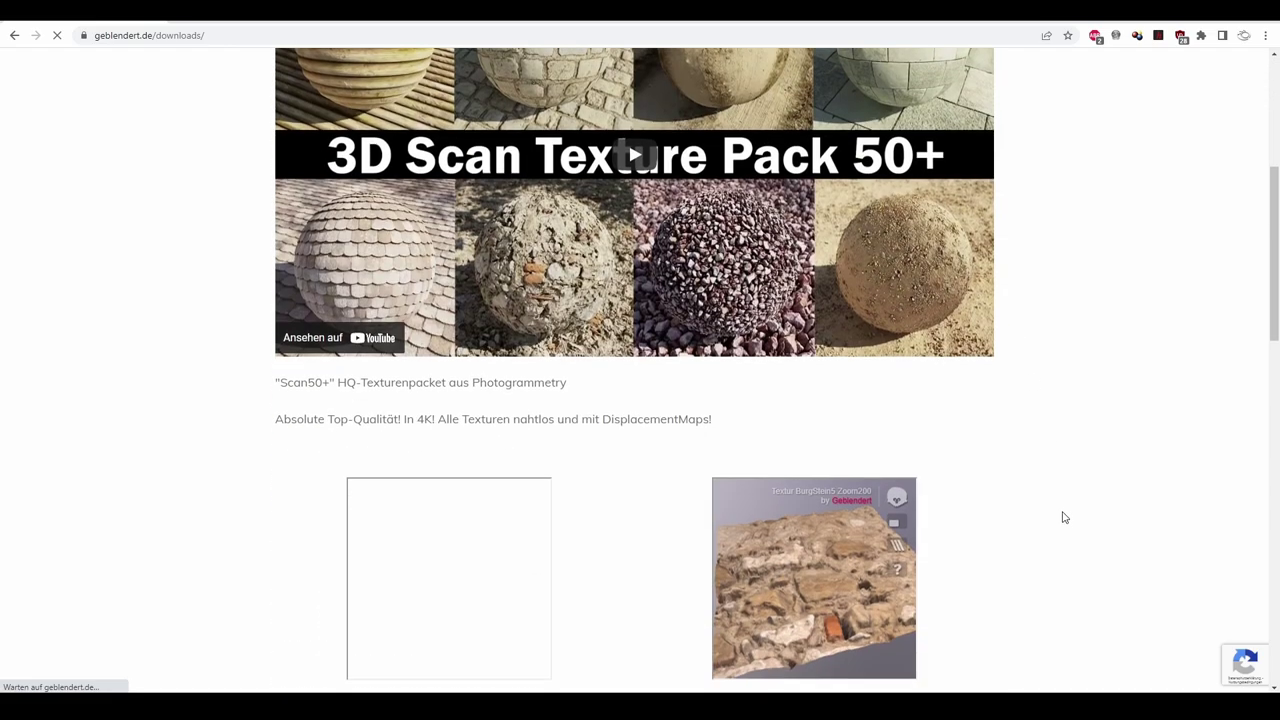
scroll(1063, 517, down, 2)
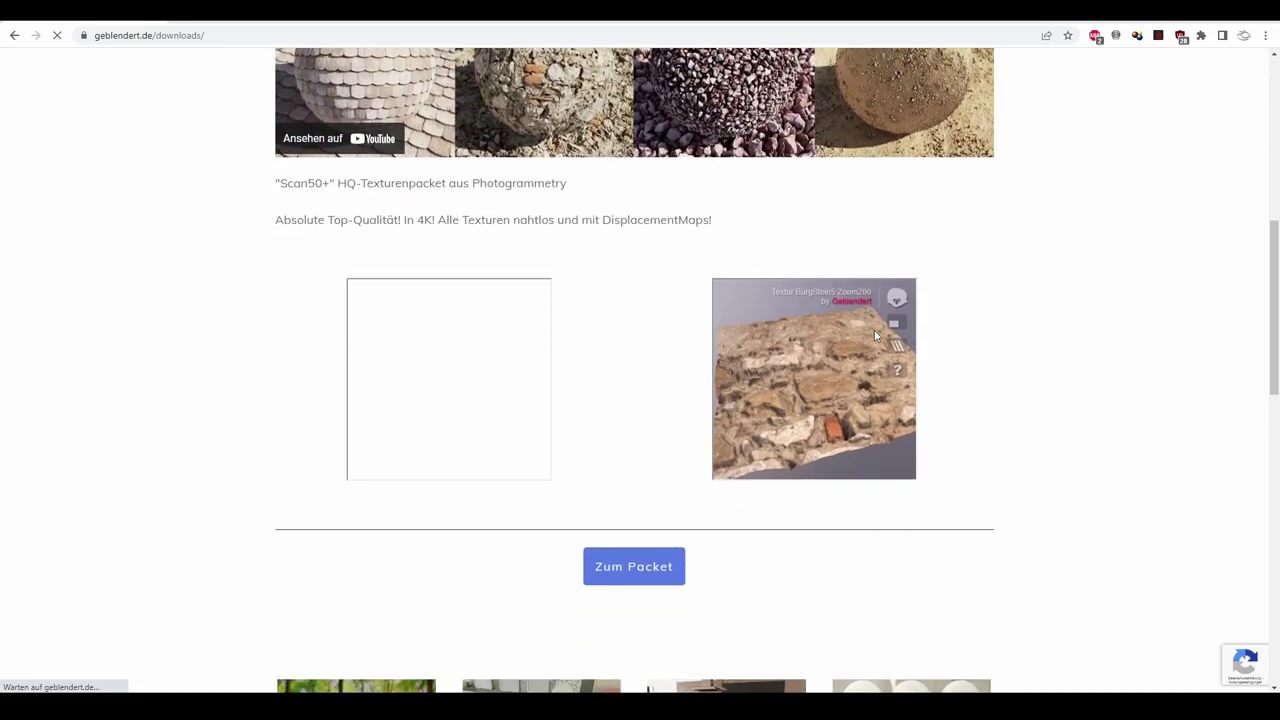
Step: Open the first stone scan preview full-screen and orbit it to several angles
click(894, 323)
mouse_move(638, 438)
mouse_down()
mouse_move(720, 514)
mouse_move(610, 436)
mouse_up()
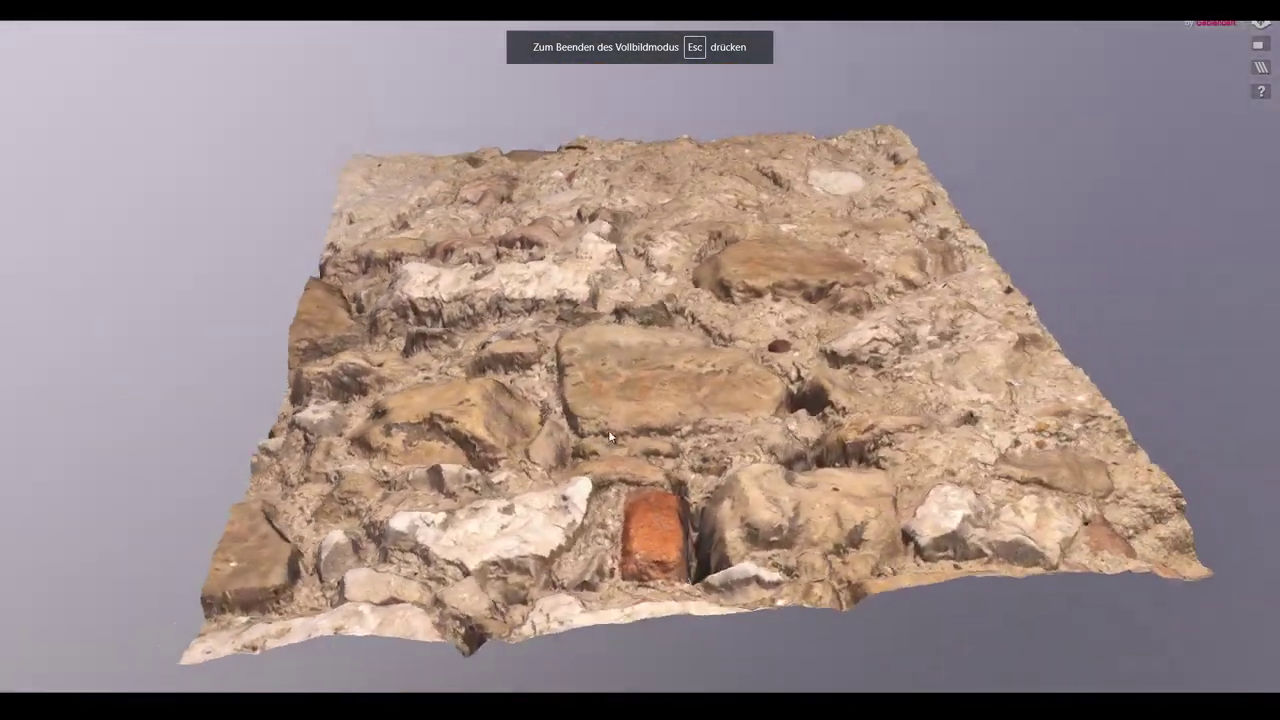
drag(846, 402, 548, 408)
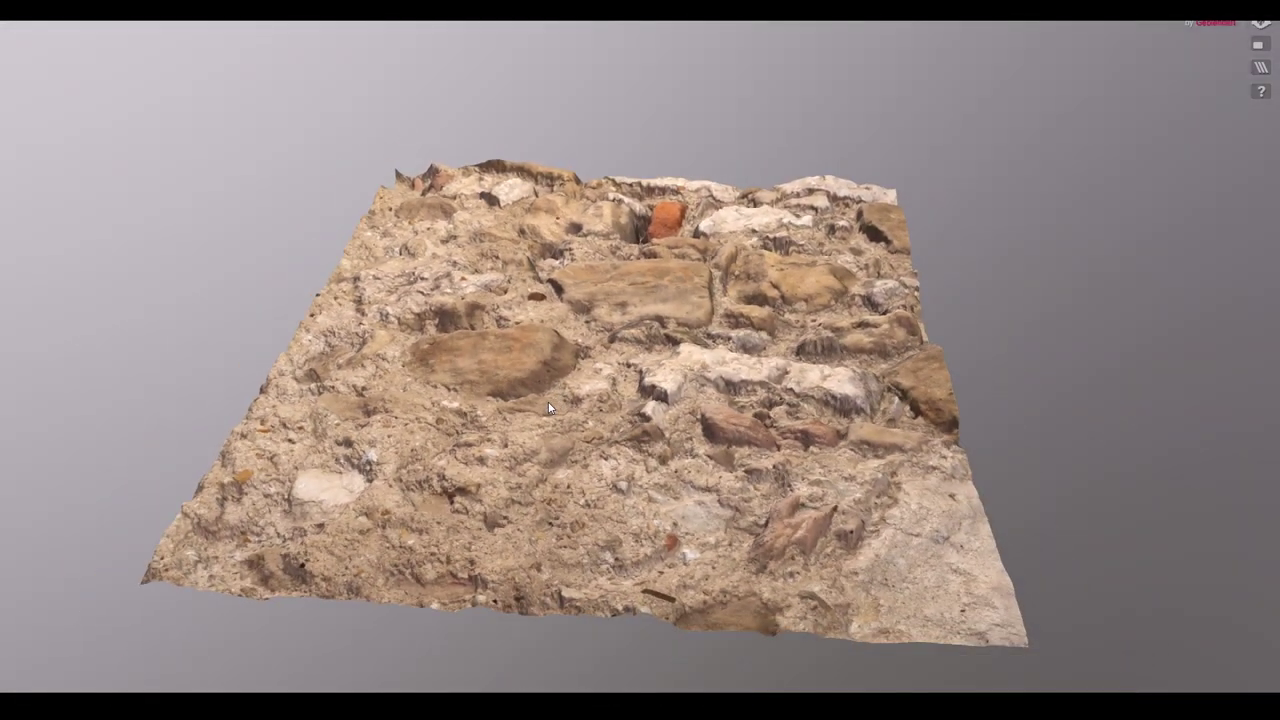
drag(1106, 97, 902, 272)
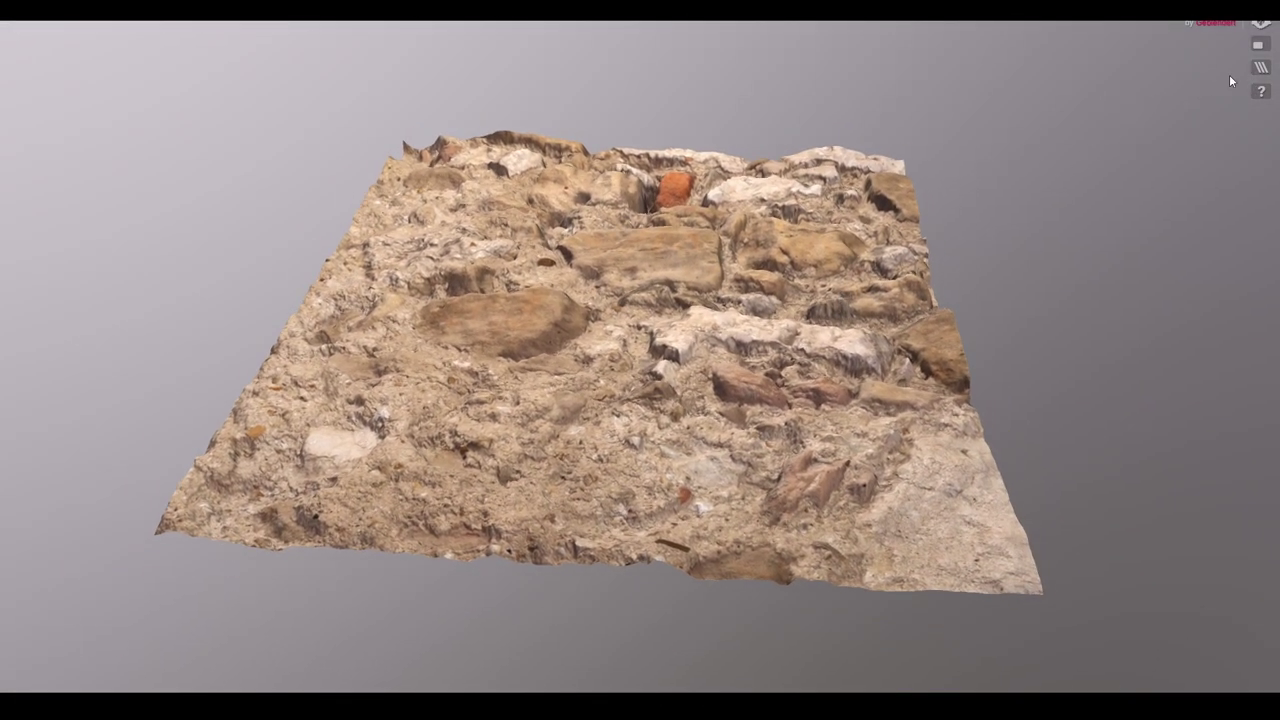
Step: Split the stone model into texture channel views and orbit toward a centred top-down view
click(1260, 67)
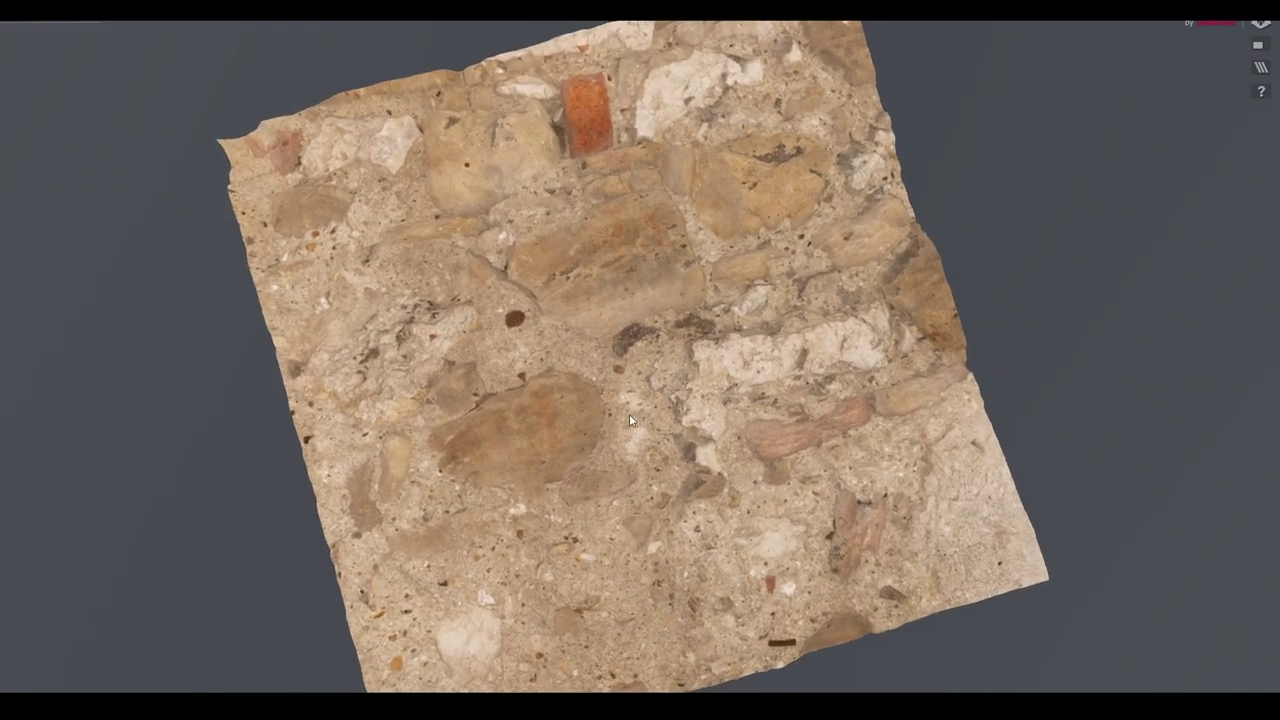
drag(629, 414, 590, 392)
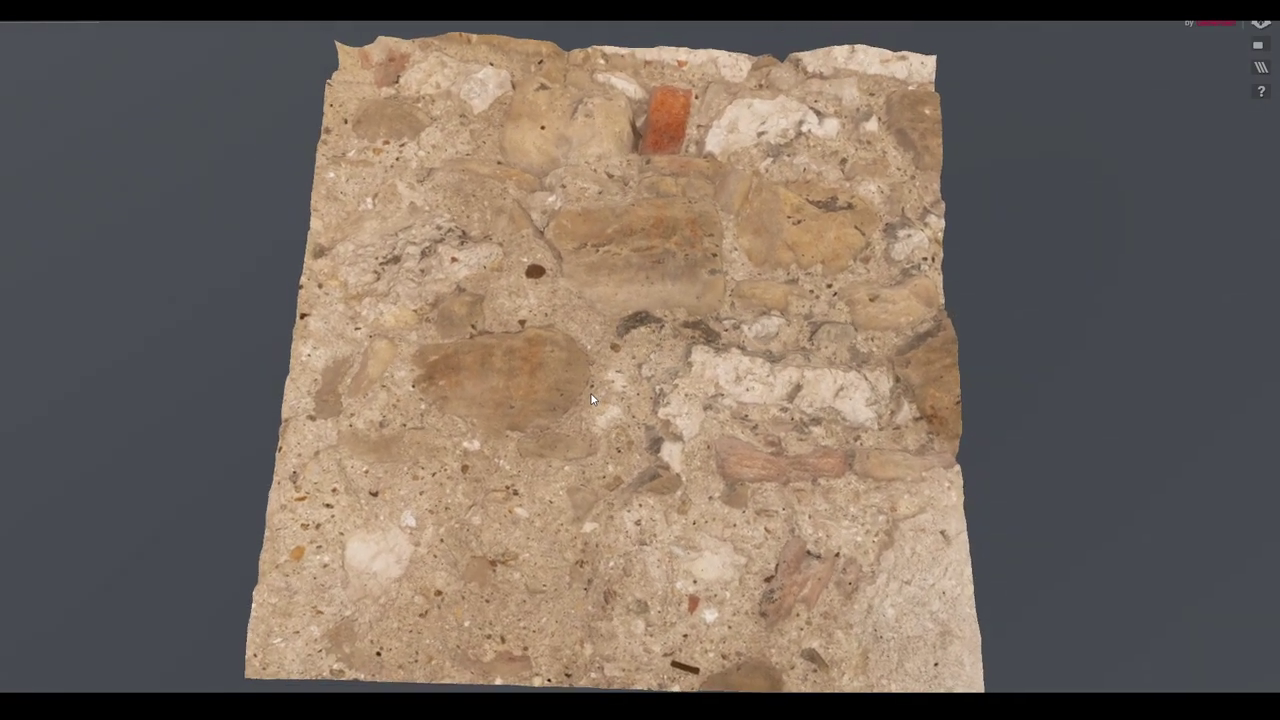
drag(646, 436, 553, 380)
mouse_move(636, 399)
mouse_down()
mouse_move(627, 480)
mouse_move(575, 454)
mouse_move(704, 434)
mouse_move(688, 420)
mouse_move(754, 396)
mouse_up()
mouse_move(642, 399)
mouse_down()
mouse_move(552, 386)
mouse_move(534, 444)
mouse_move(705, 427)
mouse_move(710, 412)
mouse_move(721, 481)
mouse_move(634, 437)
mouse_move(460, 382)
mouse_move(315, 418)
mouse_move(313, 398)
mouse_move(355, 370)
mouse_up()
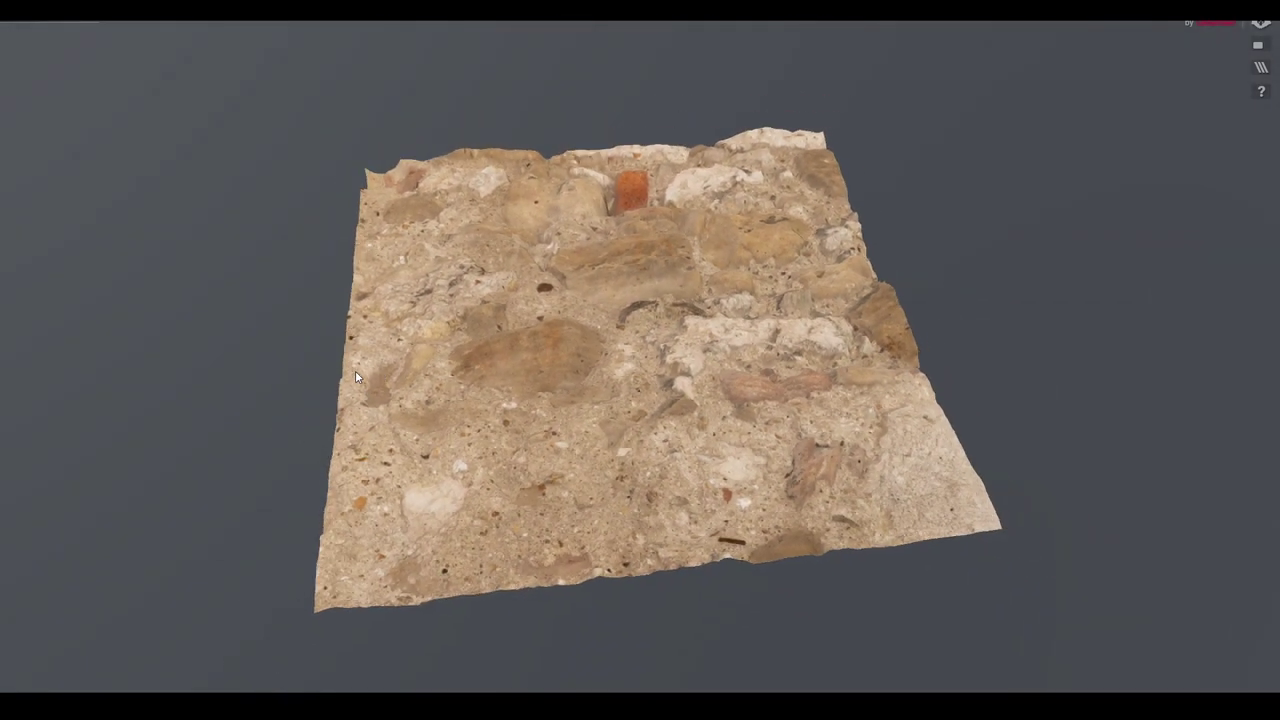
mouse_move(599, 370)
mouse_down()
mouse_move(641, 332)
mouse_move(644, 362)
mouse_move(600, 401)
mouse_move(635, 346)
mouse_up()
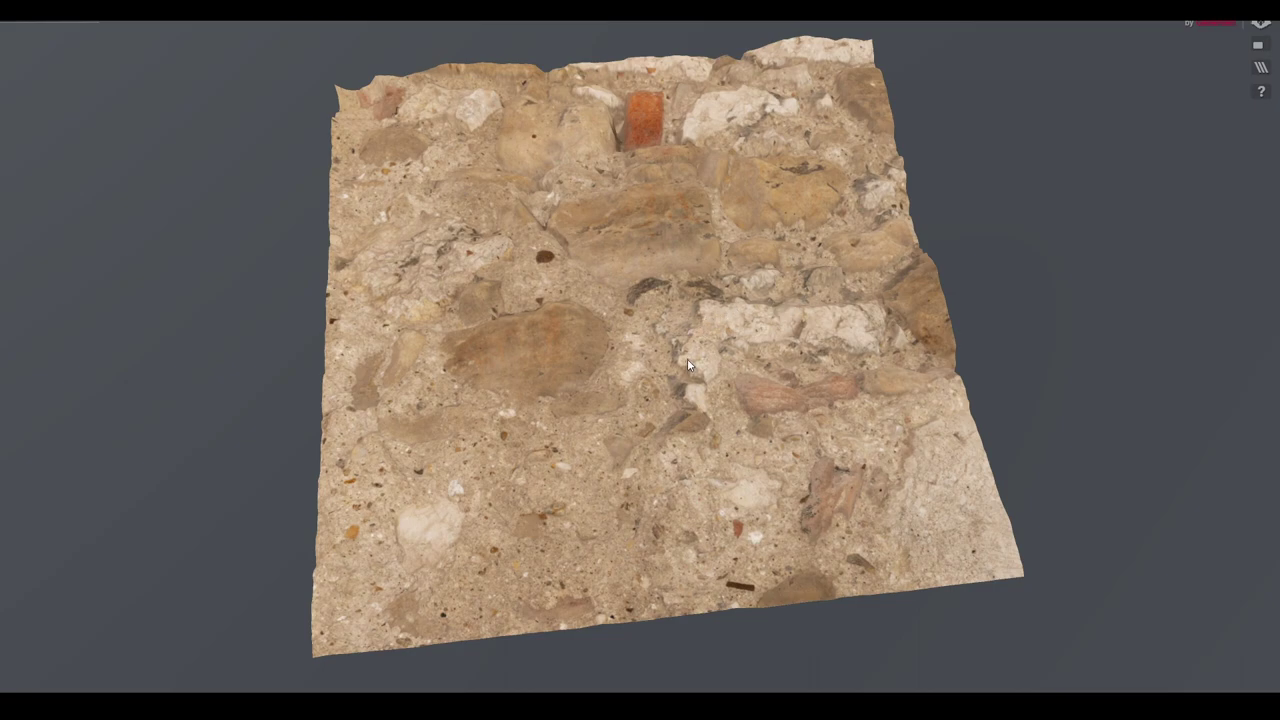
mouse_move(643, 366)
mouse_down()
mouse_move(576, 435)
mouse_move(752, 437)
mouse_move(715, 450)
mouse_move(750, 437)
mouse_move(719, 315)
mouse_up()
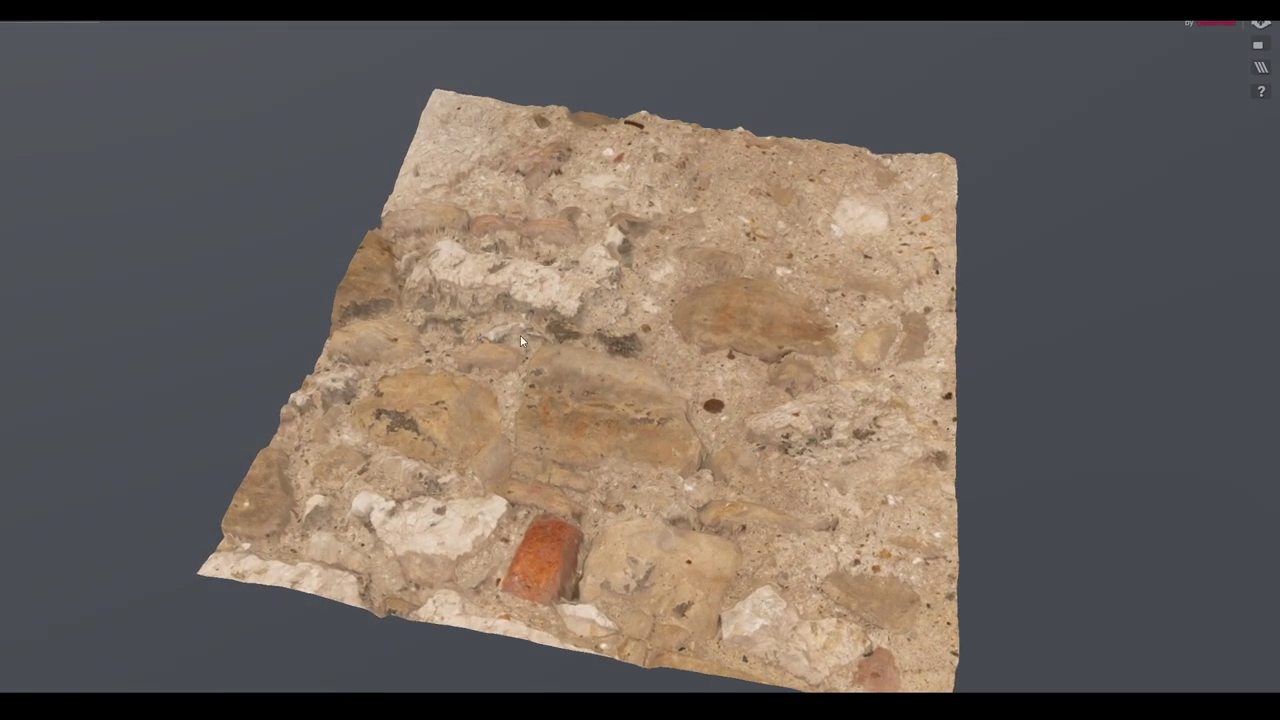
mouse_move(656, 434)
mouse_down()
mouse_move(651, 572)
mouse_move(618, 578)
mouse_move(621, 518)
mouse_move(495, 499)
mouse_move(680, 489)
mouse_move(662, 463)
mouse_move(771, 470)
mouse_move(593, 326)
mouse_move(603, 363)
mouse_up()
scroll(662, 463, down, 3)
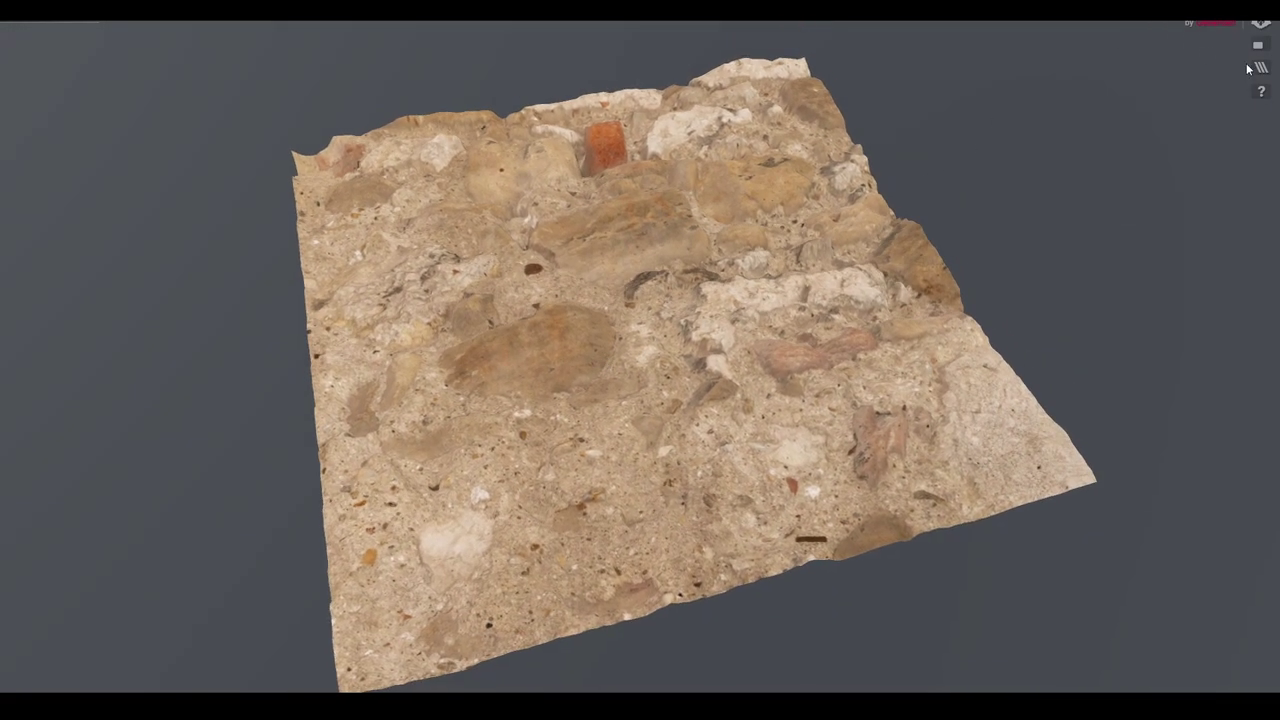
Step: Show the normals, albedo, gloss and topology channels again, then return to the textured stone
click(1259, 67)
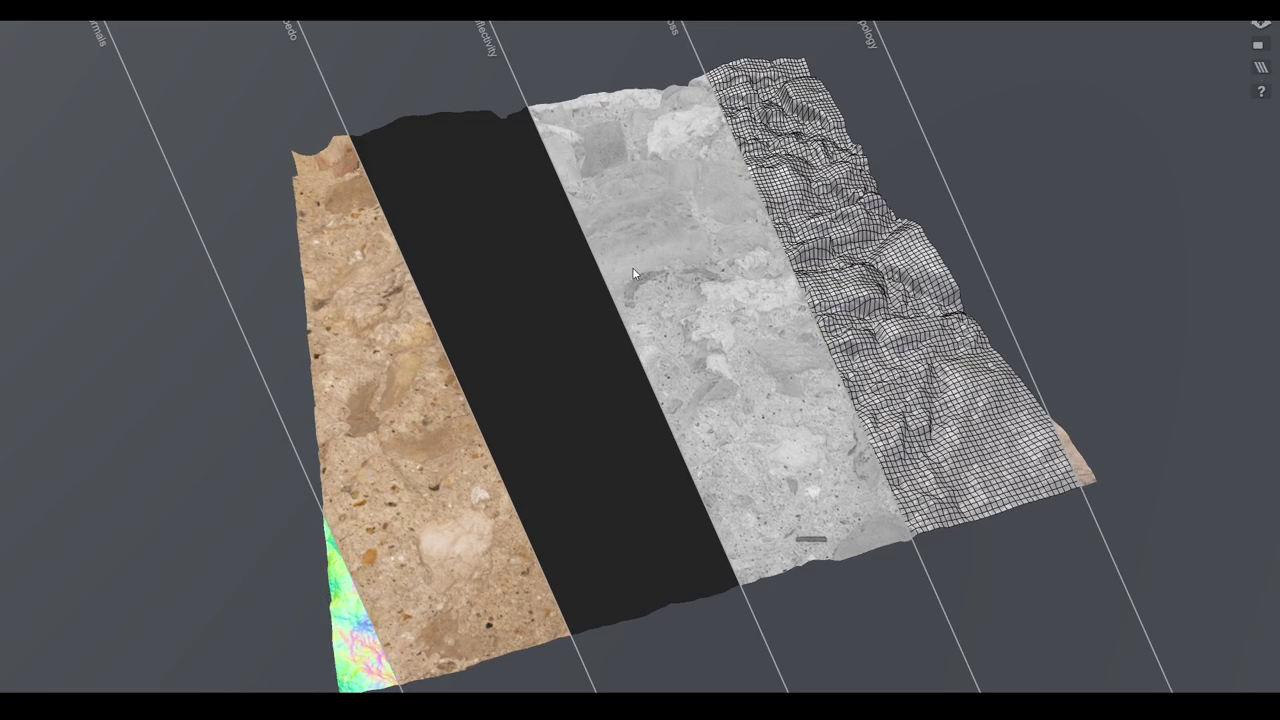
click(1259, 67)
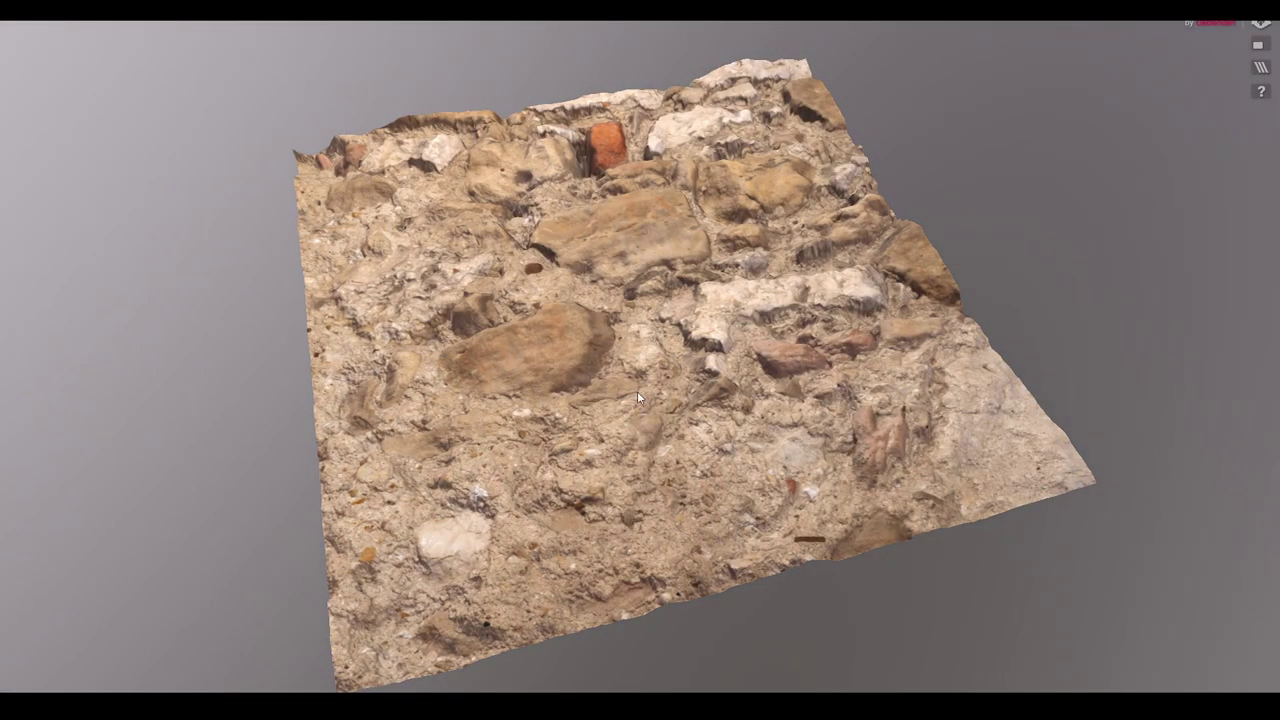
mouse_move(637, 391)
mouse_down()
mouse_move(597, 443)
mouse_move(553, 411)
mouse_up()
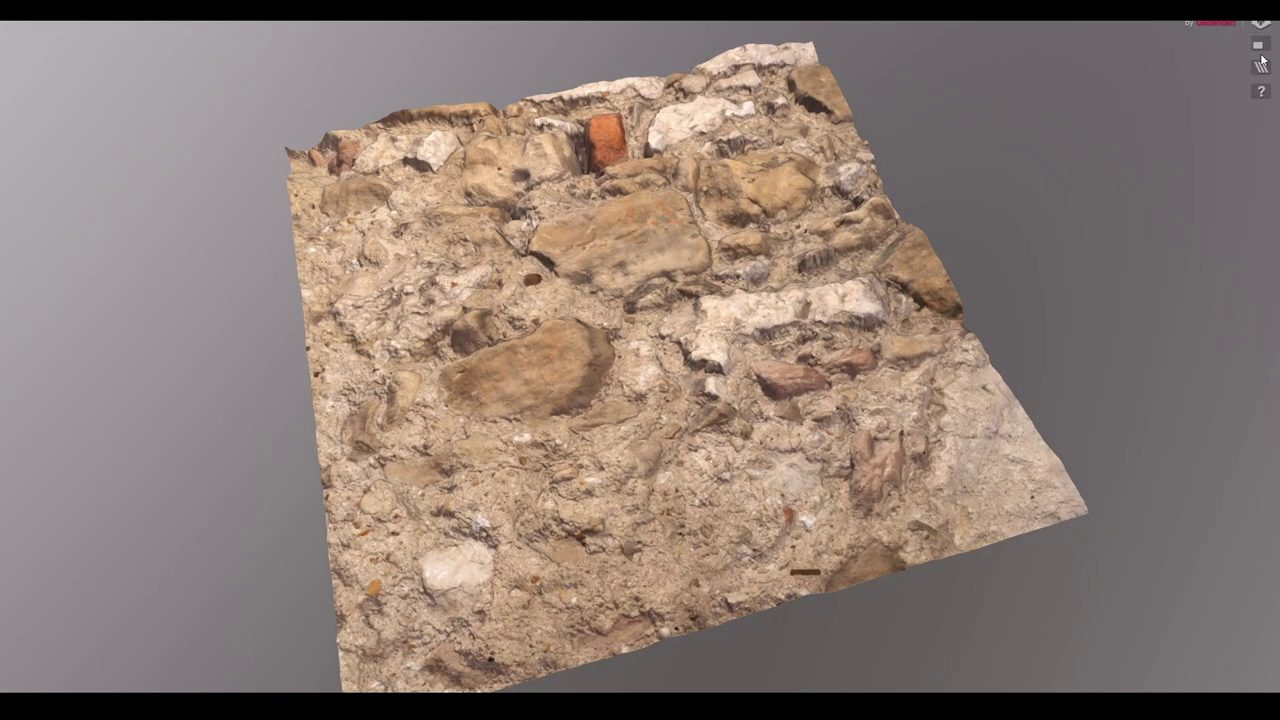
Step: Leave full-screen, reload the downloads page, and open the granite paving-stone scan full-screen
click(1258, 44)
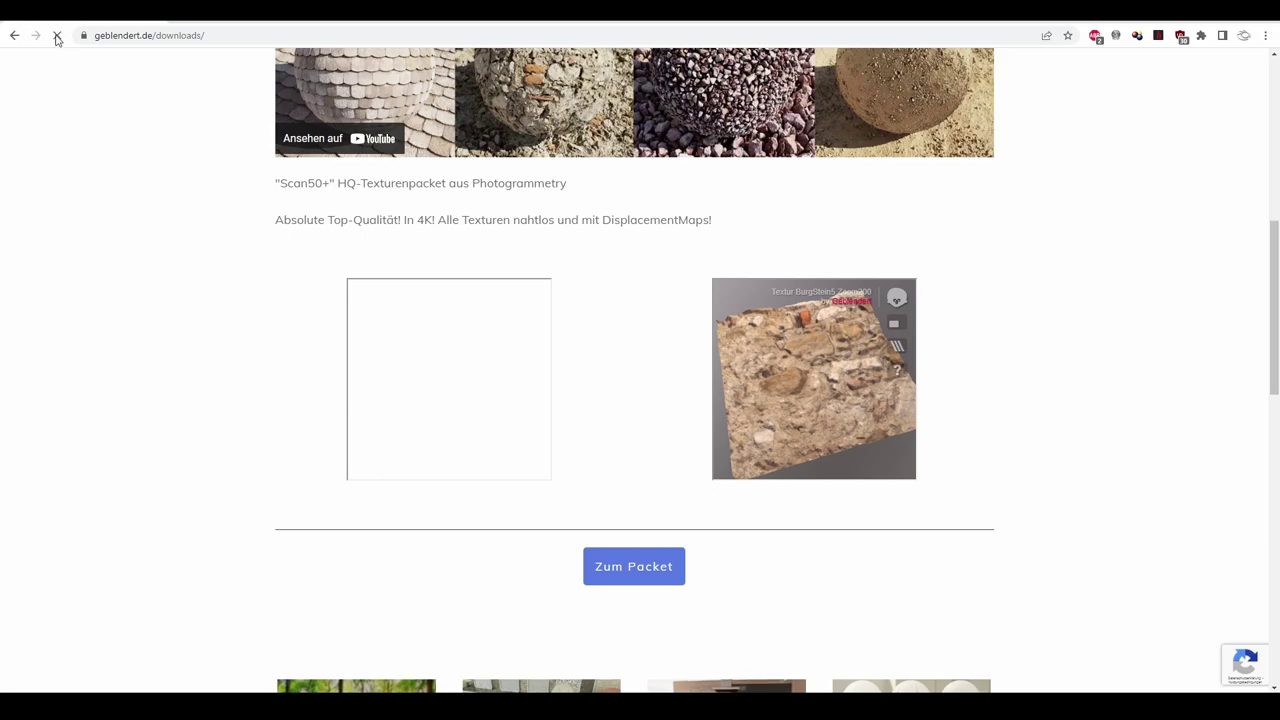
click(57, 36)
click(57, 36)
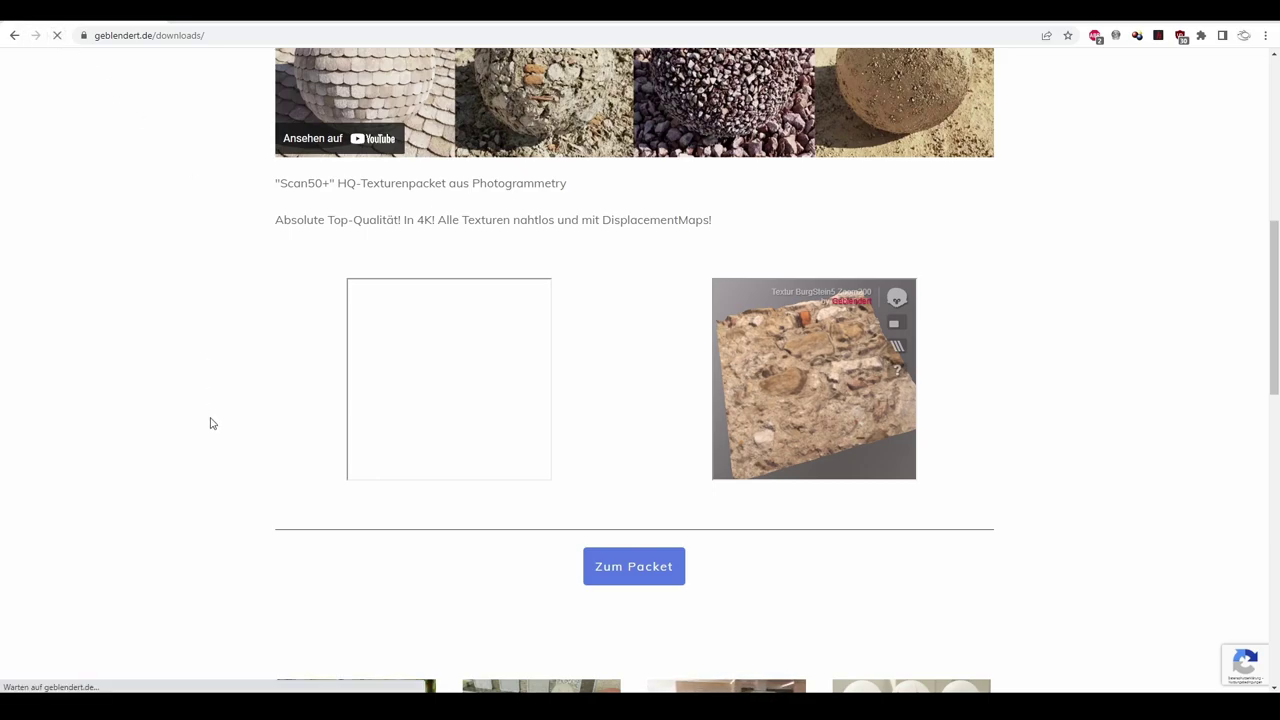
click(531, 322)
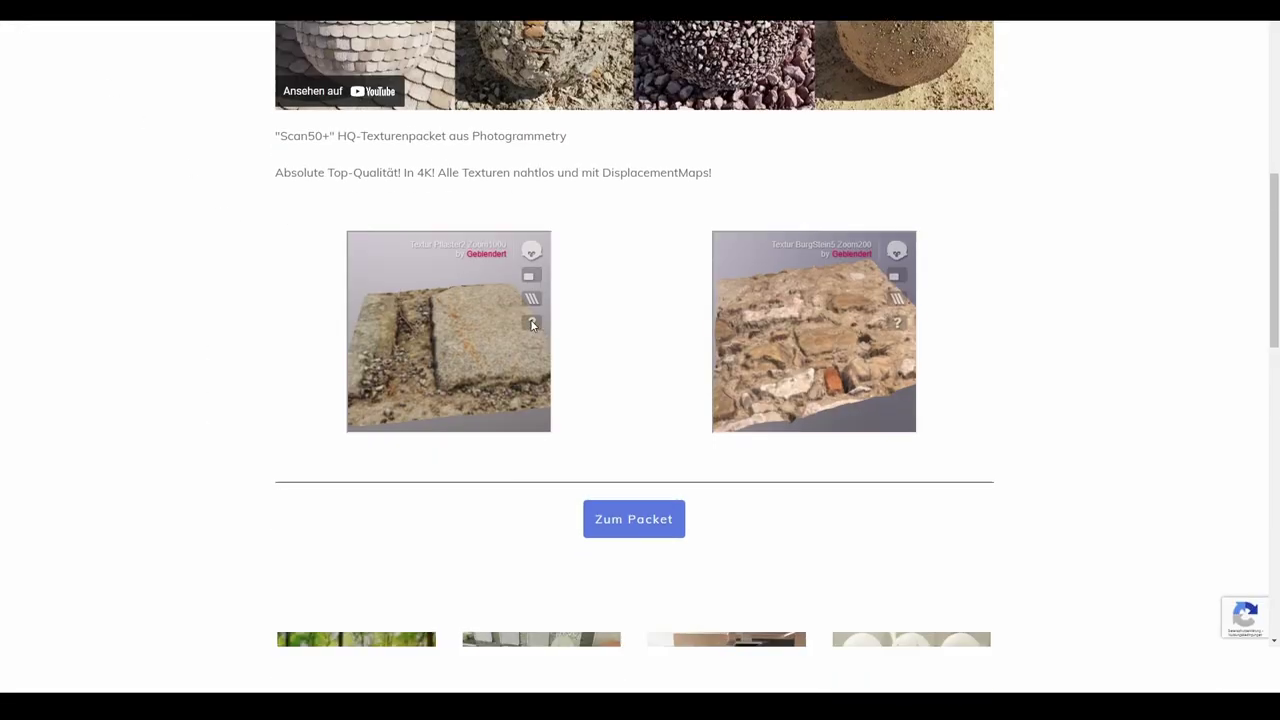
mouse_move(490, 381)
mouse_down()
mouse_move(535, 422)
mouse_move(477, 411)
mouse_up()
Step: Orbit the paving stones top-down and oblique, toggle the channel stripes, then exit full-screen
scroll(586, 343, down, 2)
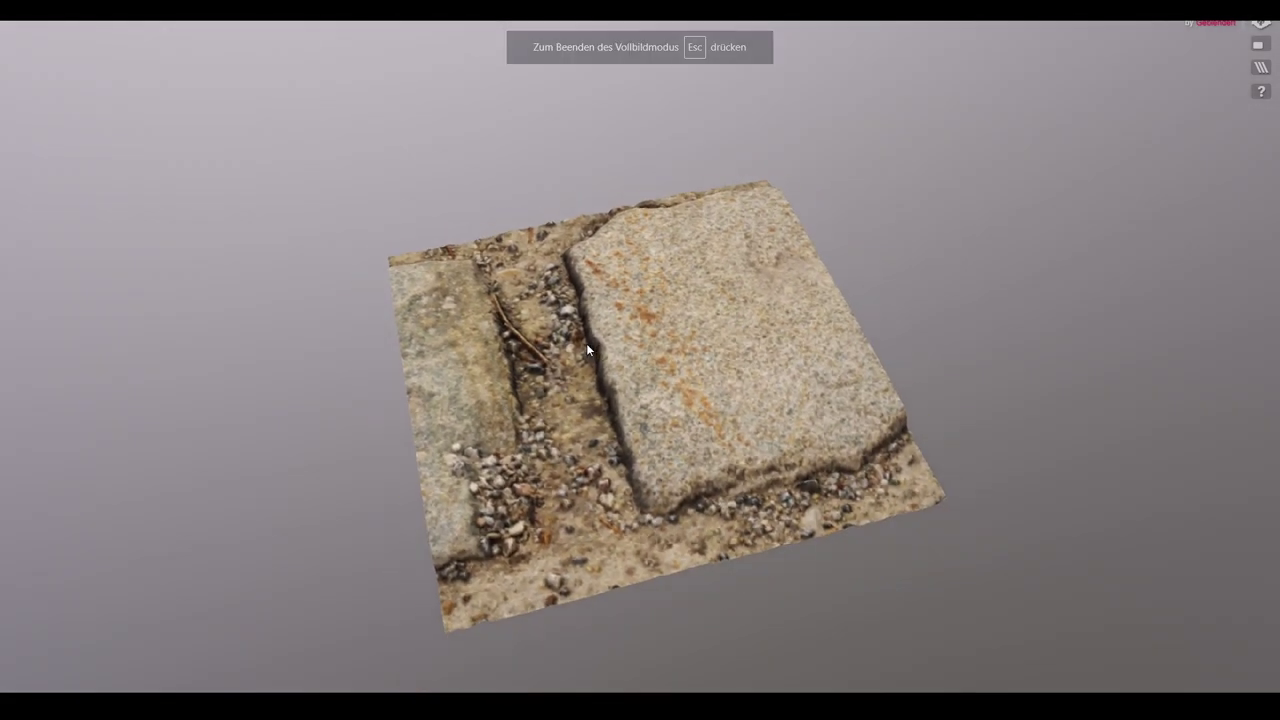
scroll(586, 343, up, 2)
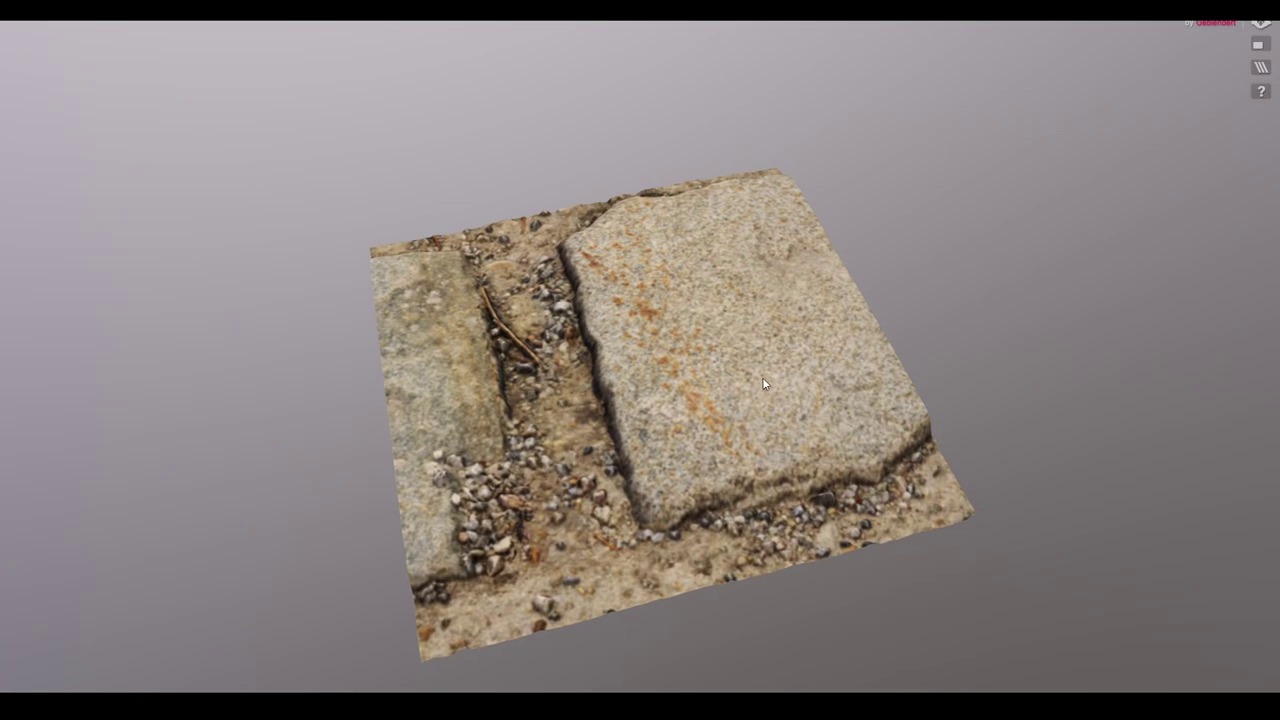
drag(762, 377, 714, 402)
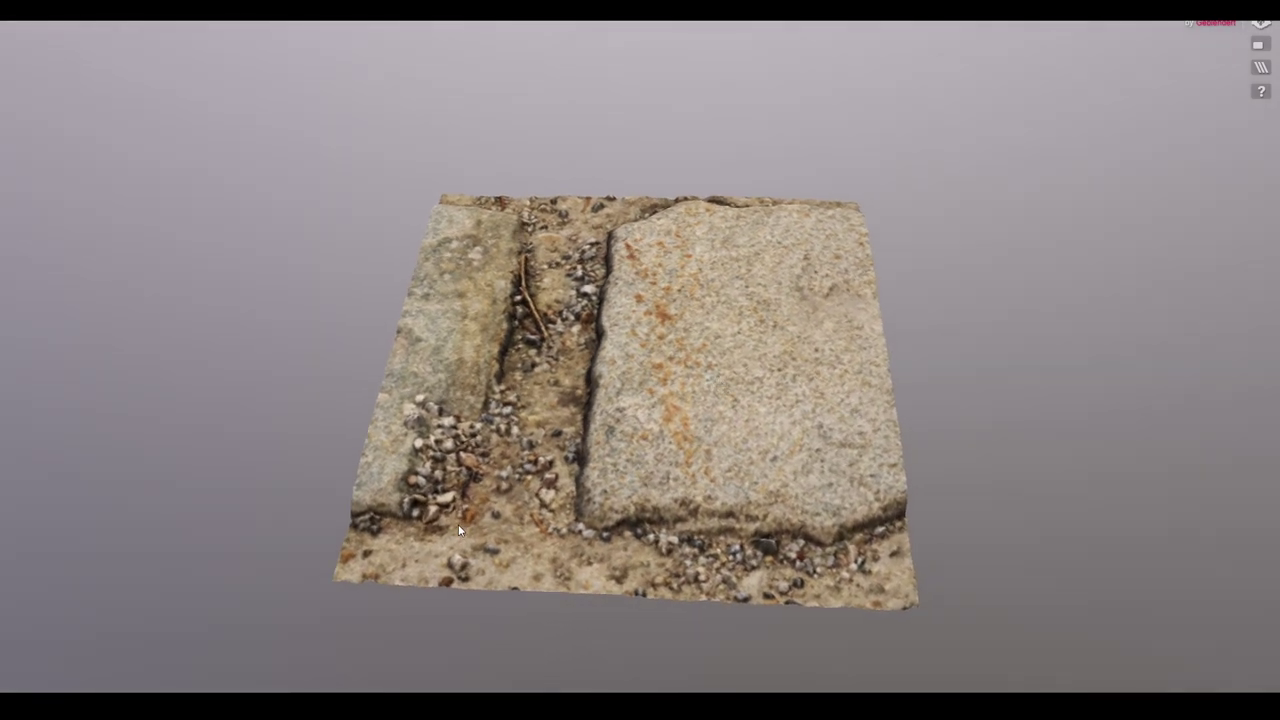
mouse_move(520, 413)
mouse_down()
mouse_move(556, 434)
mouse_move(625, 405)
mouse_move(535, 380)
mouse_move(500, 443)
mouse_up()
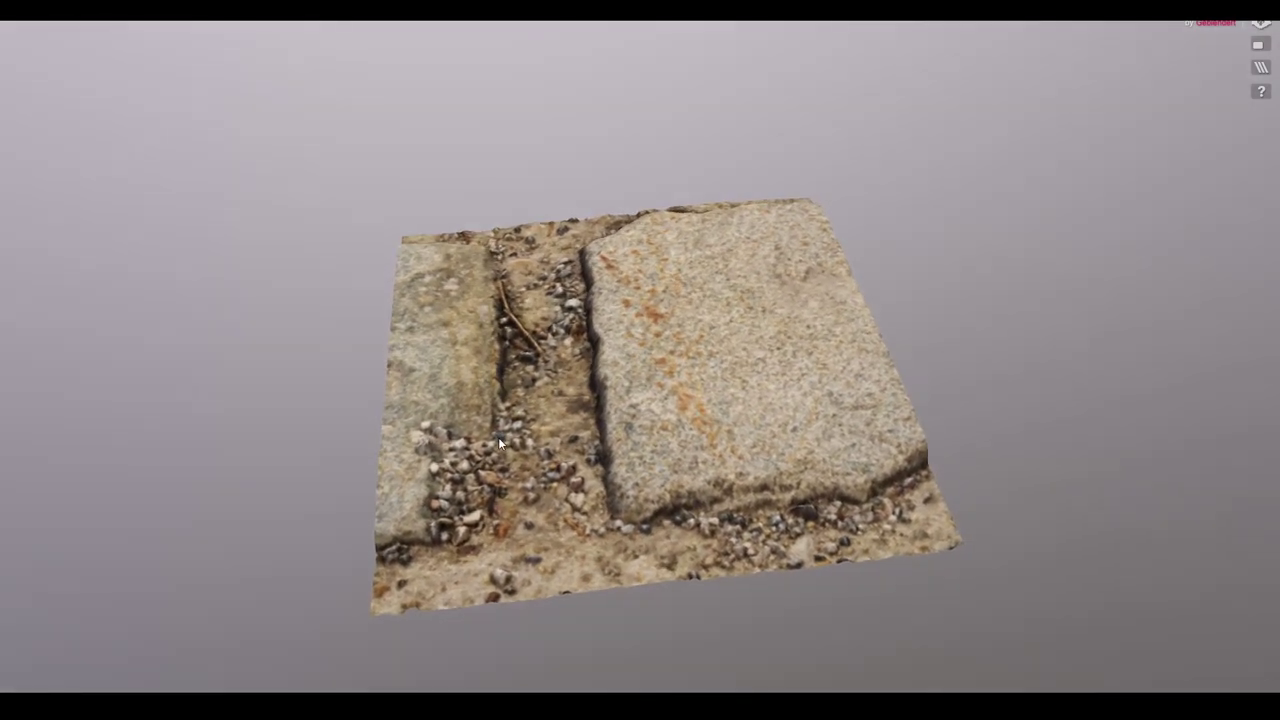
click(1261, 68)
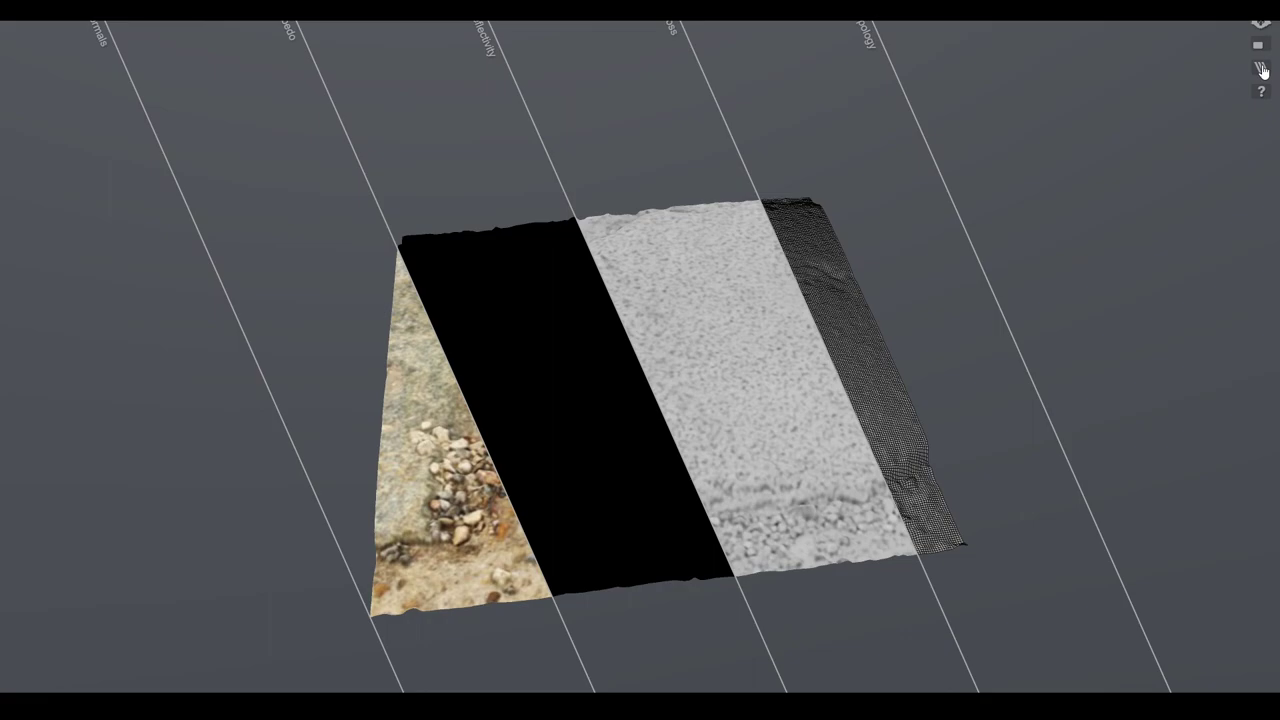
click(1261, 68)
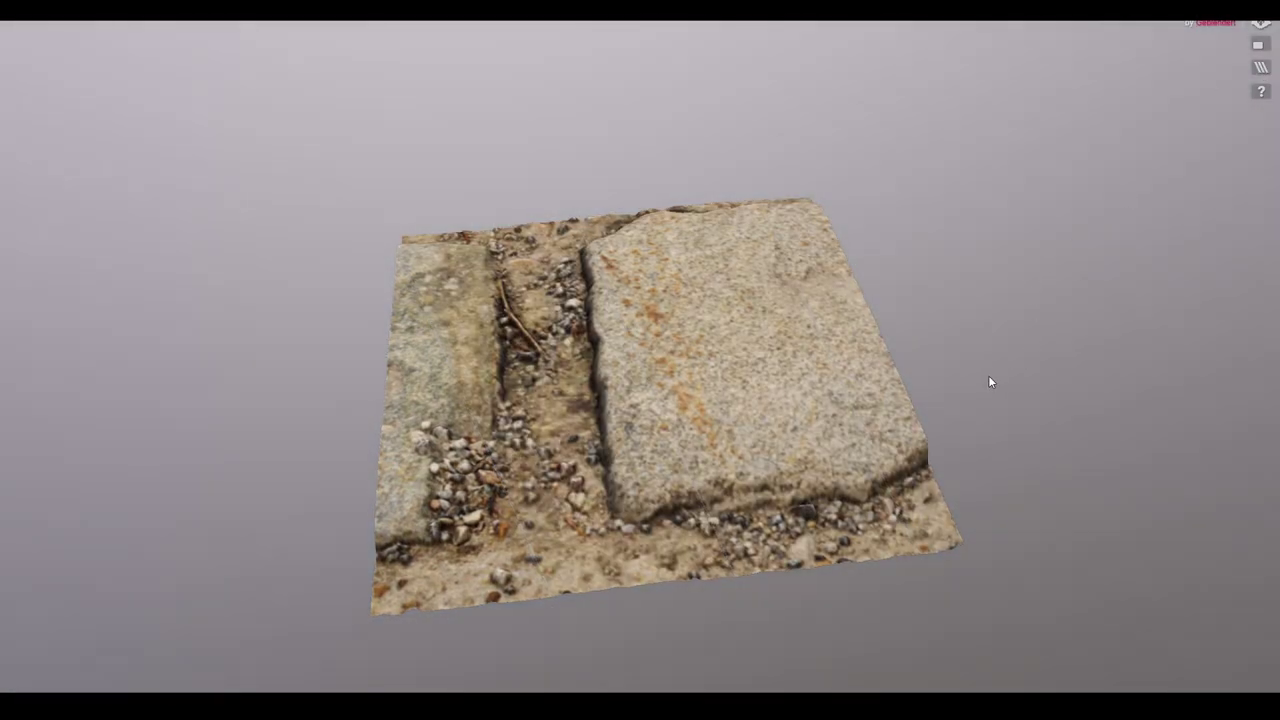
click(1258, 44)
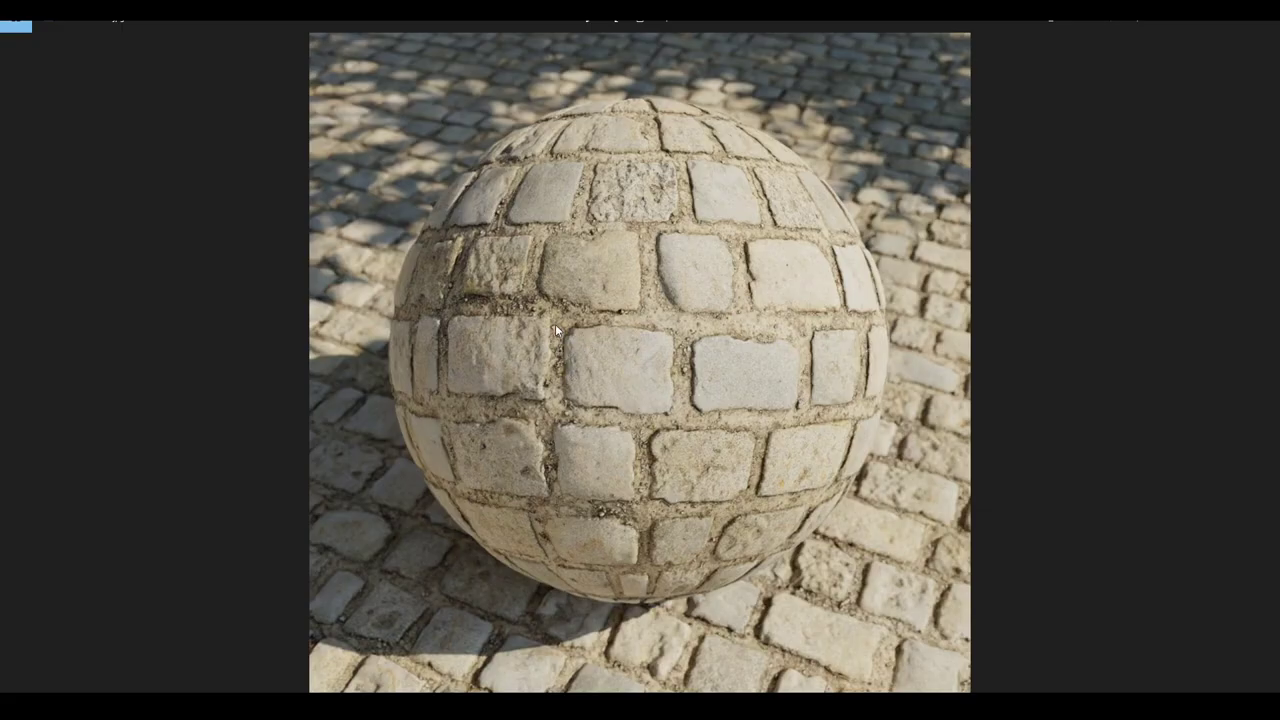
Step: Zoom in and out on the cobblestone sphere, then browse the tiled-stone renders to the dirt-and-debris sphere
click(547, 295)
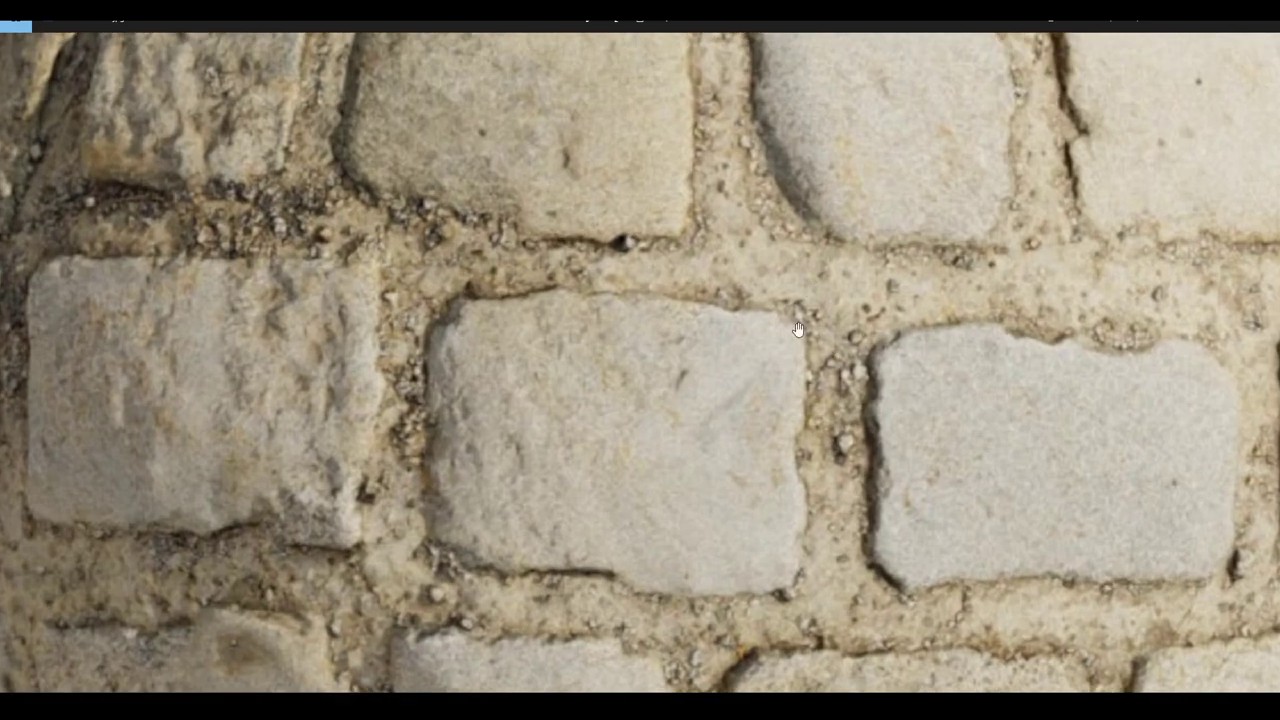
click(838, 332)
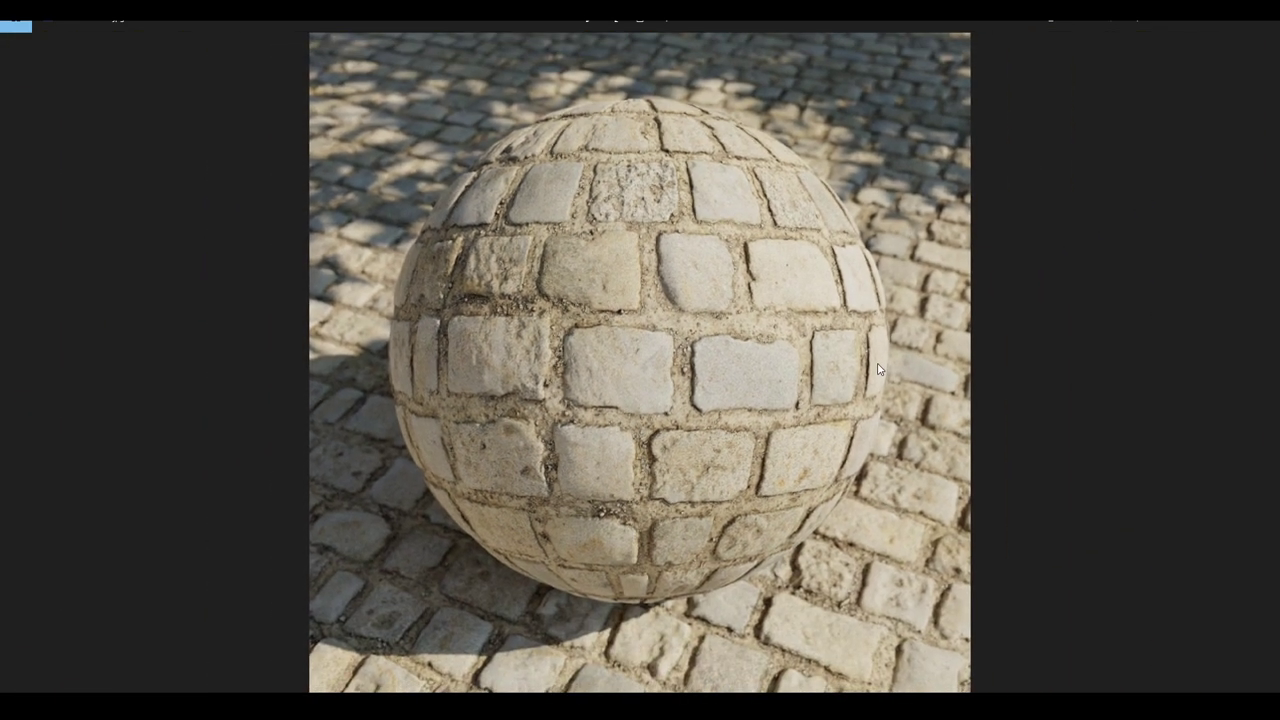
click(1260, 363)
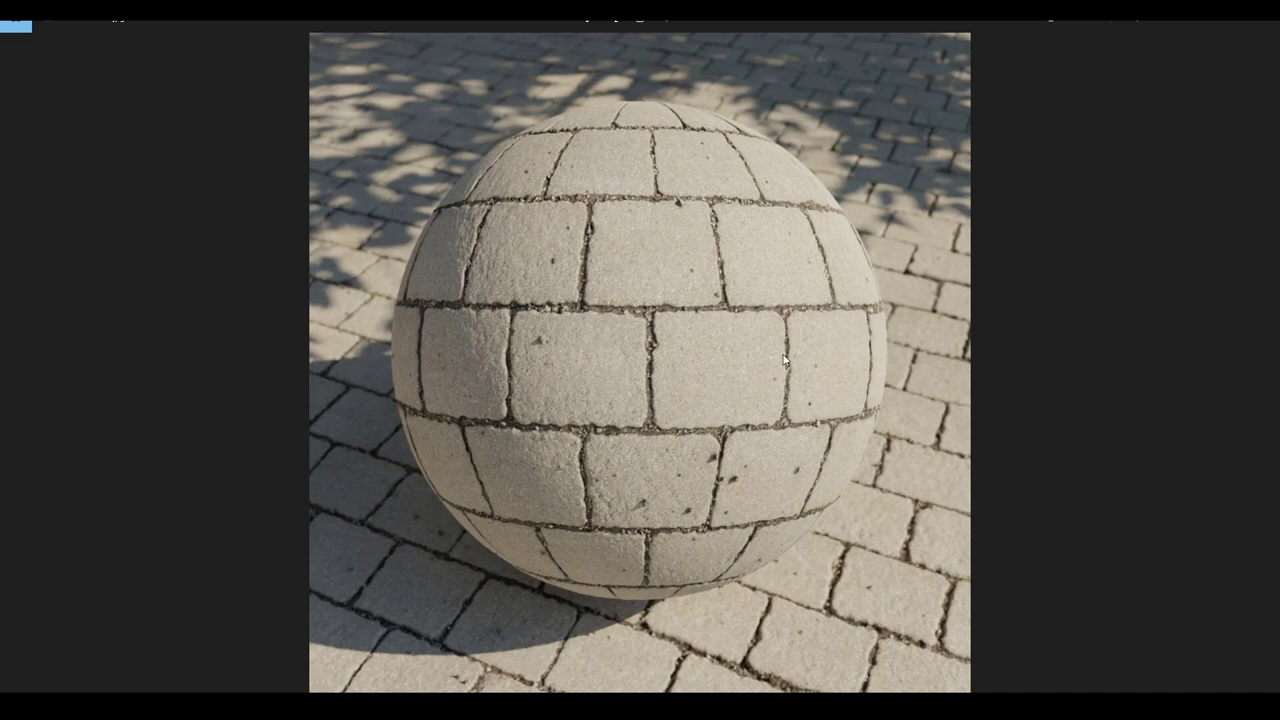
click(1263, 363)
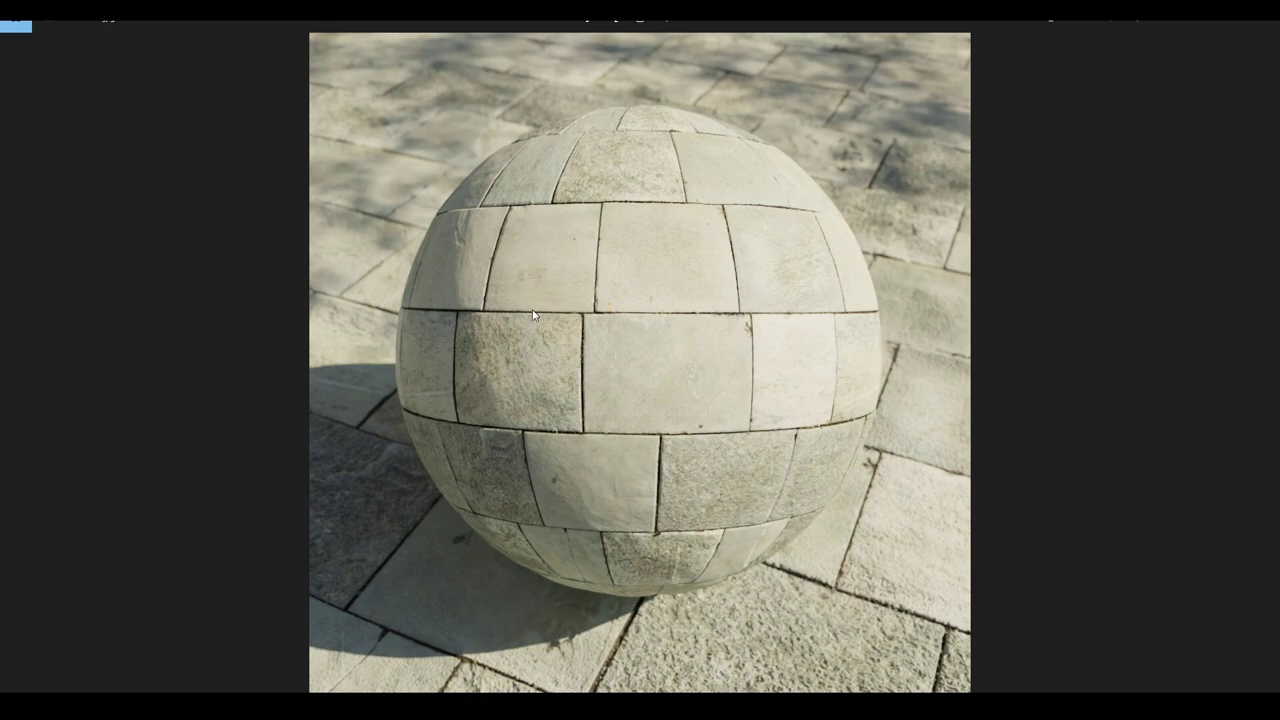
click(1260, 362)
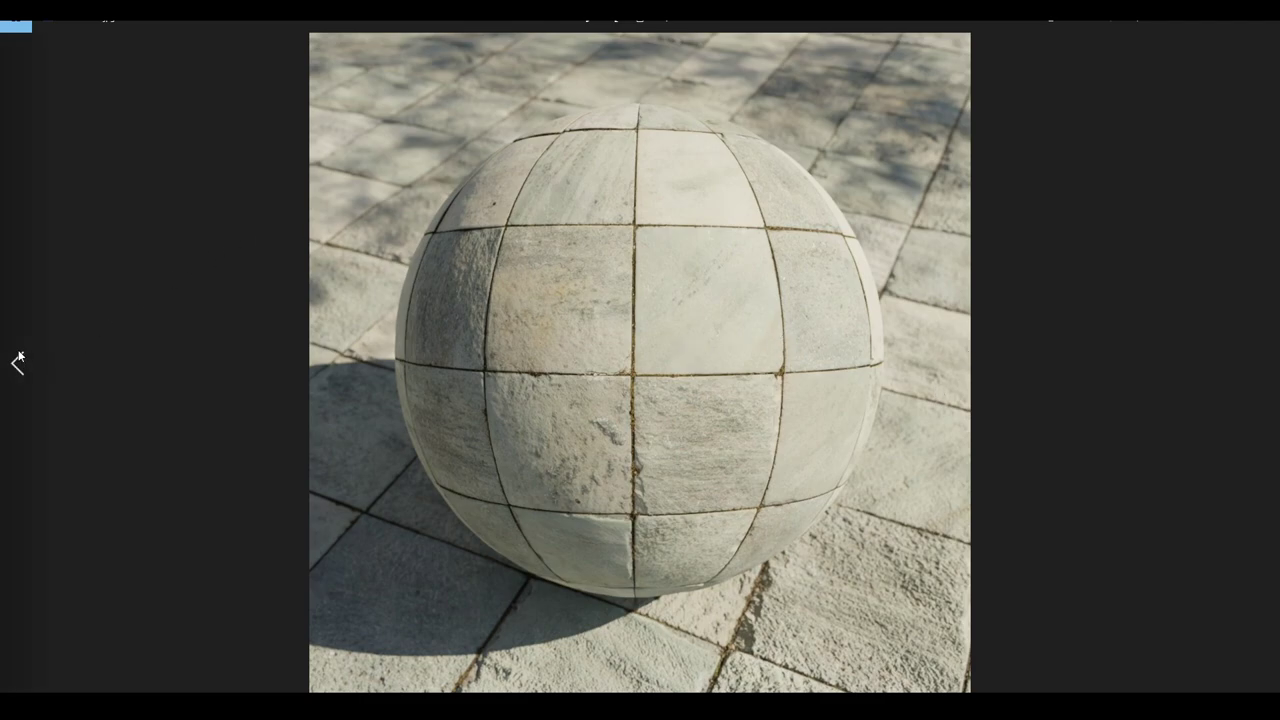
click(19, 360)
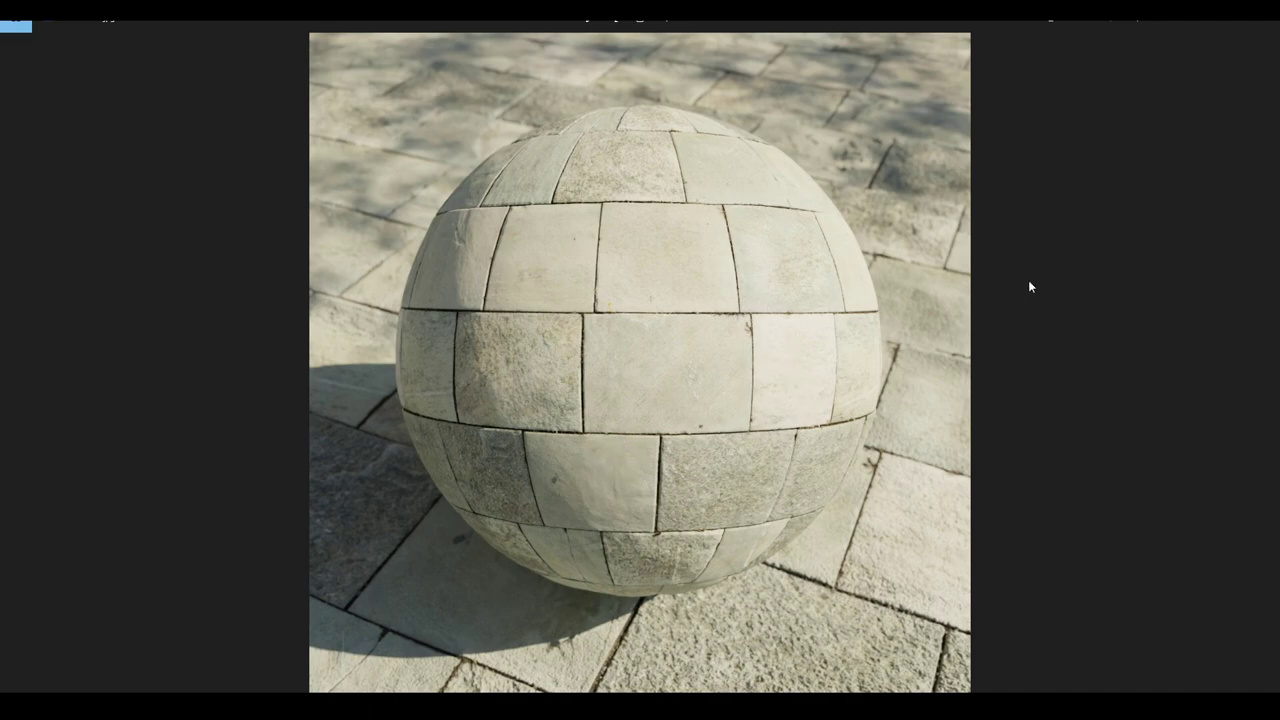
click(1261, 364)
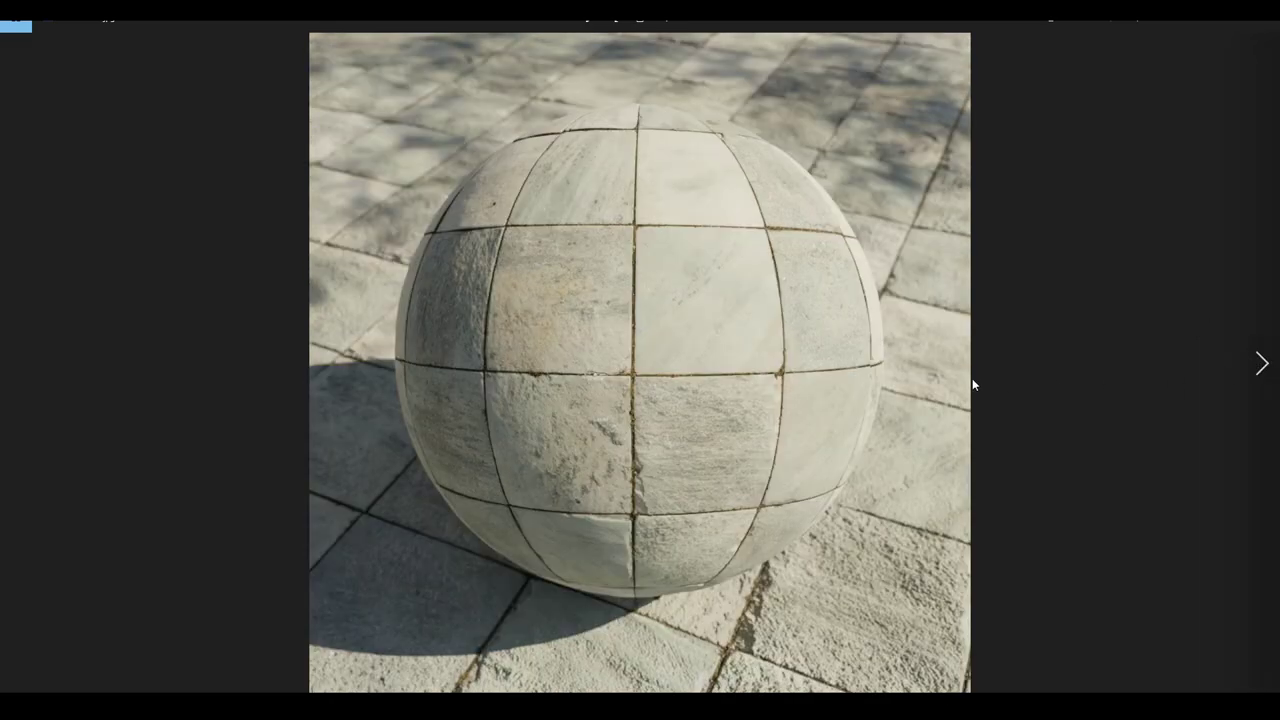
click(1263, 366)
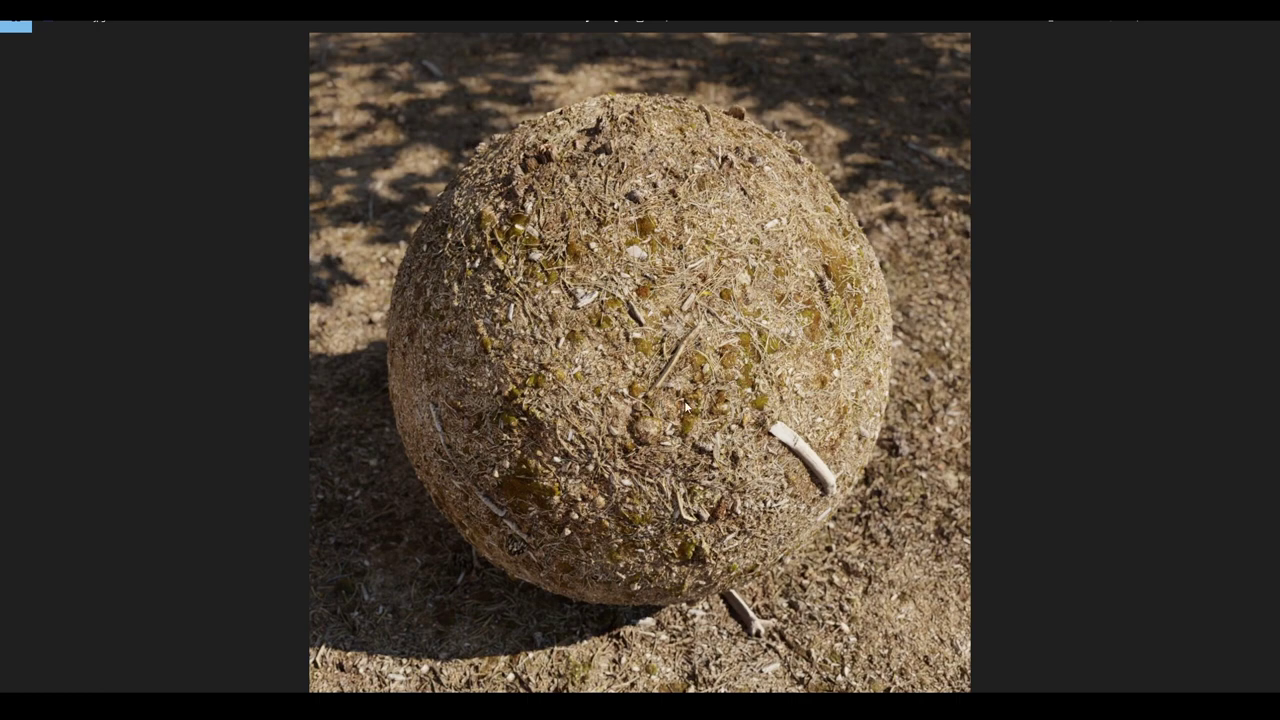
Step: Zoom and pan over the dirt-and-debris sphere's top and bottom, zoom out, then advance to the root sphere
scroll(688, 394, up, 3)
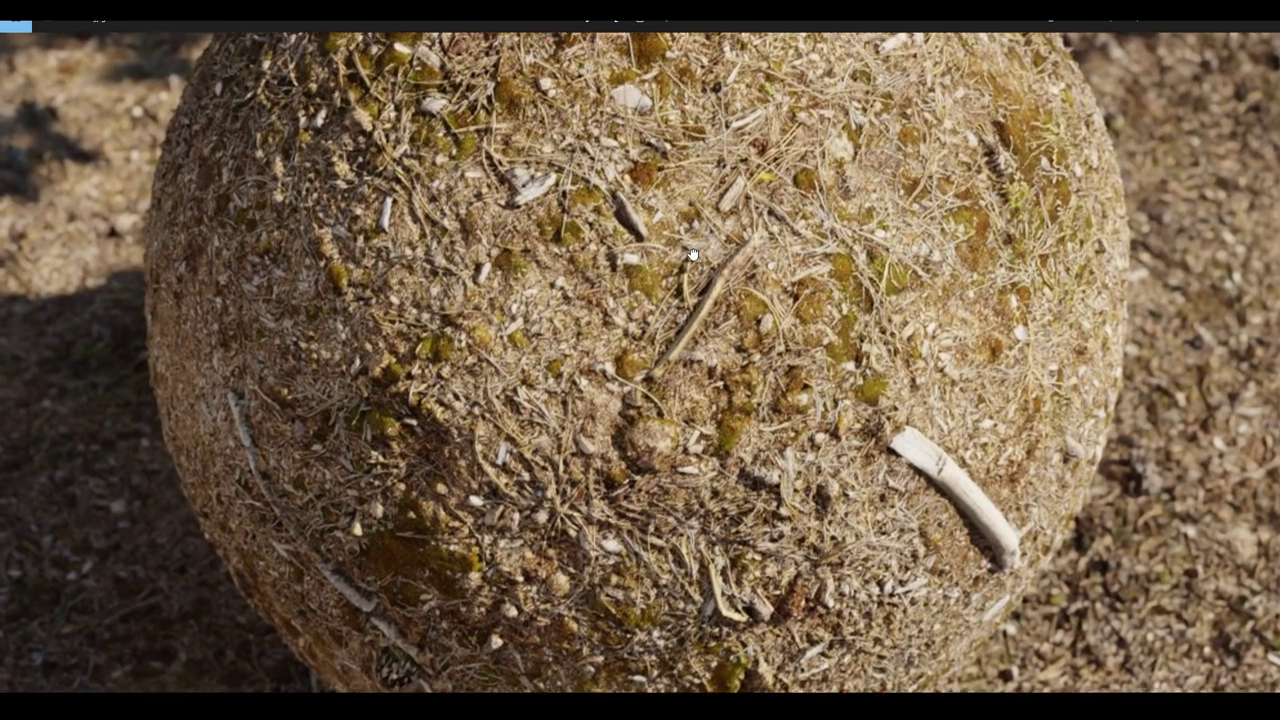
mouse_move(689, 212)
mouse_down()
mouse_move(703, 438)
mouse_move(677, 120)
mouse_up()
drag(751, 312, 727, 140)
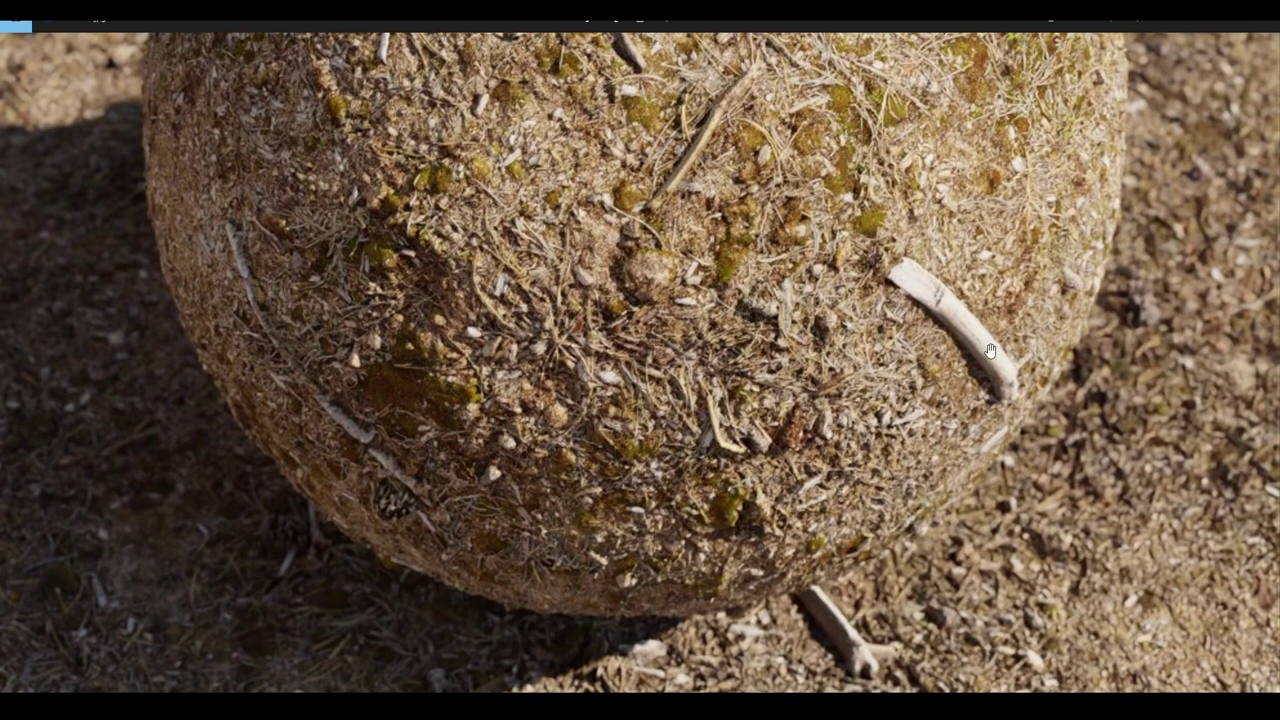
scroll(1000, 400, down, 1)
scroll(990, 440, down, 2)
scroll(980, 455, down, 1)
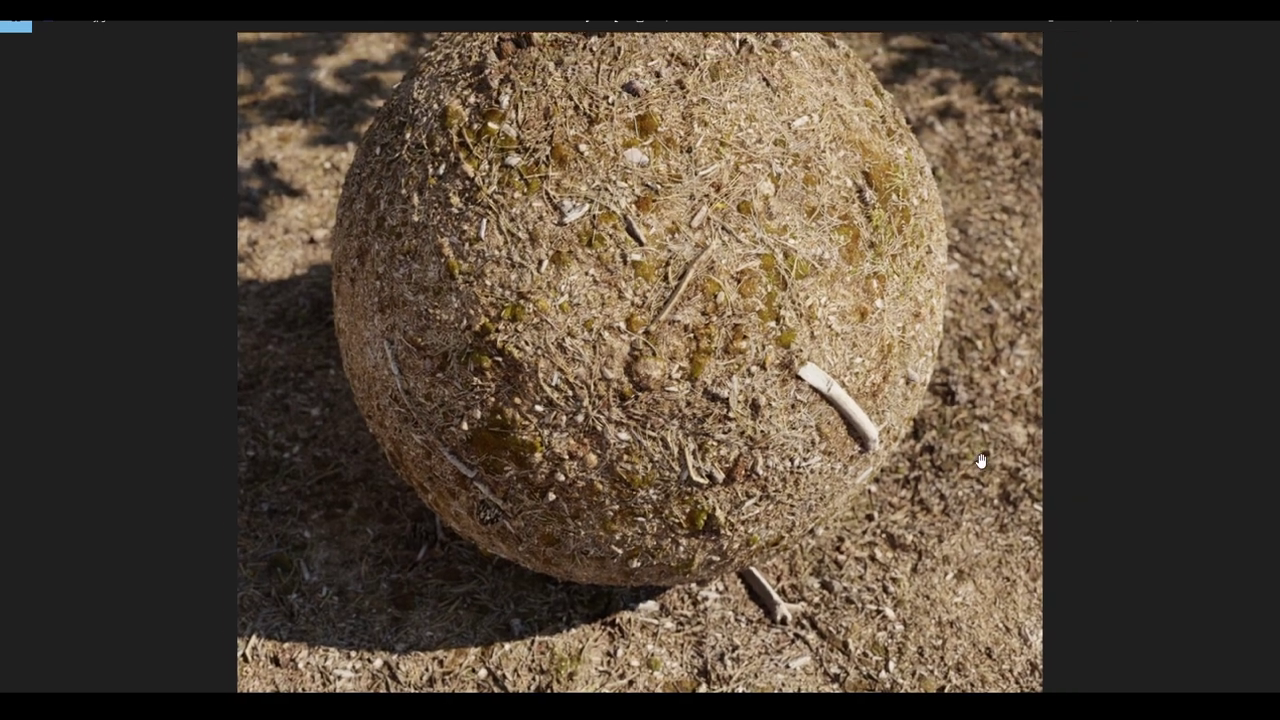
scroll(887, 338, down, 1)
scroll(860, 350, down, 1)
scroll(820, 420, up, 3)
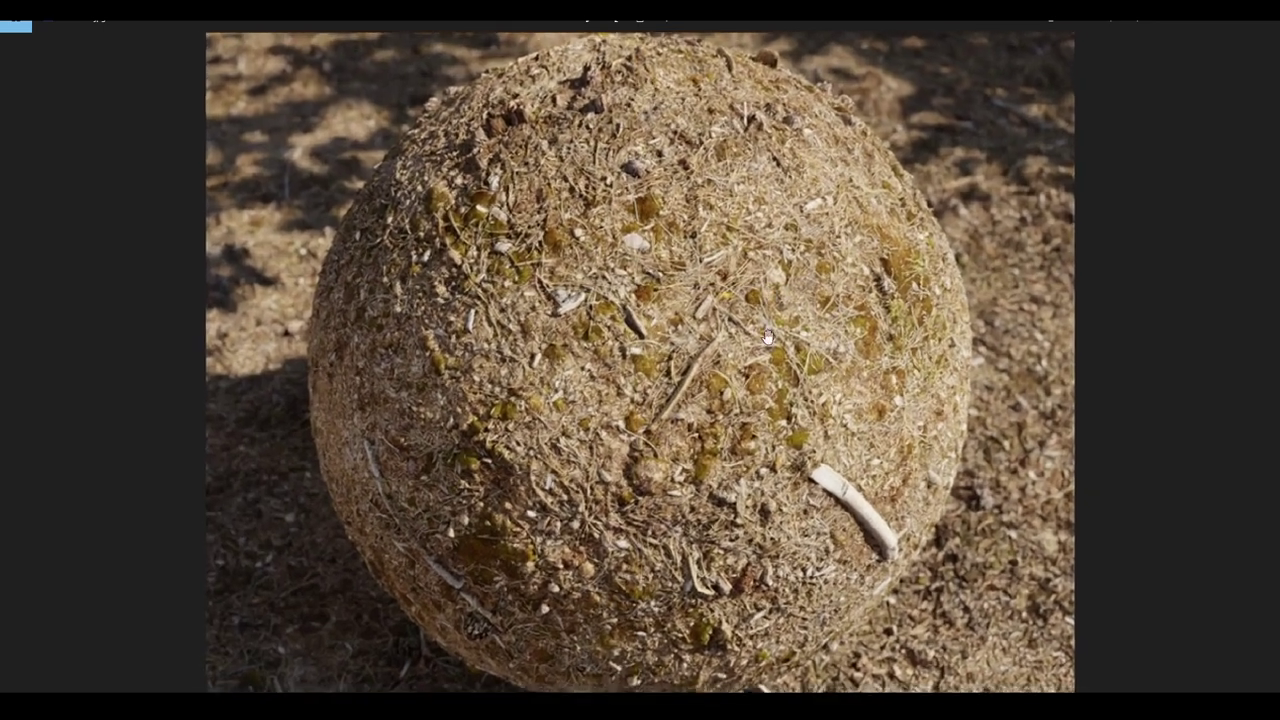
scroll(719, 269, down, 1)
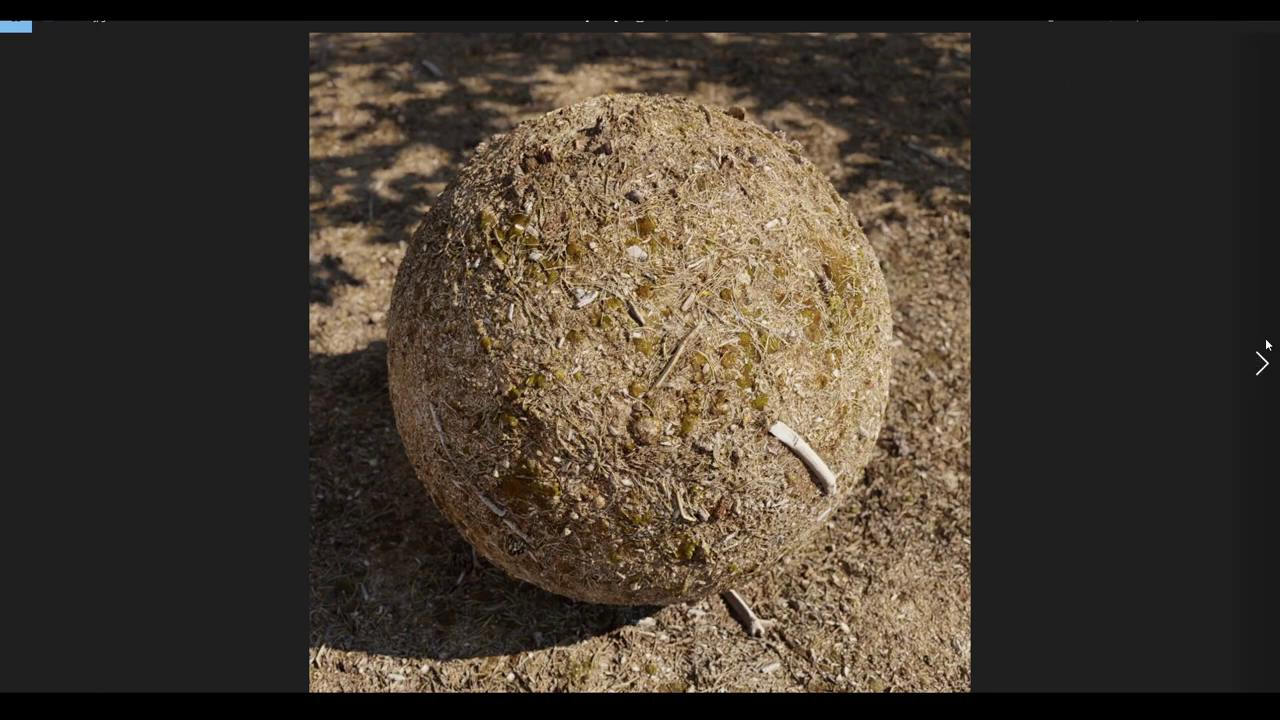
click(1264, 370)
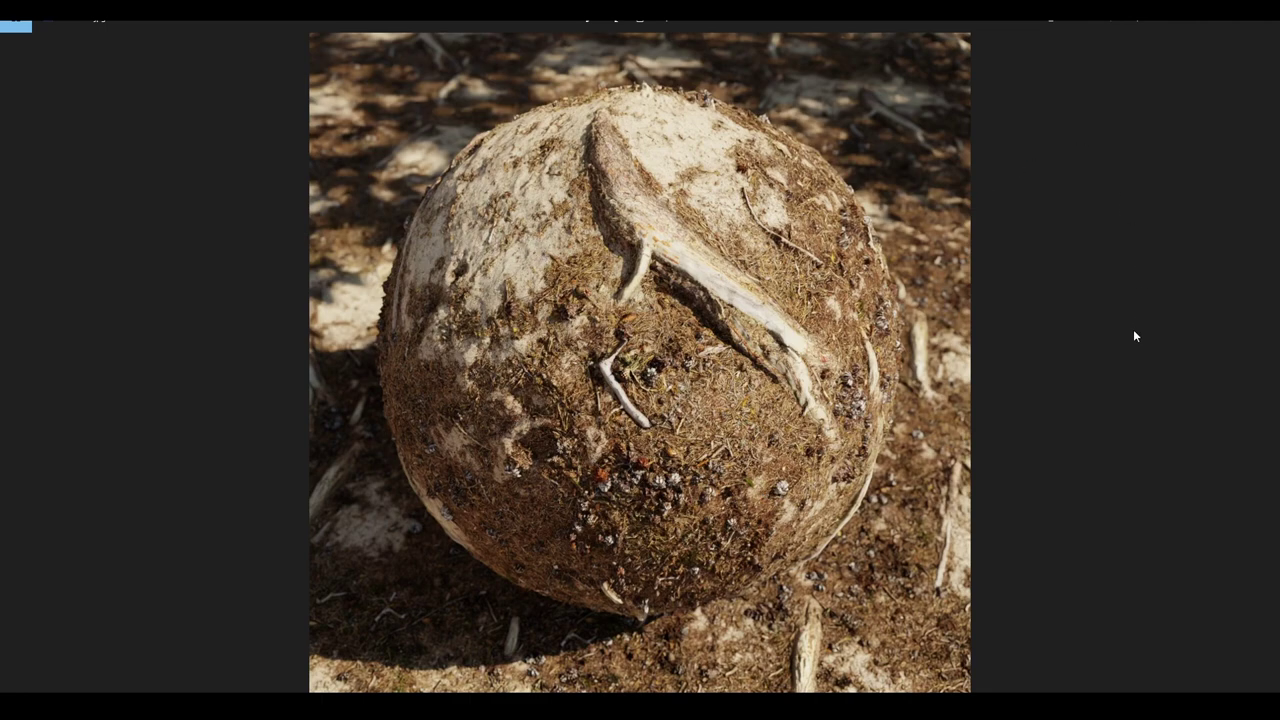
Step: Advance to the gravelly soil sphere and zoom in and back out on it
click(1262, 364)
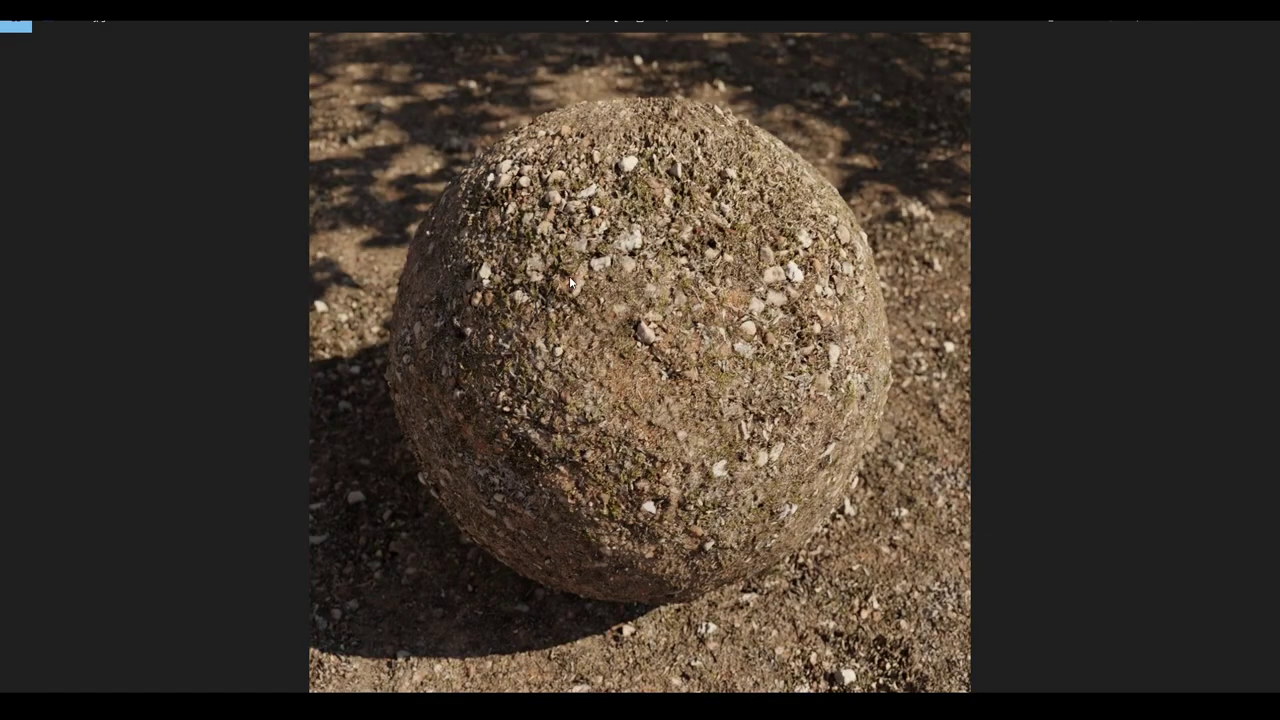
click(570, 127)
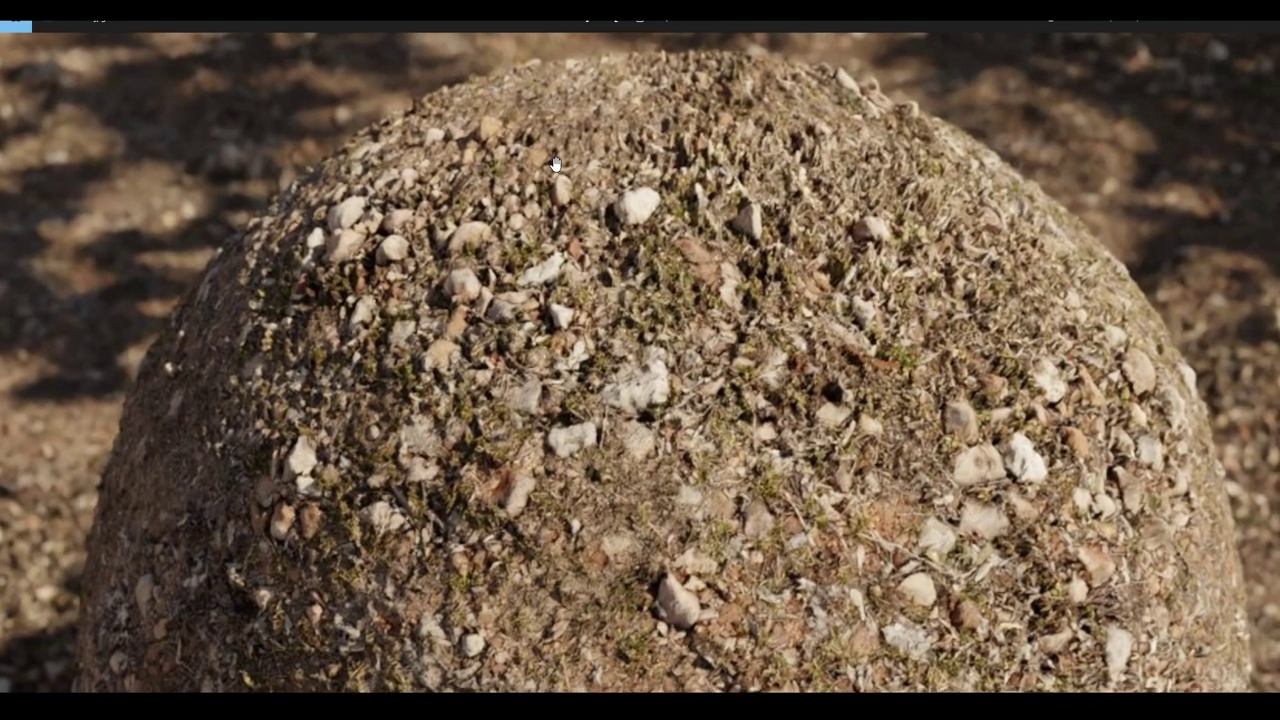
click(599, 377)
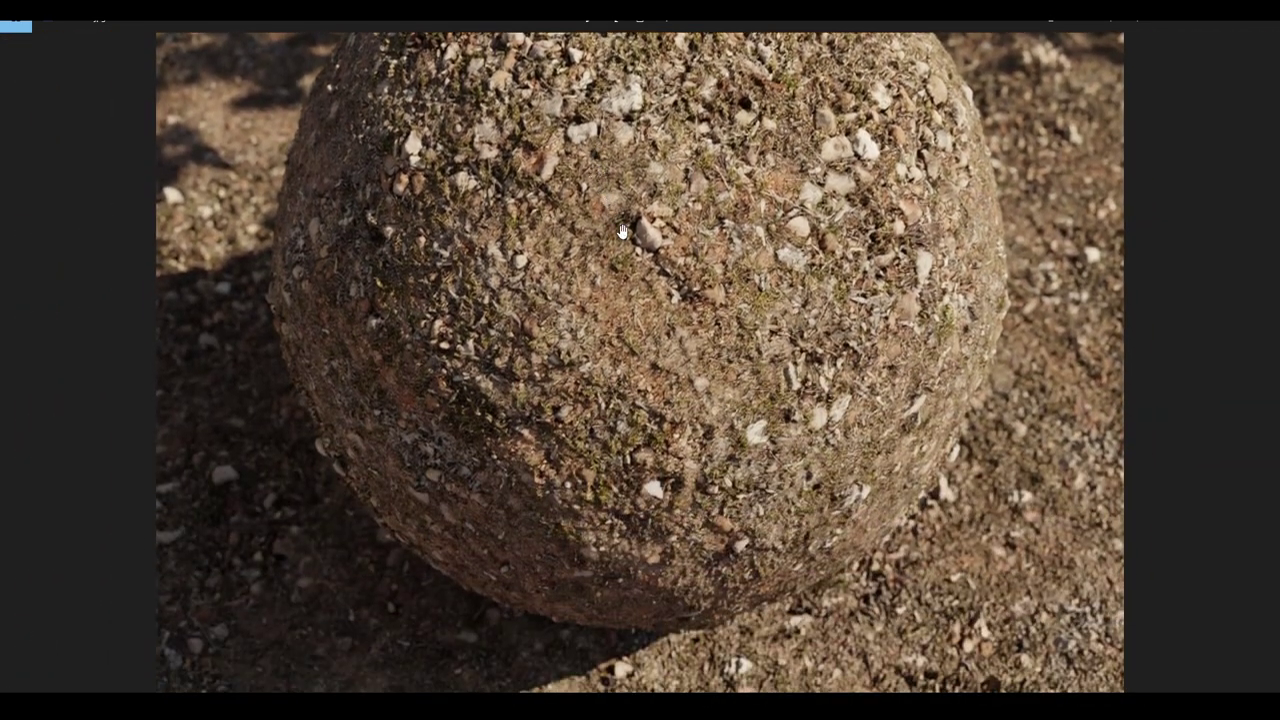
click(634, 270)
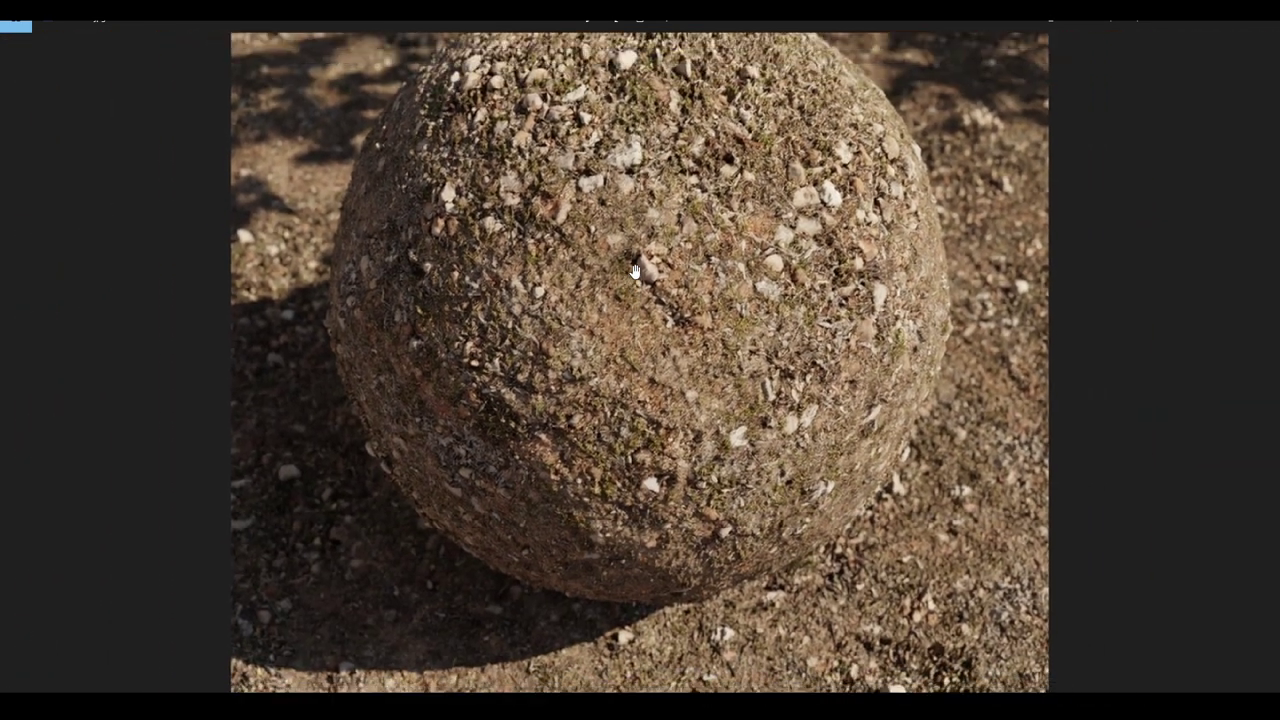
click(705, 373)
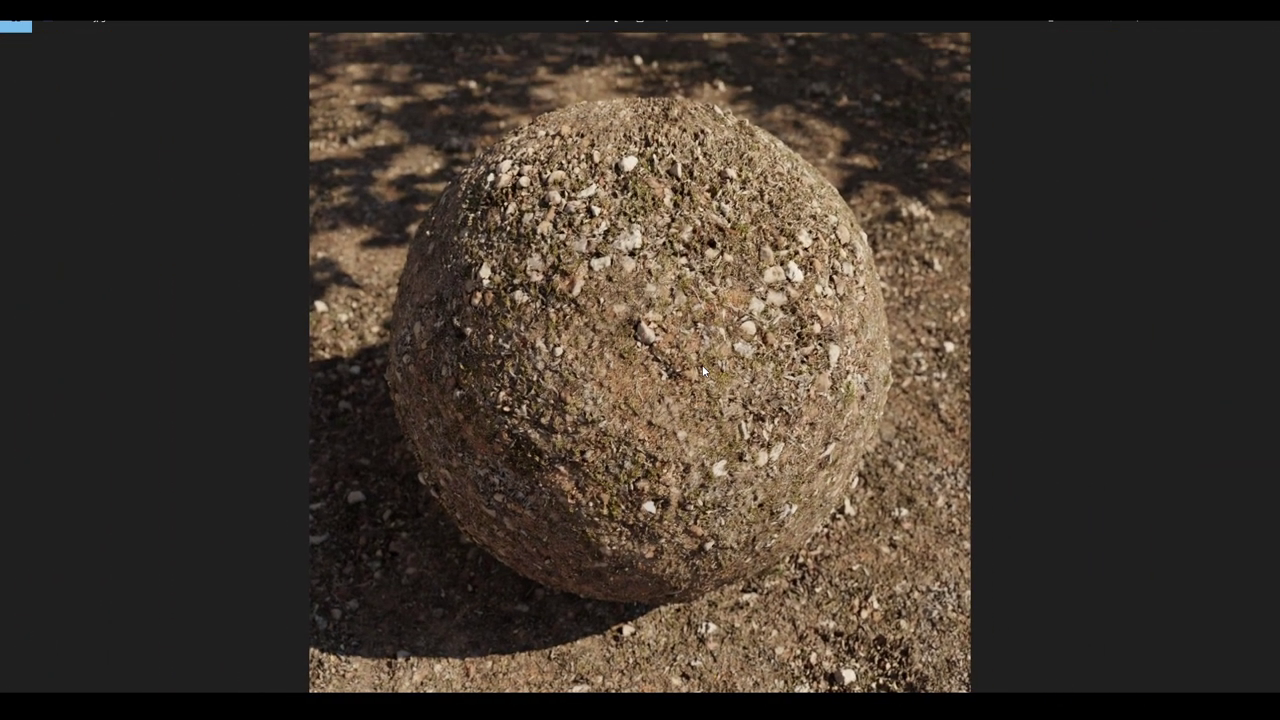
Step: Zoom in and out on the mossy sphere, then advance to the pale sandy sphere
click(1262, 365)
click(495, 234)
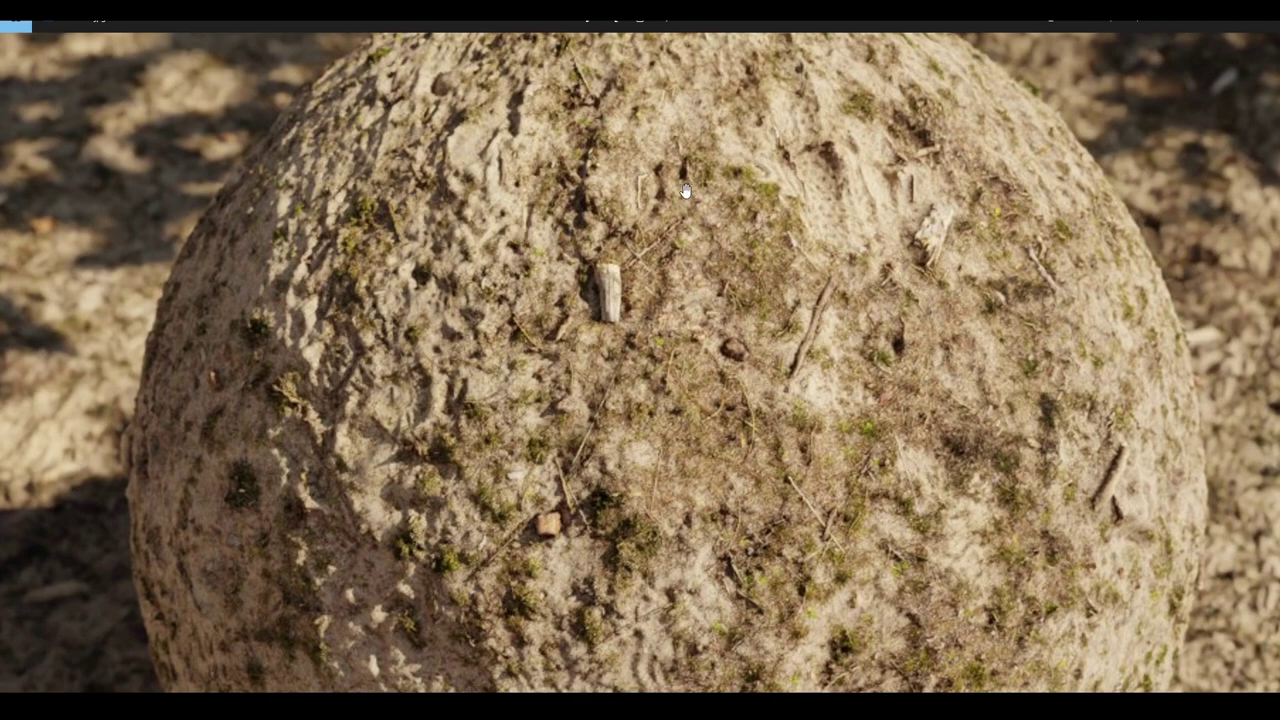
click(685, 192)
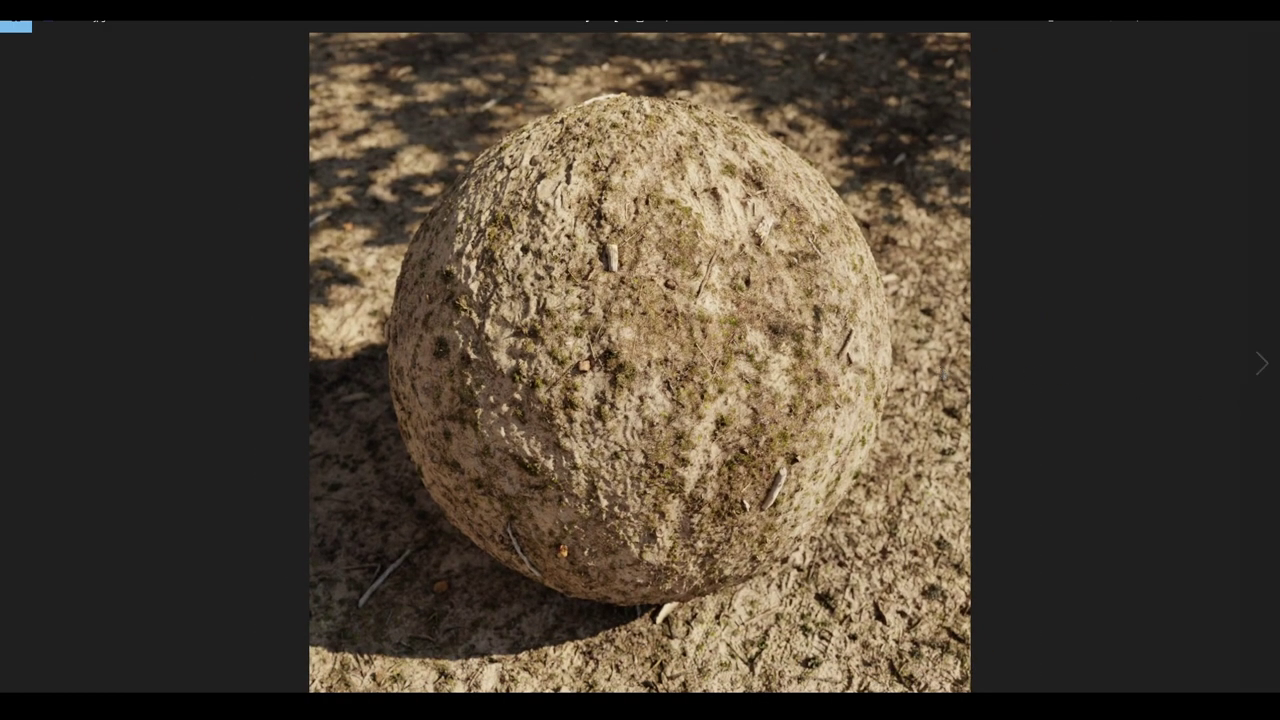
click(1261, 364)
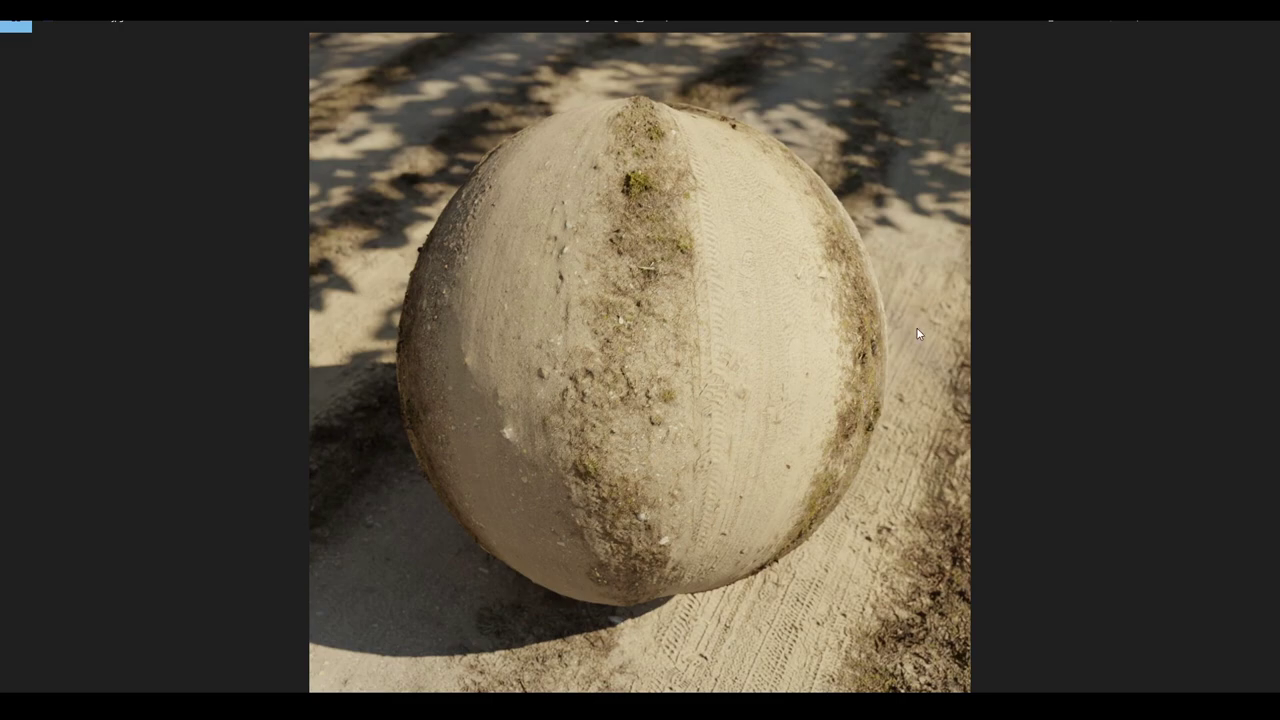
Step: Scroll-zoom into the sandy sphere render and back out to fit
scroll(886, 266, up, 3)
scroll(853, 253, up, 2)
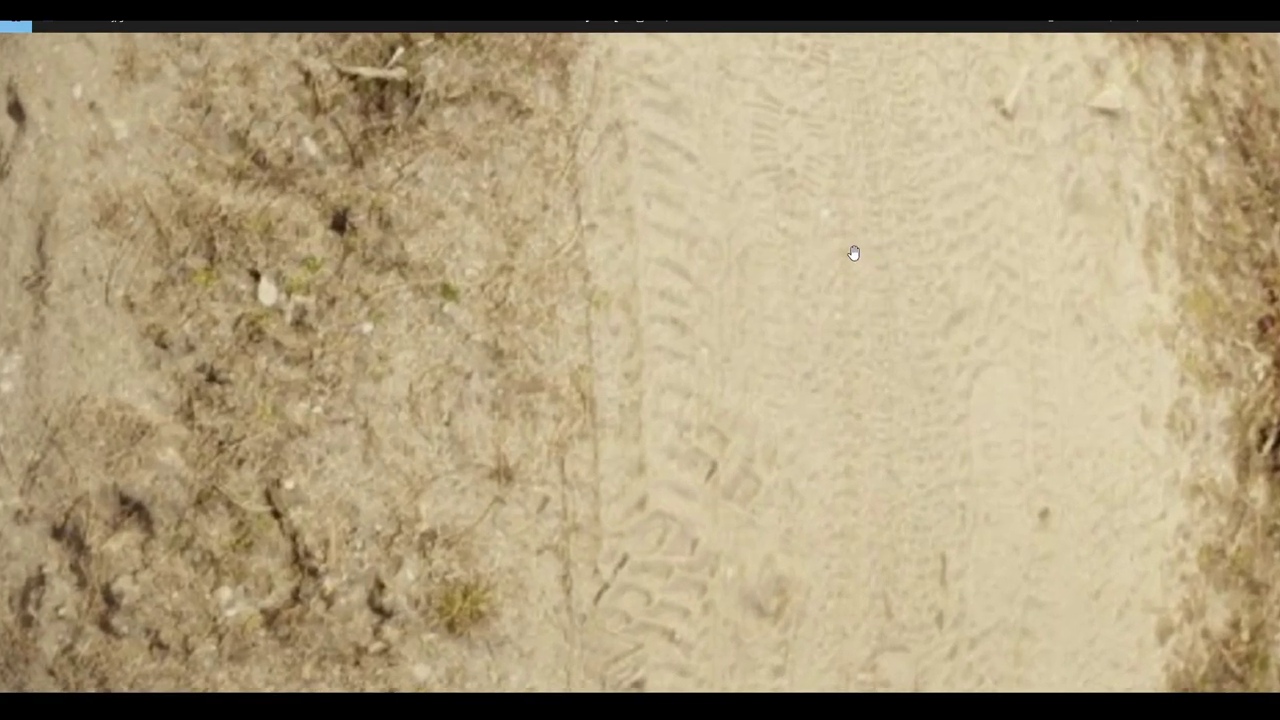
scroll(802, 232, down, 2)
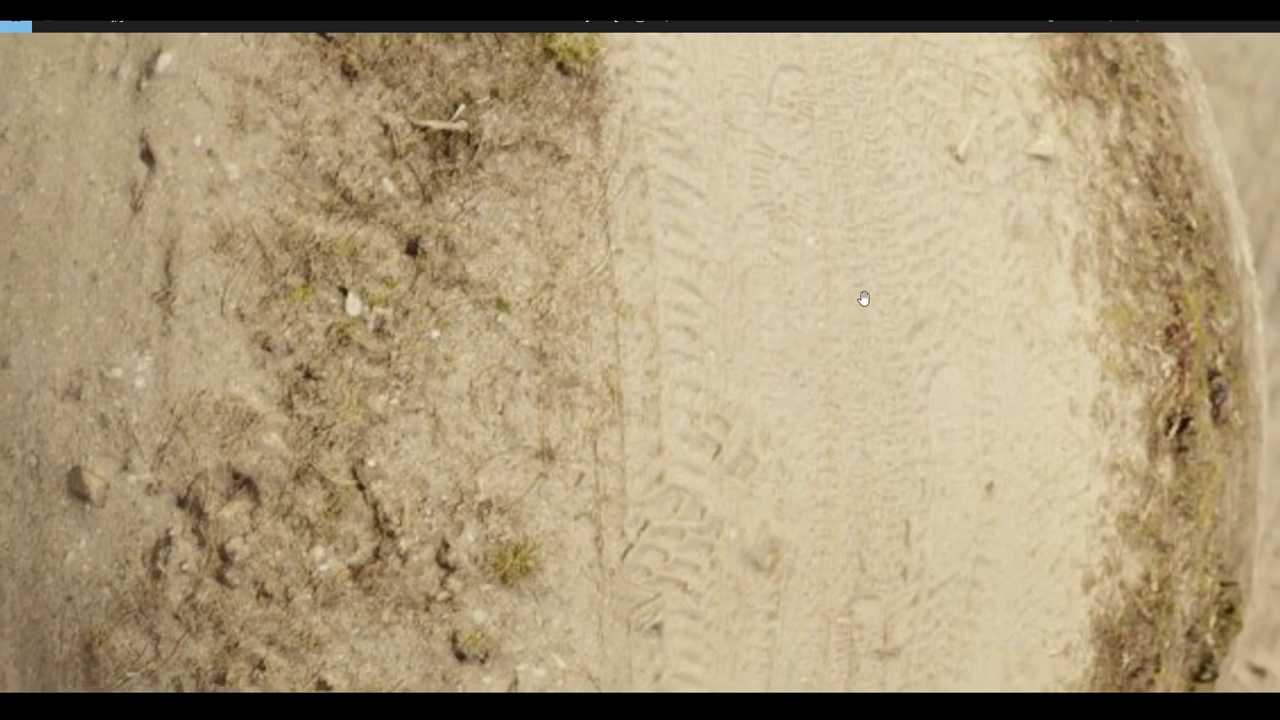
scroll(863, 299, down, 2)
scroll(800, 165, up, 2)
scroll(860, 270, down, 1)
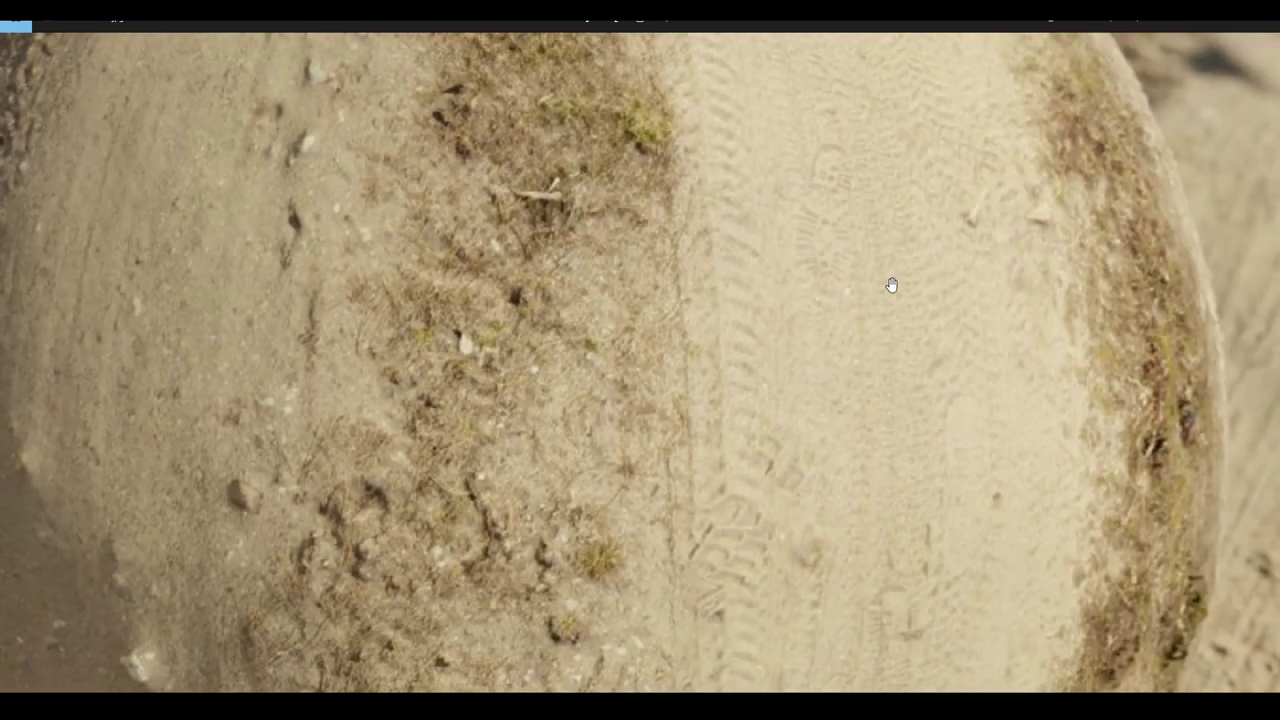
scroll(696, 248, down, 2)
scroll(696, 246, down, 2)
scroll(696, 246, down, 1)
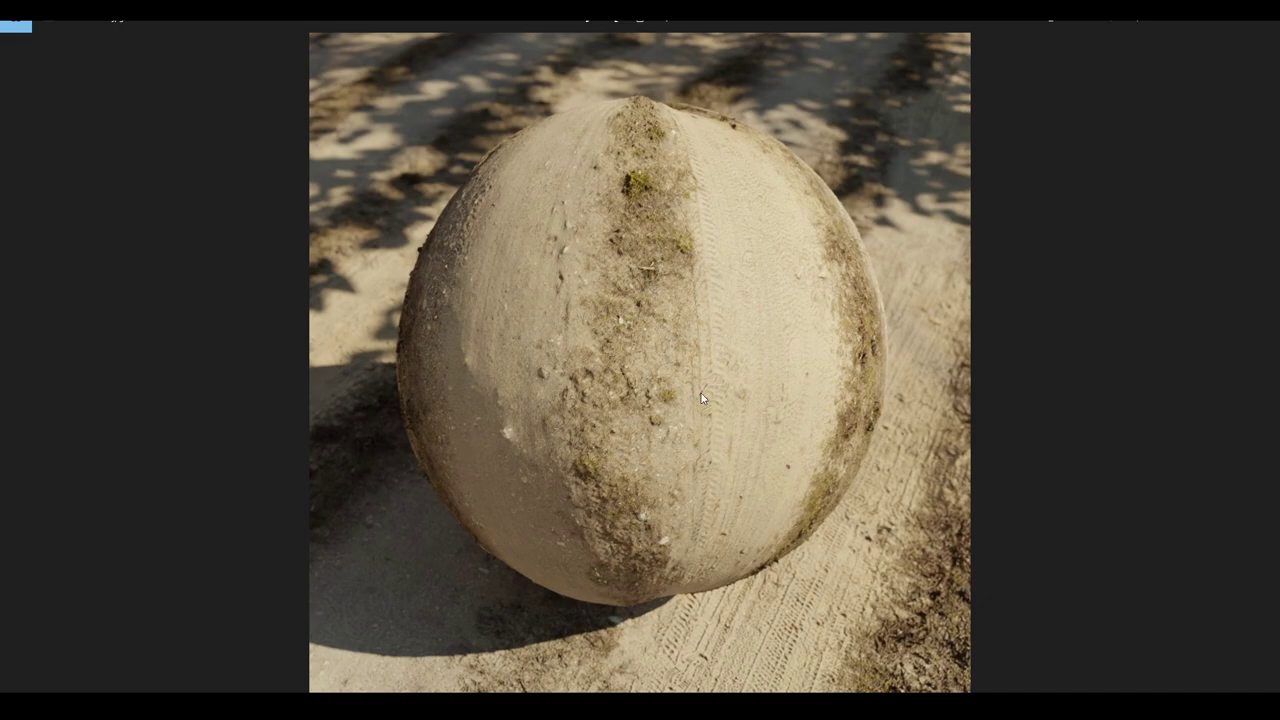
Step: Show the grassy and gravel sphere renders, zooming in and out on each
click(1261, 365)
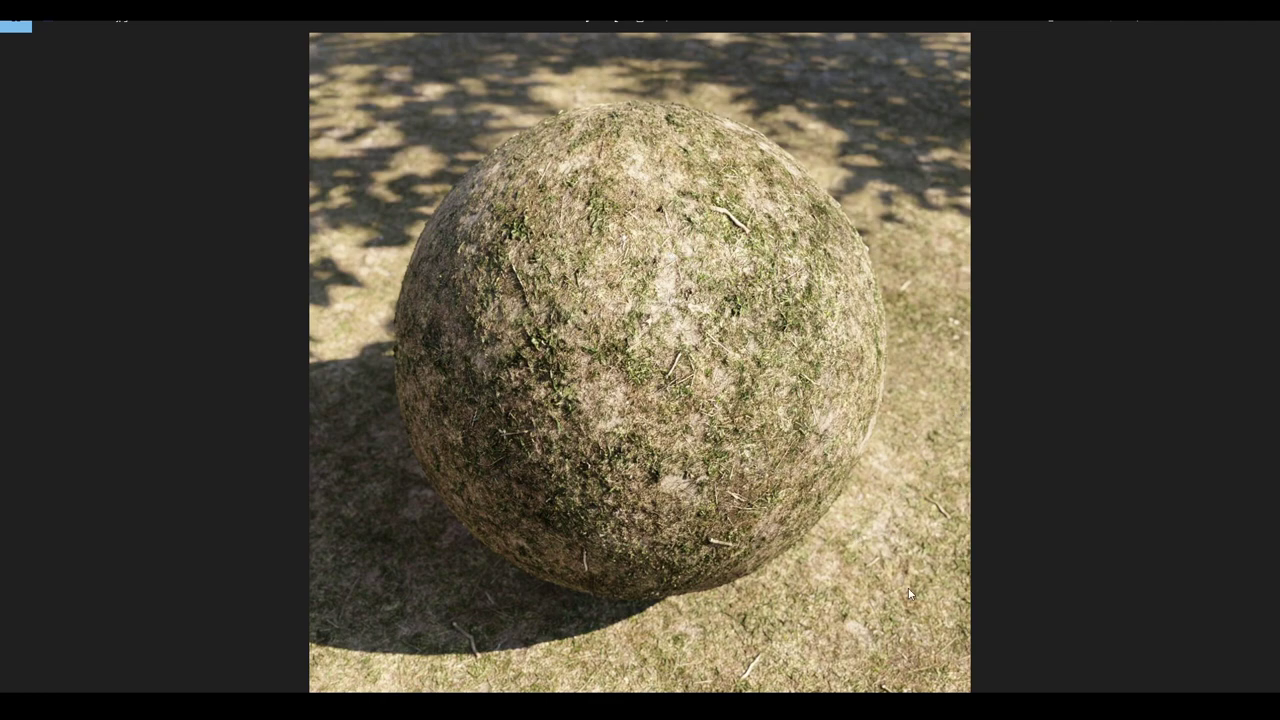
click(725, 309)
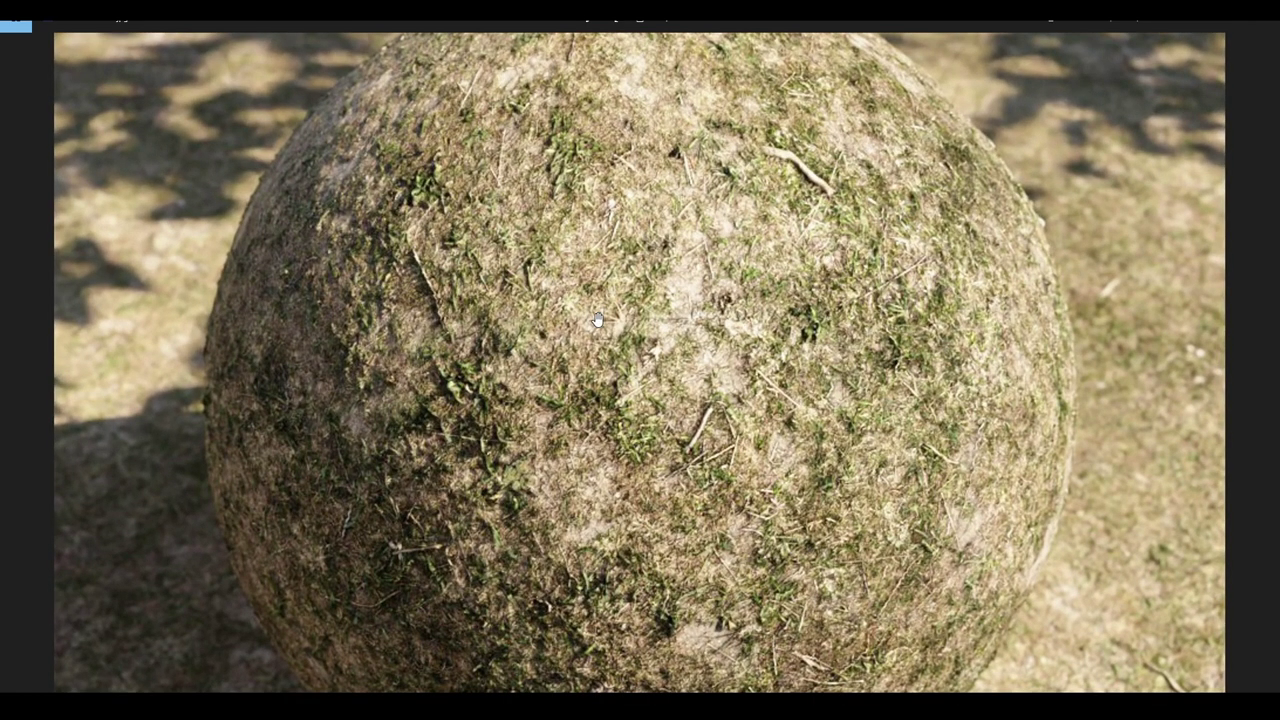
click(773, 319)
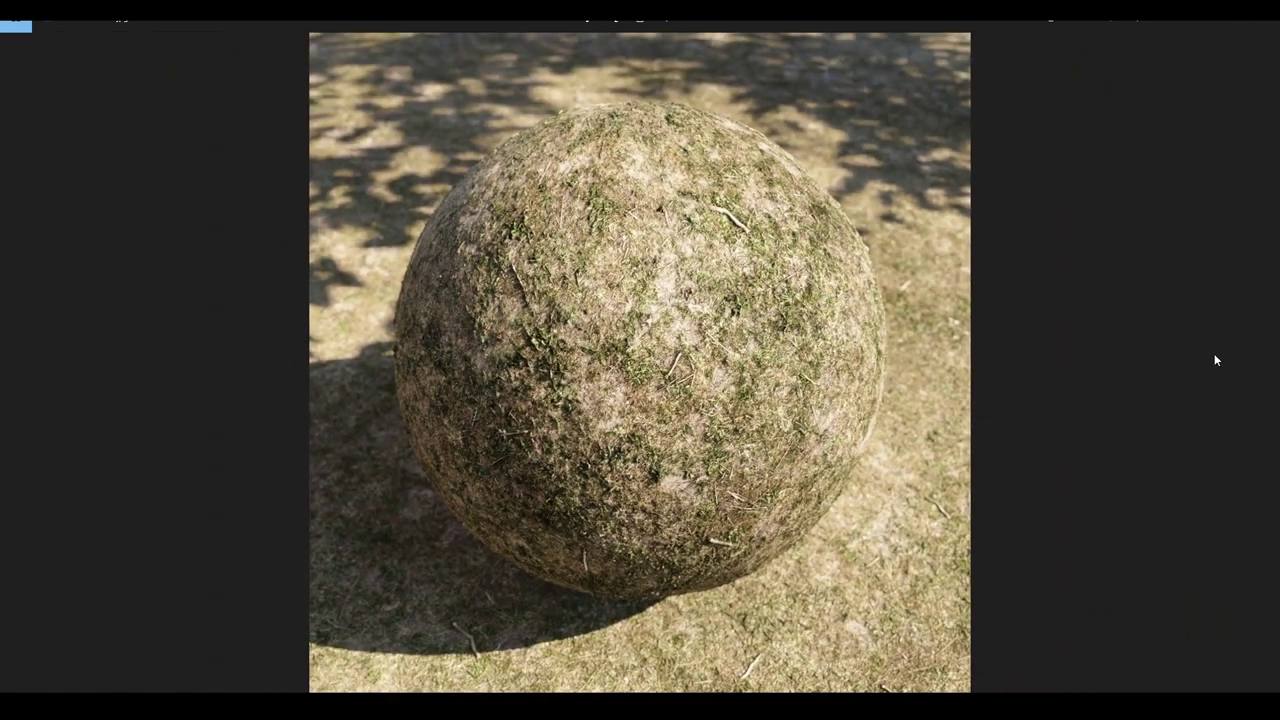
click(1261, 366)
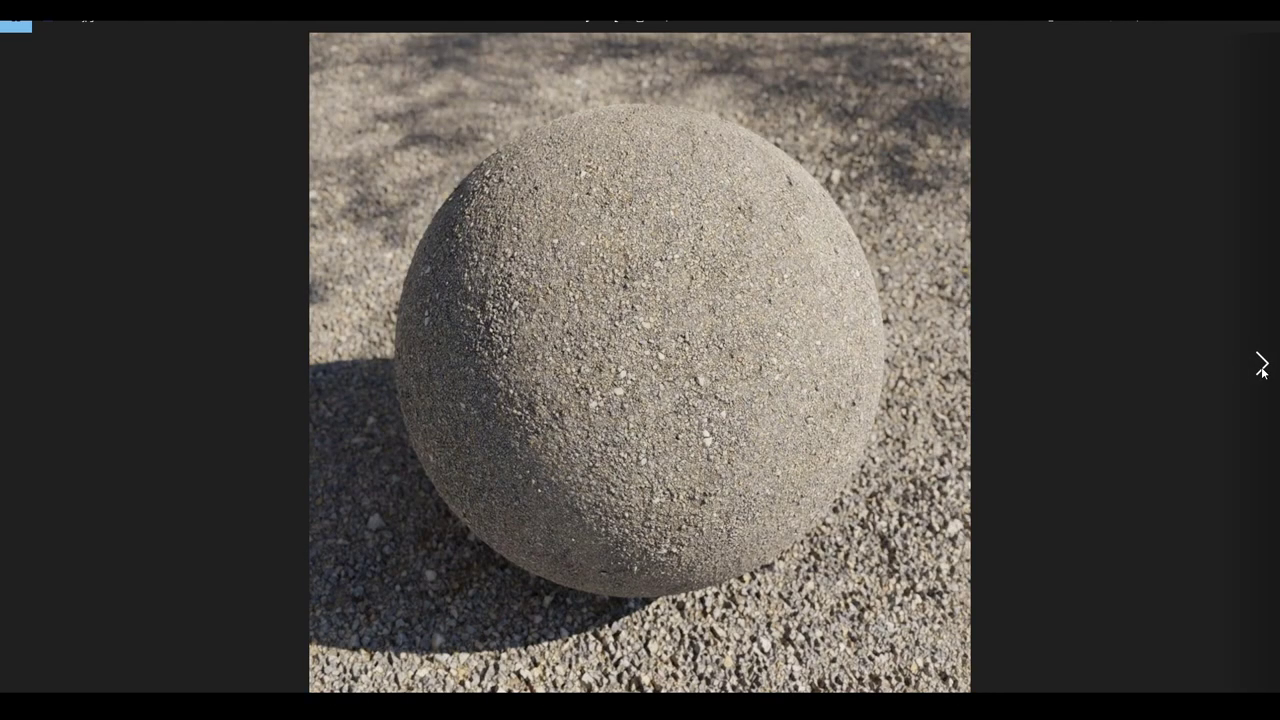
click(763, 277)
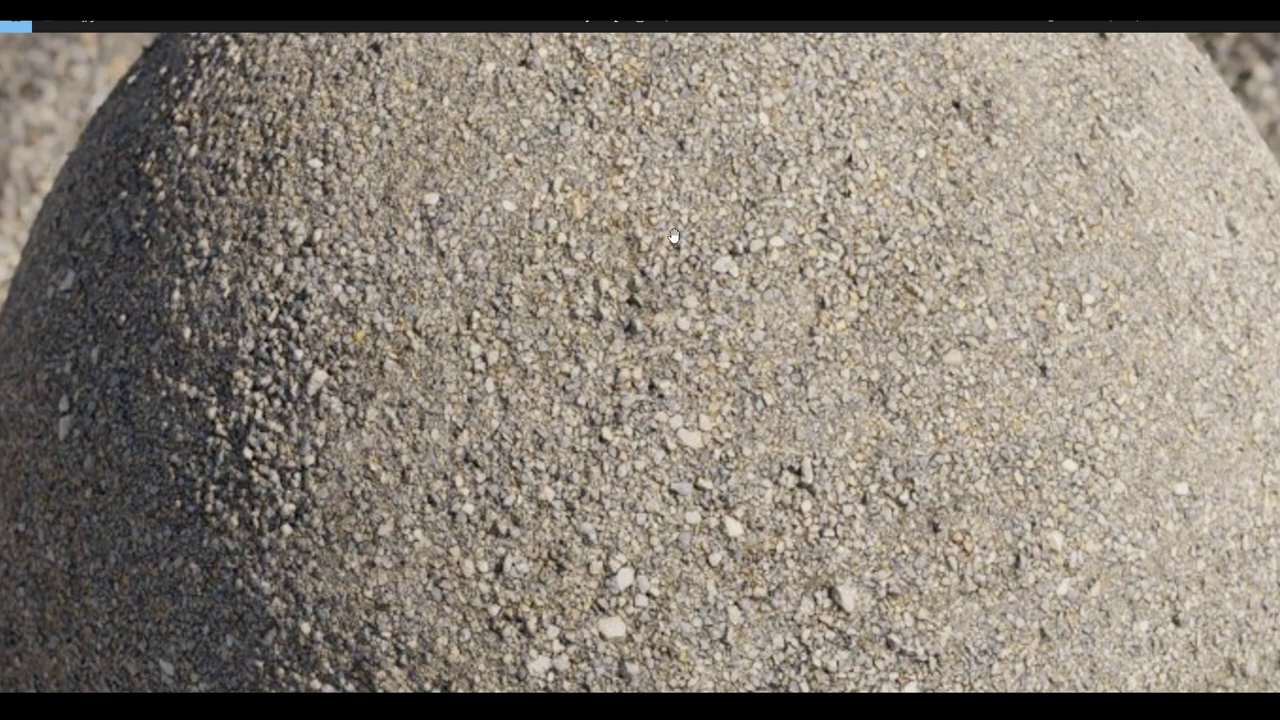
click(673, 236)
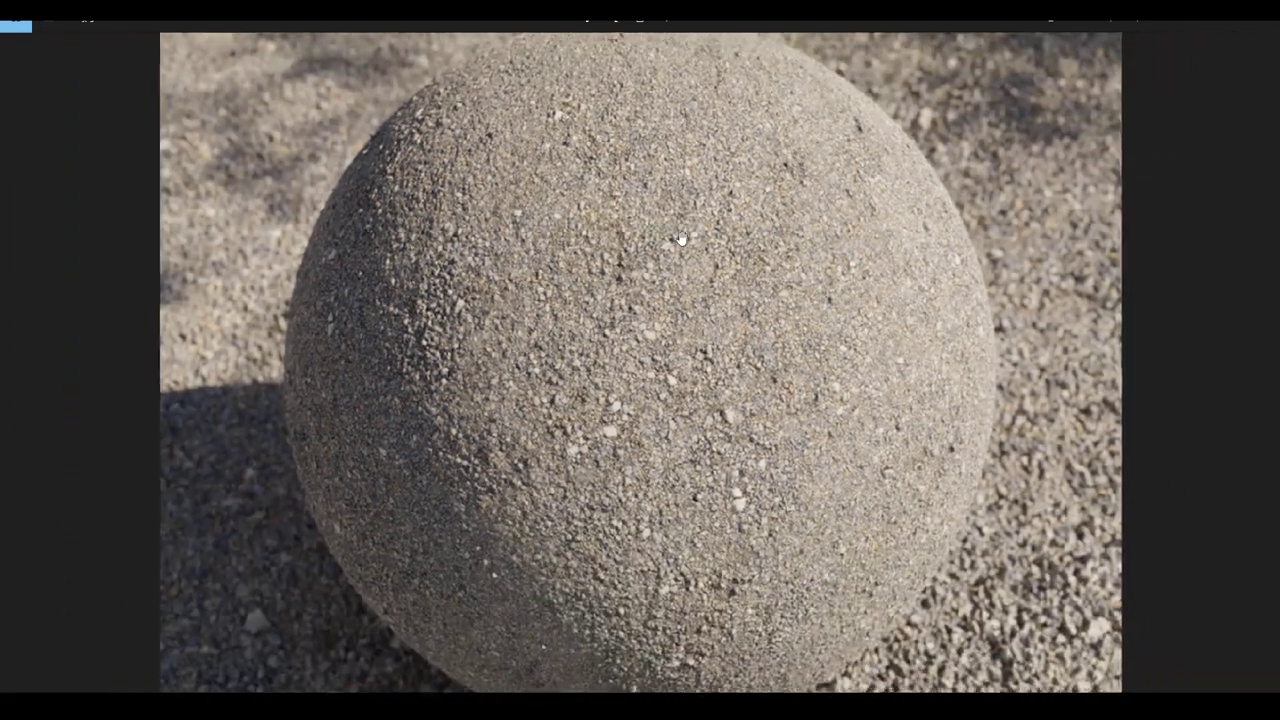
Step: Skip past the porous sphere and zoom into the coarse grey gravel sphere
click(1262, 368)
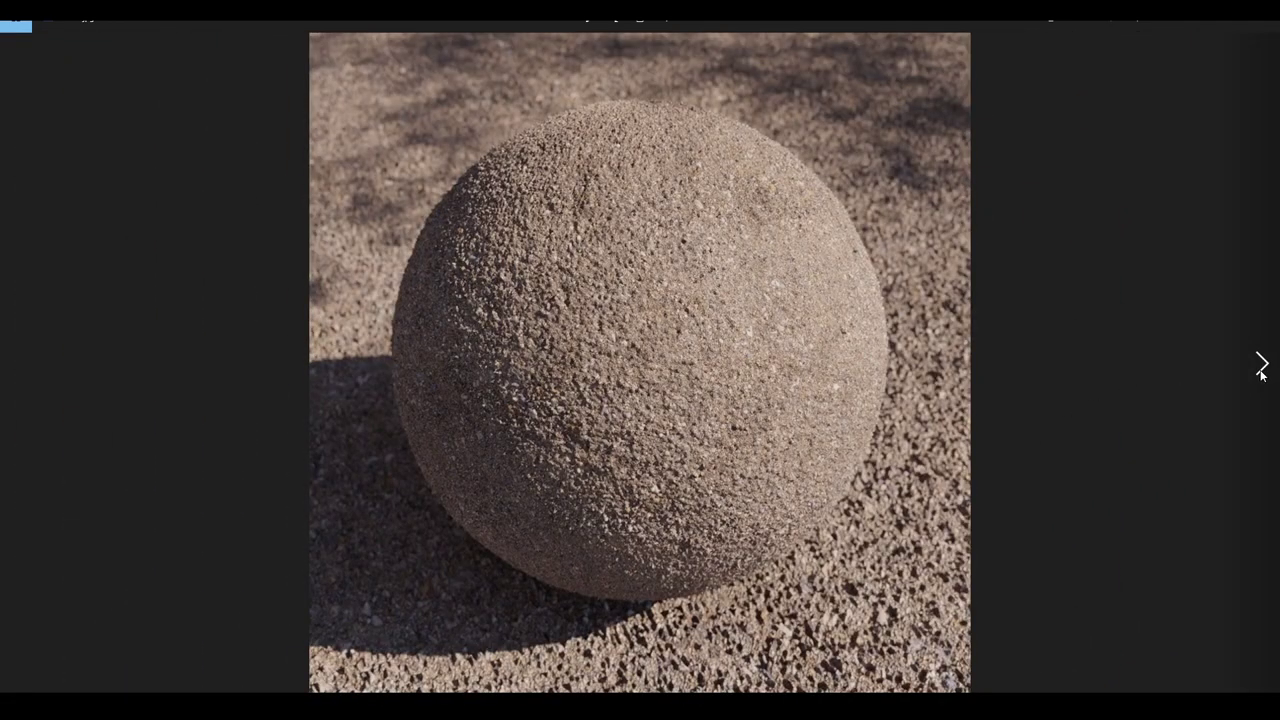
click(1262, 368)
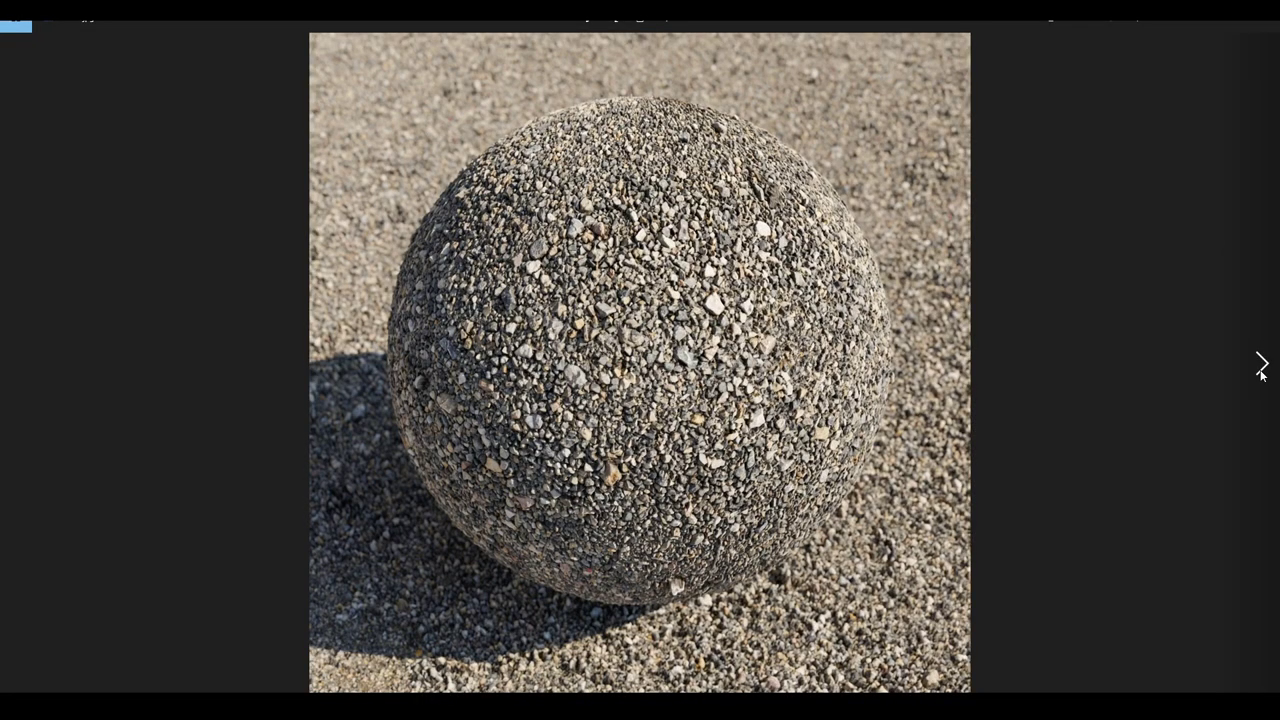
click(604, 274)
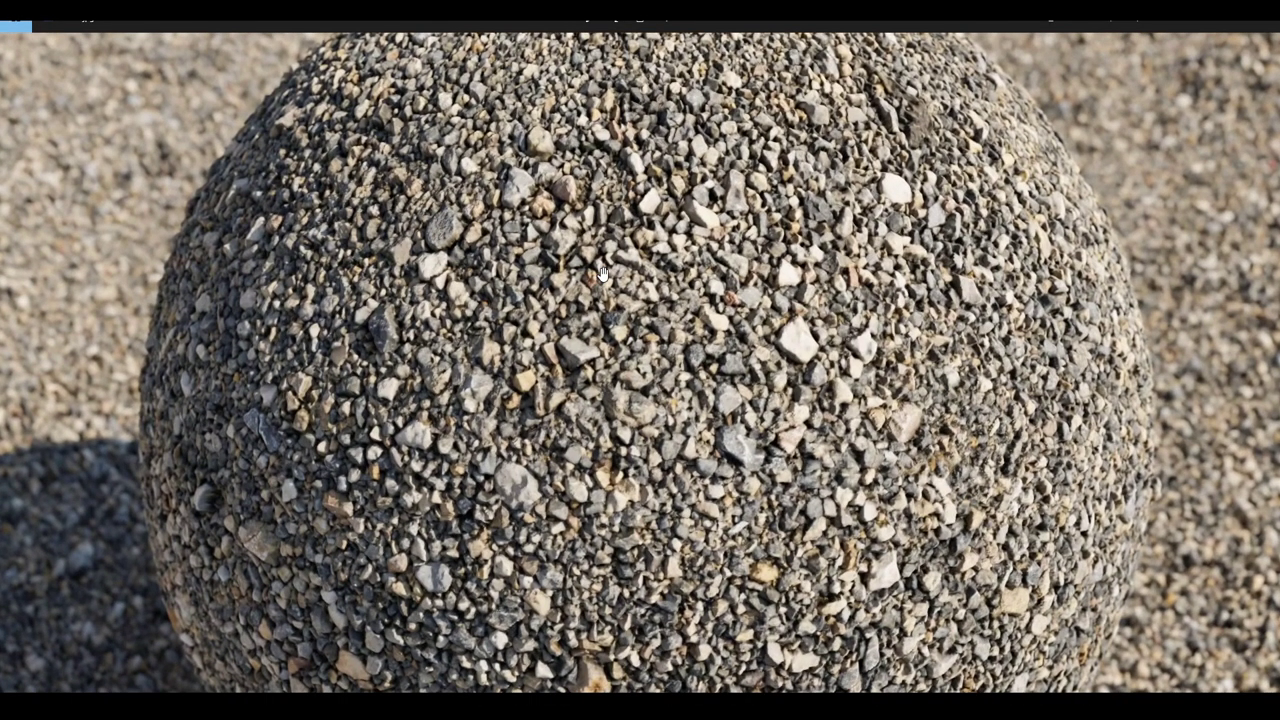
scroll(637, 278, up, 2)
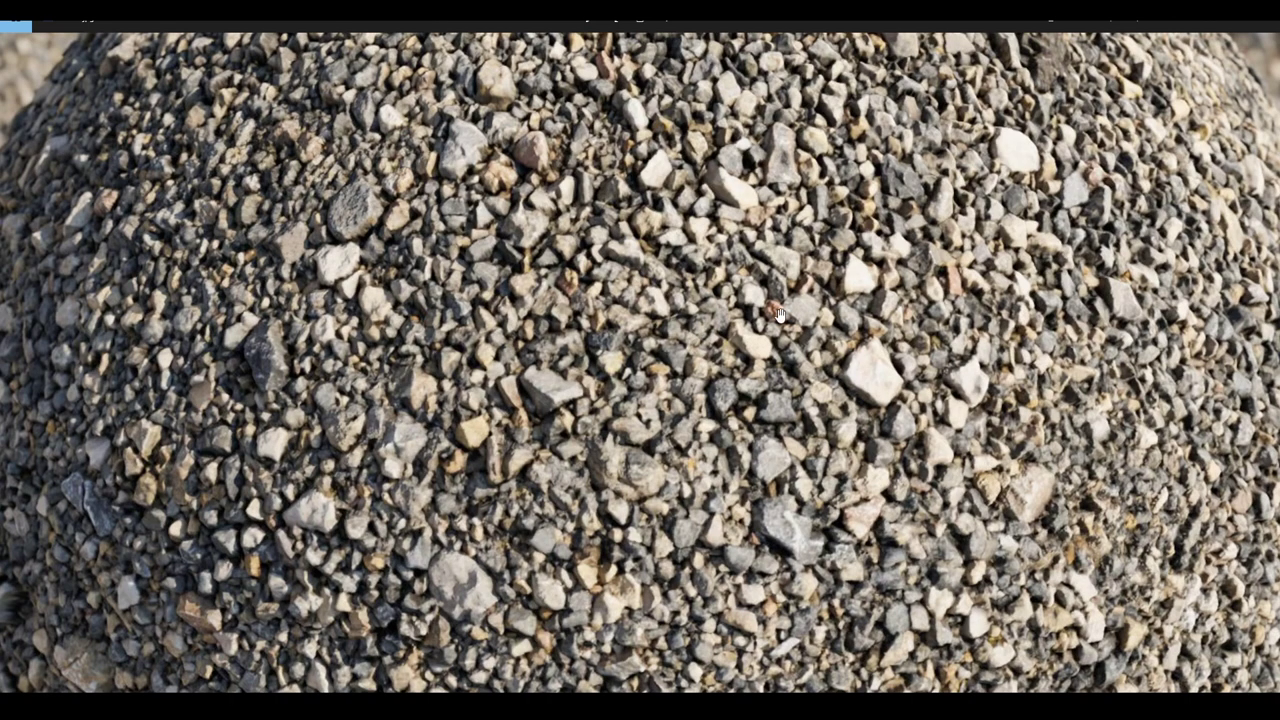
scroll(779, 314, up, 2)
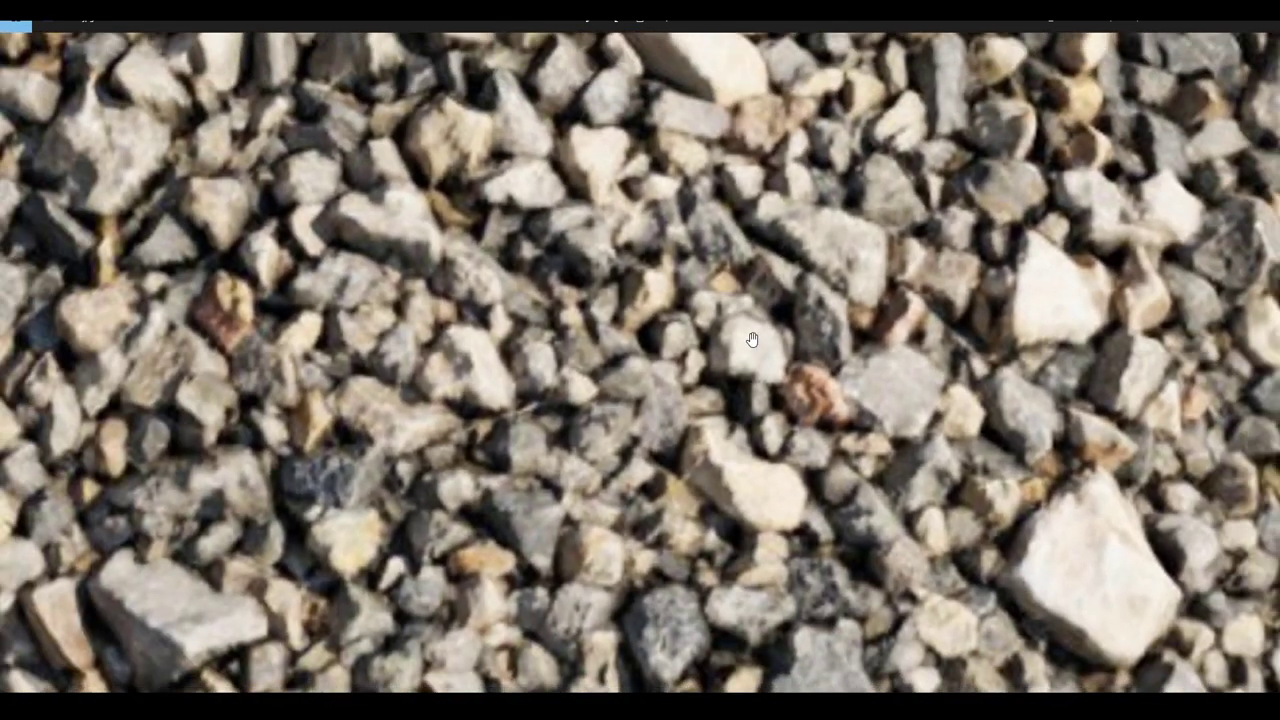
scroll(752, 340, down, 5)
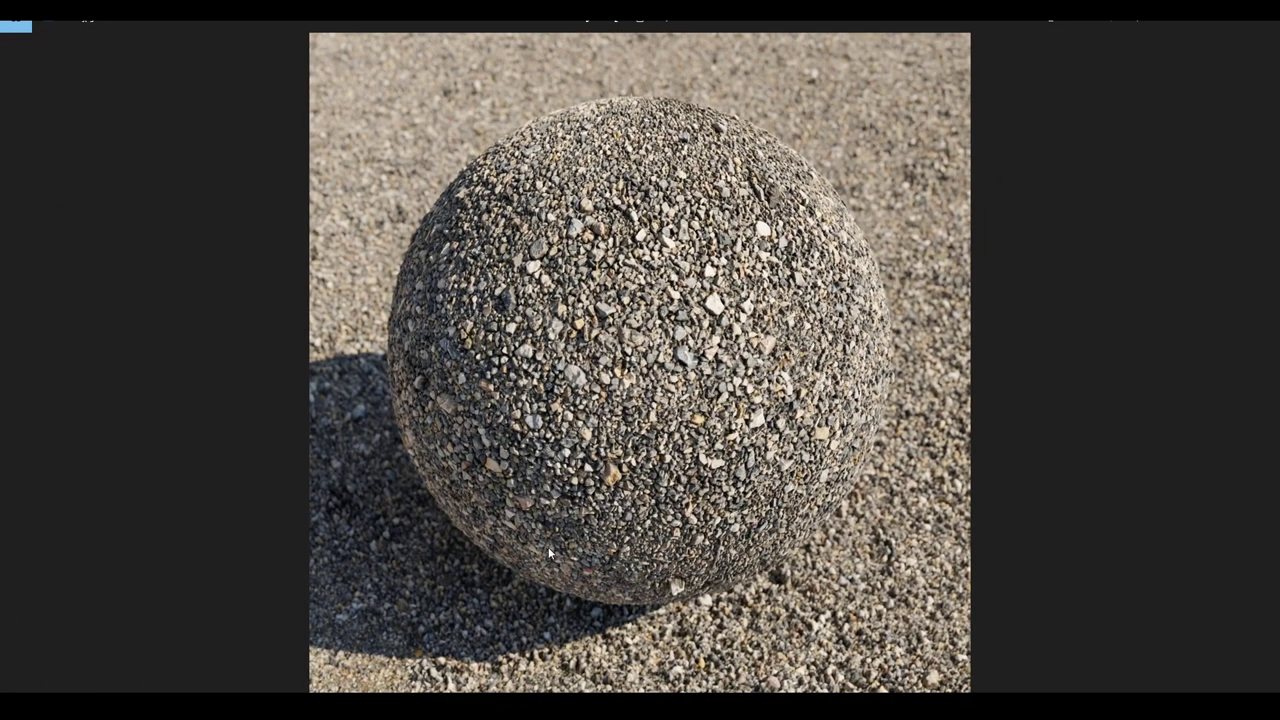
Step: Browse three gravel spheres, zoom into the smoother one's base and surface, then advance to the sandier sphere
click(1263, 365)
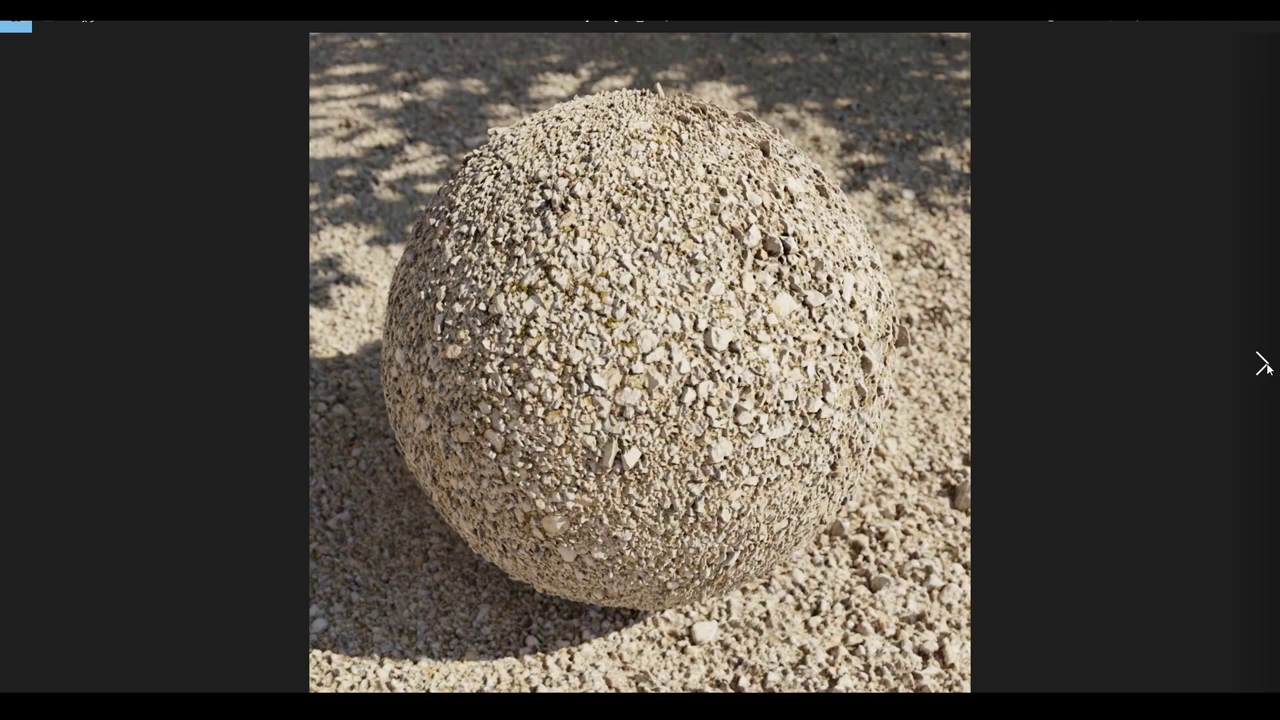
click(1263, 365)
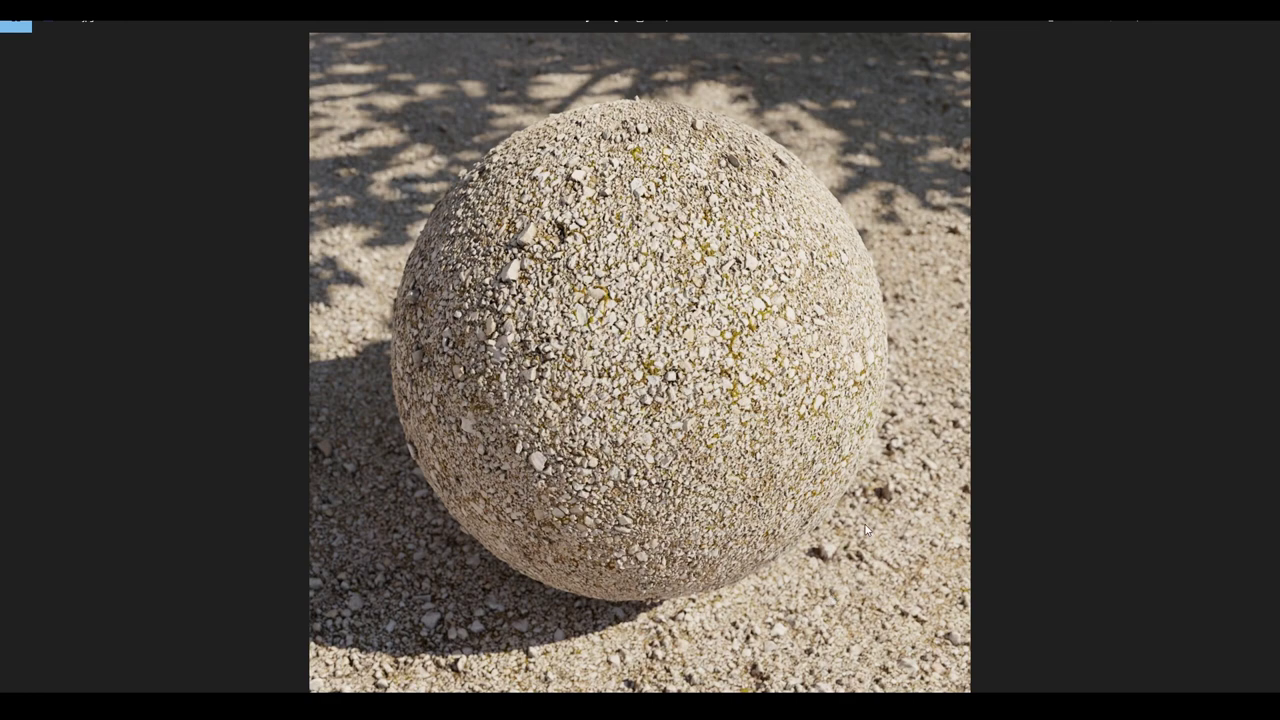
click(1258, 366)
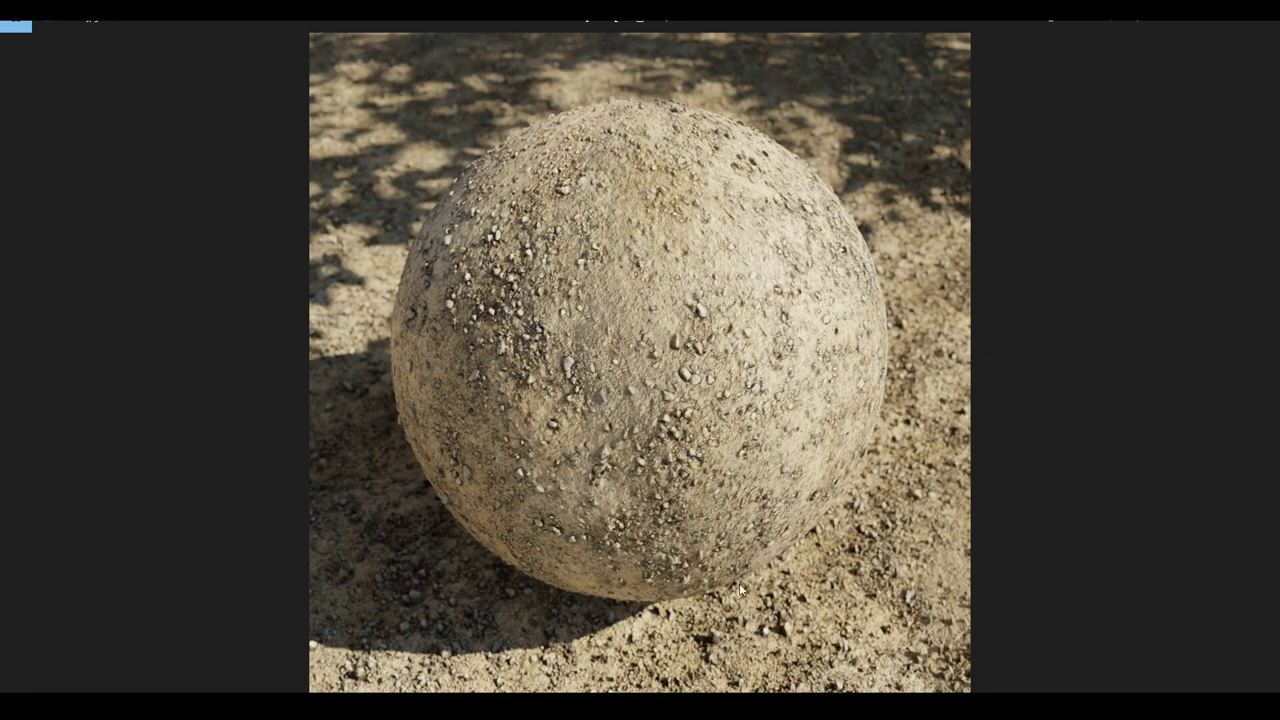
click(749, 662)
click(746, 672)
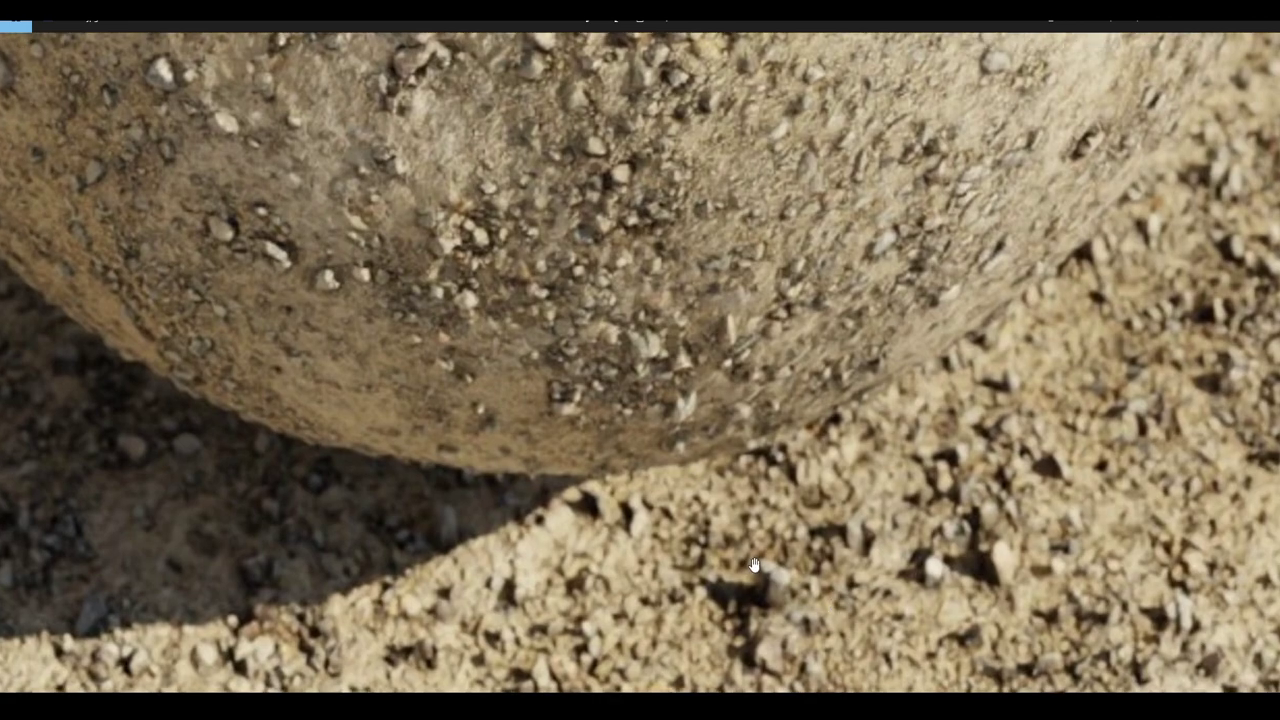
click(1001, 568)
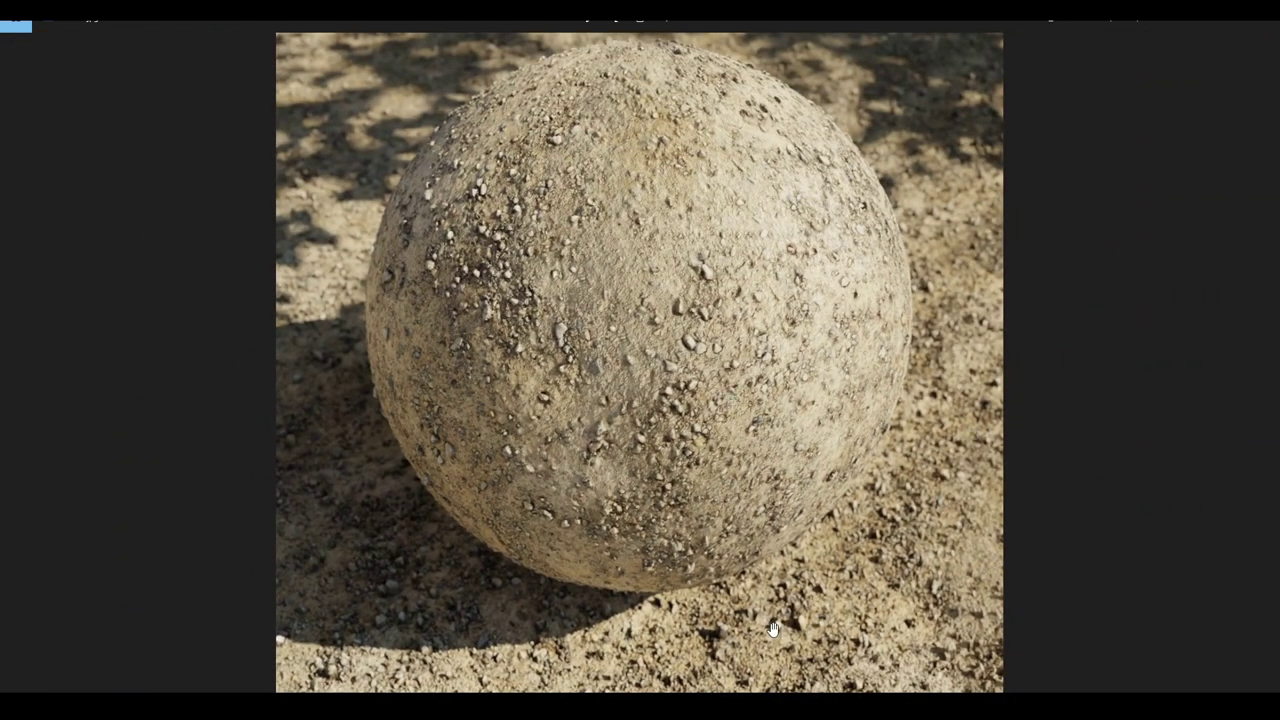
scroll(574, 306, up, 5)
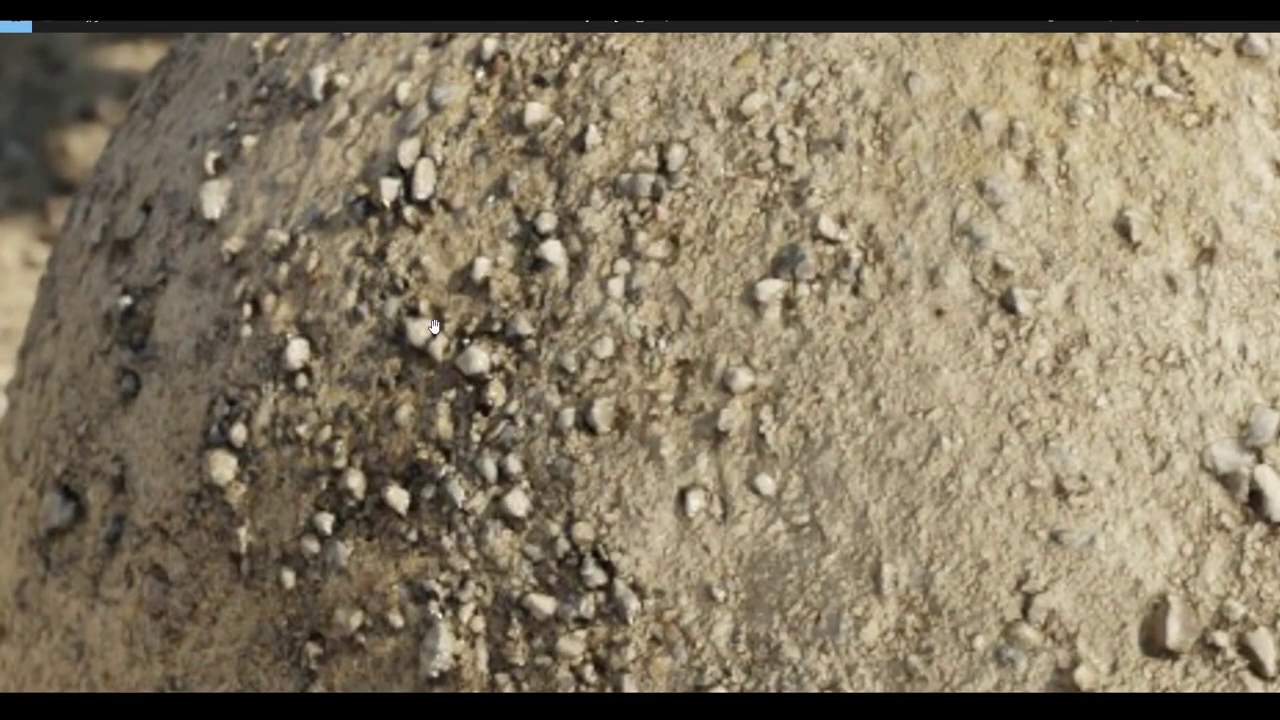
scroll(428, 215, down, 3)
scroll(450, 270, down, 2)
mouse_move(1249, 409)
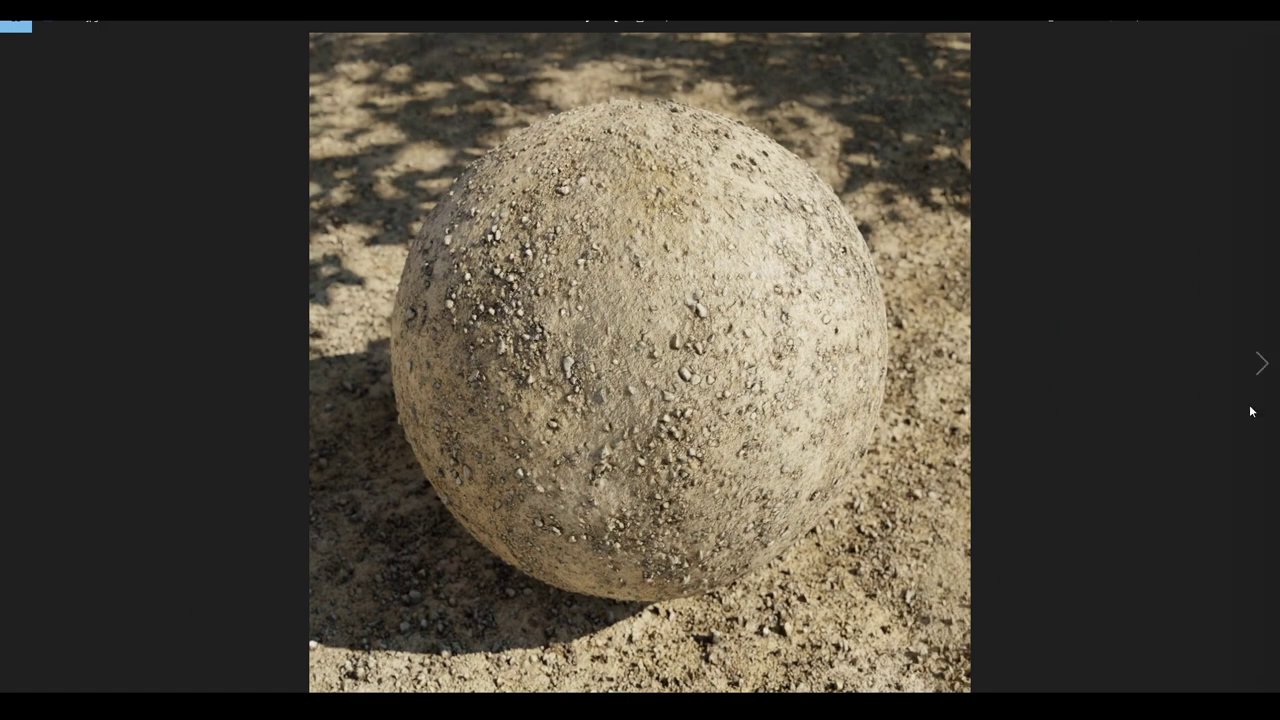
click(1261, 366)
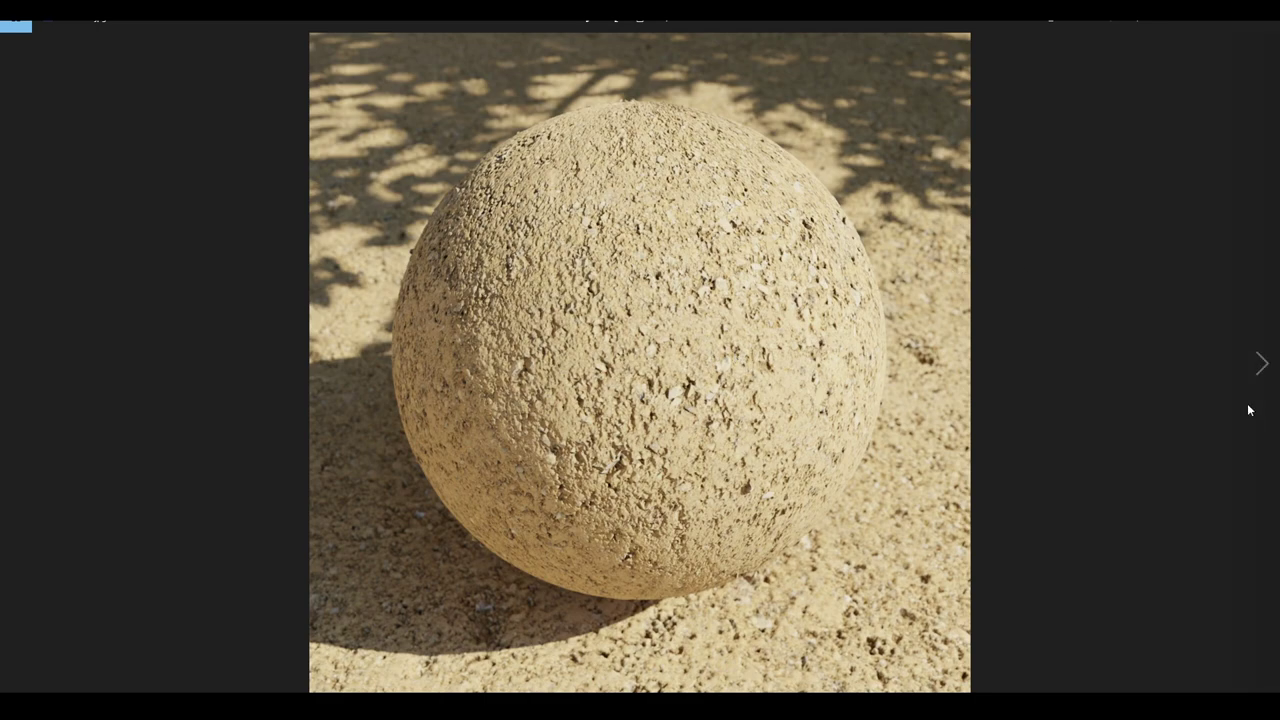
click(1261, 366)
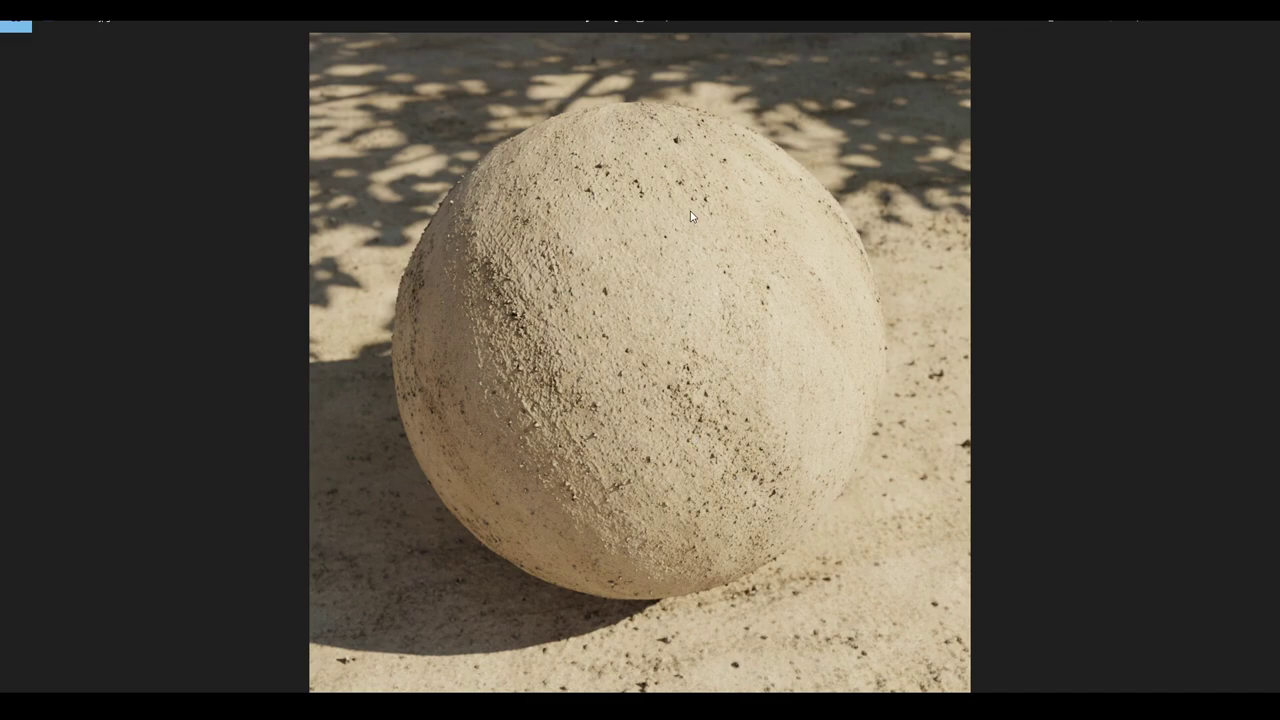
click(1263, 366)
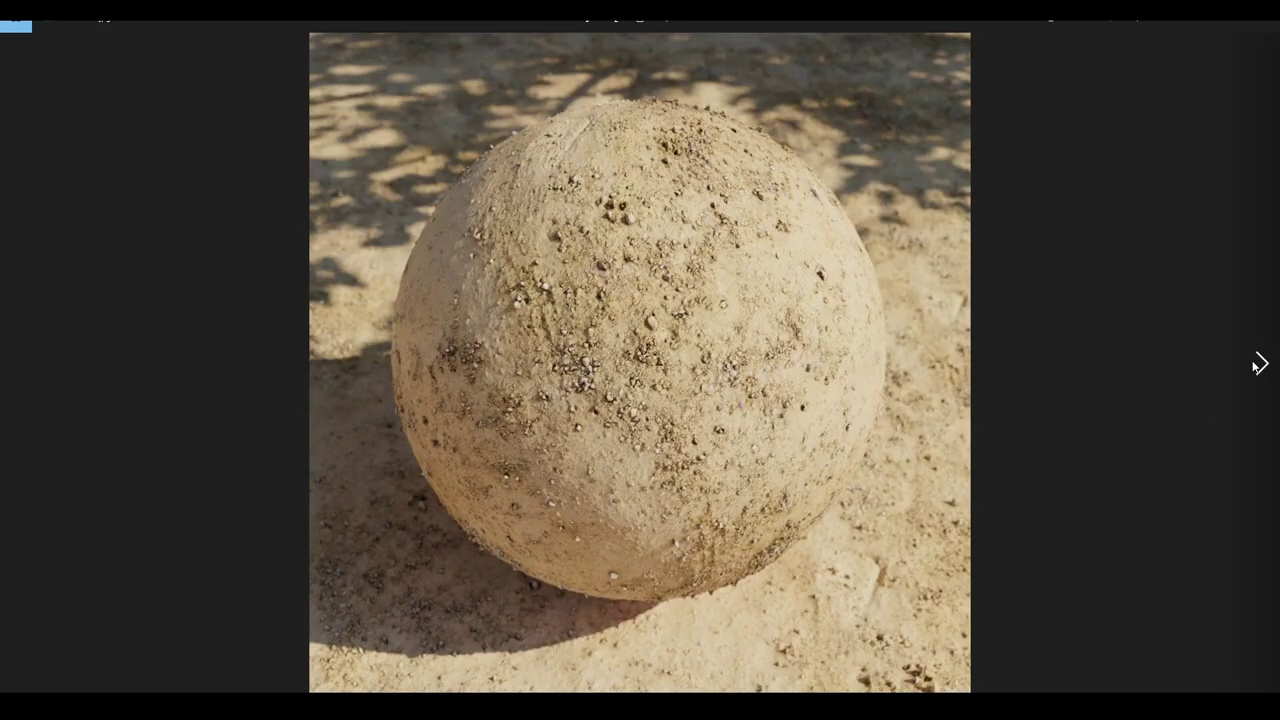
click(625, 268)
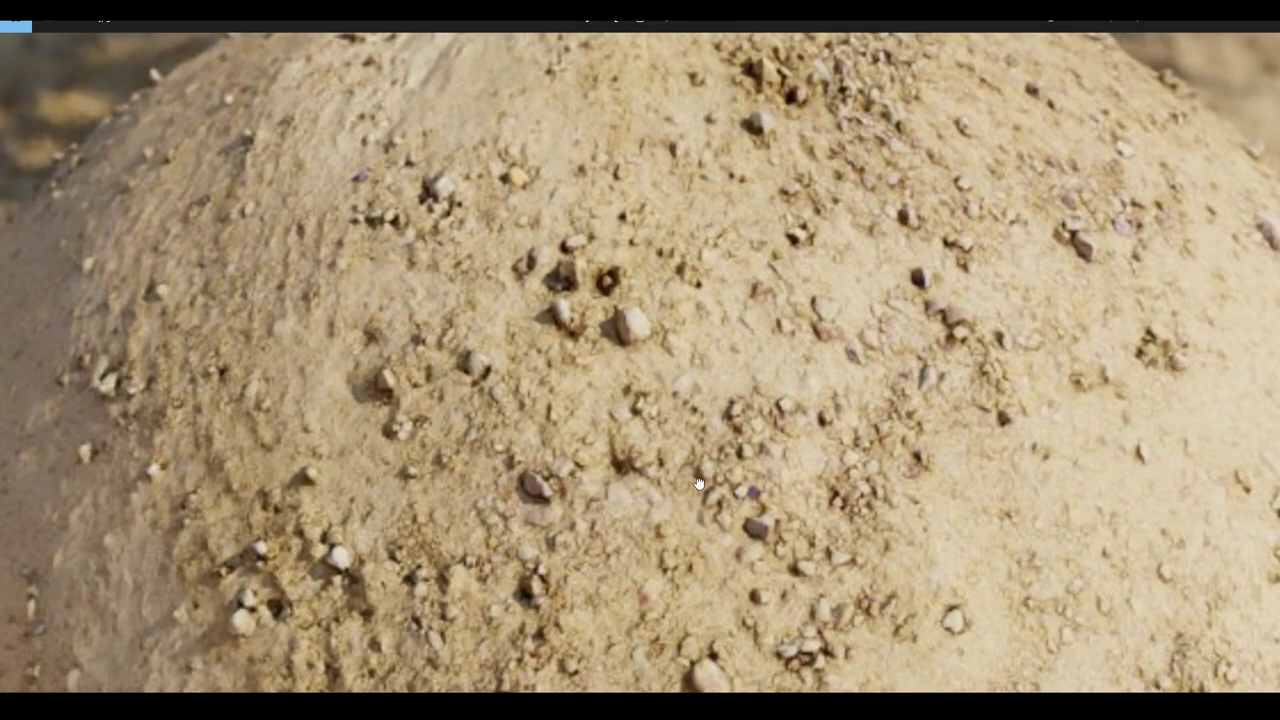
drag(698, 484, 686, 233)
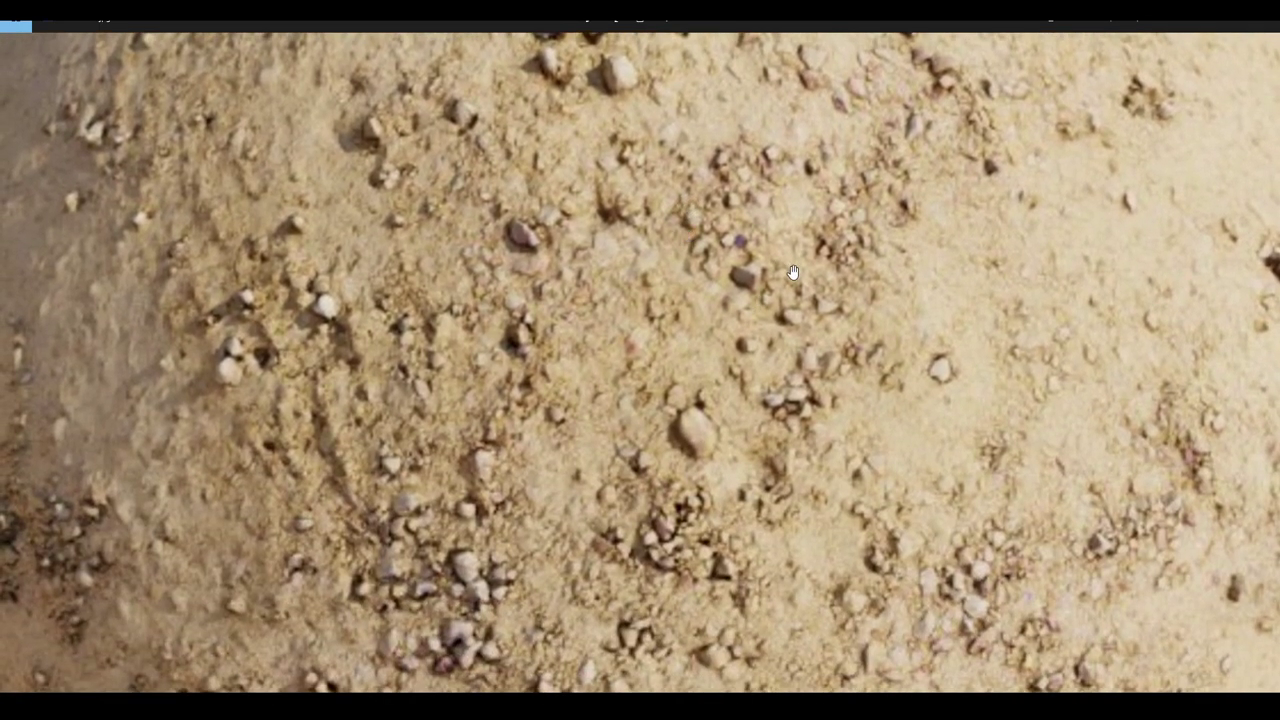
mouse_move(790, 245)
mouse_down()
mouse_move(683, 343)
mouse_move(936, 335)
mouse_up()
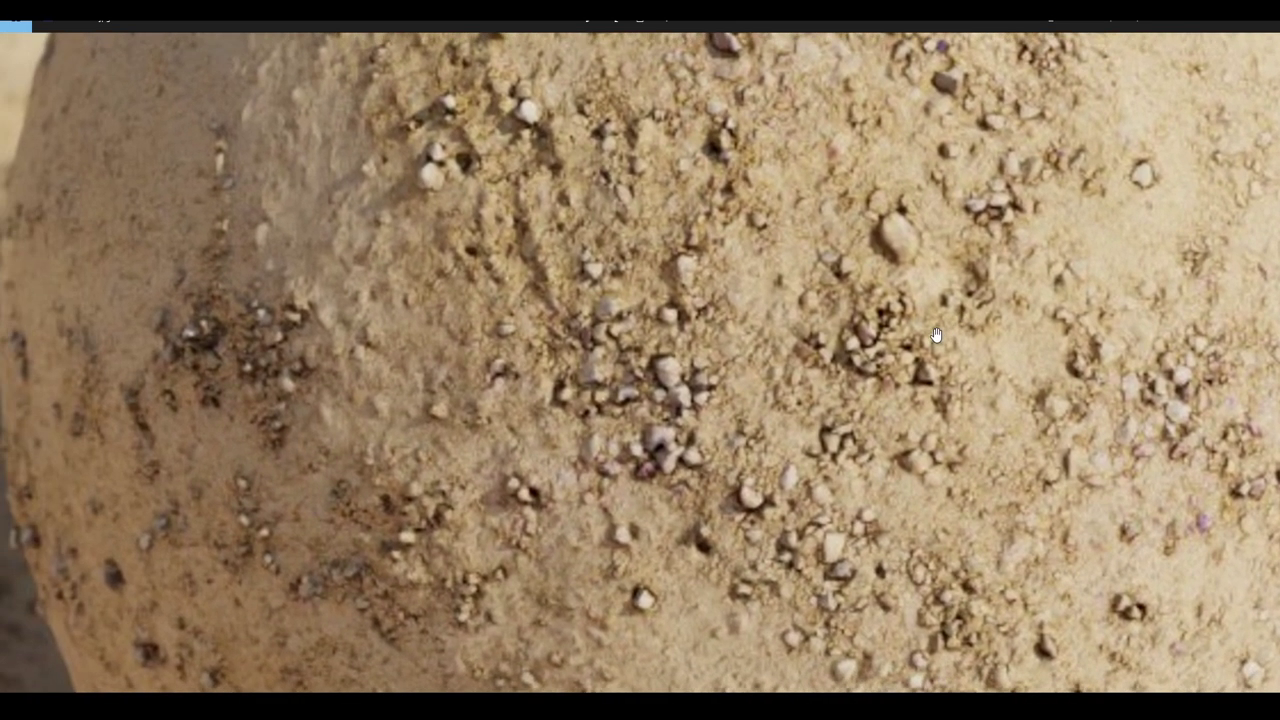
scroll(936, 335, up, 2)
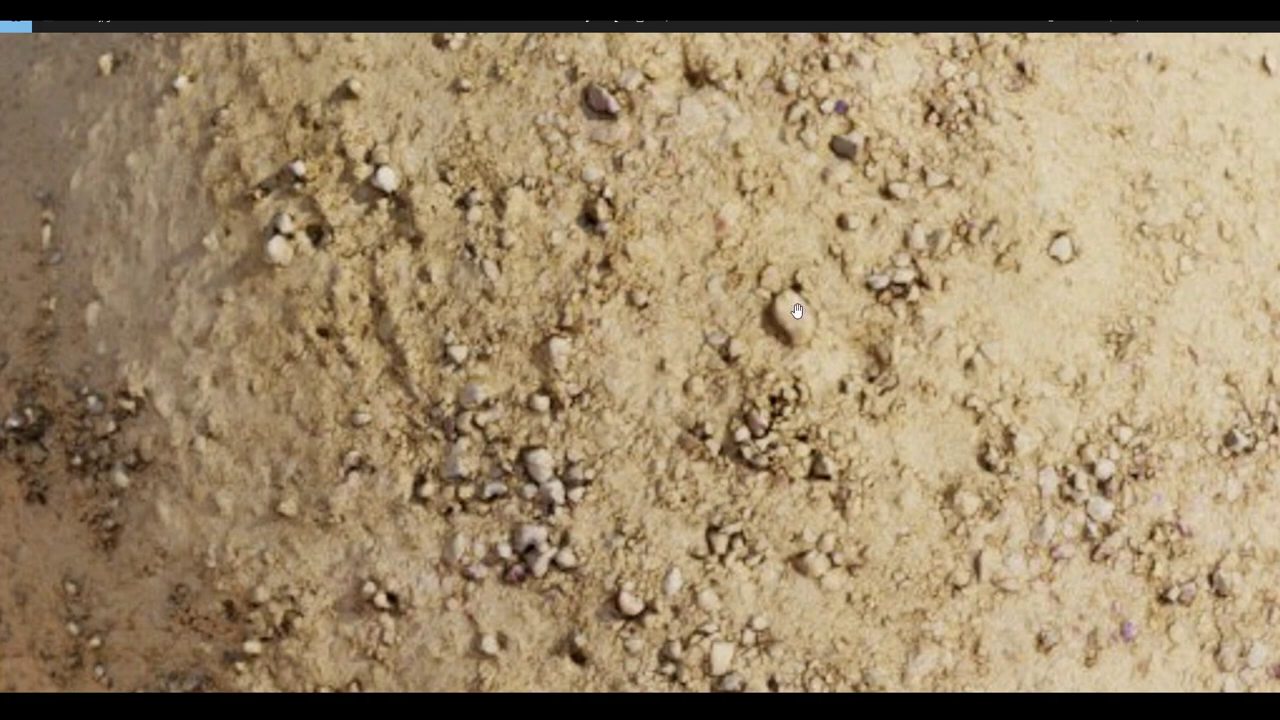
drag(805, 285, 805, 523)
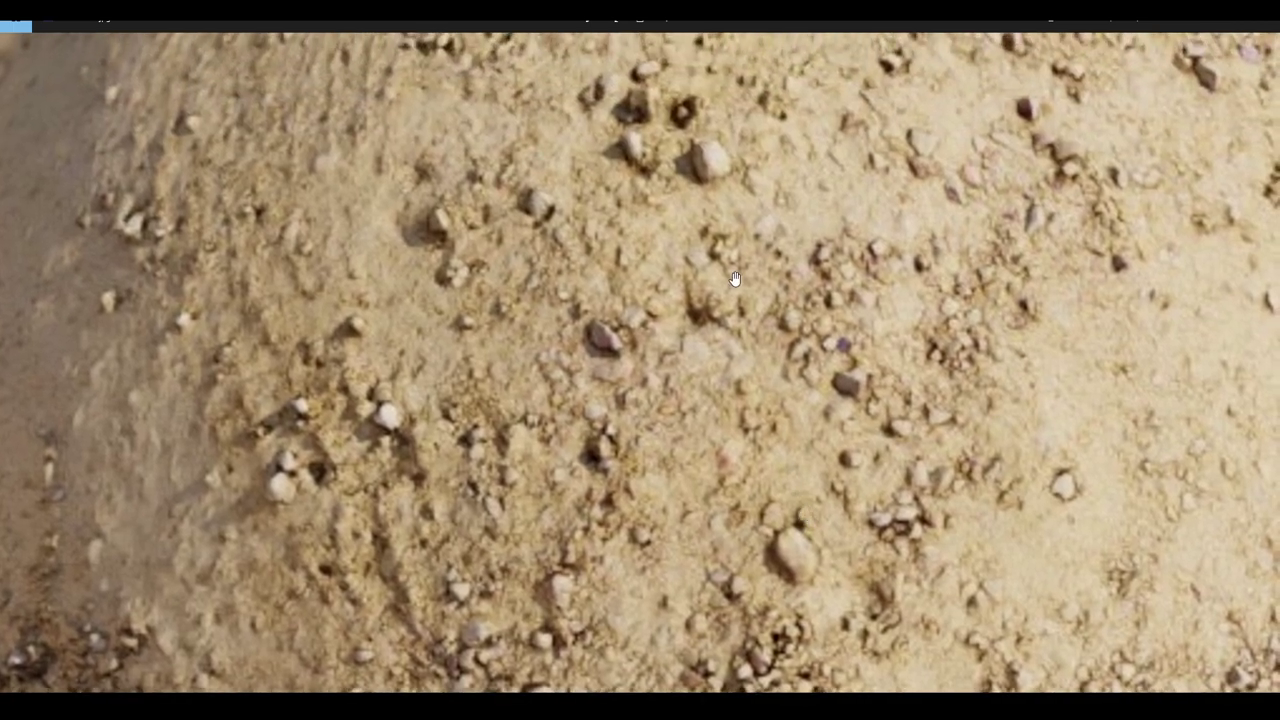
scroll(700, 284, up, 1)
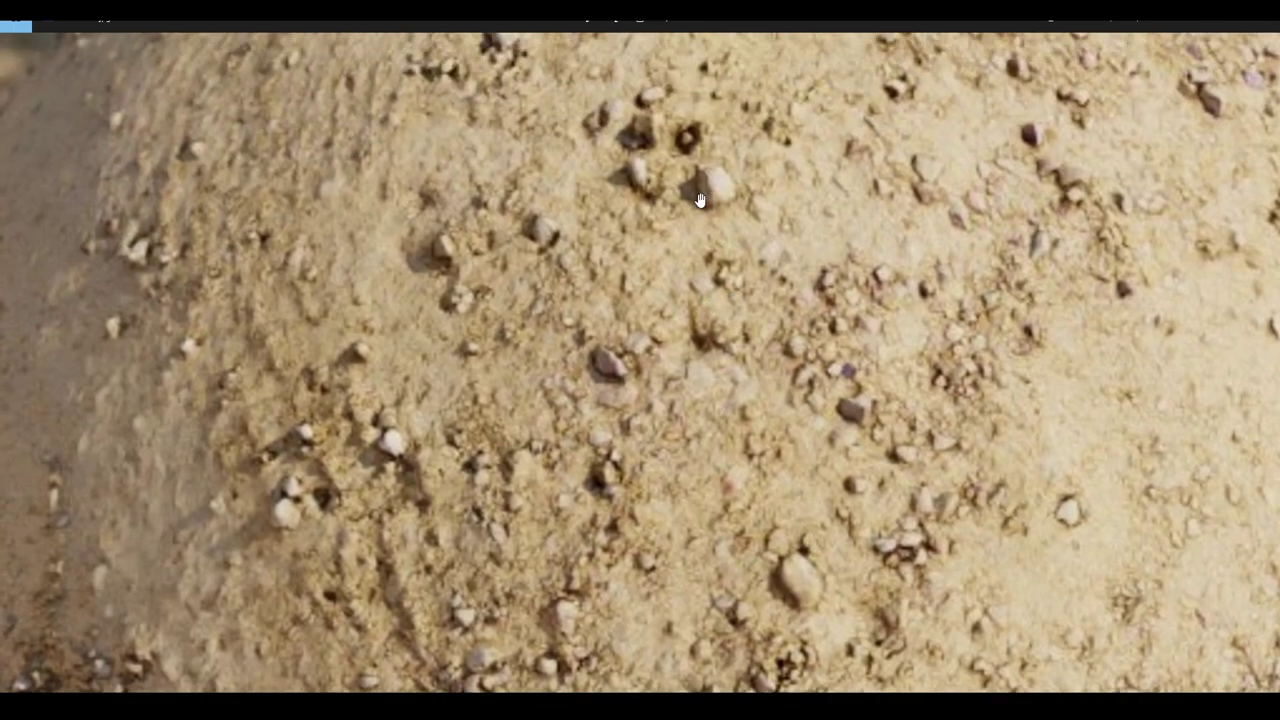
scroll(700, 200, up, 5)
scroll(660, 220, up, 3)
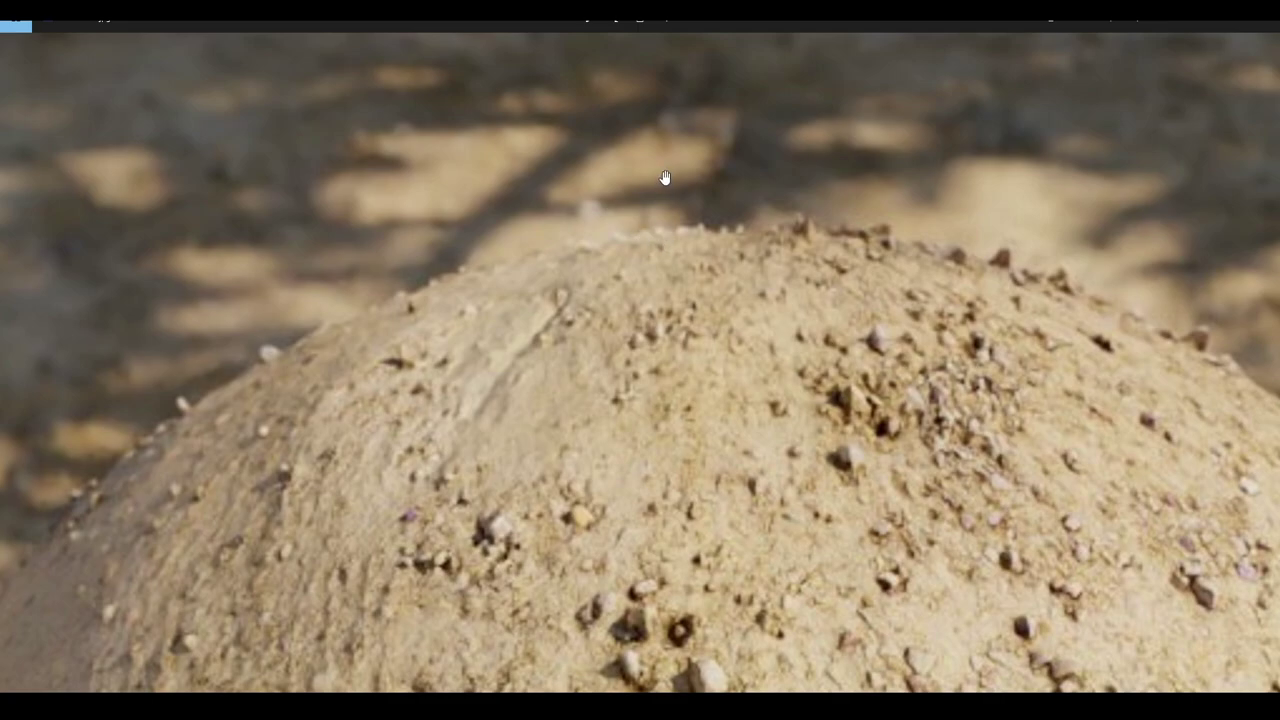
scroll(730, 212, up, 1)
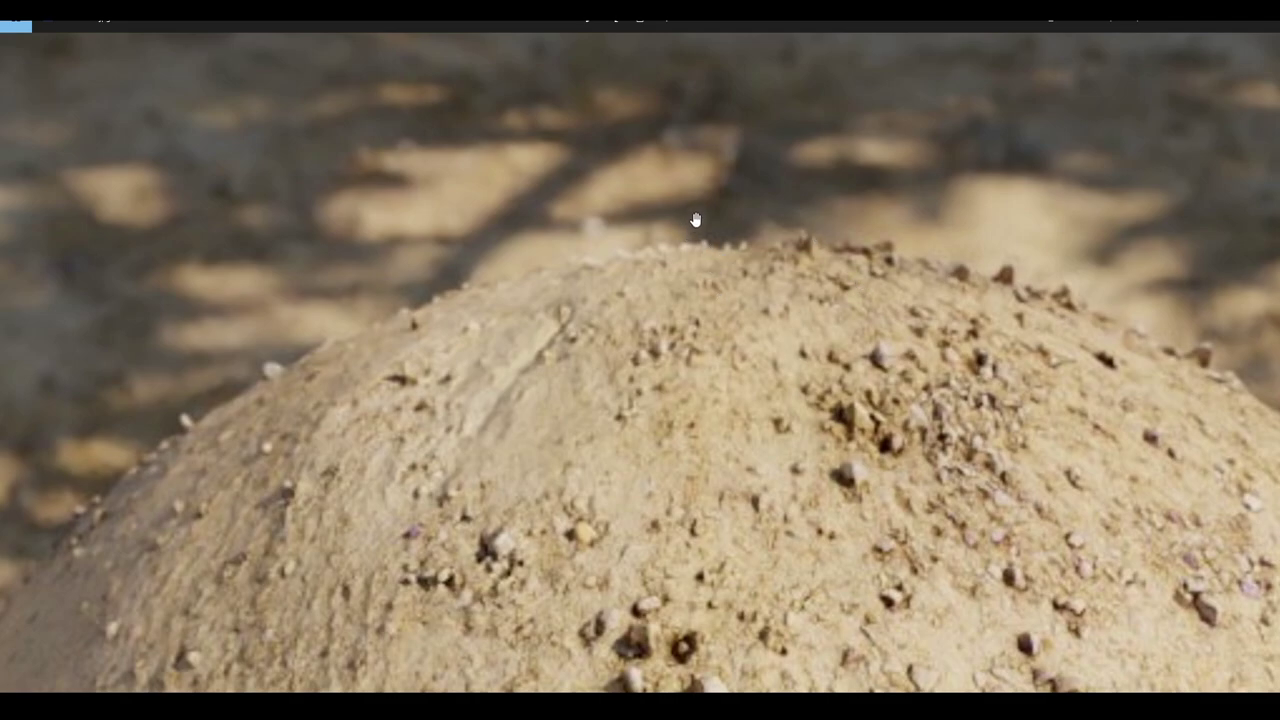
scroll(743, 160, down, 3)
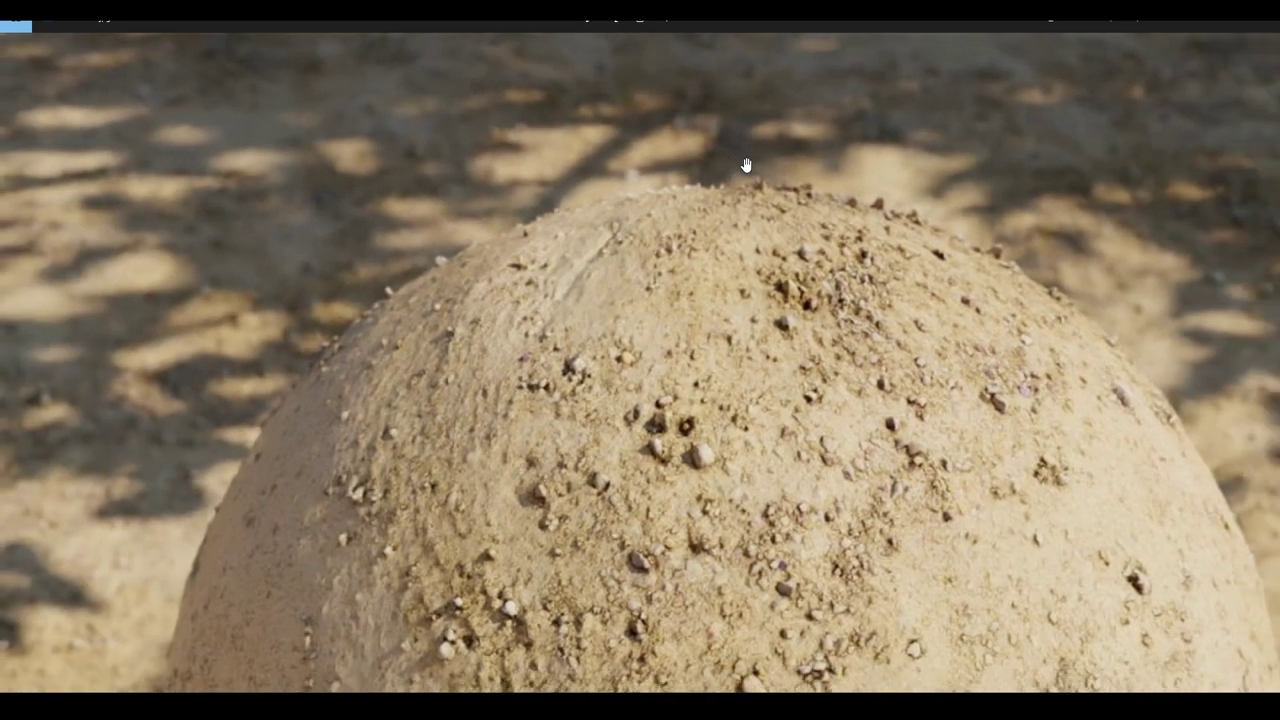
scroll(745, 165, down, 2)
scroll(745, 165, down, 1)
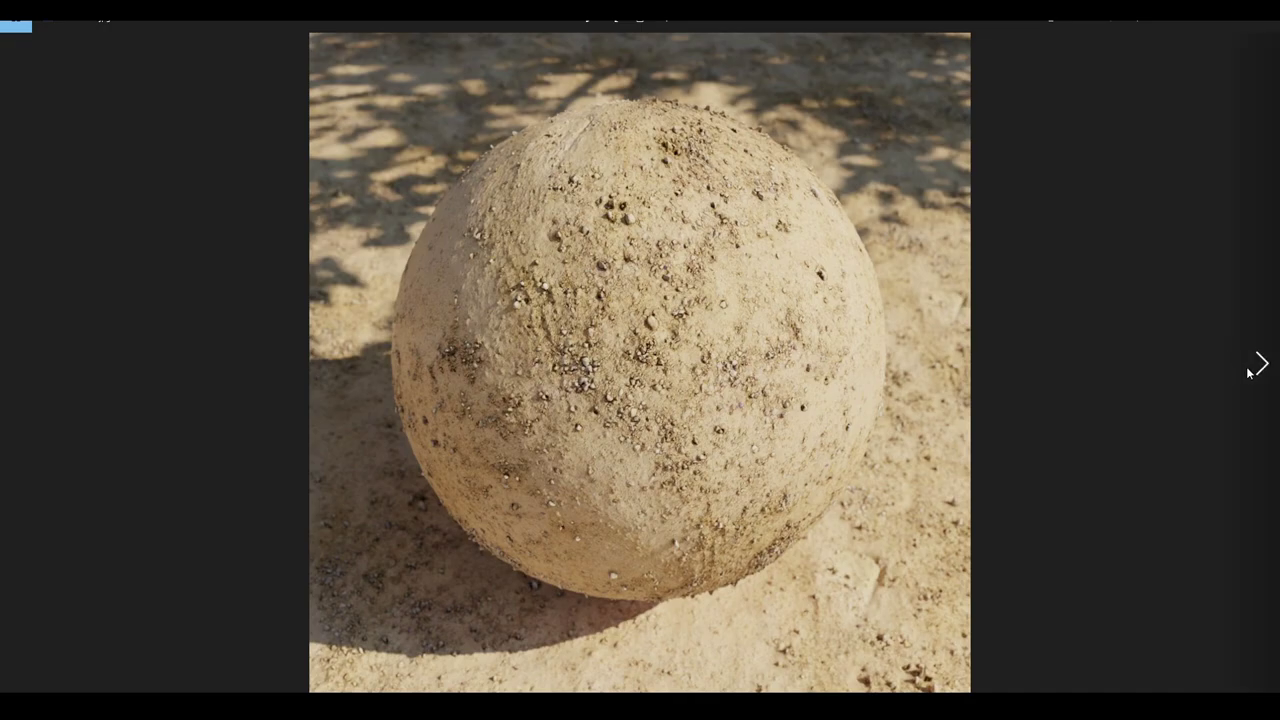
Step: Show the next pebble sphere, zoom in and out on it, then advance to the yellow plank sphere
click(1259, 366)
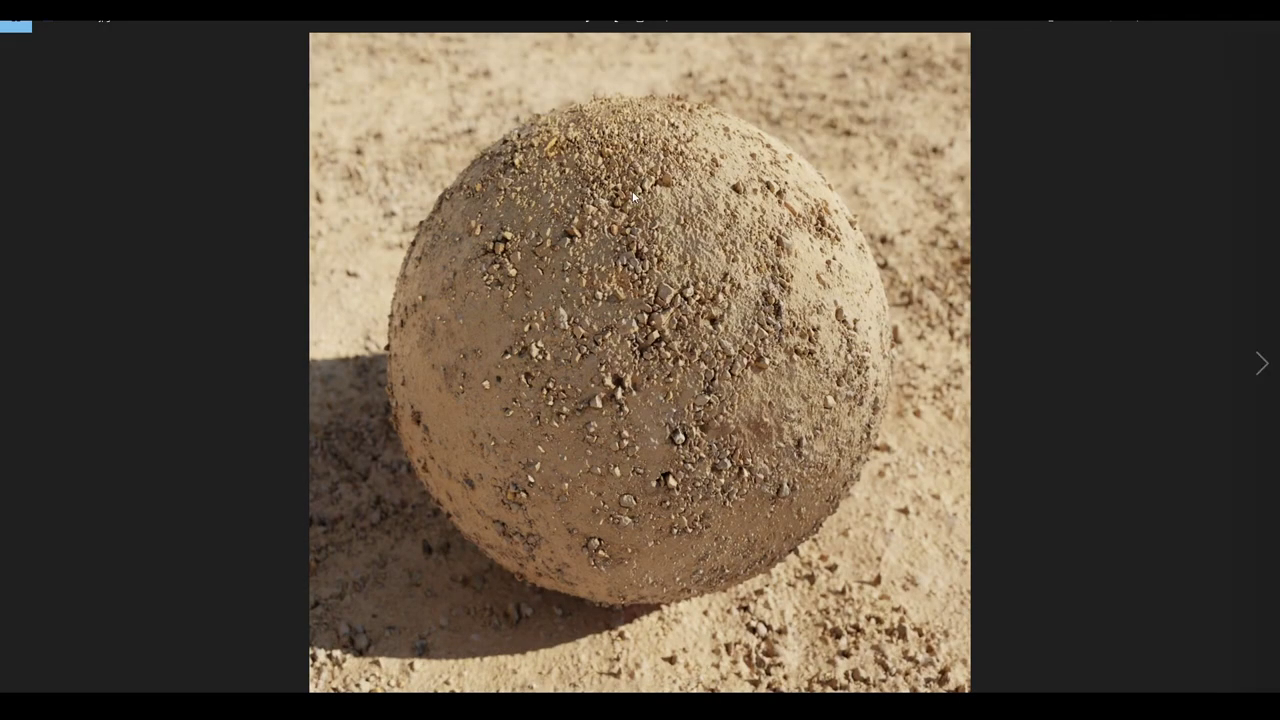
click(591, 330)
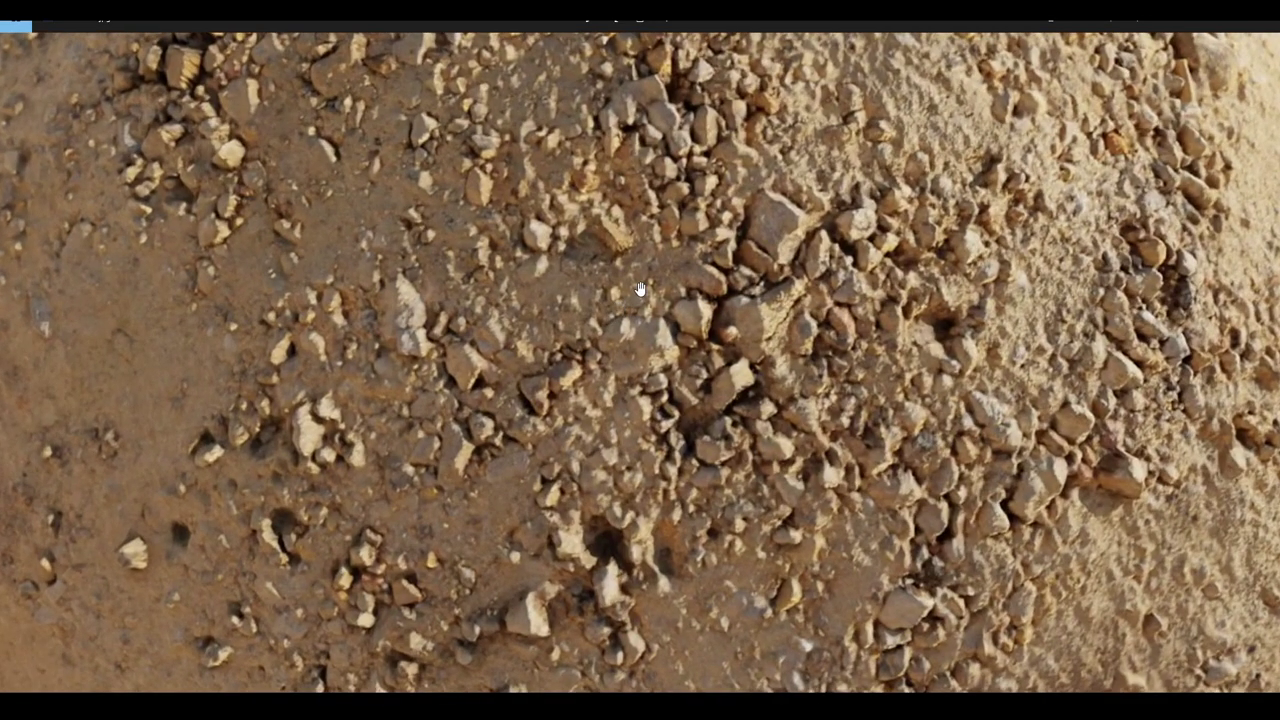
click(640, 289)
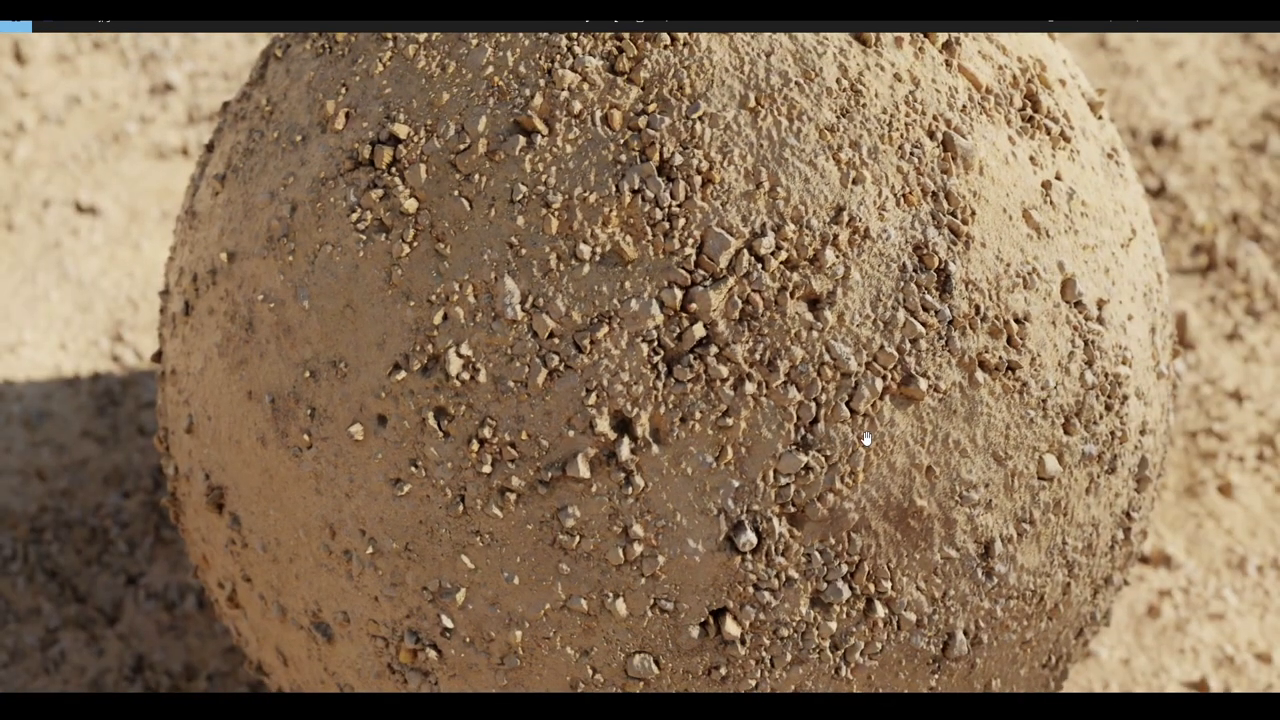
click(865, 387)
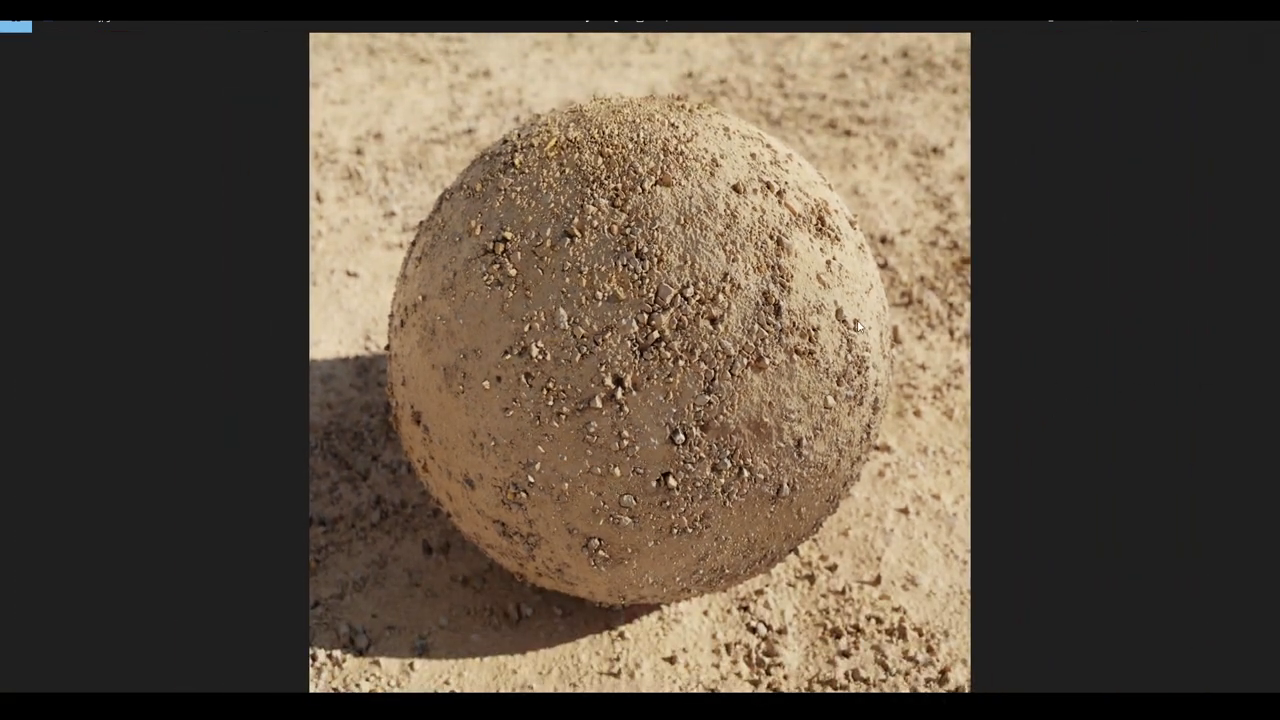
click(1261, 363)
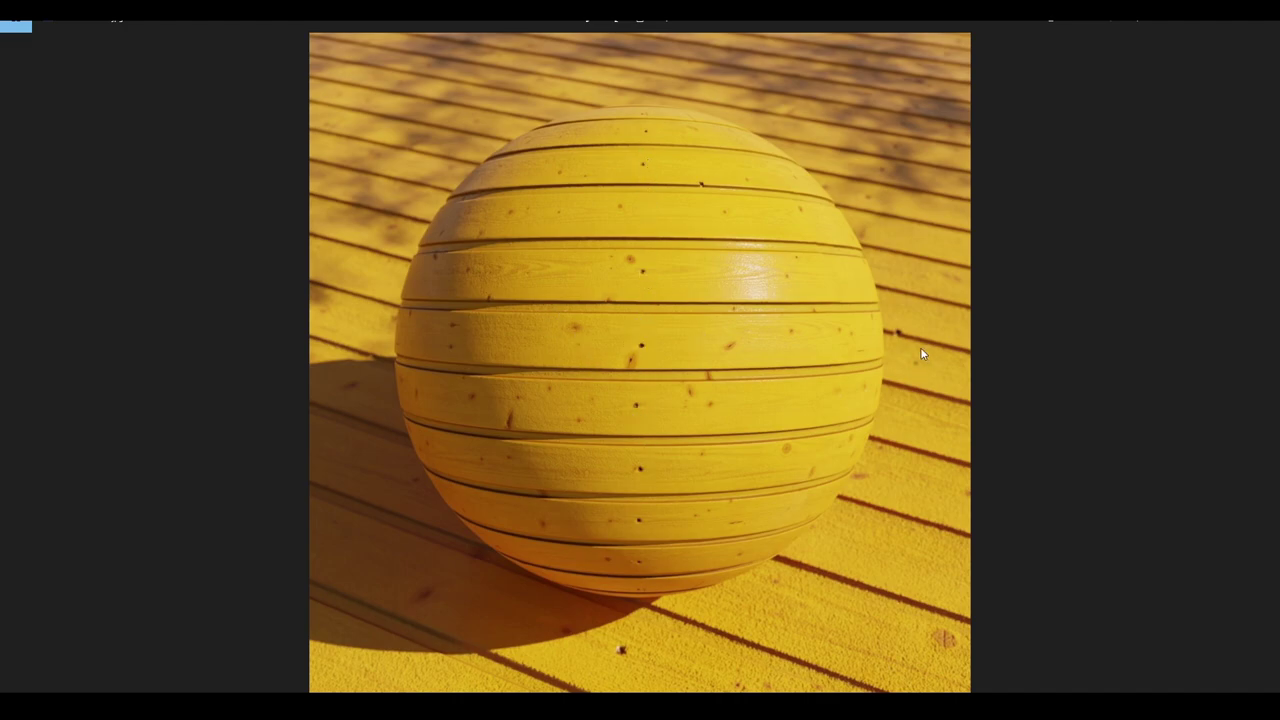
Step: Scroll-zoom into the yellow plank sphere, zoom back out to fit, then advance to the concrete sphere
scroll(737, 337, up, 3)
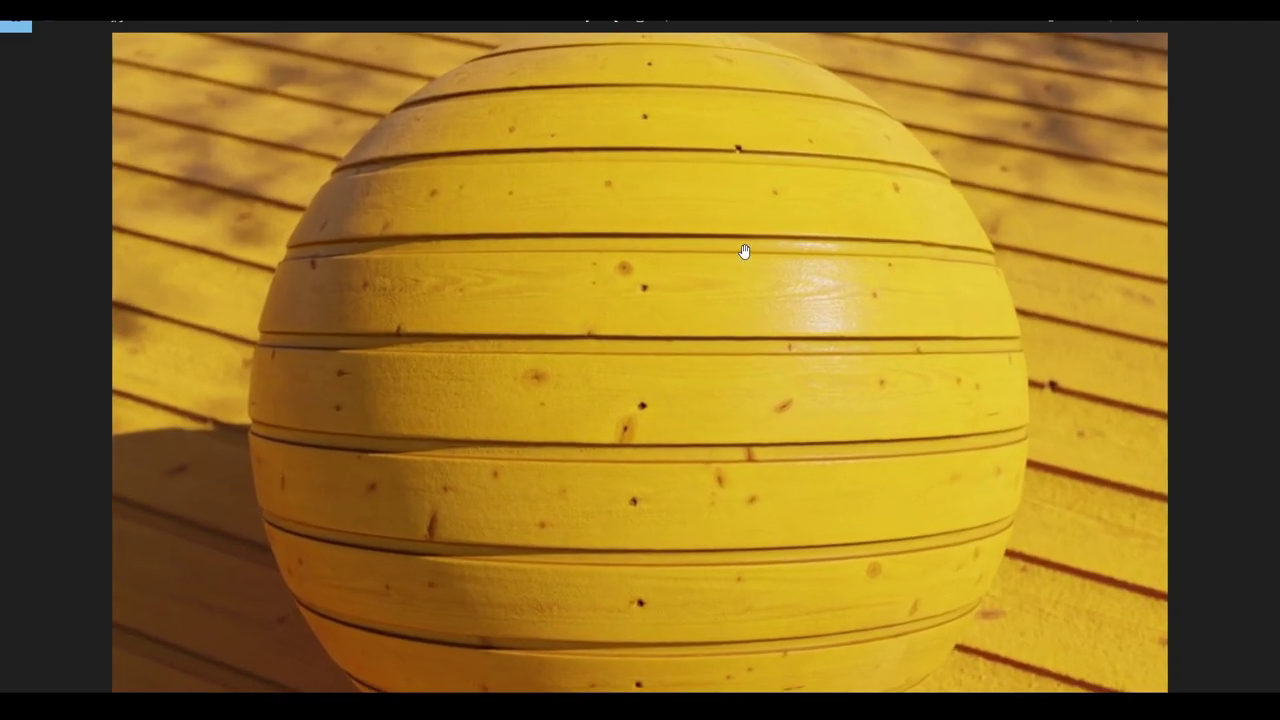
scroll(743, 251, up, 3)
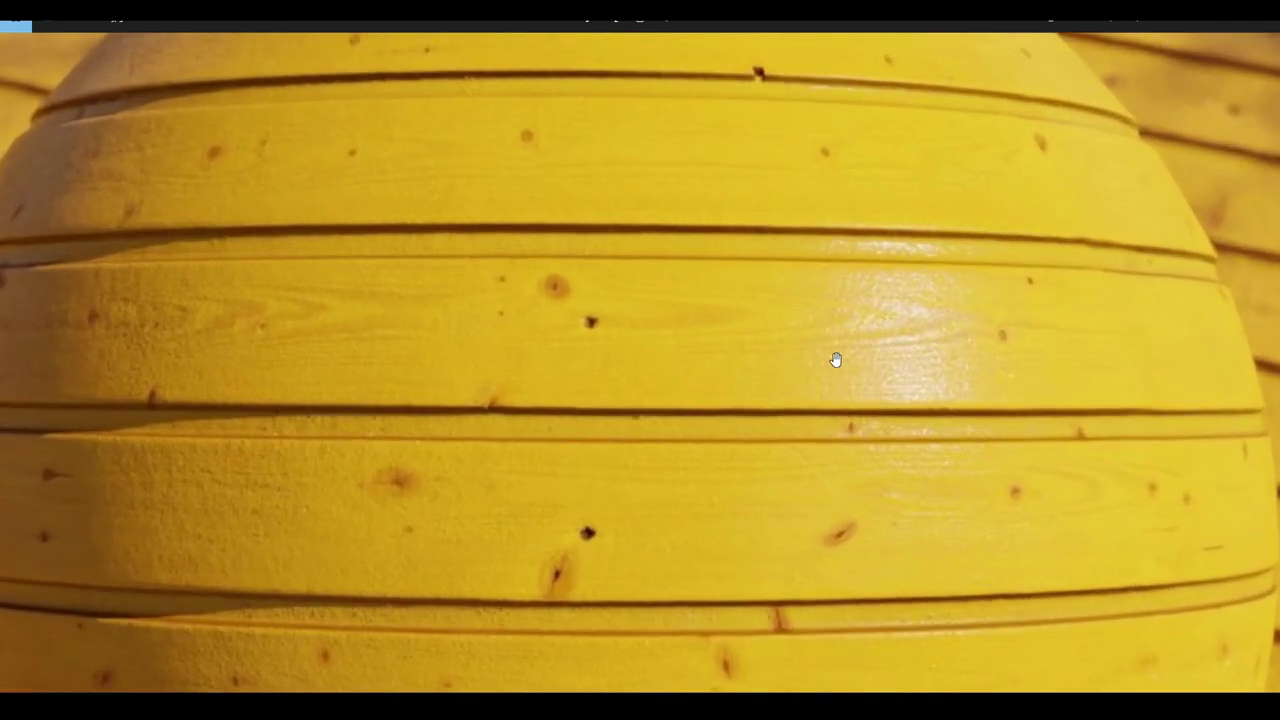
scroll(927, 457, down, 2)
scroll(646, 400, down, 2)
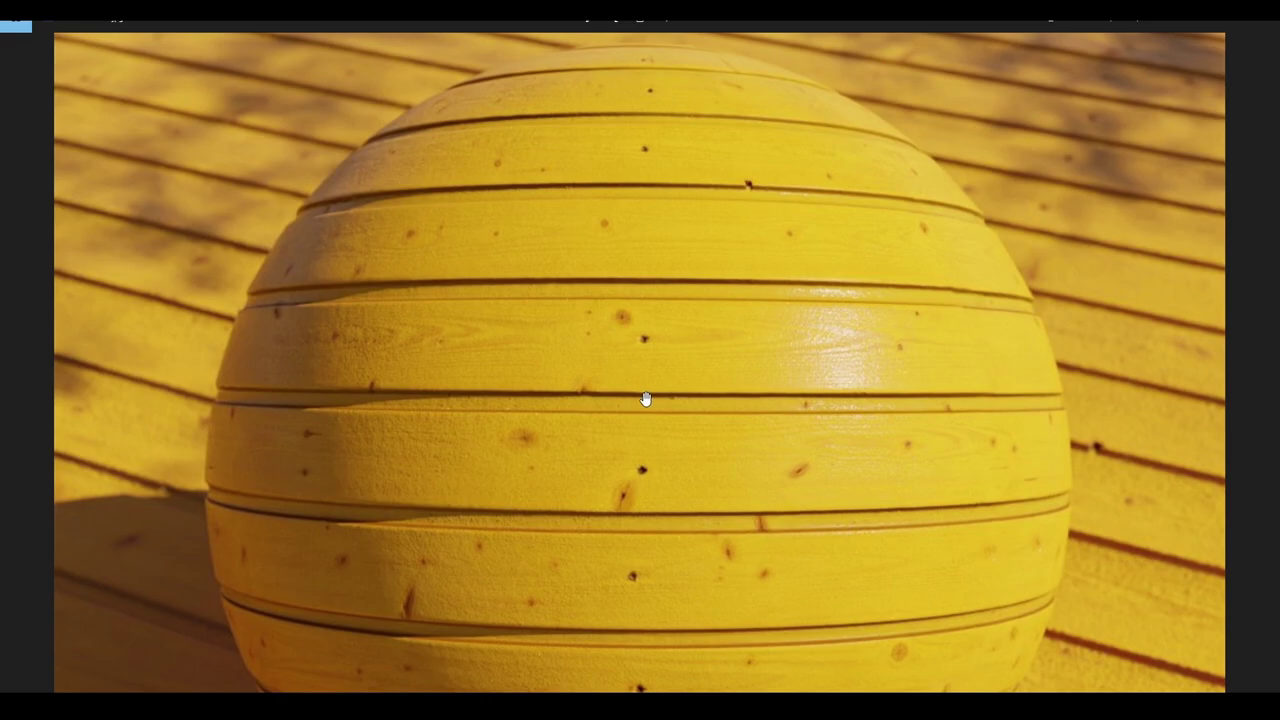
scroll(361, 457, up, 3)
scroll(340, 434, down, 2)
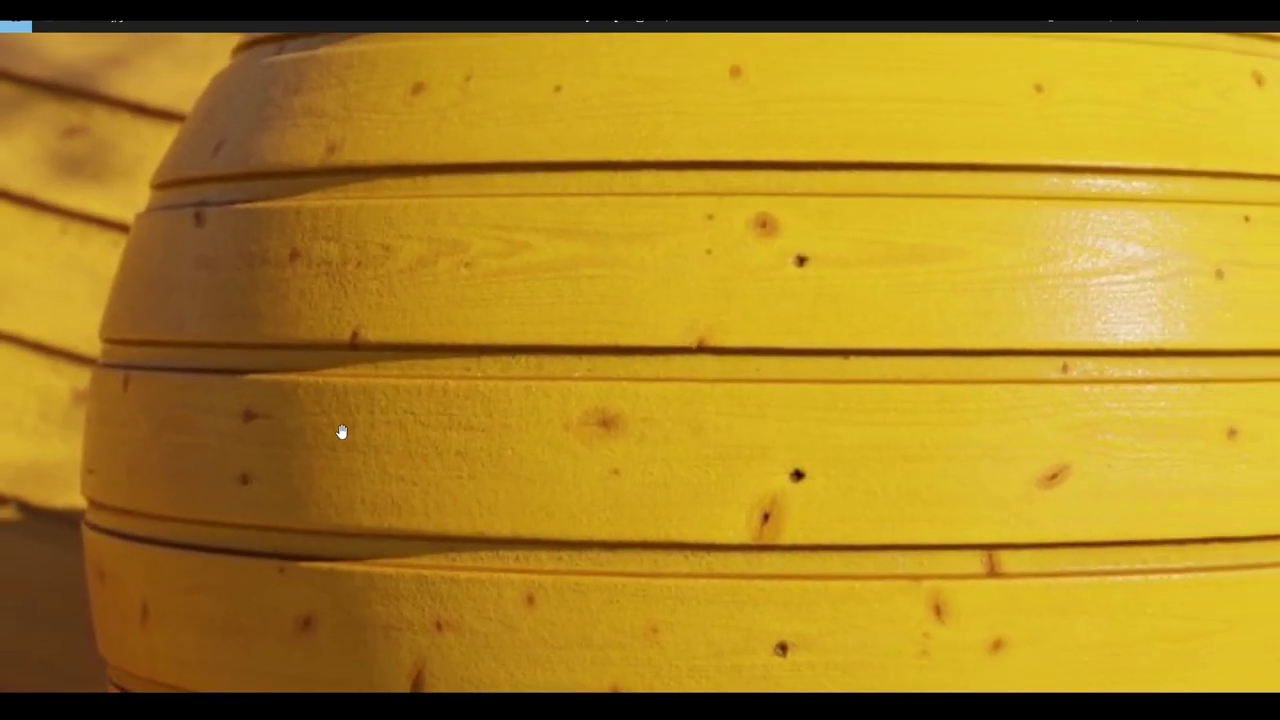
scroll(413, 457, down, 1)
scroll(412, 455, down, 1)
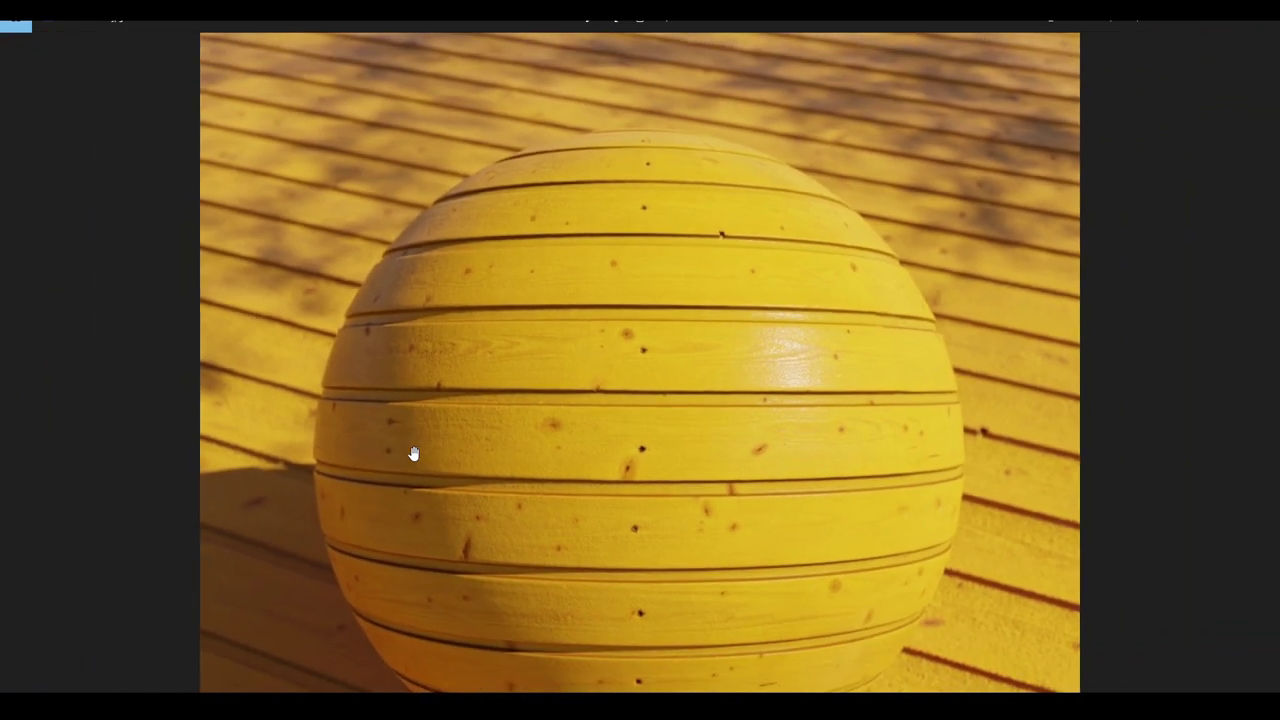
scroll(411, 453, down, 1)
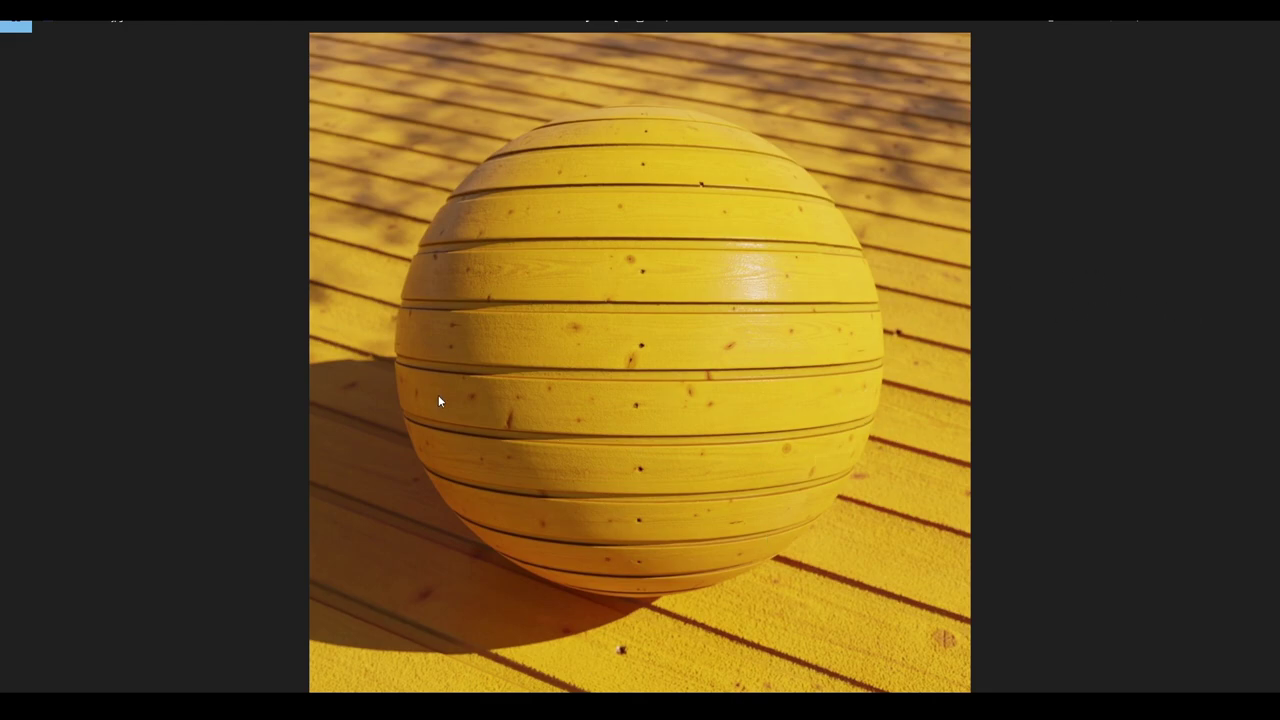
click(1259, 368)
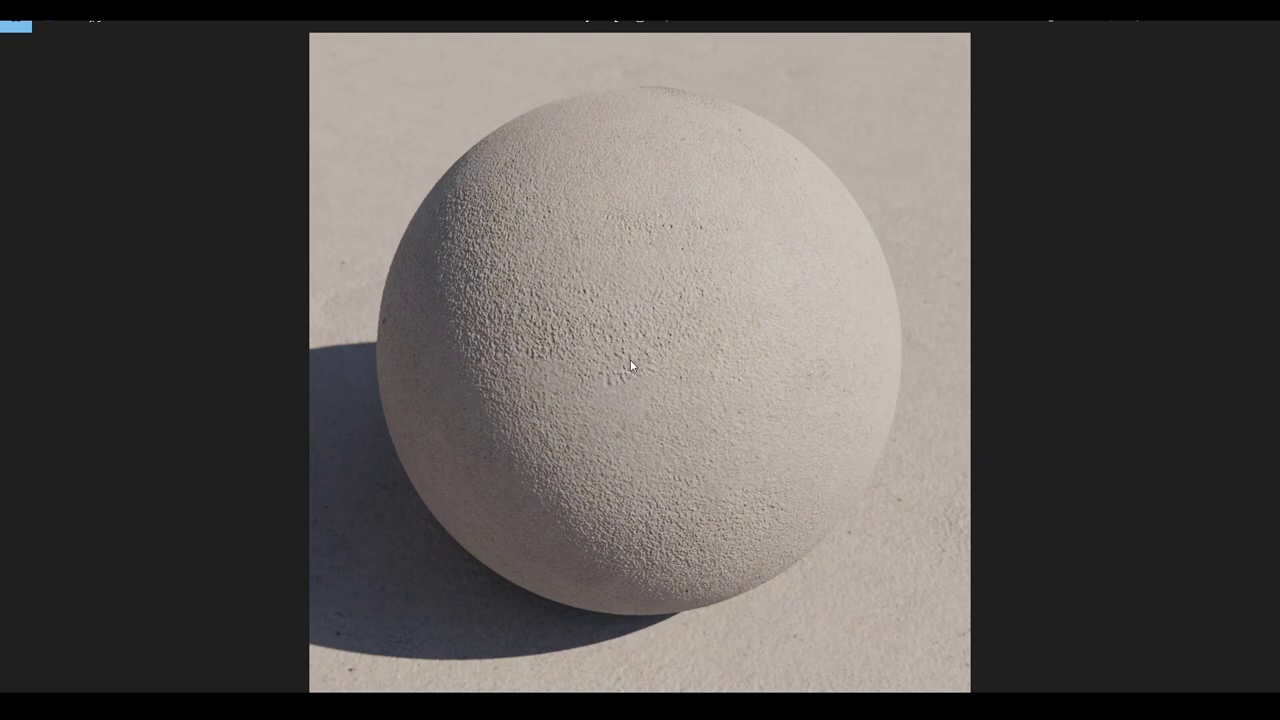
Step: Step past the brick-tile and scalloped shingle spheres to the reddish gravel sphere
click(1260, 364)
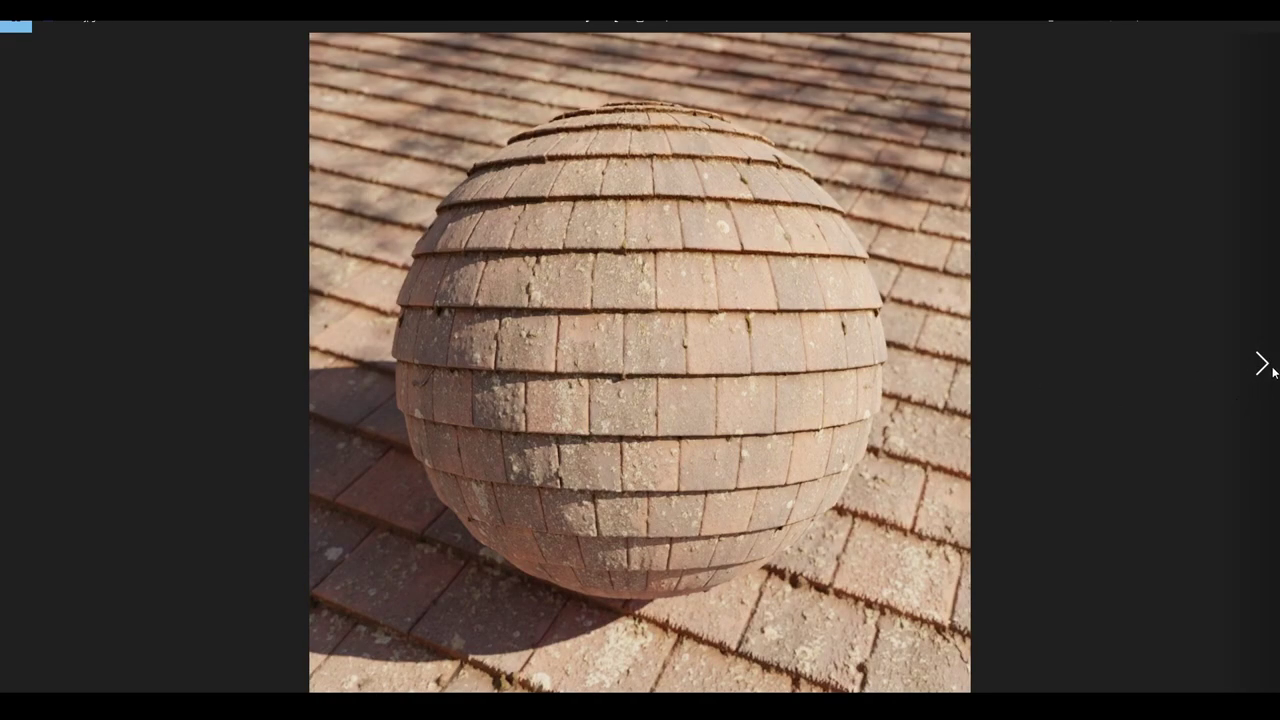
click(1260, 364)
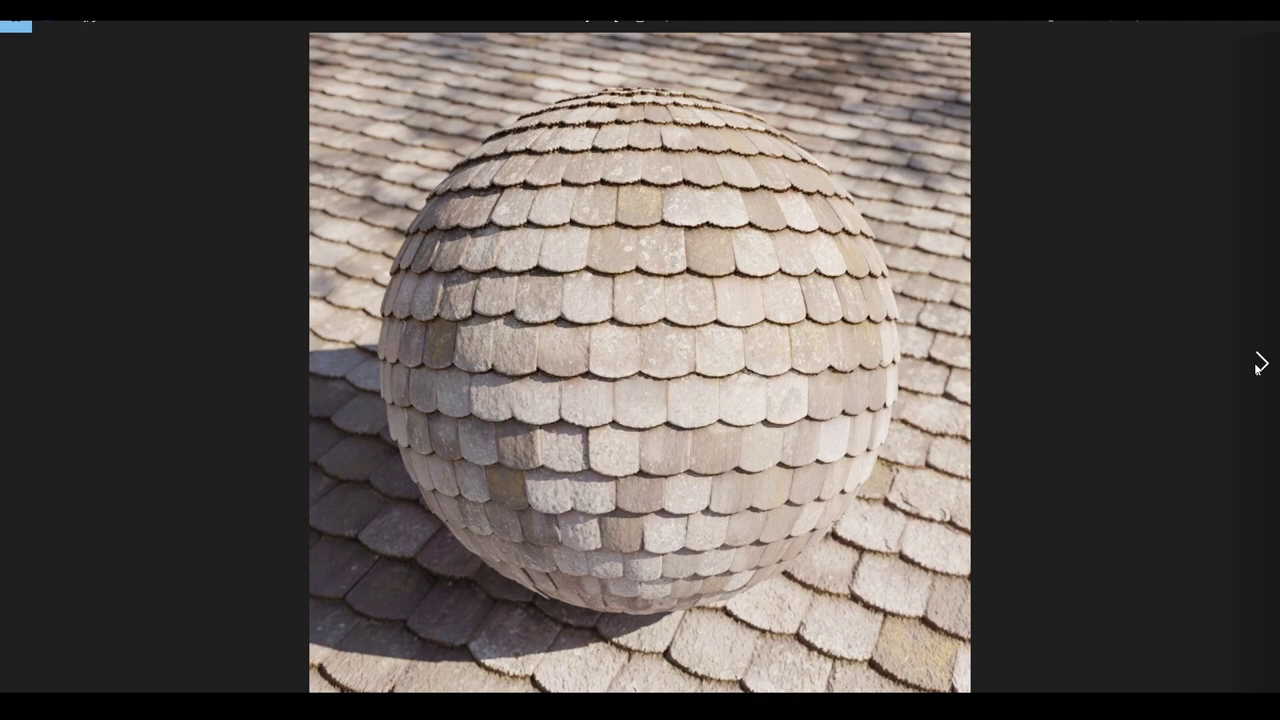
click(1259, 366)
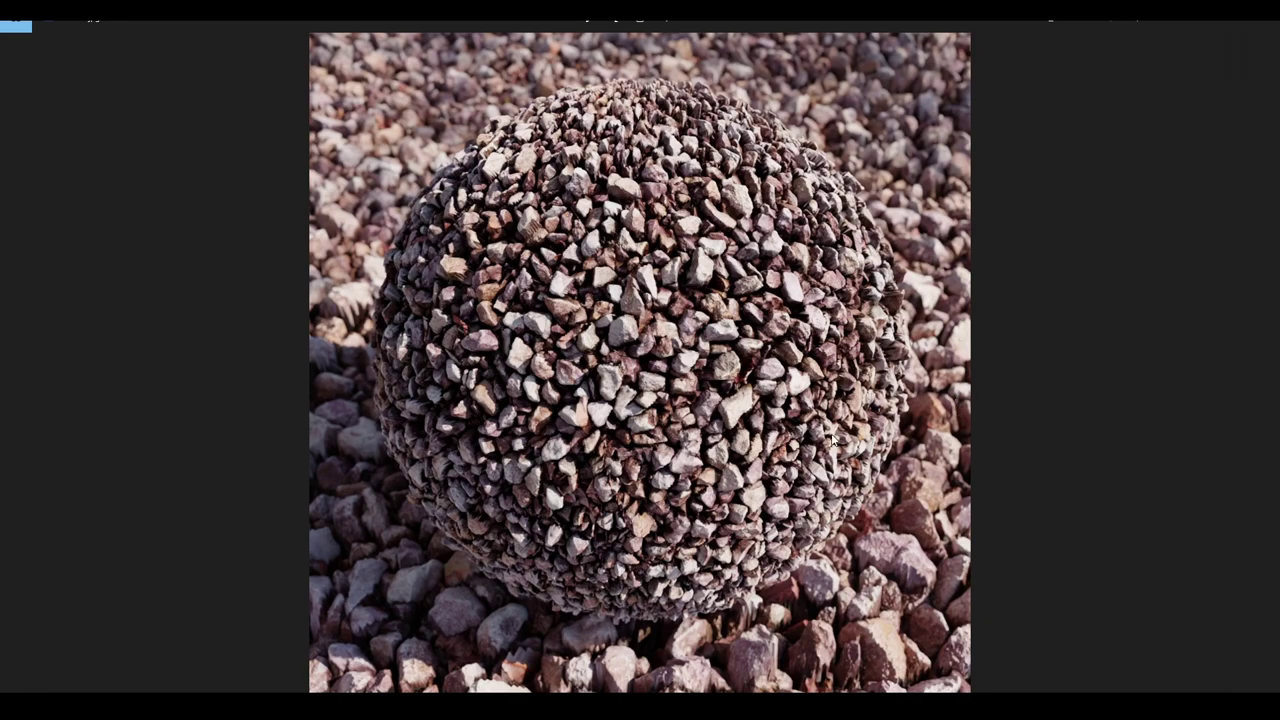
Step: Zoom back out to view the whole gravel sphere in the gallery viewer
scroll(448, 192, up, 1)
scroll(448, 192, up, 2)
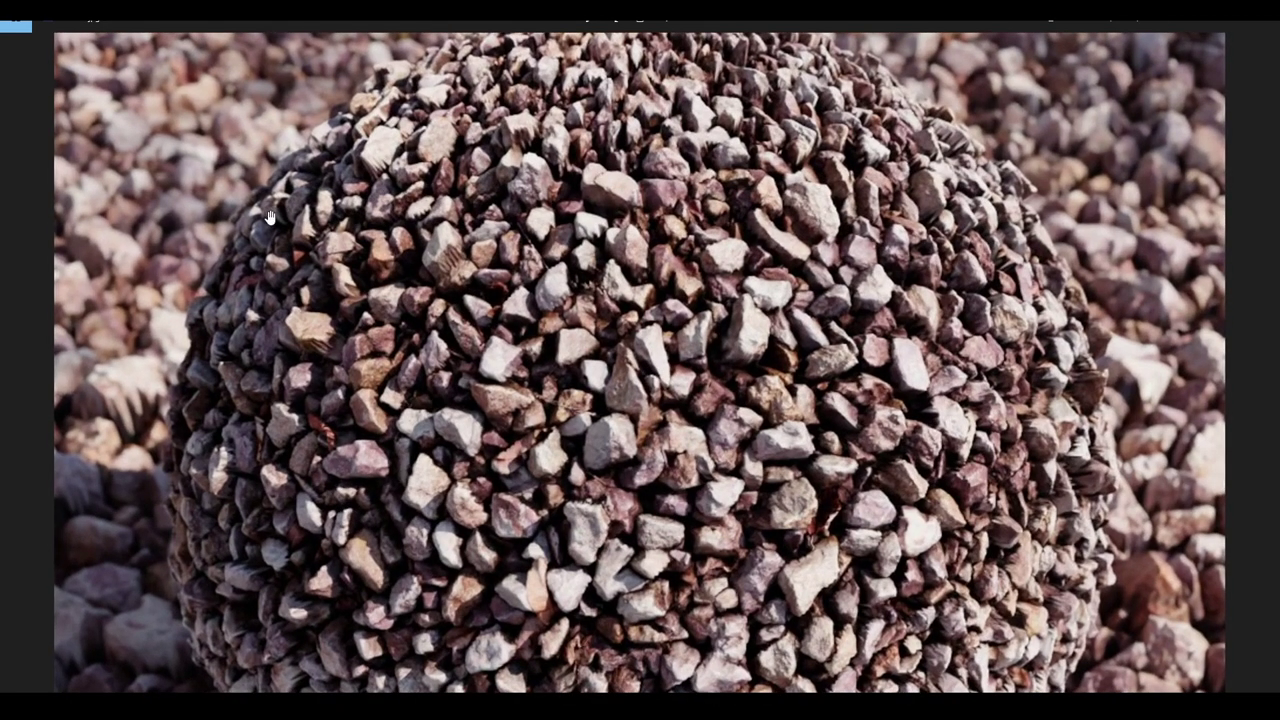
scroll(262, 222, up, 2)
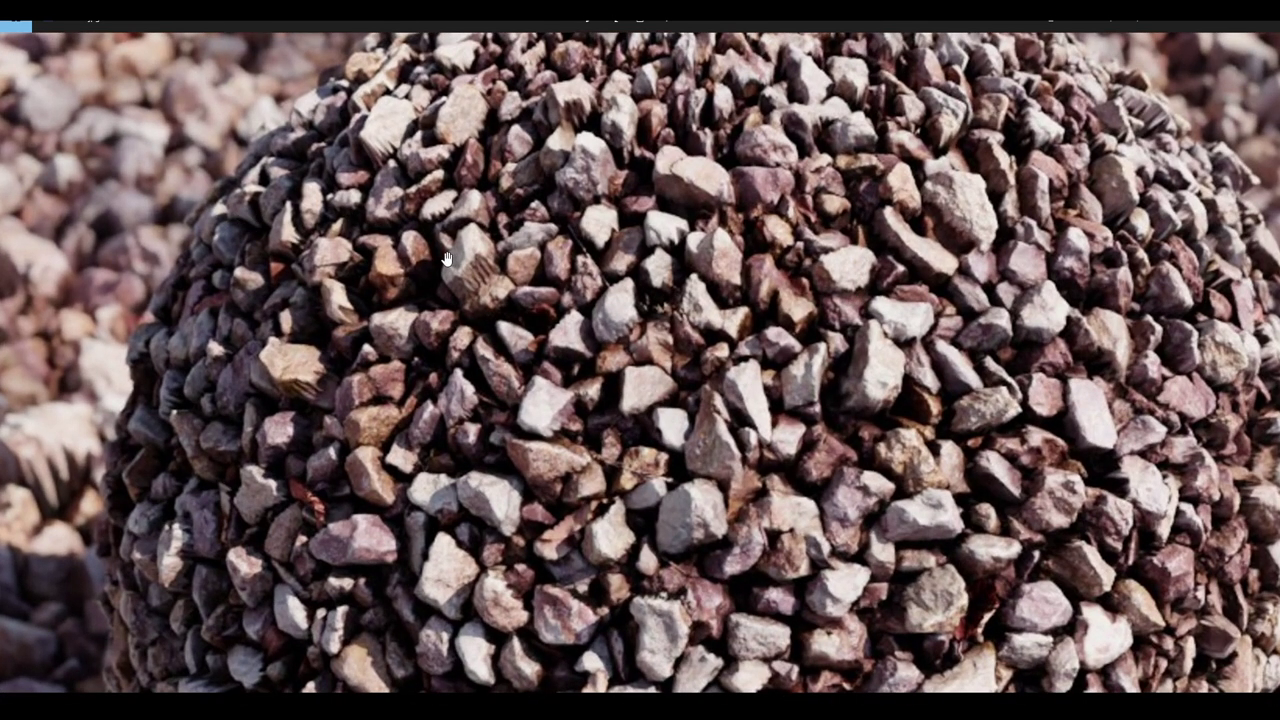
scroll(358, 198, up, 2)
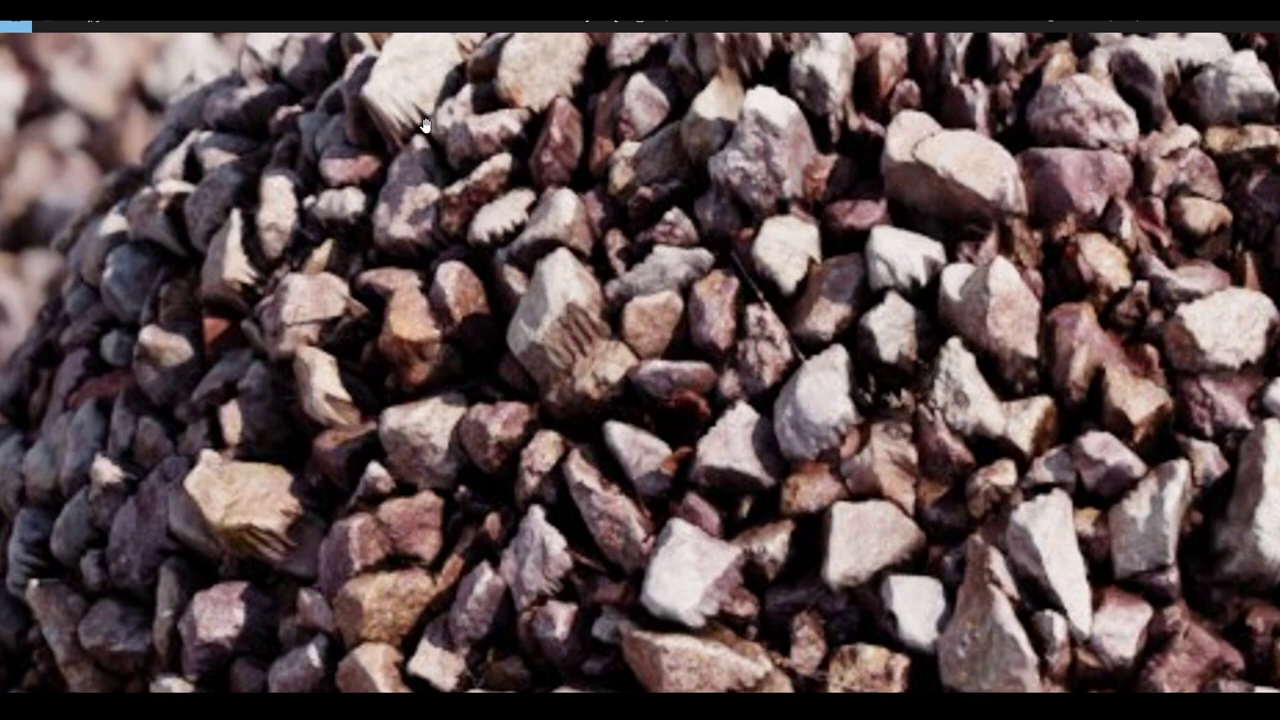
click(290, 546)
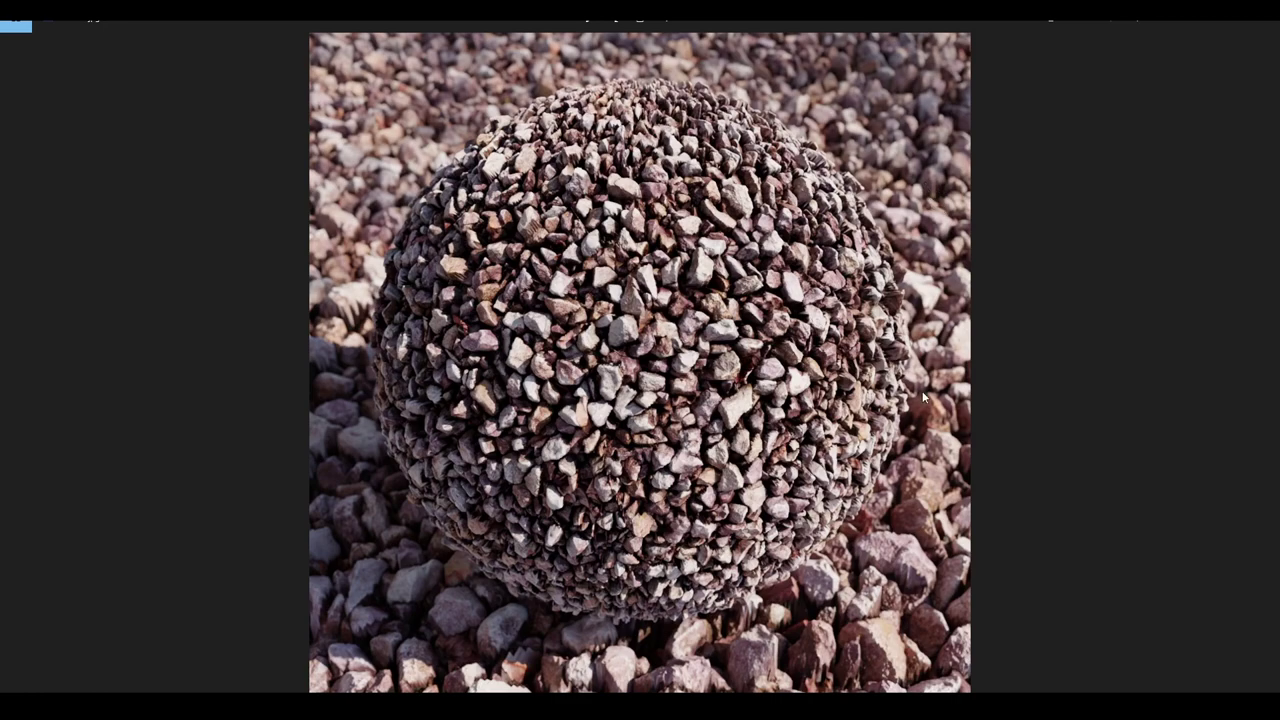
Step: Step through the wooden-log and wooden plank spheres, then close the enlarged image
scroll(910, 640, up, 2)
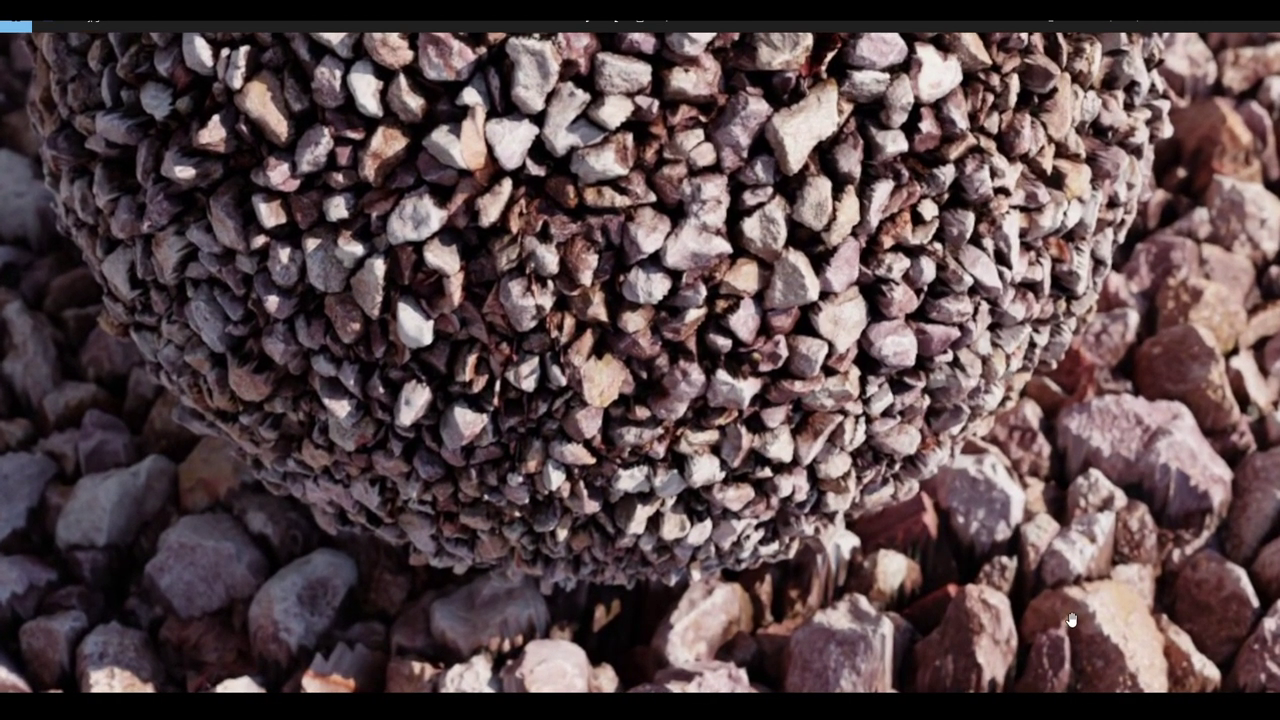
scroll(1000, 600, up, 2)
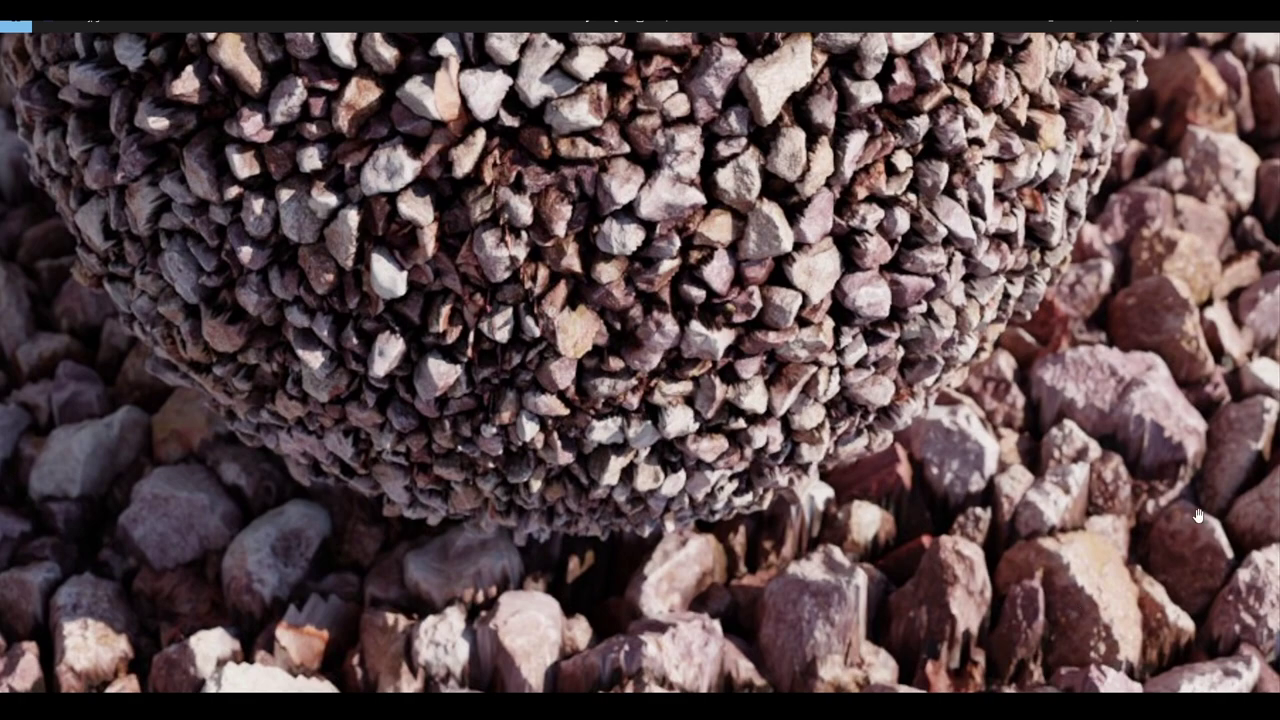
scroll(1130, 590, down, 1)
scroll(1110, 578, down, 3)
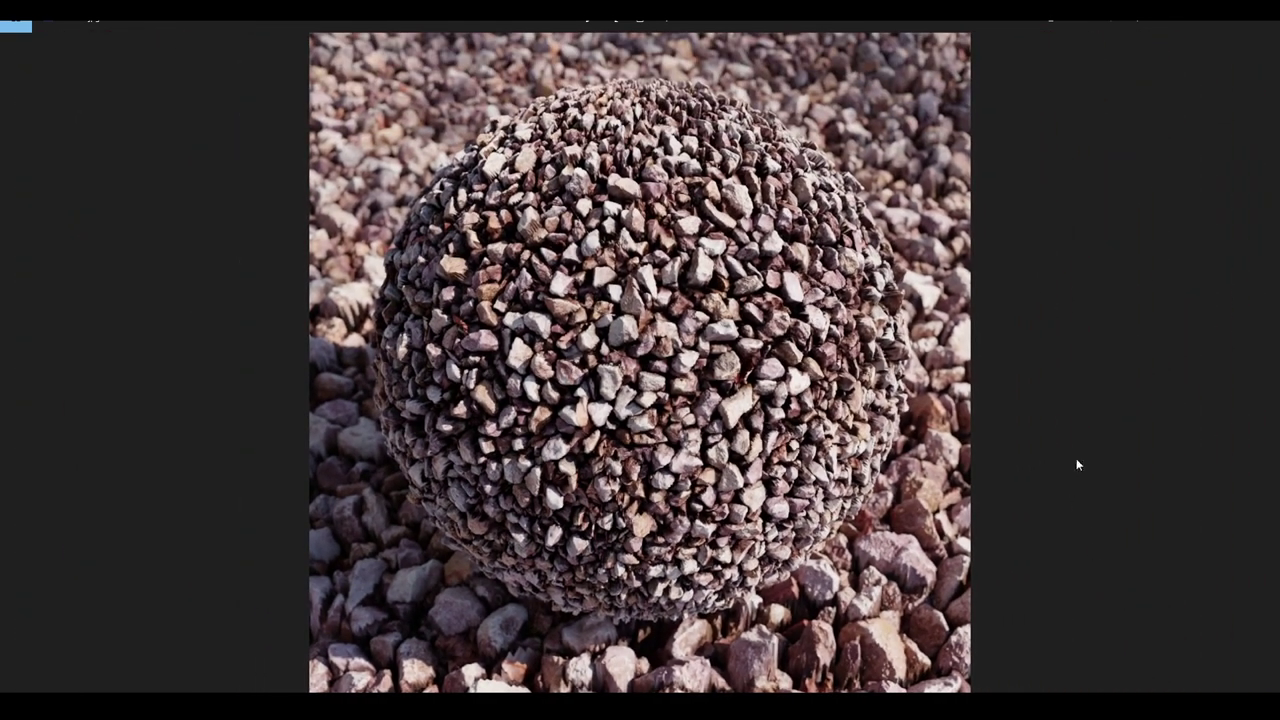
click(1262, 366)
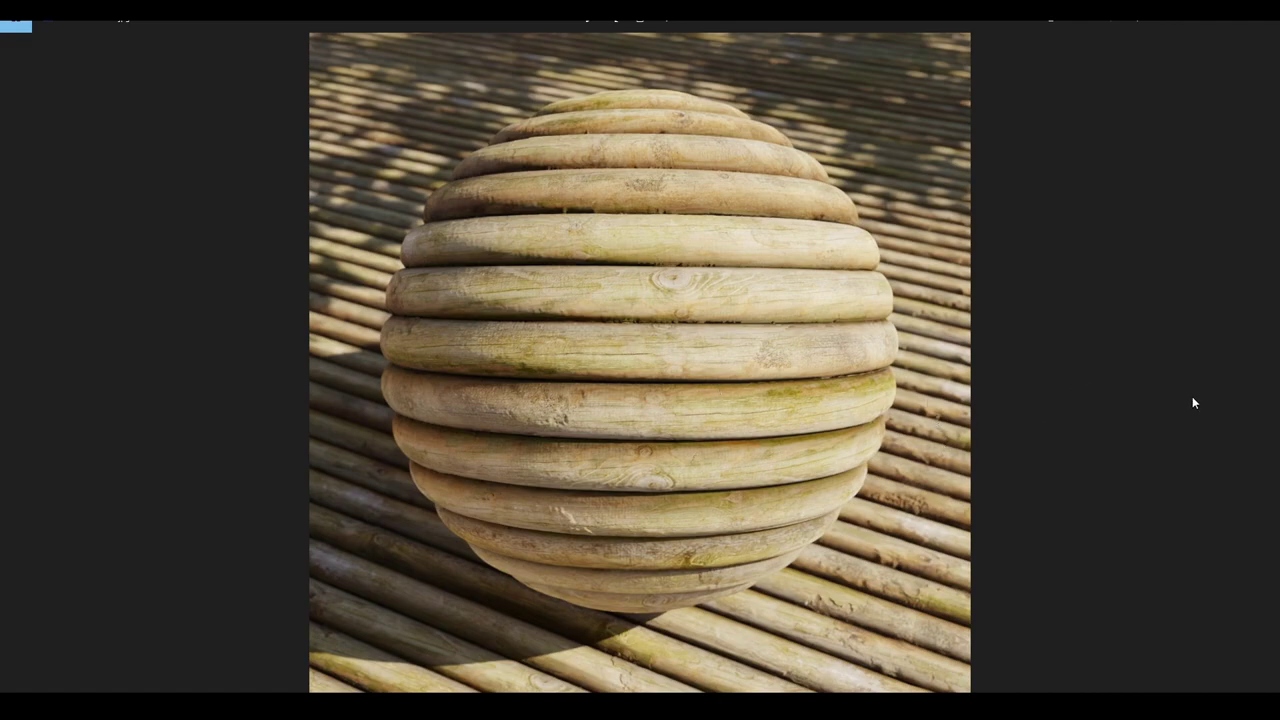
click(1264, 372)
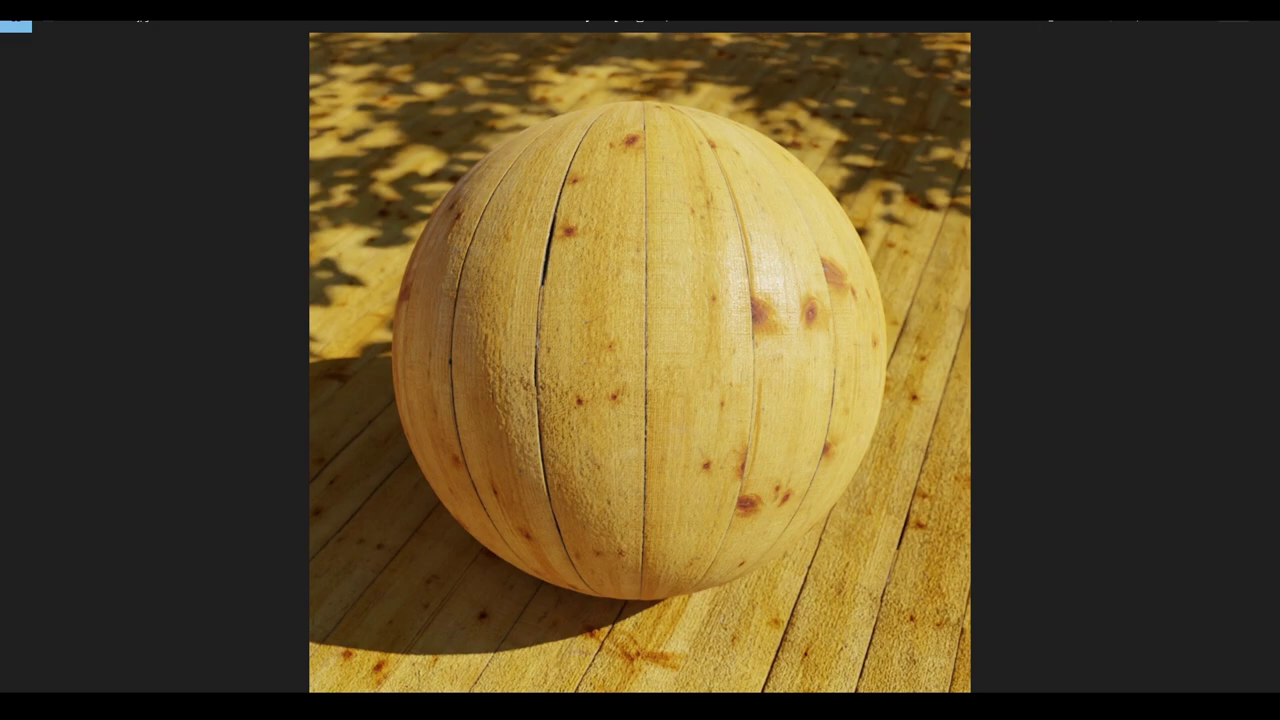
click(1260, 26)
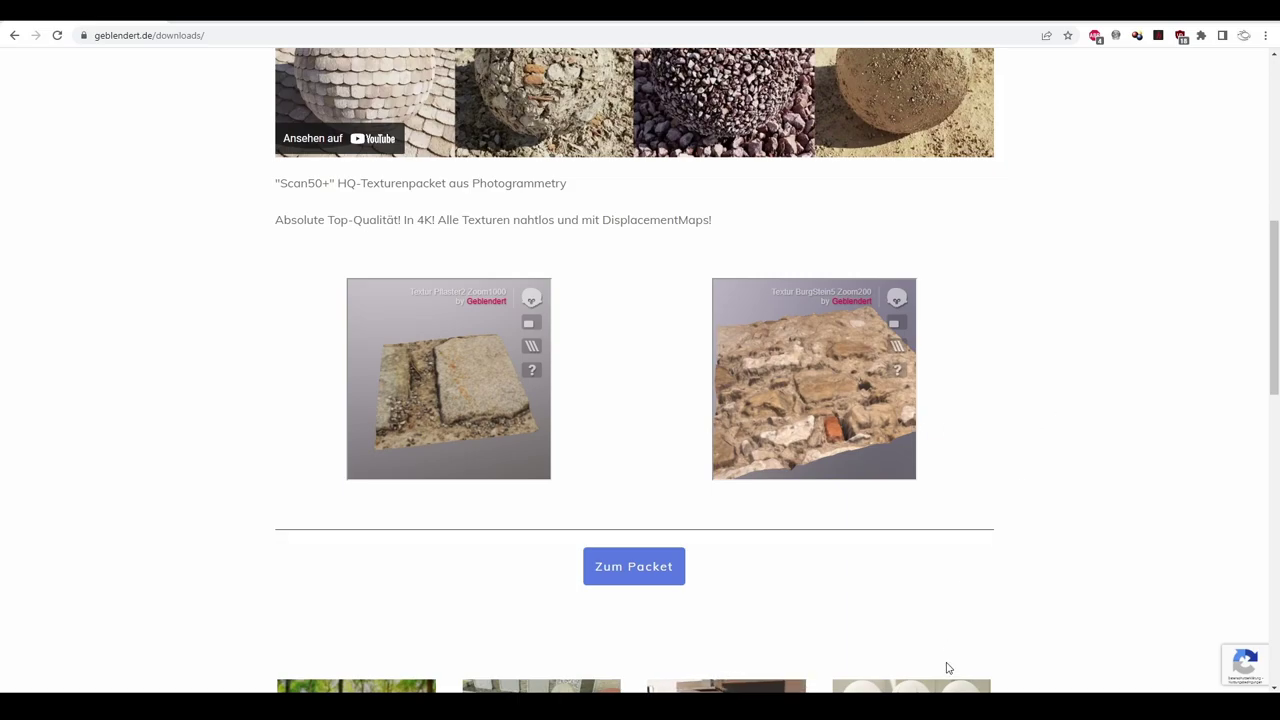
Step: Search Google for 'Polyheaven' and open the Poly Haven homepage result
text(Polyhea)
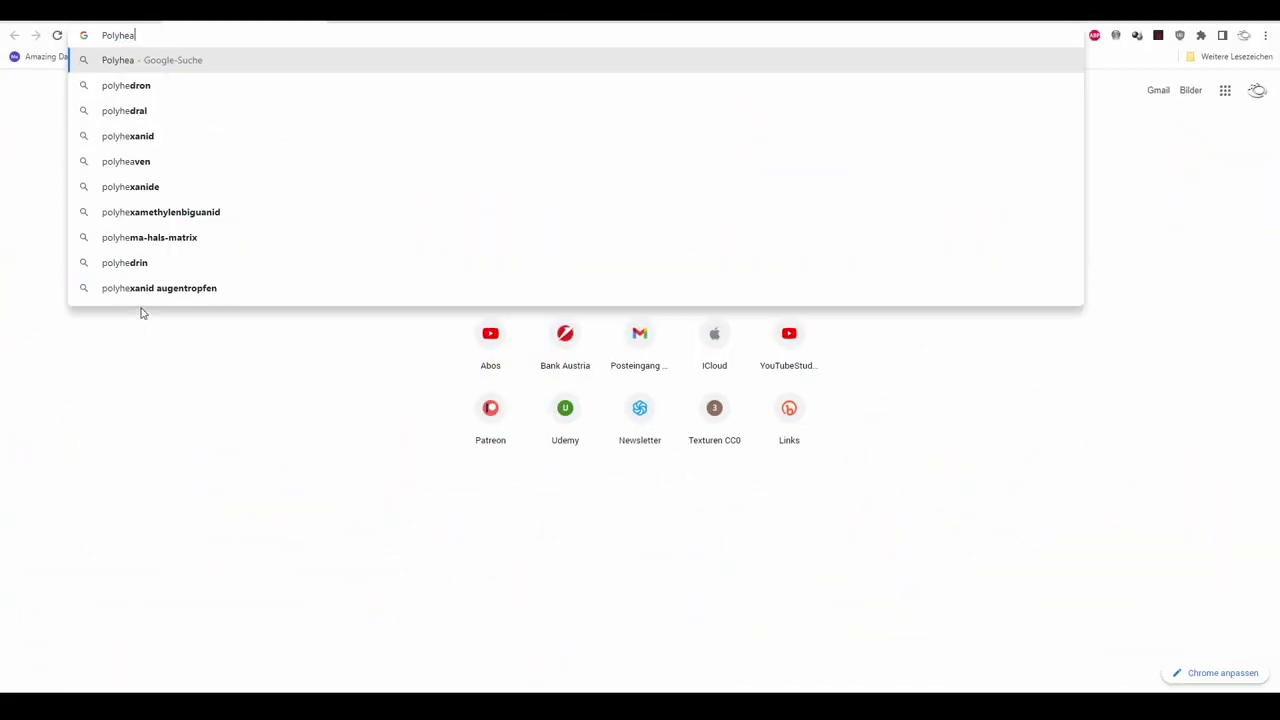
text(ven)
key(Return)
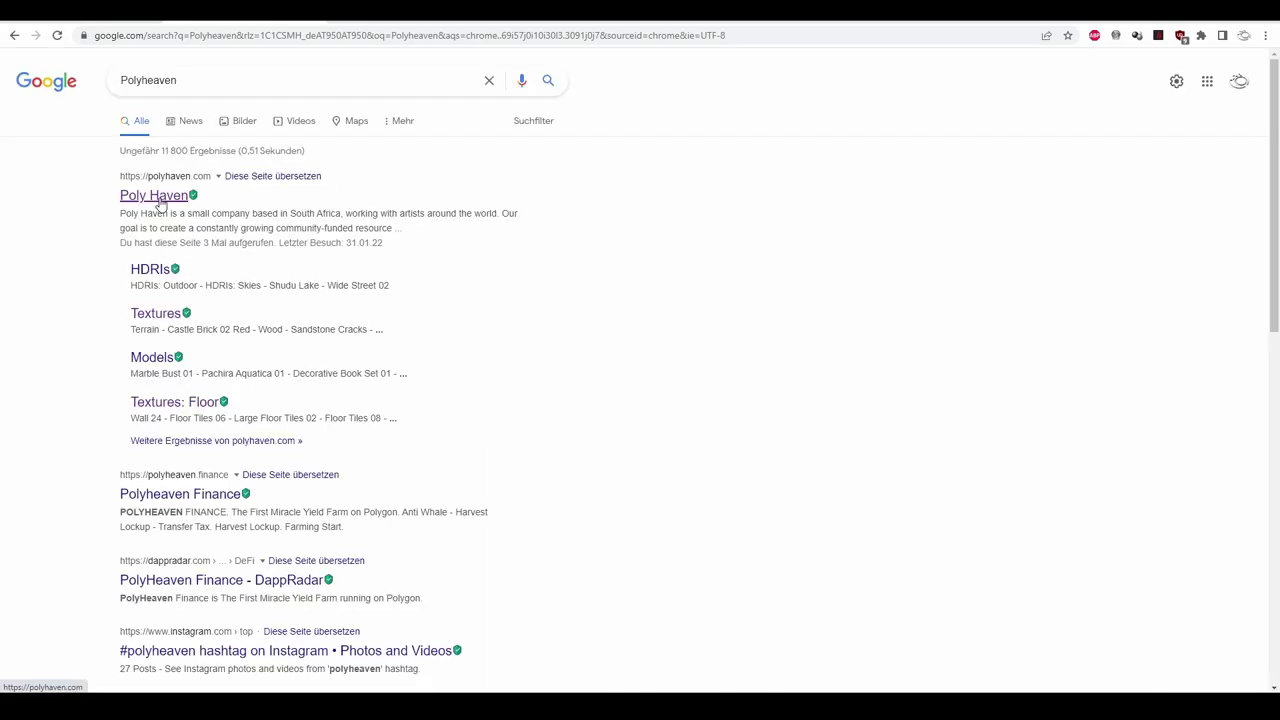
click(157, 200)
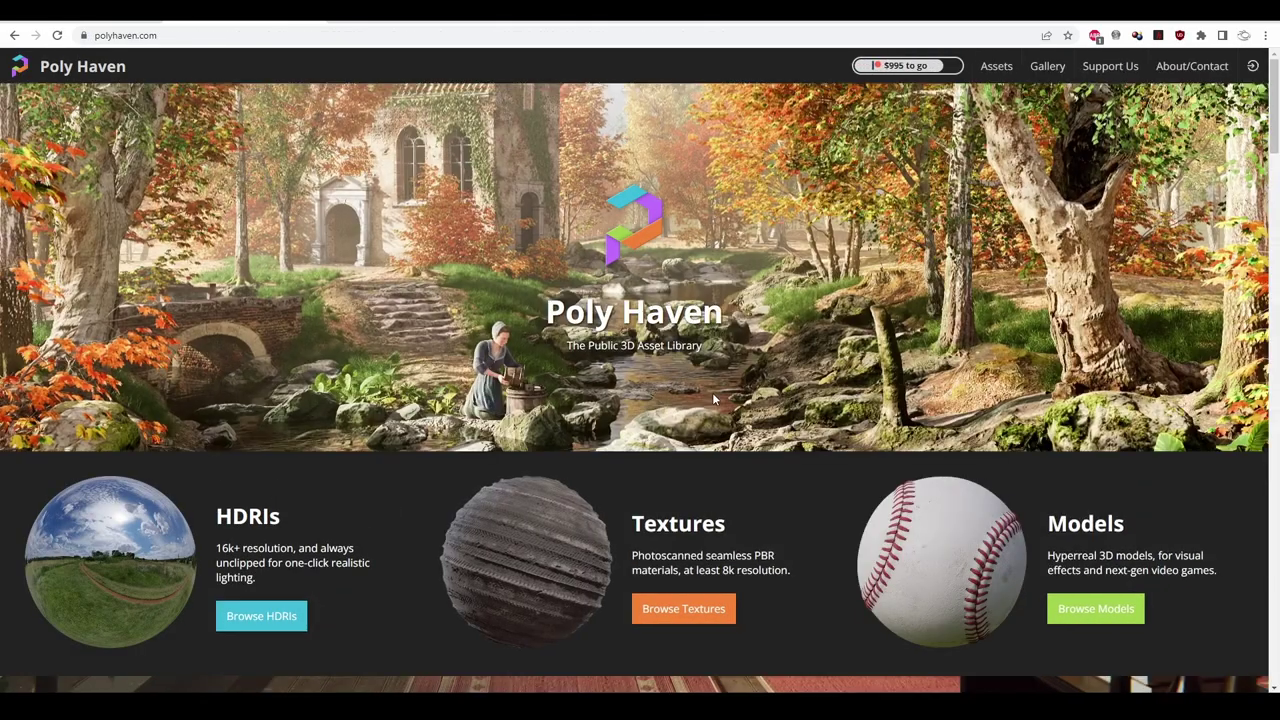
scroll(595, 340, down, 1)
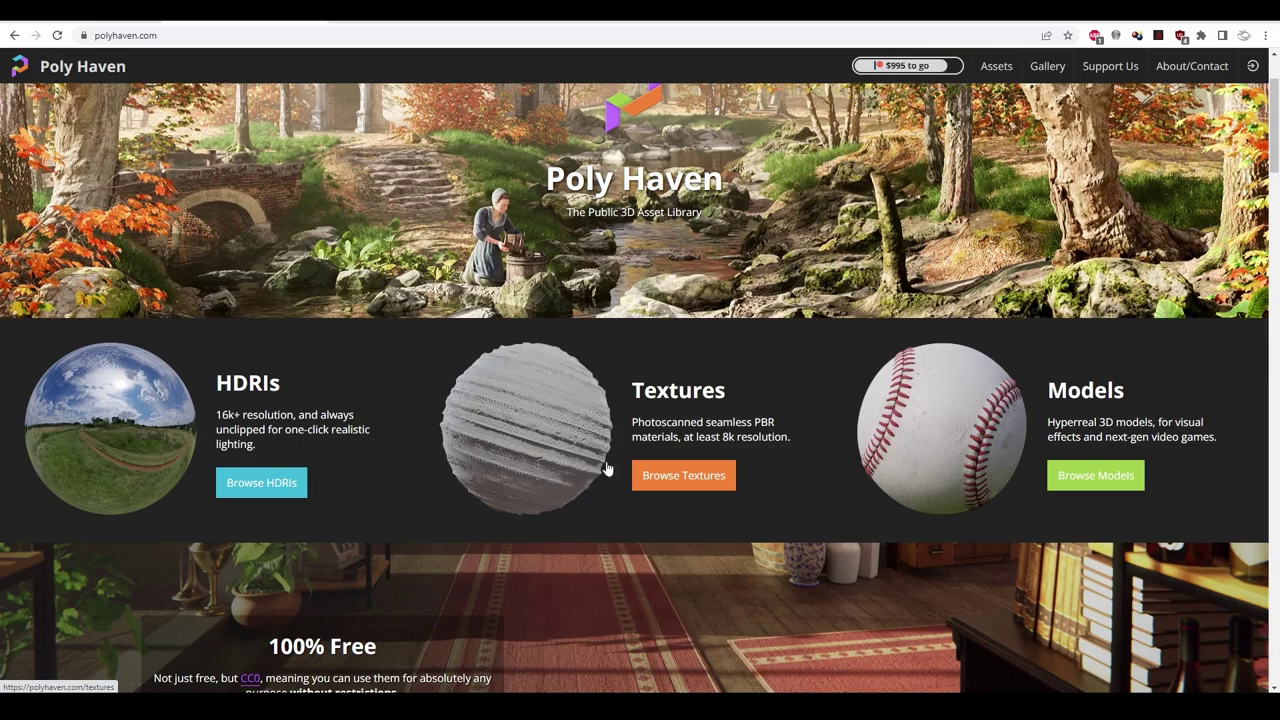
Step: Open Poly Haven's All Textures library and scroll through its 263 texture spheres
click(667, 476)
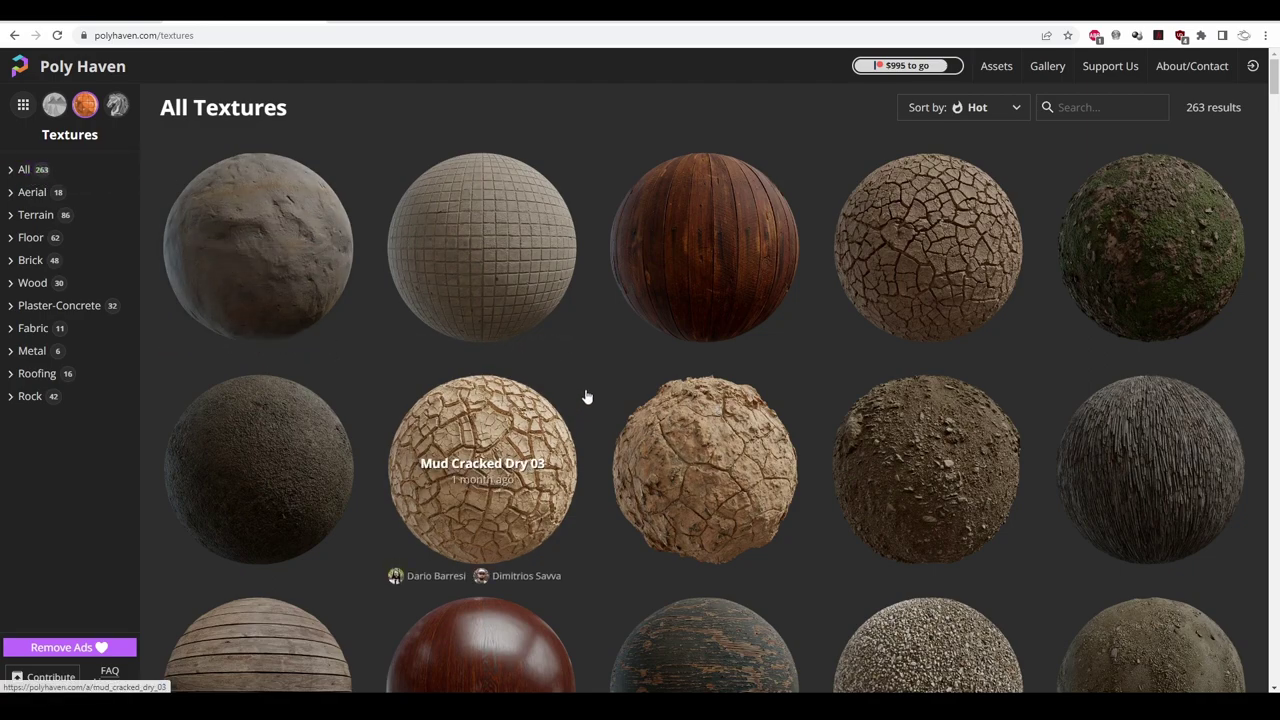
scroll(587, 397, down, 2)
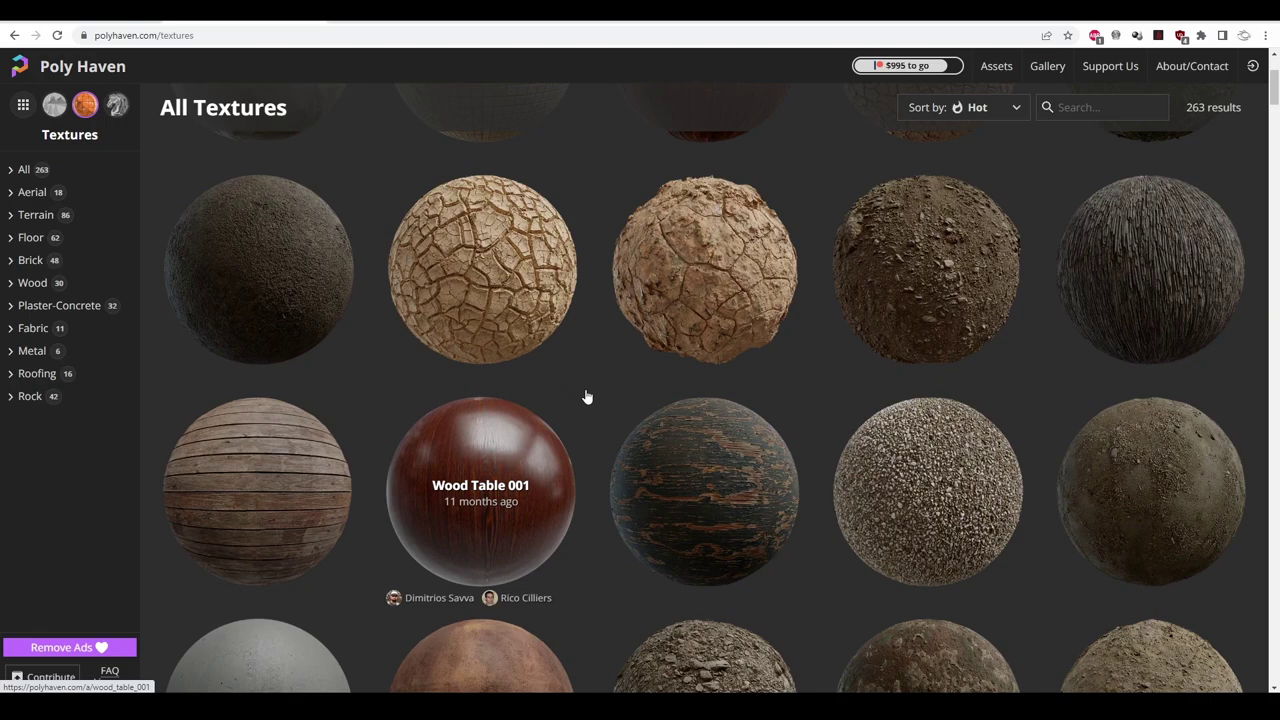
scroll(587, 397, down, 4)
scroll(587, 397, down, 3)
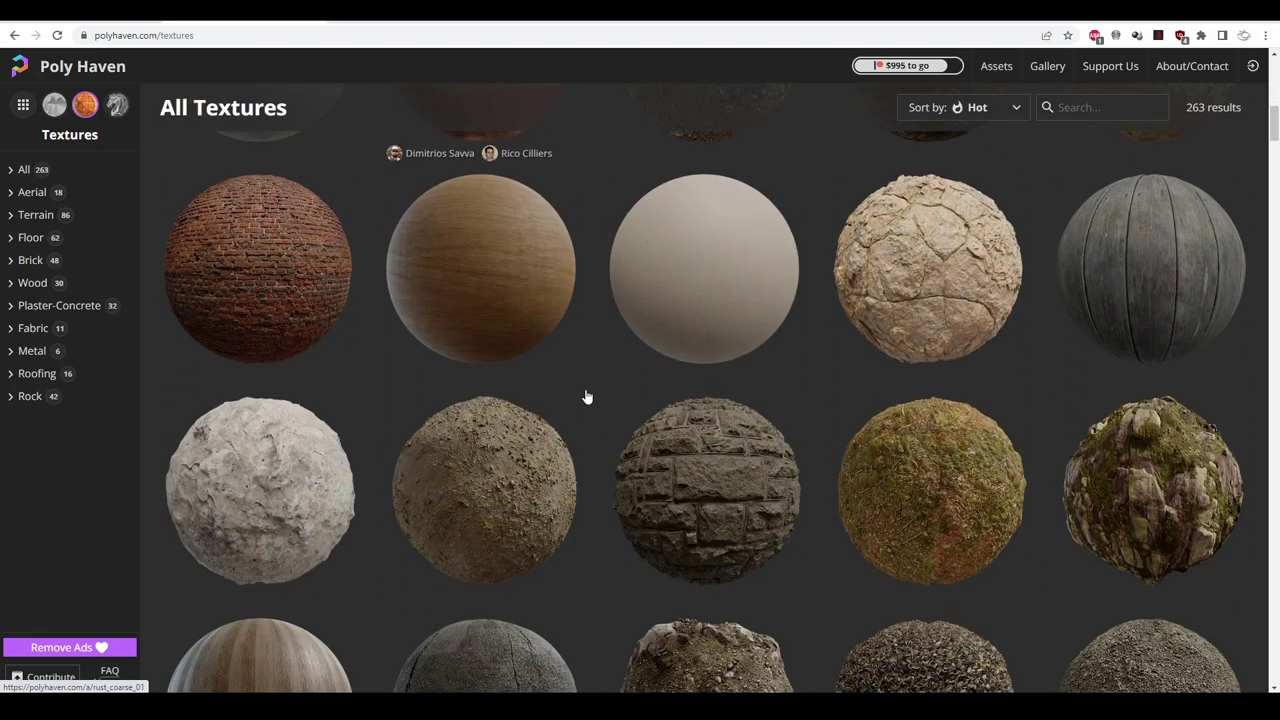
scroll(587, 397, down, 2)
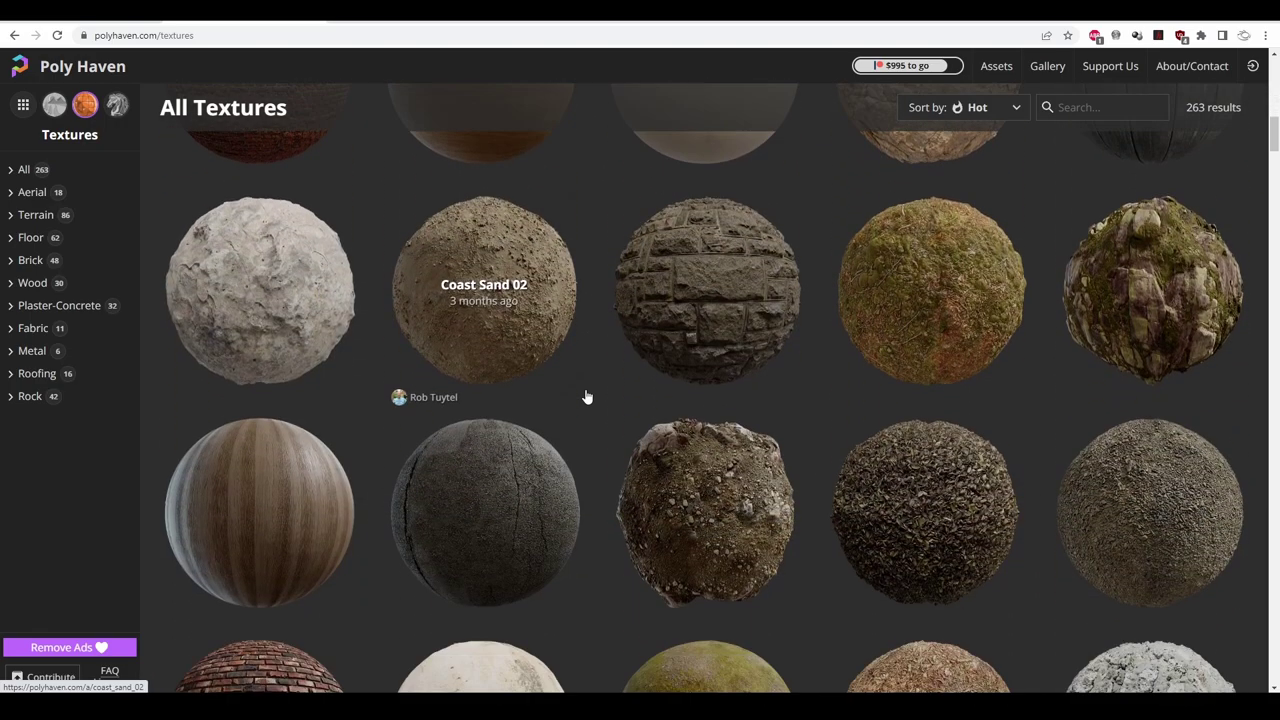
scroll(587, 397, down, 3)
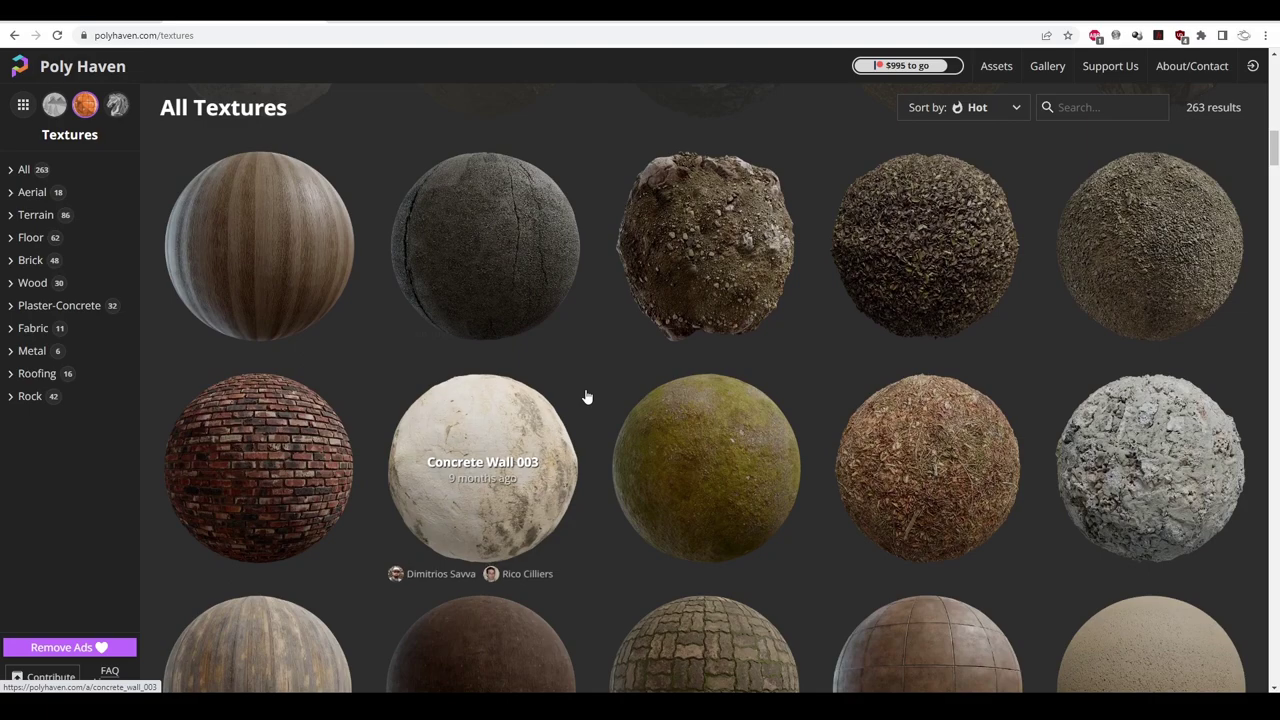
scroll(587, 397, down, 3)
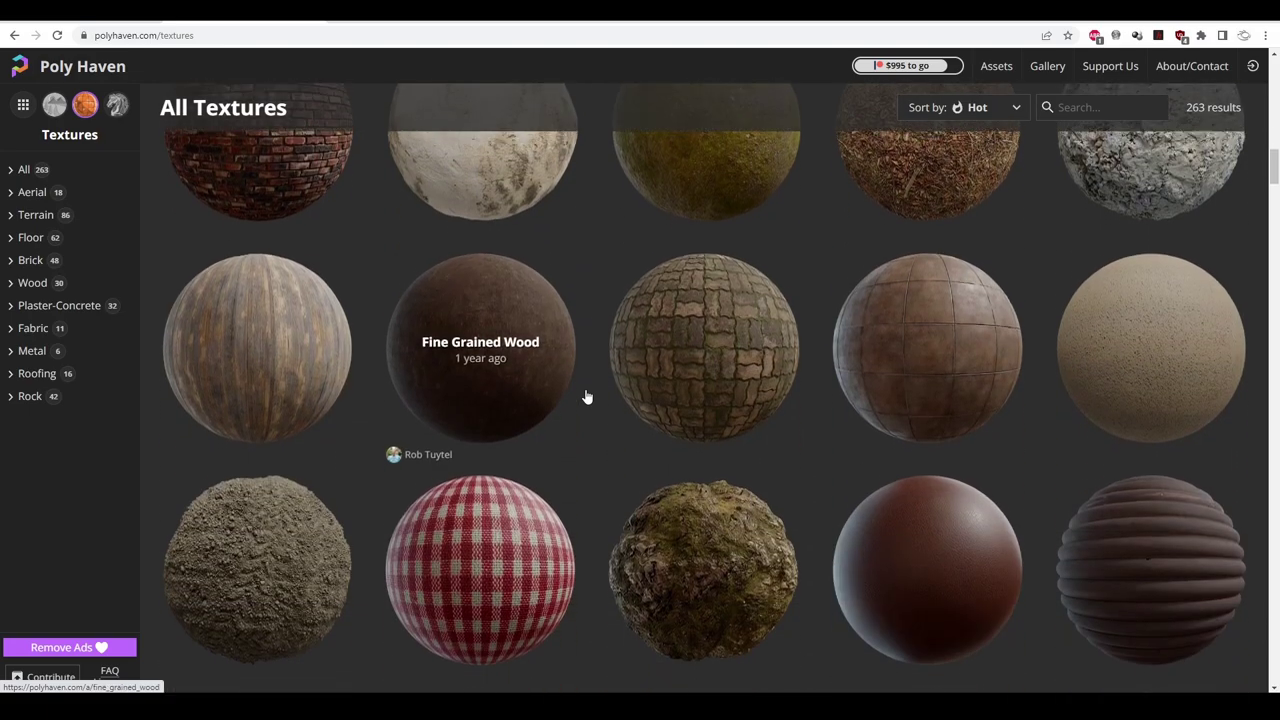
scroll(587, 397, down, 1)
scroll(587, 397, down, 2)
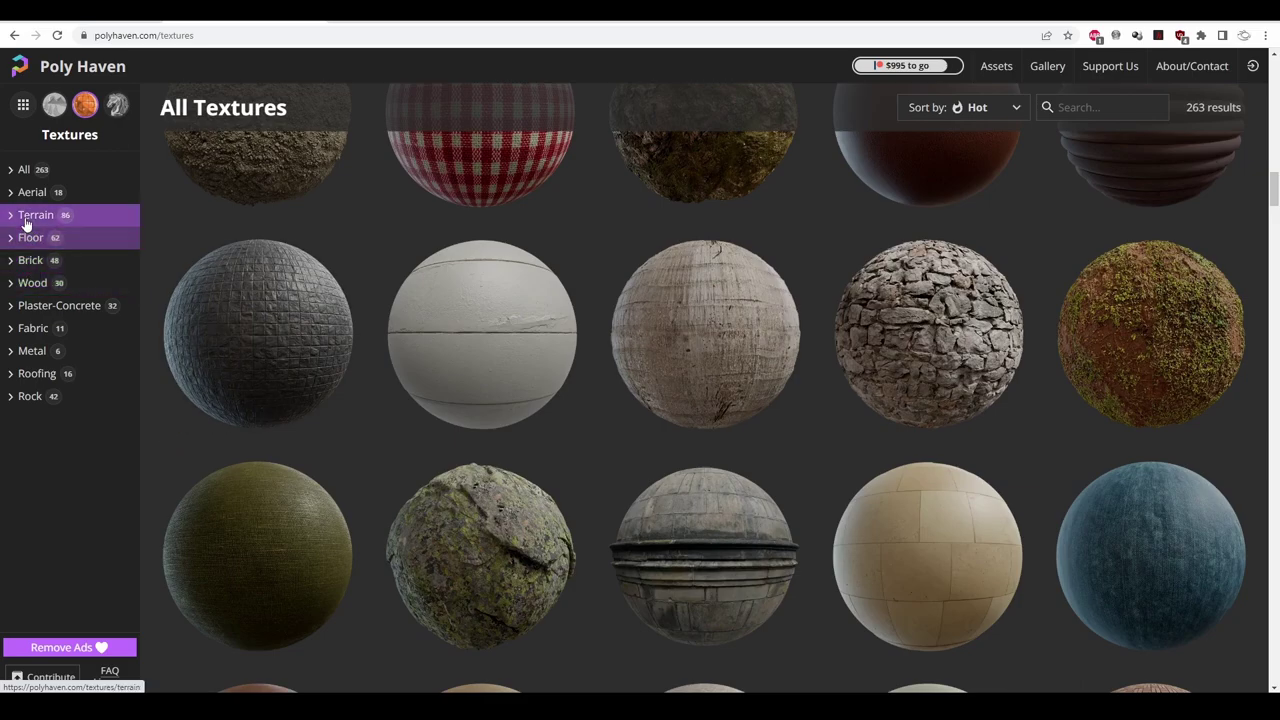
Step: Filter the textures to the Terrain category and scroll through its 86 results
click(30, 216)
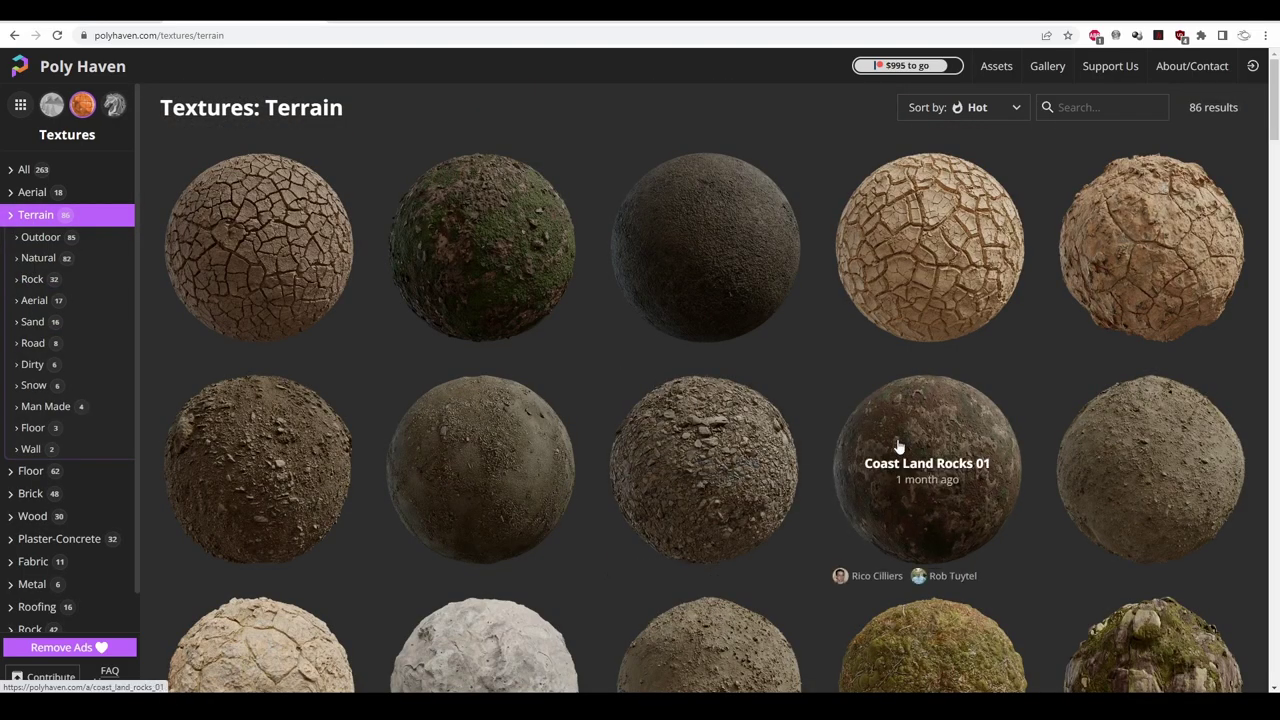
scroll(898, 445, down, 3)
scroll(900, 440, down, 1)
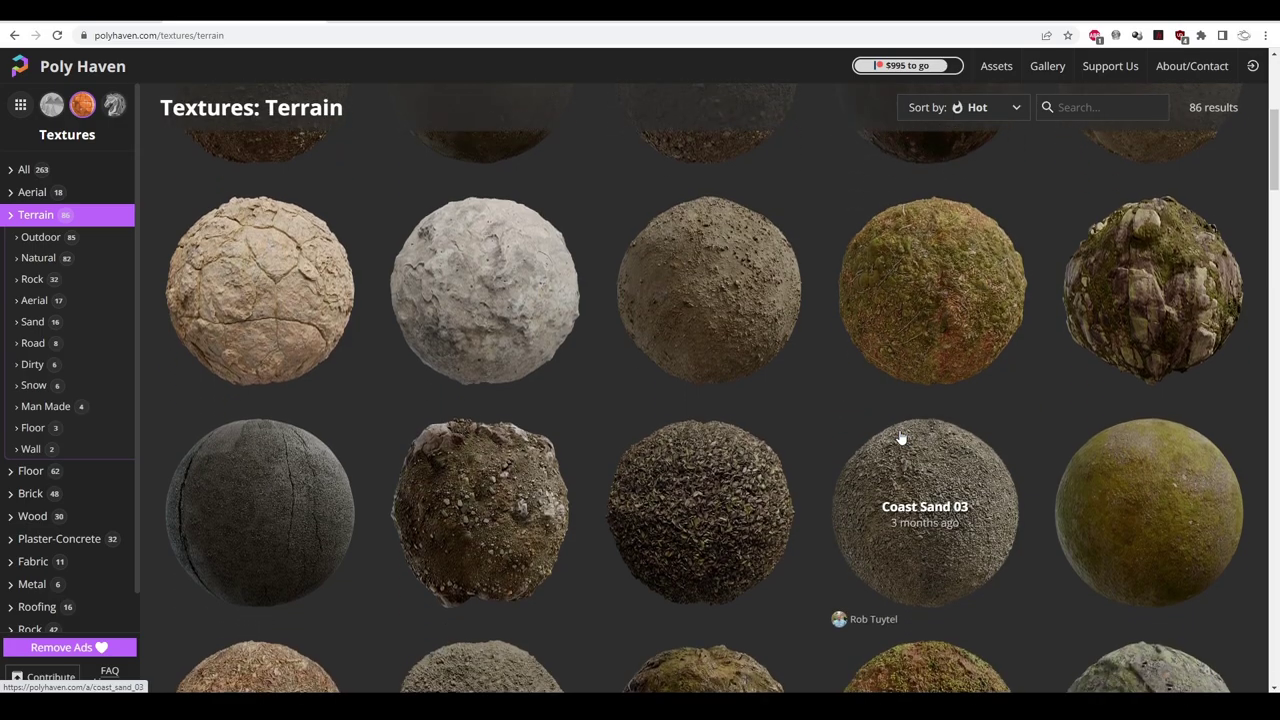
scroll(900, 438, down, 3)
scroll(900, 437, down, 3)
scroll(900, 437, down, 1)
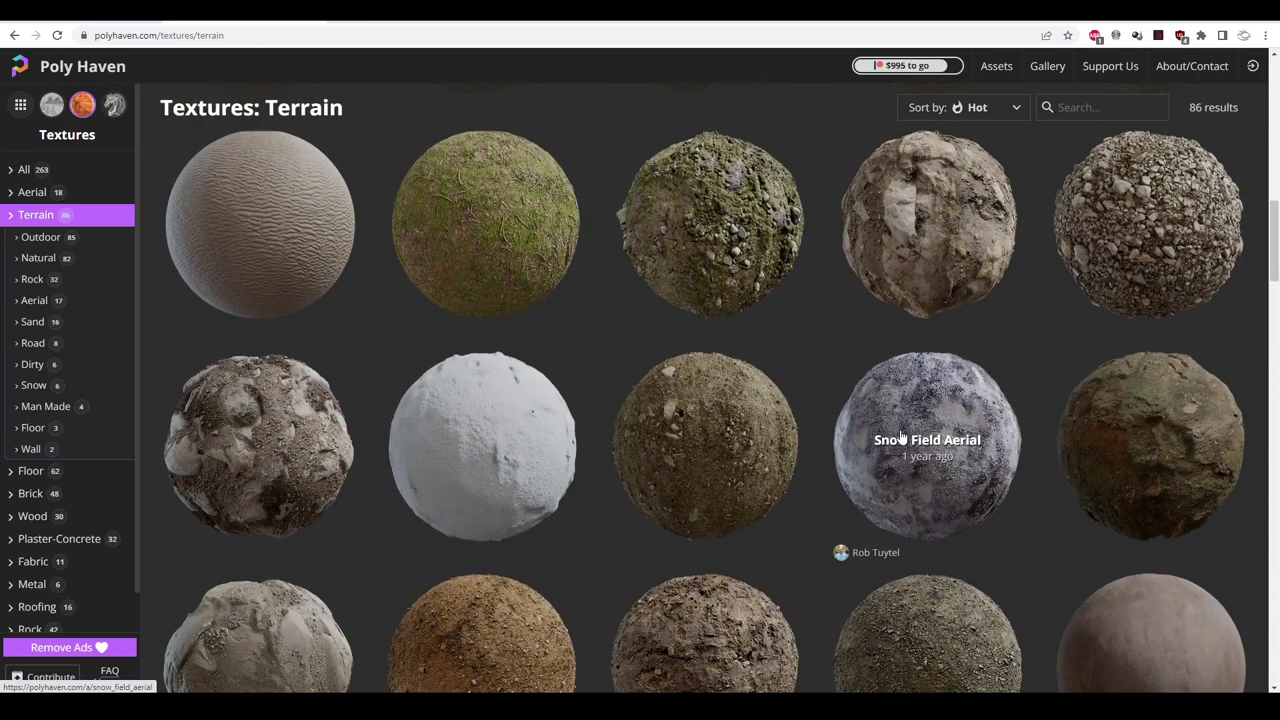
scroll(900, 437, down, 3)
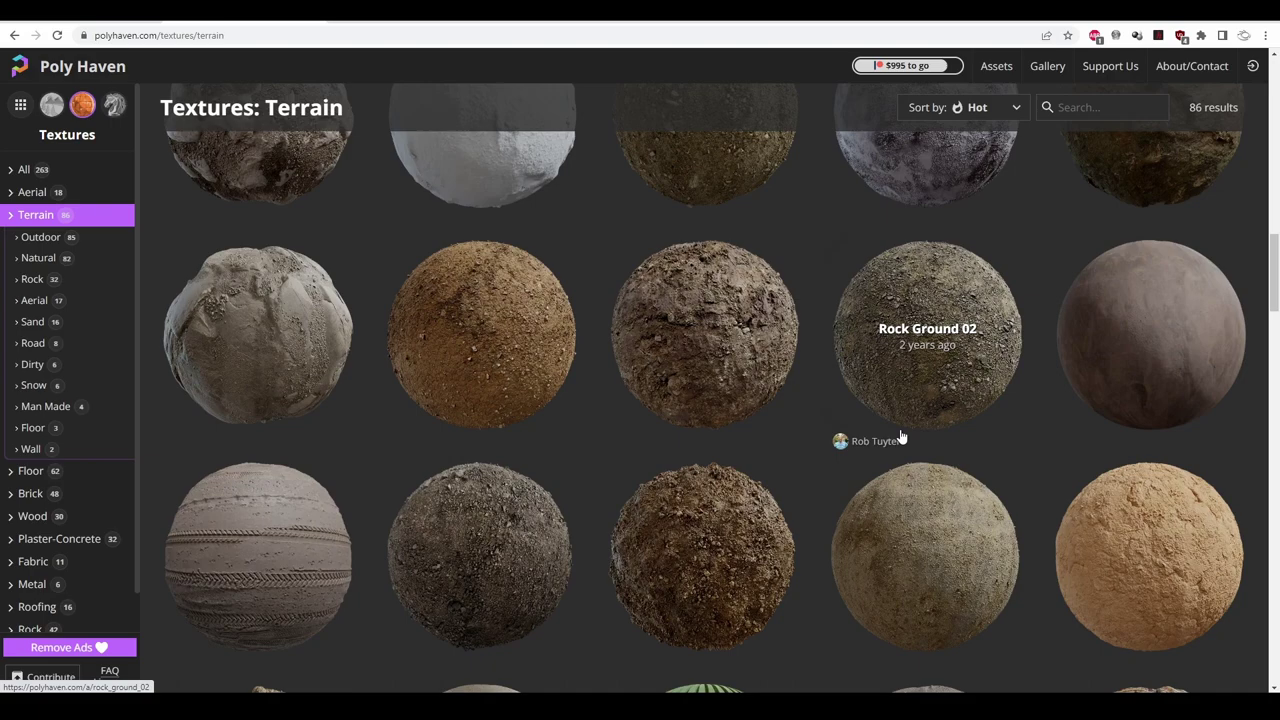
scroll(900, 437, down, 2)
scroll(900, 437, down, 2)
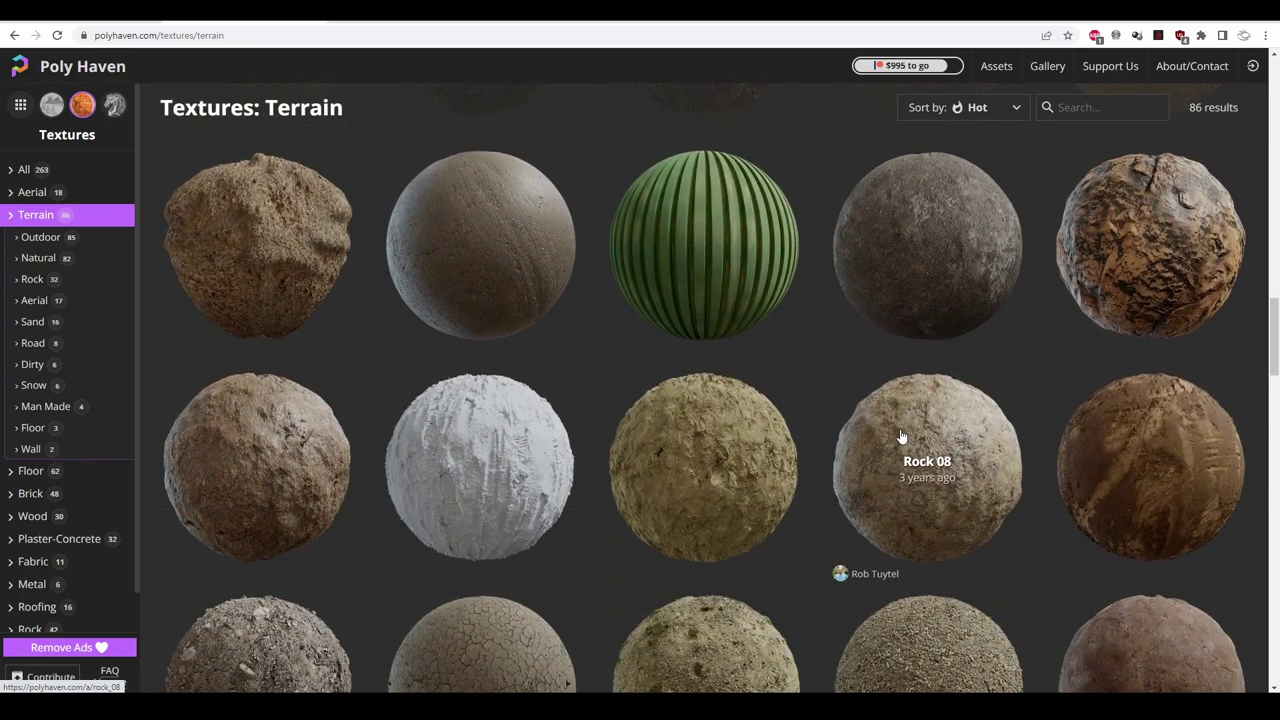
Step: Finish browsing Terrain textures, then narrow them to the Floor subcategory's 3 results
scroll(900, 437, down, 2)
scroll(900, 437, up, 2)
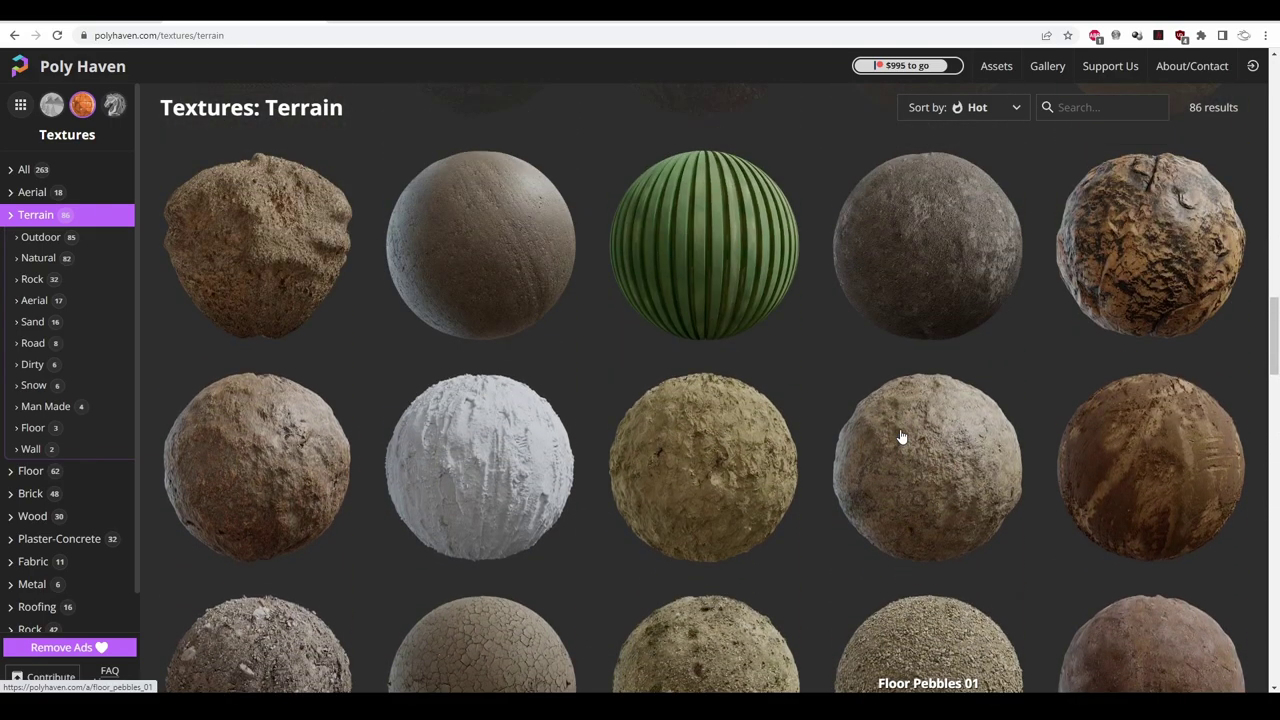
scroll(900, 437, down, 3)
scroll(900, 437, down, 3)
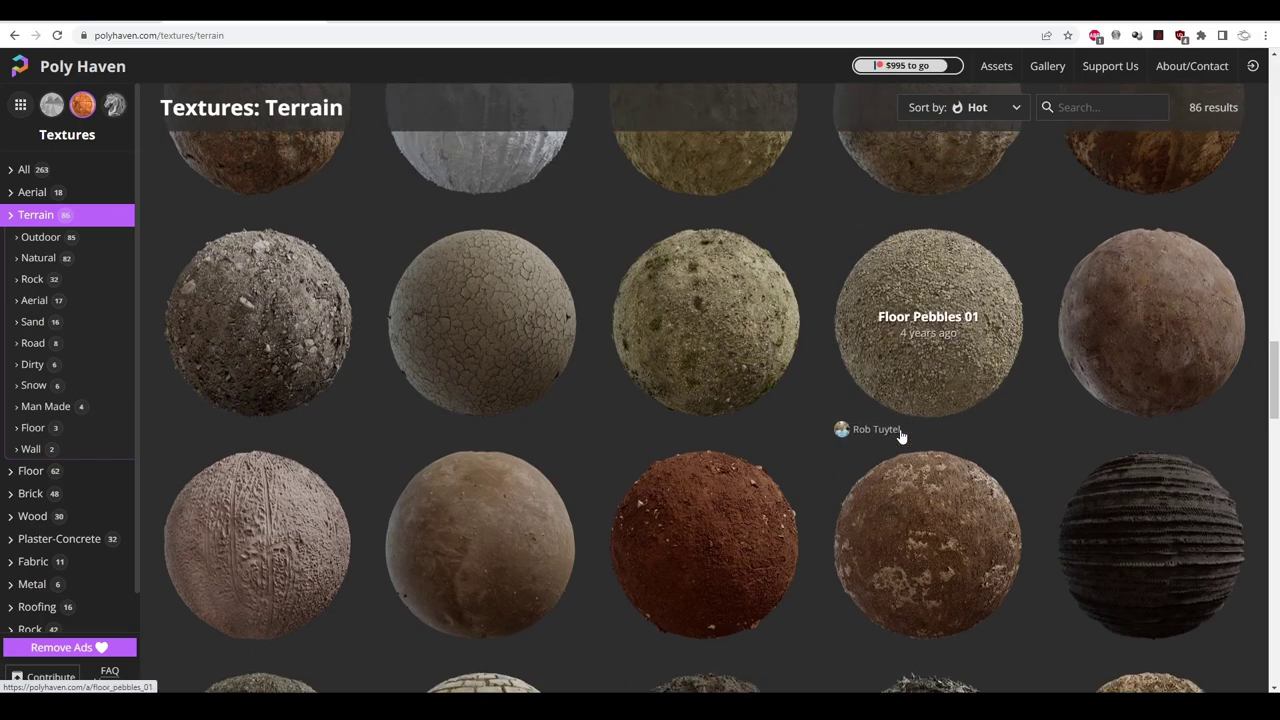
scroll(900, 437, down, 1)
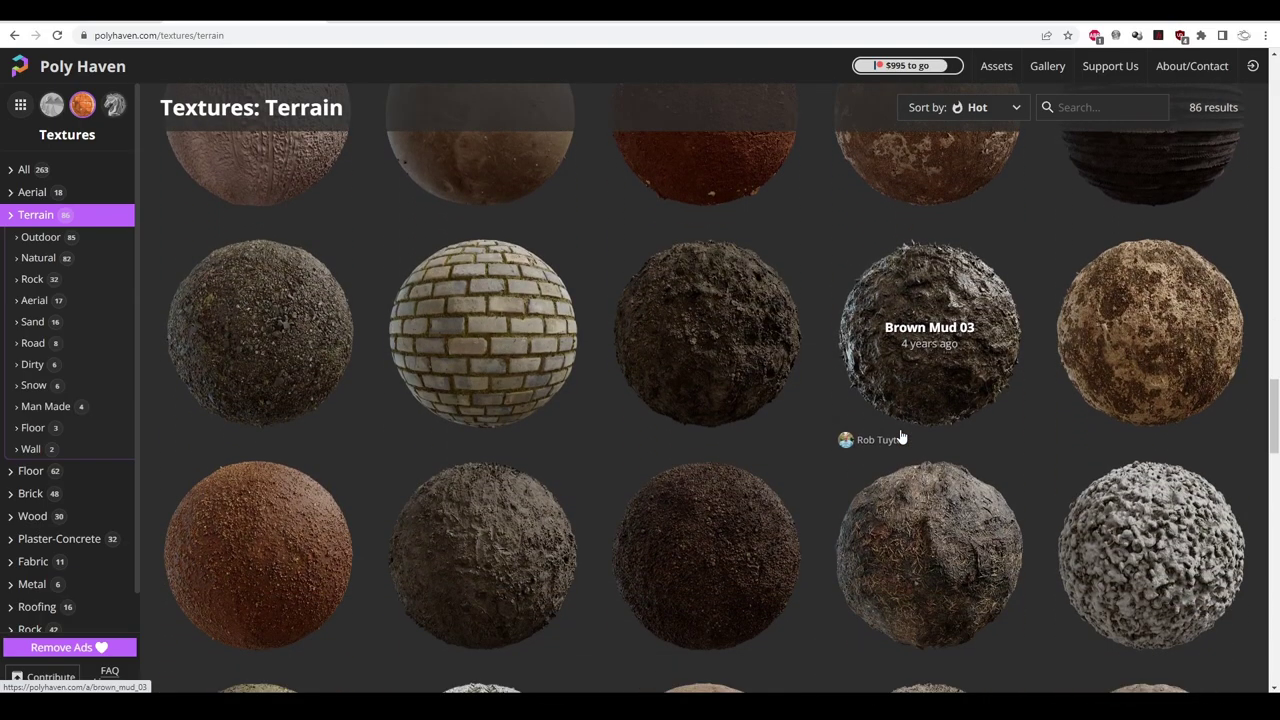
scroll(900, 437, down, 3)
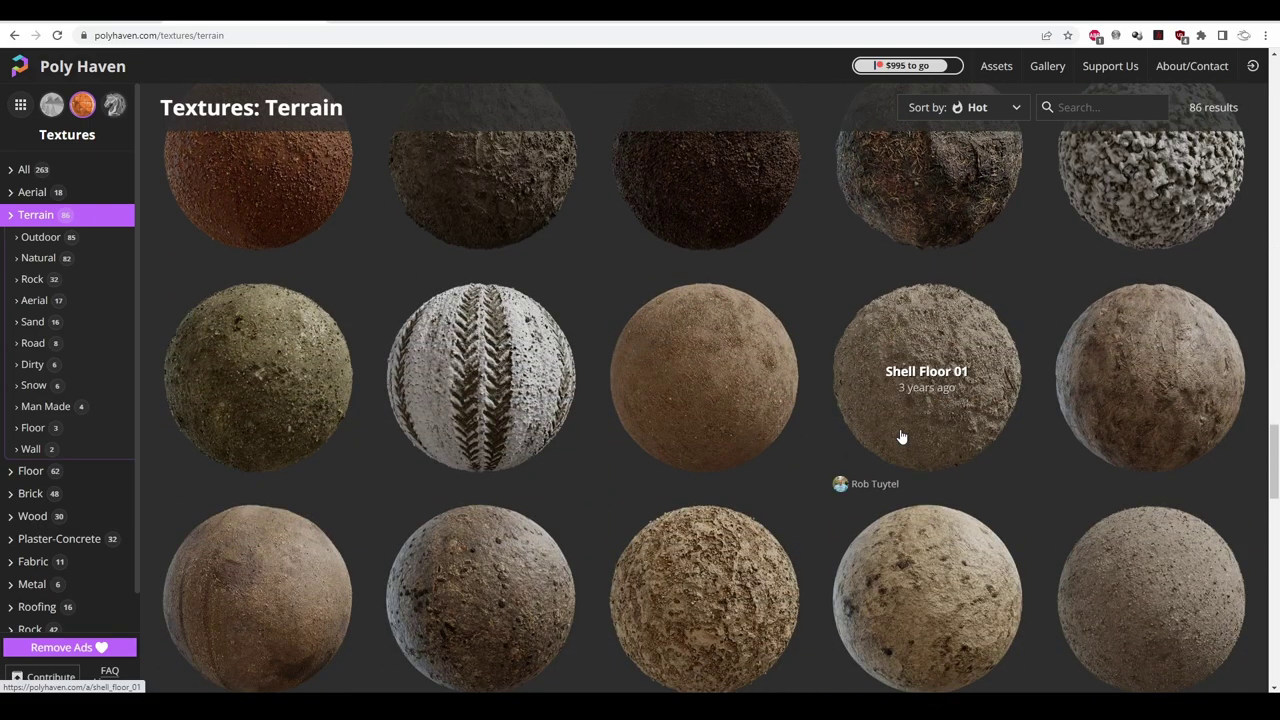
scroll(901, 437, down, 3)
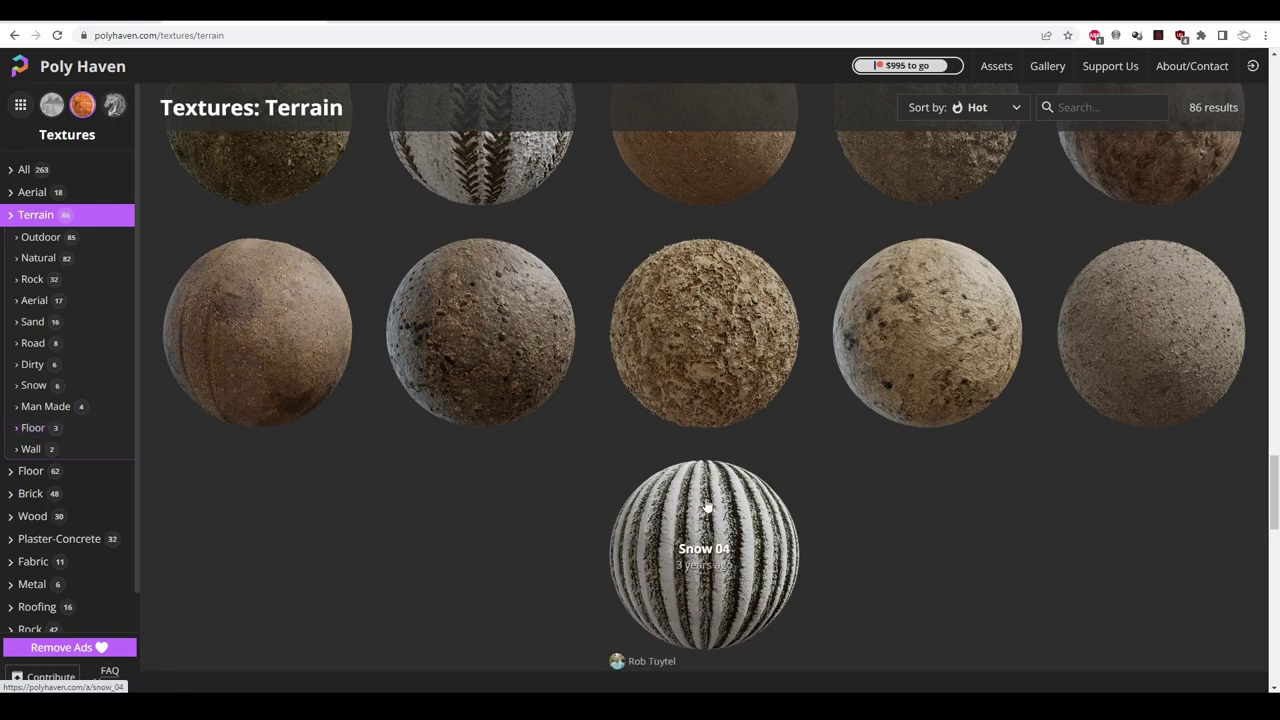
click(33, 427)
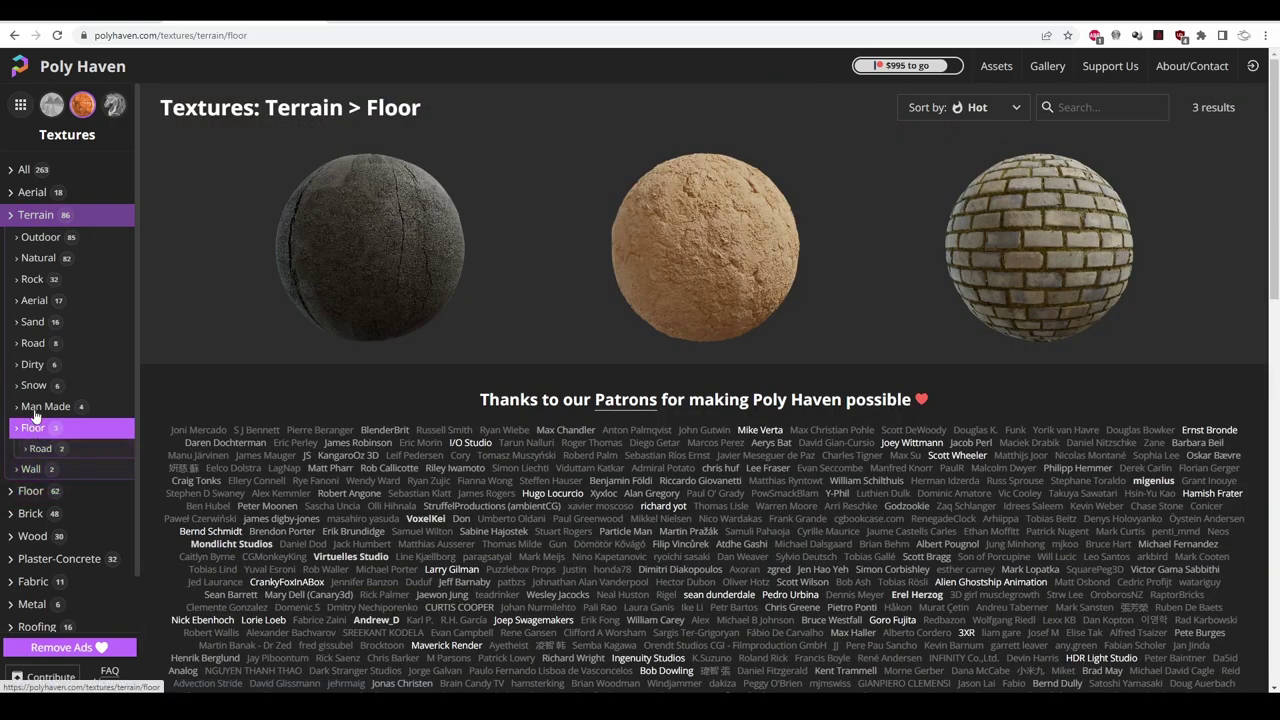
Step: Browse the 30 Wood textures and open the Wood Cabinet Worn Long texture page
click(33, 536)
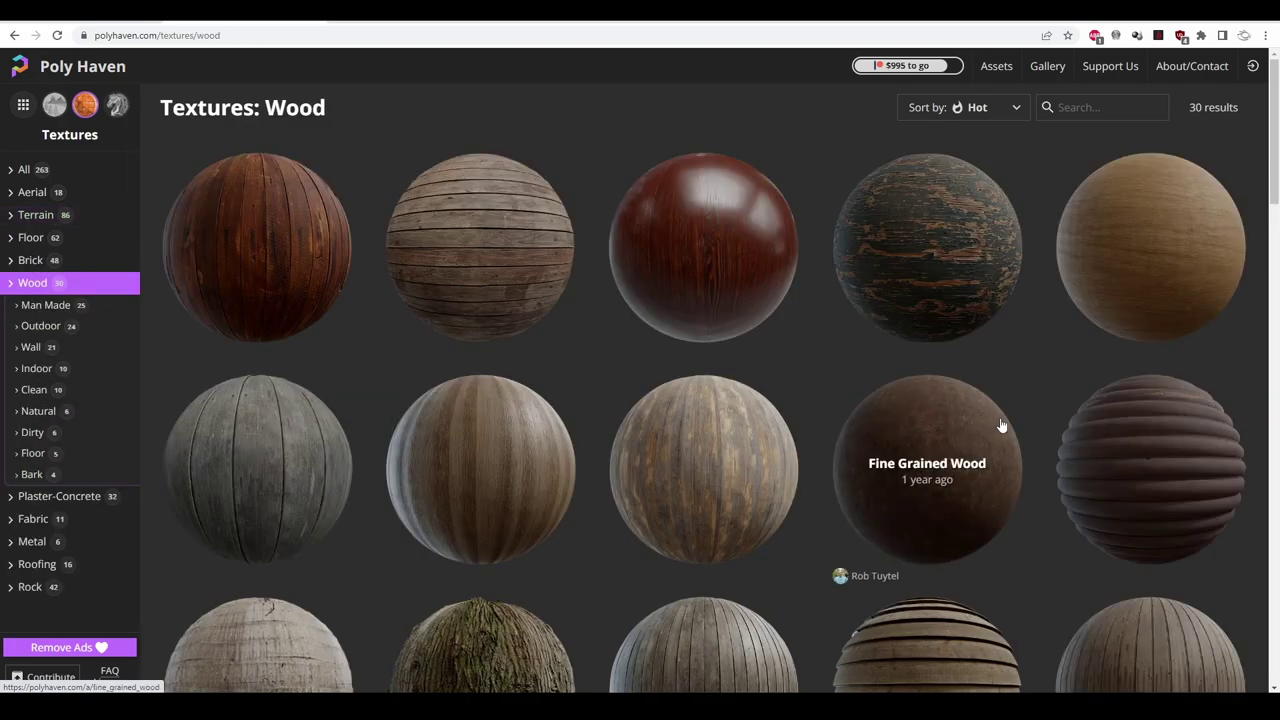
scroll(1015, 355, down, 3)
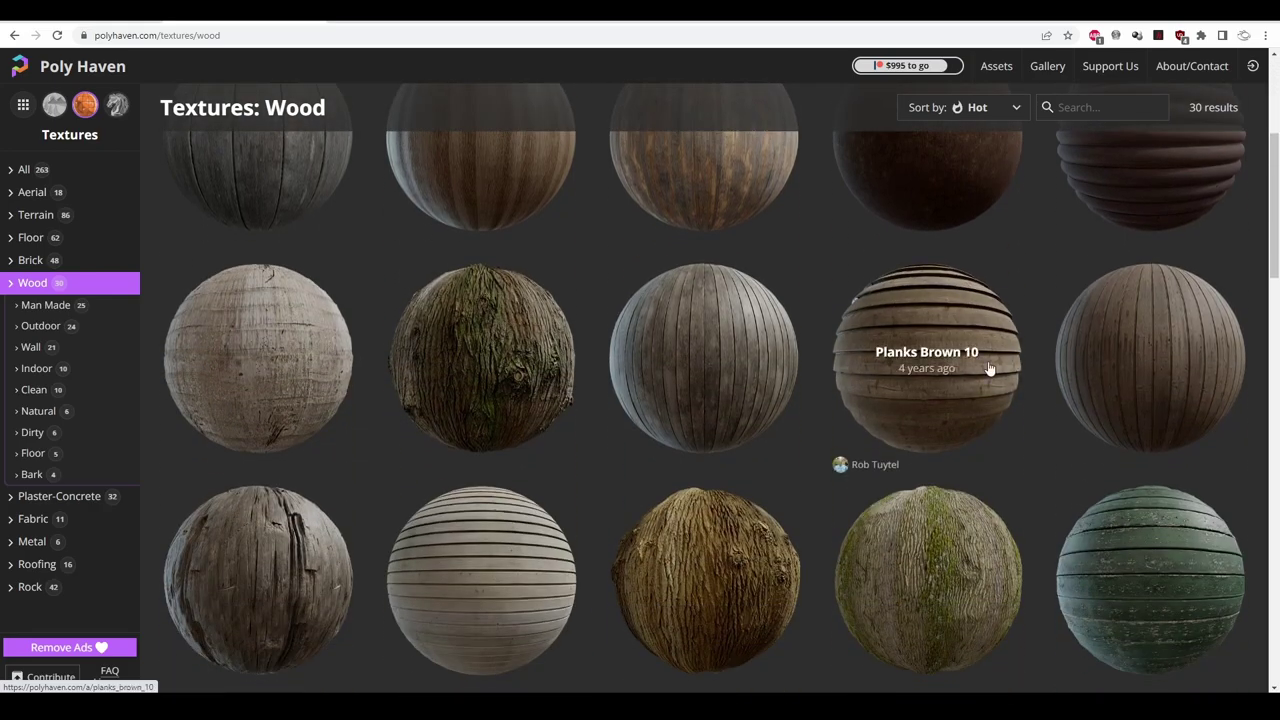
scroll(988, 378, down, 3)
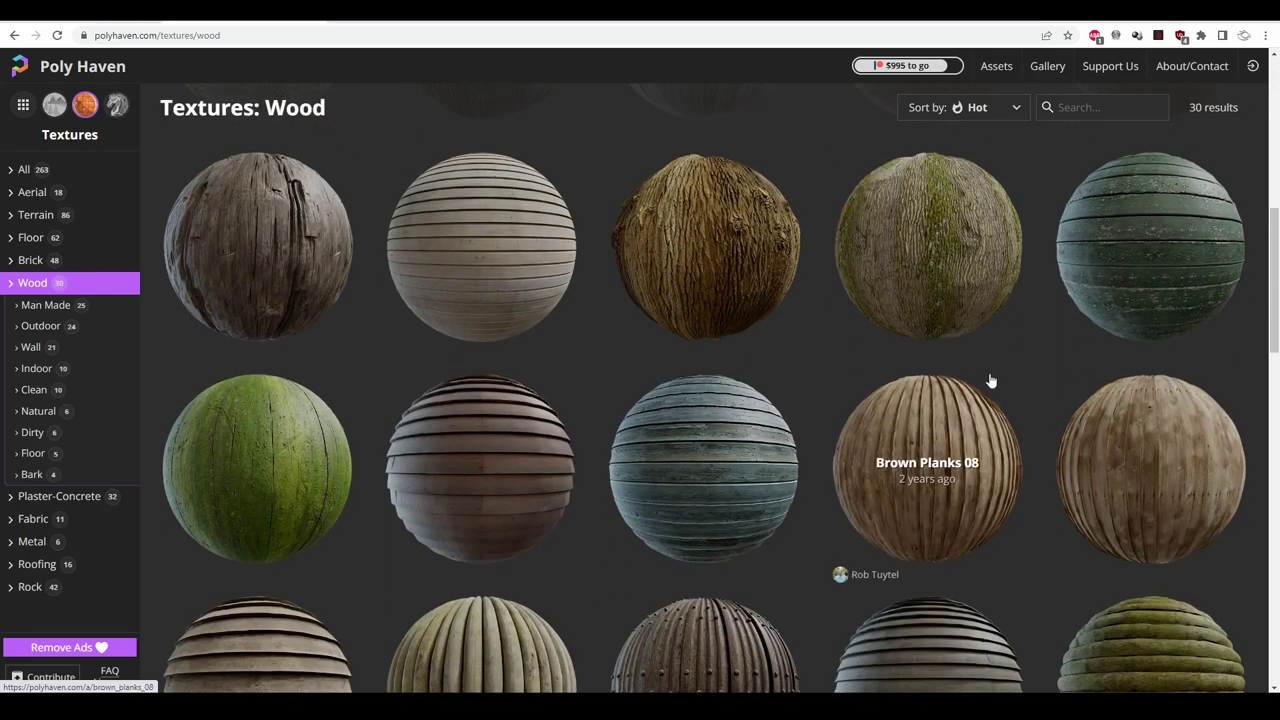
scroll(990, 382, down, 3)
scroll(900, 350, up, 2)
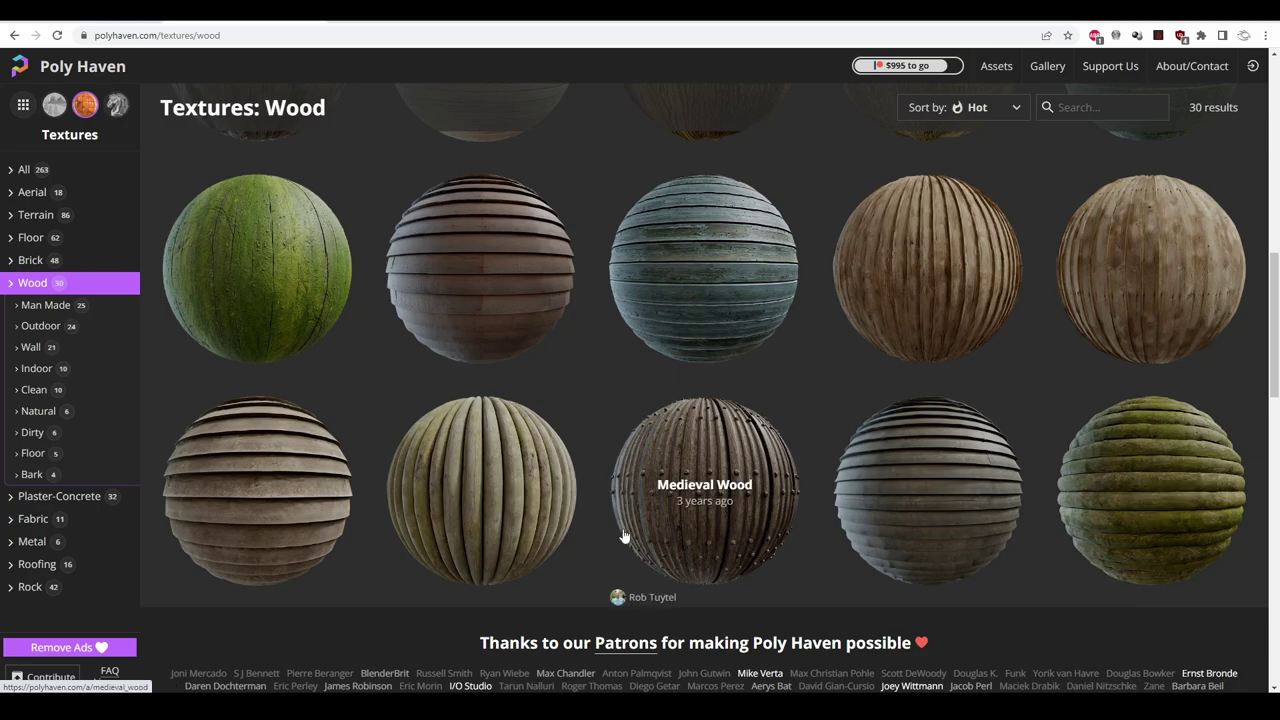
scroll(623, 537, up, 5)
scroll(623, 535, up, 4)
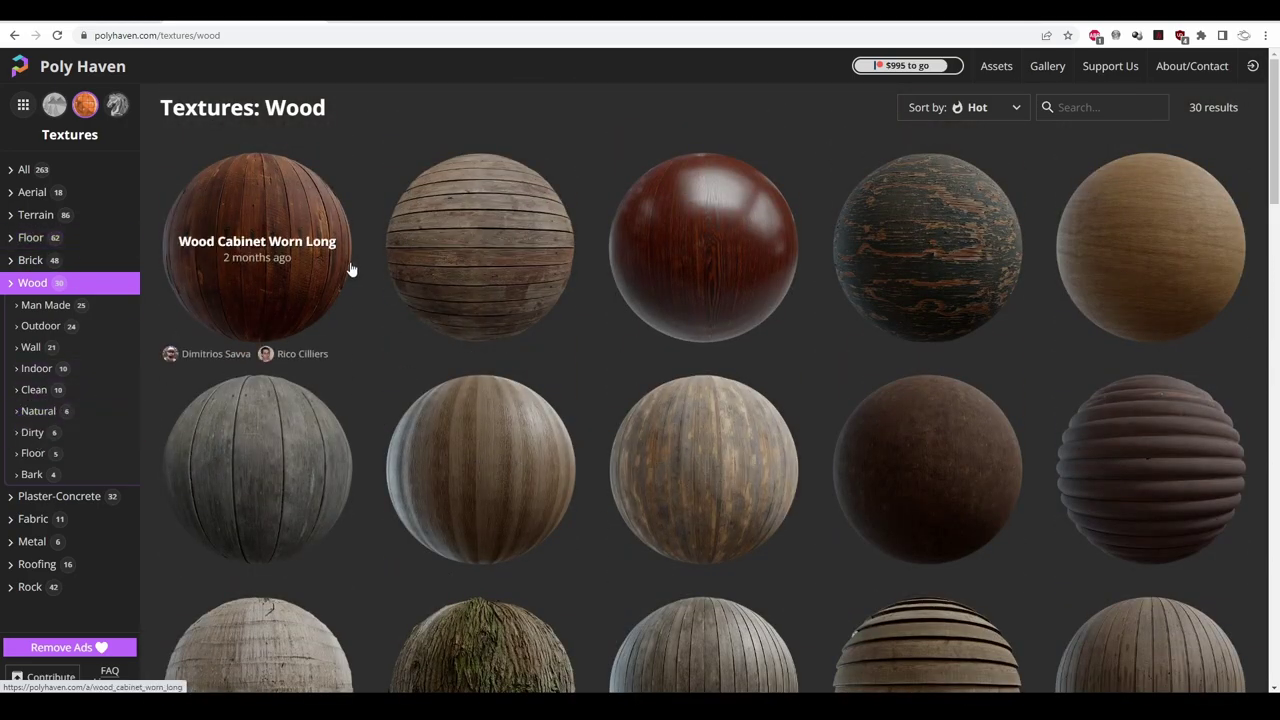
click(298, 250)
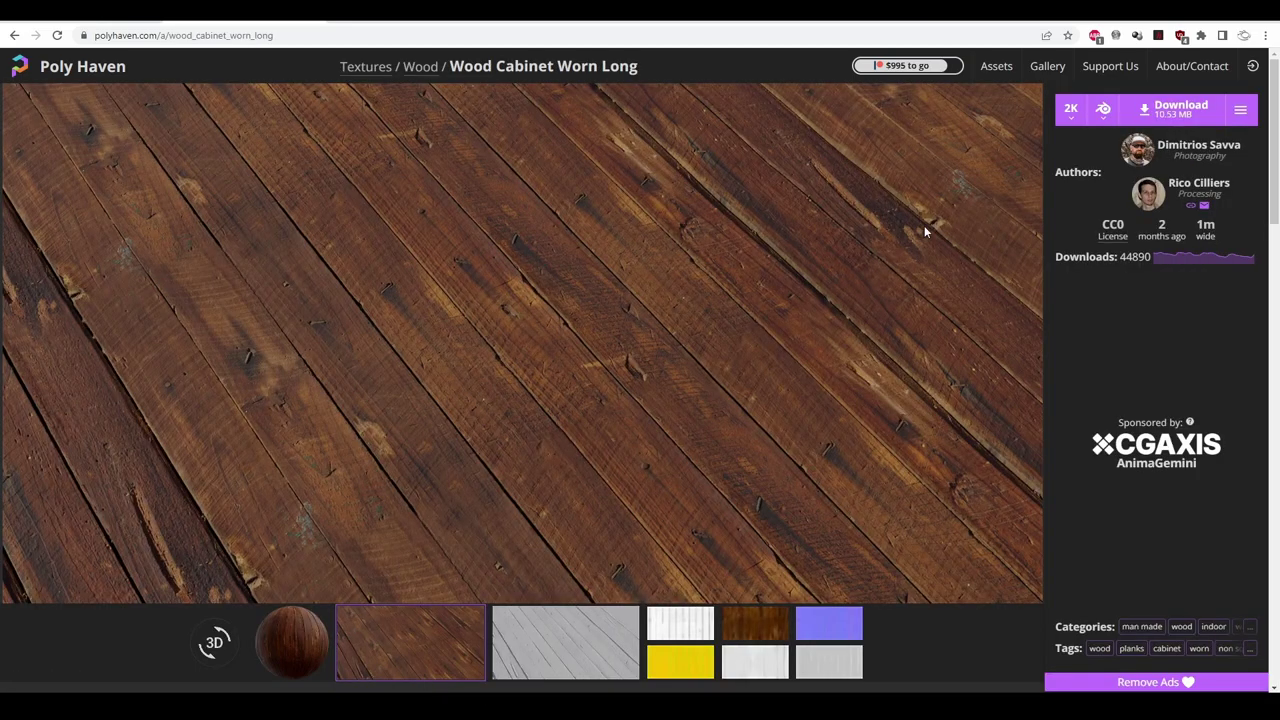
Step: List Wood Cabinet Worn Long's 1K–16K download resolutions, keeping 2K (10.53 MB)
click(1073, 120)
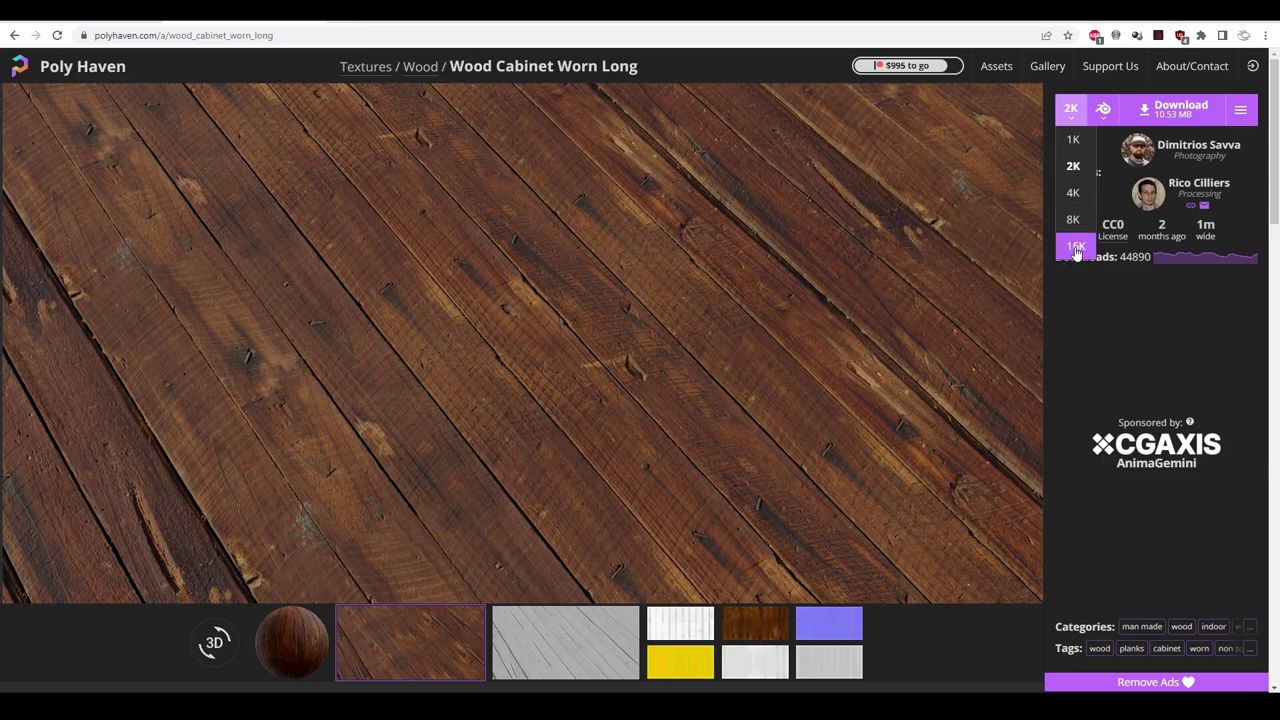
scroll(718, 440, down, 1)
scroll(718, 440, down, 2)
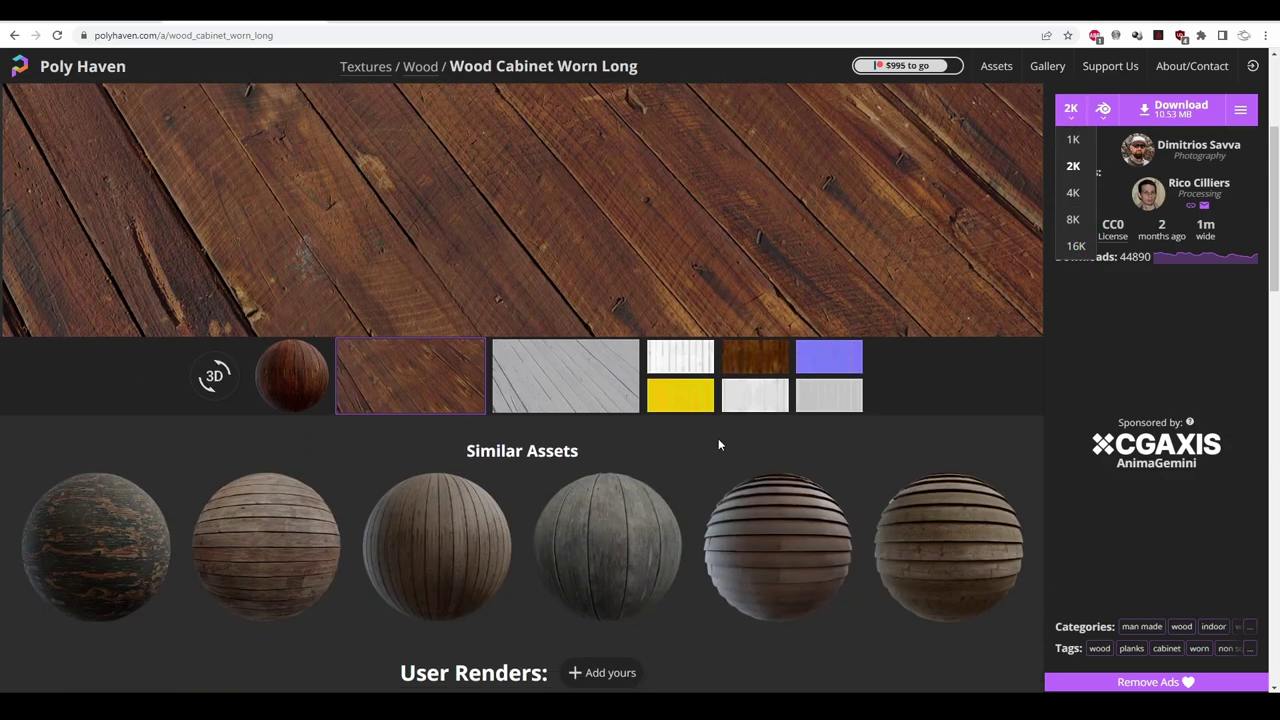
Step: Preview the dark wood colour map of Wood Cabinet Worn Long
click(755, 362)
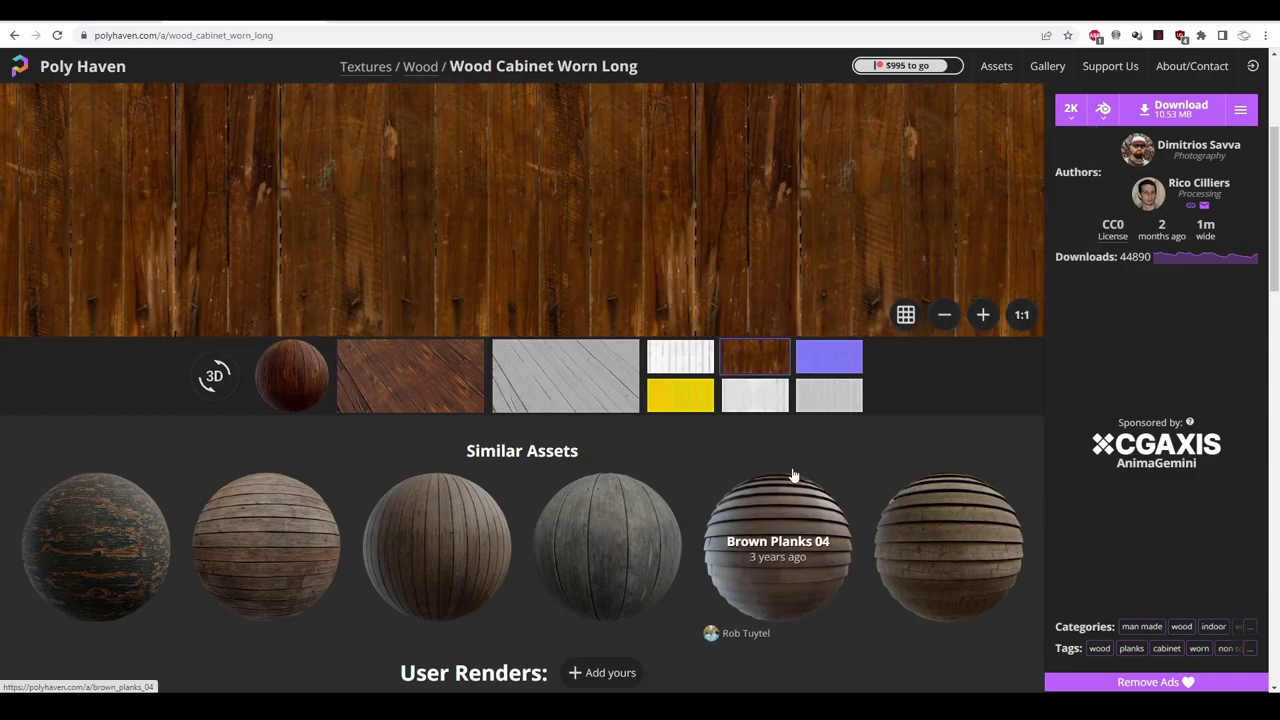
scroll(793, 475, up, 3)
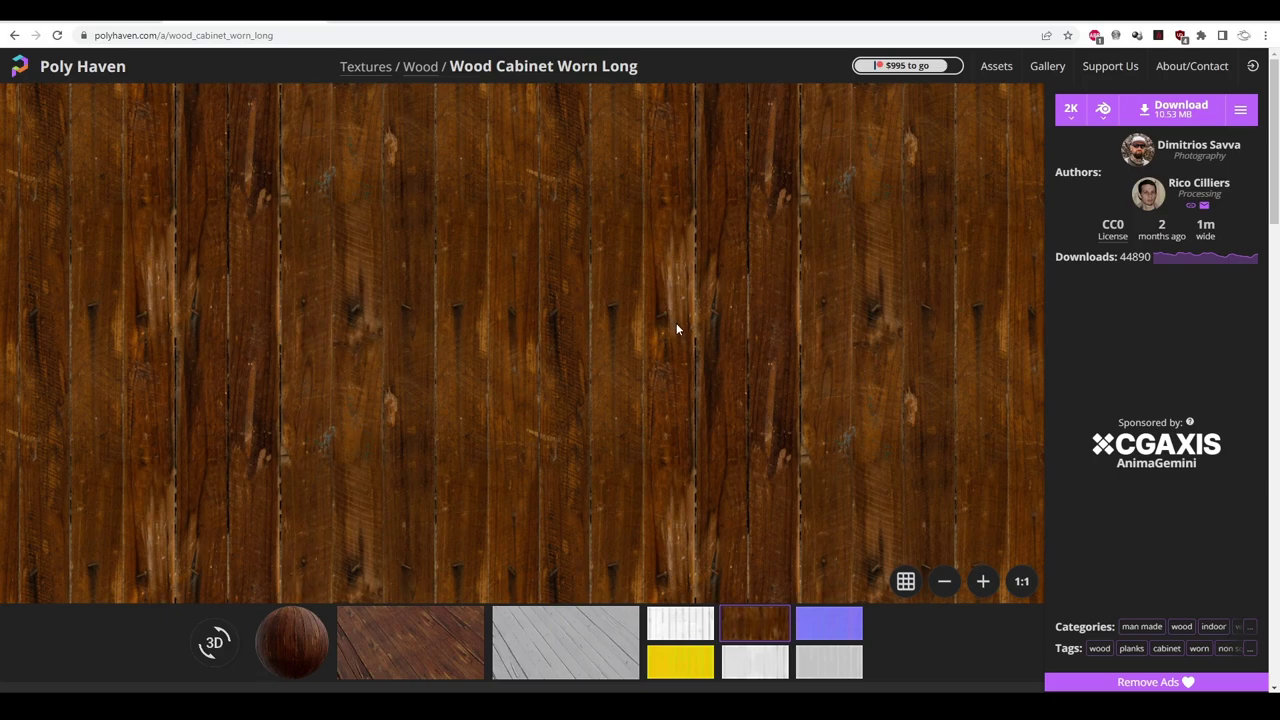
scroll(666, 372, down, 2)
scroll(692, 388, up, 2)
Step: Open the Weathered Brown Planks texture from the Similar Assets section
scroll(775, 359, down, 2)
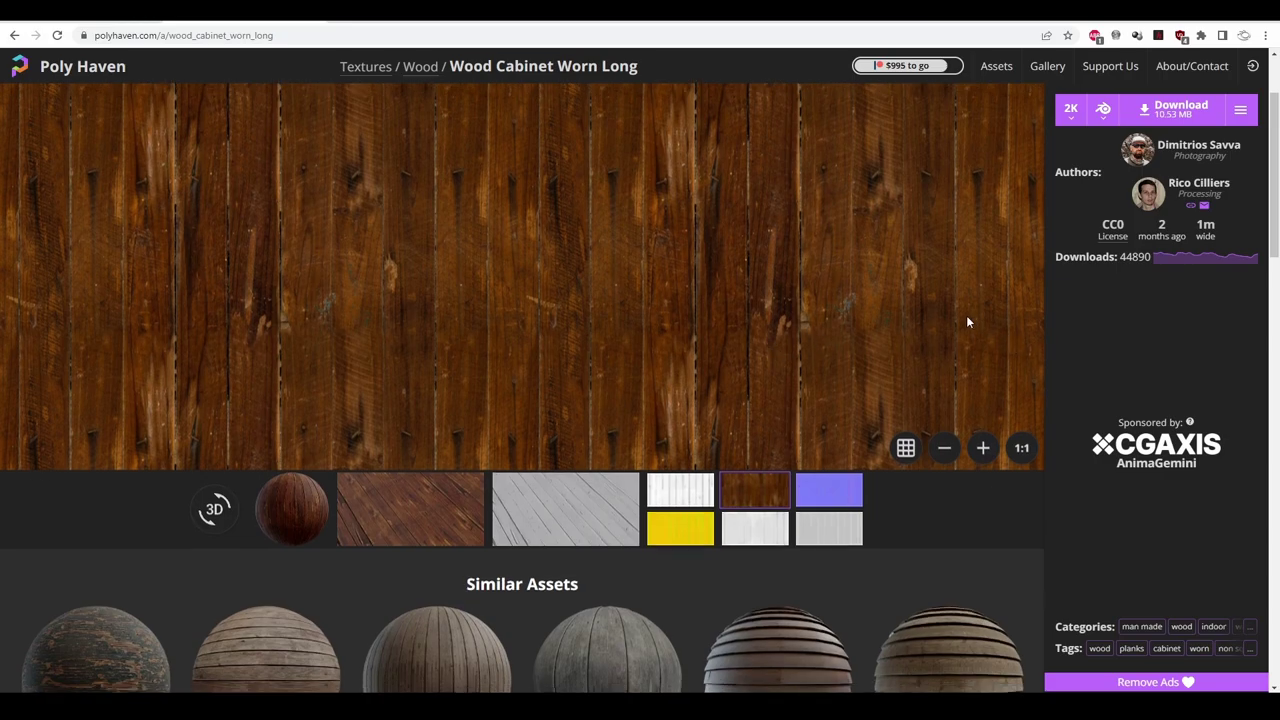
scroll(808, 369, up, 2)
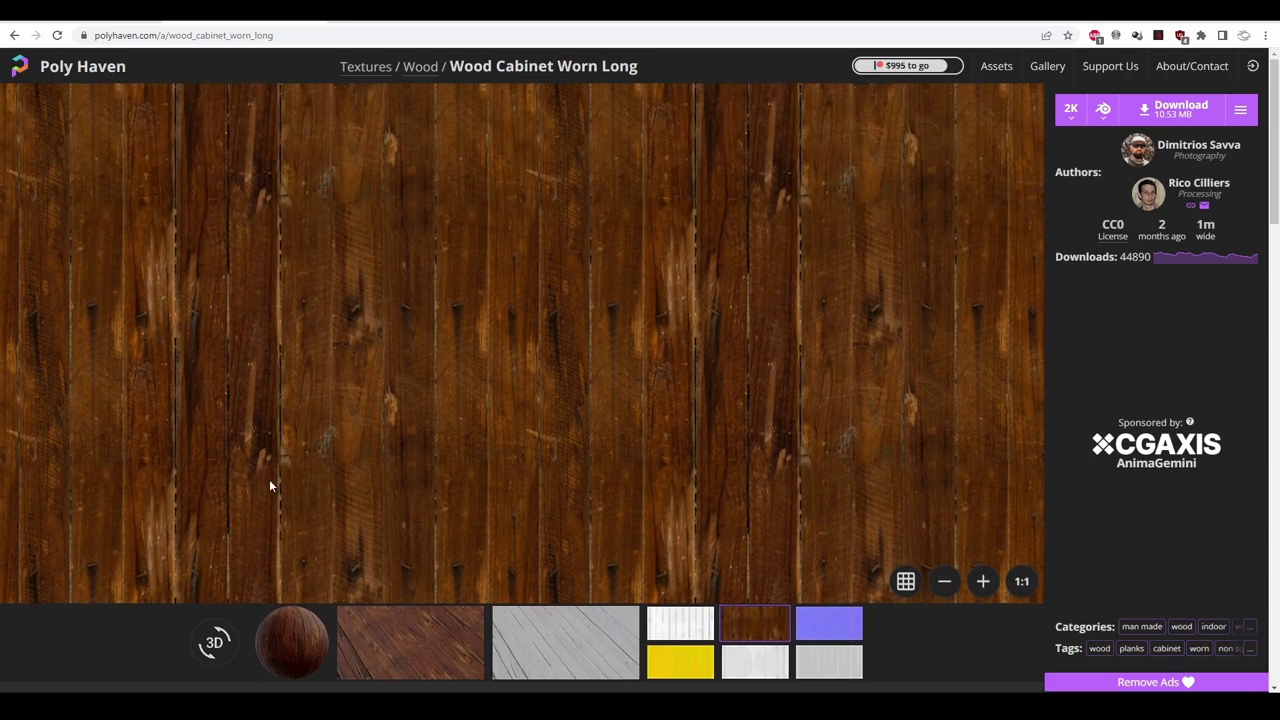
scroll(828, 444, down, 3)
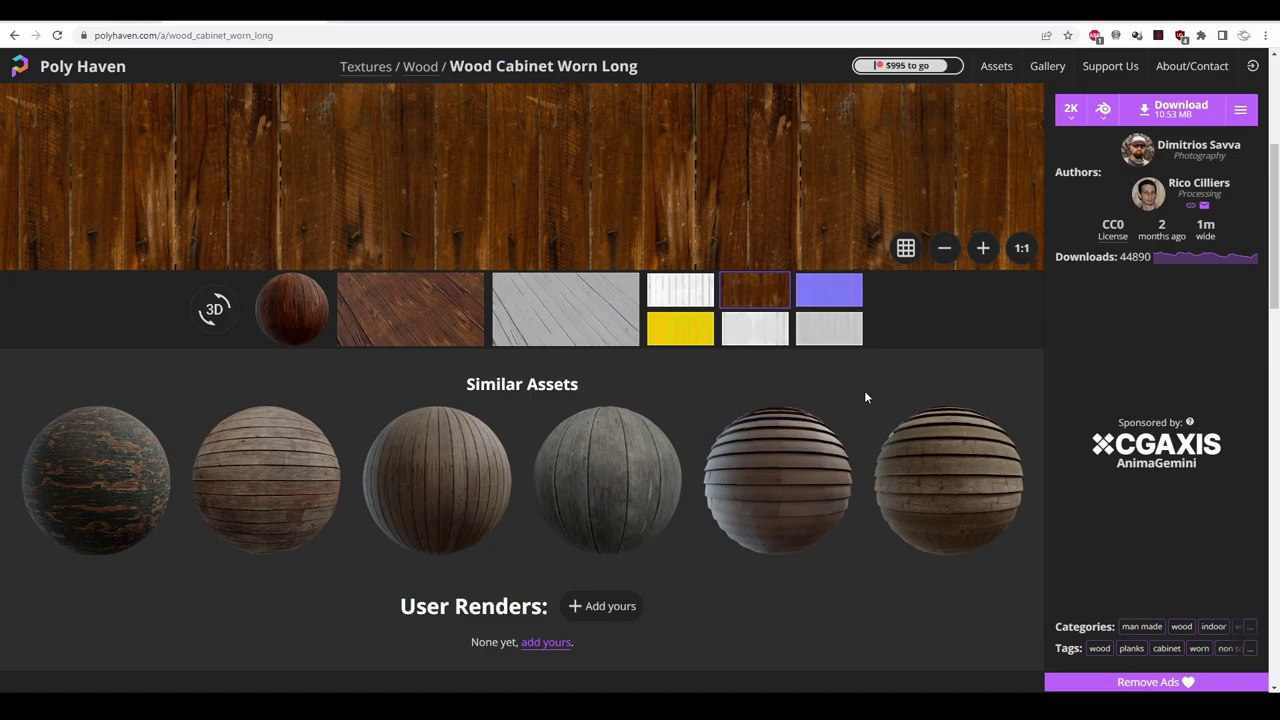
click(243, 498)
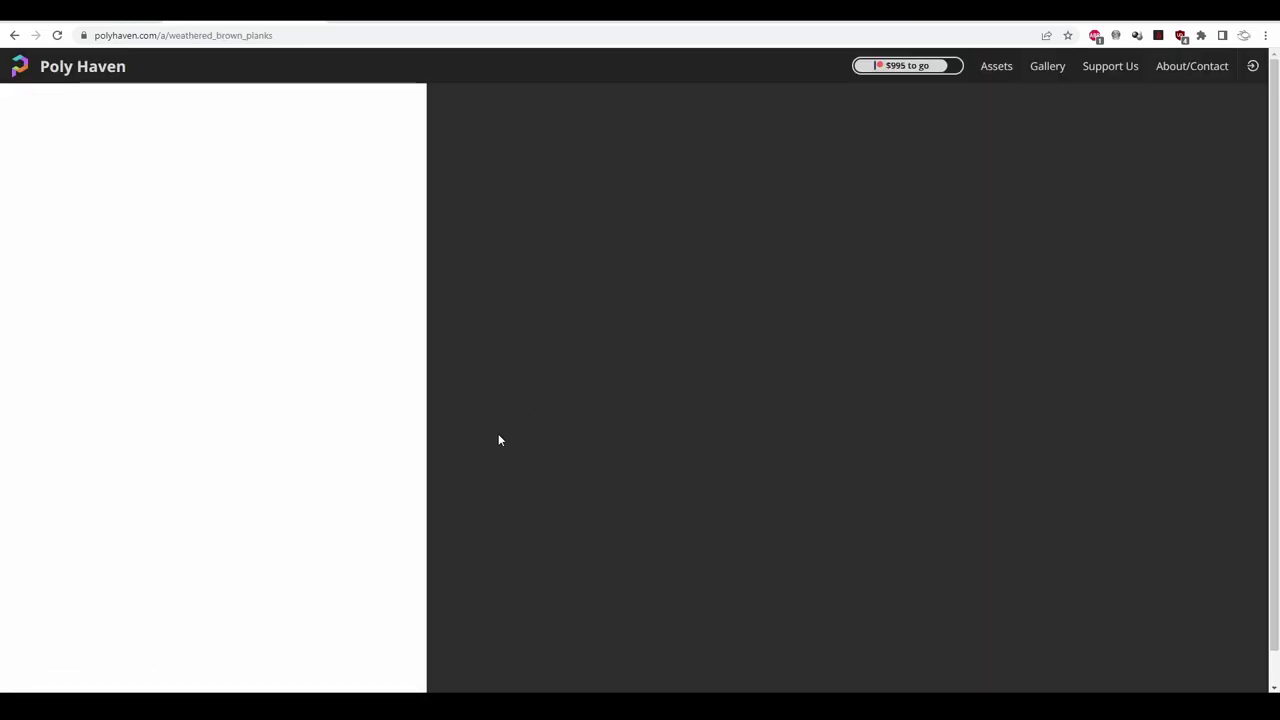
Step: Go back and open Old Planks 02, previewing its brown colour map
click(10, 36)
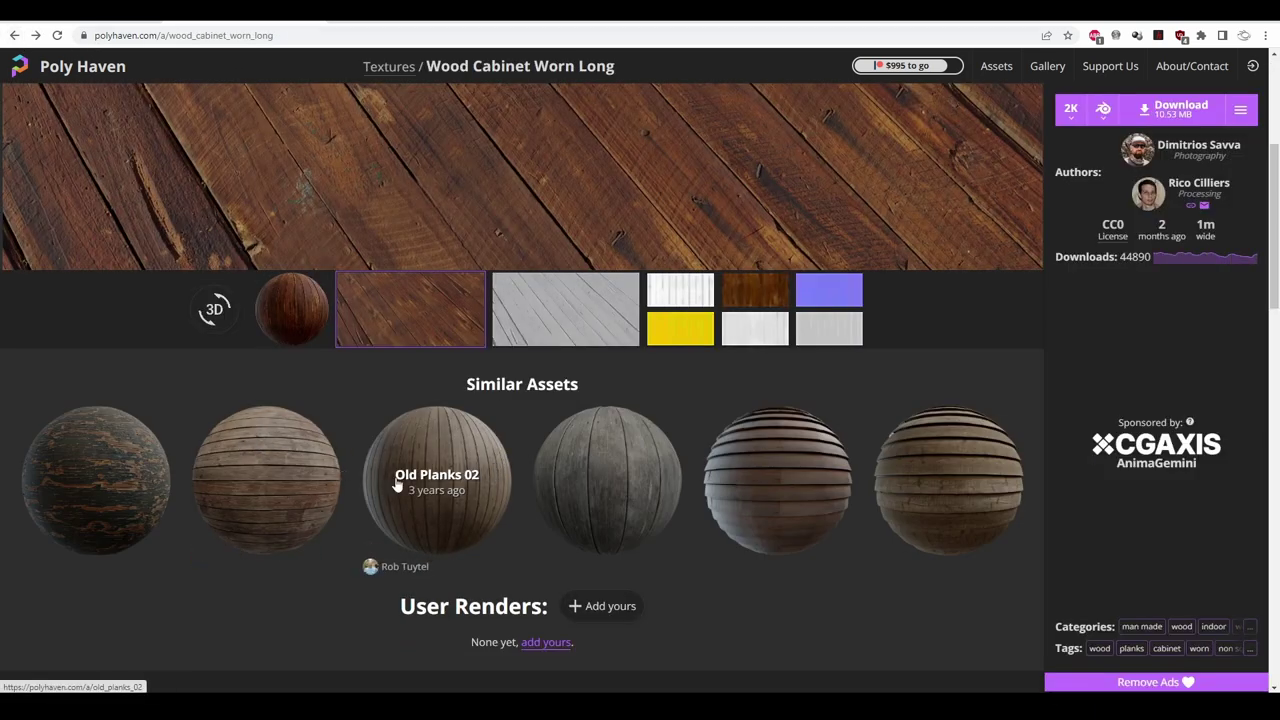
click(437, 480)
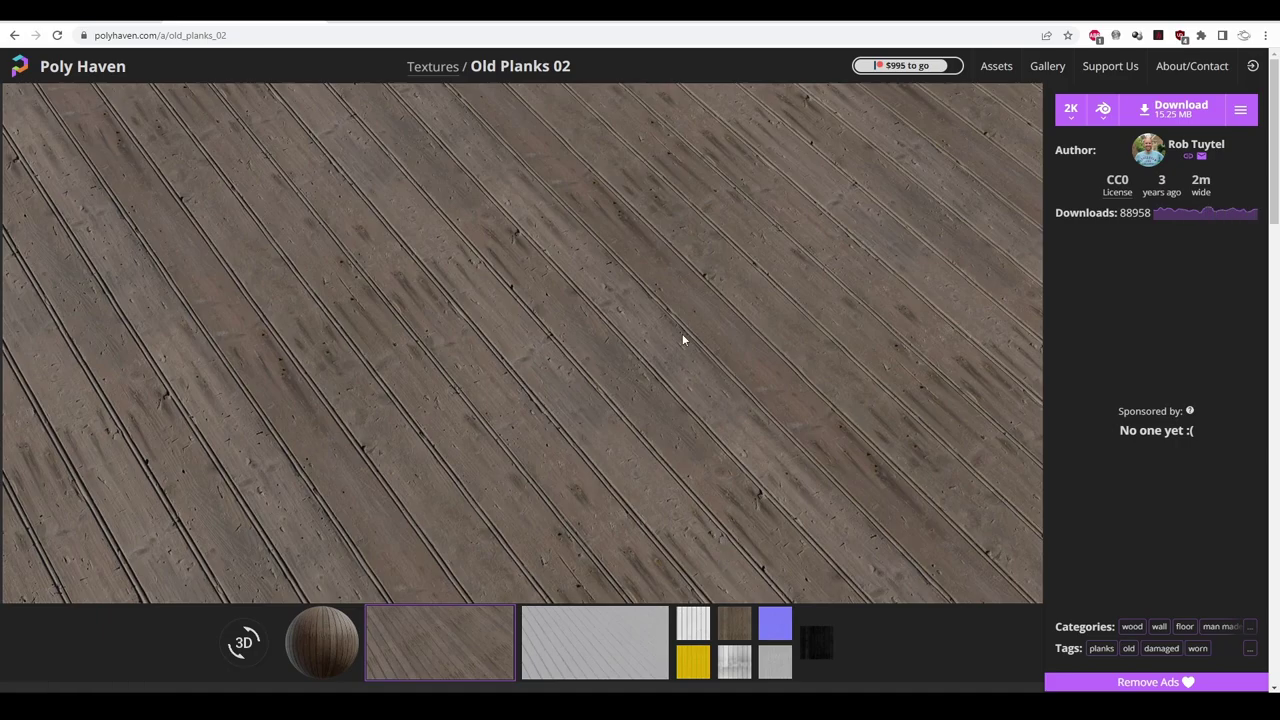
scroll(682, 340, down, 3)
click(730, 360)
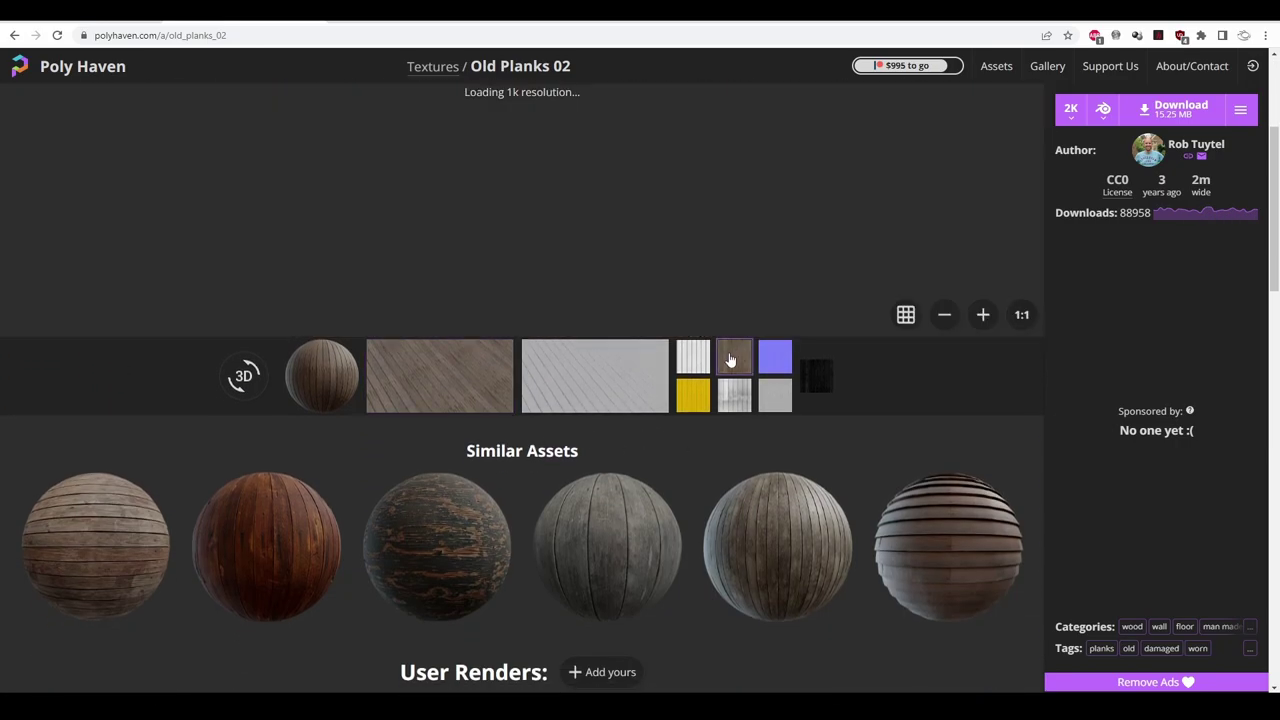
scroll(650, 430, up, 1)
scroll(626, 457, up, 2)
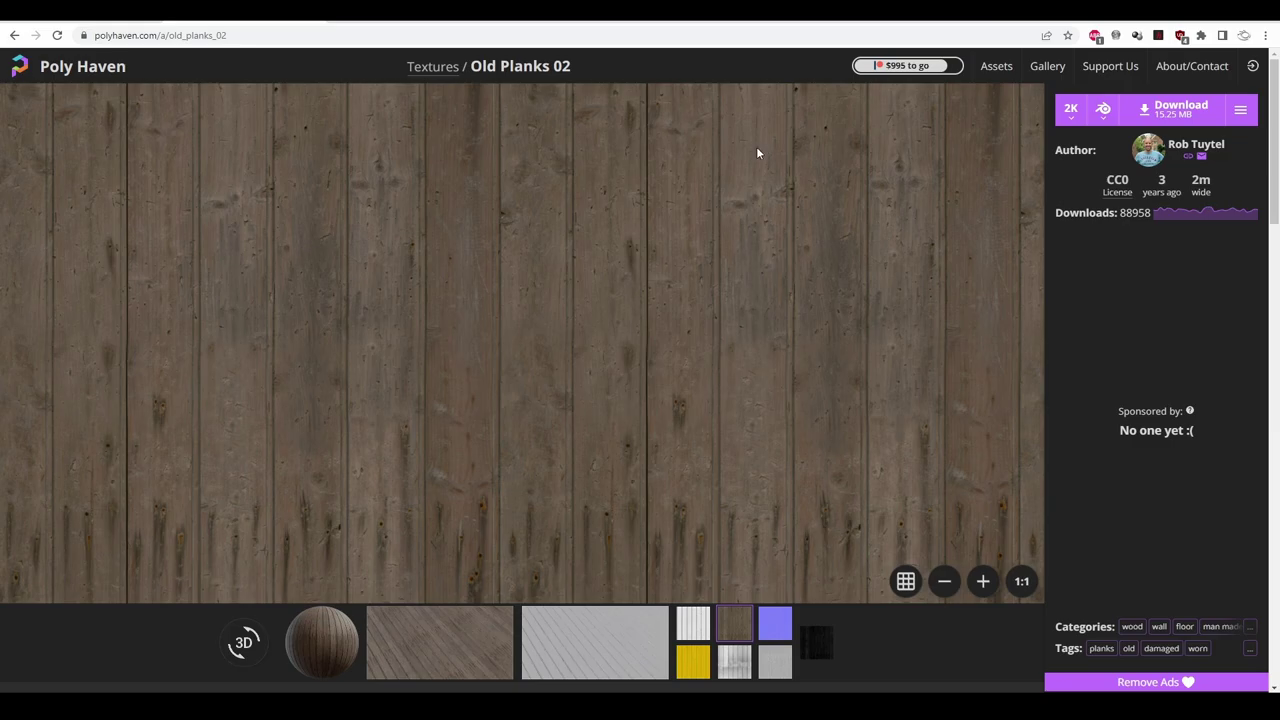
Step: Open Brown Planks 03 and preview its grayscale and brown colour maps
scroll(518, 514, down, 1)
scroll(518, 514, down, 3)
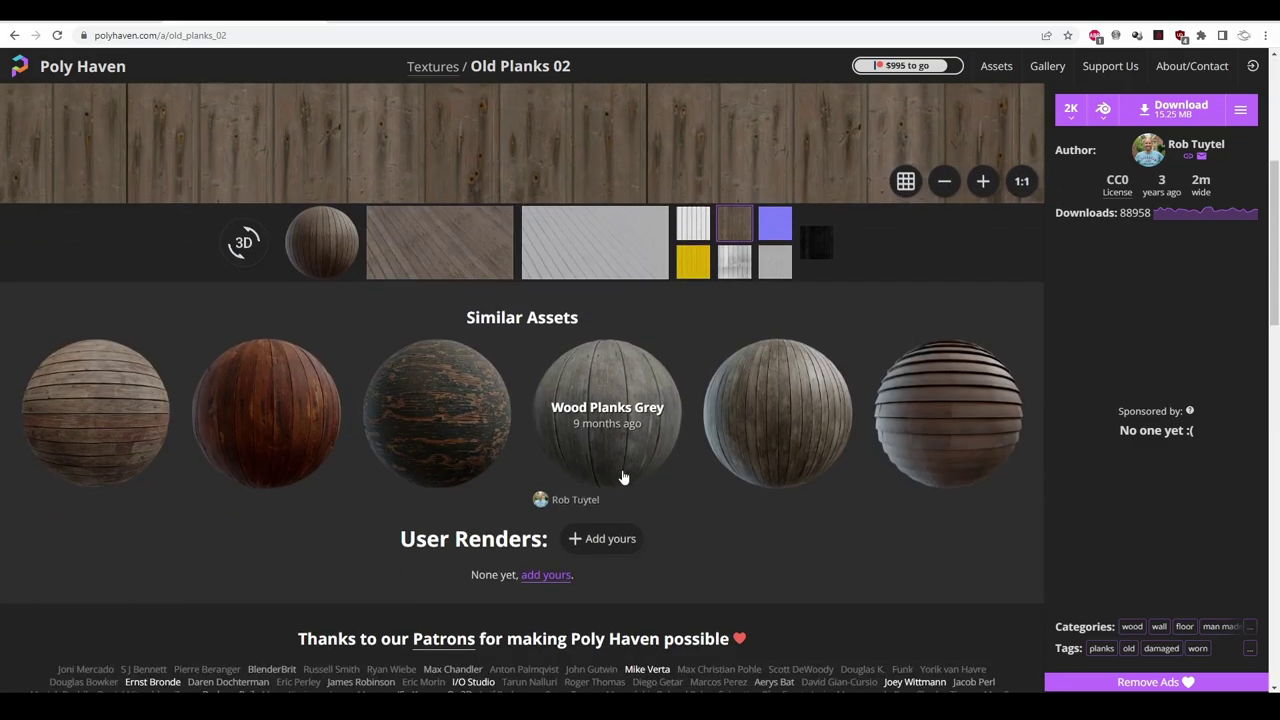
click(815, 415)
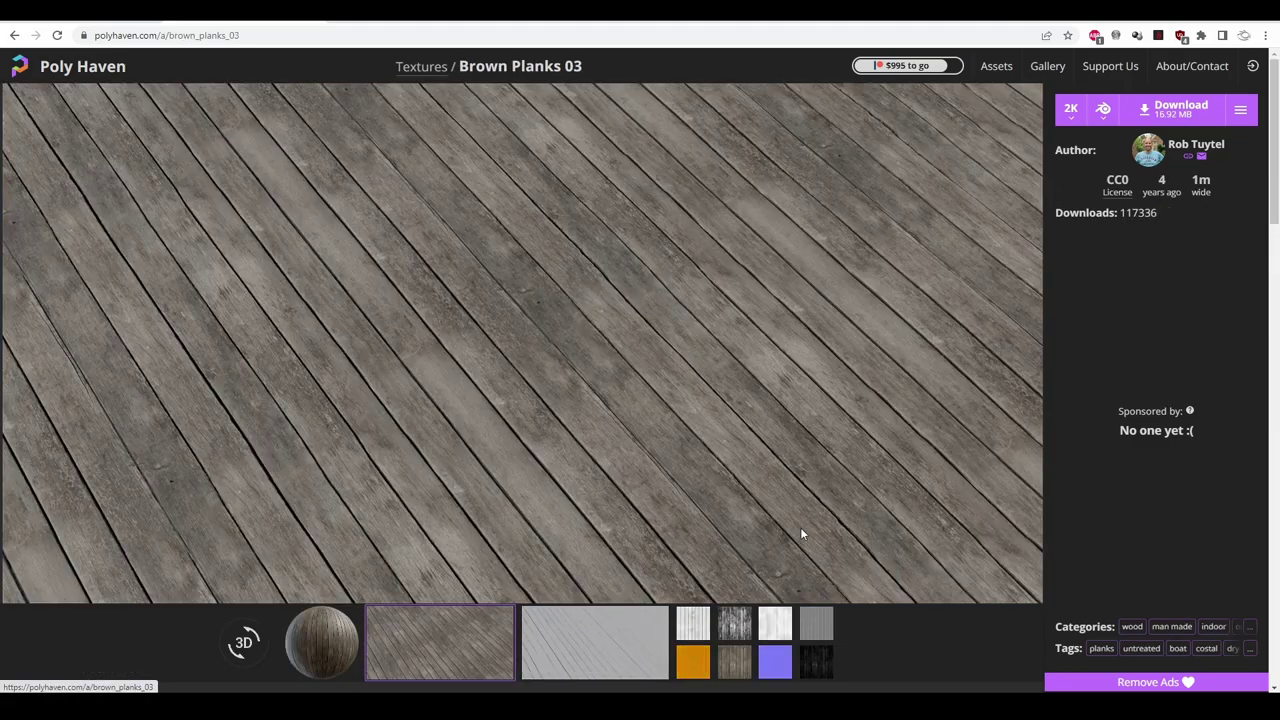
scroll(583, 489, down, 3)
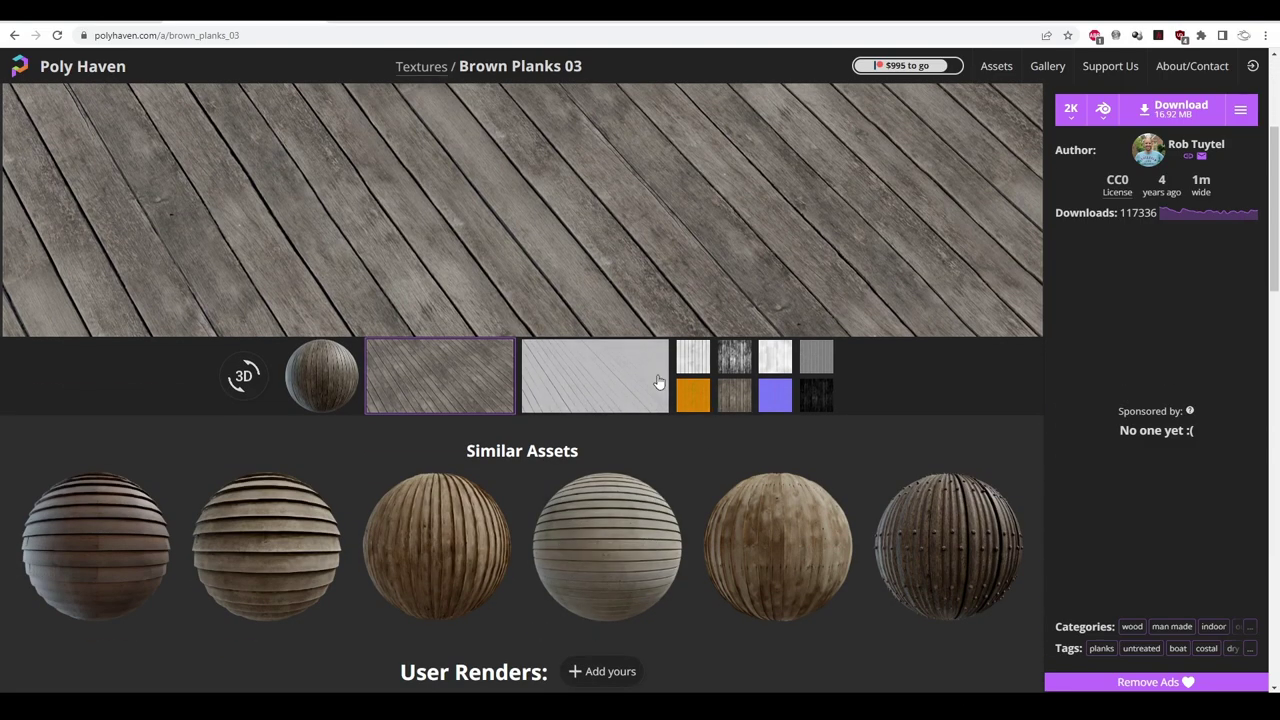
click(734, 358)
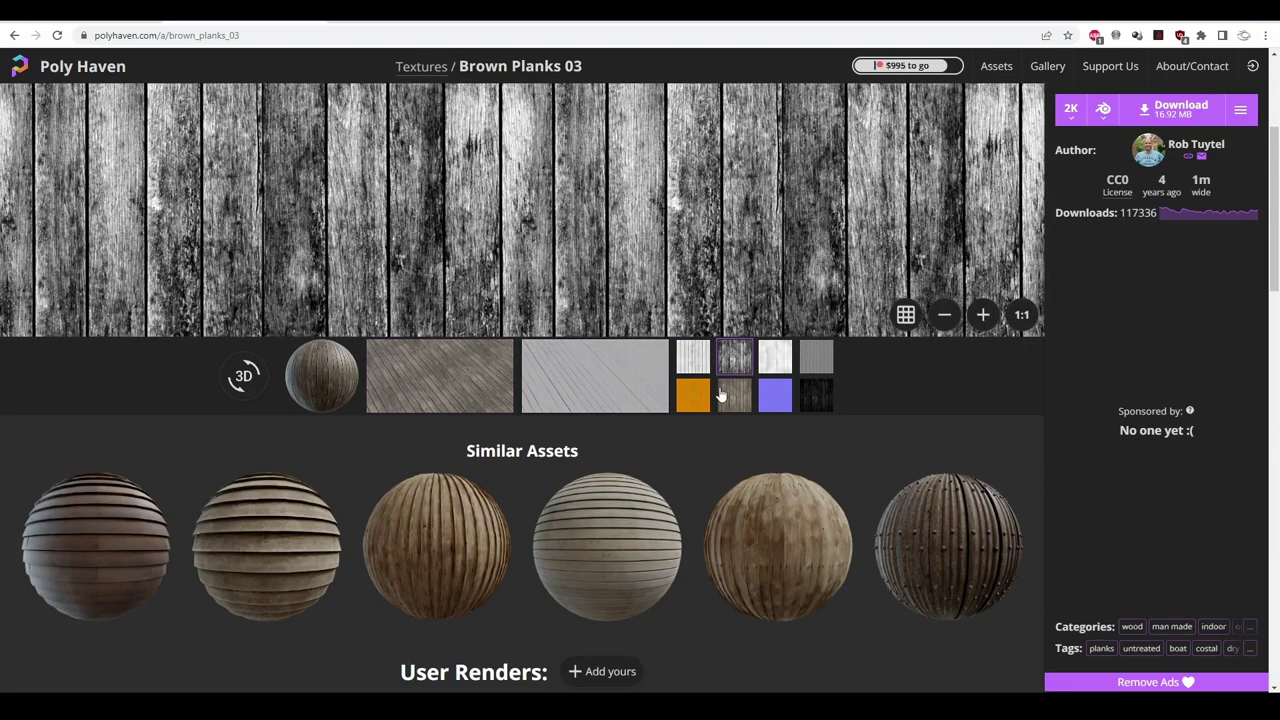
click(734, 396)
Step: Look over the Brown Planks 03 page, then return to the Poly Haven home page
scroll(519, 449, up, 3)
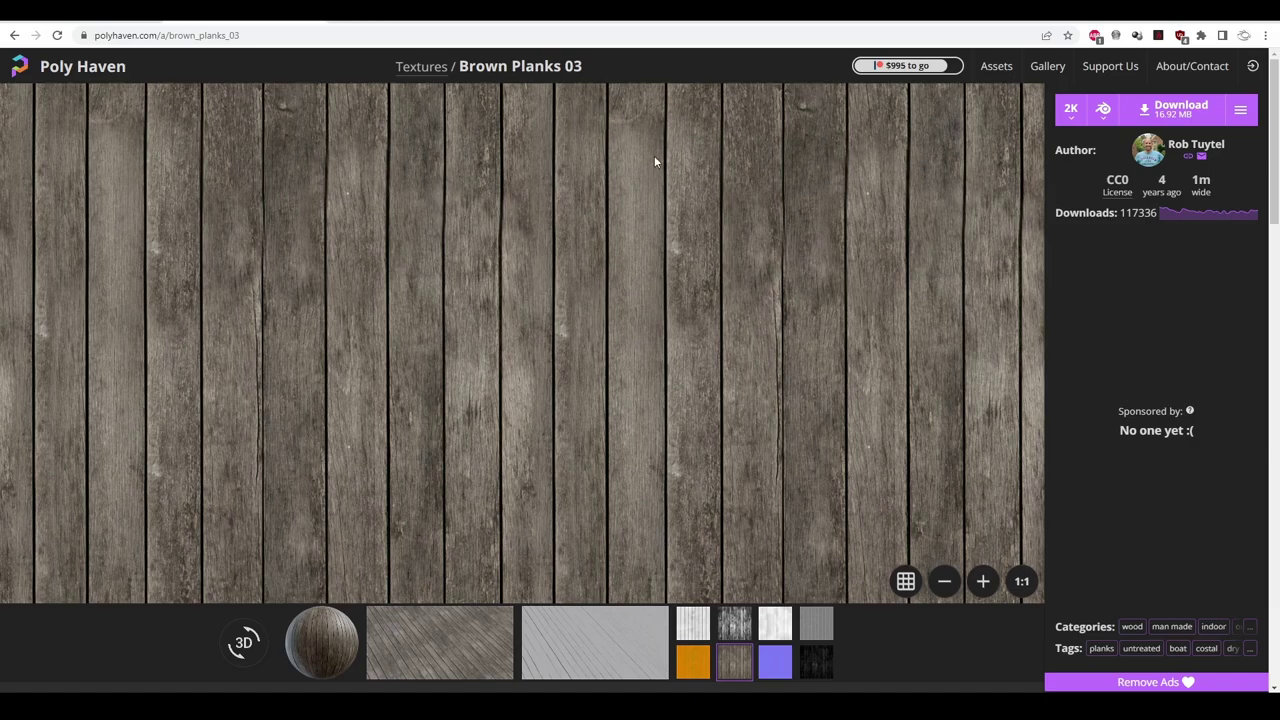
scroll(740, 476, down, 3)
scroll(671, 470, down, 2)
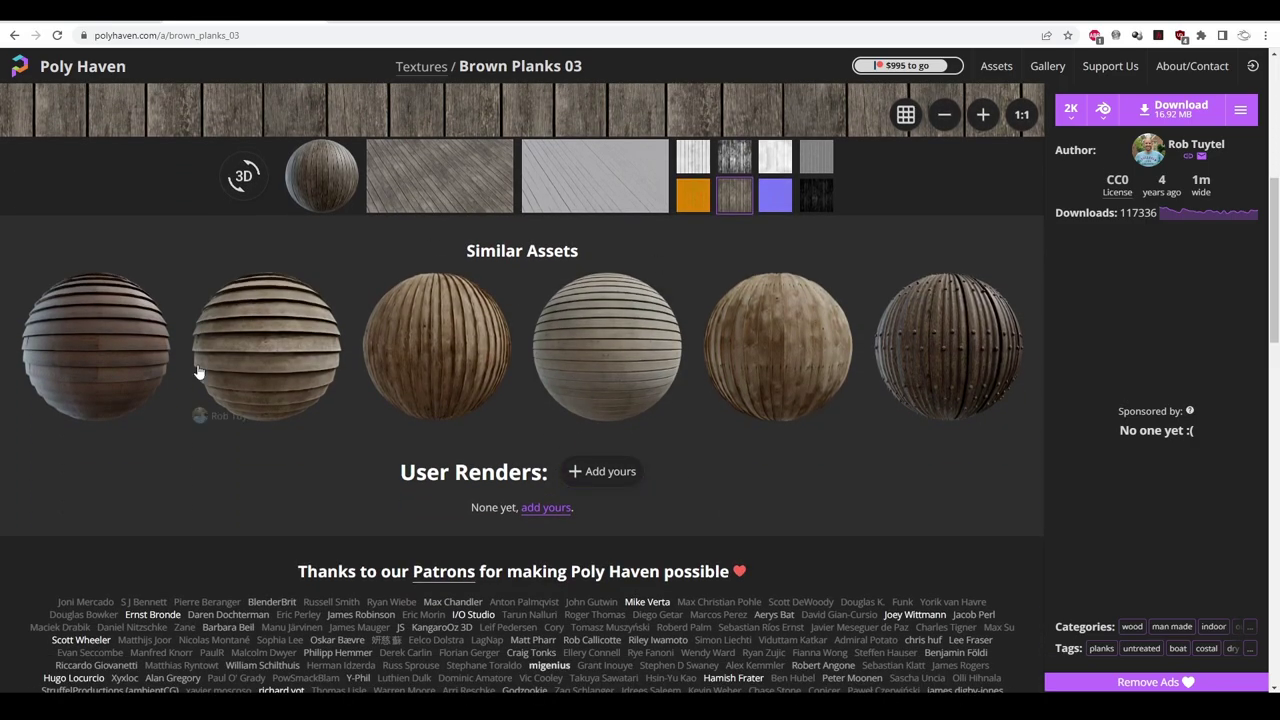
scroll(410, 435, up, 5)
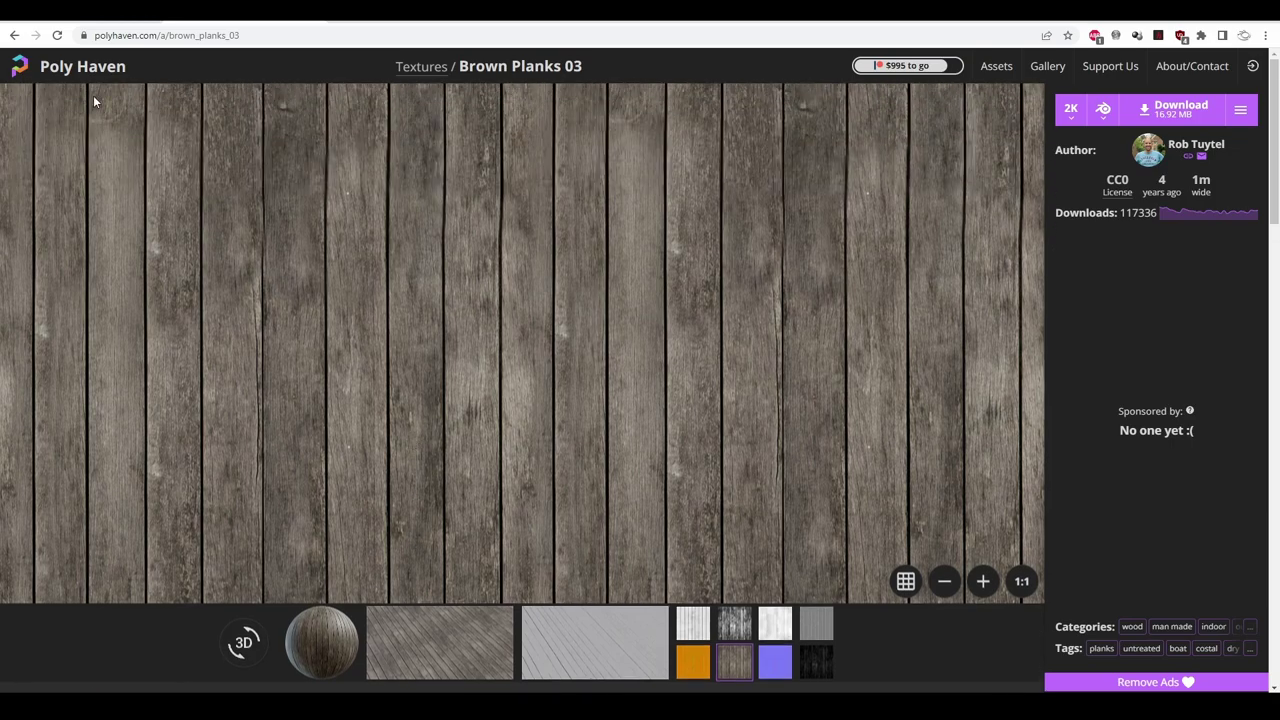
click(82, 68)
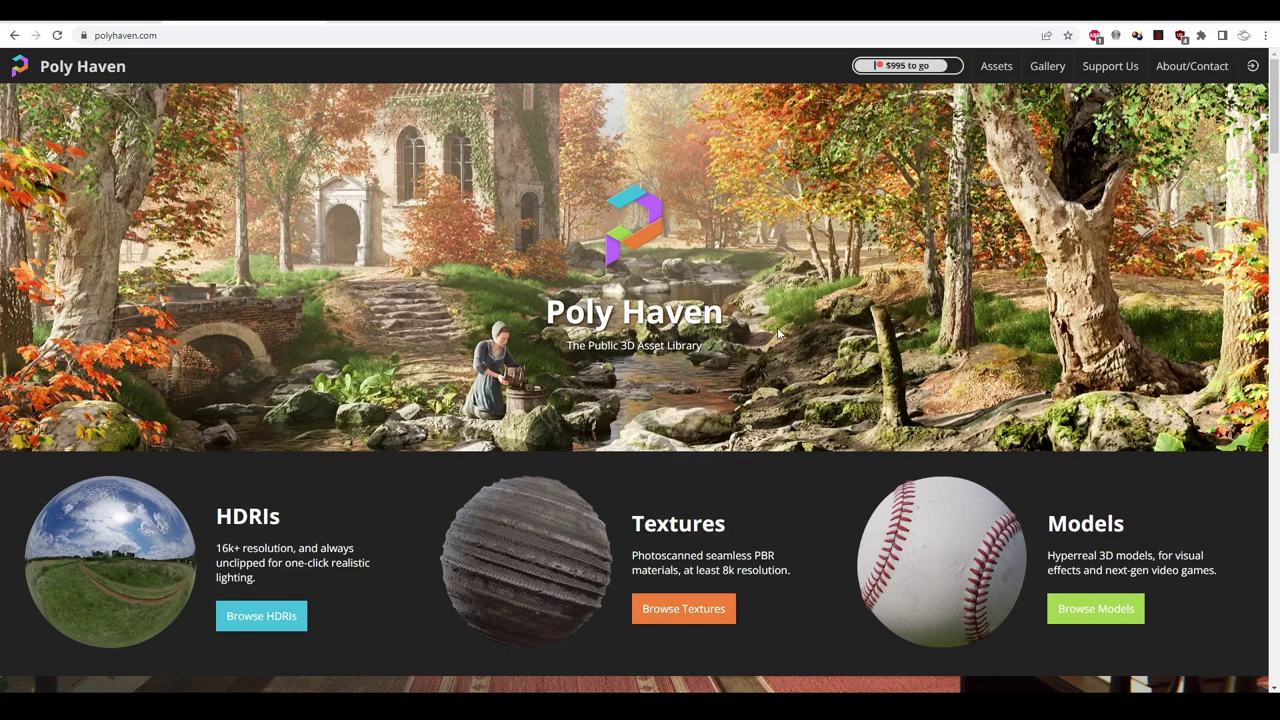
scroll(797, 370, down, 2)
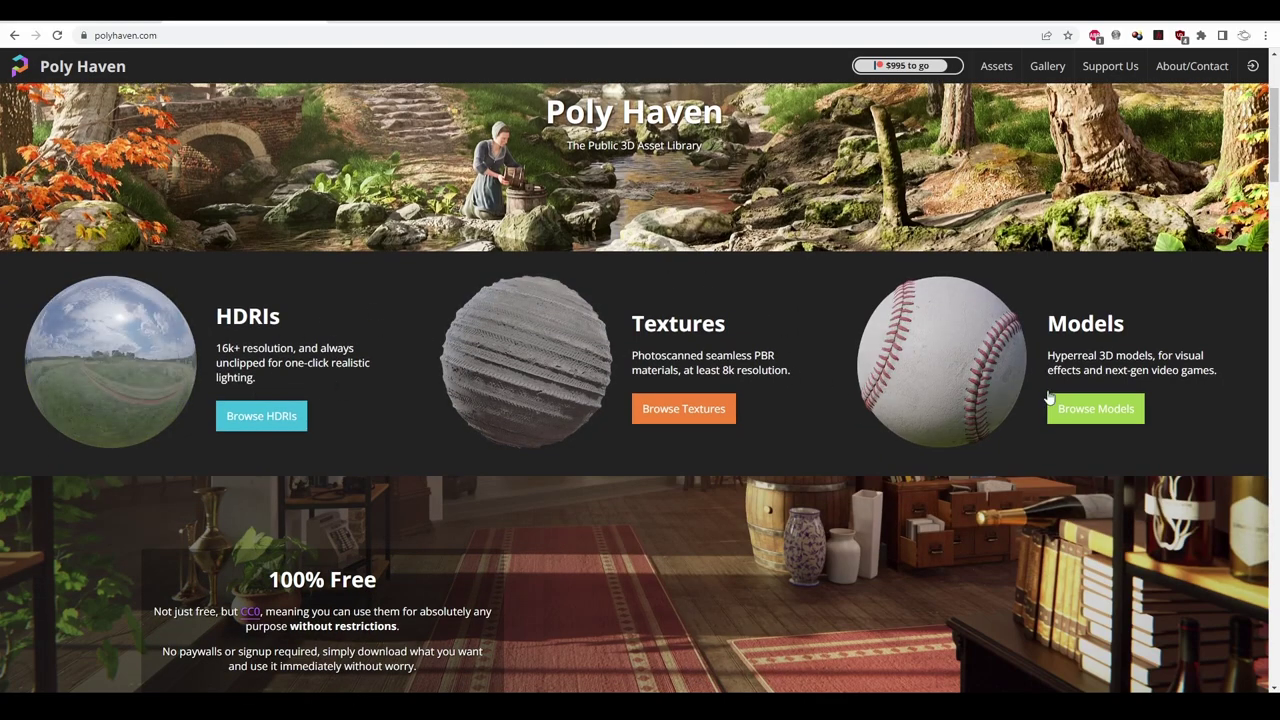
Step: Open Poly Haven's All Models collection and scroll through its 140 models
click(975, 349)
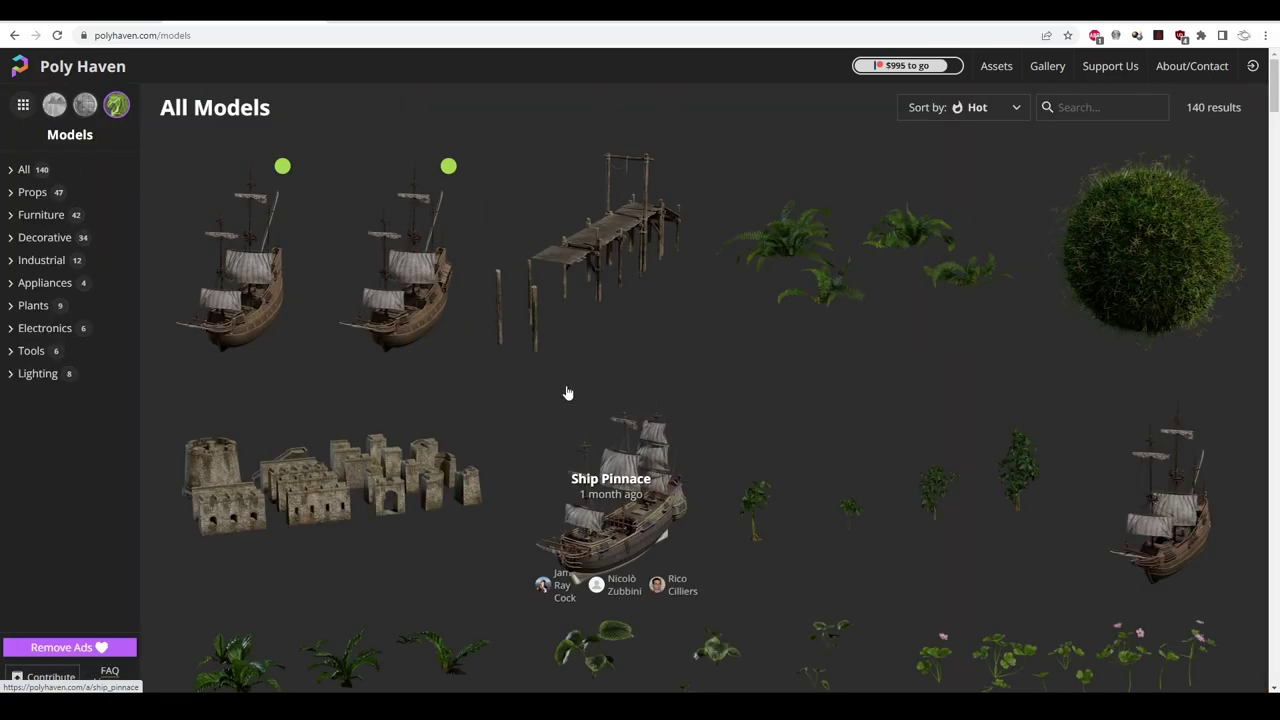
scroll(862, 432, down, 3)
scroll(862, 436, down, 3)
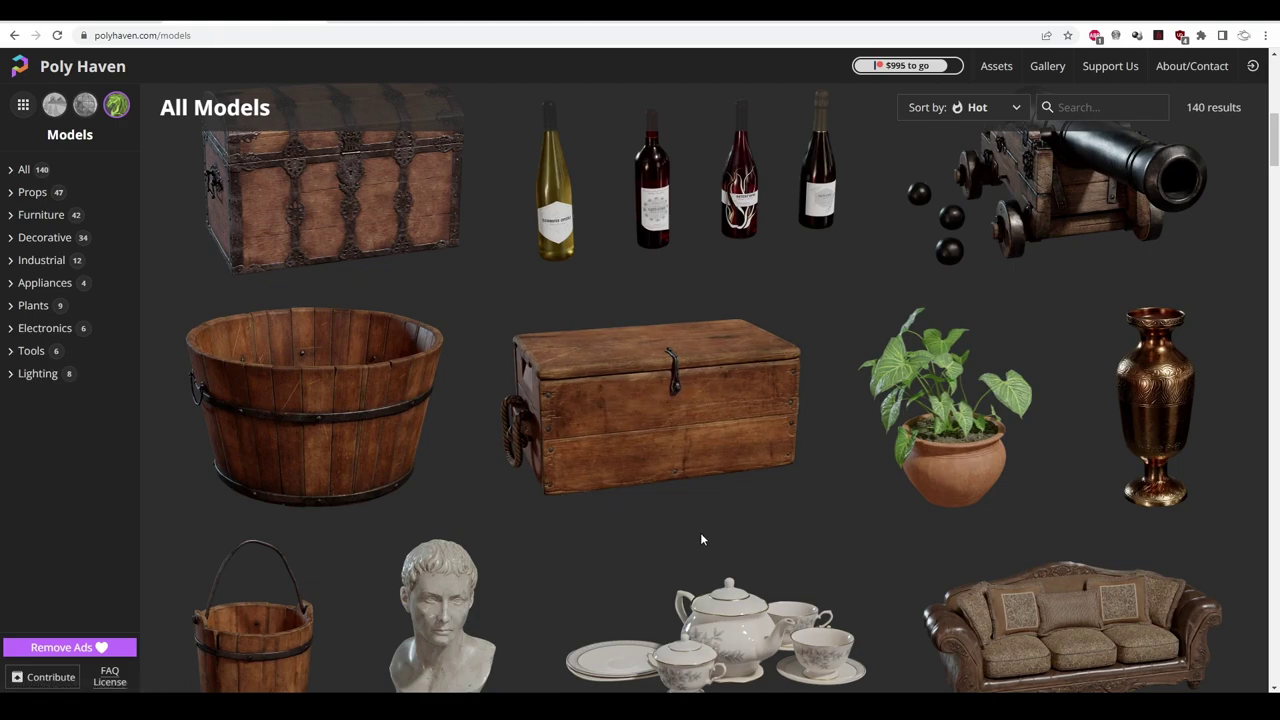
scroll(701, 540, down, 3)
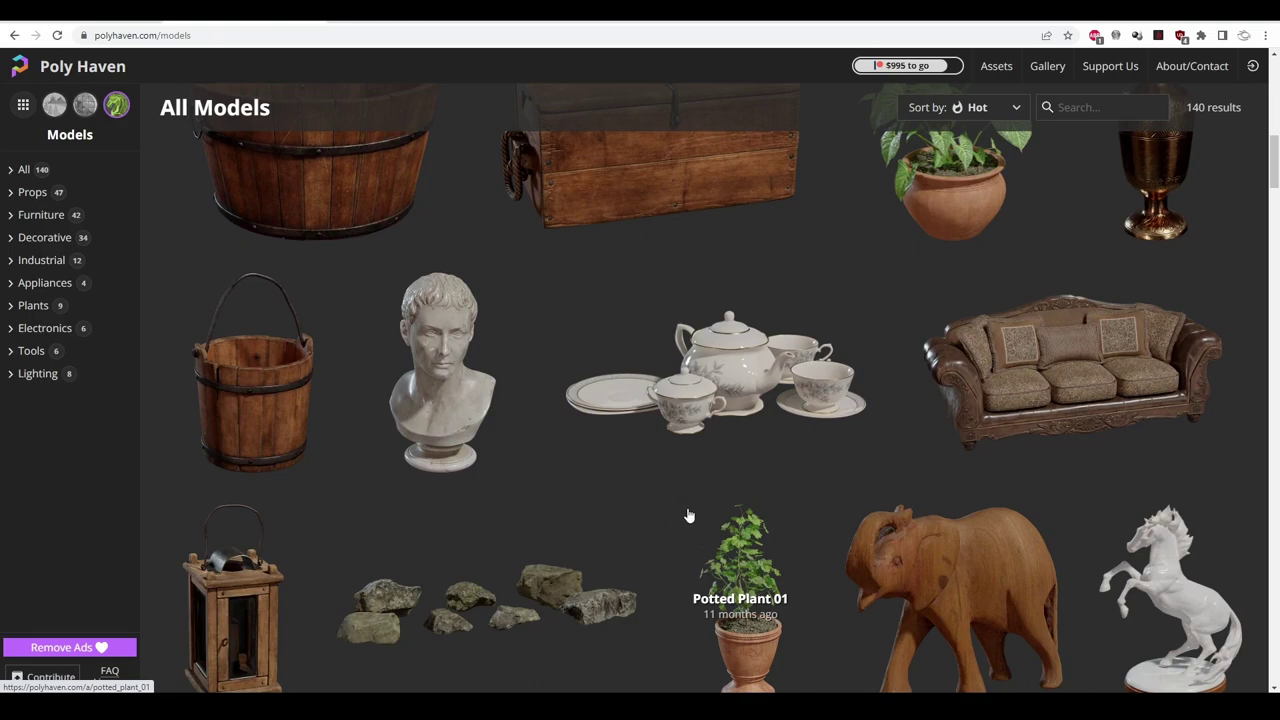
scroll(688, 515, down, 2)
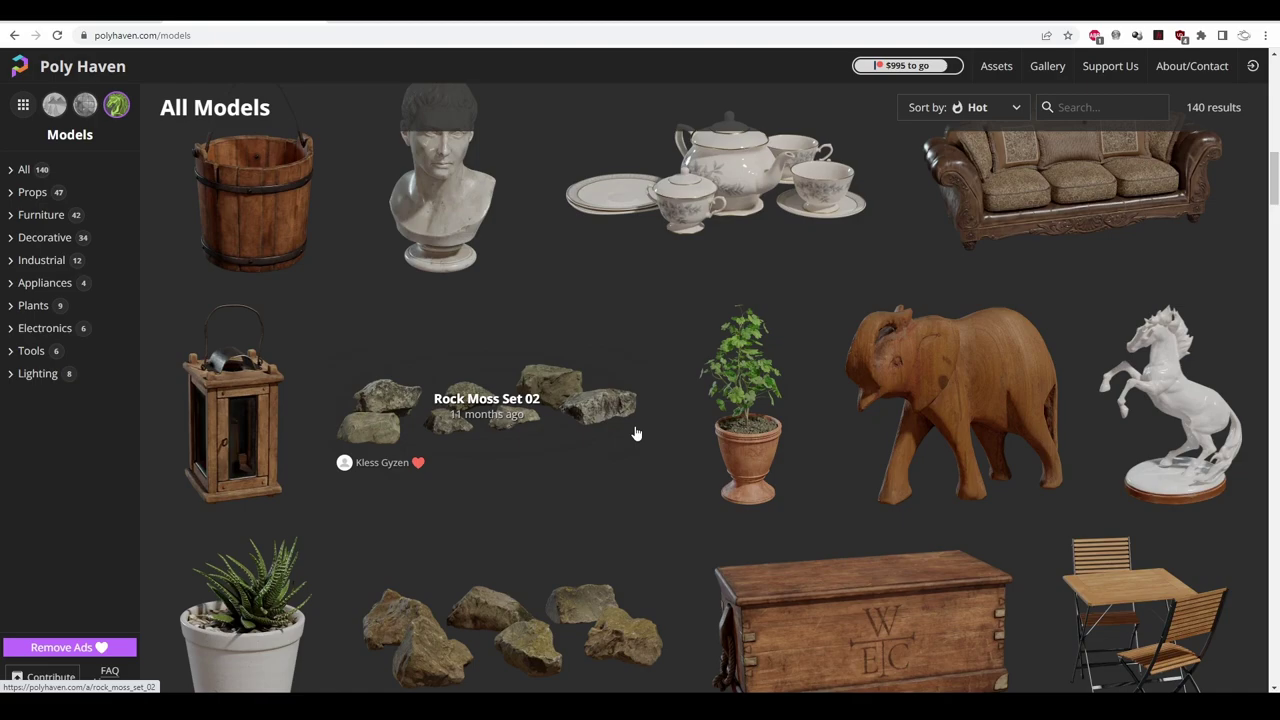
scroll(635, 433, down, 1)
scroll(635, 433, down, 1)
scroll(635, 433, down, 1)
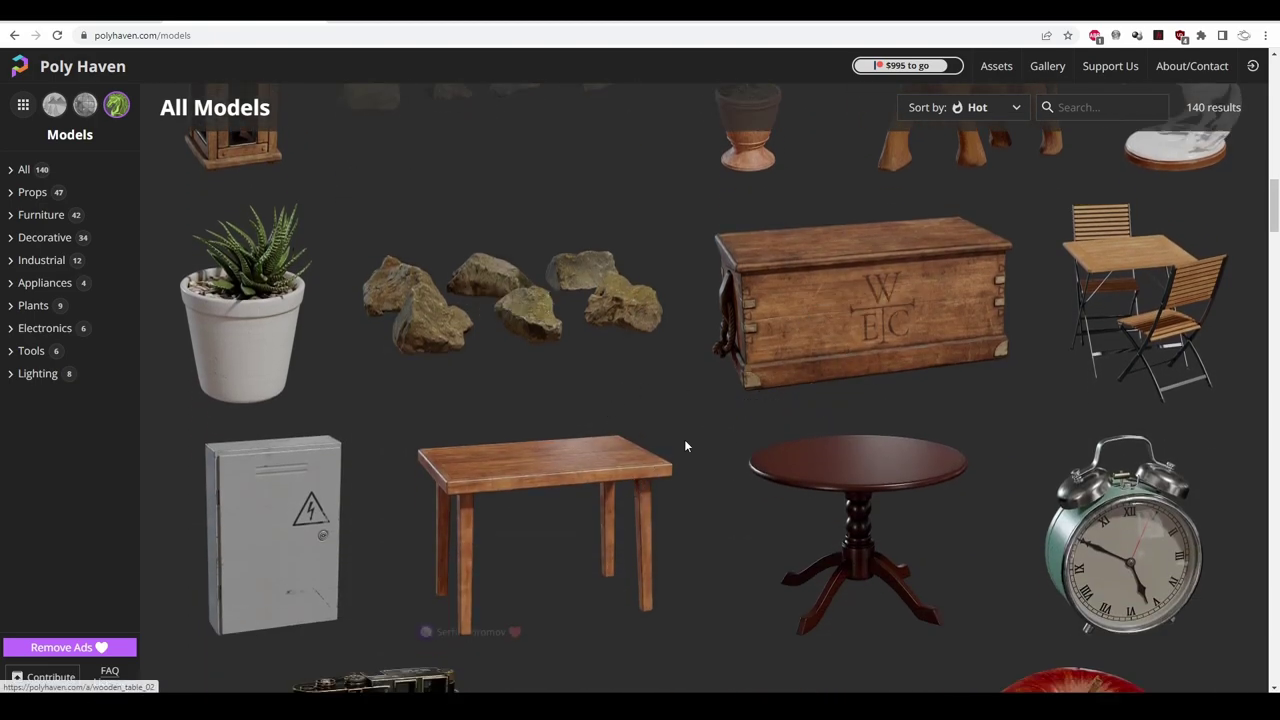
scroll(685, 446, down, 3)
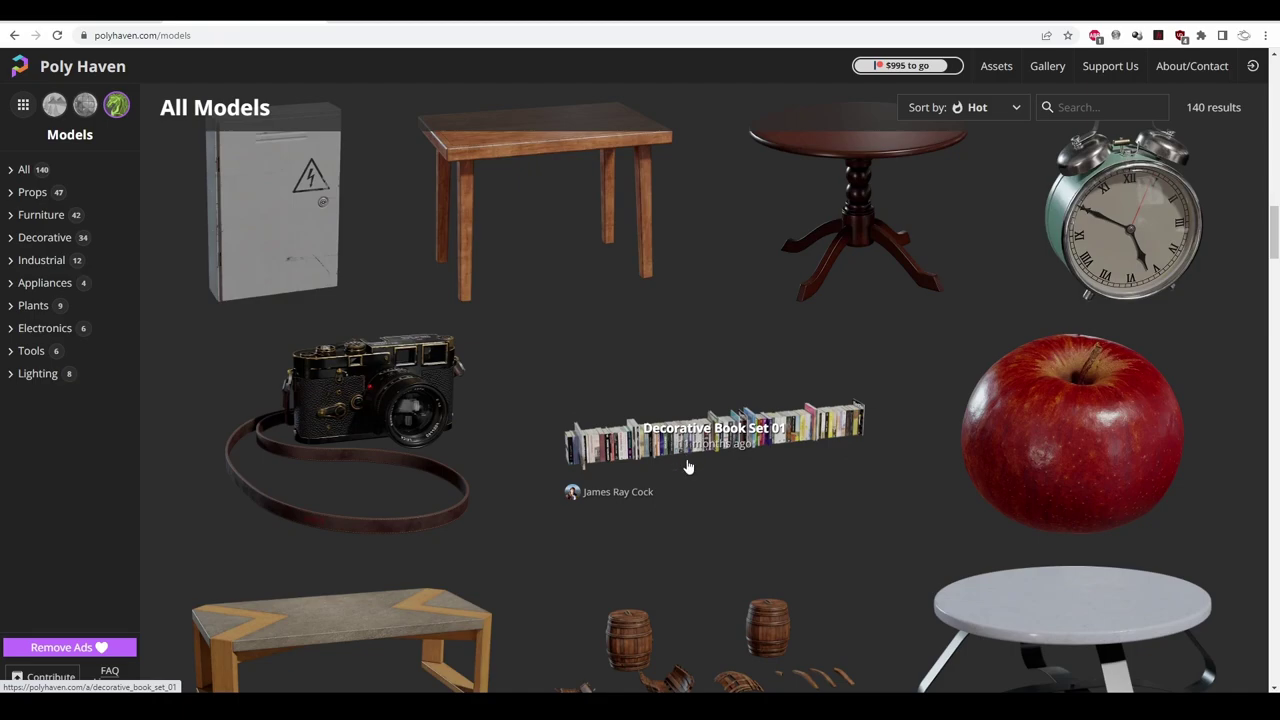
scroll(750, 493, down, 3)
scroll(750, 493, up, 3)
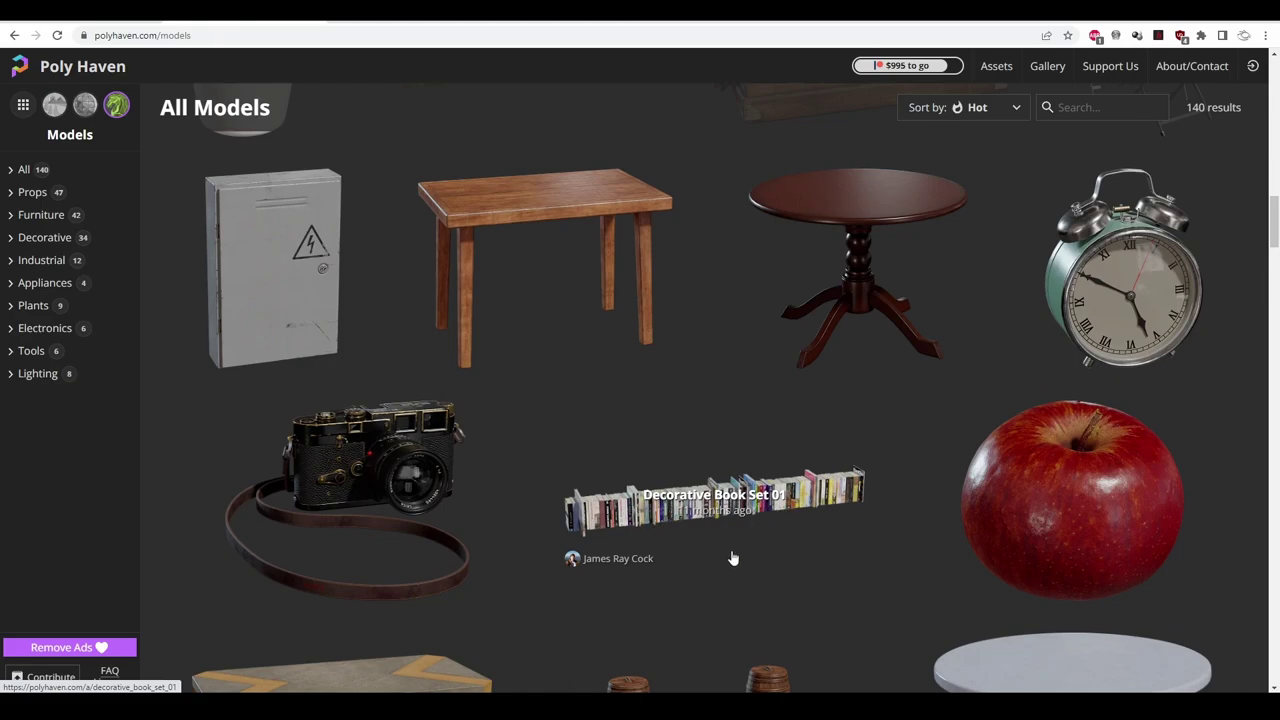
Step: Scroll further down through the remaining models in the All Models grid
scroll(732, 558, down, 2)
scroll(711, 449, down, 2)
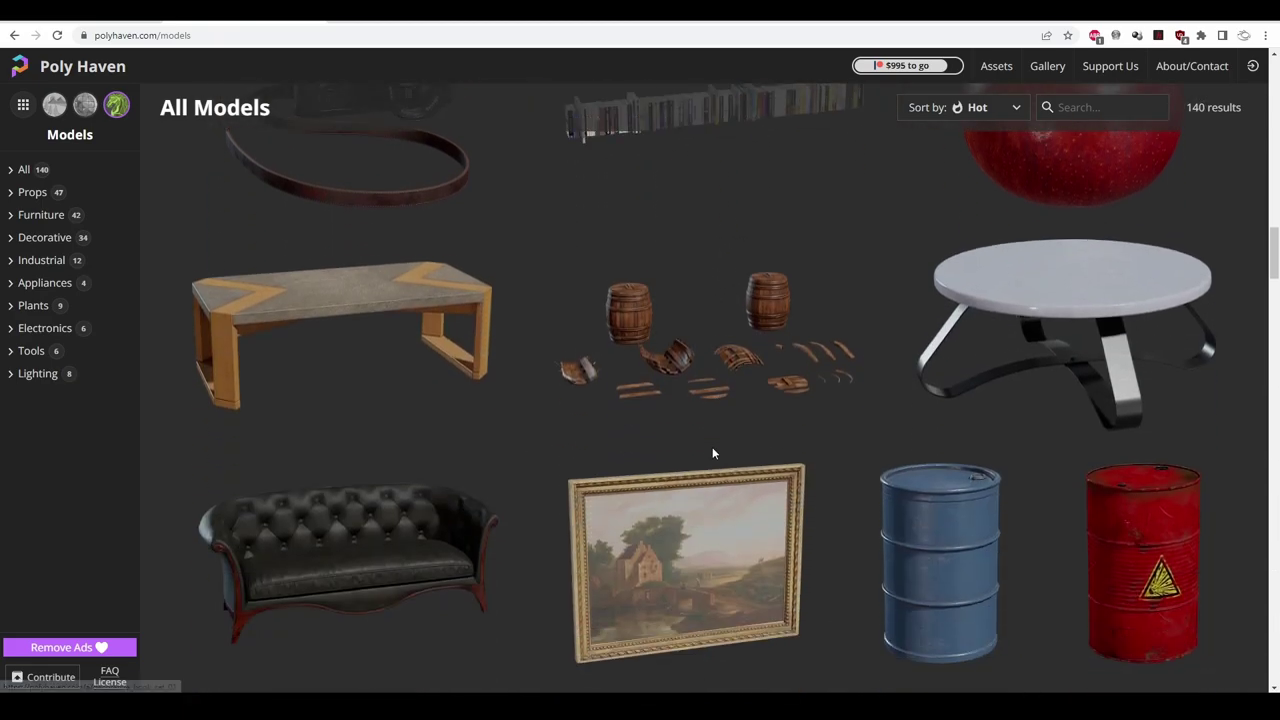
scroll(713, 455, down, 2)
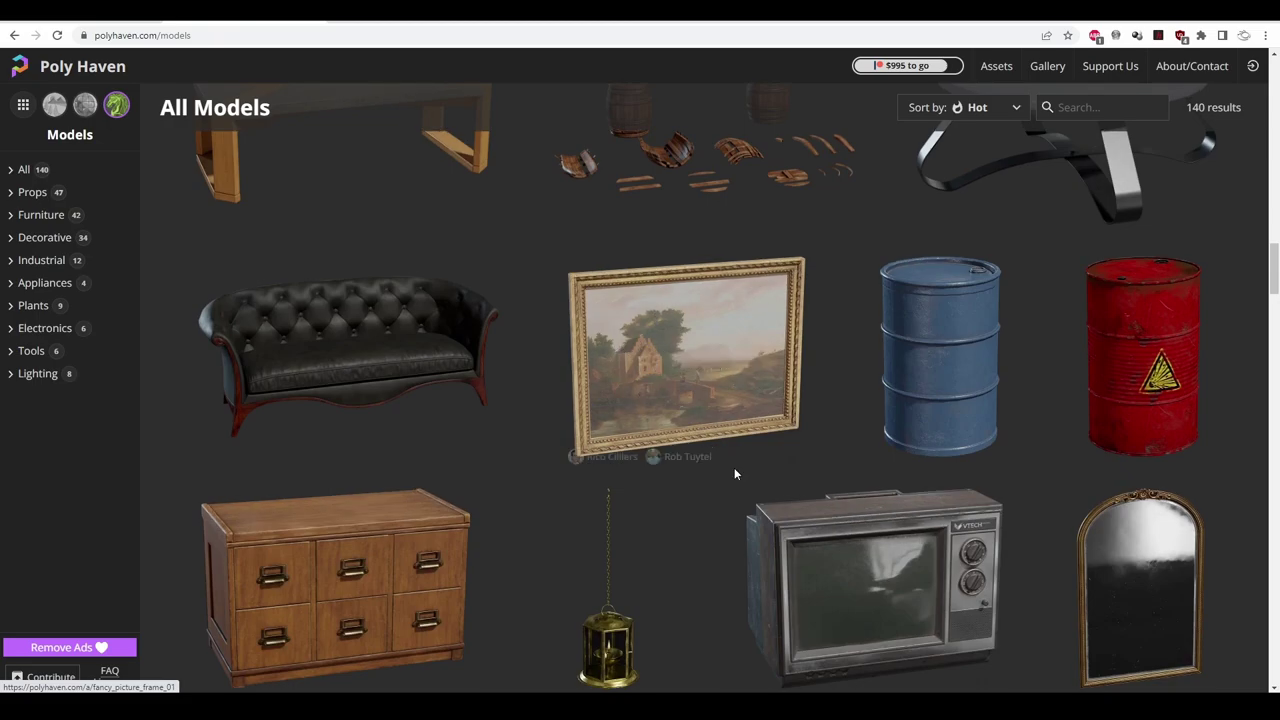
scroll(720, 462, down, 2)
scroll(681, 499, down, 2)
scroll(681, 499, down, 2)
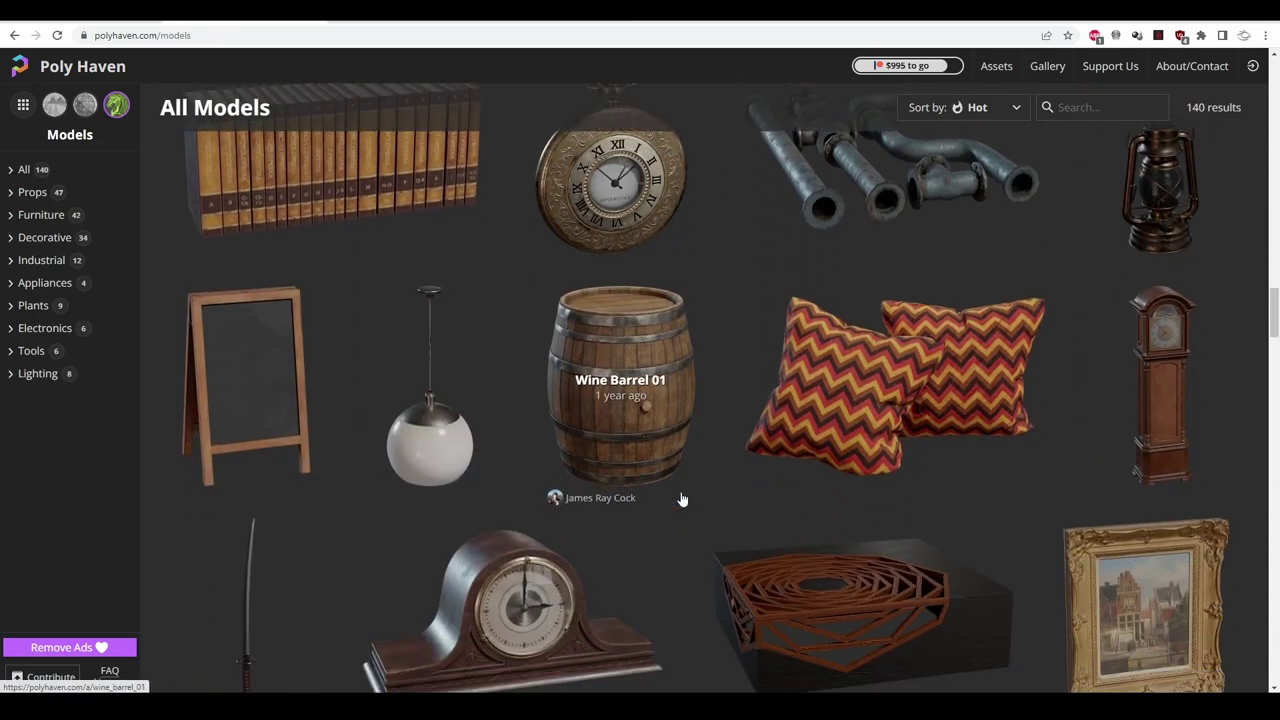
scroll(681, 499, down, 2)
scroll(681, 499, down, 2)
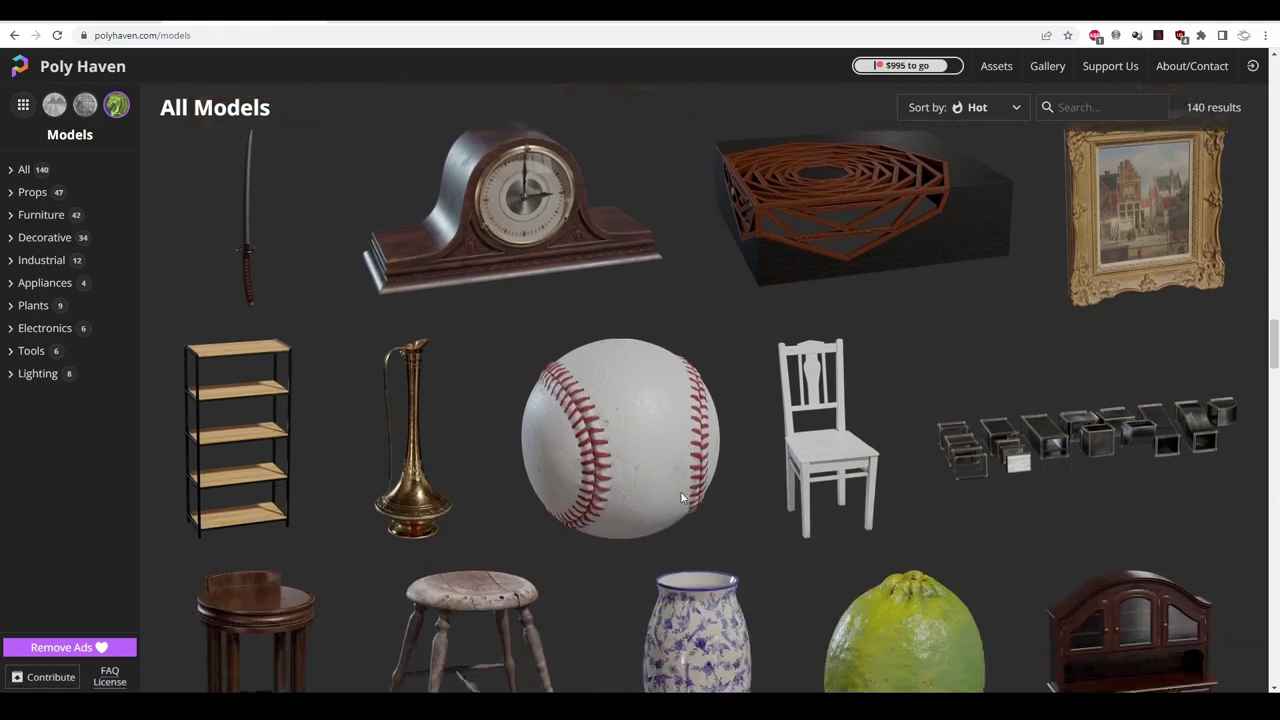
scroll(681, 499, down, 3)
scroll(681, 499, down, 2)
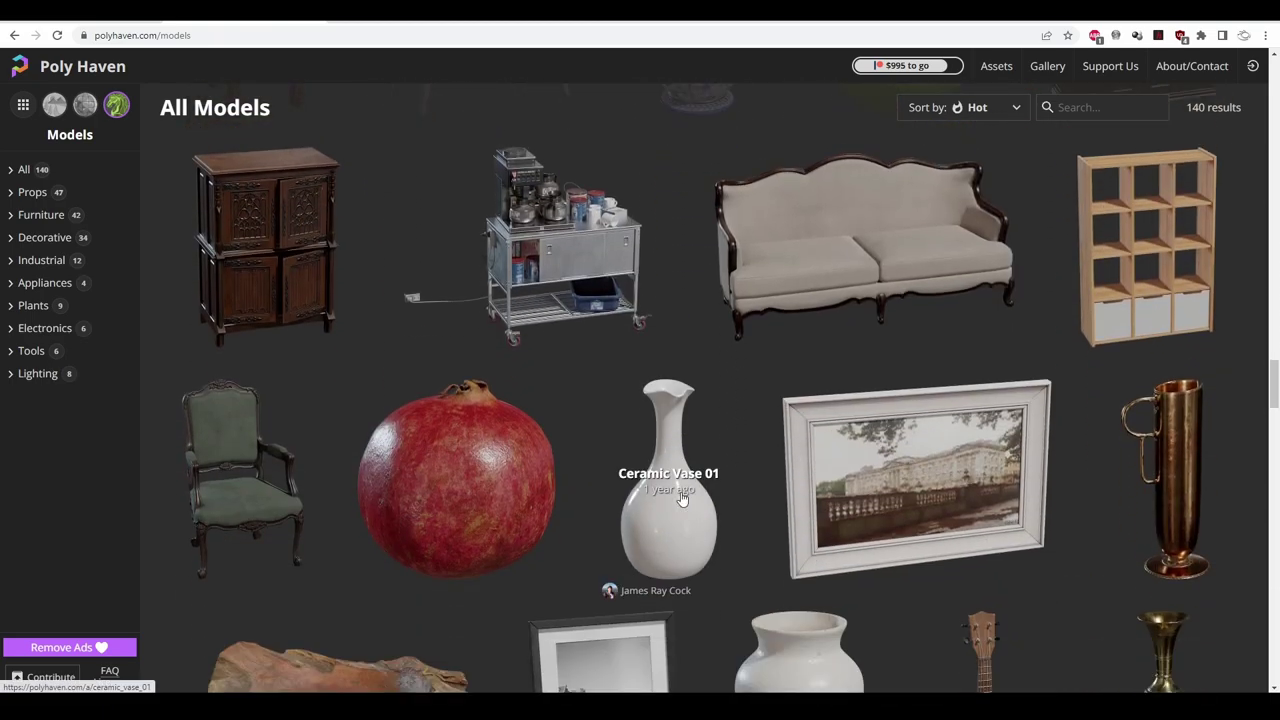
scroll(681, 499, down, 2)
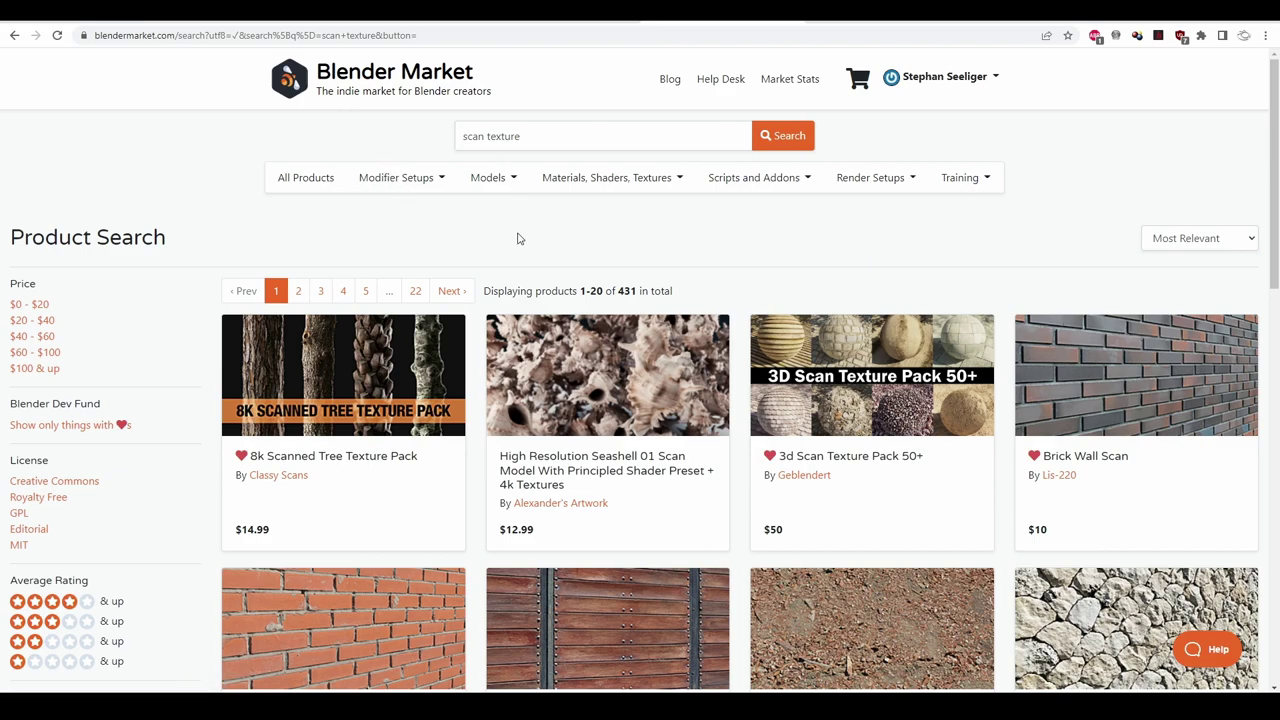
scroll(528, 235, down, 2)
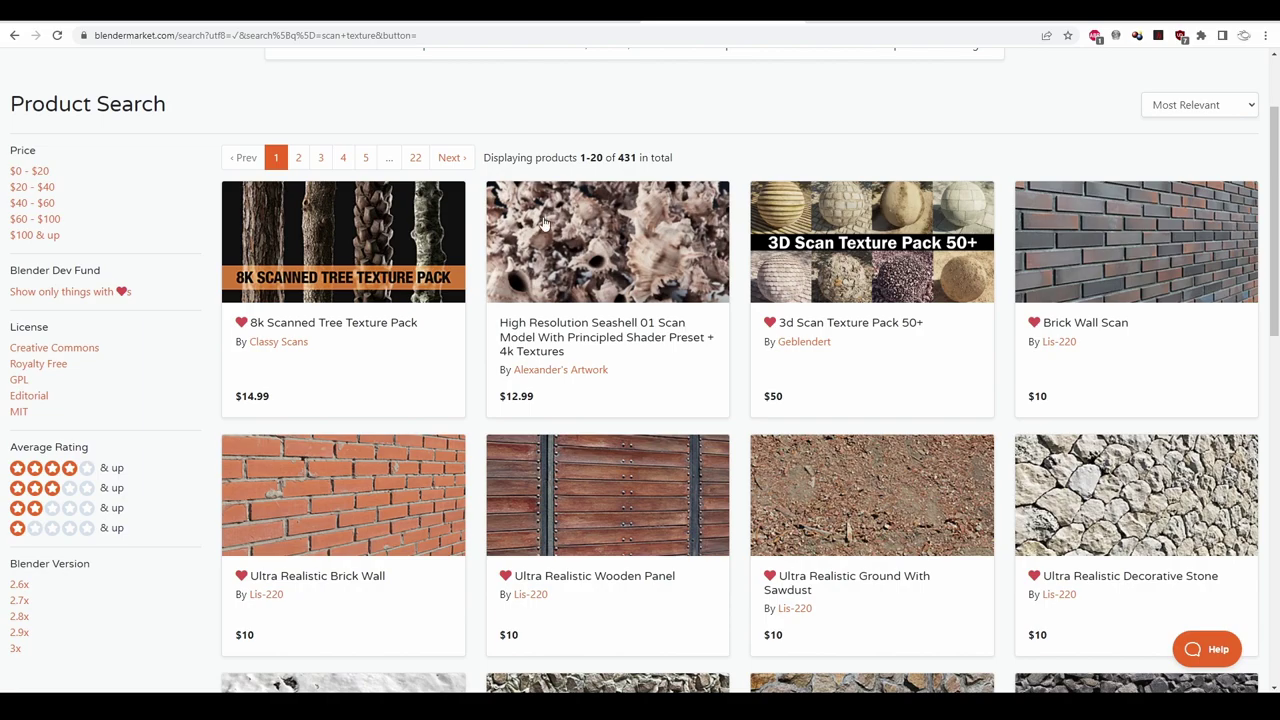
scroll(446, 403, down, 3)
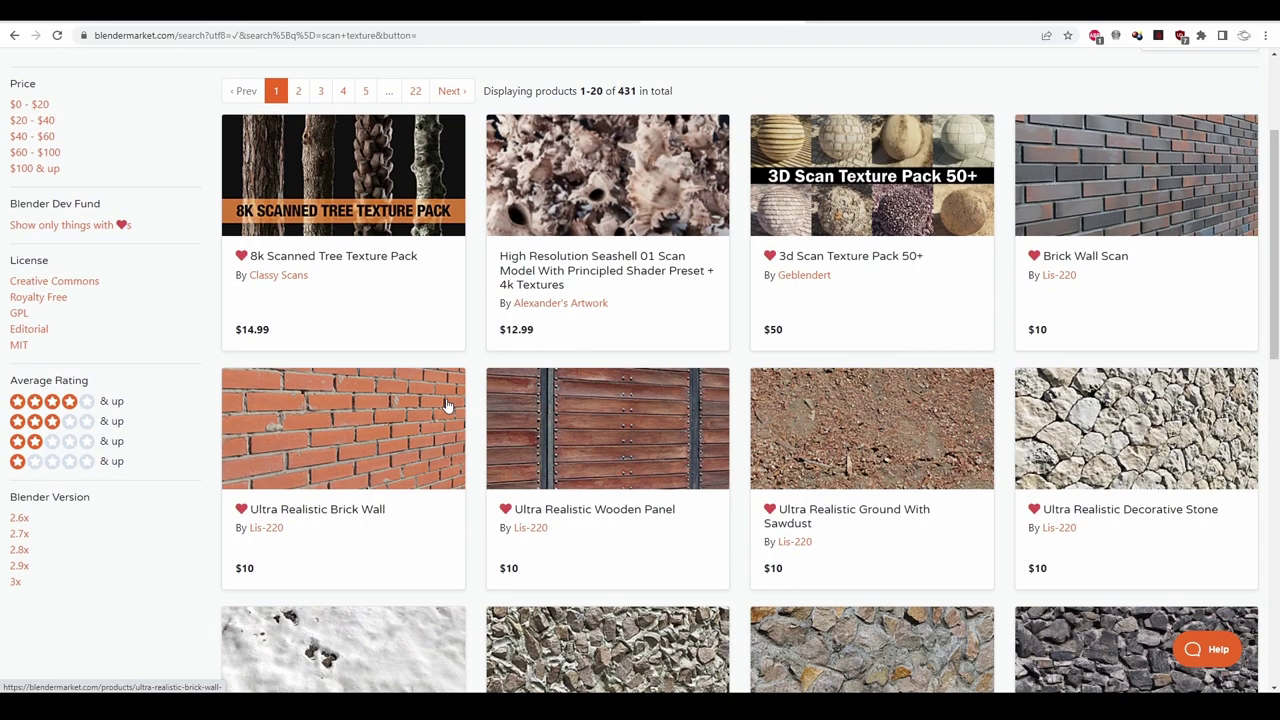
scroll(447, 404, down, 2)
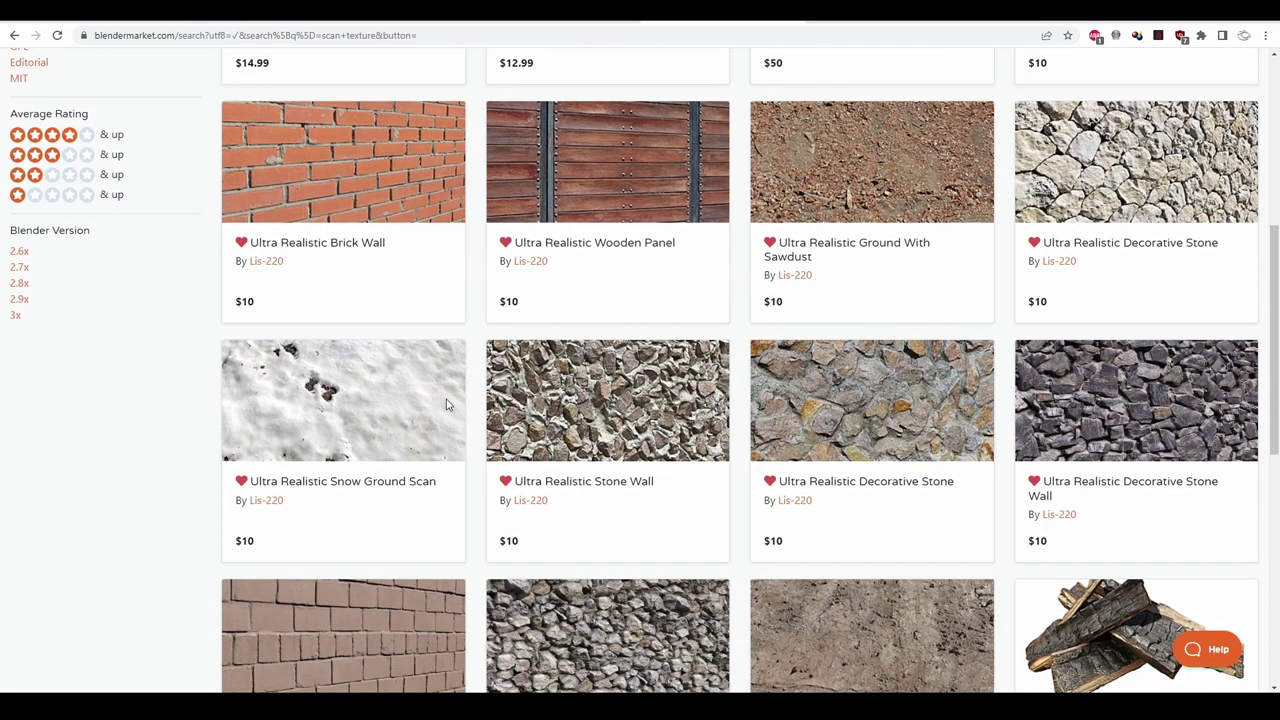
scroll(447, 404, down, 1)
scroll(447, 404, down, 1)
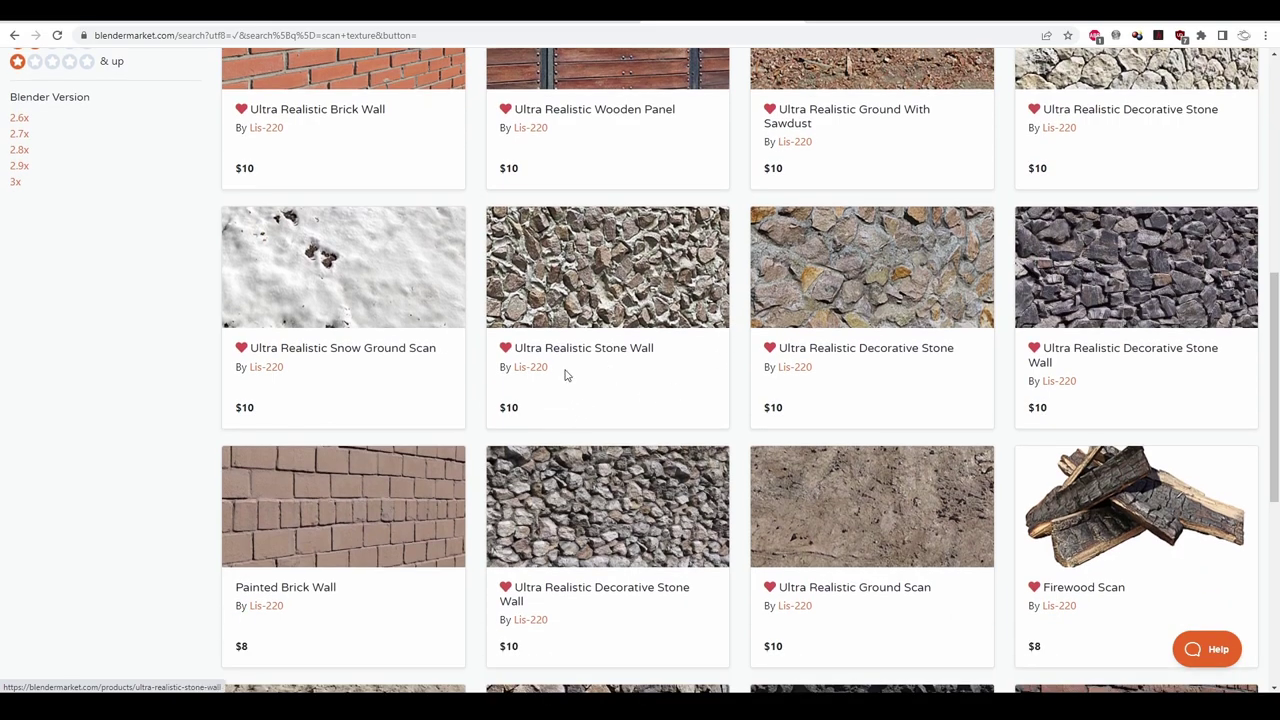
scroll(630, 272, down, 1)
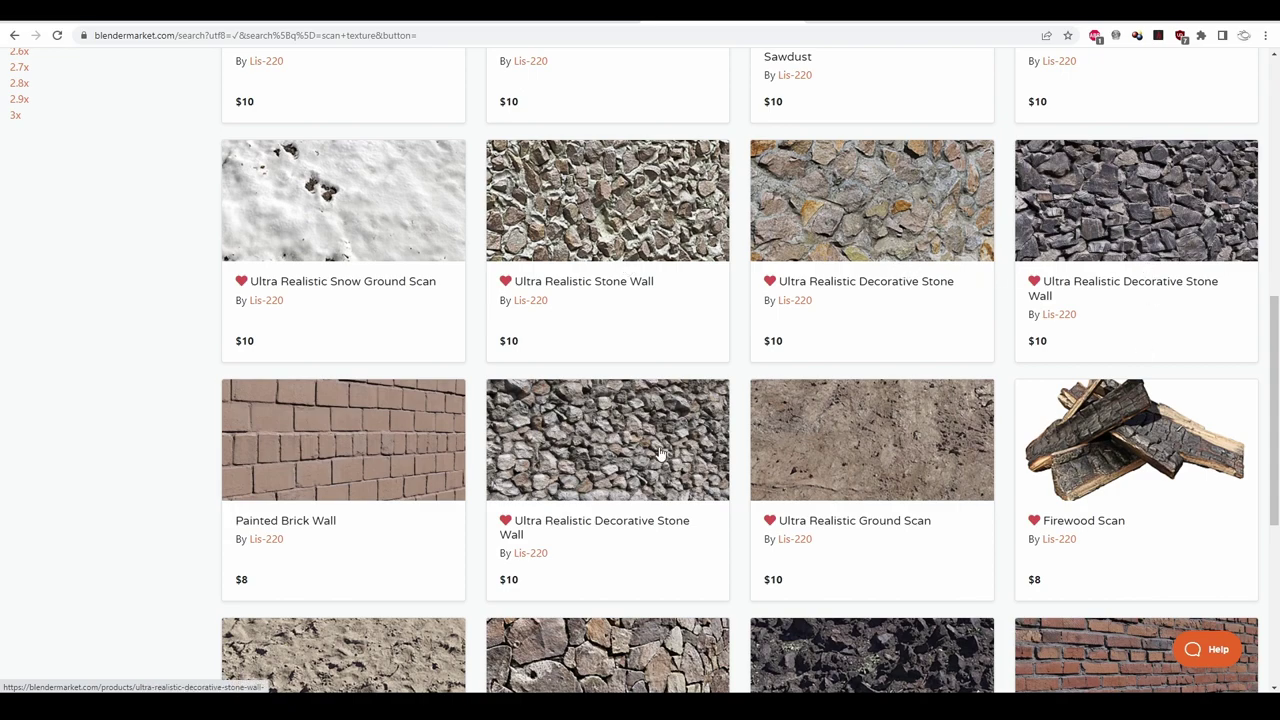
scroll(660, 450, down, 4)
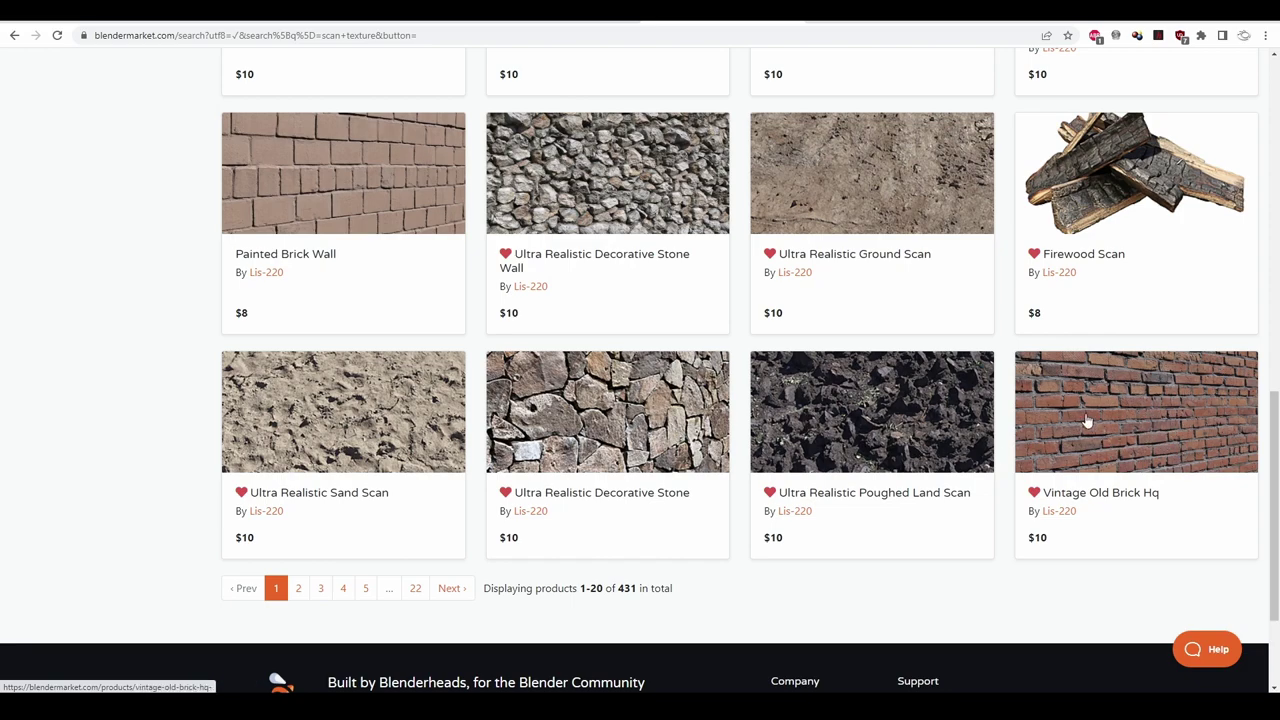
scroll(730, 440, up, 3)
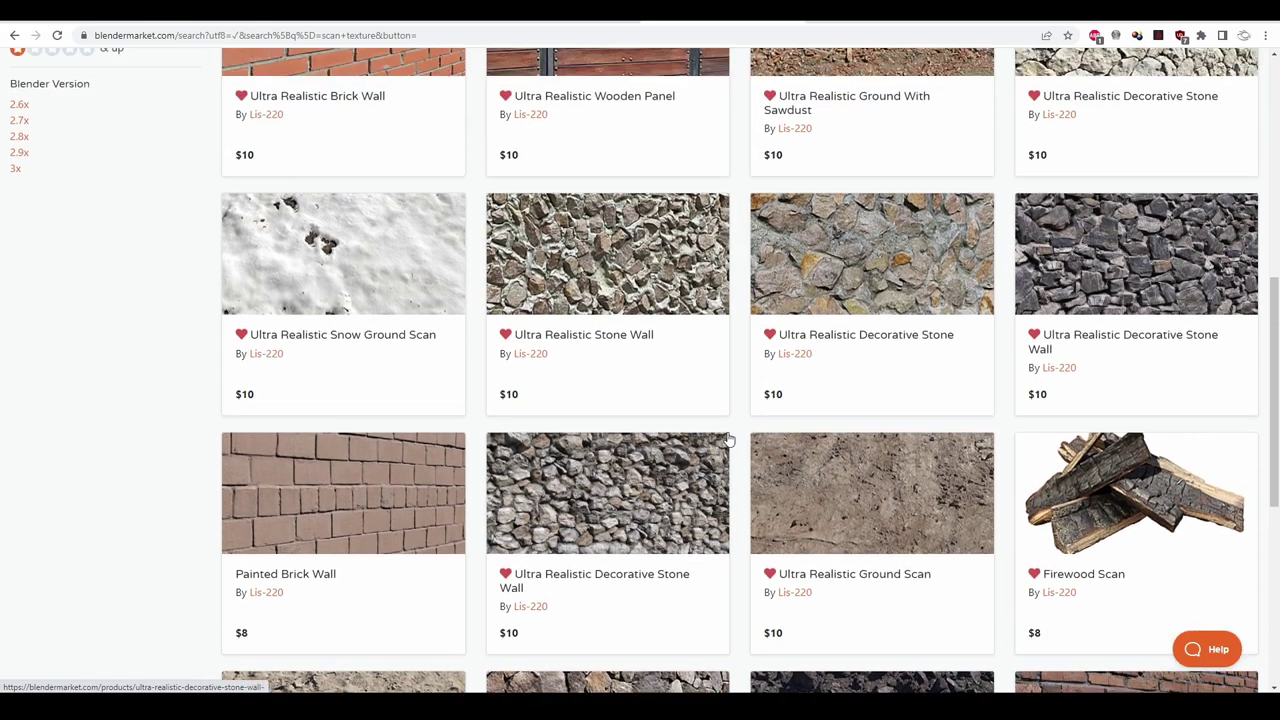
scroll(728, 440, up, 2)
scroll(728, 440, up, 4)
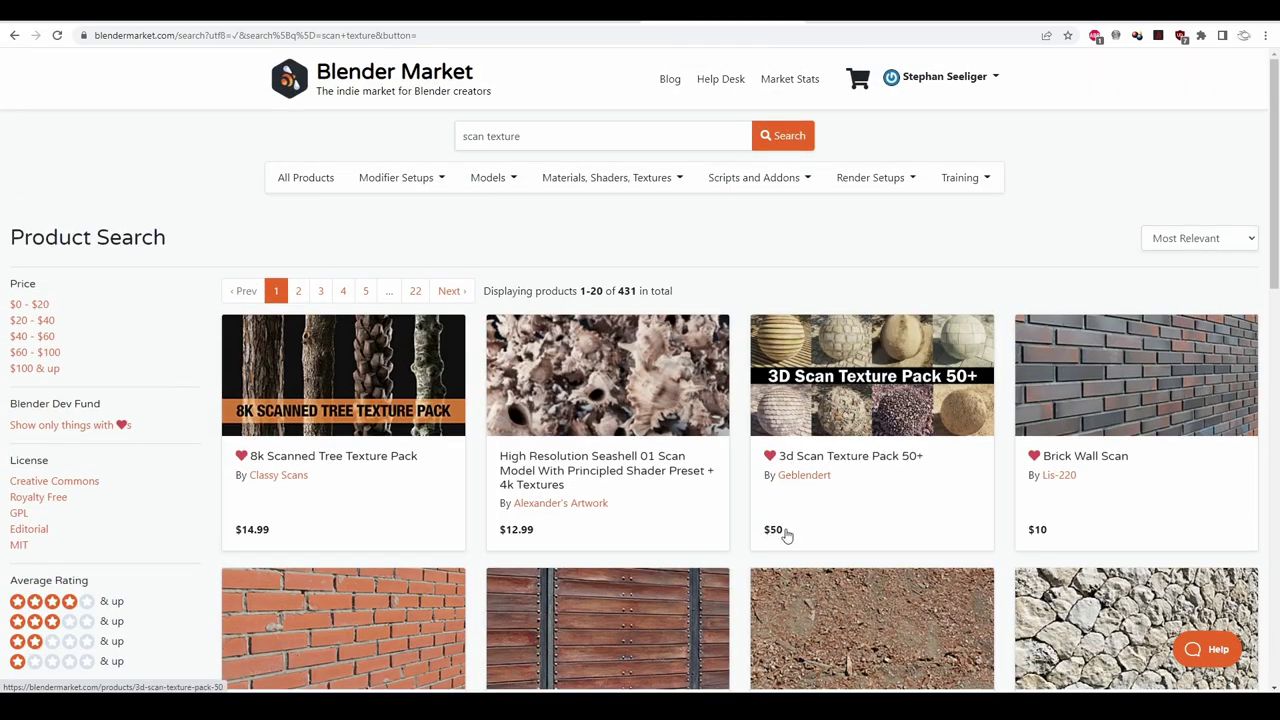
Step: Open the 3d Scan Texture Pack 50+ product page and skim its top section
click(850, 398)
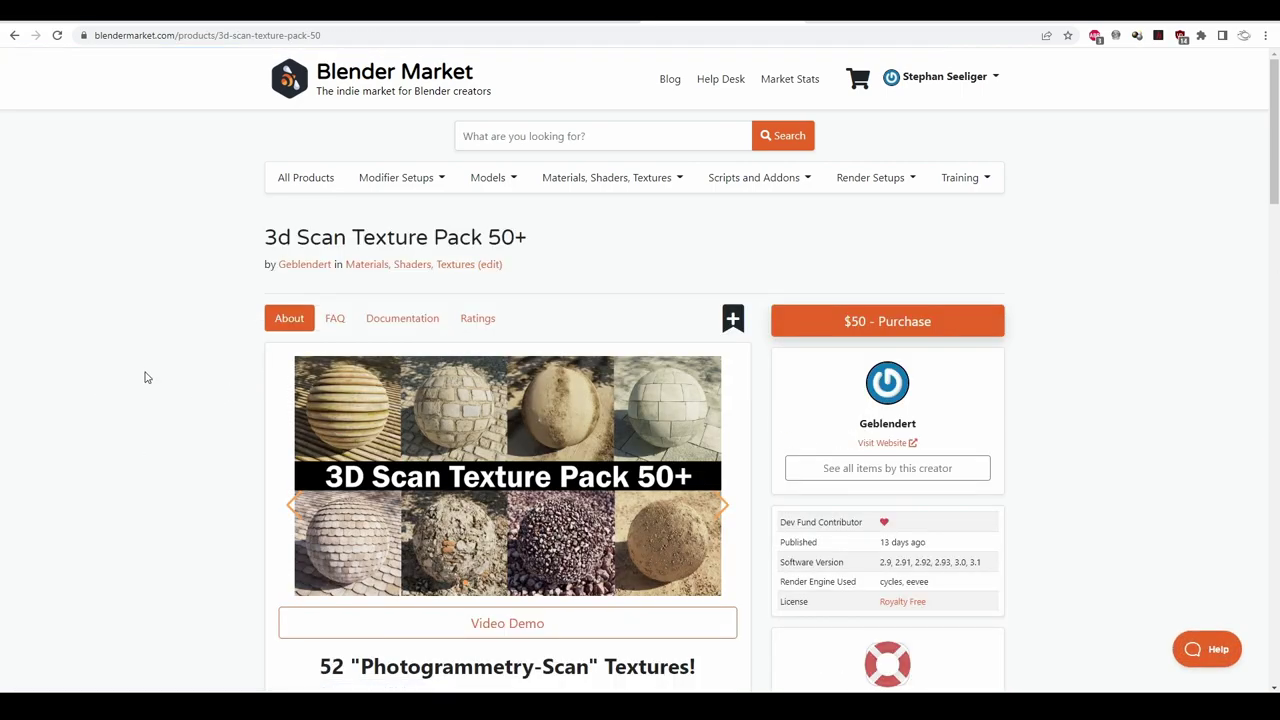
scroll(145, 377, down, 2)
scroll(145, 377, up, 2)
scroll(145, 377, down, 2)
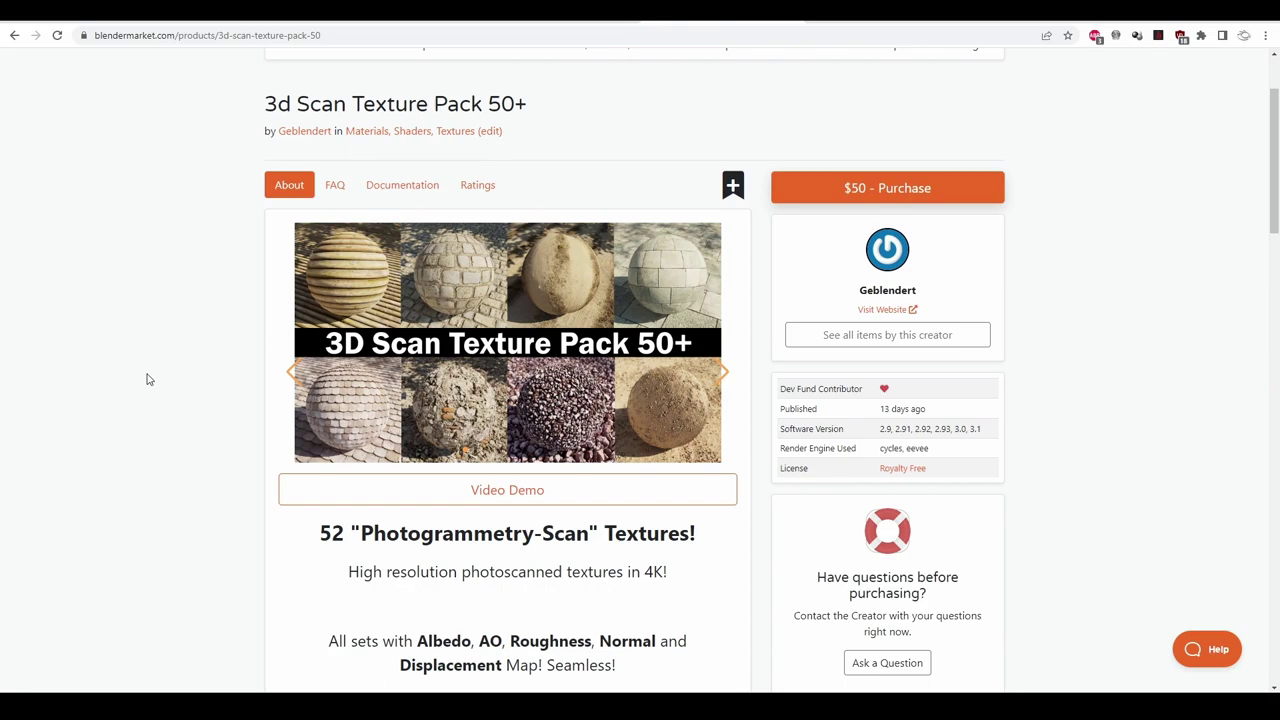
scroll(147, 379, down, 1)
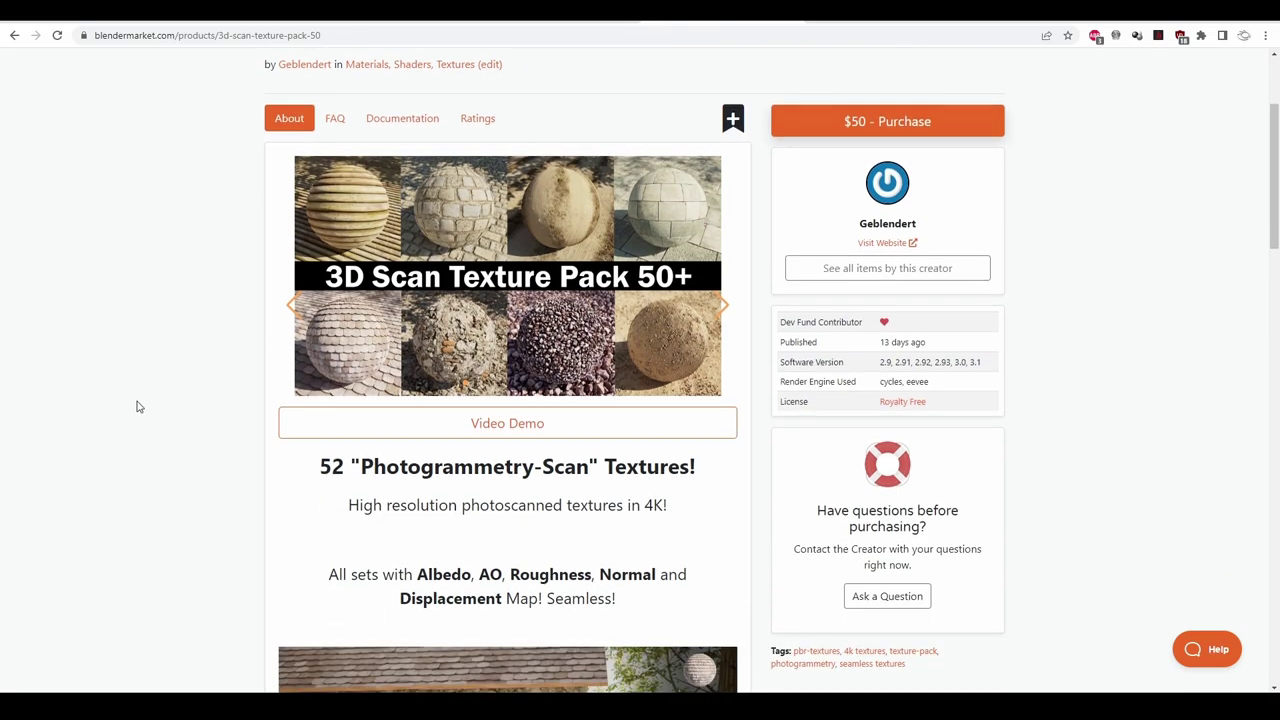
scroll(139, 406, down, 1)
scroll(139, 406, up, 3)
scroll(139, 406, down, 4)
scroll(139, 406, down, 3)
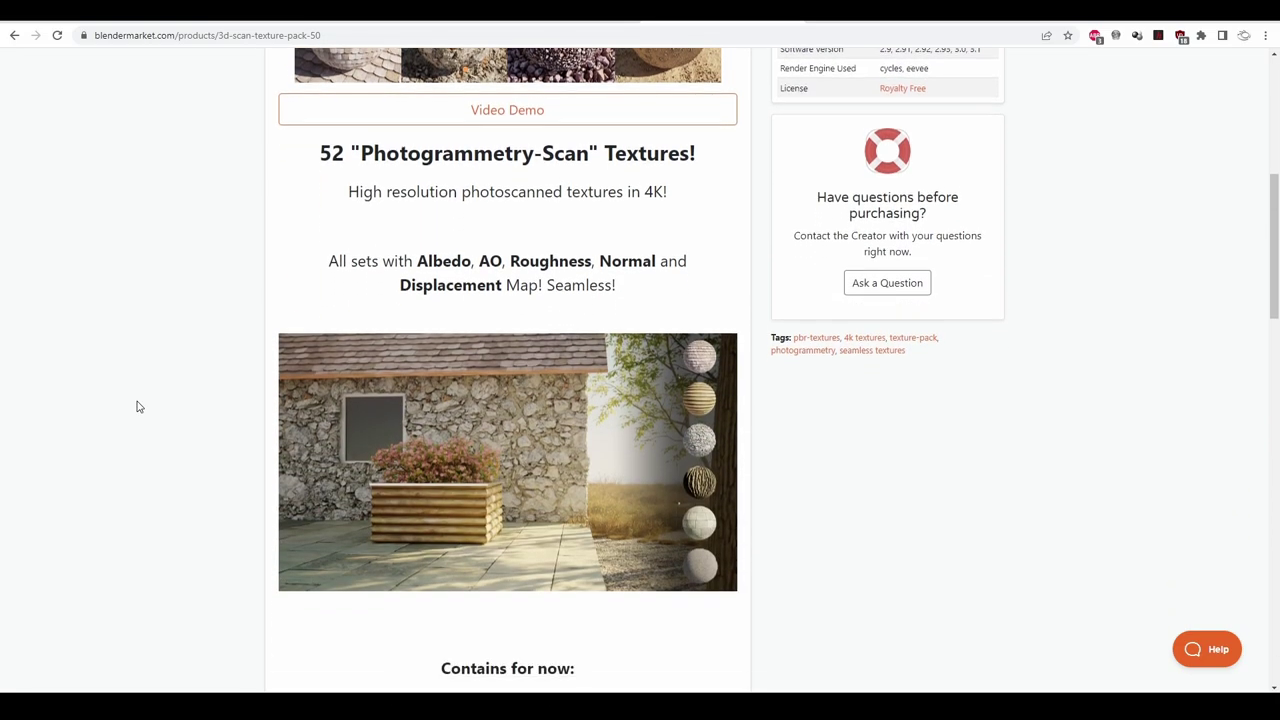
scroll(139, 406, down, 2)
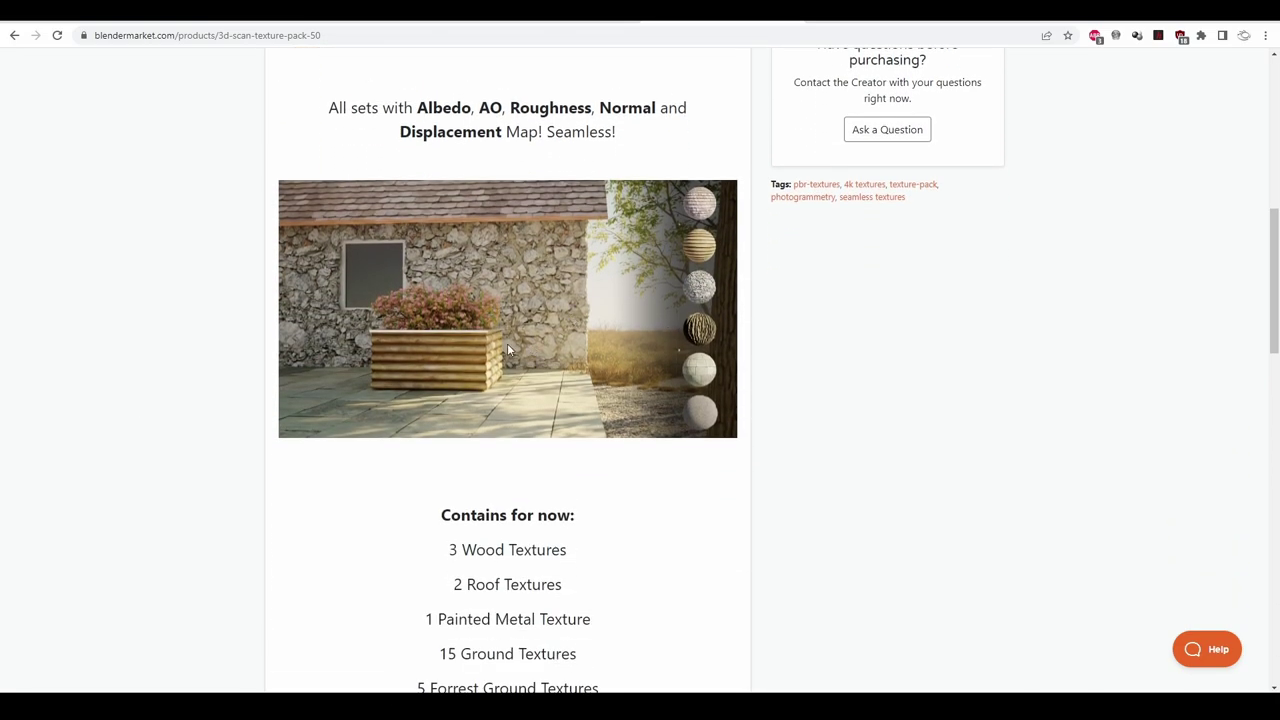
scroll(210, 344, up, 6)
scroll(210, 344, up, 1)
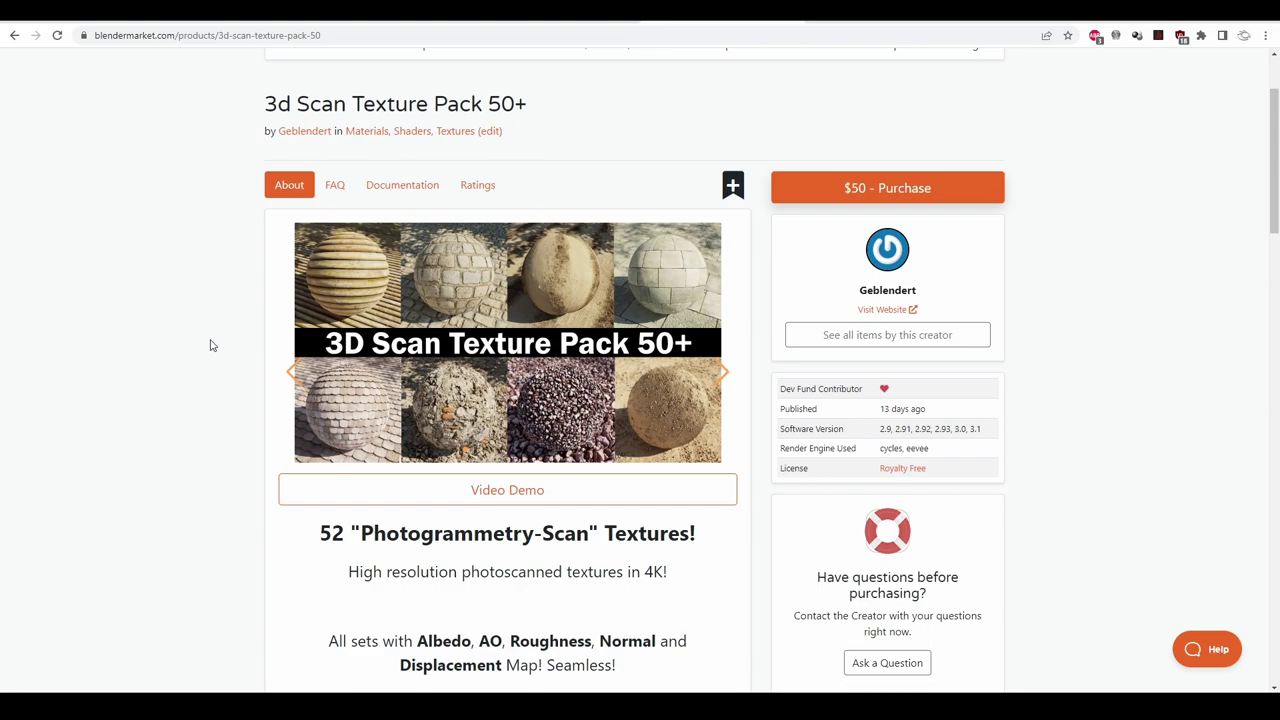
Step: Read through the pack's 52 4K photogrammetry textures description and start the video demo
scroll(210, 344, down, 1)
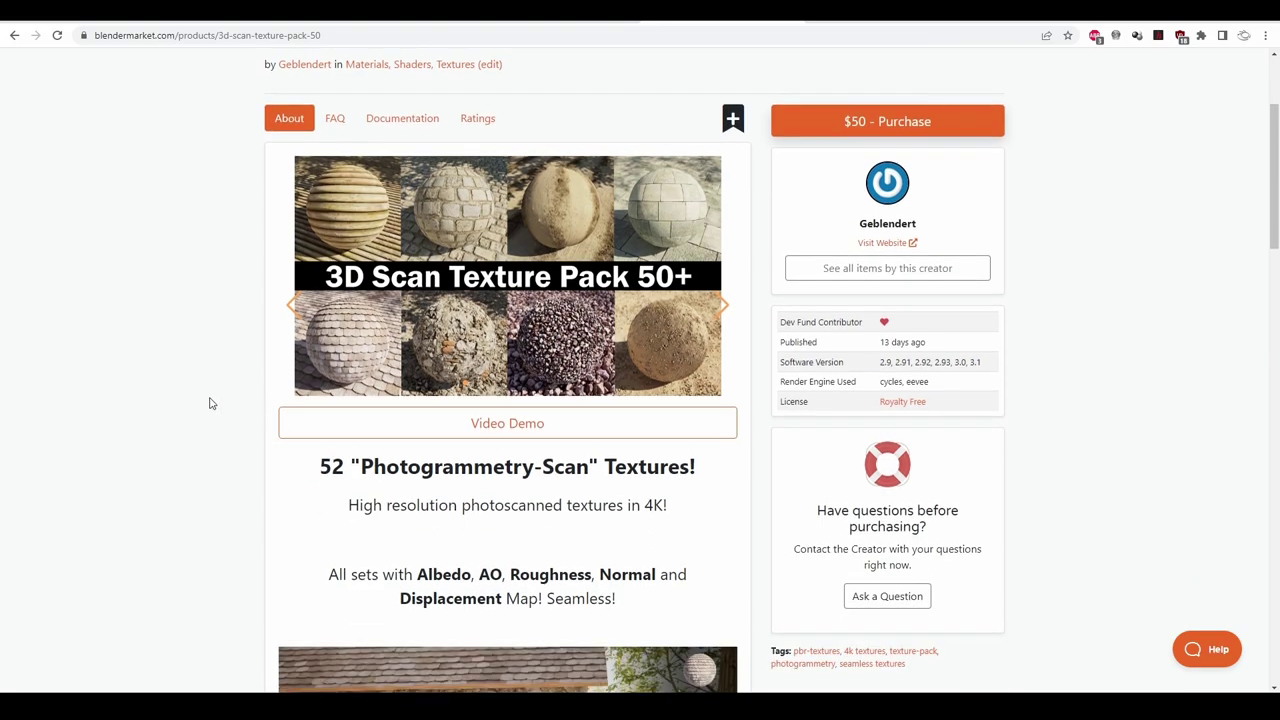
scroll(210, 403, down, 2)
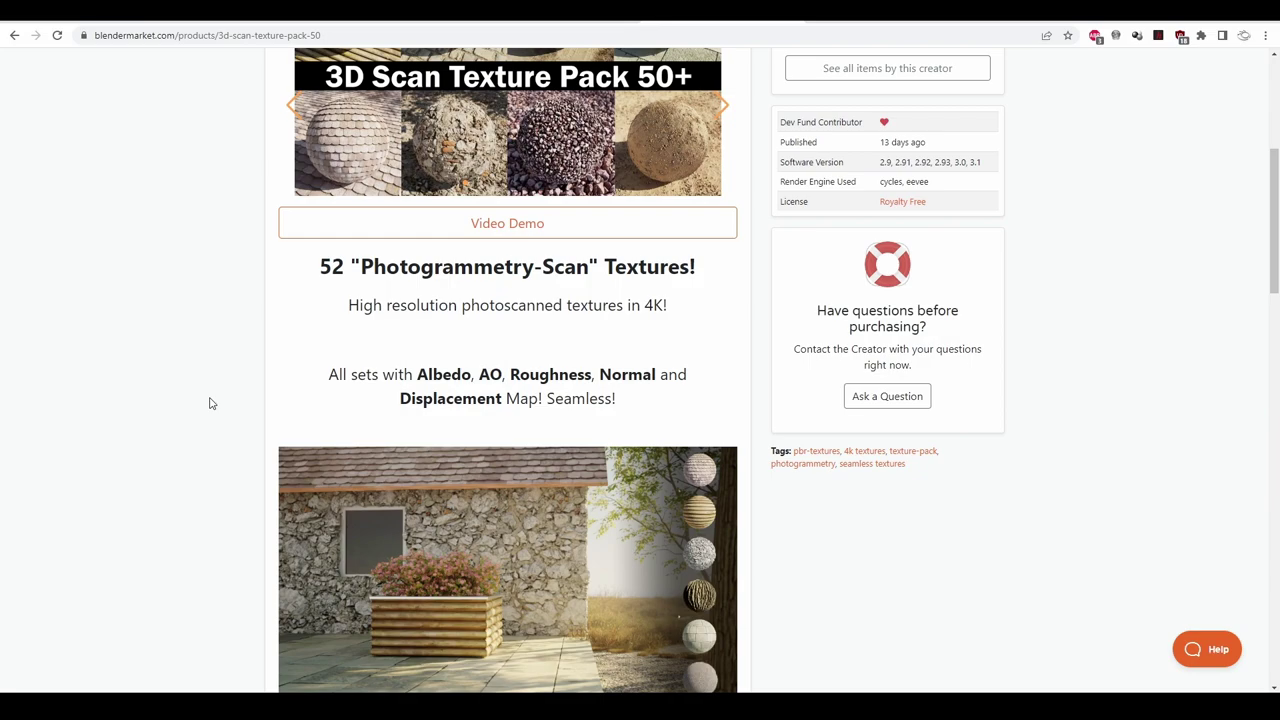
scroll(210, 403, down, 2)
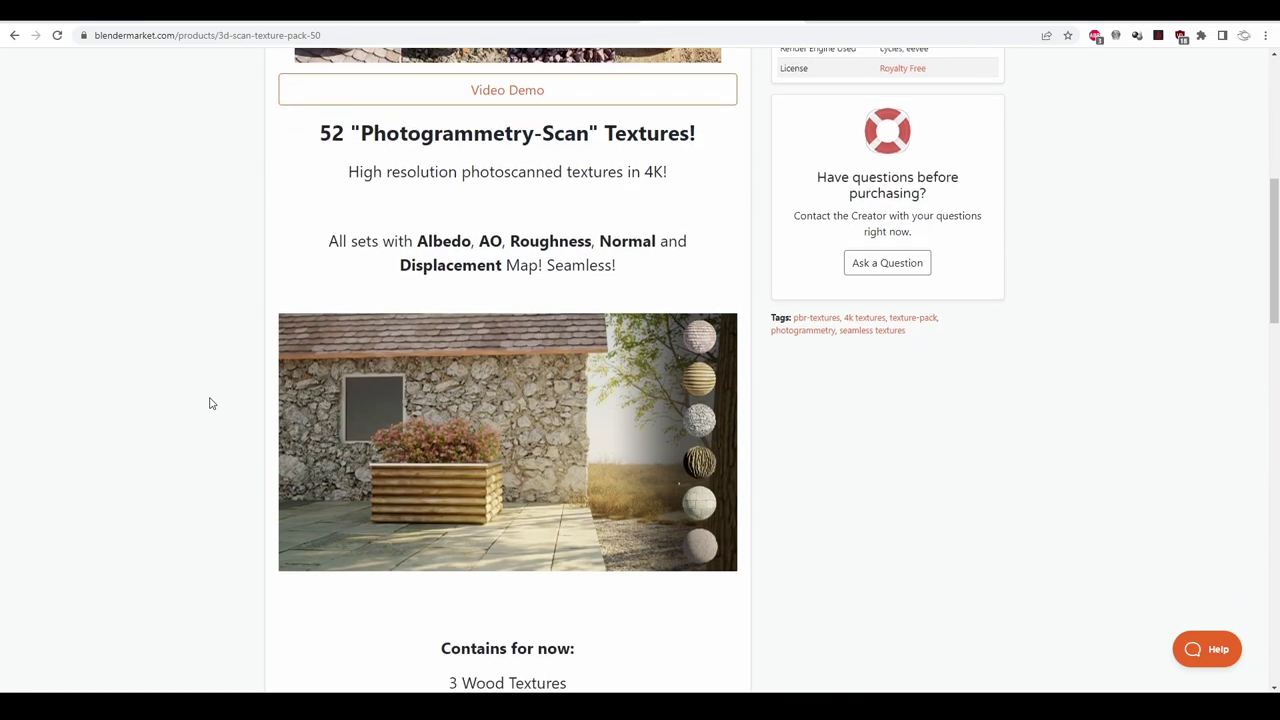
scroll(210, 403, down, 2)
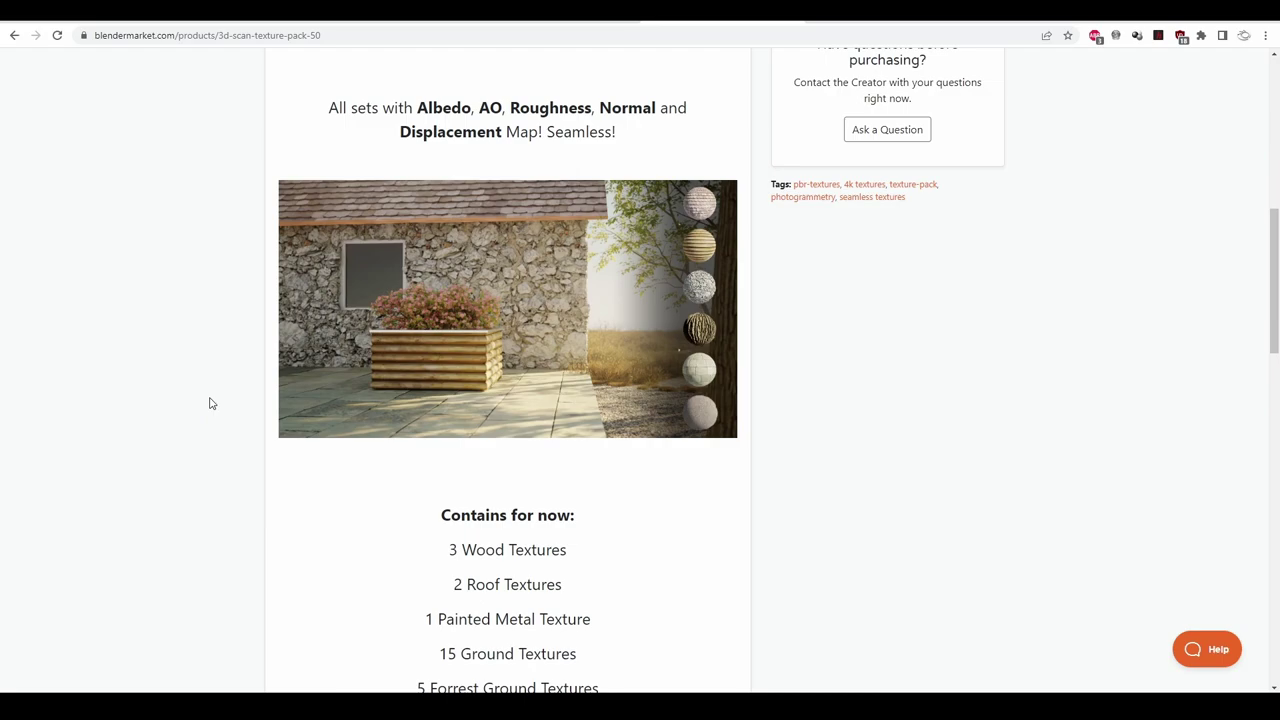
scroll(210, 403, down, 4)
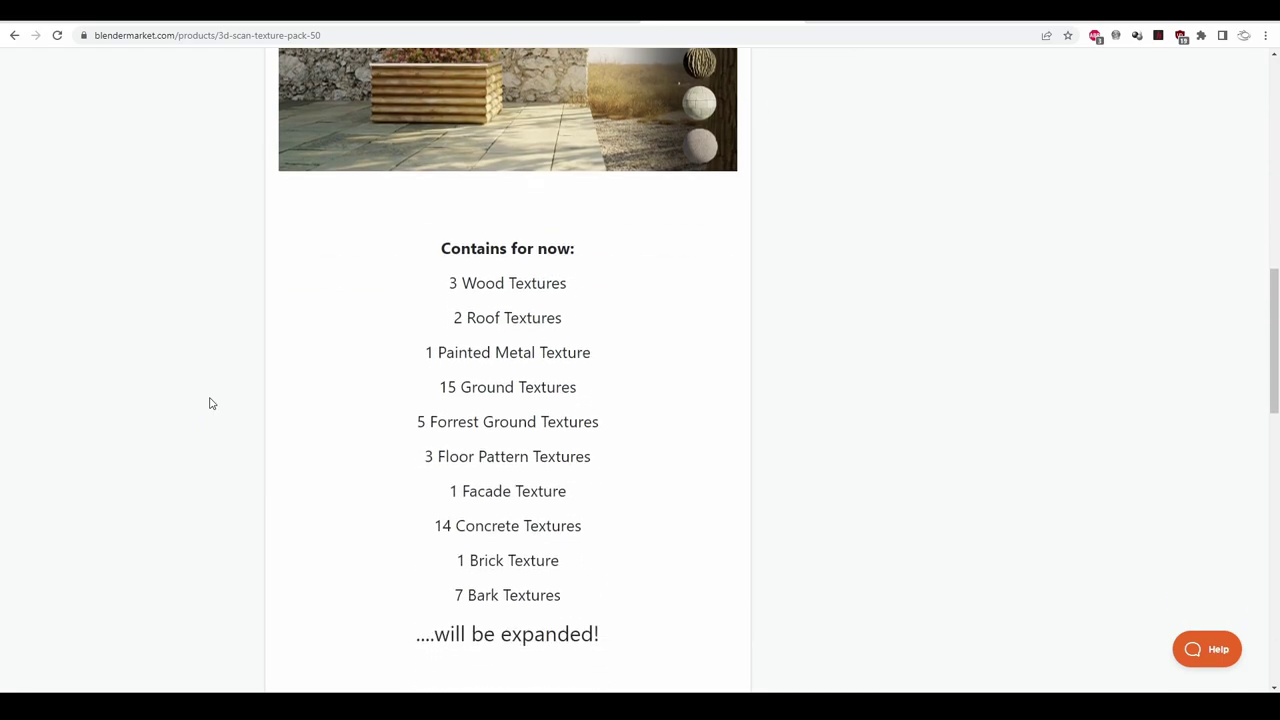
scroll(210, 403, down, 5)
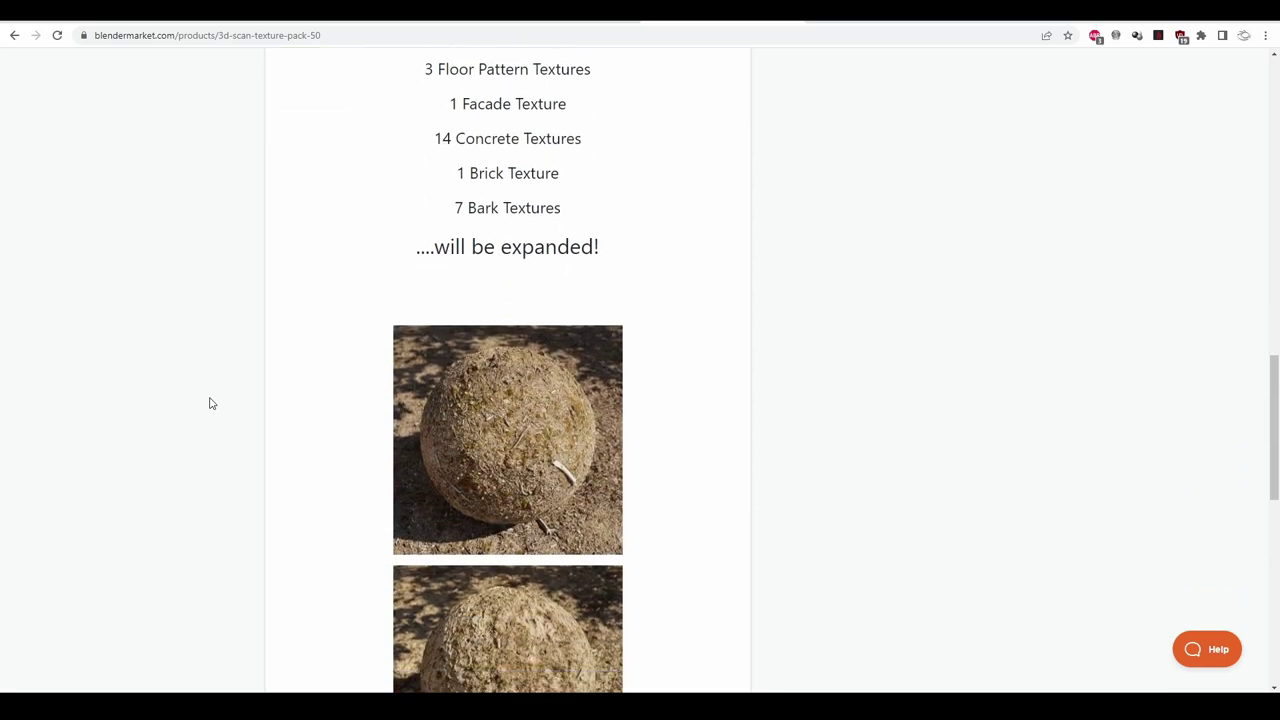
scroll(210, 403, down, 5)
scroll(234, 428, down, 6)
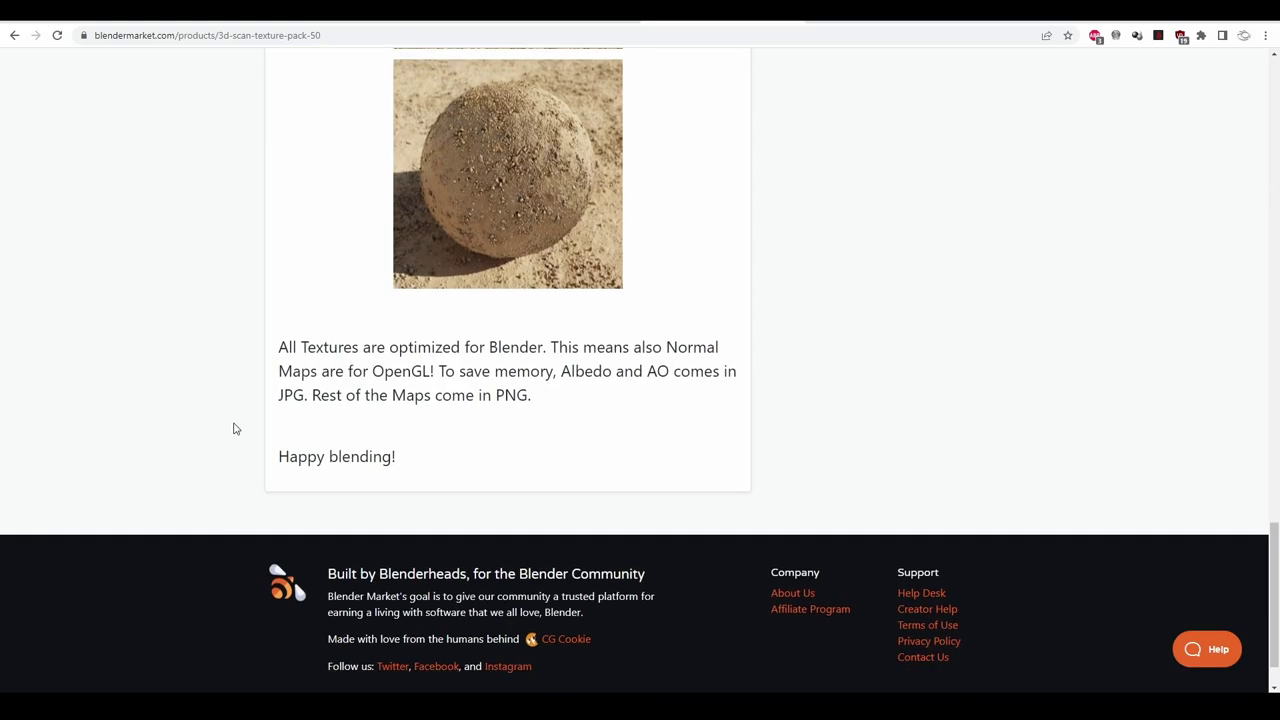
scroll(234, 428, up, 10)
scroll(234, 428, up, 10)
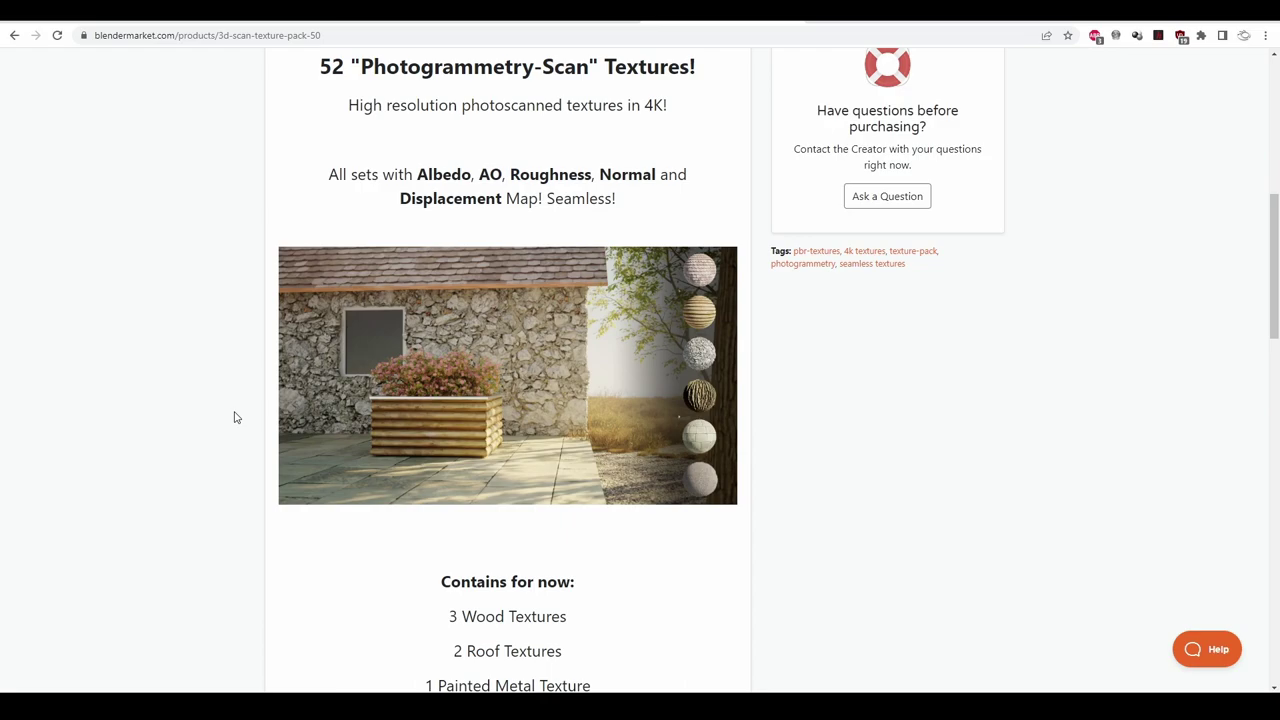
scroll(236, 417, up, 4)
scroll(236, 417, up, 3)
click(455, 562)
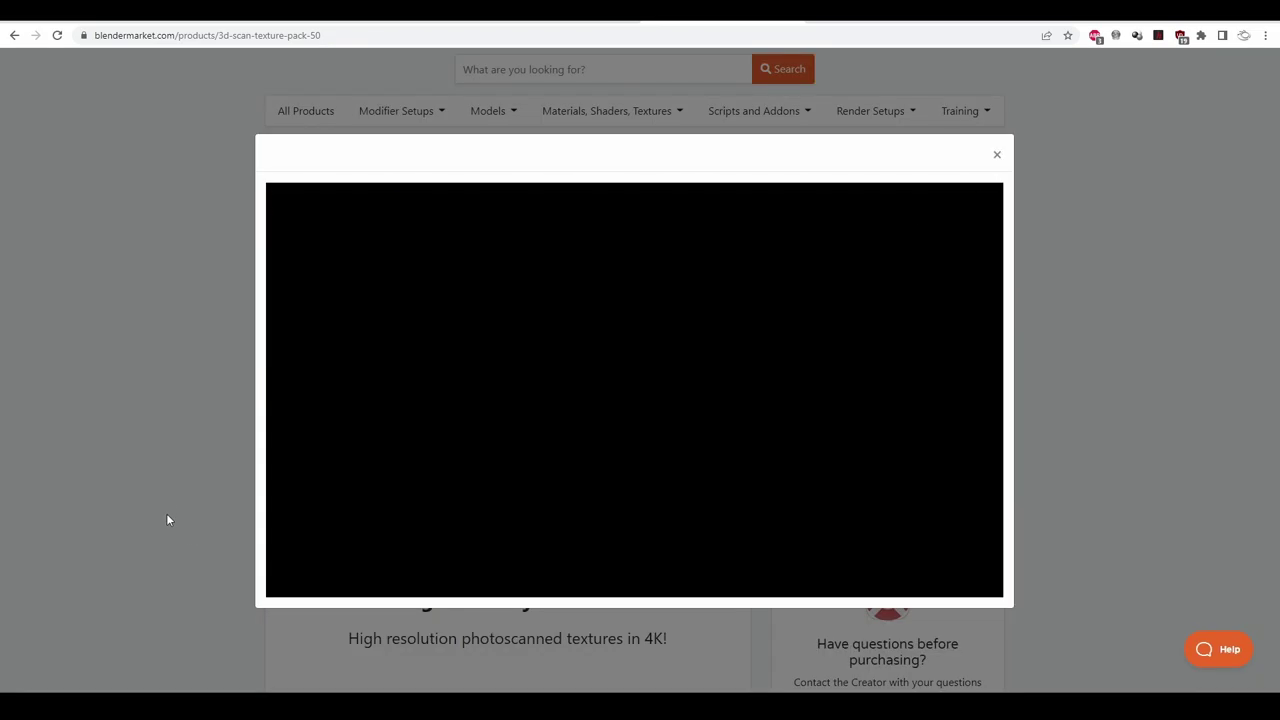
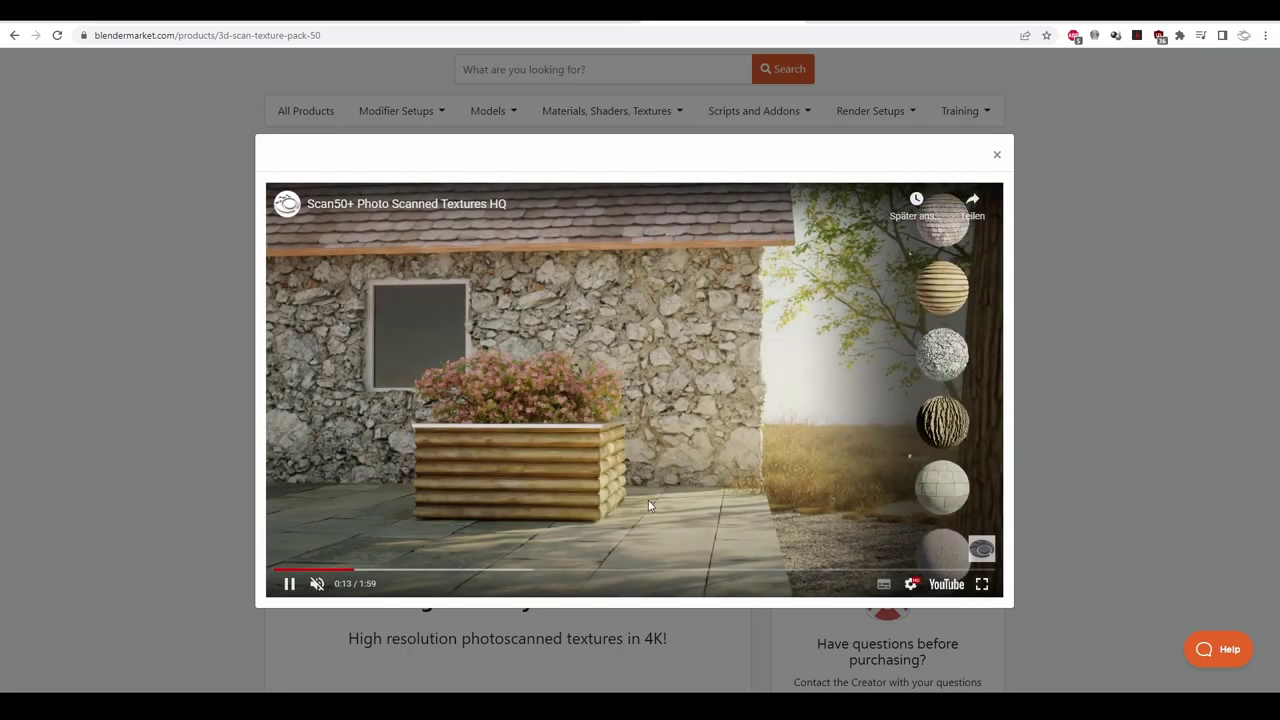
Step: Dismiss the YouTube texture preview and follow 'Zum Packet' to the Gumroad product page
drag(354, 570, 356, 570)
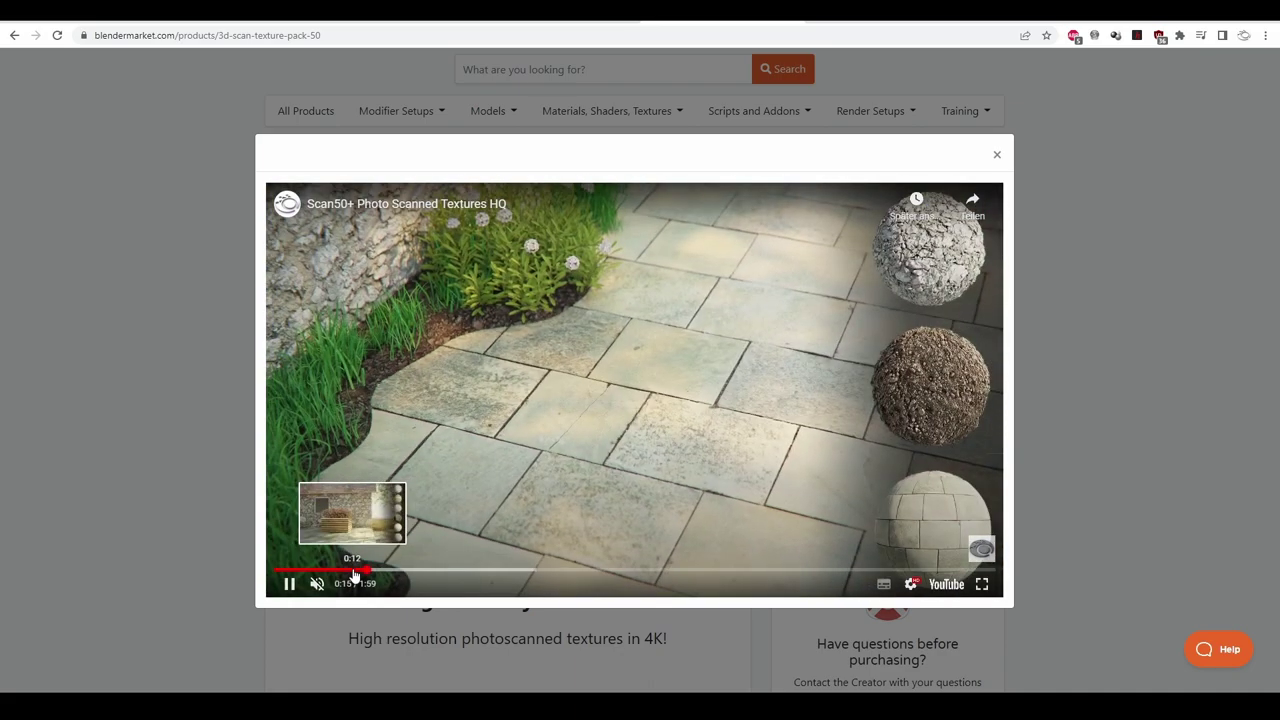
click(1107, 347)
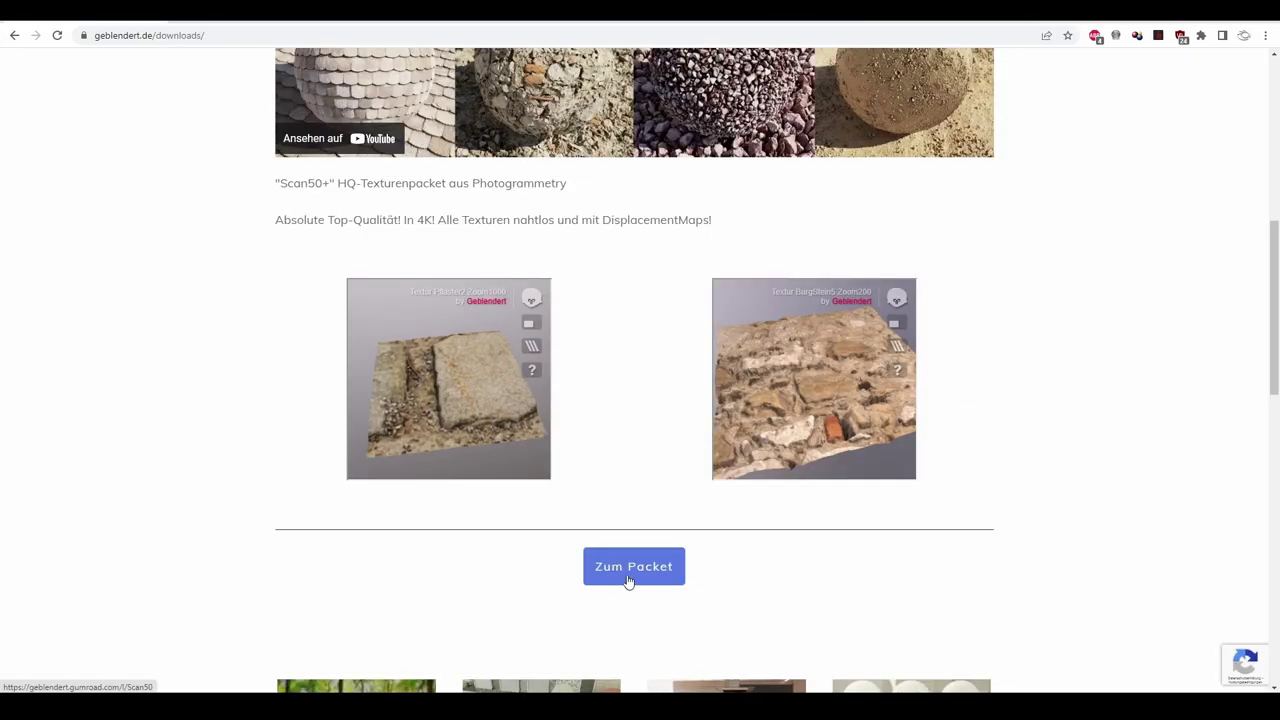
click(645, 573)
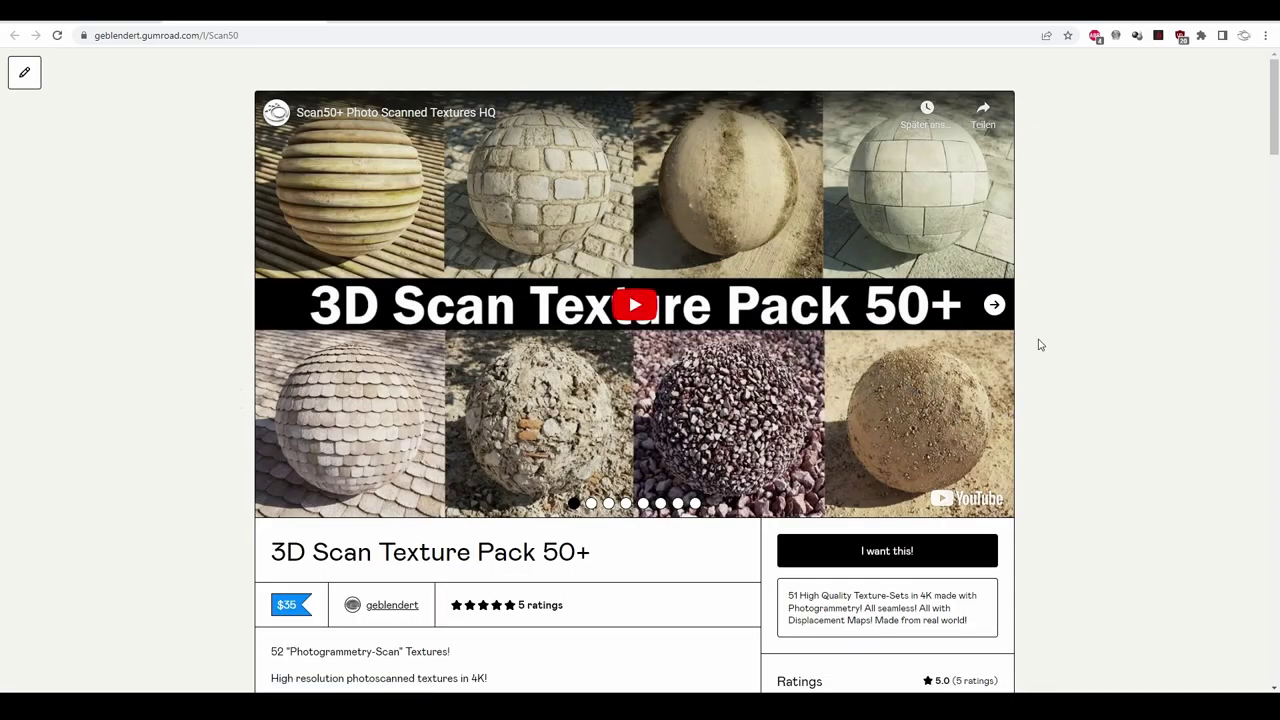
Step: Scroll through the texture pack listing, then open the sandy-path preview image in the lightbox
scroll(1089, 365, down, 2)
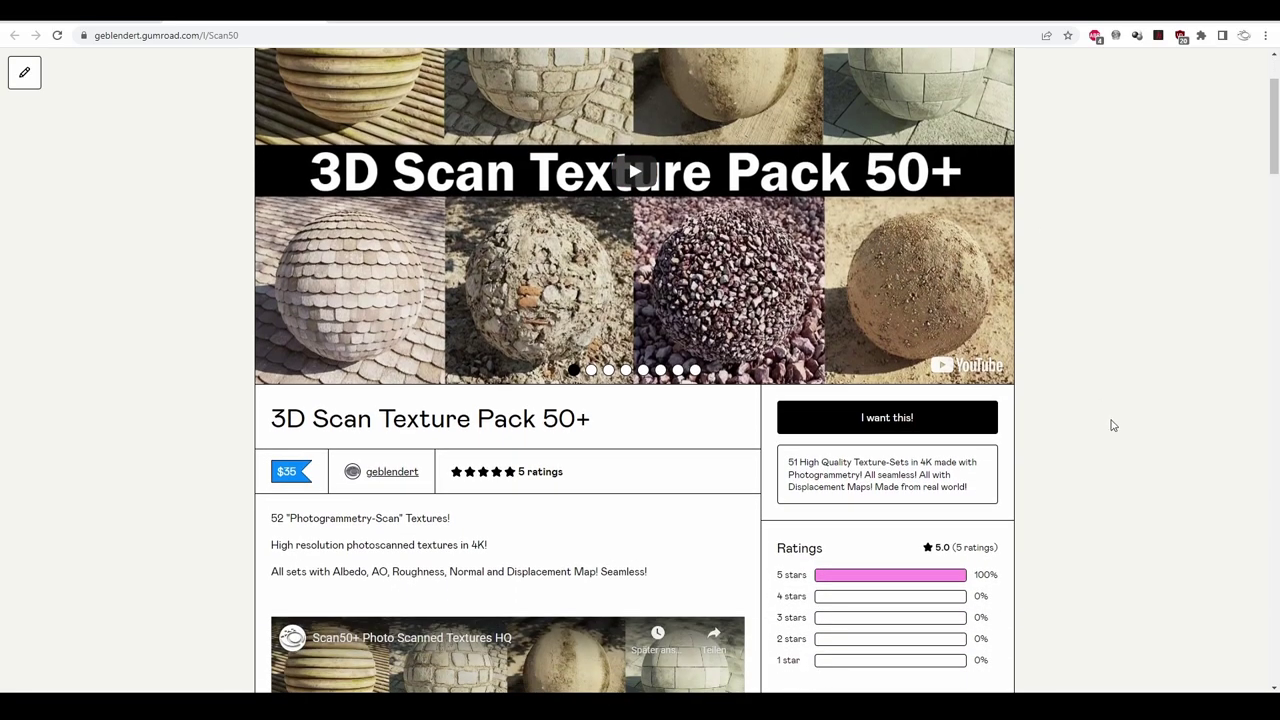
scroll(1110, 420, up, 2)
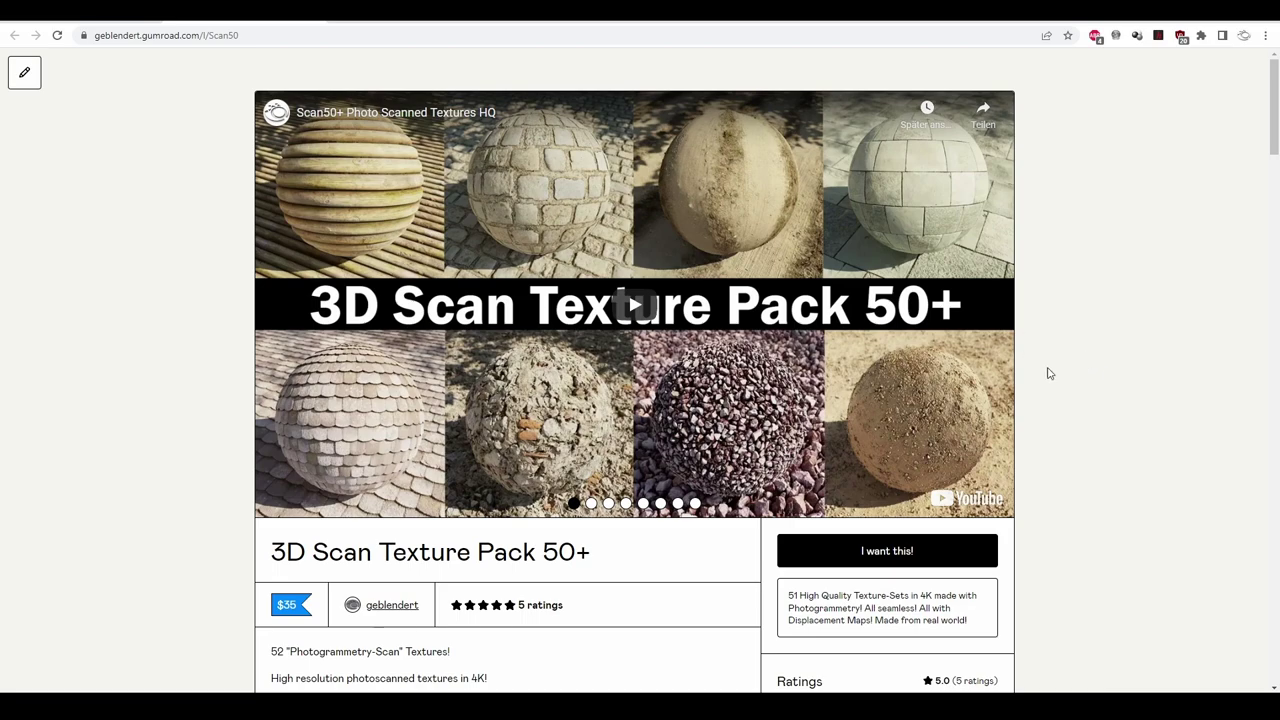
scroll(1131, 378, down, 4)
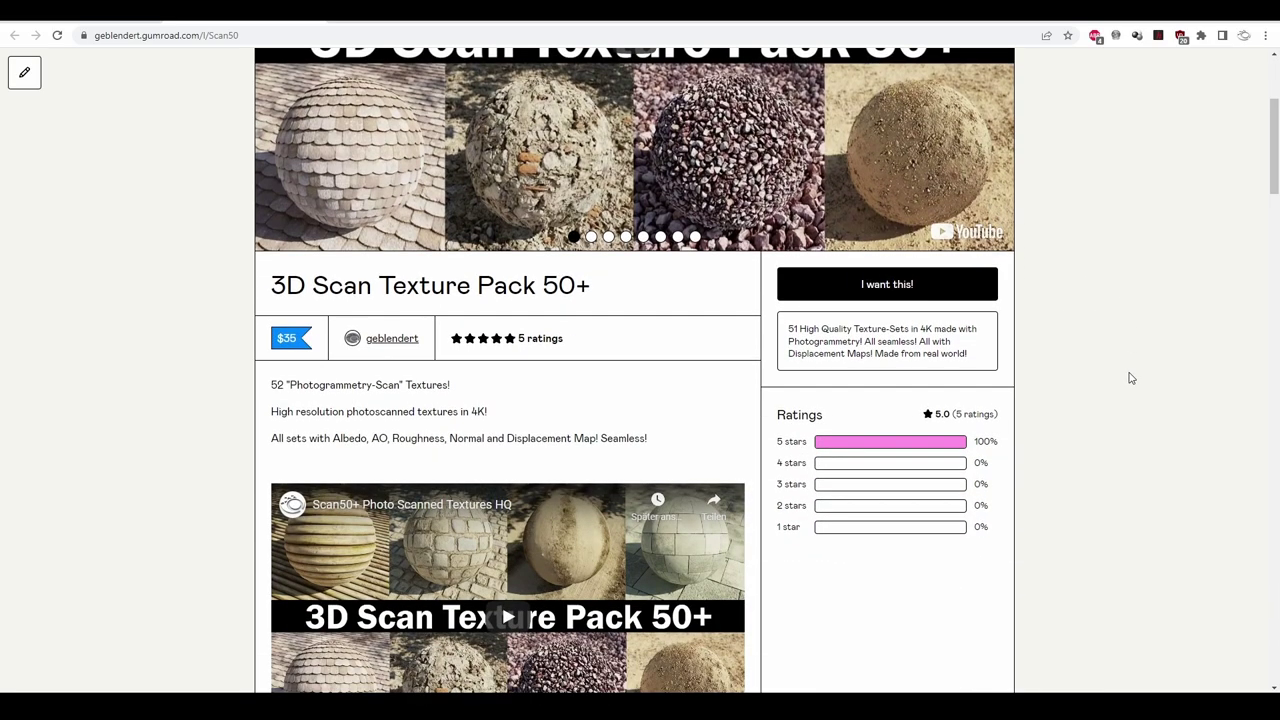
scroll(1131, 378, down, 3)
scroll(1131, 378, down, 1)
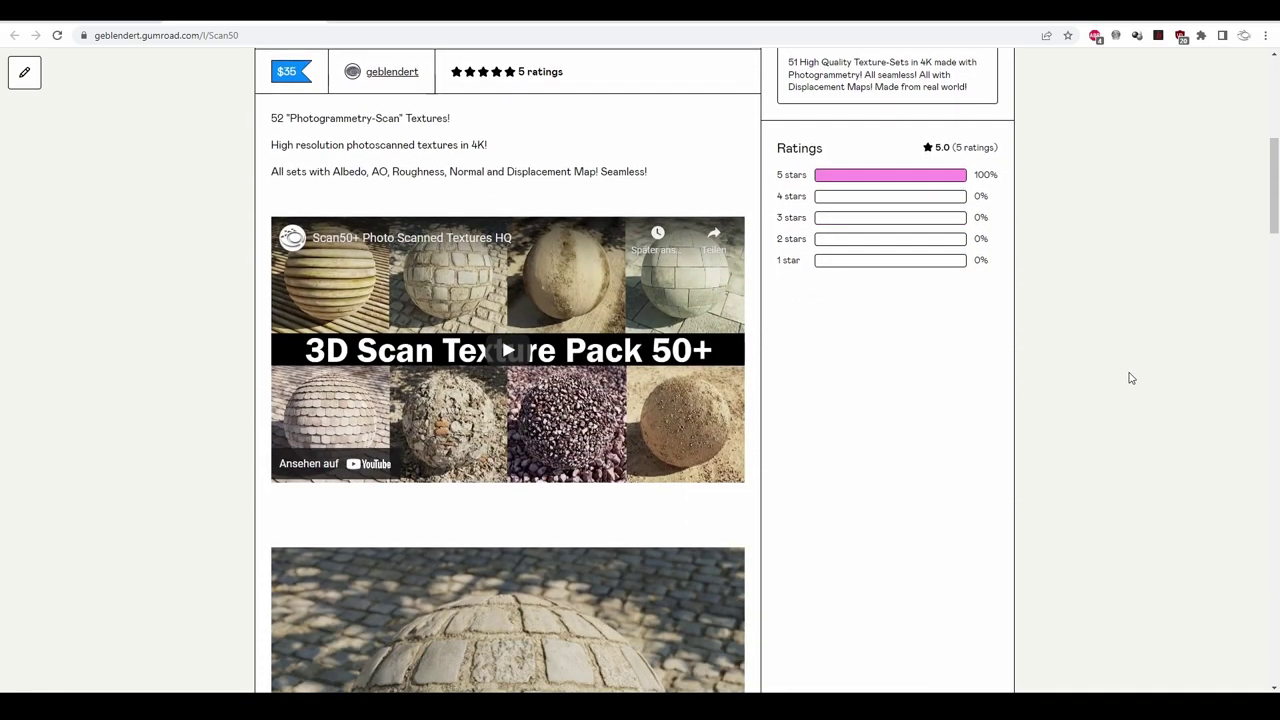
scroll(1131, 378, down, 5)
scroll(1131, 378, up, 4)
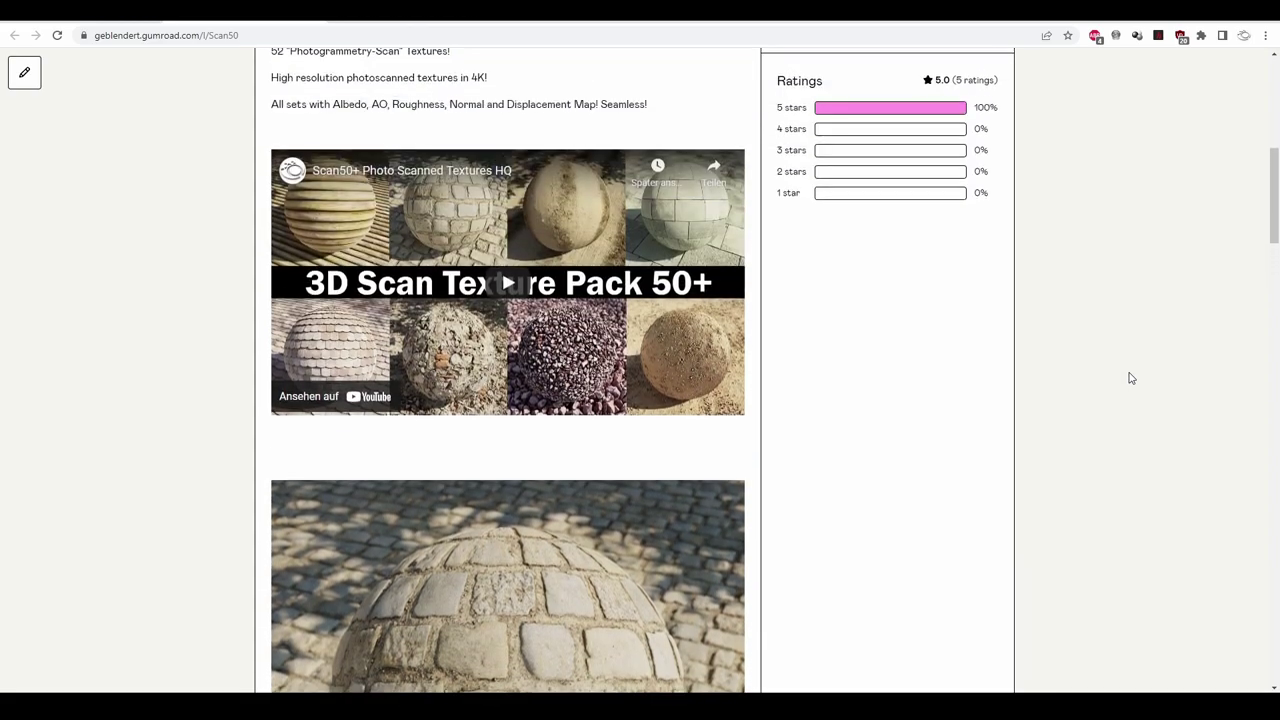
scroll(1131, 378, down, 11)
scroll(1131, 378, down, 7)
scroll(1131, 378, up, 5)
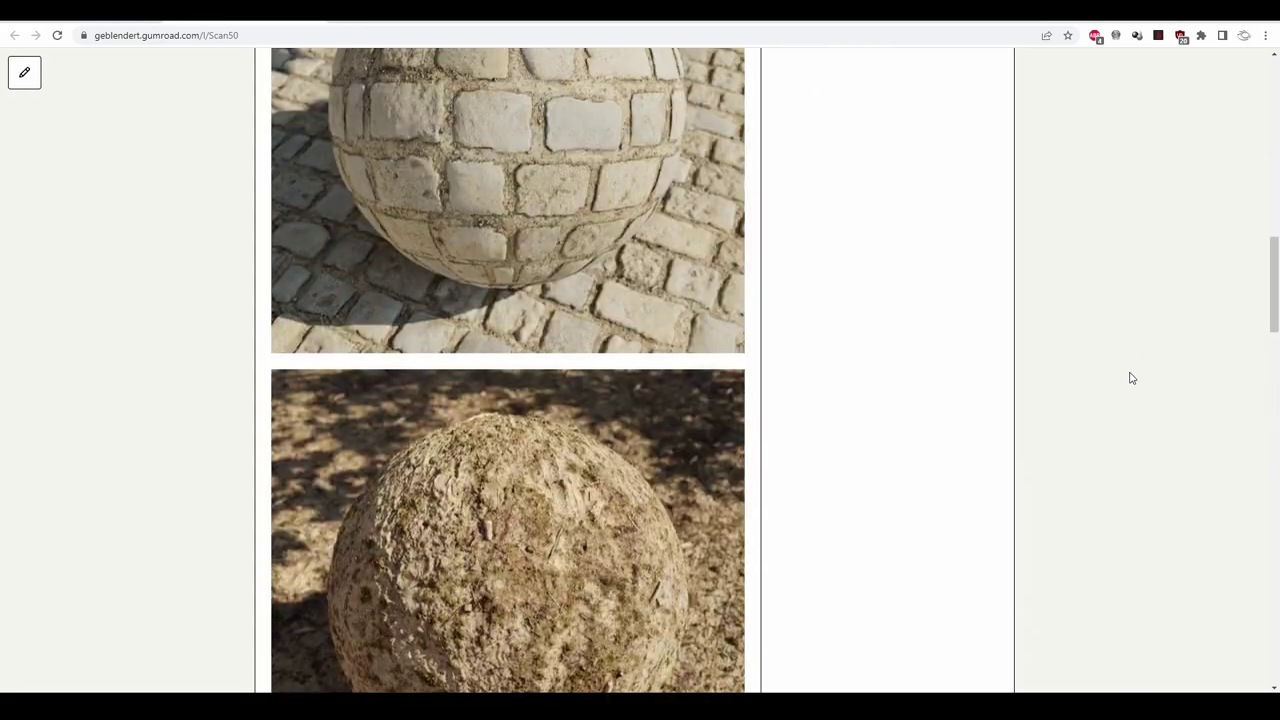
scroll(1131, 378, up, 5)
scroll(1131, 378, up, 5)
scroll(1131, 378, up, 2)
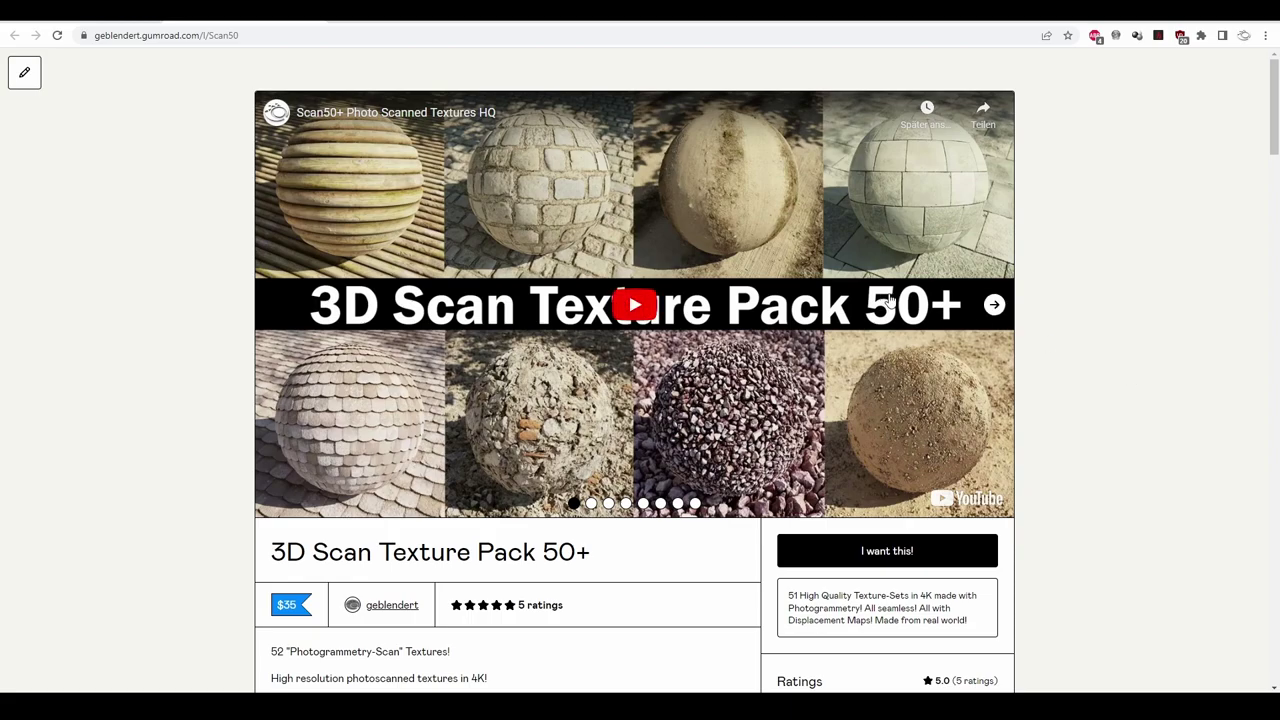
scroll(1053, 421, down, 4)
scroll(1103, 514, down, 1)
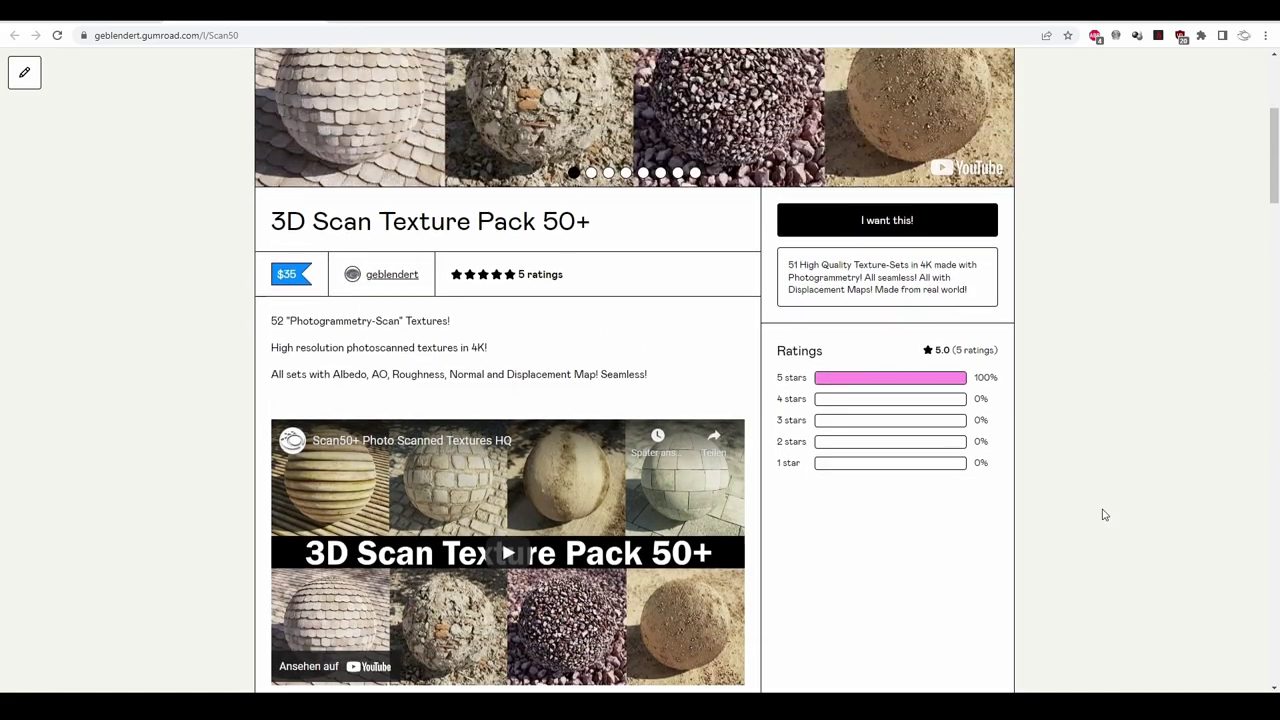
scroll(1100, 514, up, 1)
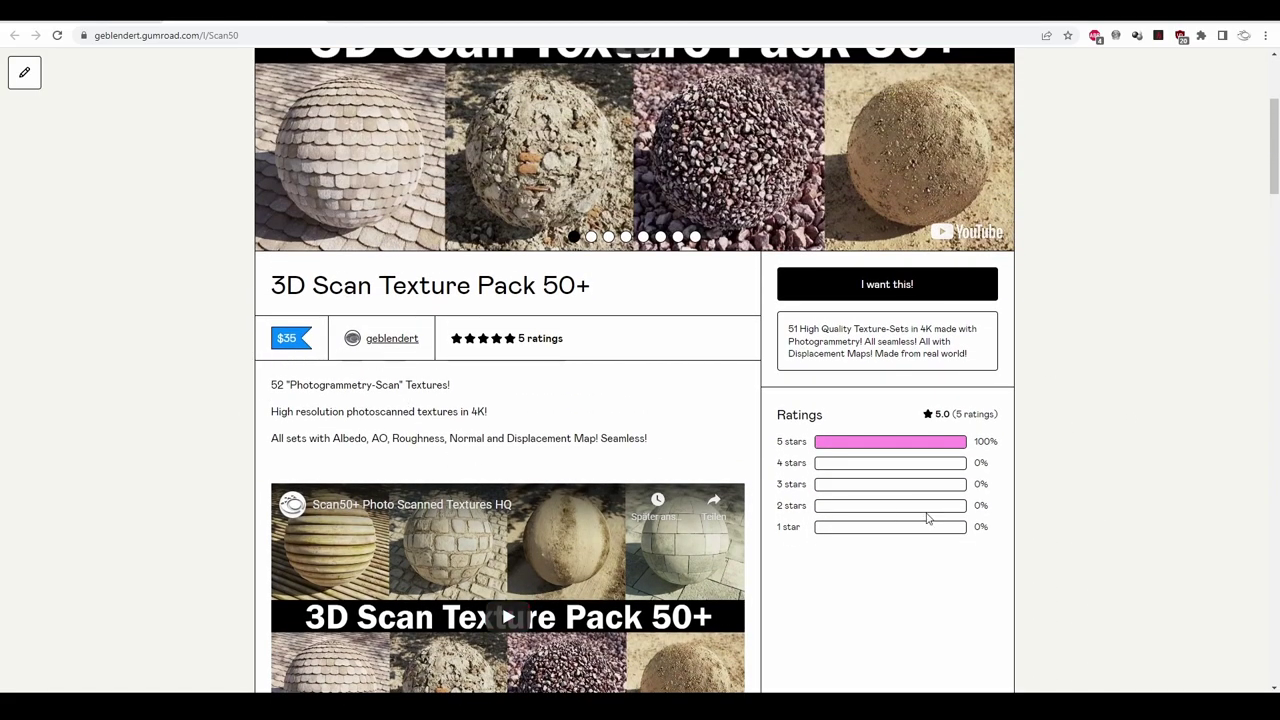
scroll(458, 446, down, 1)
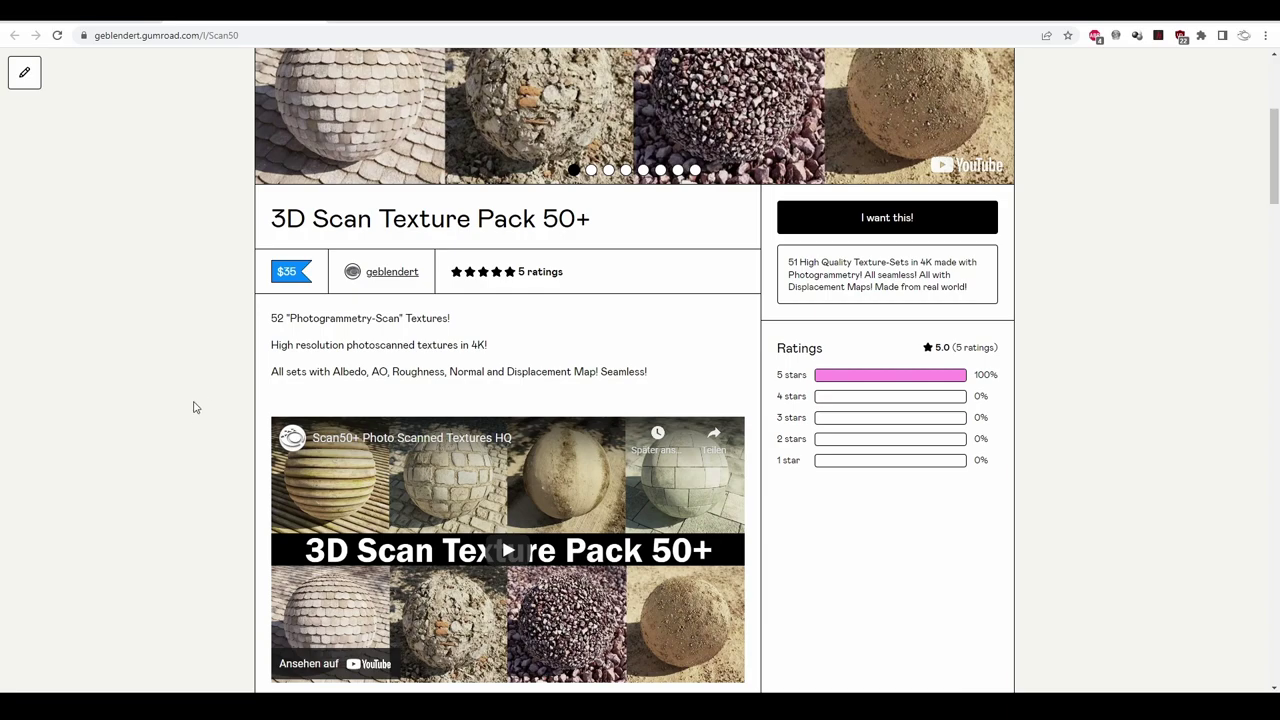
scroll(182, 421, up, 3)
scroll(182, 421, up, 1)
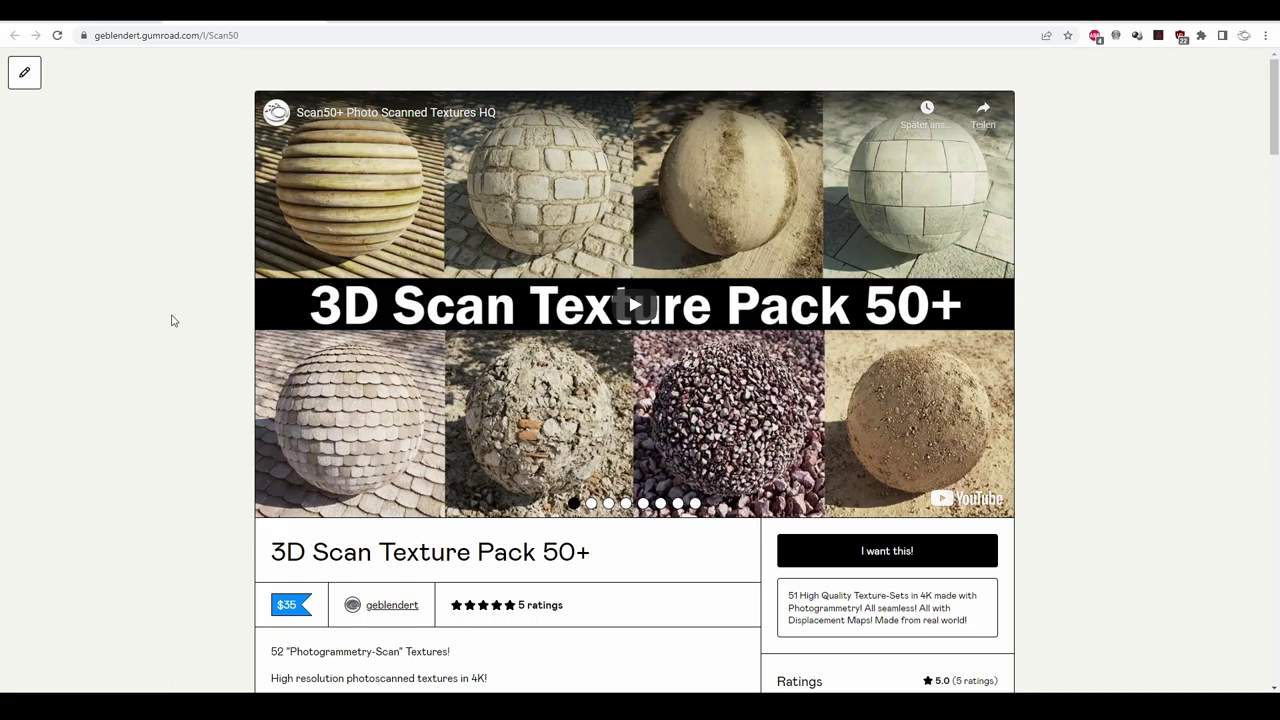
mouse_move(634, 304)
scroll(985, 312, down, 4)
scroll(317, 220, up, 4)
click(317, 220)
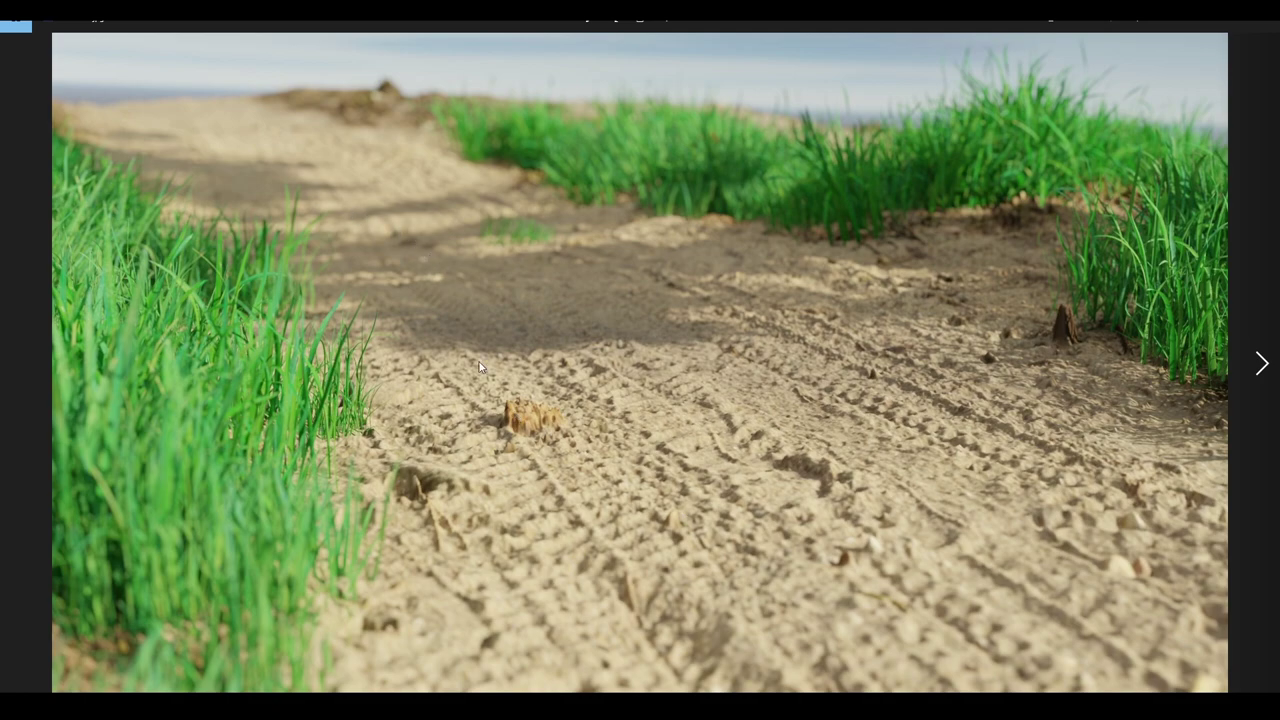
Step: Page through the dirt, concrete wall, wooden siding, stone wall, plaster, paving and gravel renders
click(1263, 372)
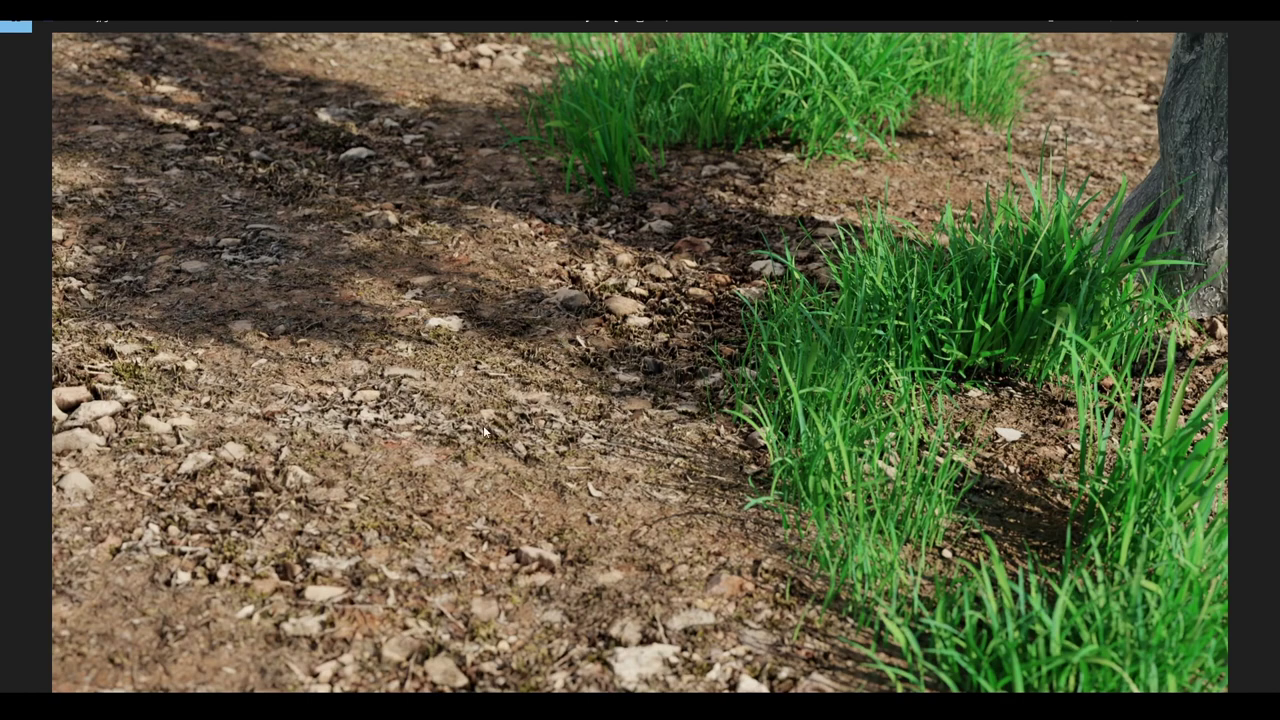
click(1263, 364)
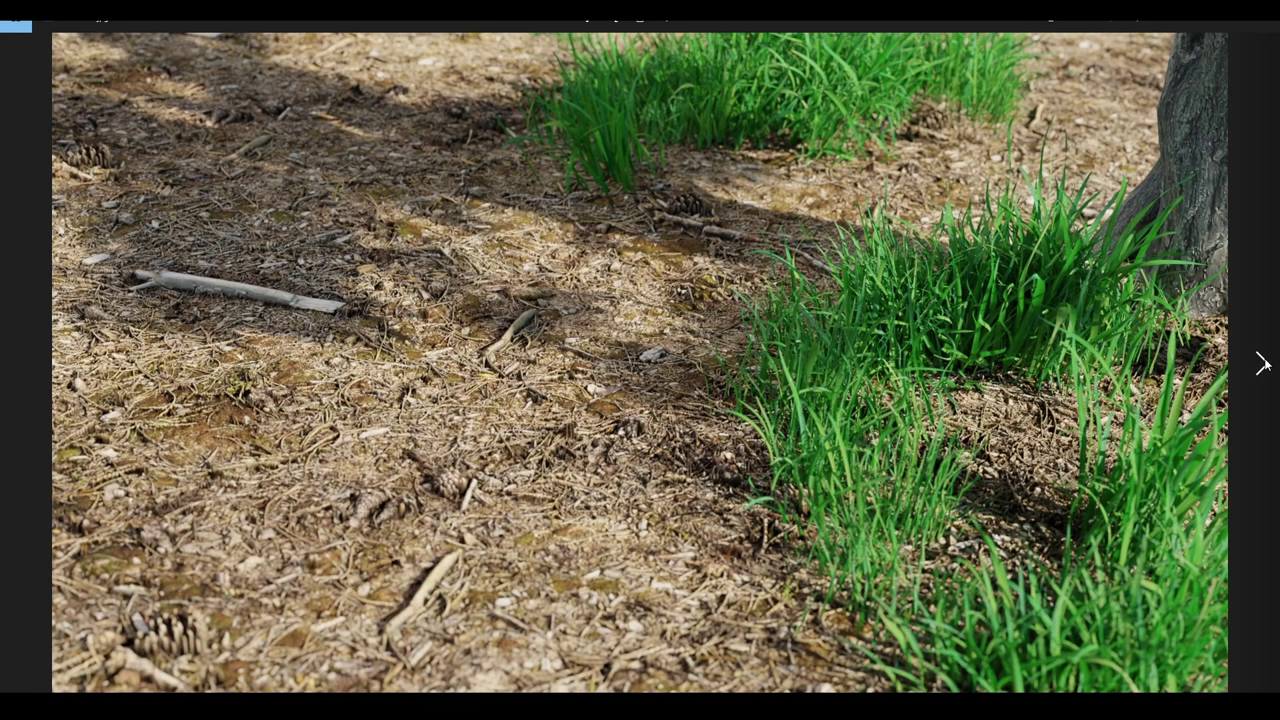
click(1263, 364)
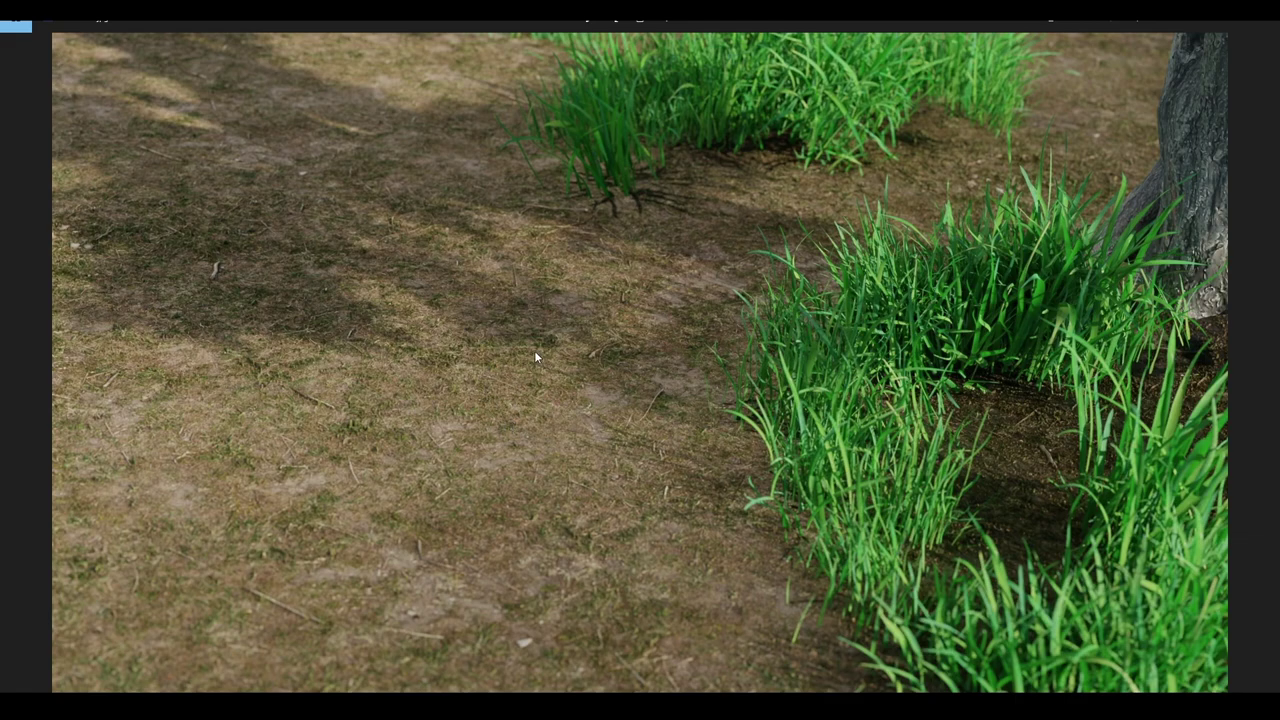
click(1268, 367)
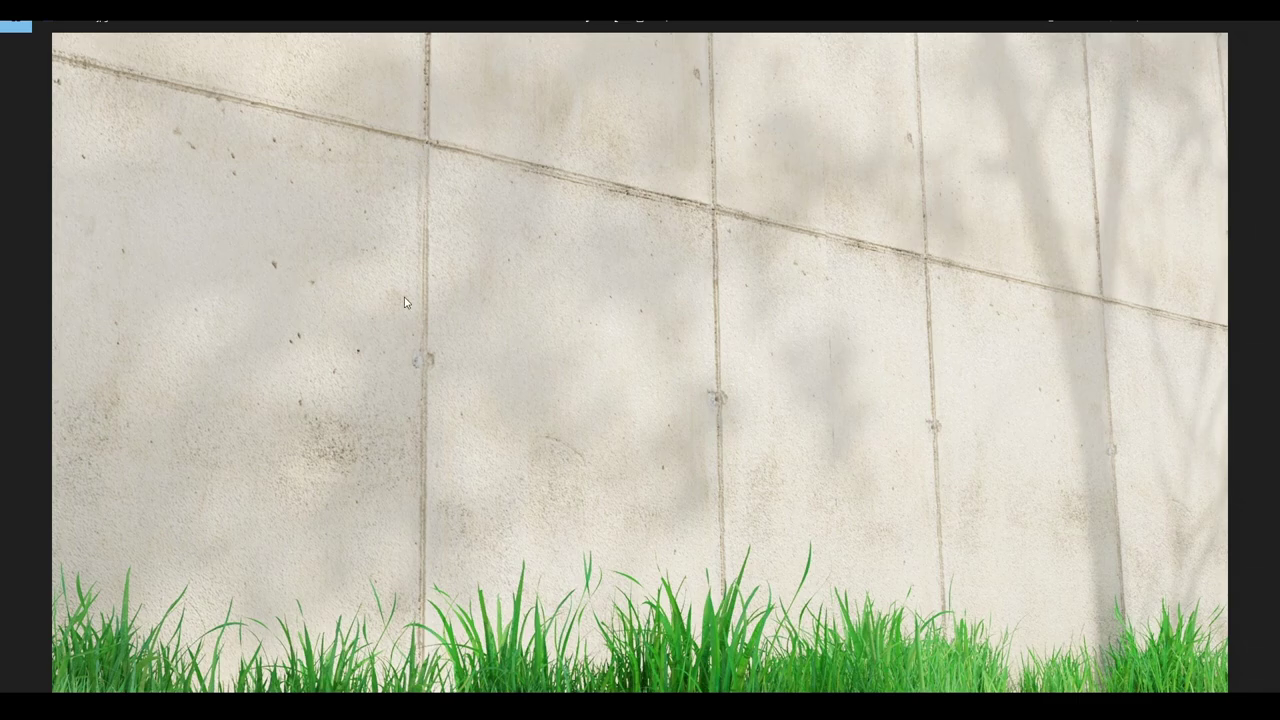
click(1262, 365)
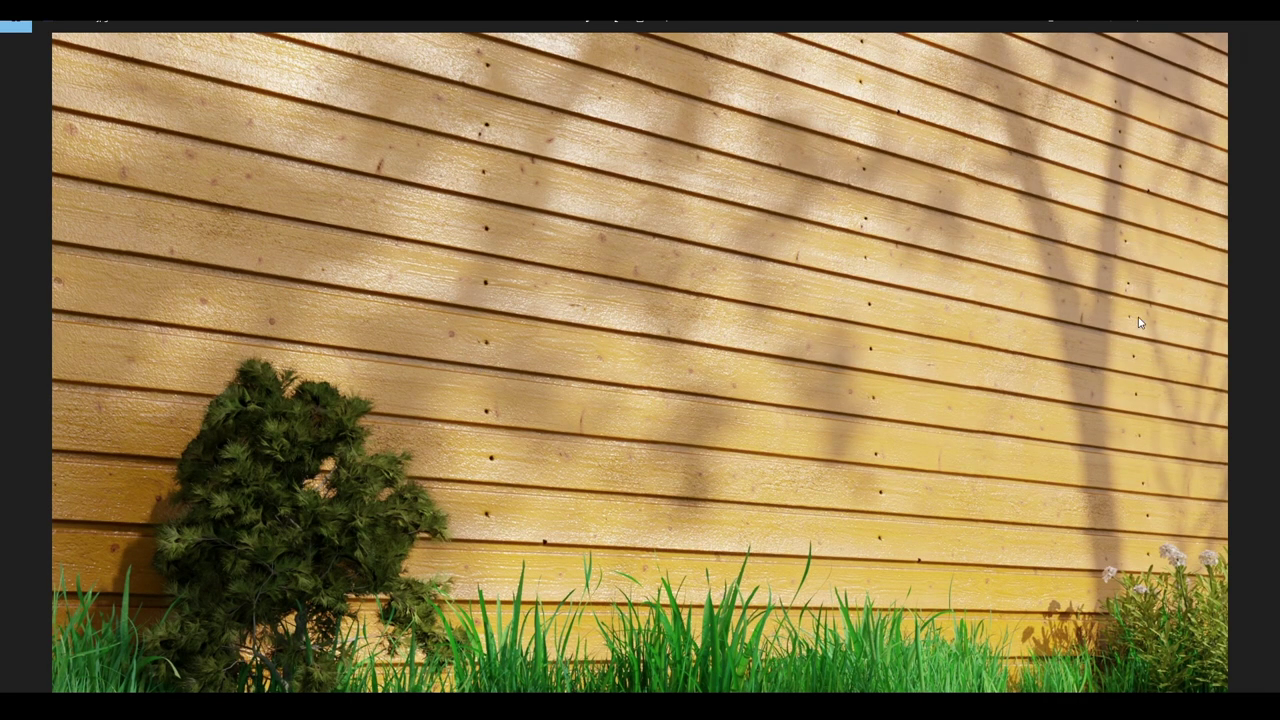
click(1260, 365)
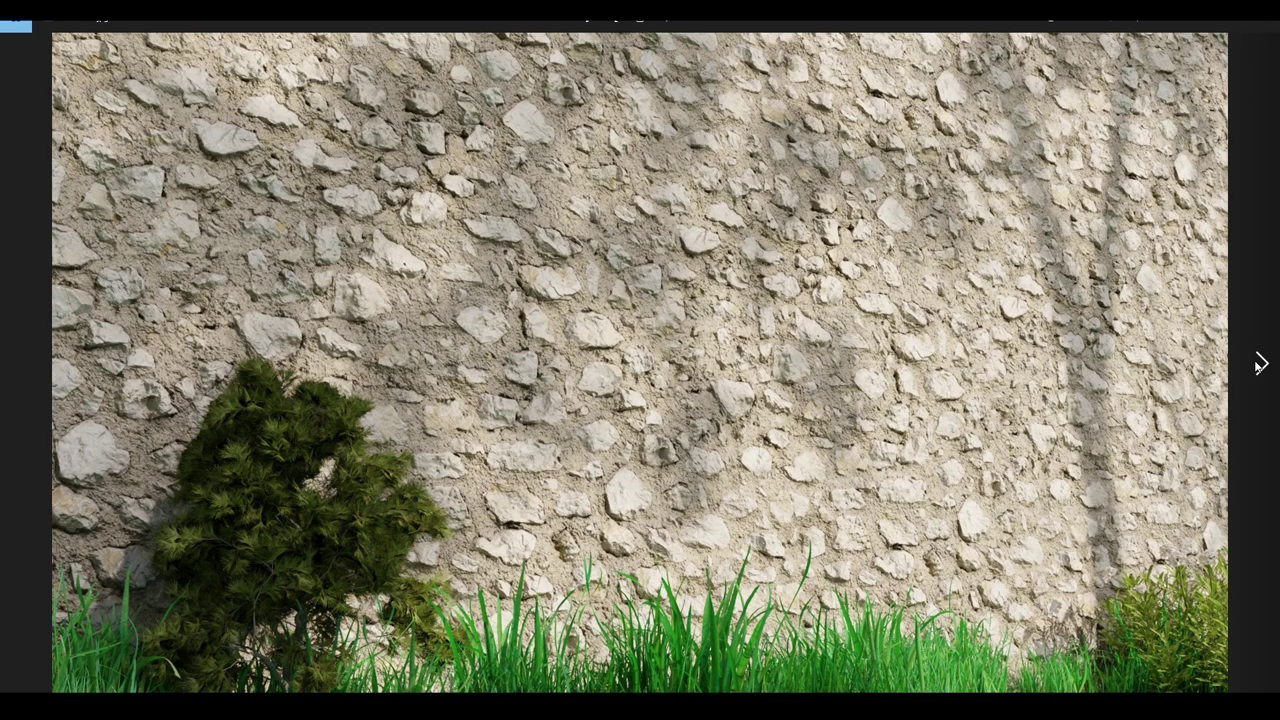
click(1262, 366)
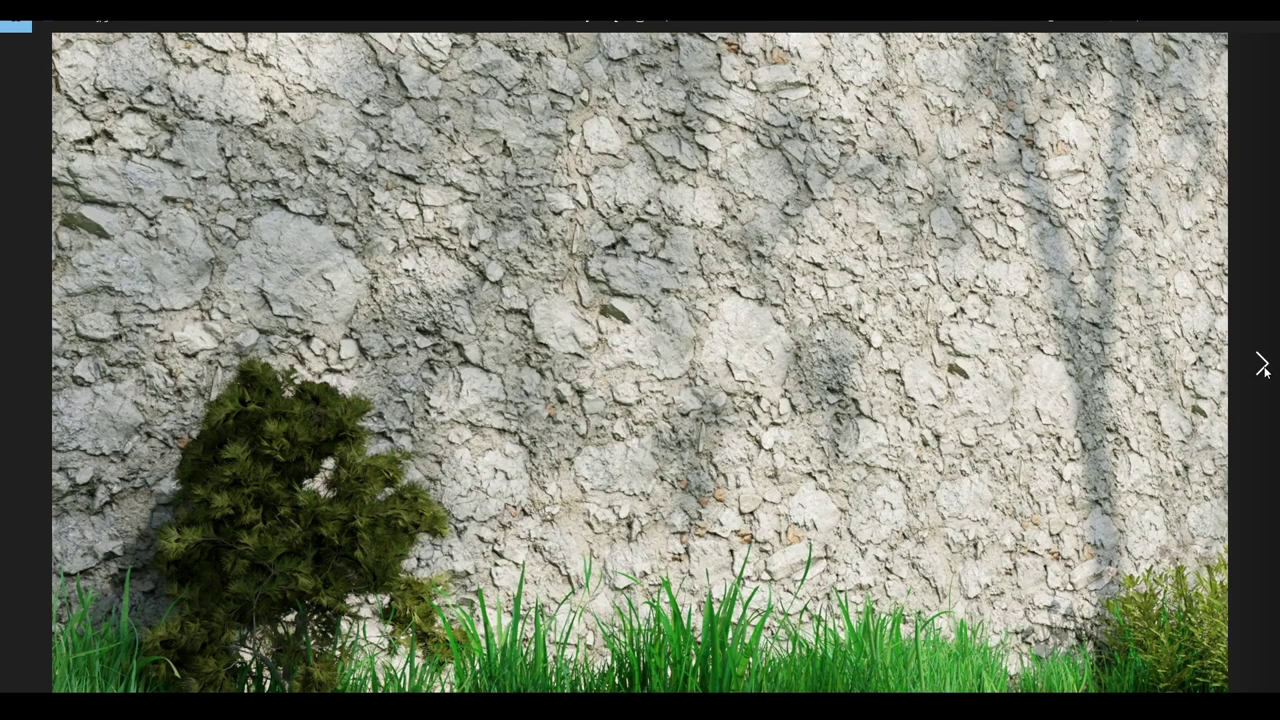
click(1262, 366)
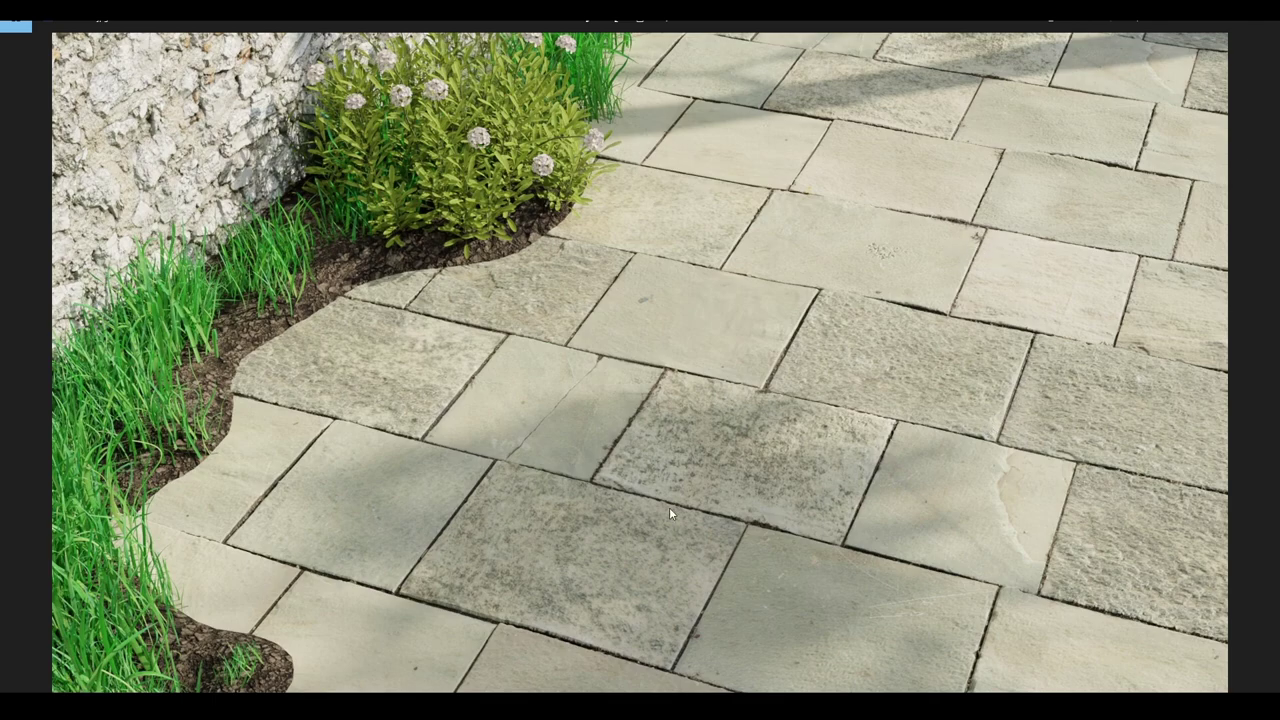
click(1262, 366)
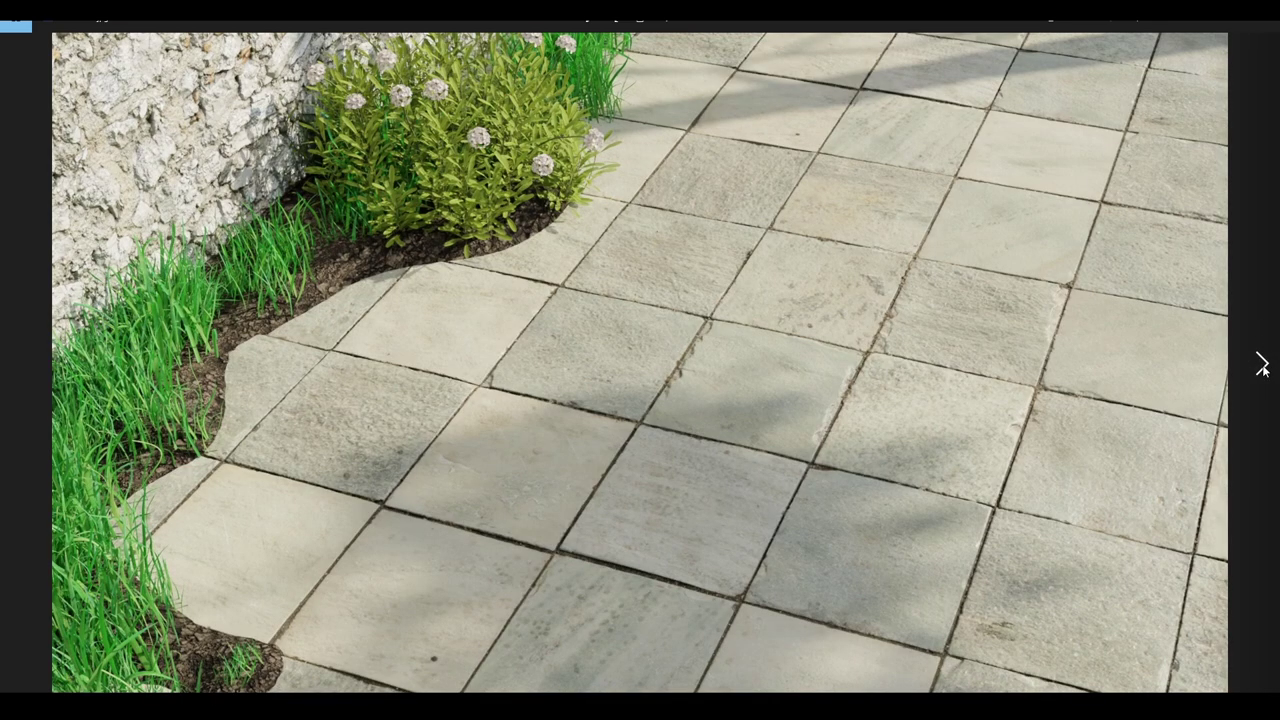
click(1262, 366)
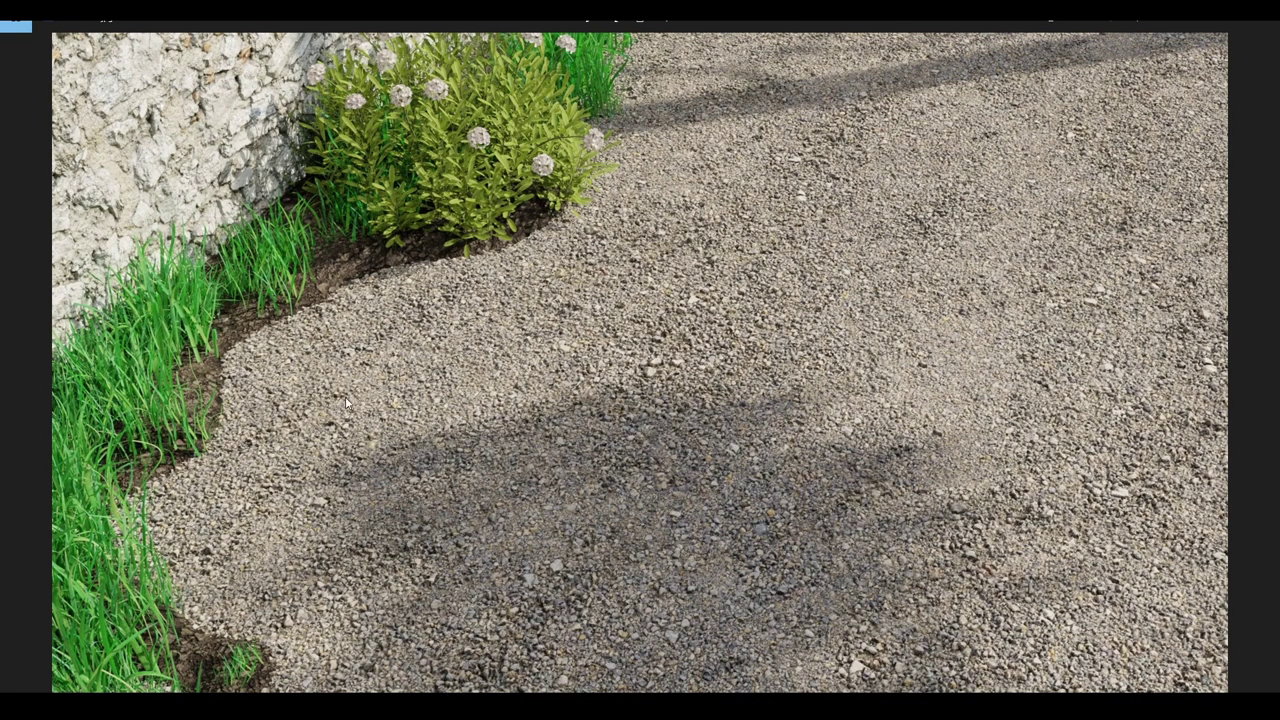
Step: Continue past small paving stones, cobblestone, wavy paver and concrete renders to the stone-slab image
scroll(655, 366, up, 5)
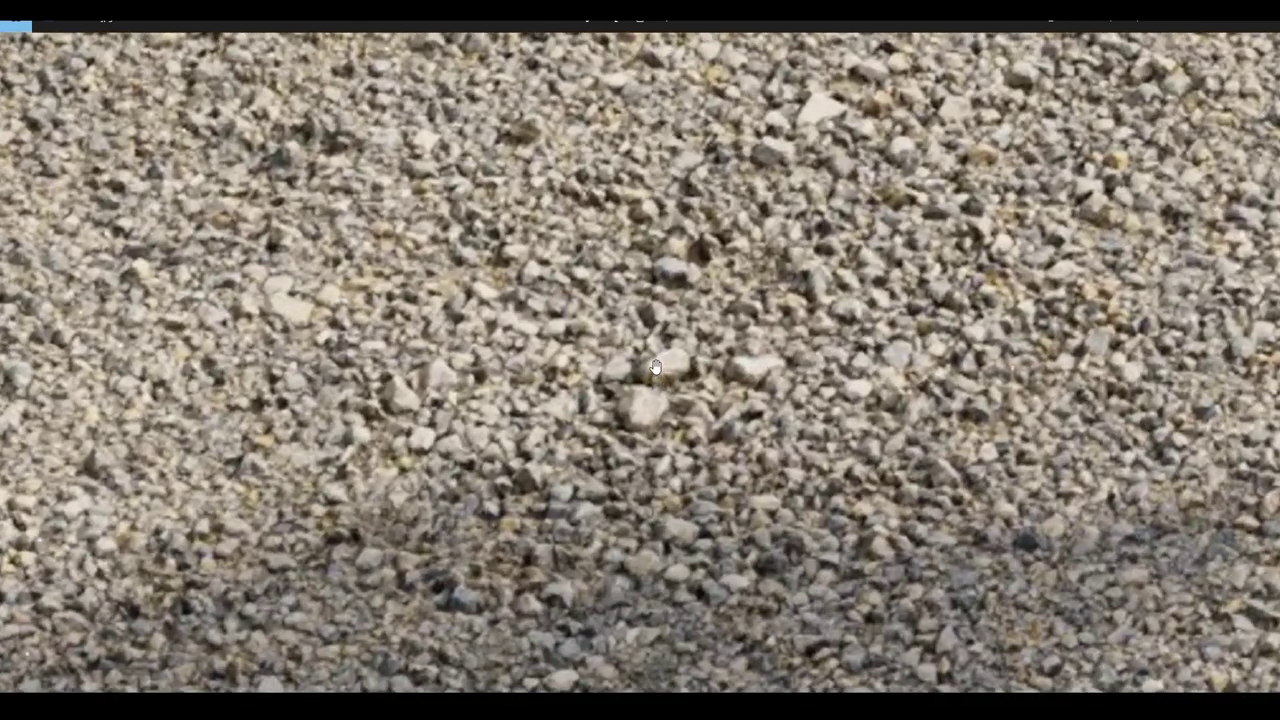
scroll(668, 372, down, 2)
scroll(668, 372, down, 3)
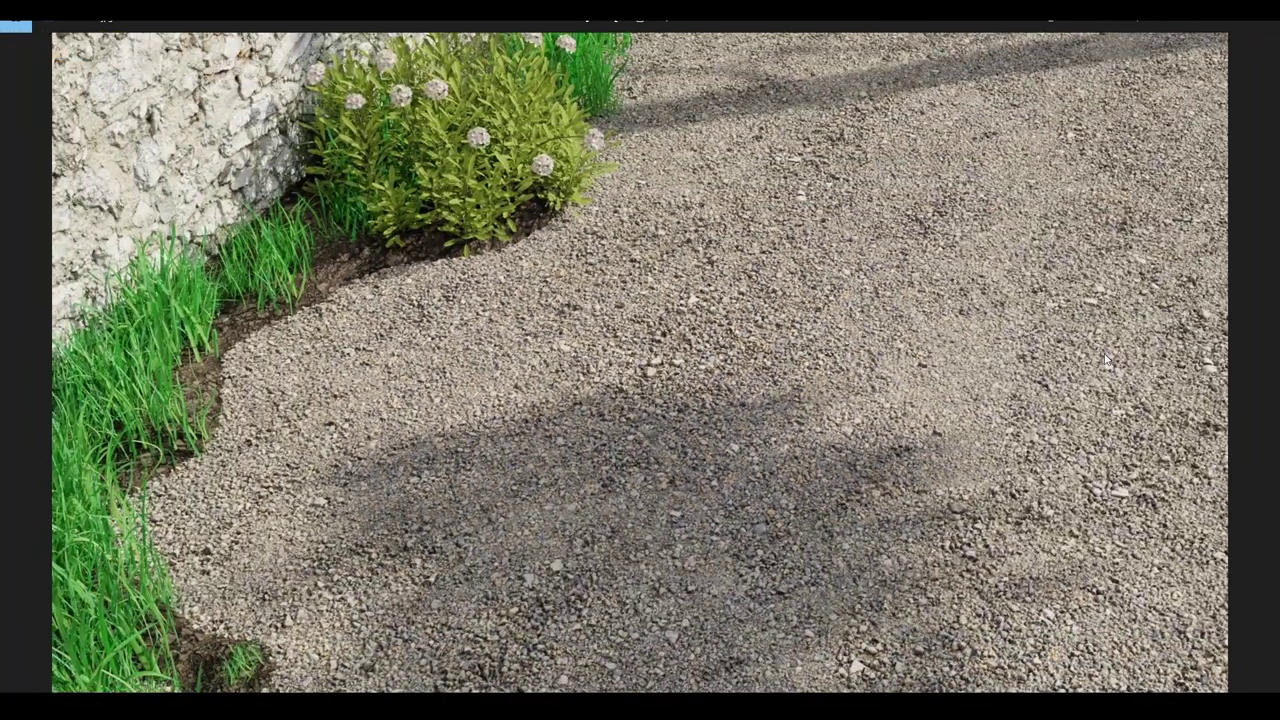
click(1262, 364)
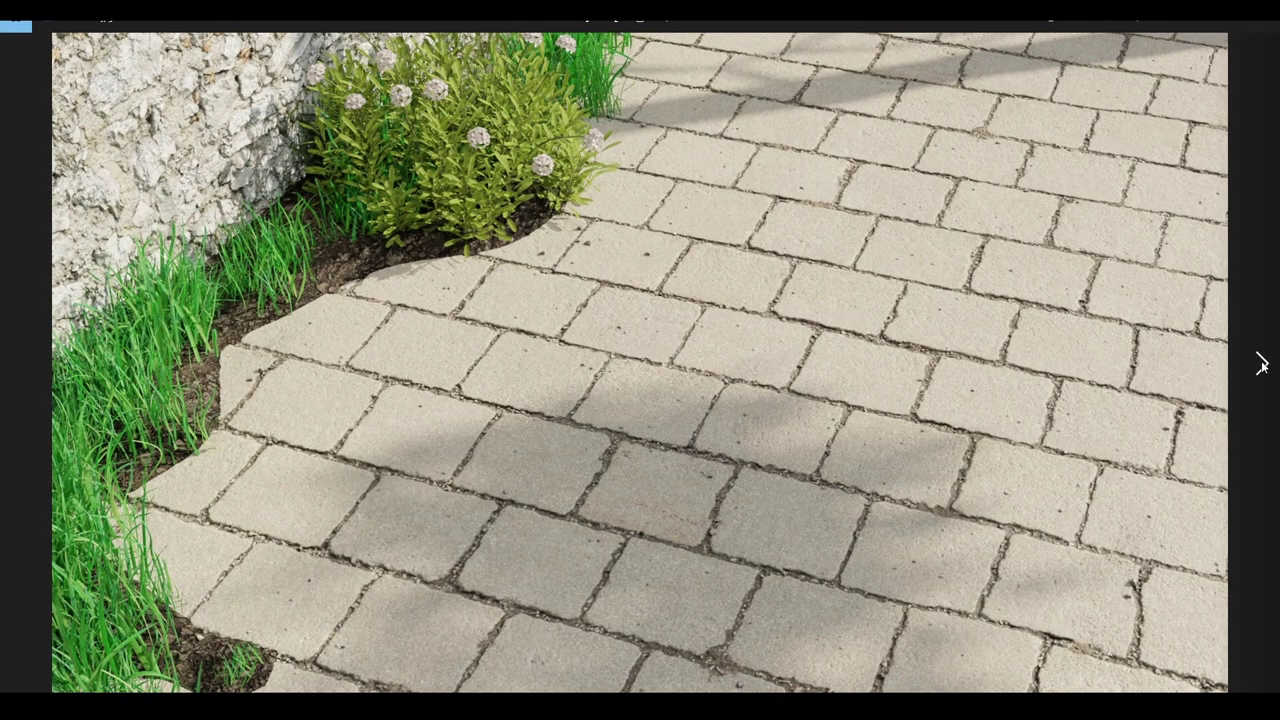
click(1262, 365)
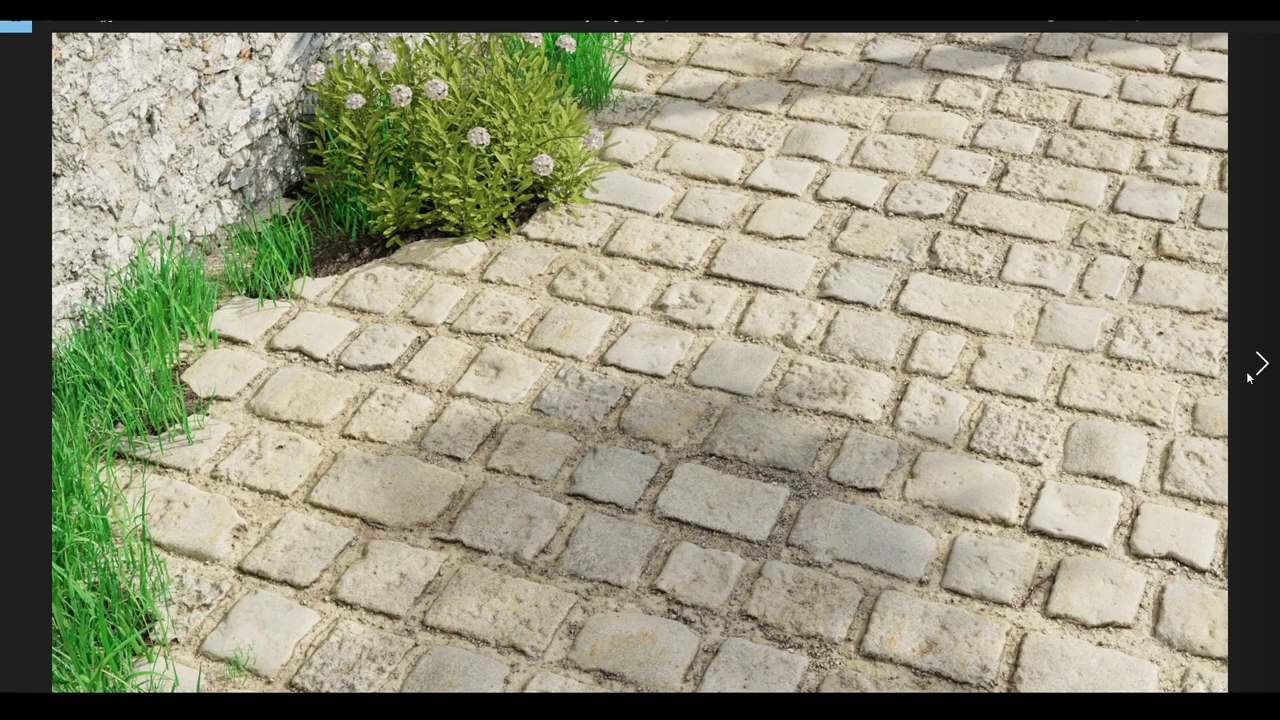
scroll(830, 445, up, 2)
scroll(830, 445, up, 2)
scroll(830, 445, down, 2)
scroll(830, 442, down, 2)
click(1262, 366)
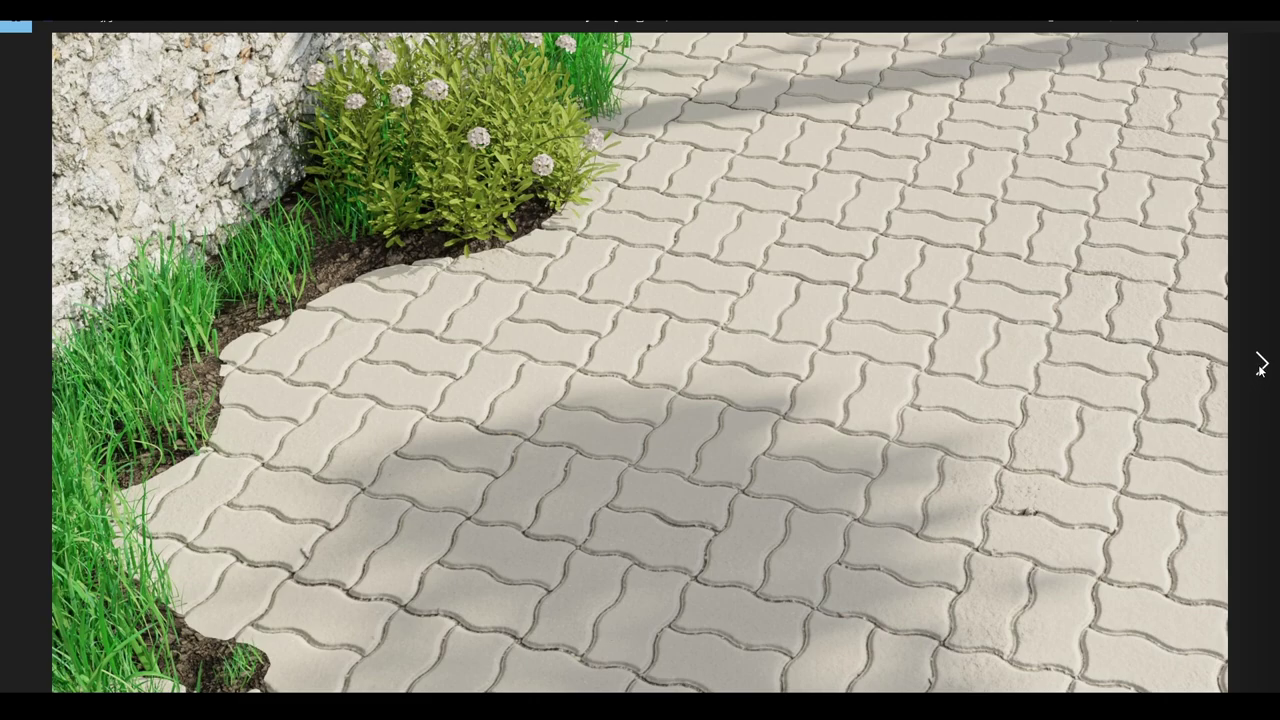
click(1262, 366)
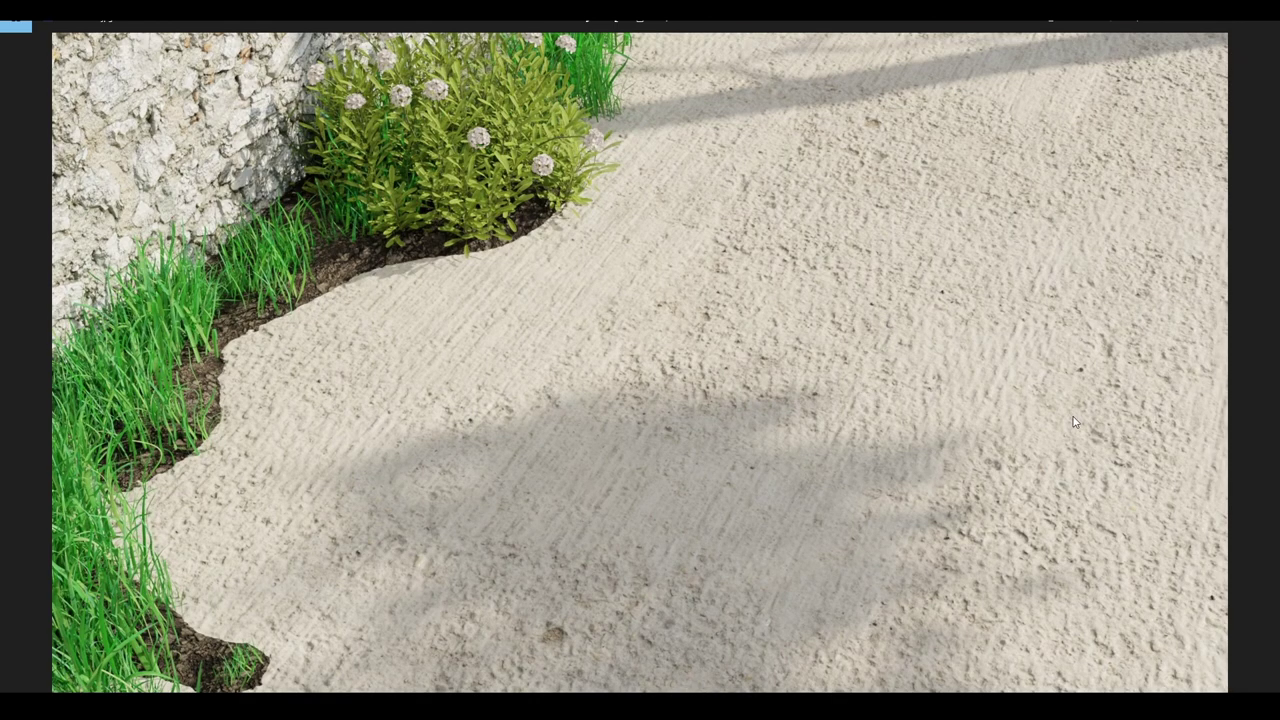
click(1262, 366)
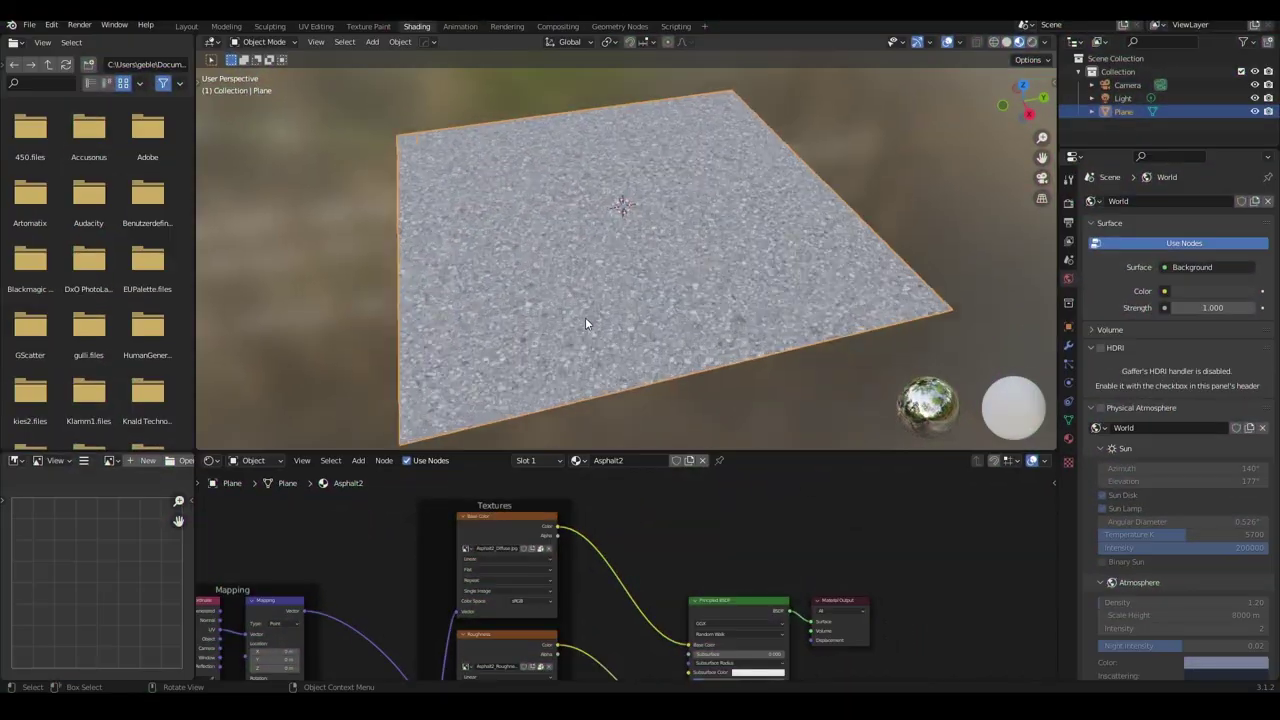
Step: Orbit the asphalt plane, zoom out the Asphalt2 nodes, and show the Shader Editor's editor-type list
middle_drag(585, 324, 571, 314)
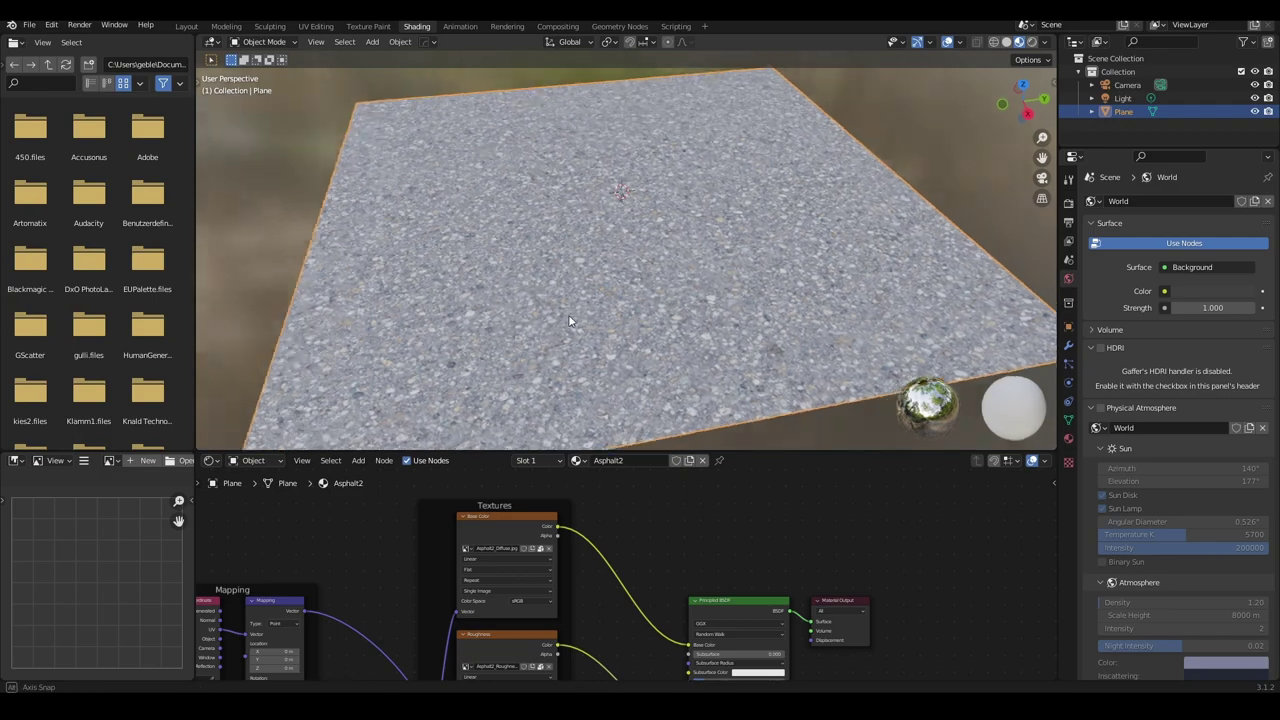
scroll(667, 600, down, 3)
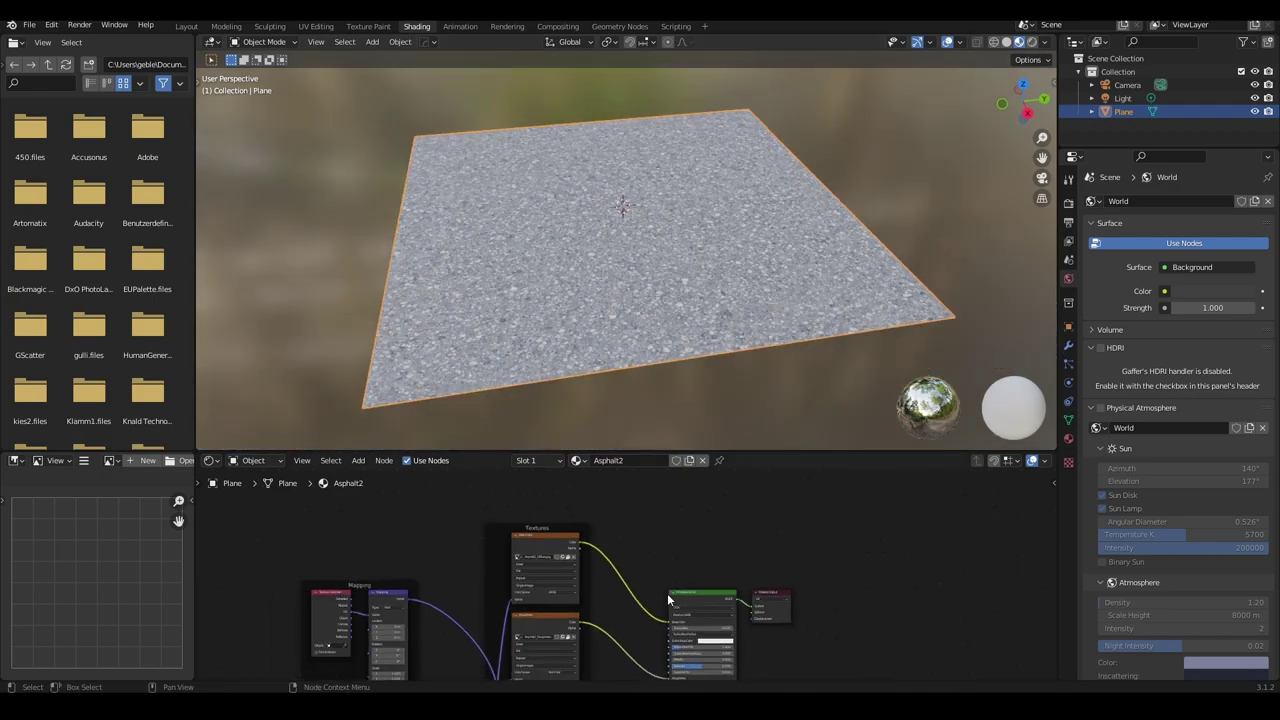
scroll(667, 600, down, 2)
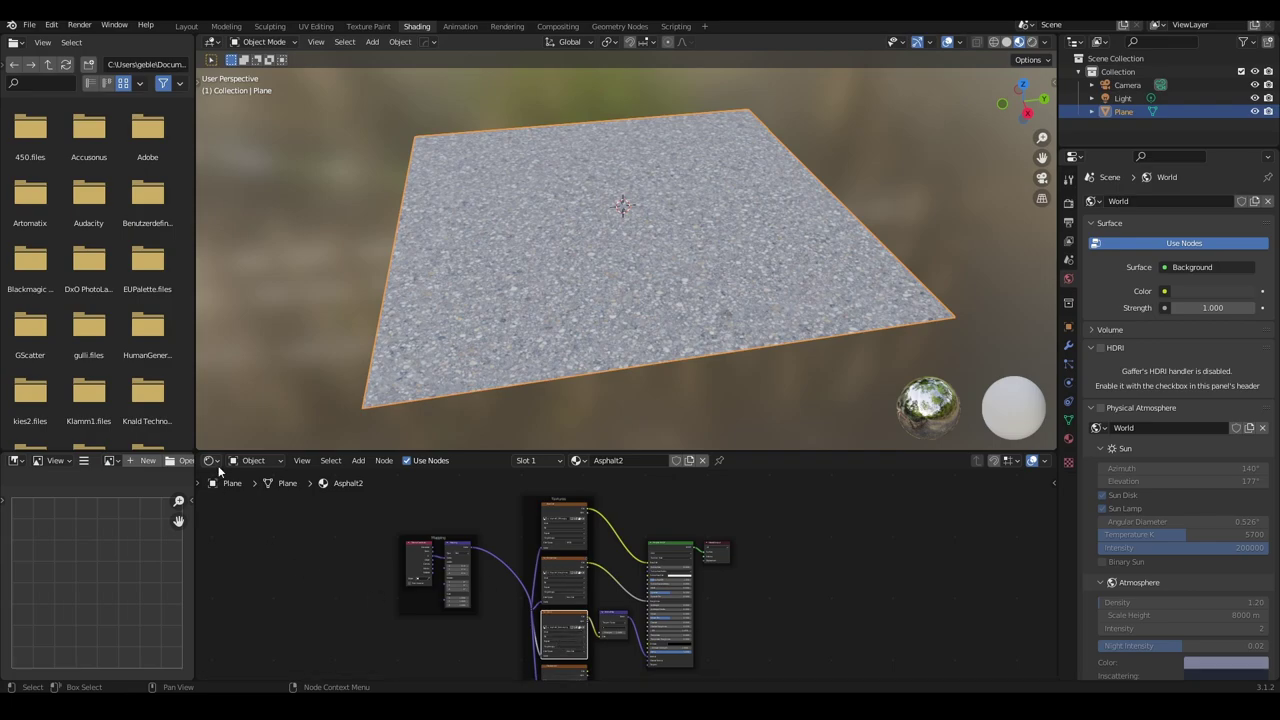
click(212, 462)
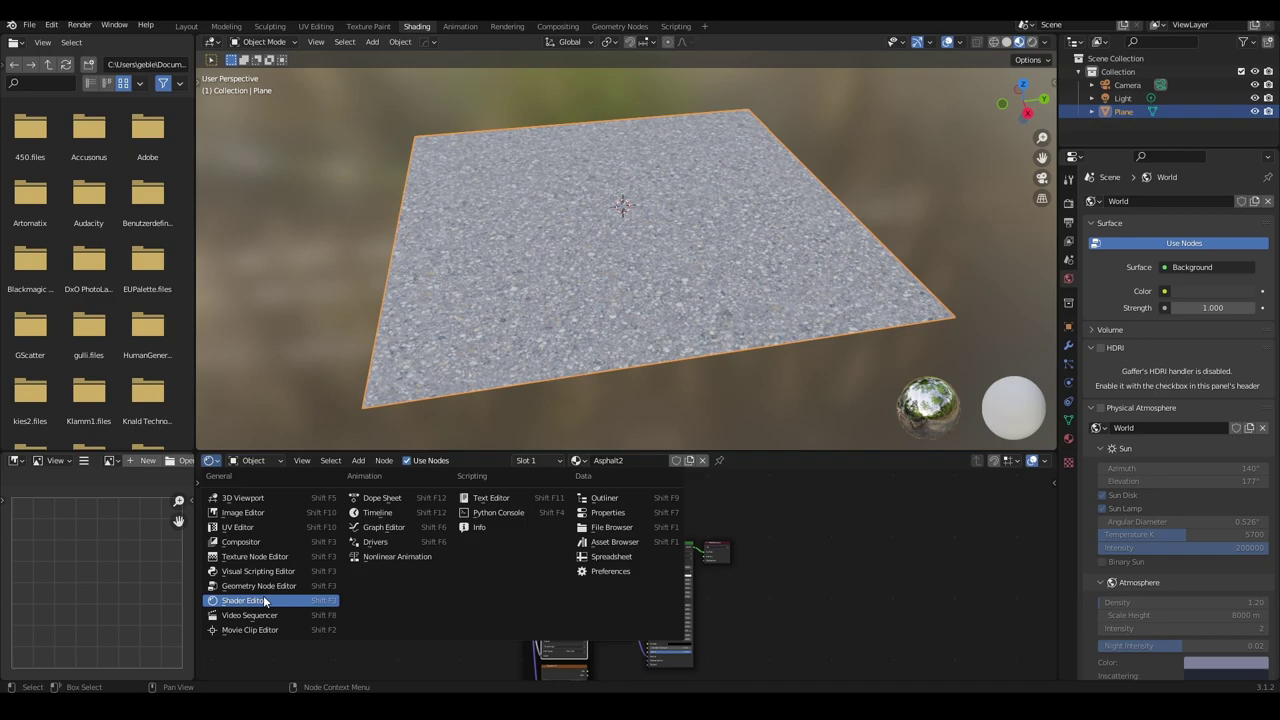
Step: Turn the bottom panel into the Asset Browser and drag the Grit10 material onto the plane
click(615, 542)
scroll(775, 572, down, 3)
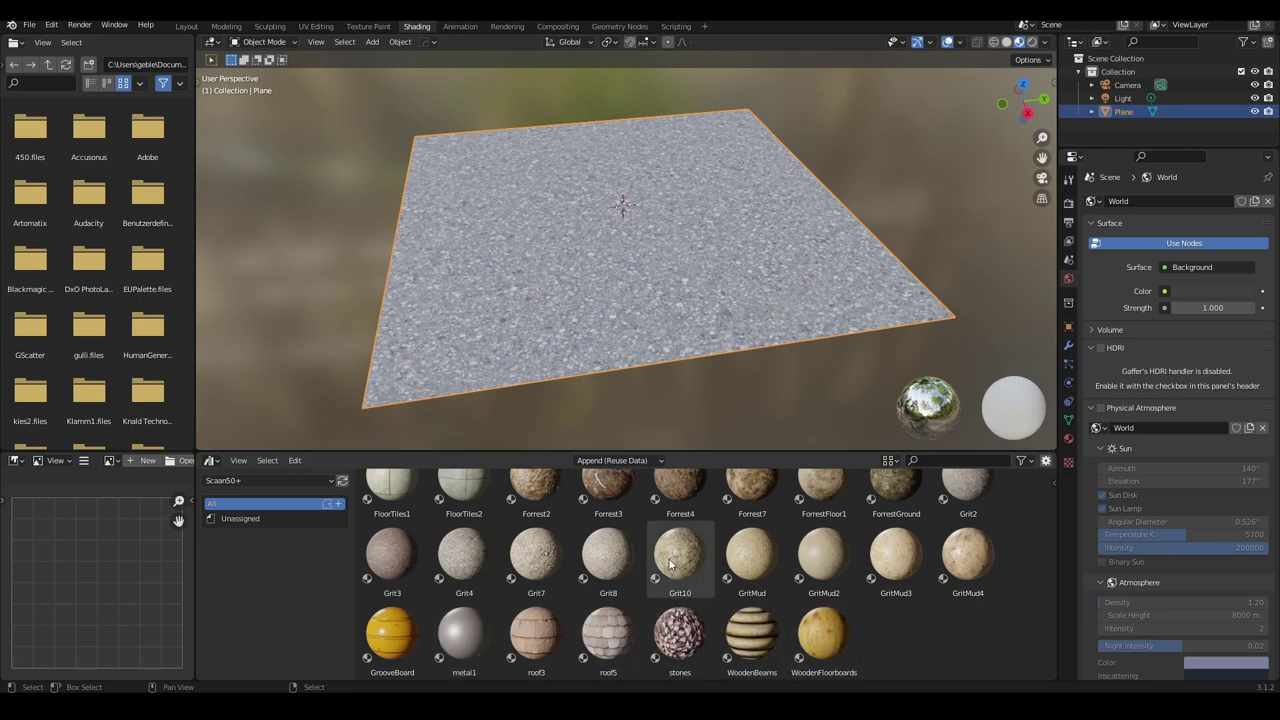
drag(679, 558, 607, 243)
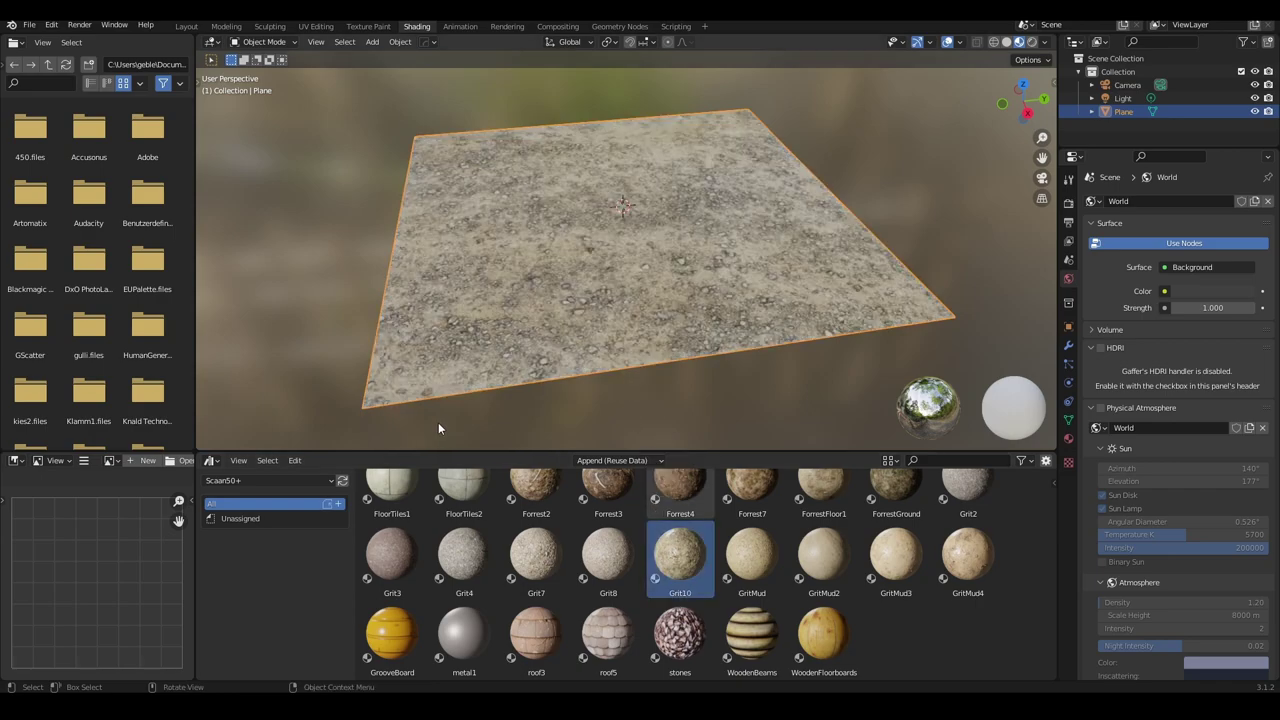
mouse_move(472, 343)
middle_down()
mouse_move(673, 323)
mouse_move(658, 354)
mouse_move(540, 336)
mouse_move(487, 357)
middle_up()
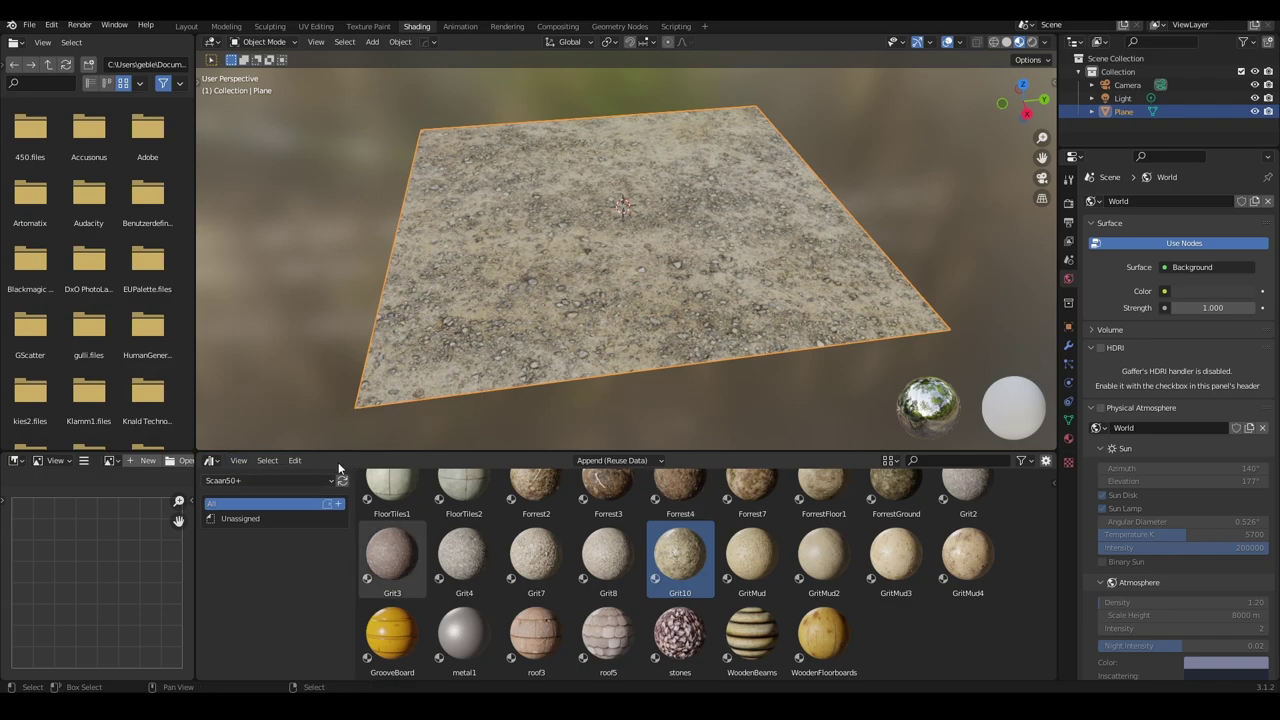
Step: Switch the bottom panel back to the Shader Editor and zoom into the Grit10 nodes
click(211, 460)
click(244, 600)
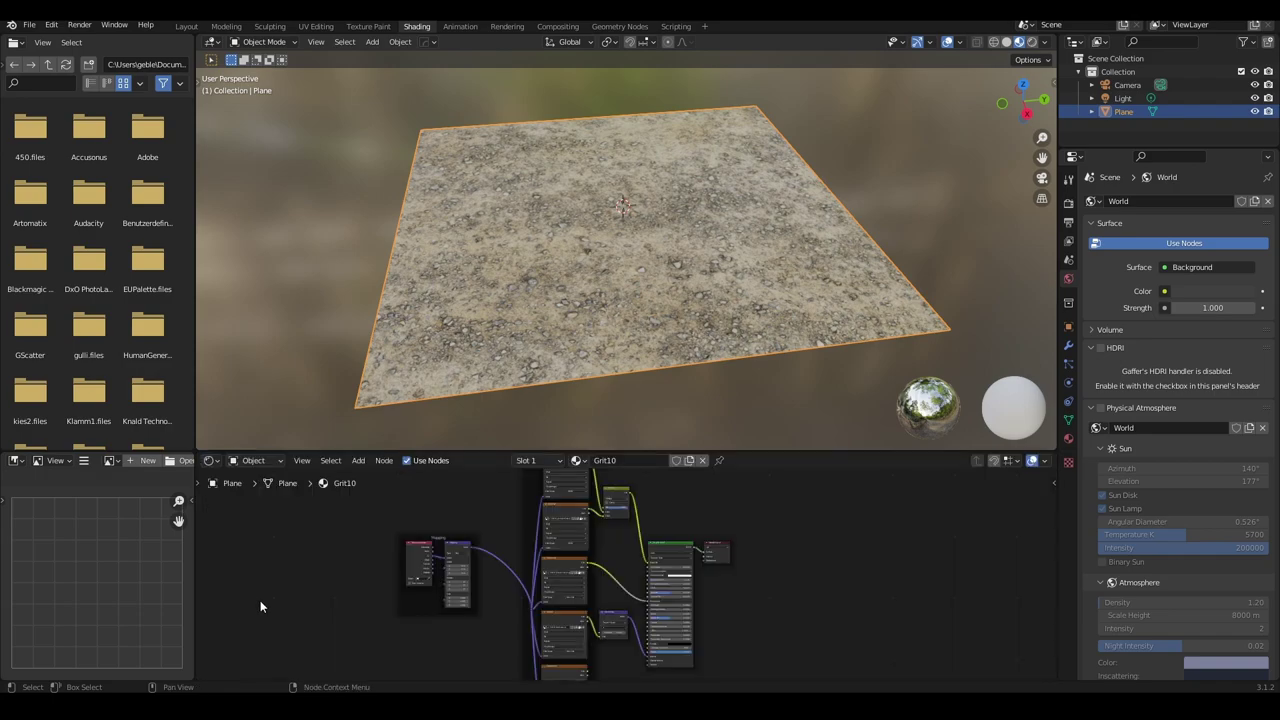
scroll(550, 585, up, 2)
scroll(550, 588, up, 2)
scroll(550, 588, up, 4)
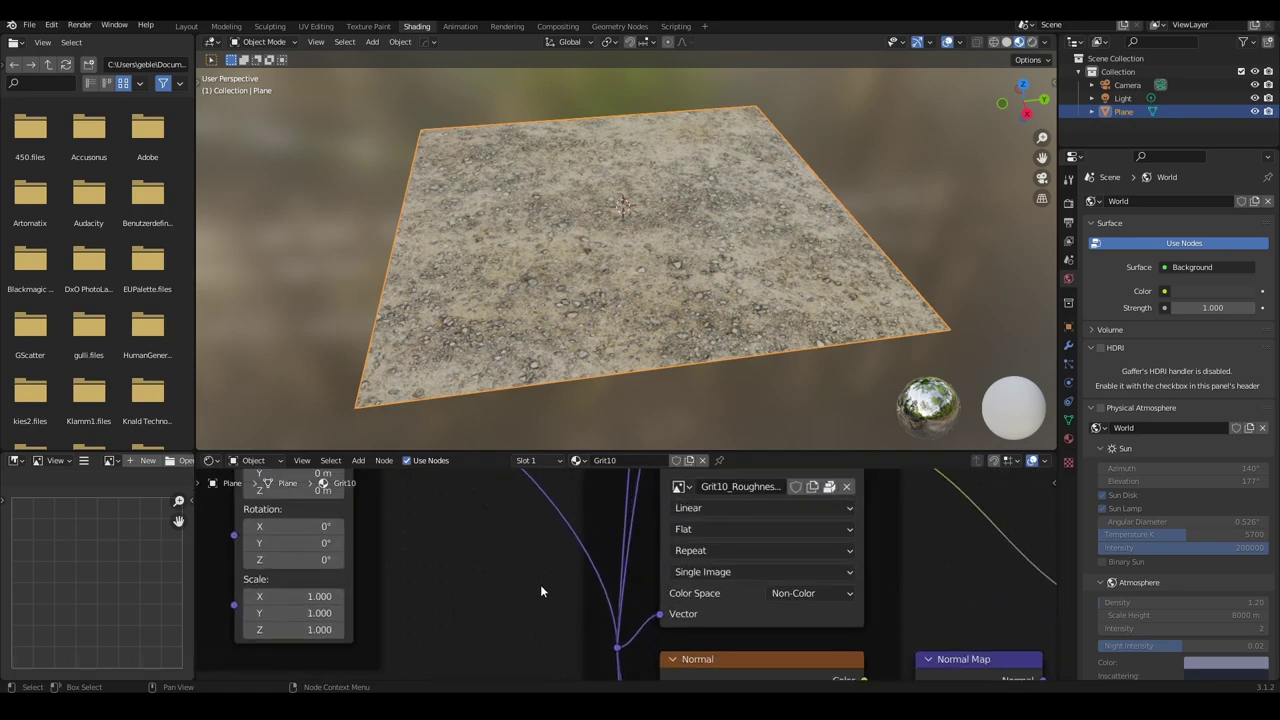
Step: Set the Mapping node scale to 2 on all axes and inspect the finer texture
click(295, 596)
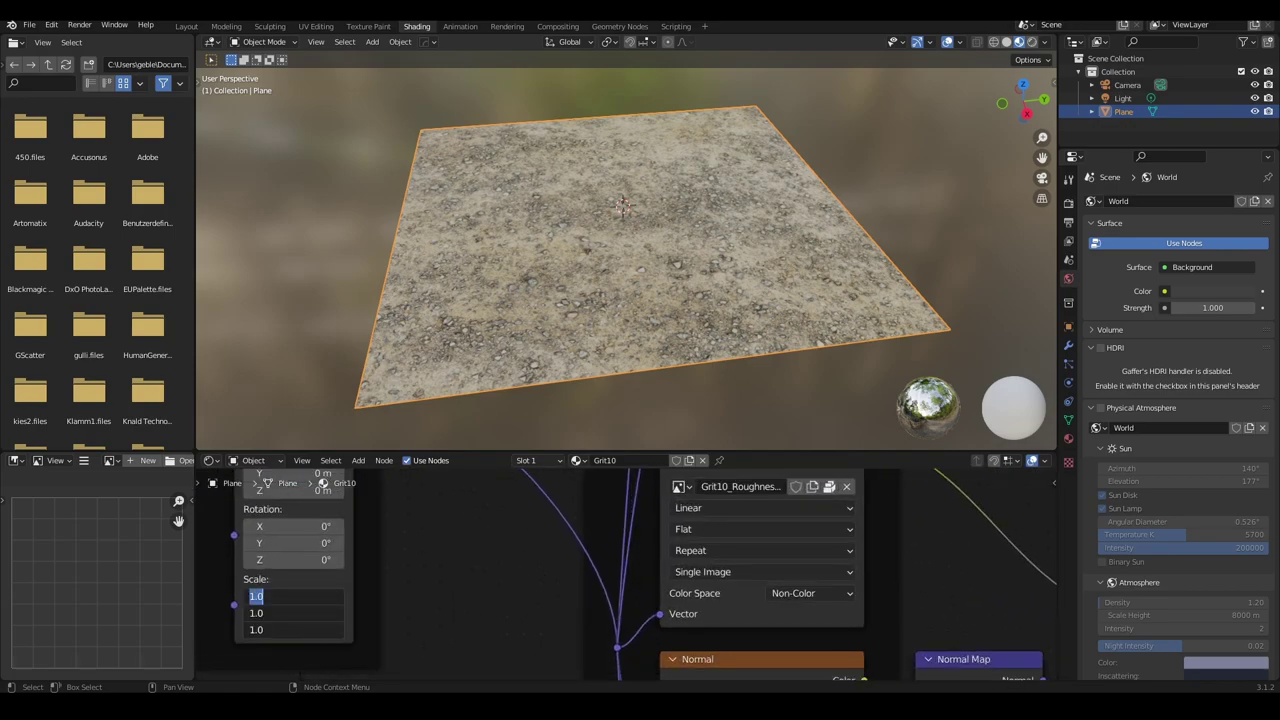
text(2)
key(Return)
mouse_move(620, 231)
middle_down()
mouse_move(724, 258)
mouse_move(641, 266)
mouse_move(653, 287)
mouse_move(644, 332)
middle_up()
scroll(723, 258, up, 3)
scroll(641, 266, up, 2)
scroll(644, 332, down, 3)
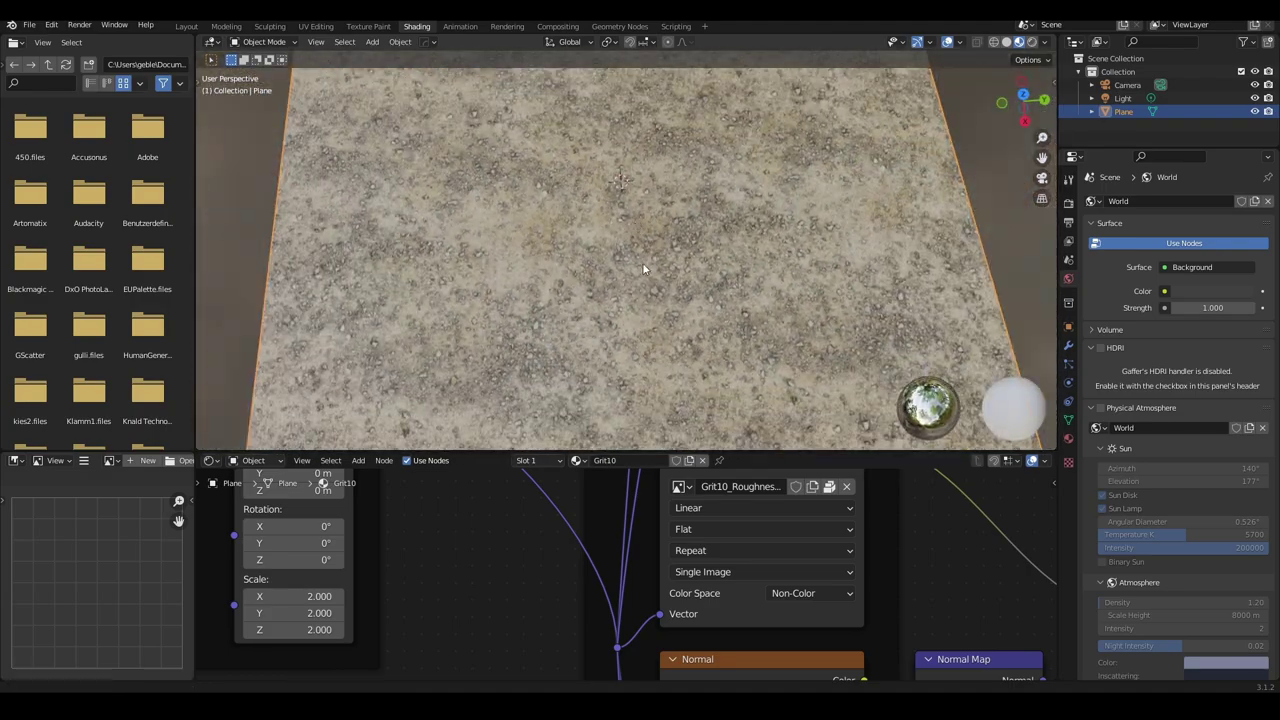
mouse_move(643, 268)
middle_down()
mouse_move(660, 367)
mouse_move(694, 320)
mouse_move(714, 315)
mouse_move(727, 168)
mouse_move(745, 266)
mouse_move(857, 271)
mouse_move(772, 272)
middle_up()
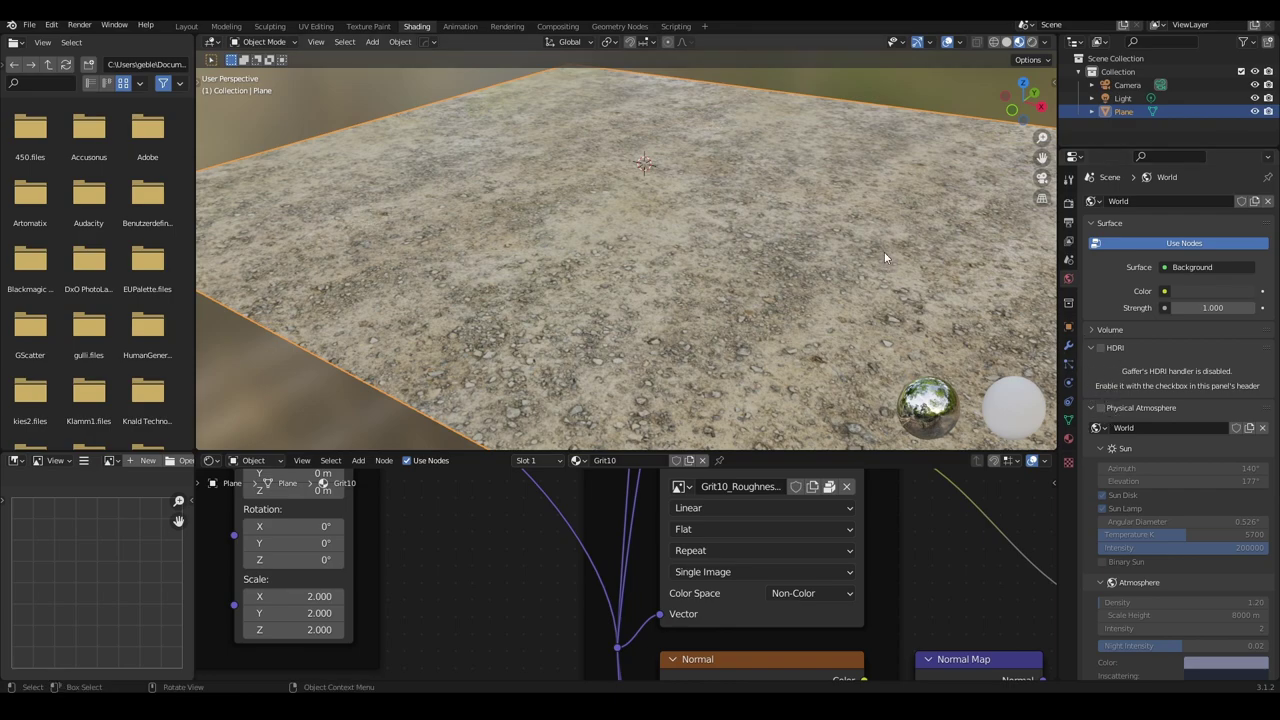
Step: Turn the scene light into a Sun with a warm cream colour (H 0.110, S 0.257, V 1.000)
click(1122, 98)
shift+middle_drag(847, 265, 650, 300)
click(1068, 383)
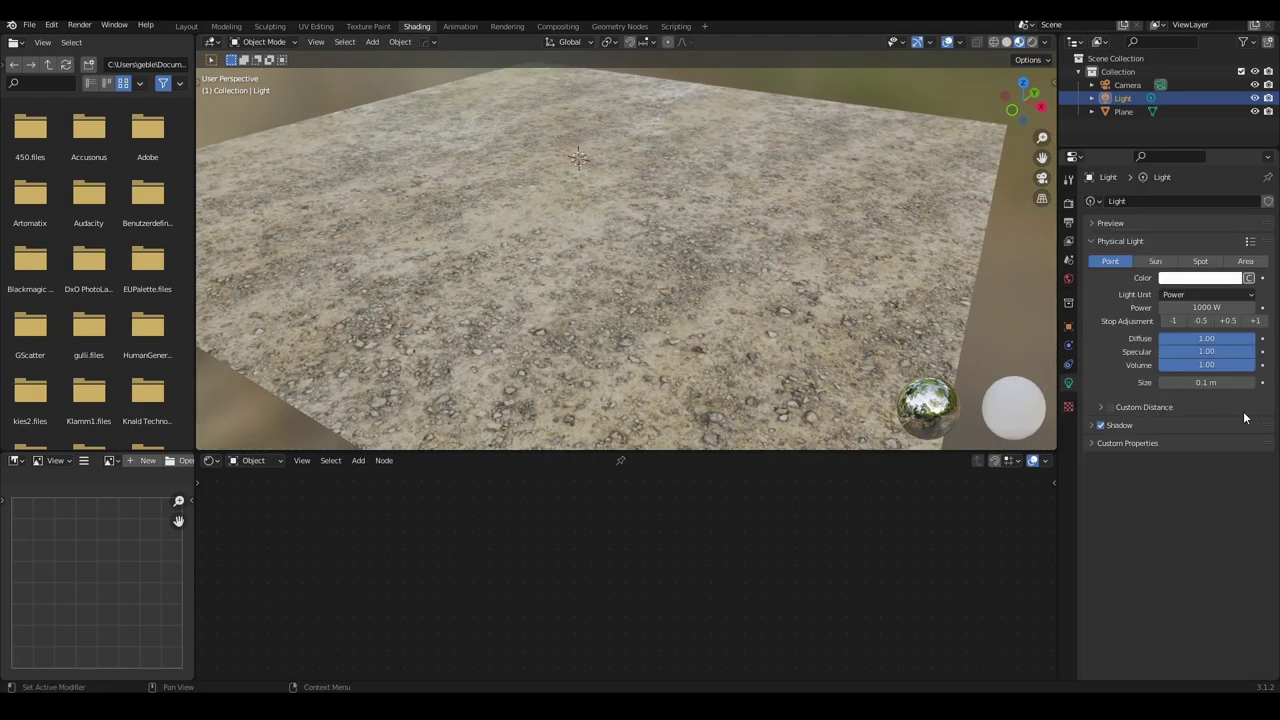
click(1158, 262)
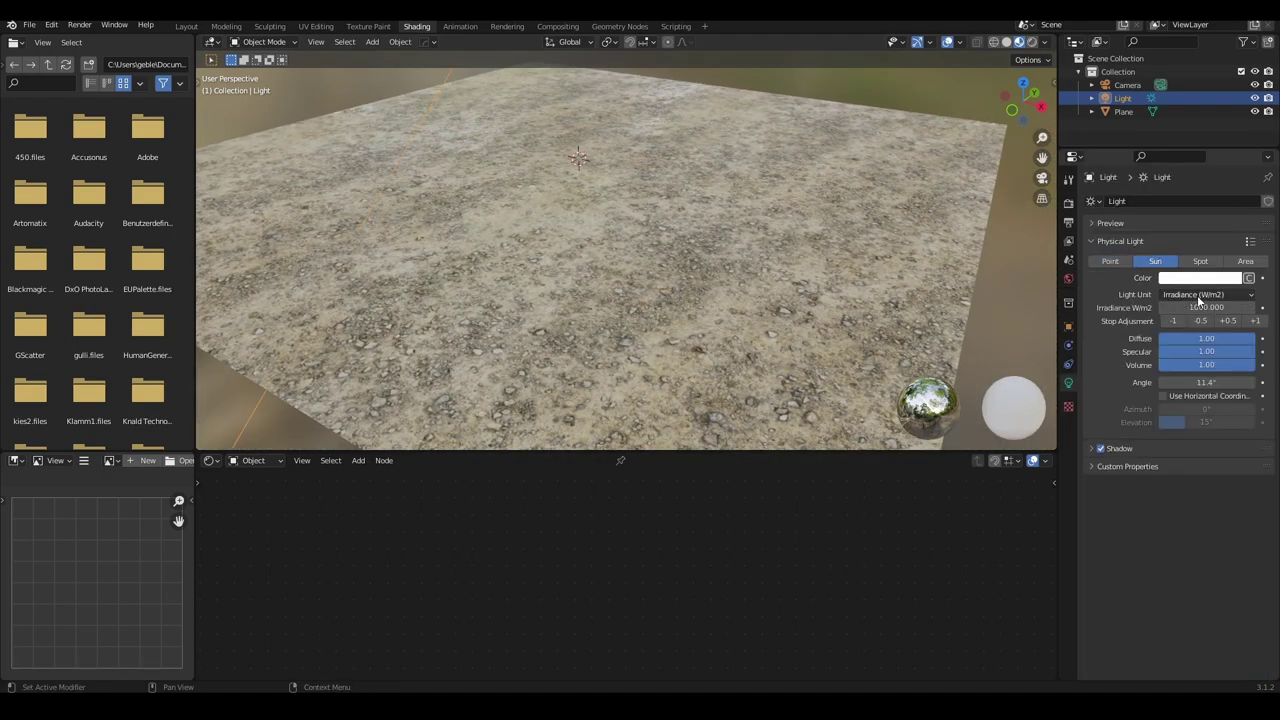
click(1200, 278)
click(1172, 157)
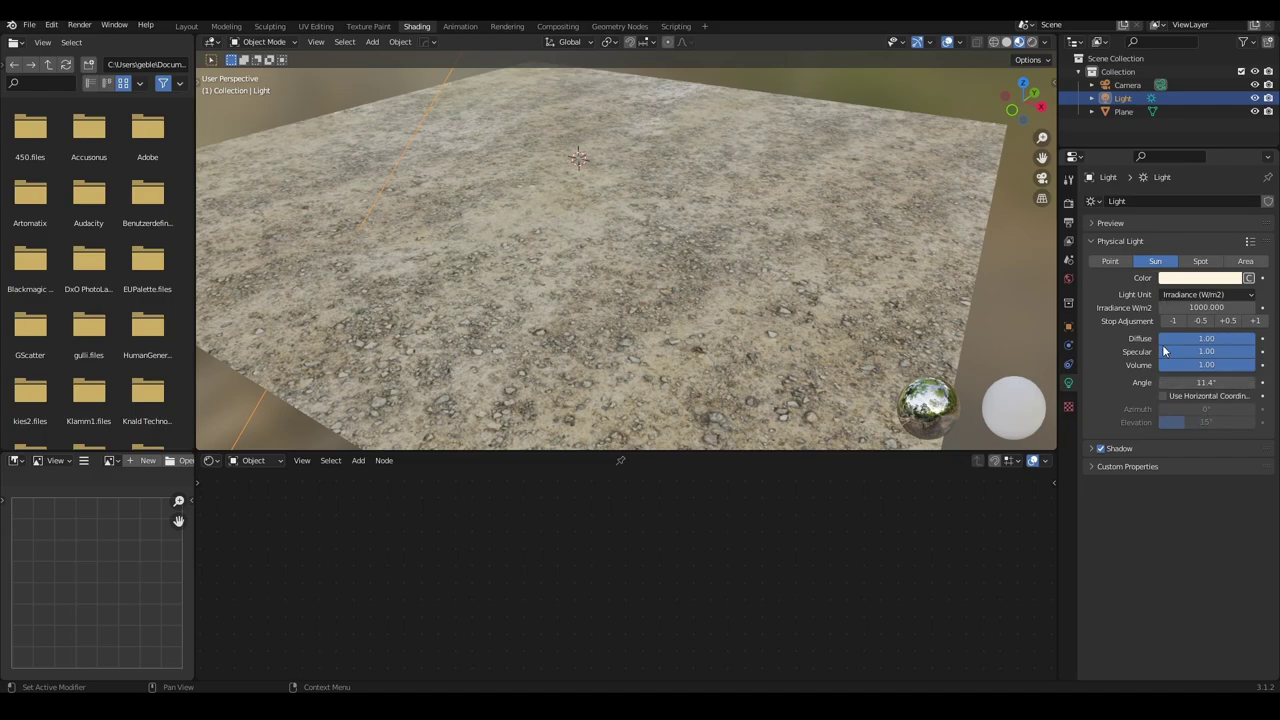
Step: Reselect the ground plane and orbit to a higher viewing angle
middle_drag(814, 177, 784, 199)
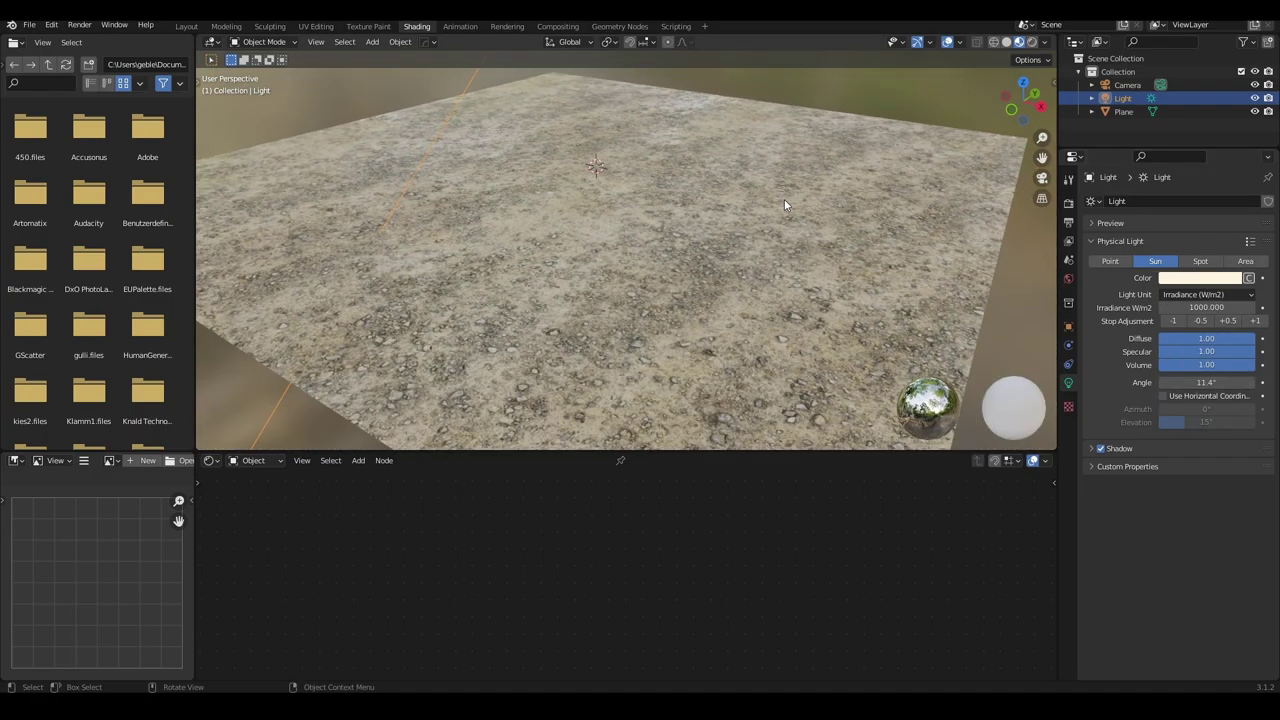
click(784, 199)
mouse_move(712, 282)
middle_down()
mouse_move(740, 268)
mouse_move(682, 276)
mouse_move(586, 138)
mouse_move(583, 152)
mouse_move(854, 368)
middle_up()
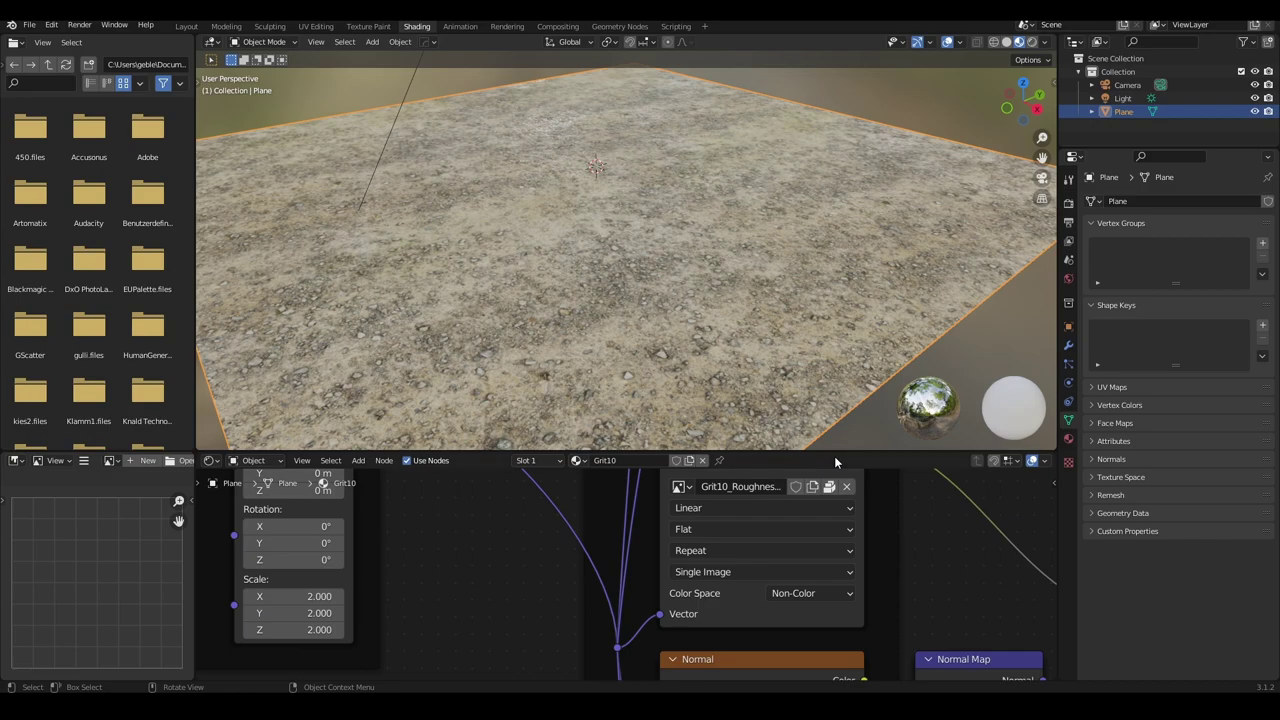
drag(834, 460, 799, 279)
key(ctrl+space)
scroll(655, 418, down, 3)
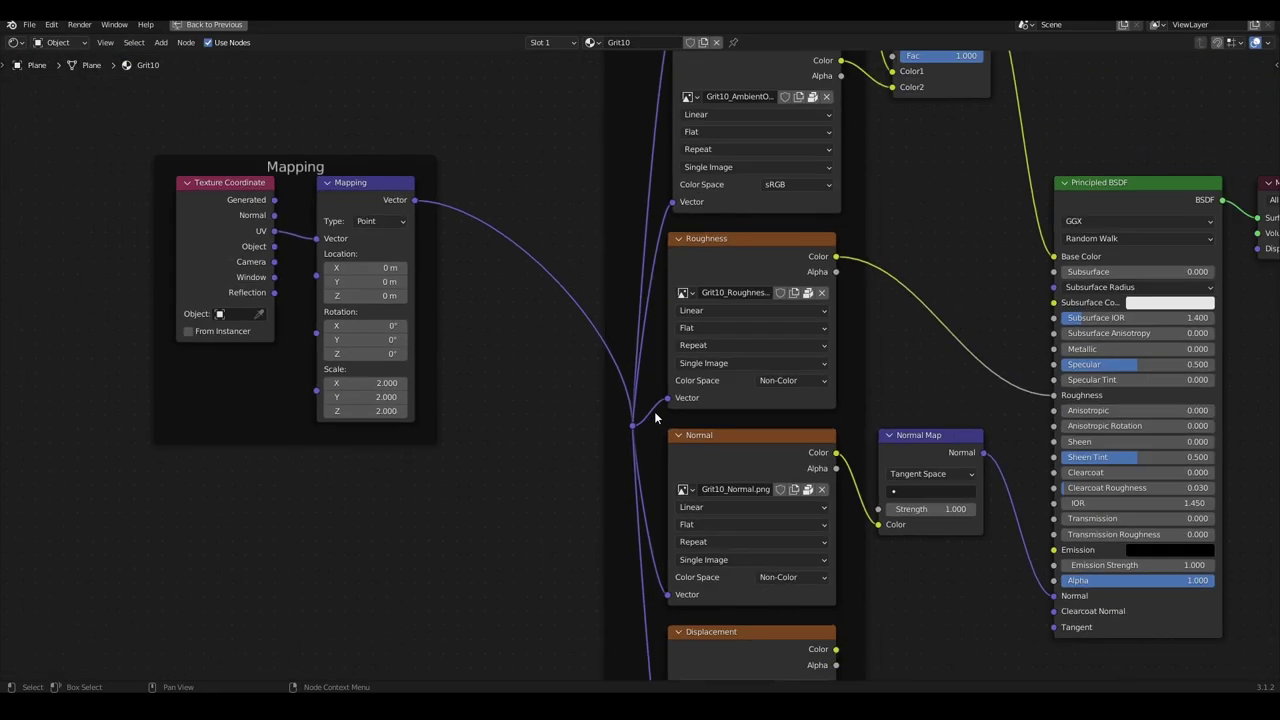
scroll(655, 418, down, 2)
key(Home)
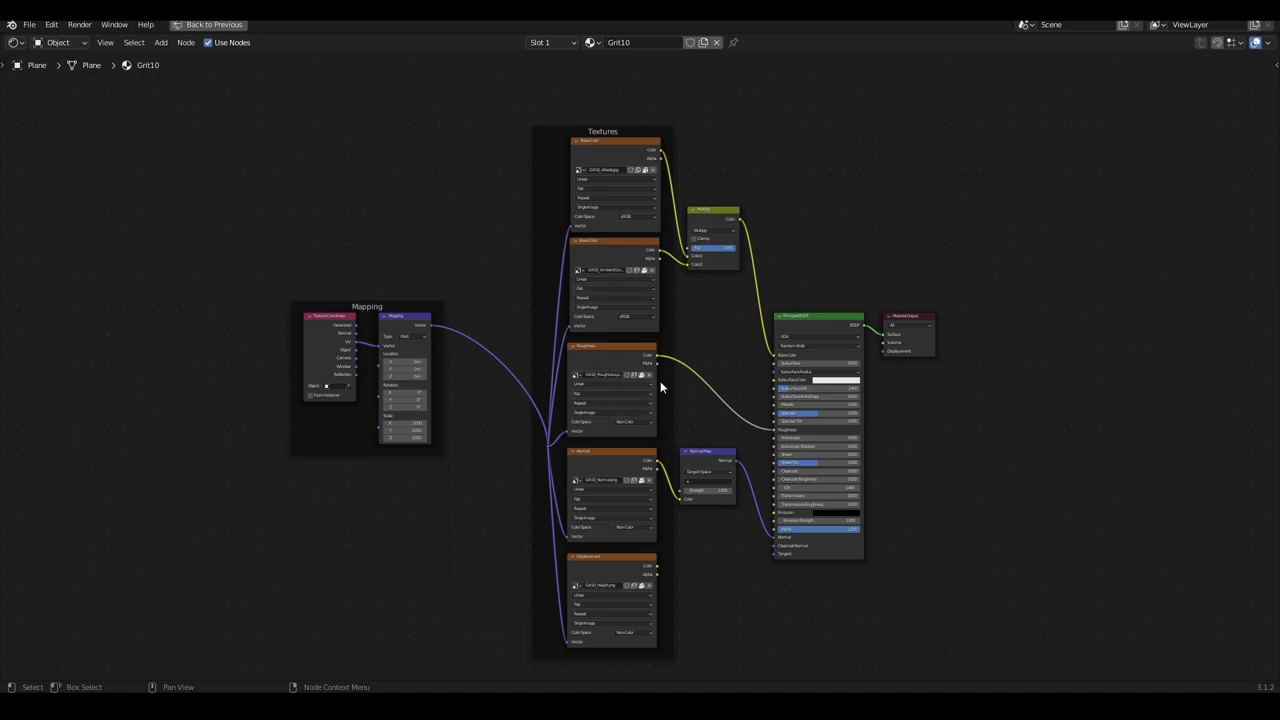
middle_drag(636, 446, 656, 483)
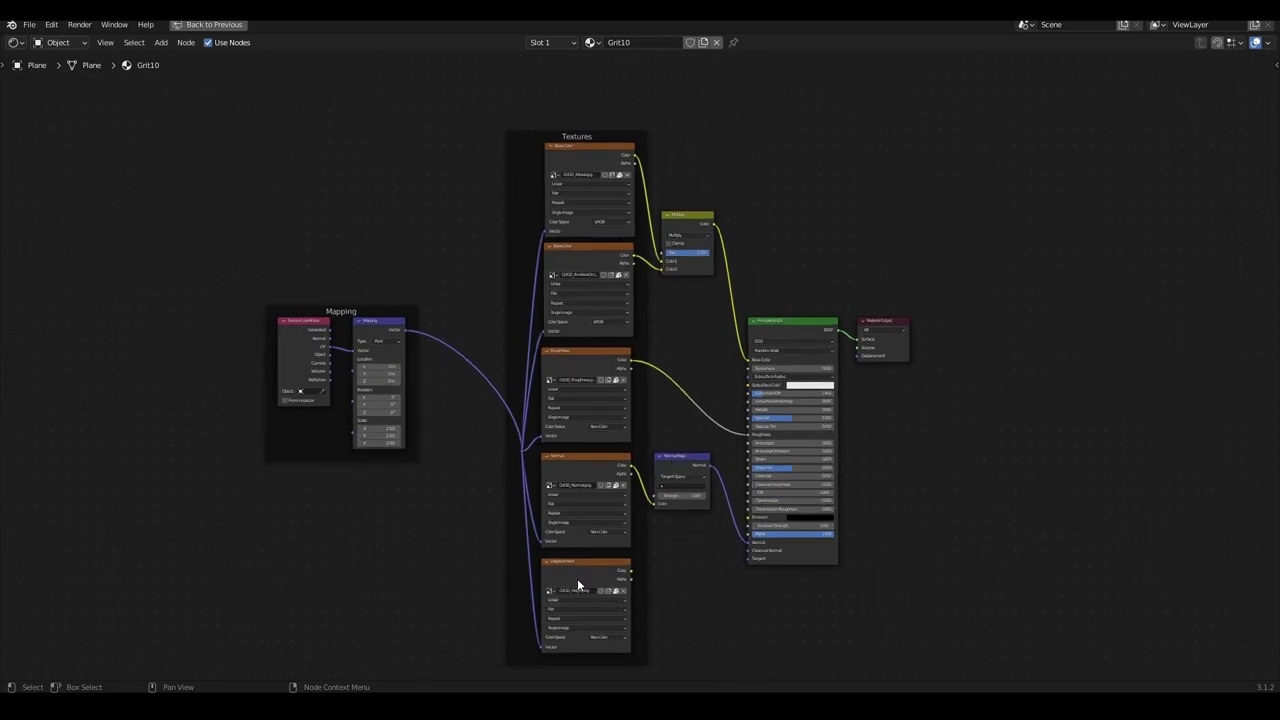
key(ctrl+space)
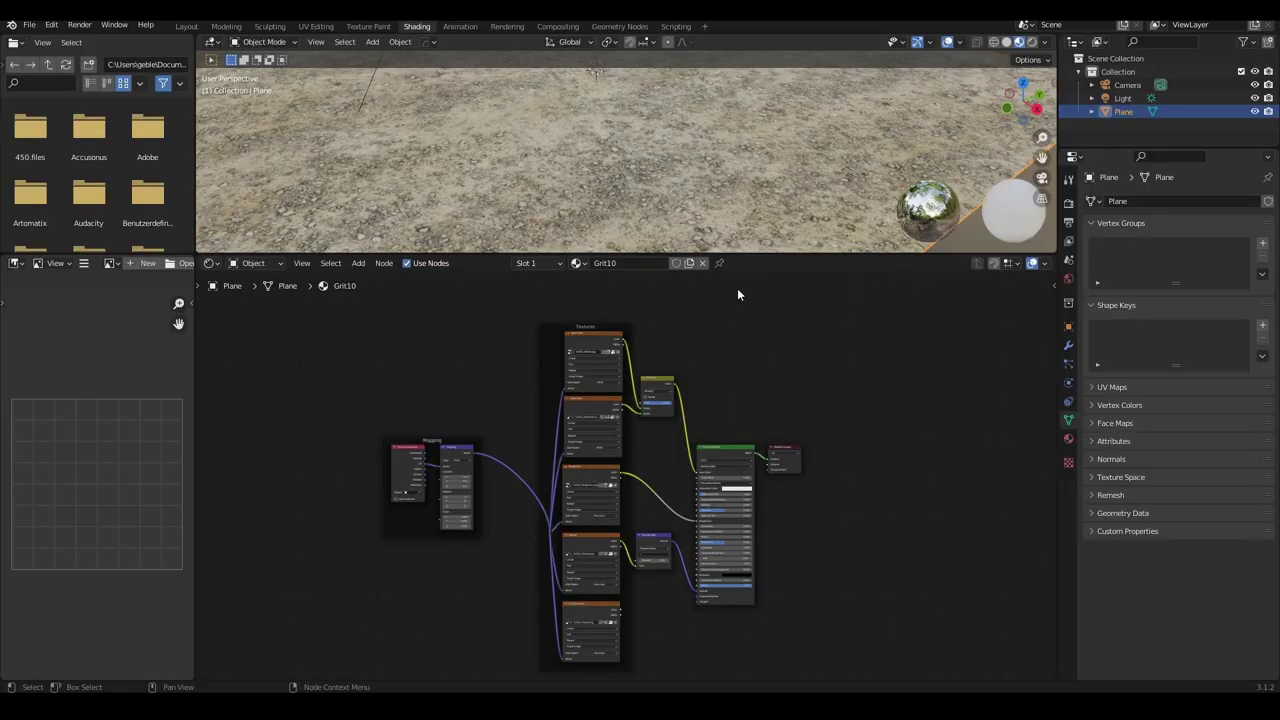
Step: Enlarge the 3D viewport and switch it to the rendered preview
drag(767, 255, 767, 472)
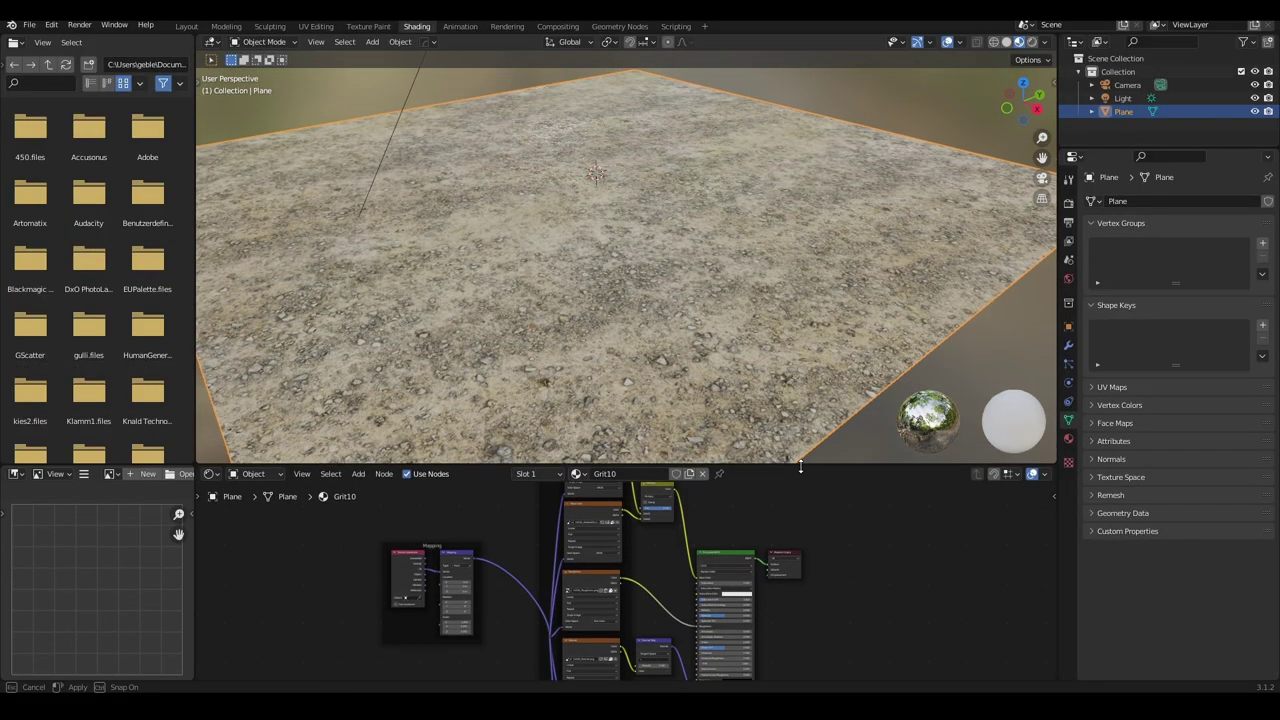
click(1031, 42)
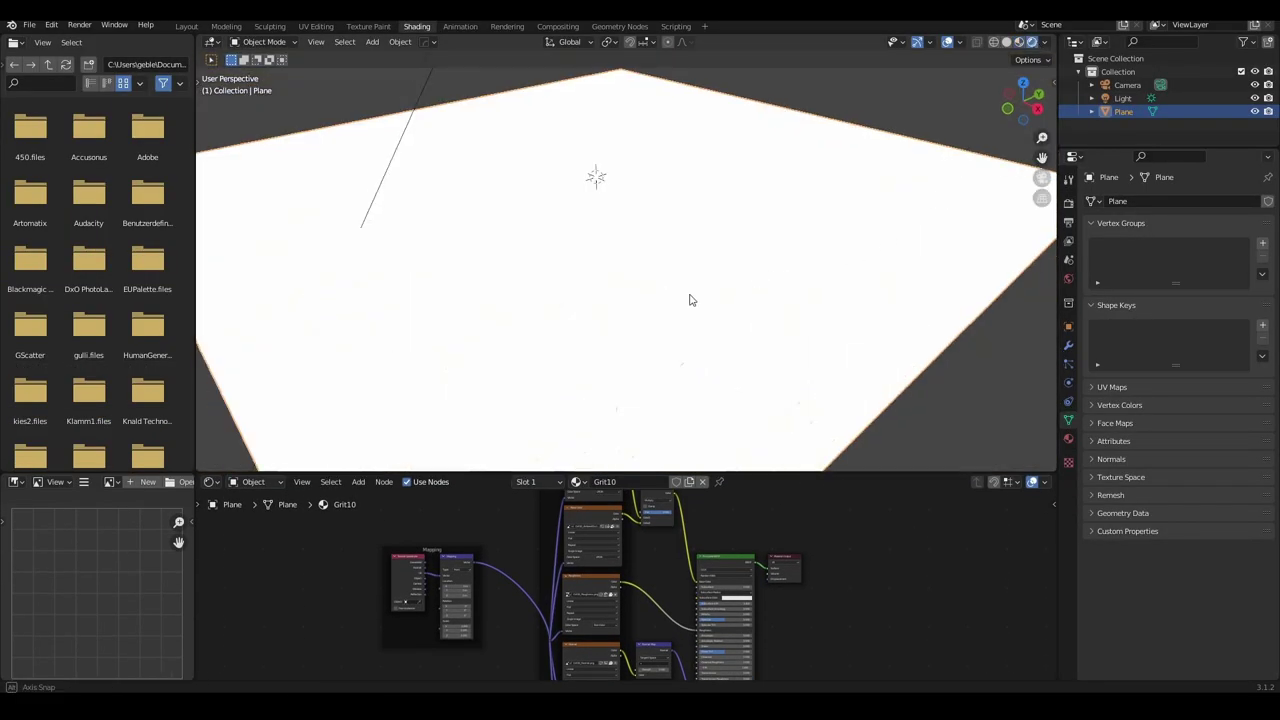
middle_drag(688, 297, 620, 300)
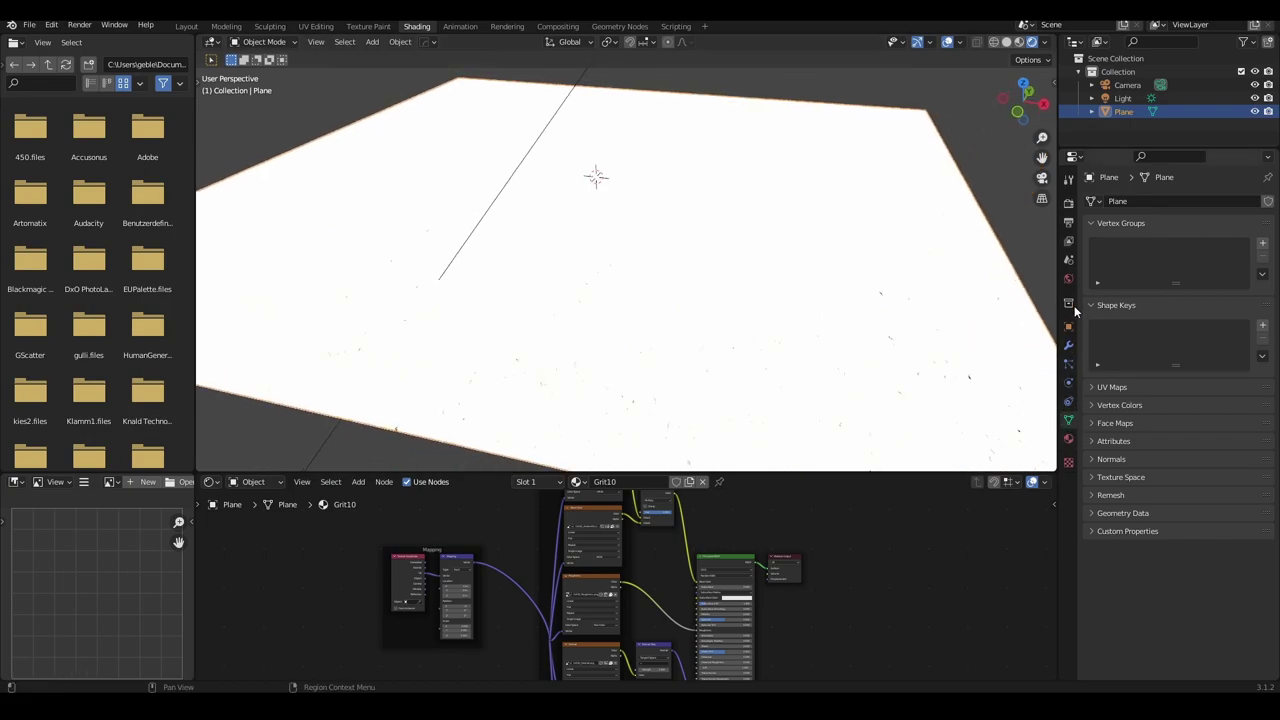
click(1068, 279)
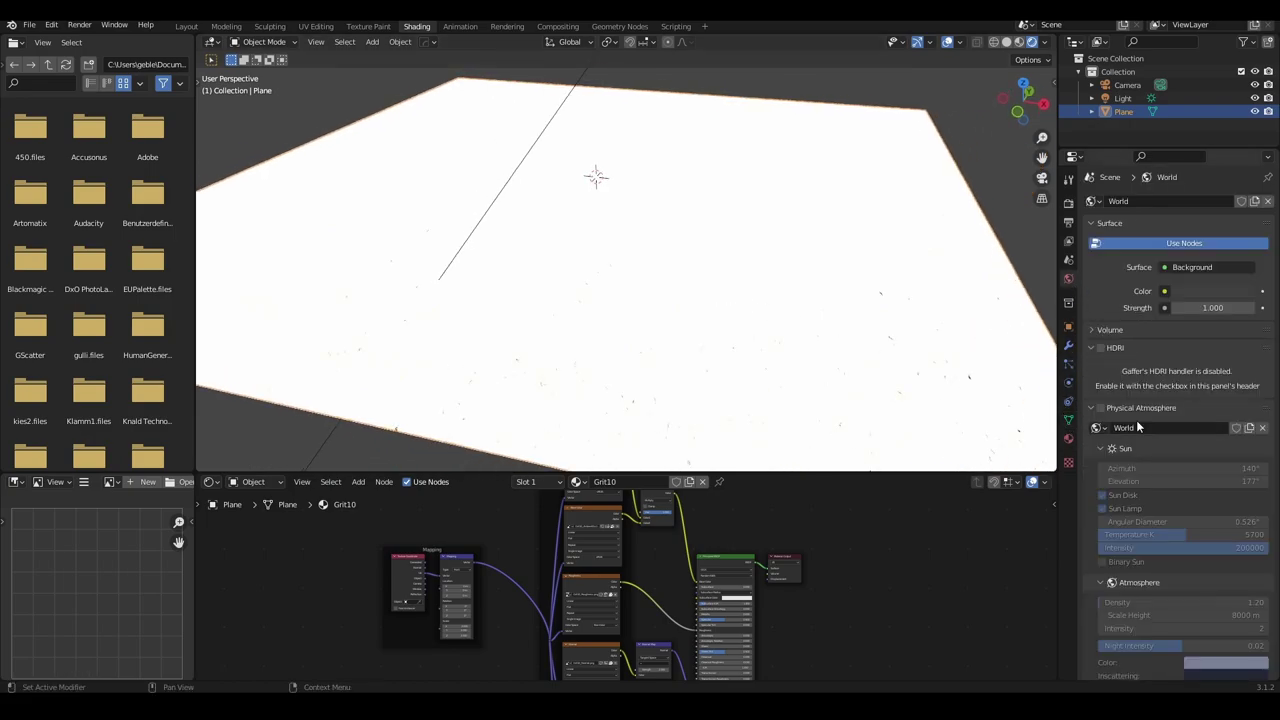
Step: Lower the Sun's irradiance to 5 and reselect the ground plane
double_click(1205, 307)
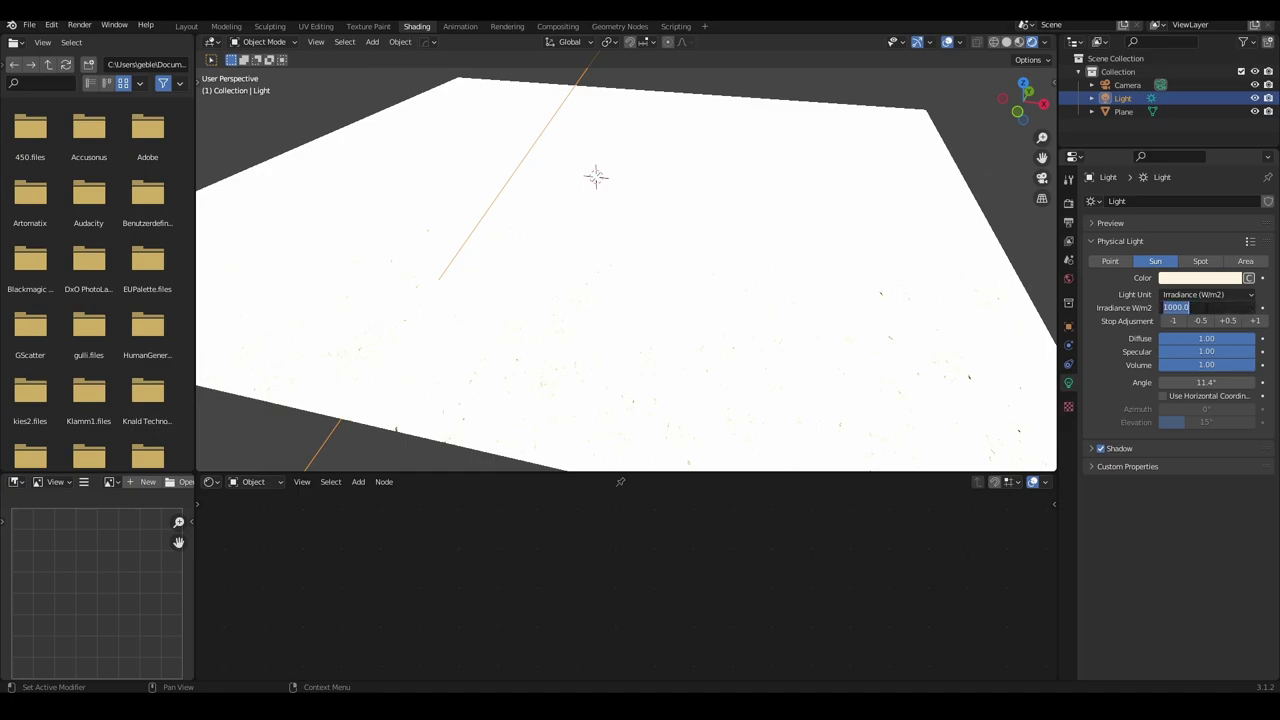
text(5)
key(Return)
mouse_move(714, 208)
middle_down()
mouse_move(820, 317)
mouse_move(820, 217)
middle_up()
click(722, 211)
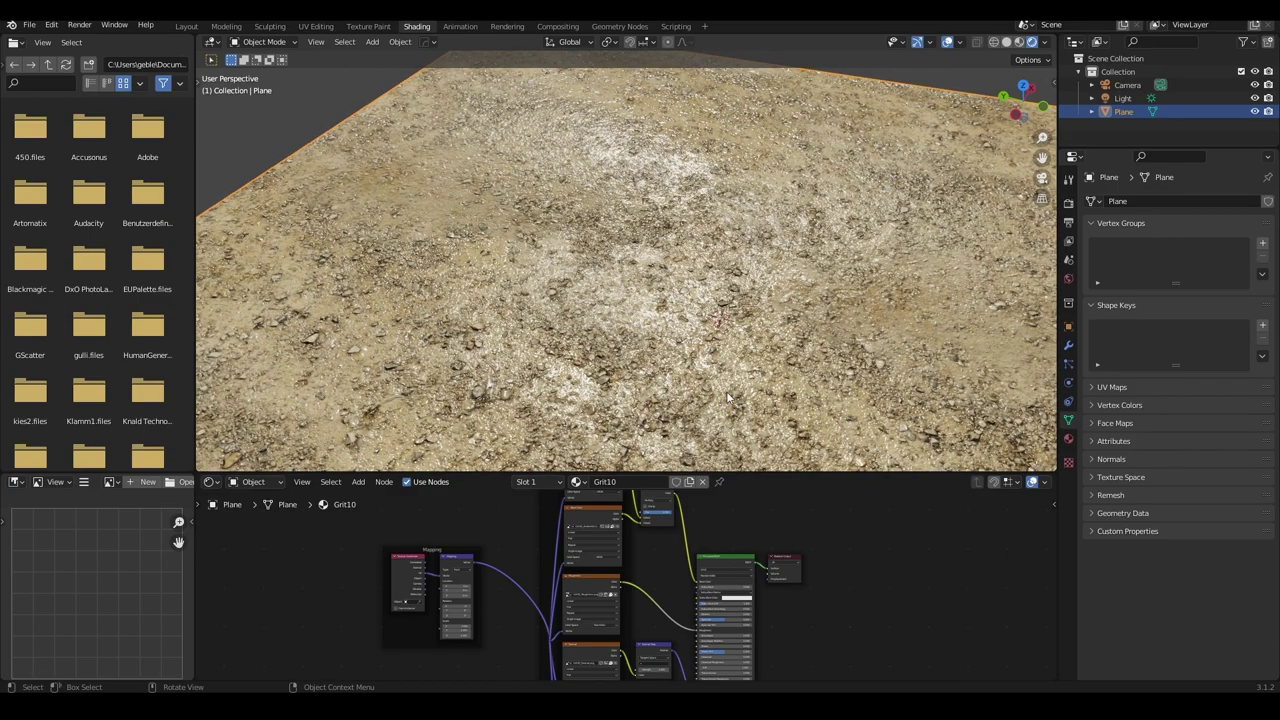
Step: Orbit and zoom in to inspect the sandy gravel ground under the cream sunlight
mouse_move(657, 319)
middle_down()
mouse_move(715, 300)
mouse_move(692, 325)
mouse_move(699, 203)
mouse_move(670, 242)
middle_up()
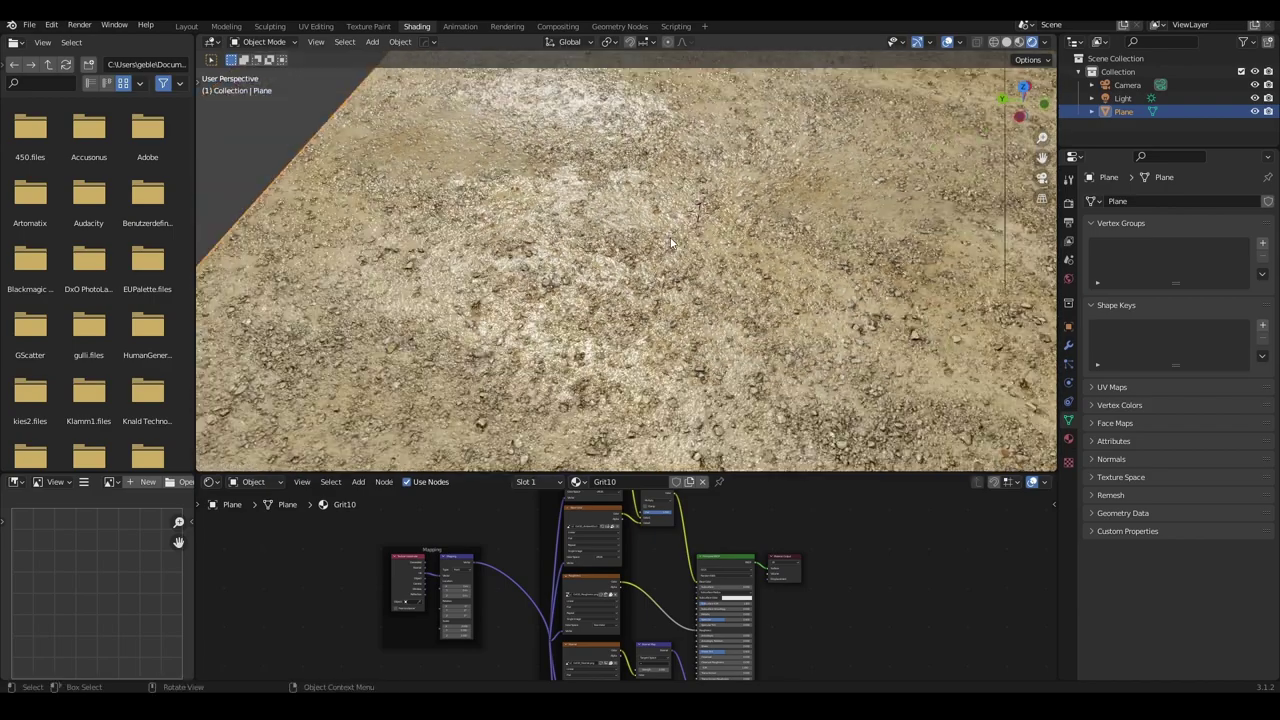
mouse_move(749, 305)
middle_down()
mouse_move(629, 296)
mouse_move(690, 302)
mouse_move(675, 275)
mouse_move(688, 272)
mouse_move(697, 307)
middle_up()
scroll(677, 271, up, 1)
scroll(677, 271, up, 3)
scroll(689, 285, up, 2)
scroll(697, 307, up, 2)
scroll(736, 588, down, 1)
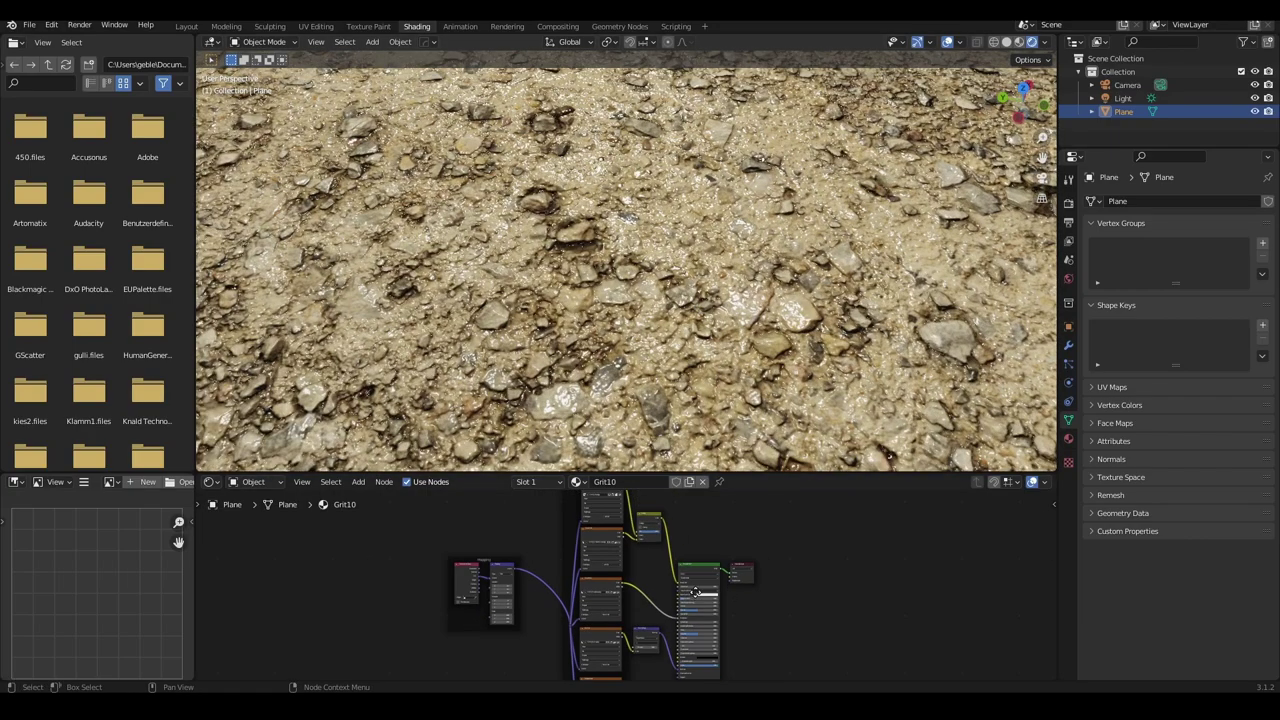
scroll(716, 599, up, 2)
scroll(696, 609, up, 1)
scroll(676, 620, up, 1)
Step: Insert an RGB Curves node on the roughness link and bend its curve upward
middle_drag(676, 620, 592, 607)
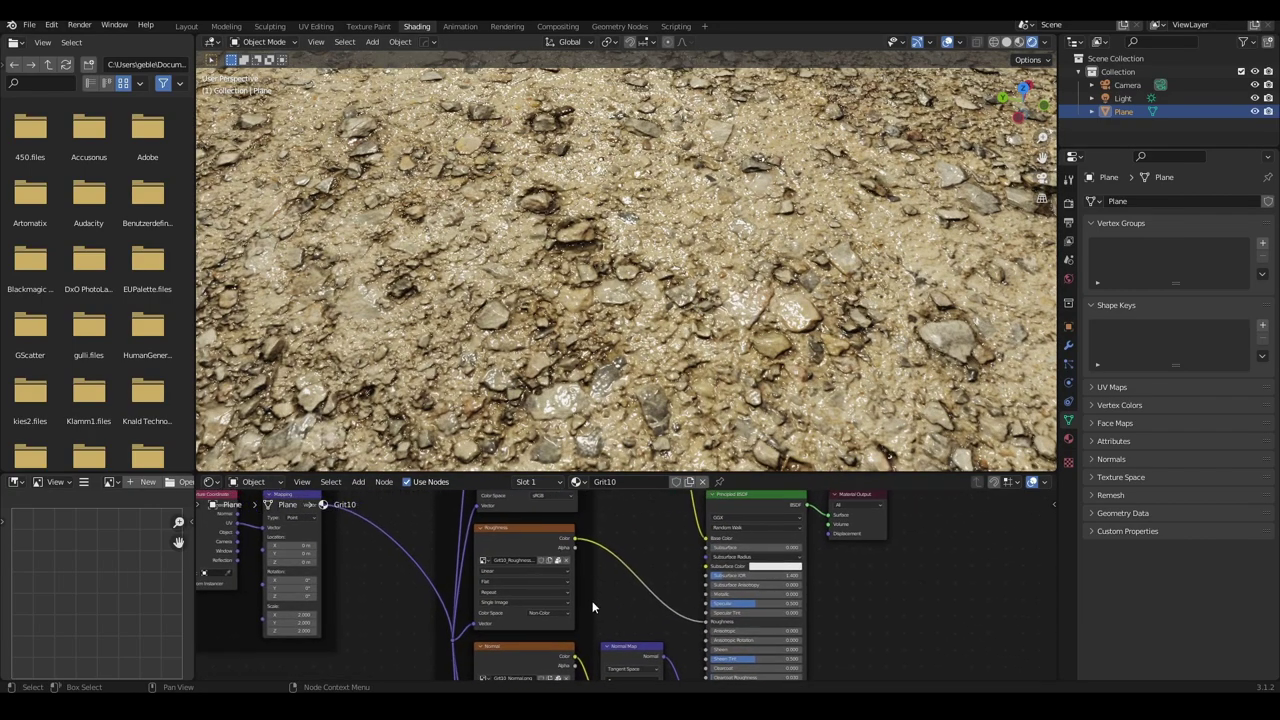
drag(509, 543, 475, 546)
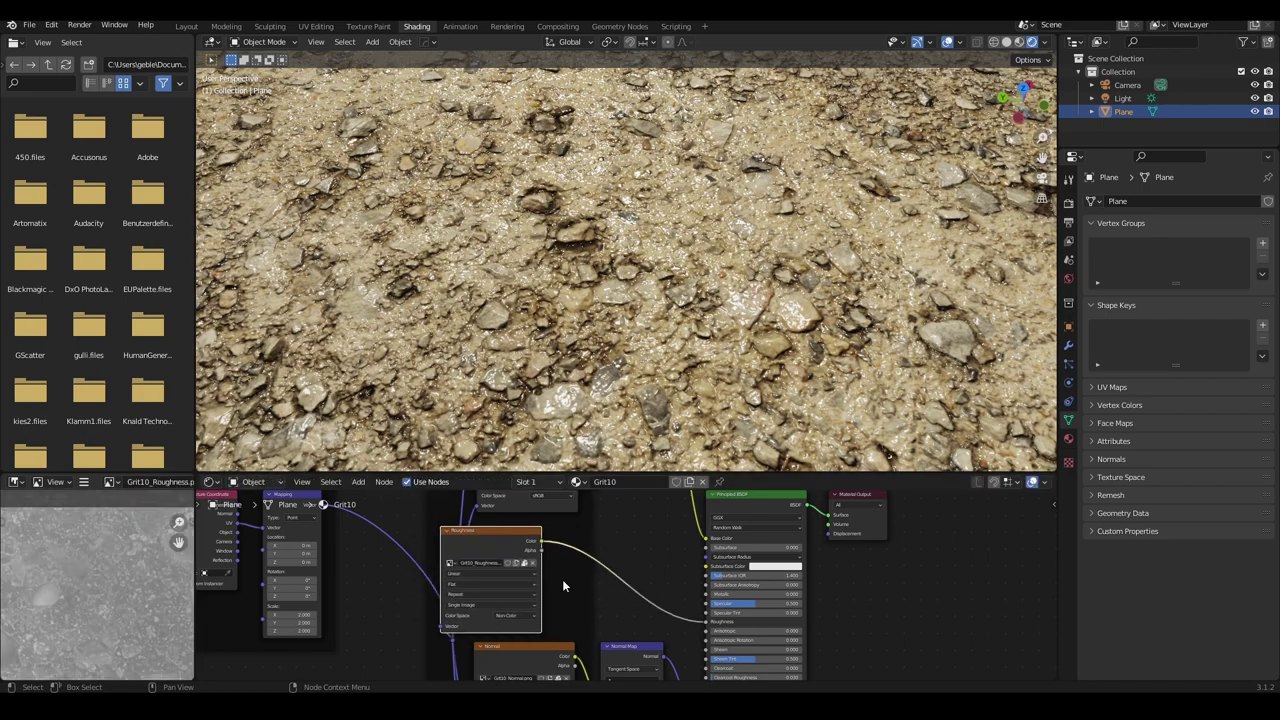
key(shift+a)
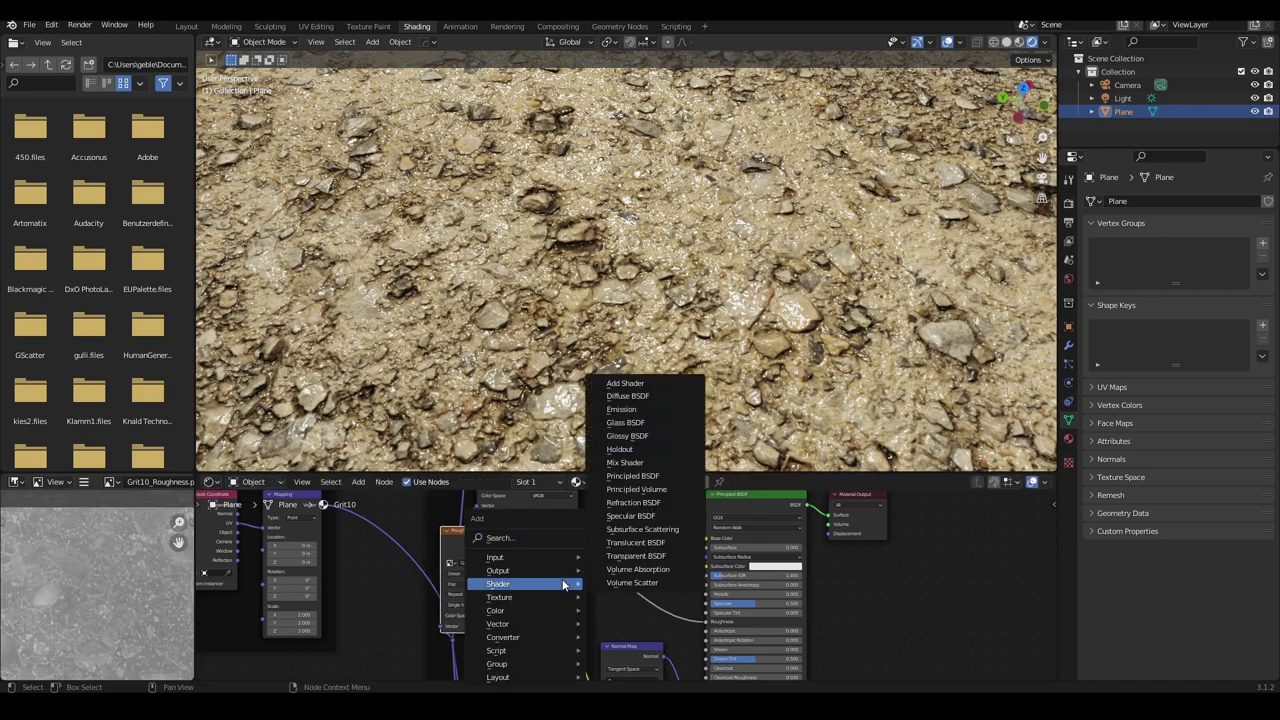
mouse_move(520, 610)
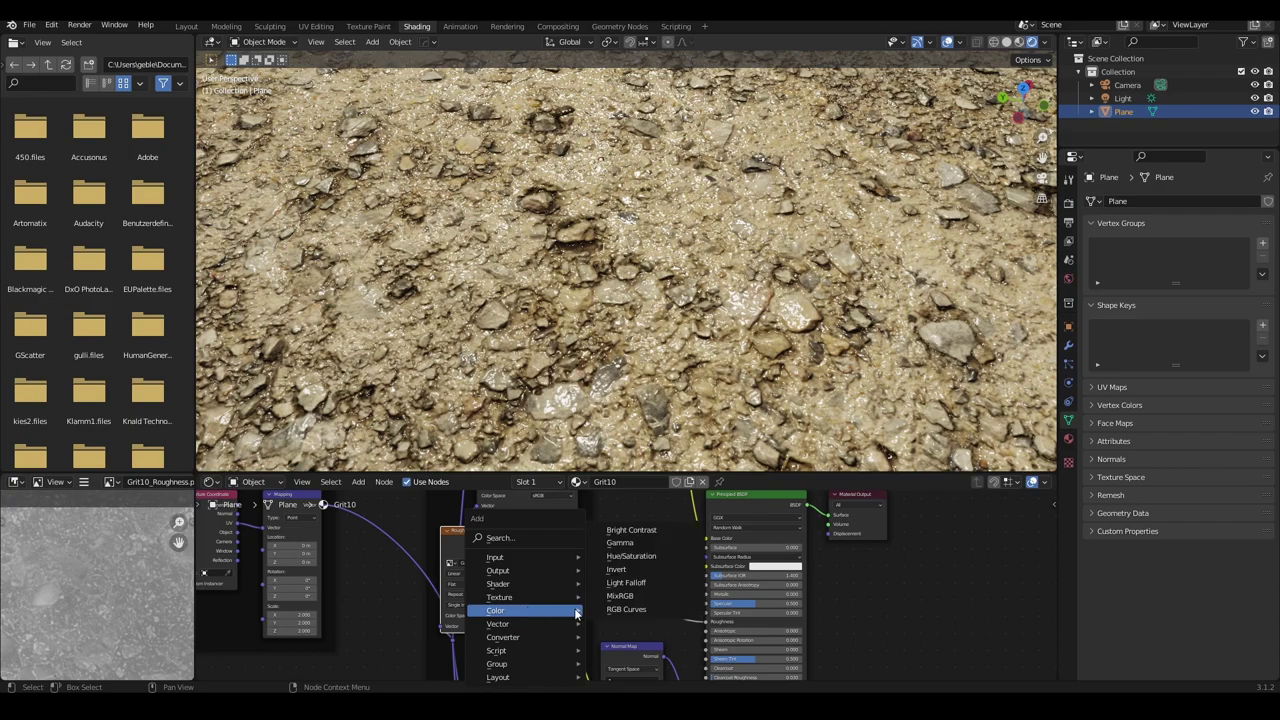
click(637, 612)
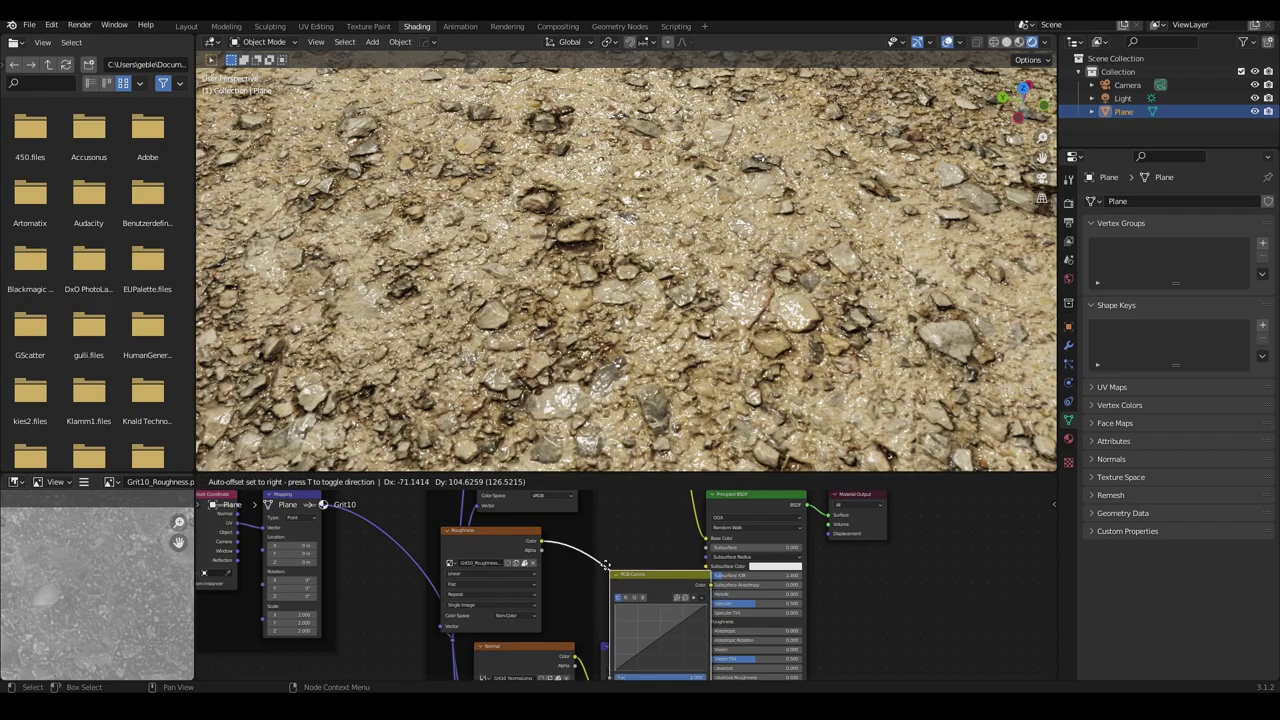
click(622, 600)
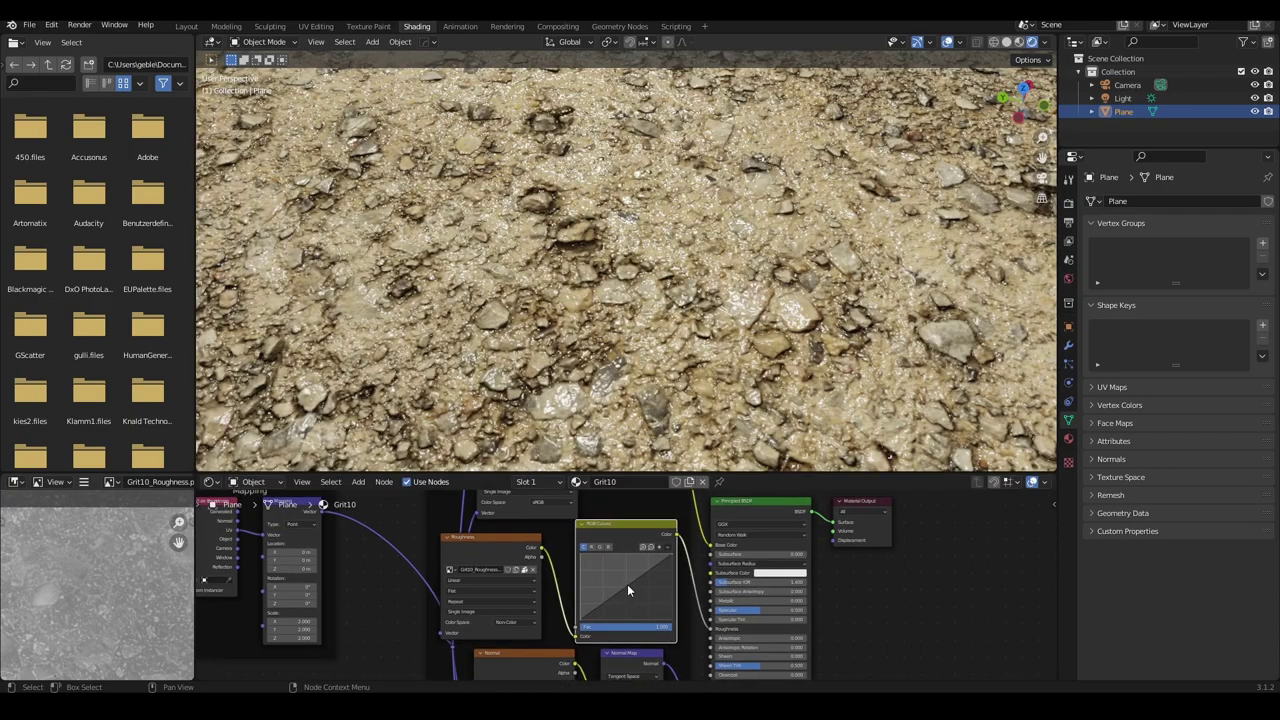
drag(627, 584, 622, 569)
Step: Set the Principled BSDF Specular to about 0.07 and soften the curve point
scroll(628, 313, down, 3)
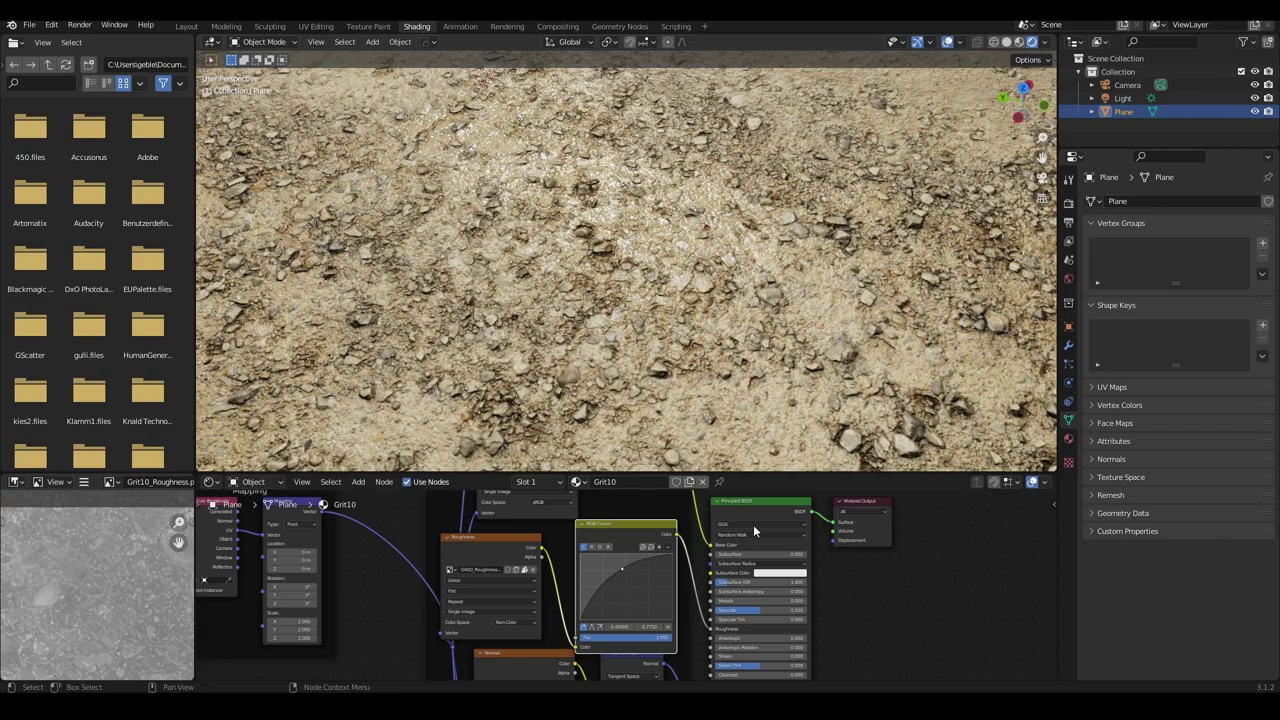
click(754, 610)
text(0)
key(Return)
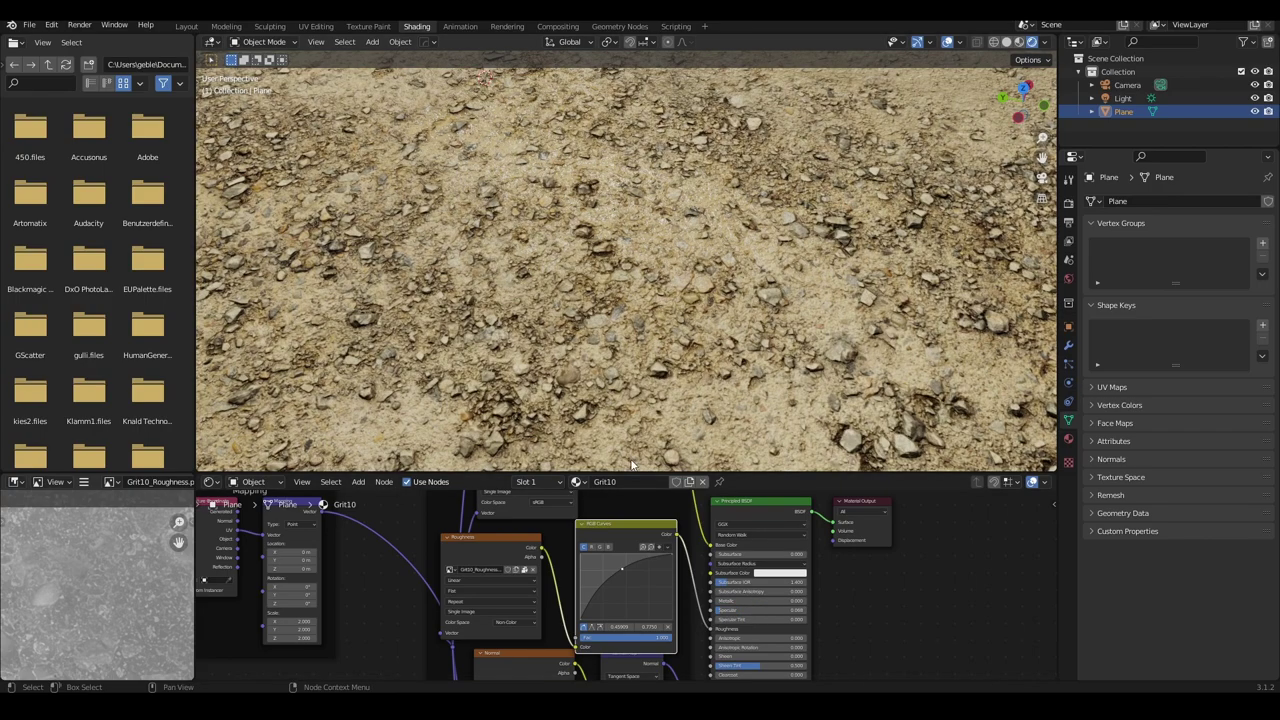
mouse_move(718, 325)
middle_down()
mouse_move(704, 300)
mouse_move(677, 495)
middle_up()
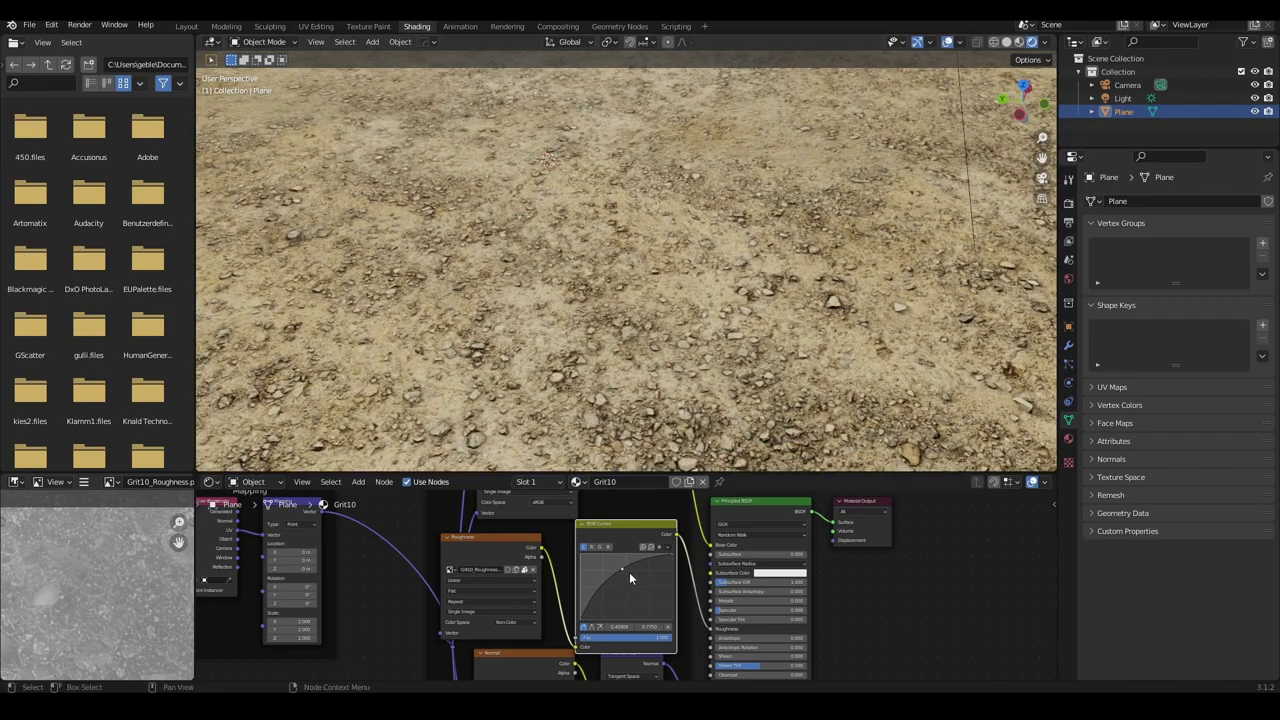
drag(630, 578, 623, 571)
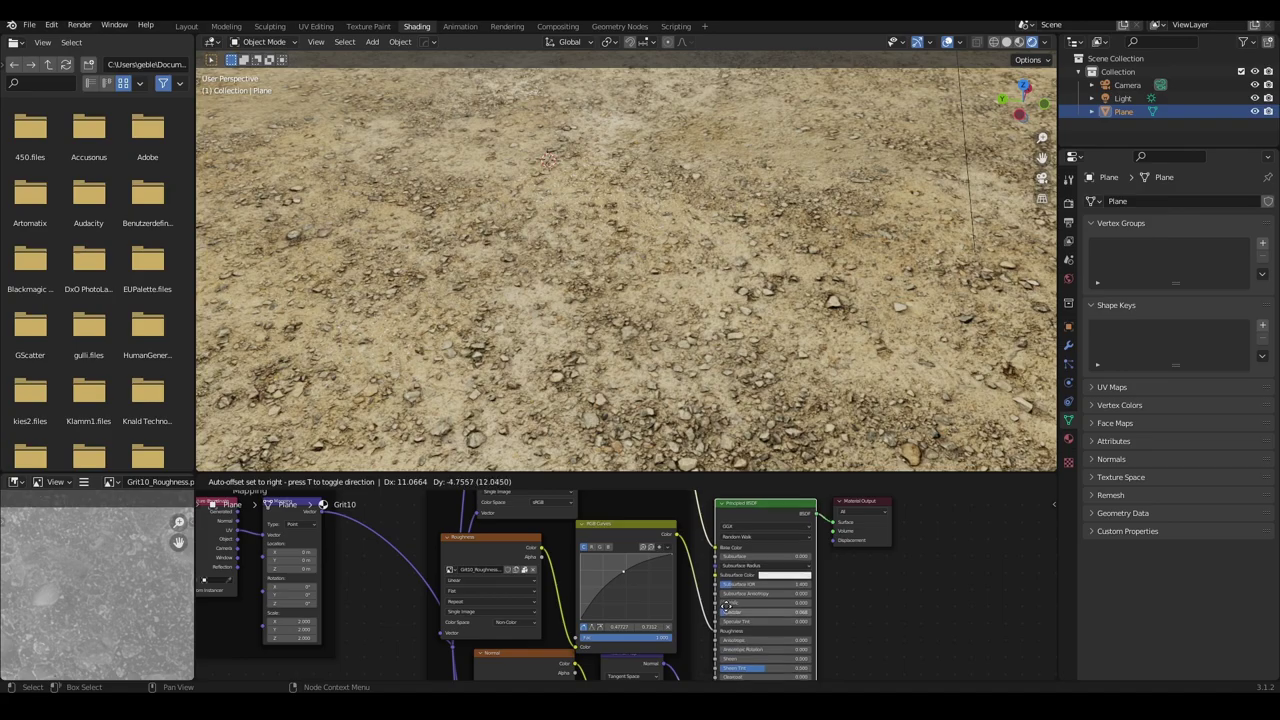
drag(727, 610, 700, 610)
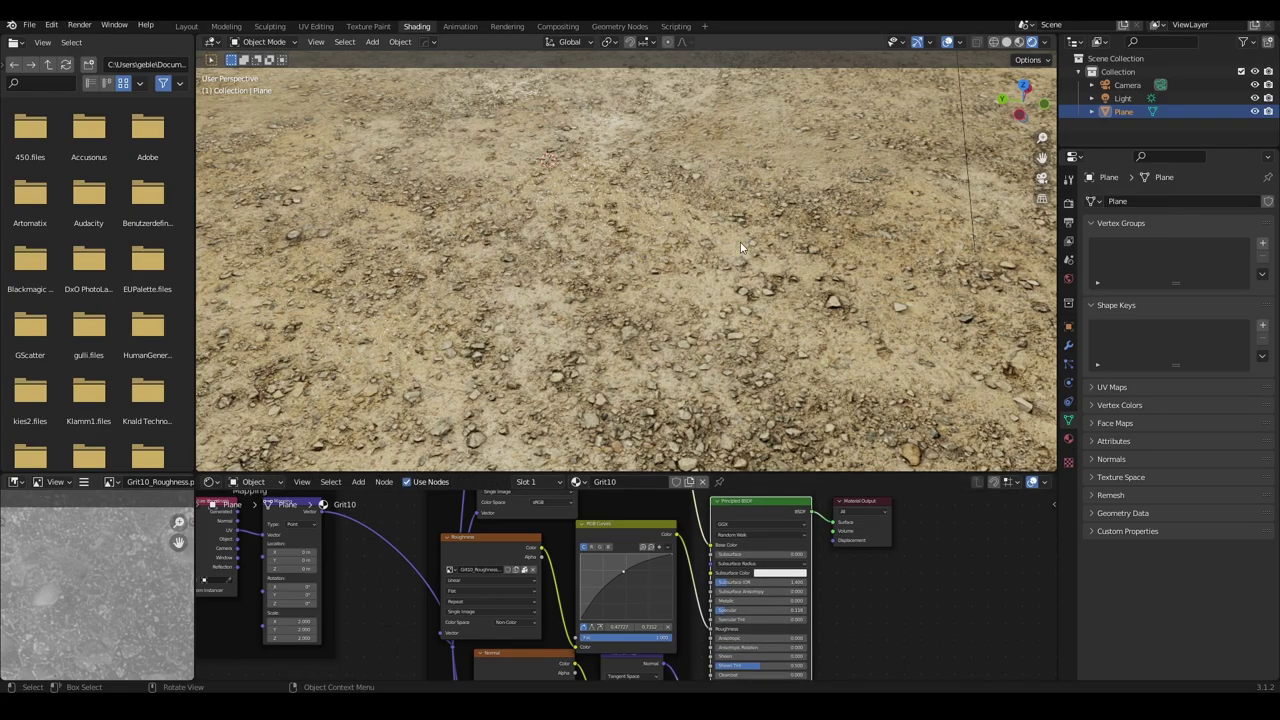
Step: Orbit and zoom around the terrain to inspect the stones and the plane's edge
mouse_move(760, 185)
middle_down()
mouse_move(626, 191)
mouse_move(831, 185)
mouse_move(755, 187)
mouse_move(783, 189)
middle_up()
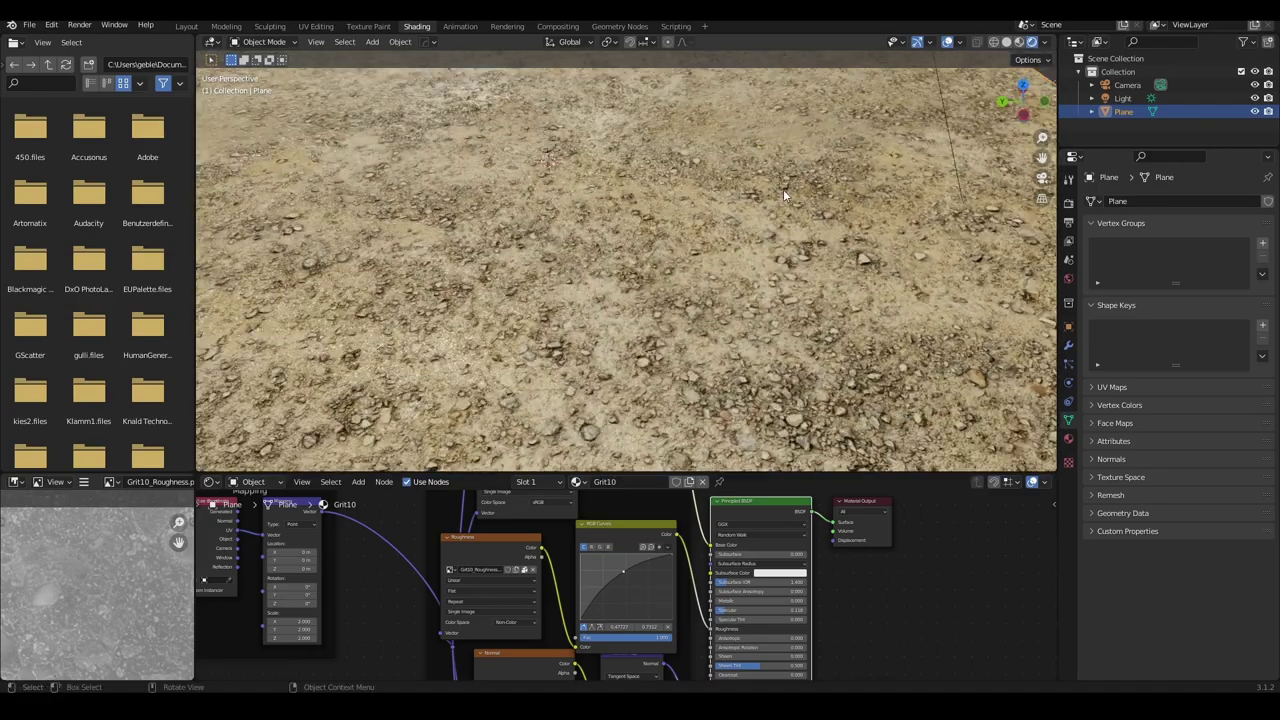
scroll(770, 192, down, 3)
scroll(720, 220, down, 2)
scroll(686, 255, up, 5)
mouse_move(688, 259)
middle_down()
mouse_move(650, 256)
mouse_move(680, 250)
middle_up()
scroll(686, 245, up, 2)
scroll(699, 252, up, 3)
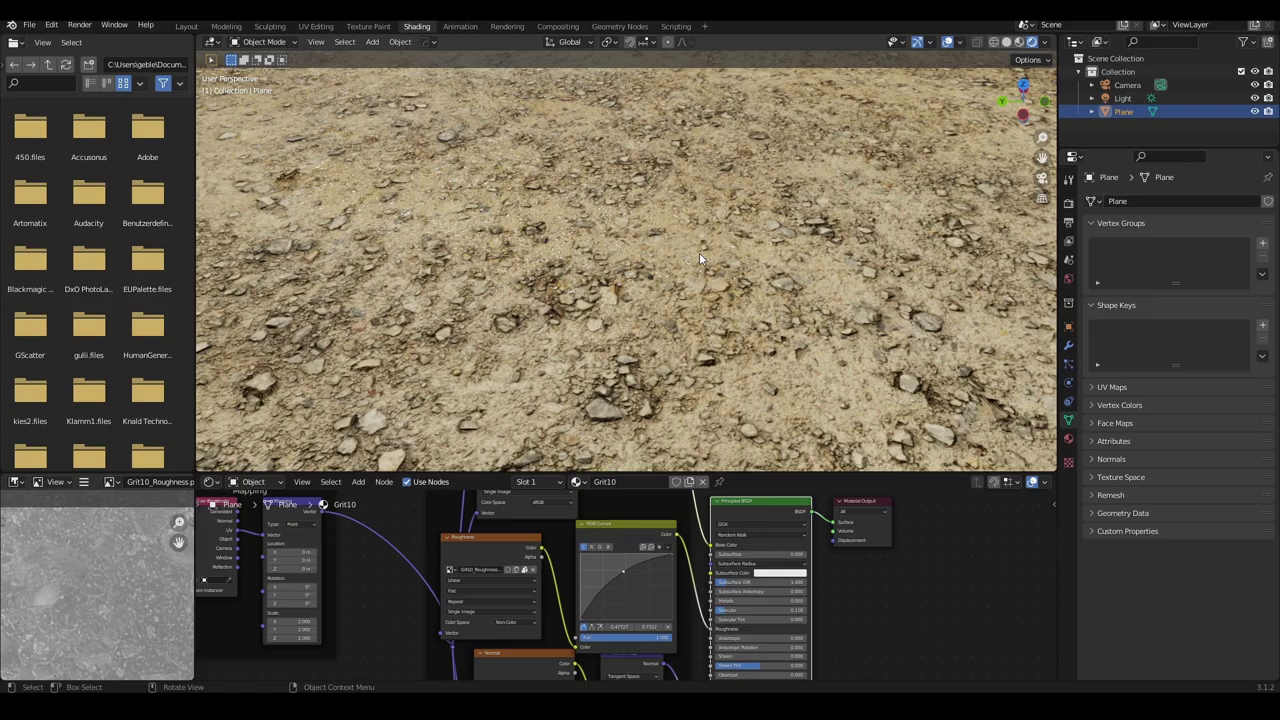
middle_drag(714, 292, 753, 224)
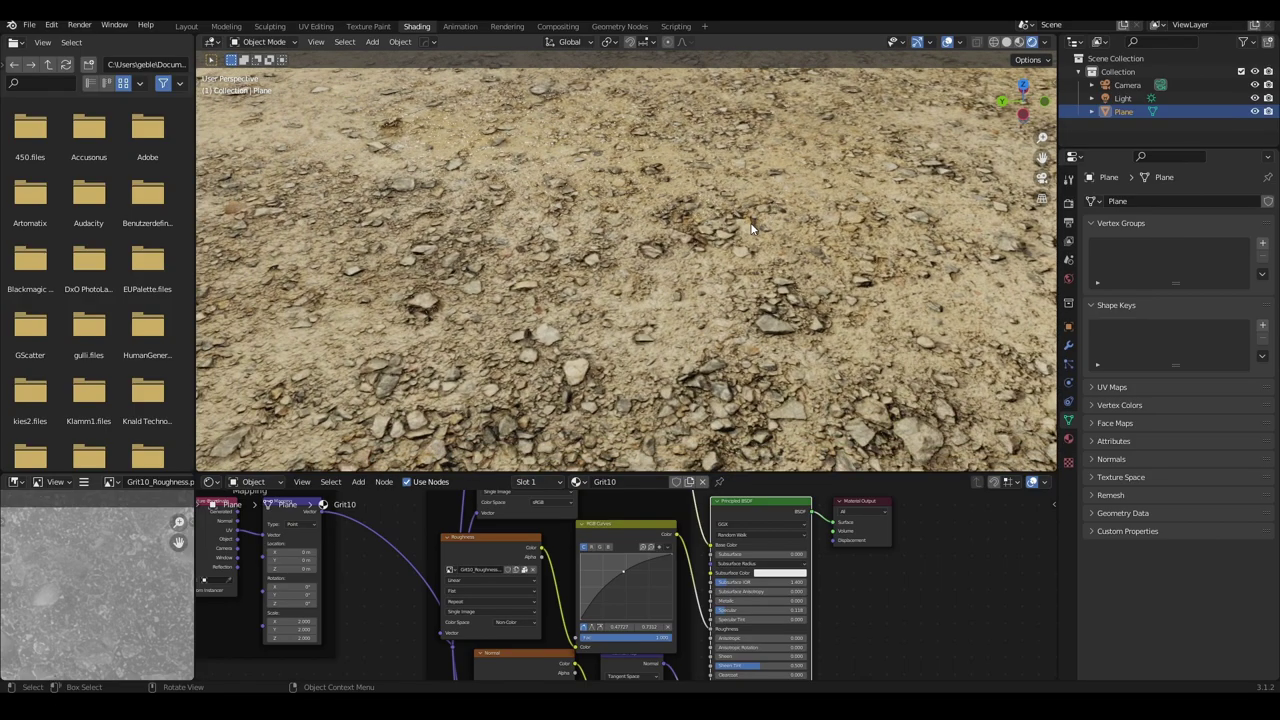
scroll(740, 238, down, 2)
scroll(722, 252, down, 2)
scroll(690, 262, up, 2)
mouse_move(666, 266)
middle_down()
mouse_move(679, 274)
mouse_move(809, 192)
middle_up()
scroll(809, 192, down, 4)
Step: Select the sun light and orbit the view to frame the whole scene
click(848, 132)
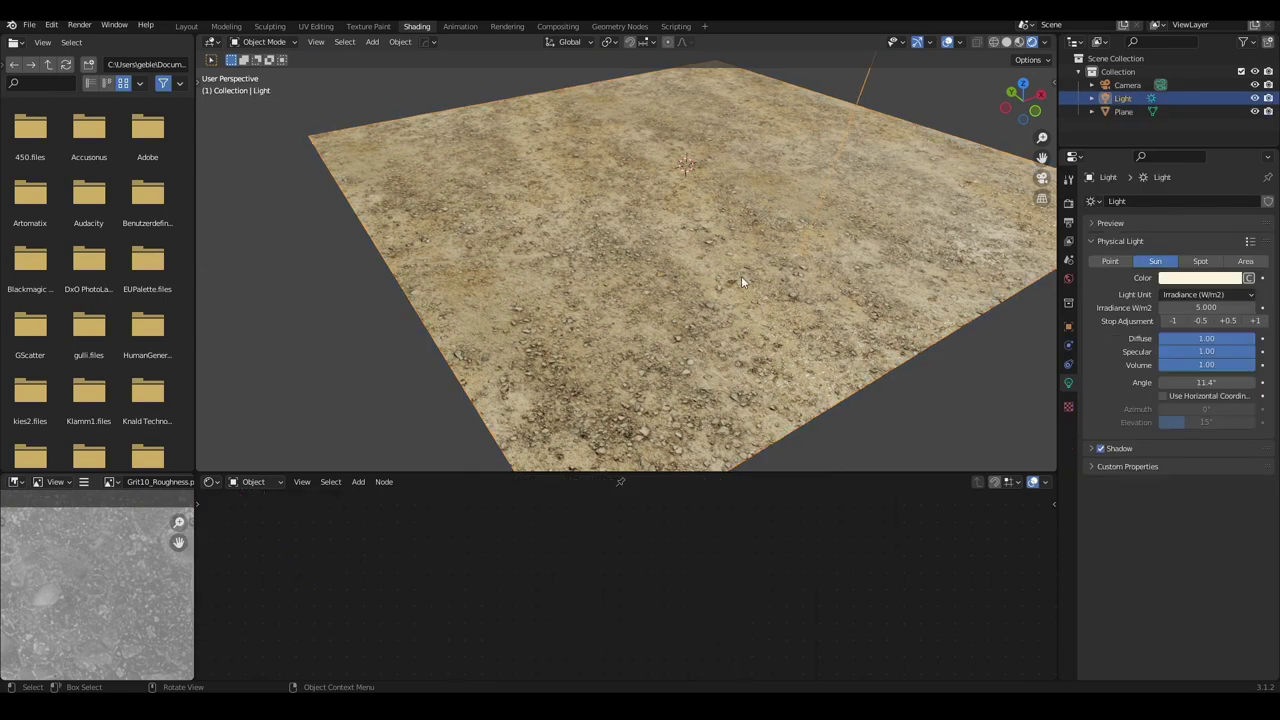
scroll(741, 276, down, 3)
middle_drag(741, 276, 767, 279)
scroll(767, 279, up, 5)
scroll(604, 316, down, 5)
middle_drag(604, 316, 528, 336)
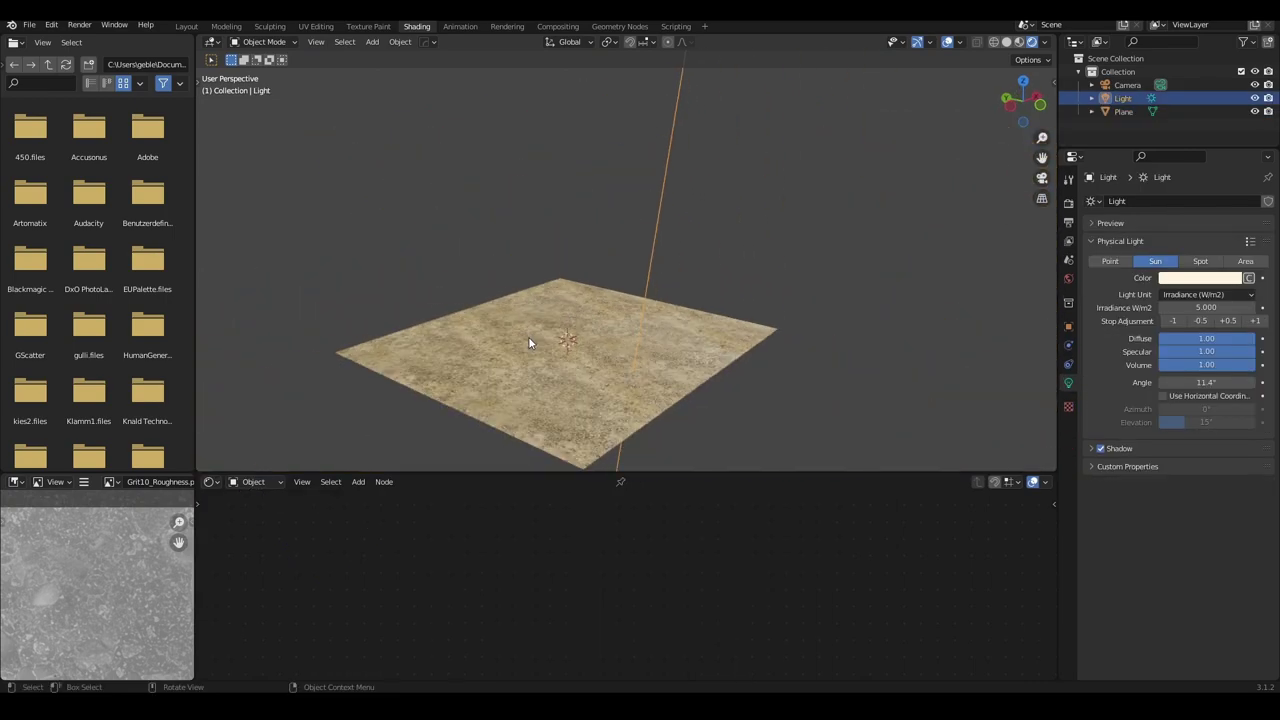
scroll(528, 336, down, 3)
scroll(564, 296, down, 2)
middle_drag(564, 296, 638, 262)
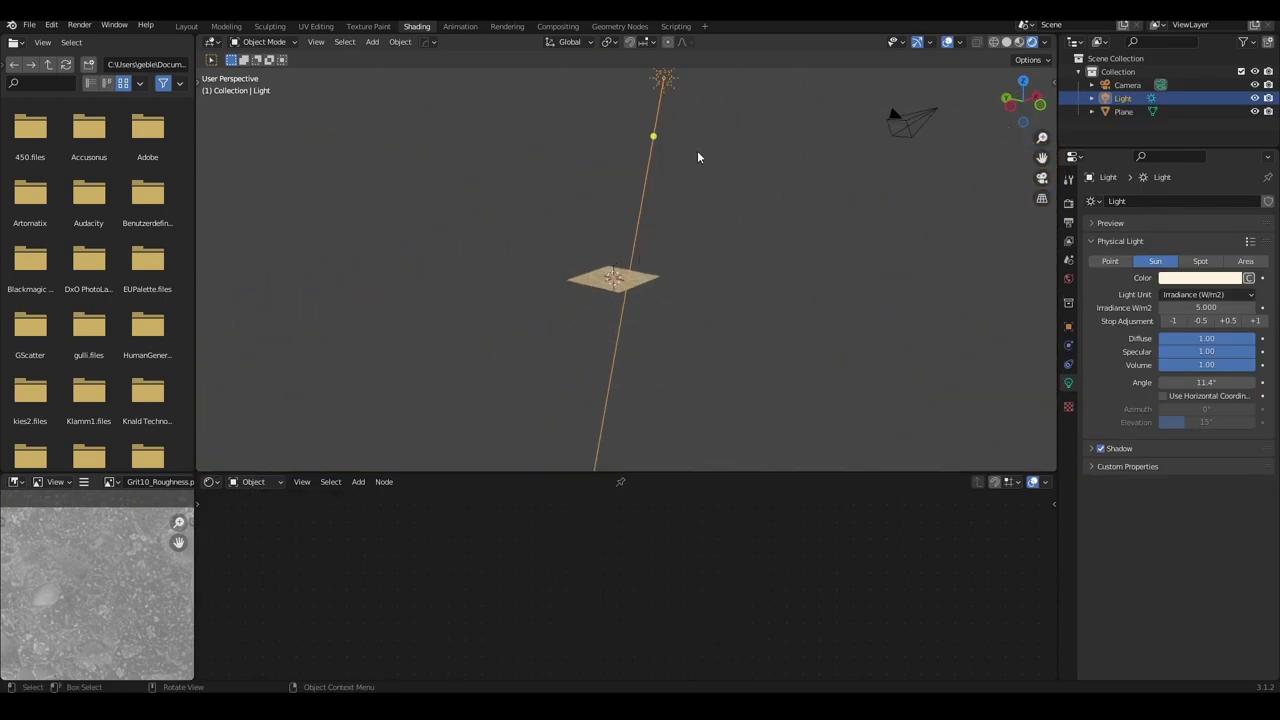
Step: Move the sun light to a new position and rotate it to shine across the plane
key(g)
click(706, 289)
scroll(704, 289, up, 2)
mouse_move(704, 289)
middle_down()
mouse_move(603, 297)
mouse_move(637, 291)
middle_up()
key(g)
click(573, 311)
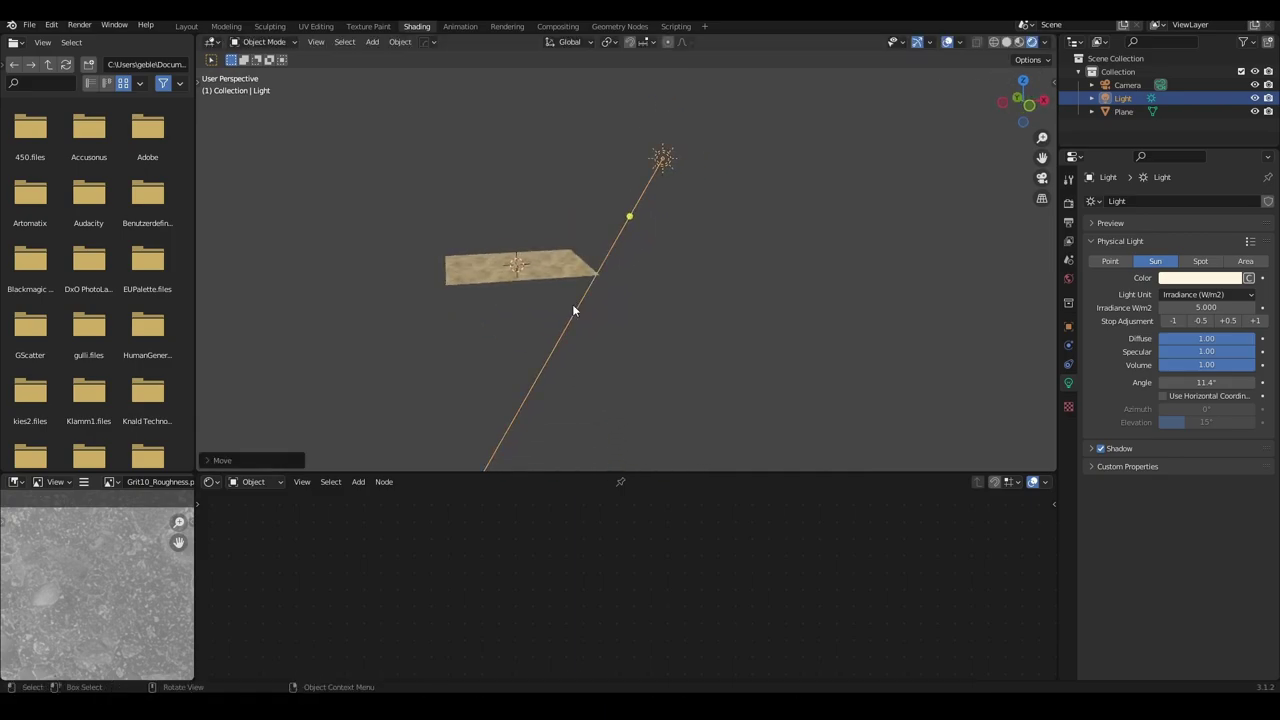
key(r)
click(511, 288)
Step: Orbit closer over the plane and select the ground plane
scroll(475, 258, up, 3)
middle_drag(475, 258, 840, 288)
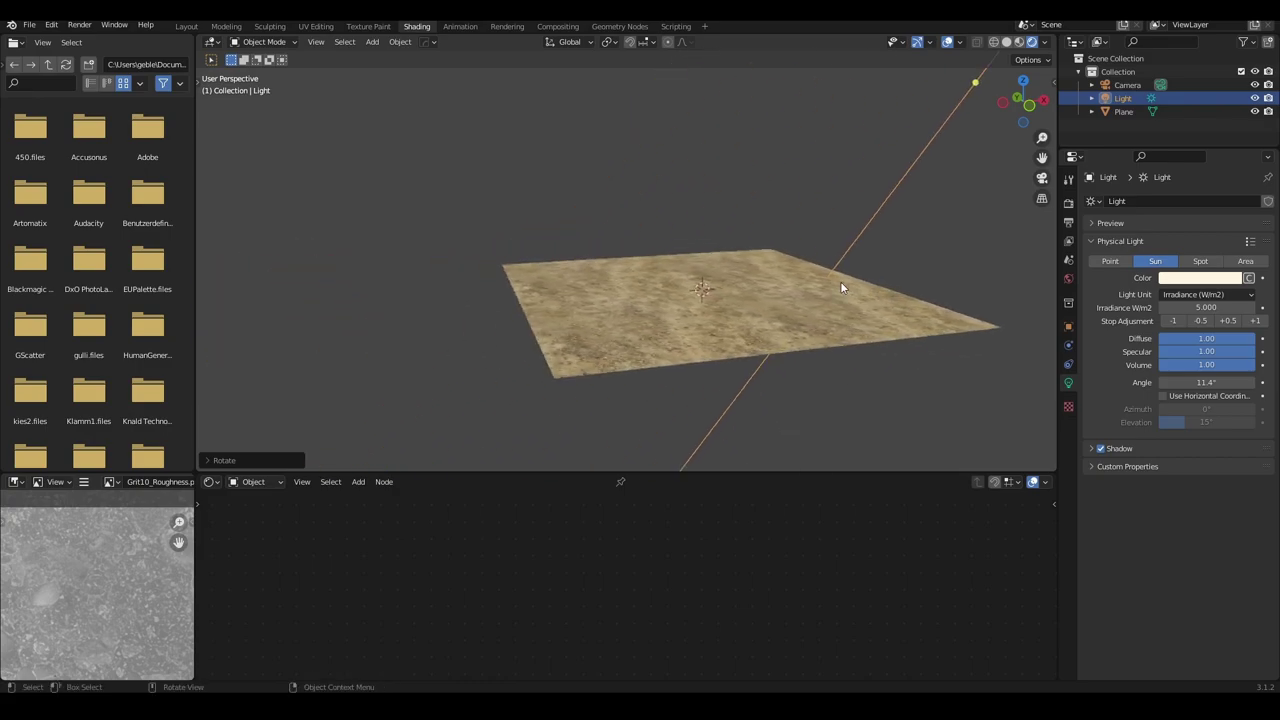
scroll(840, 288, up, 3)
middle_drag(753, 273, 527, 164)
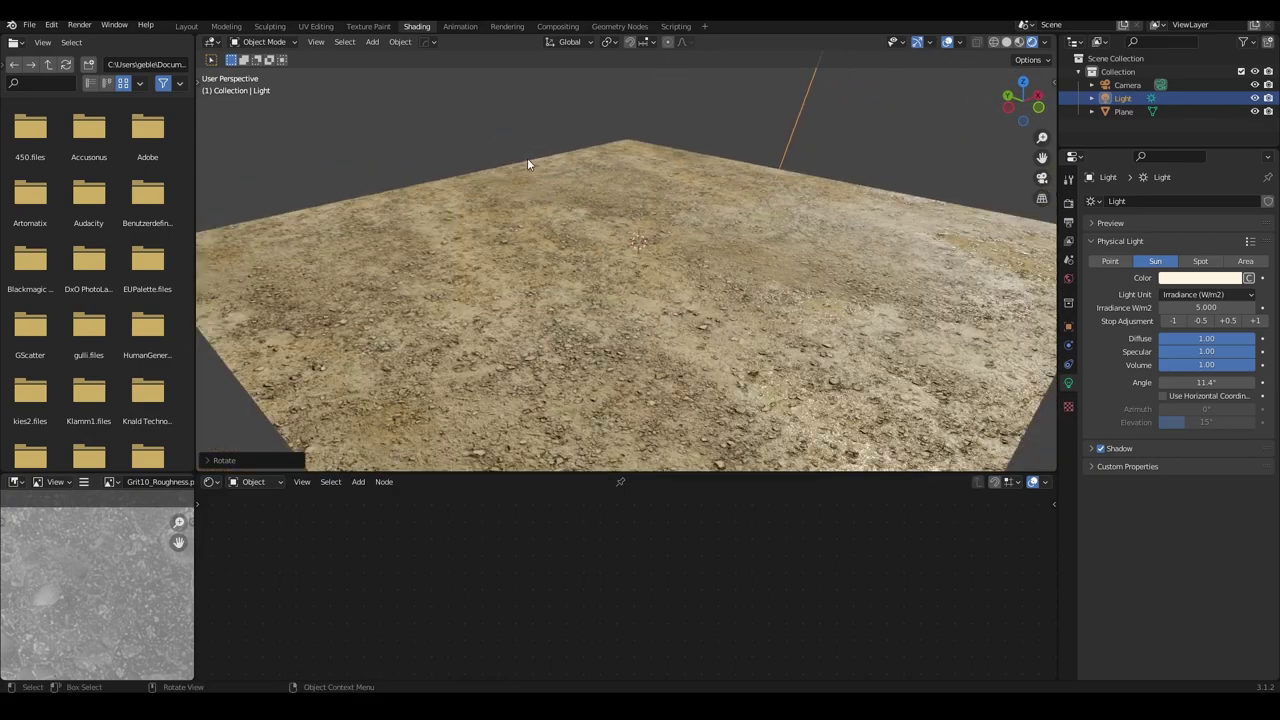
scroll(527, 164, down, 4)
click(600, 251)
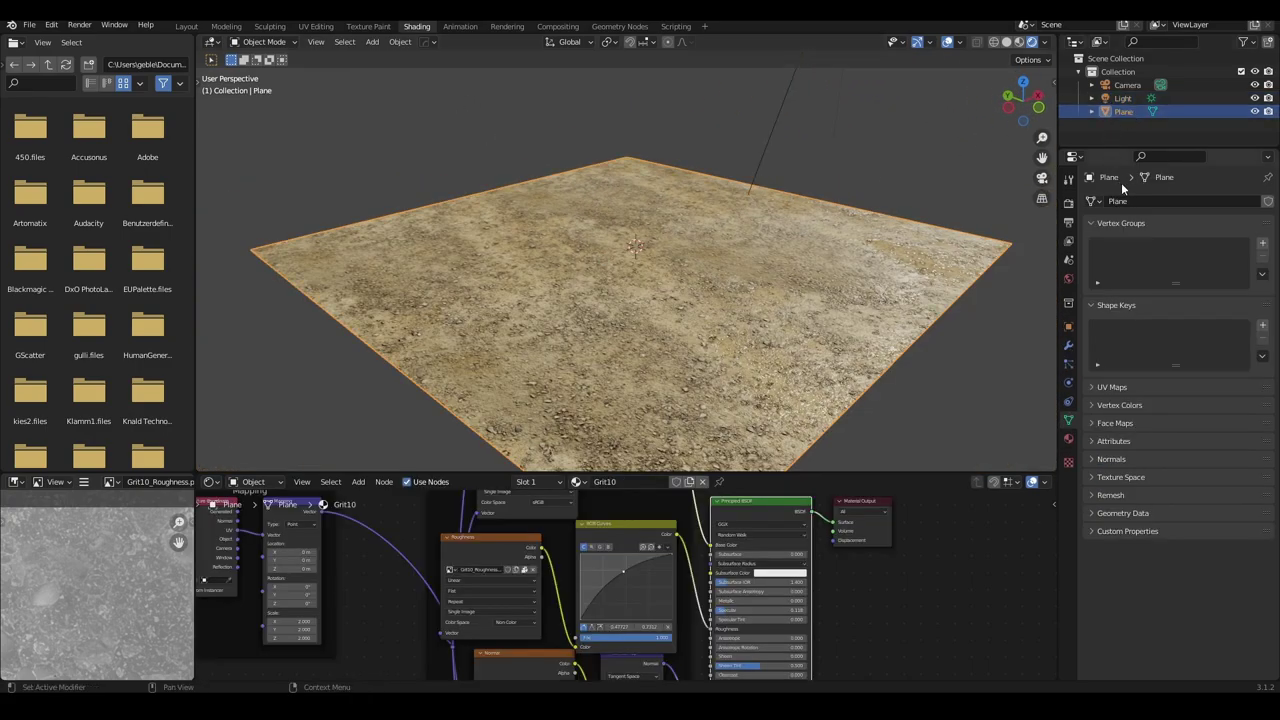
Step: Switch the render engine to Cycles using GPU Compute
click(1068, 201)
click(1216, 201)
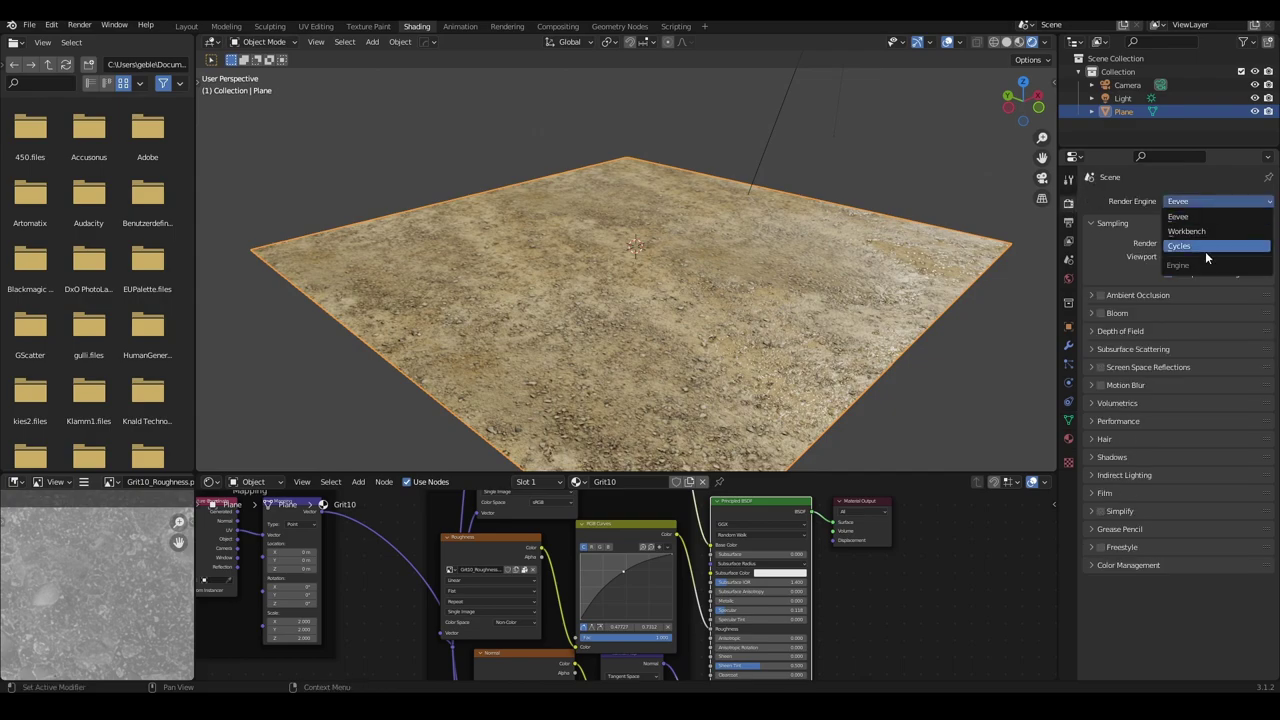
click(1202, 247)
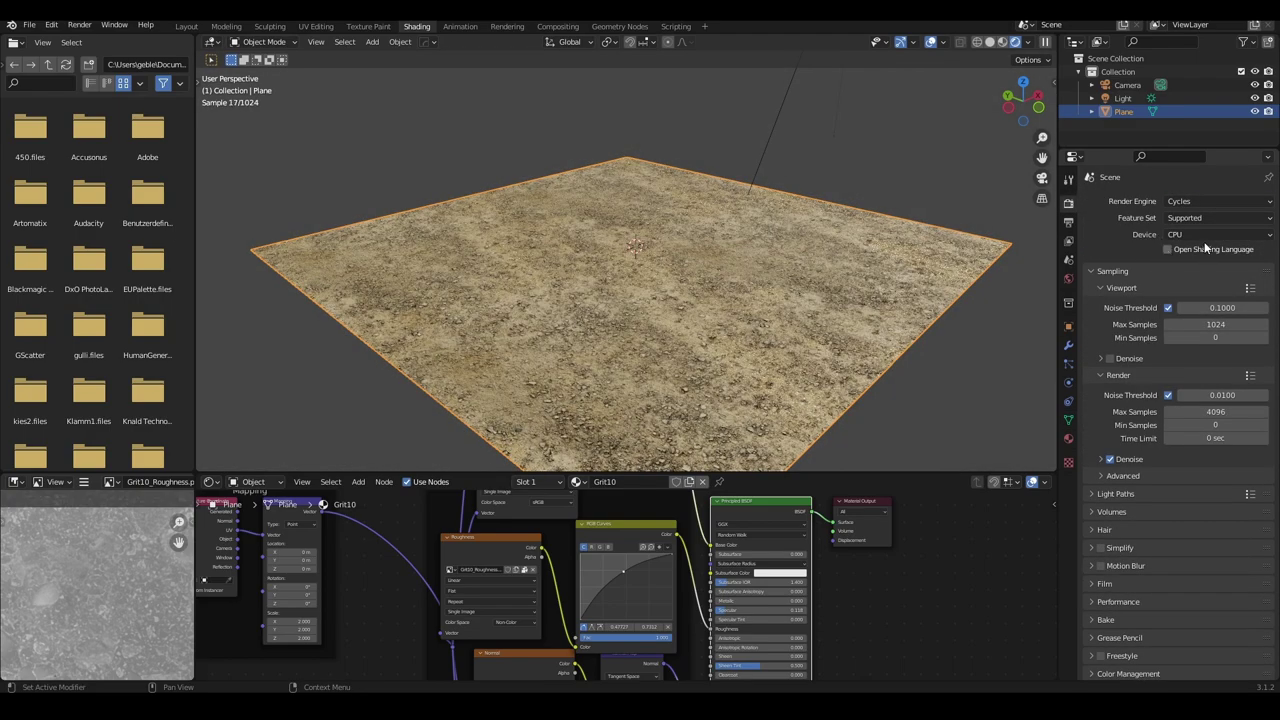
click(1204, 233)
click(1183, 243)
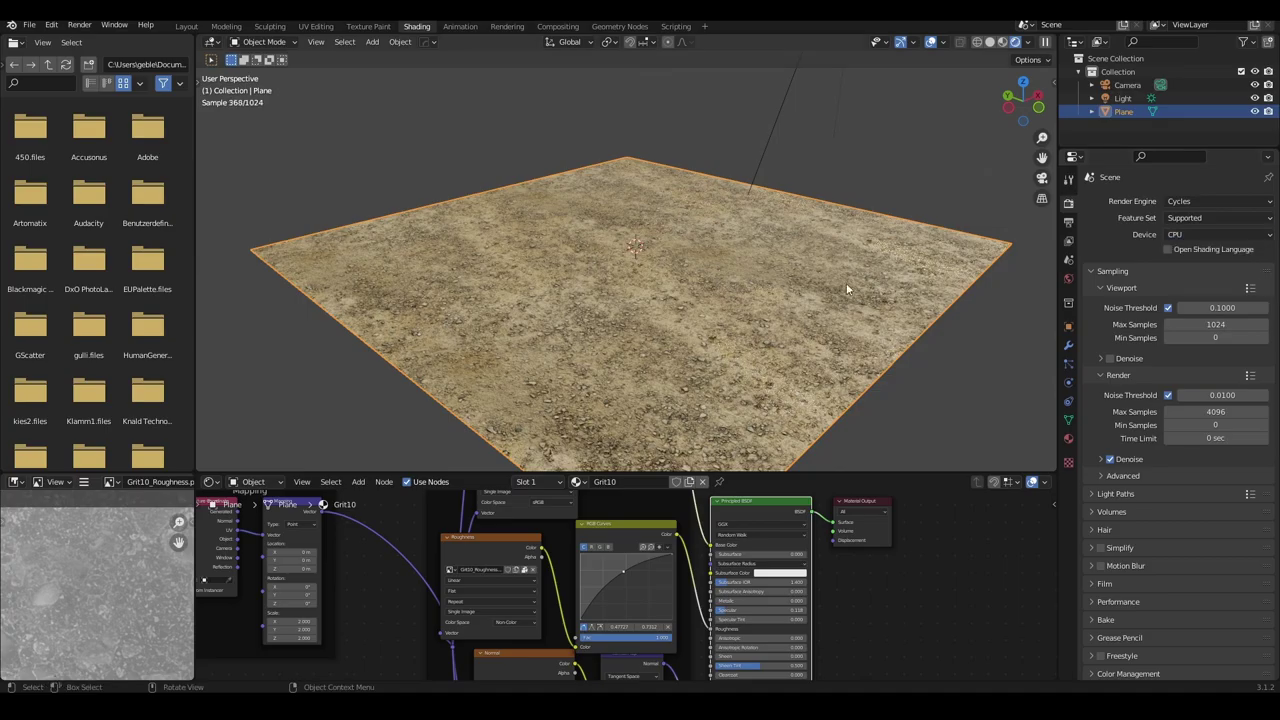
click(1203, 233)
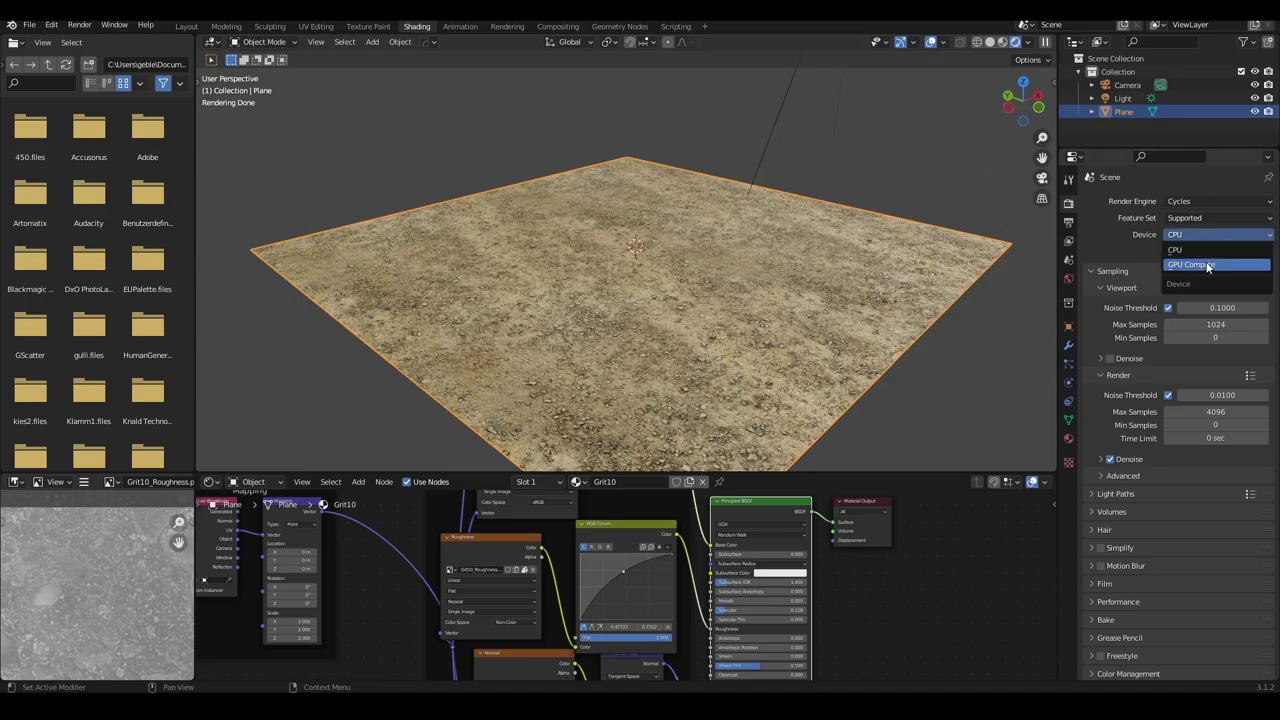
click(1207, 265)
Step: Drag the Multiply node's Fac from 1.000 to 0.000 and orbit to inspect the ground
middle_drag(630, 189, 714, 223)
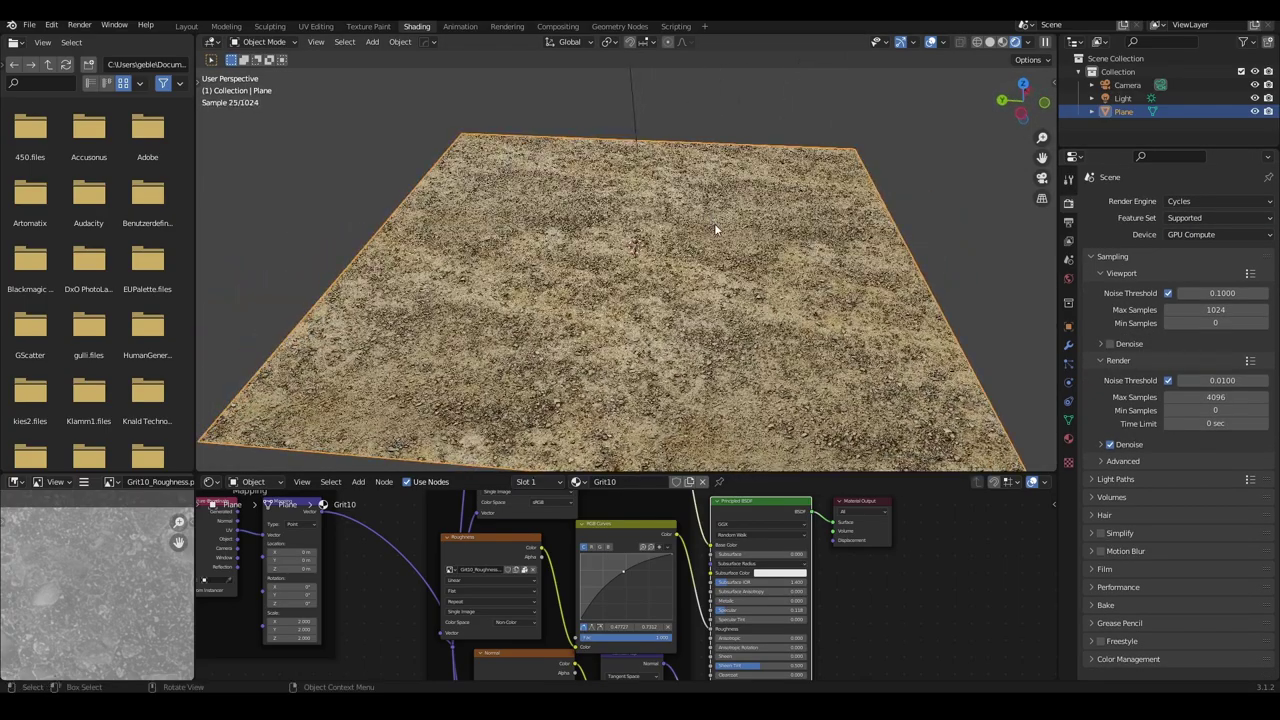
scroll(716, 224, up, 5)
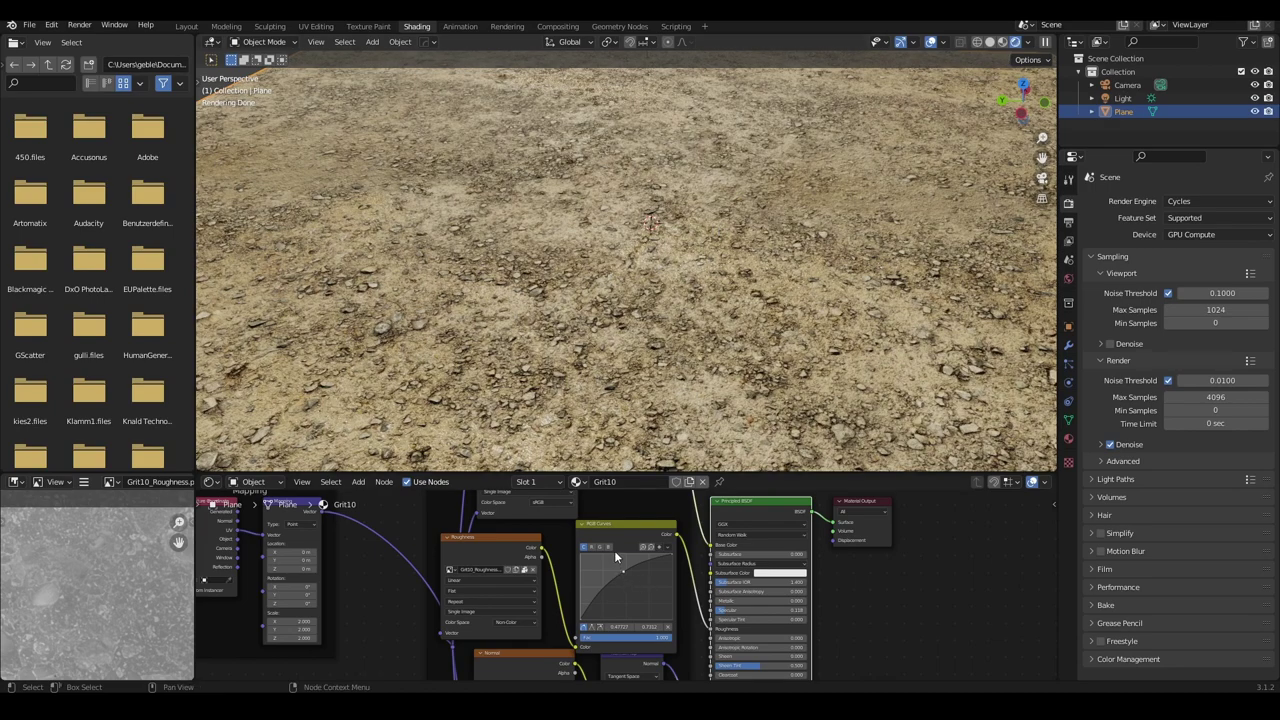
scroll(614, 550, up, 3)
middle_drag(603, 510, 637, 585)
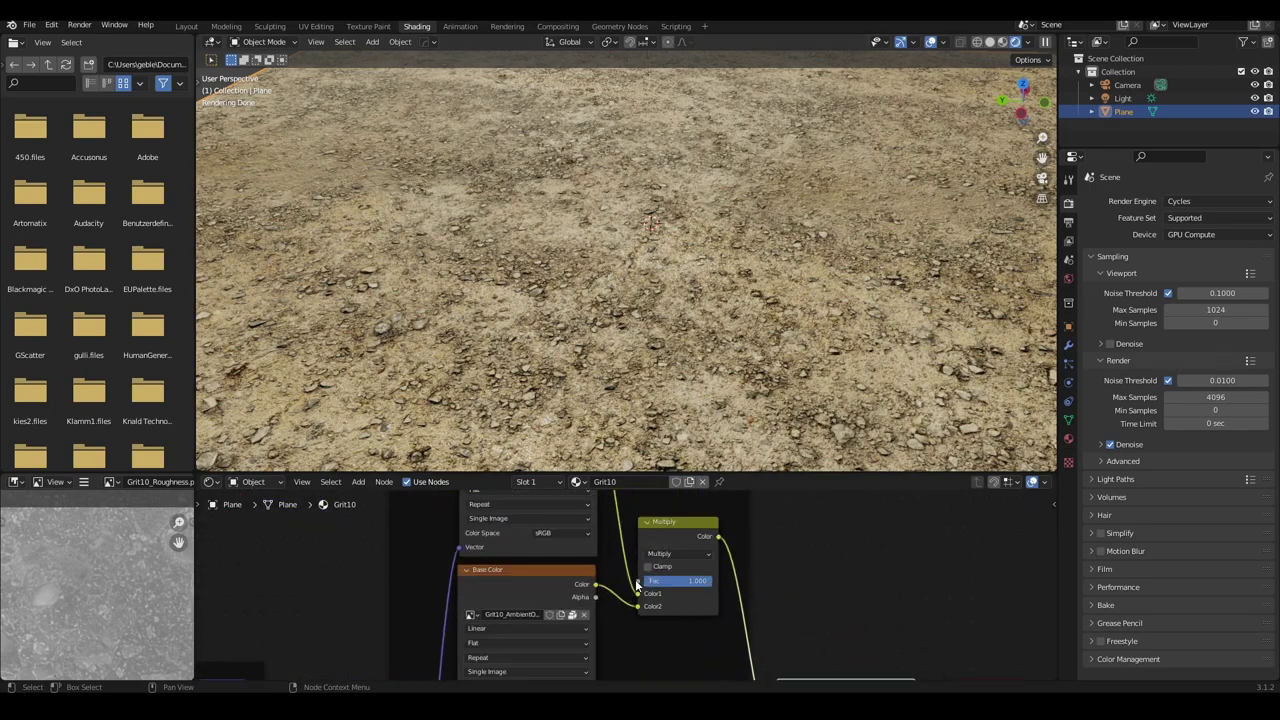
scroll(640, 583, up, 2)
drag(752, 579, 656, 578)
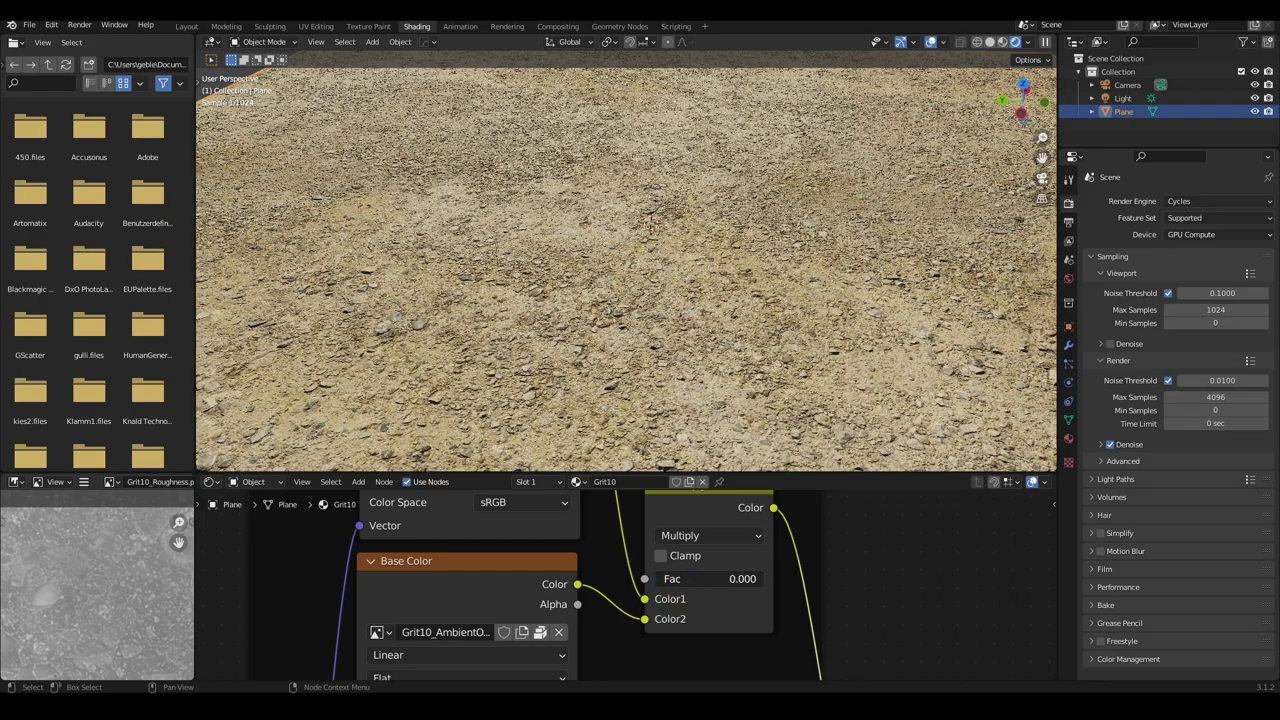
mouse_move(681, 291)
middle_down()
mouse_move(619, 286)
mouse_move(651, 297)
mouse_move(622, 298)
mouse_move(628, 279)
middle_up()
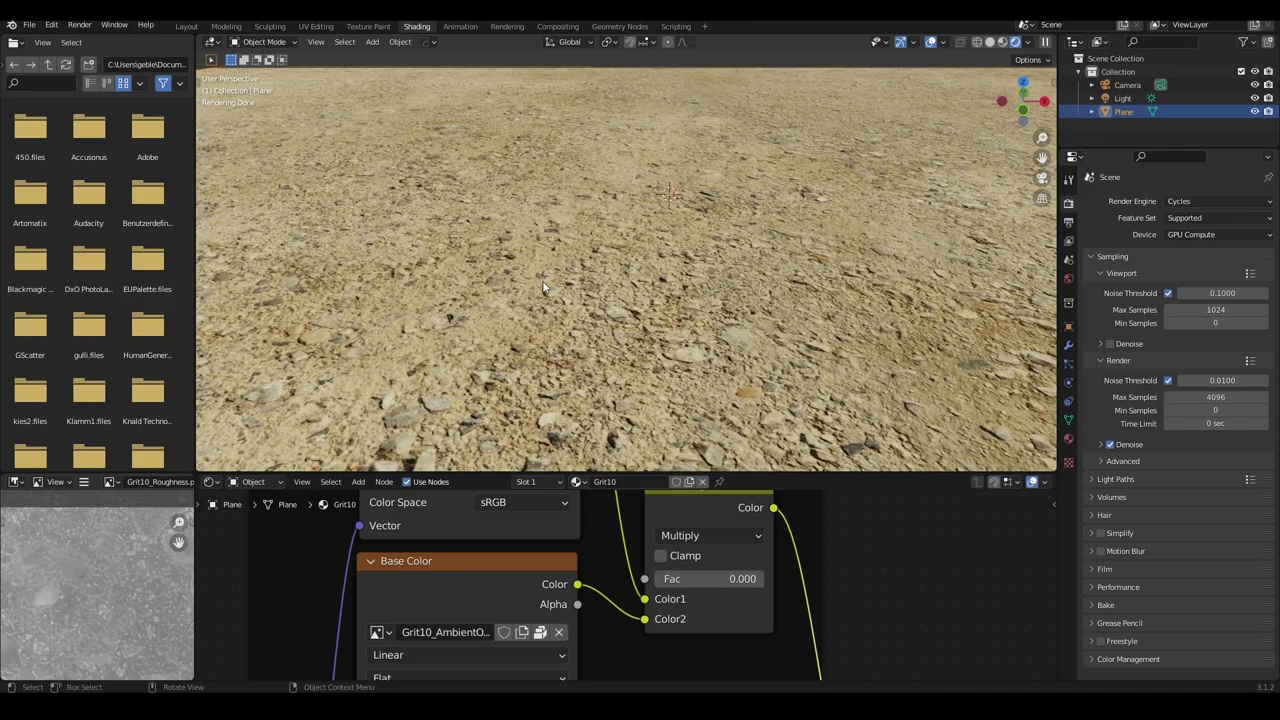
middle_drag(543, 288, 649, 289)
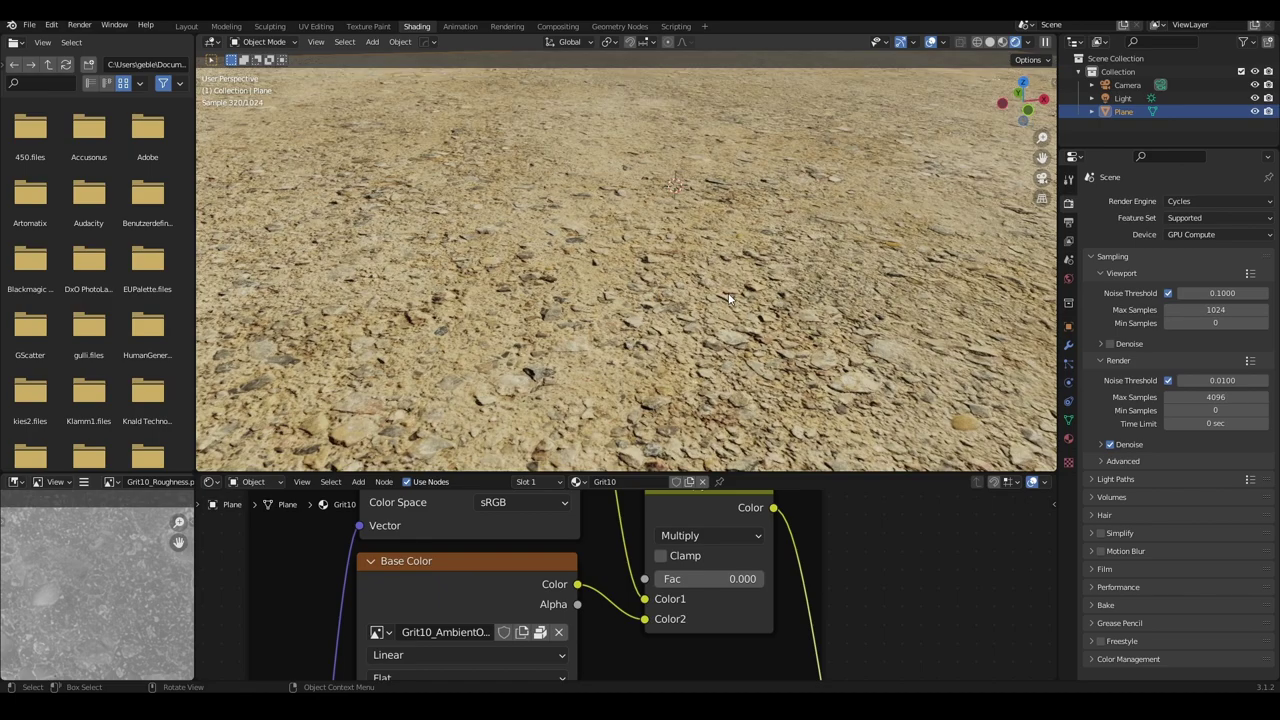
middle_drag(729, 298, 699, 302)
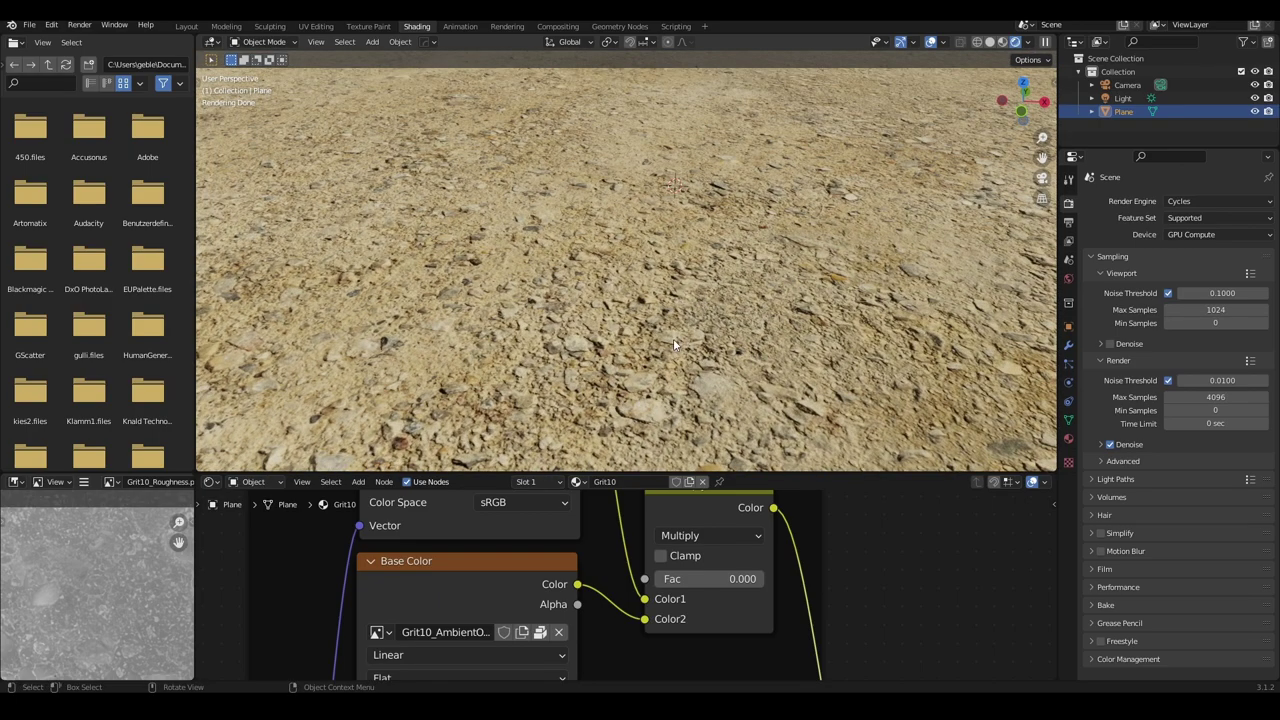
mouse_move(704, 228)
middle_down()
mouse_move(729, 252)
mouse_move(802, 258)
mouse_move(745, 299)
middle_up()
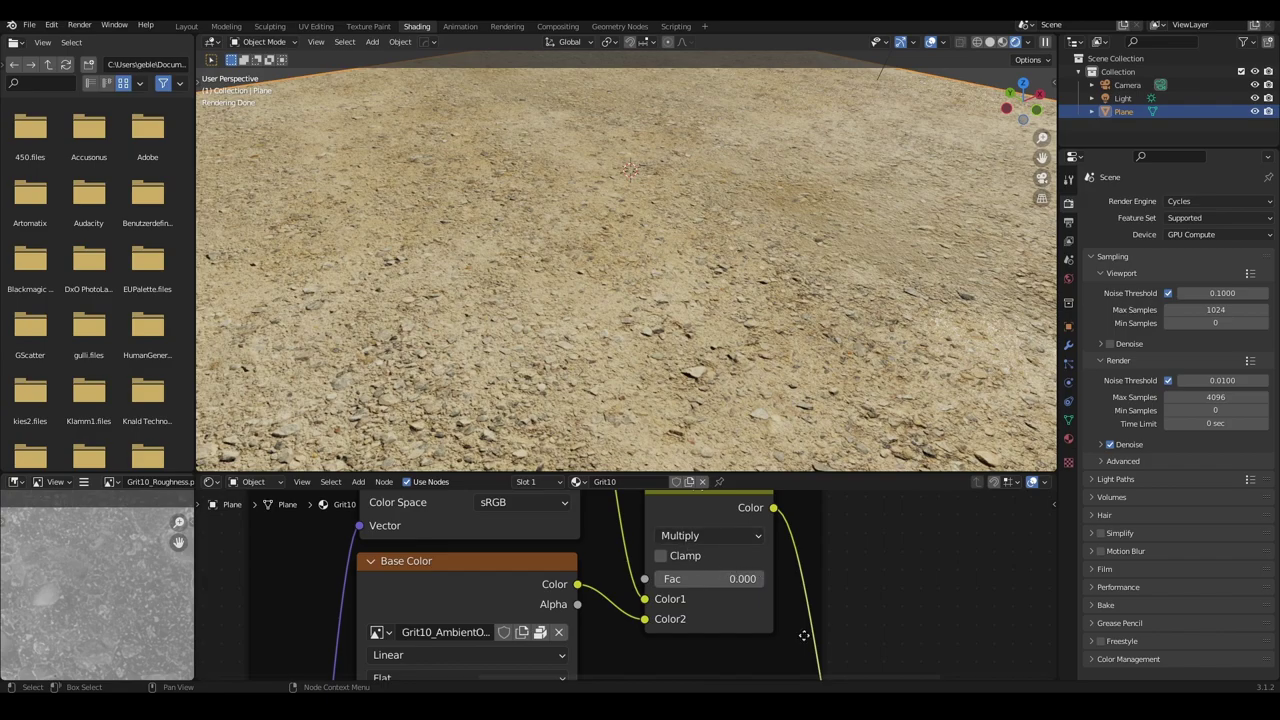
scroll(765, 575, down, 3)
scroll(780, 580, down, 3)
scroll(790, 575, down, 2)
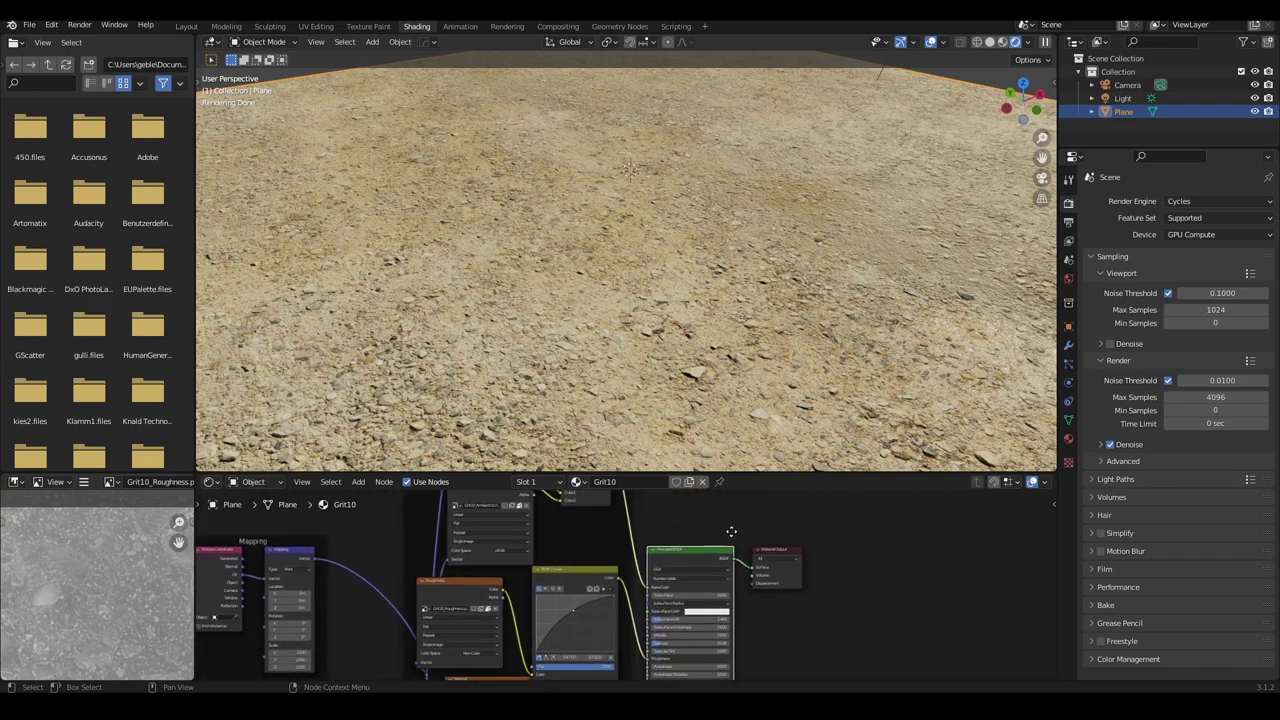
shift+scroll(700, 568, down, 3)
scroll(707, 571, right, 5)
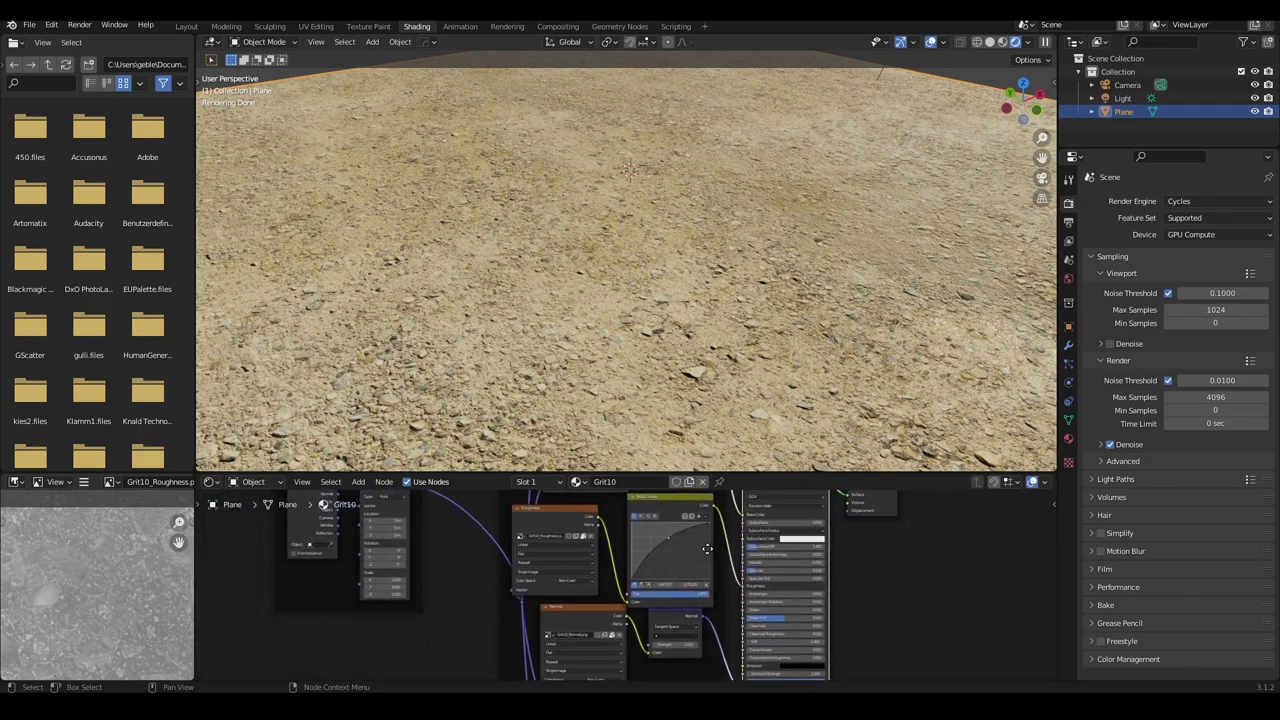
scroll(690, 570, up, 2)
drag(664, 567, 738, 561)
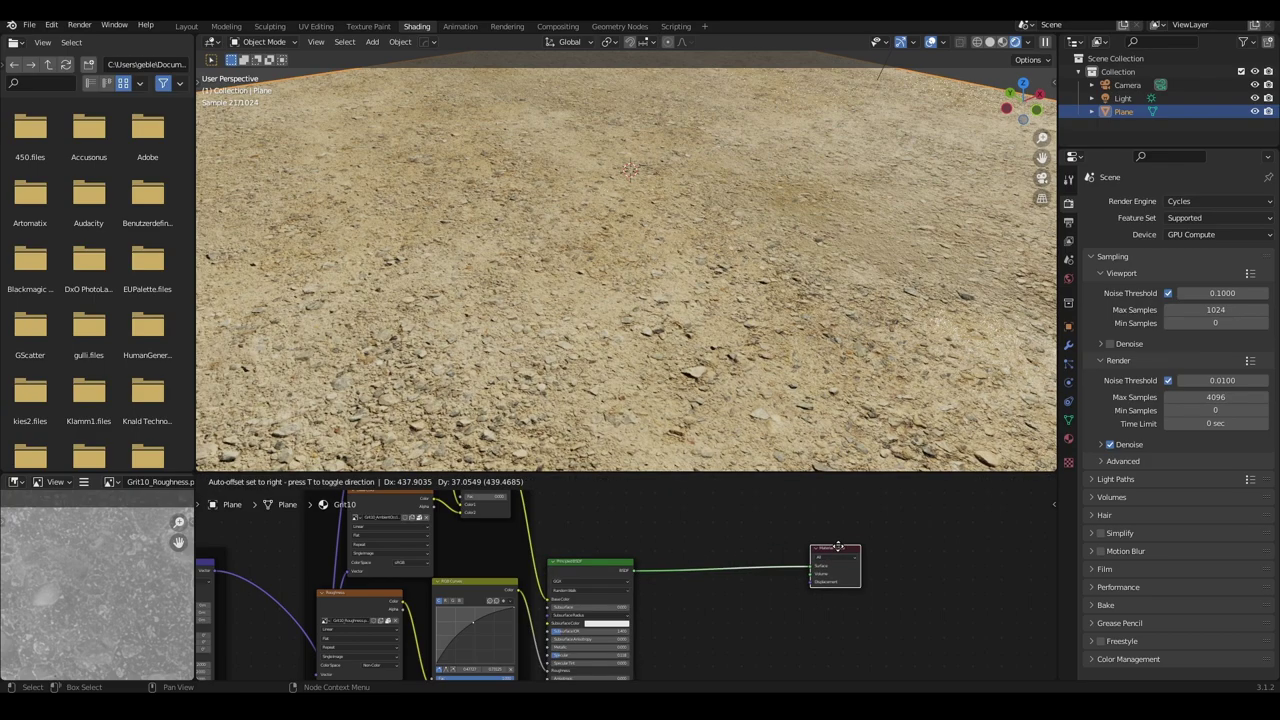
scroll(738, 561, up, 1)
scroll(730, 565, down, 2)
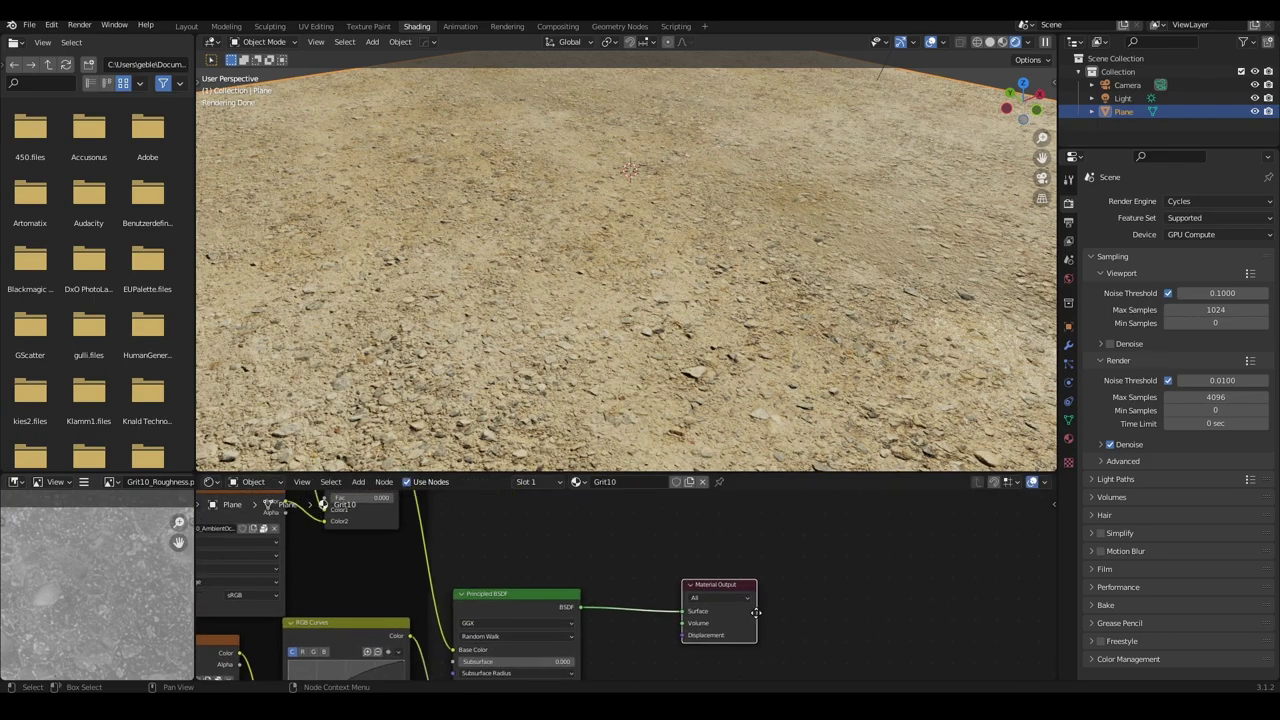
scroll(715, 572, right, 2)
scroll(691, 580, down, 2)
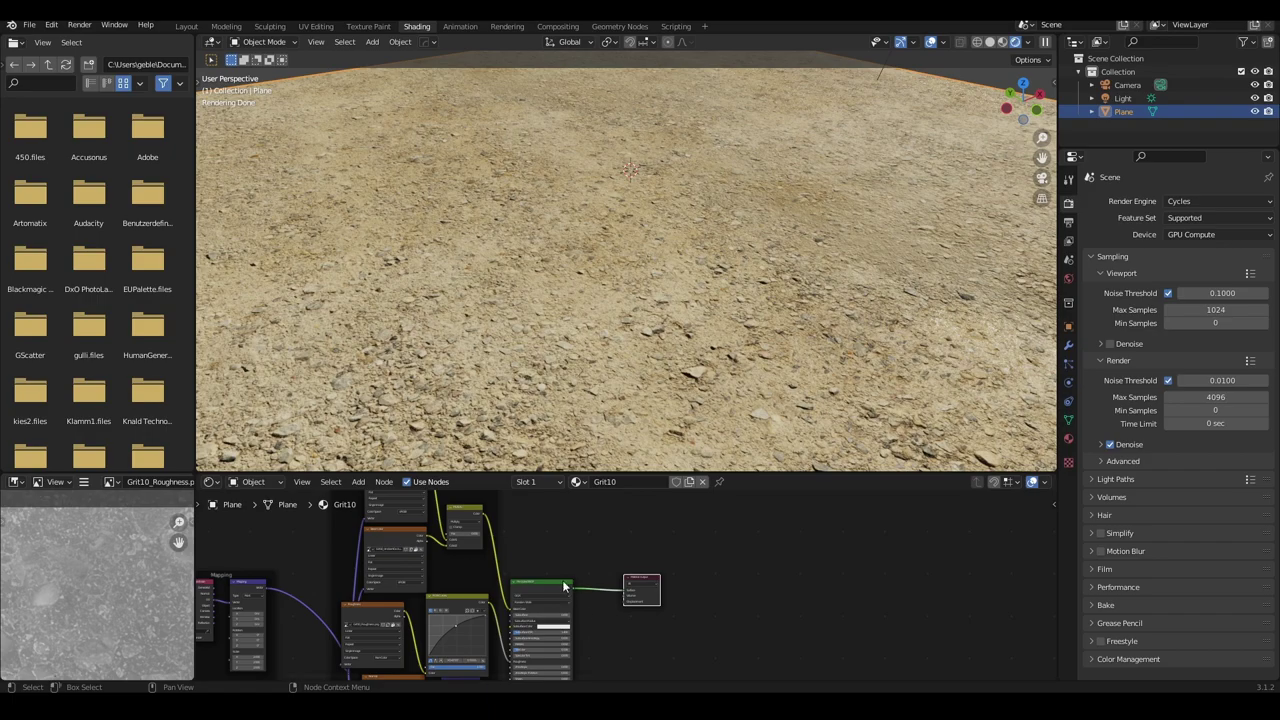
scroll(692, 588, up, 1)
scroll(661, 590, up, 2)
scroll(670, 600, up, 1)
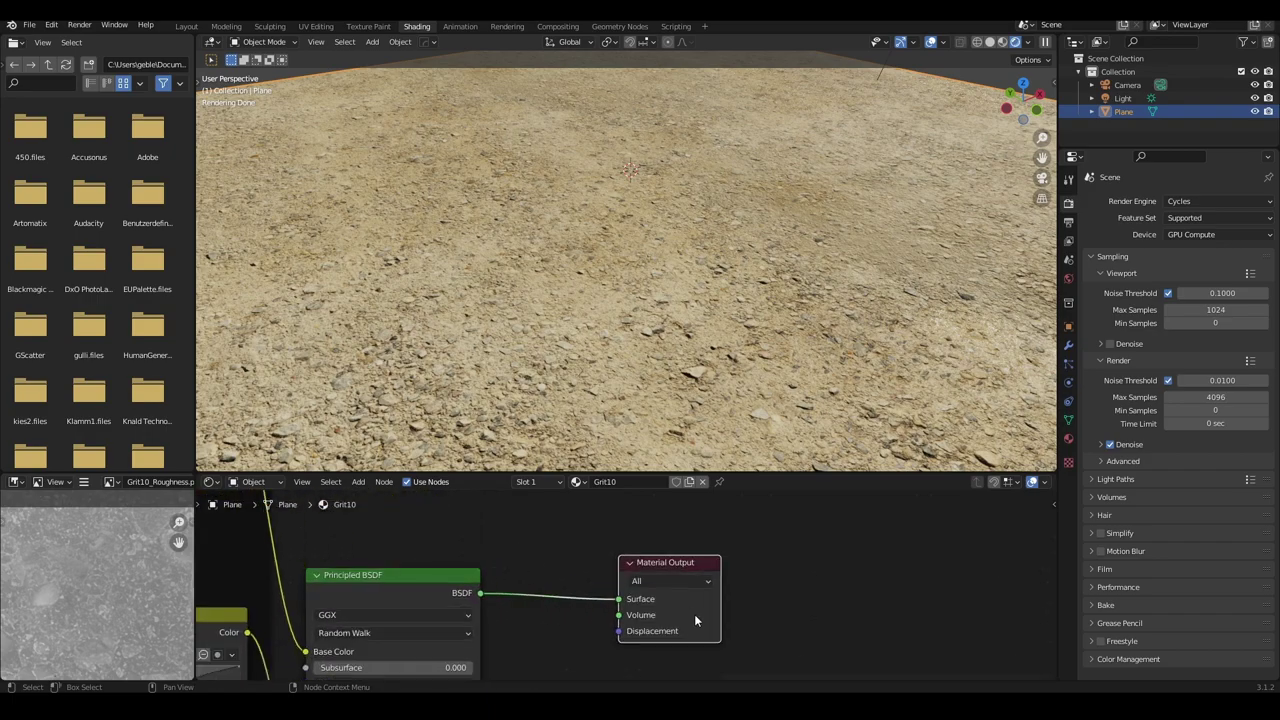
key(shift+d)
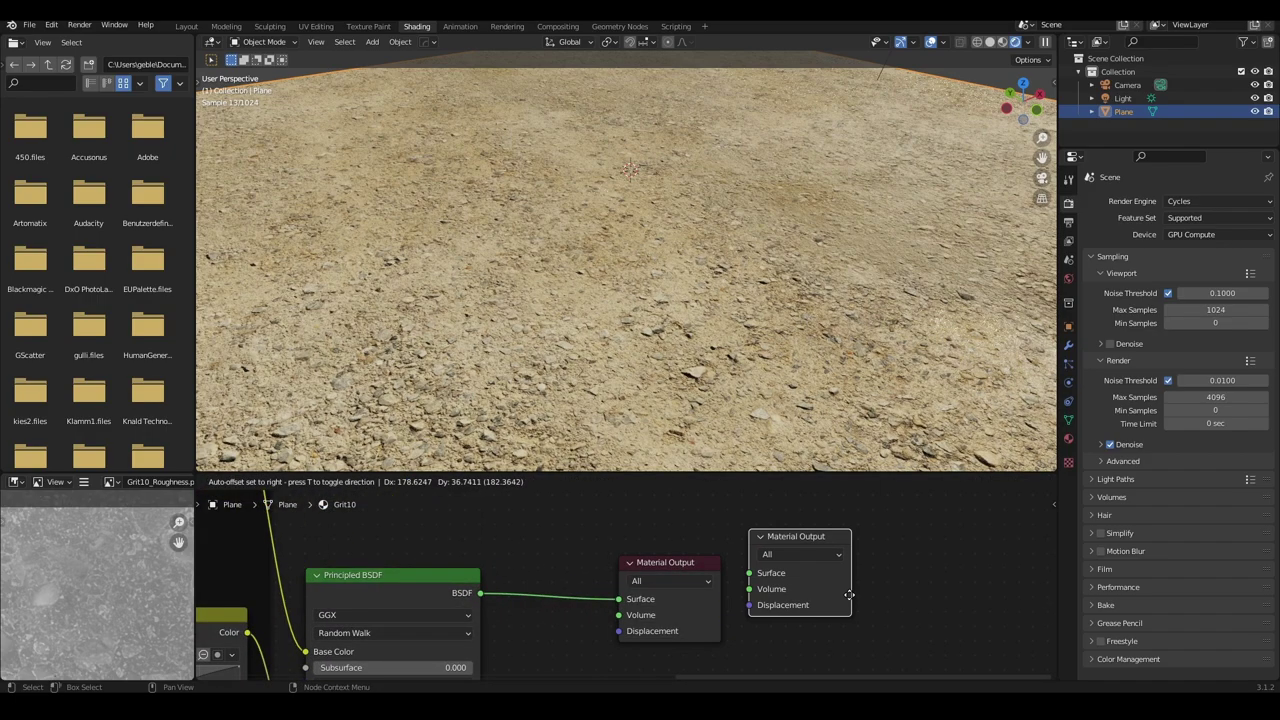
click(857, 580)
click(663, 580)
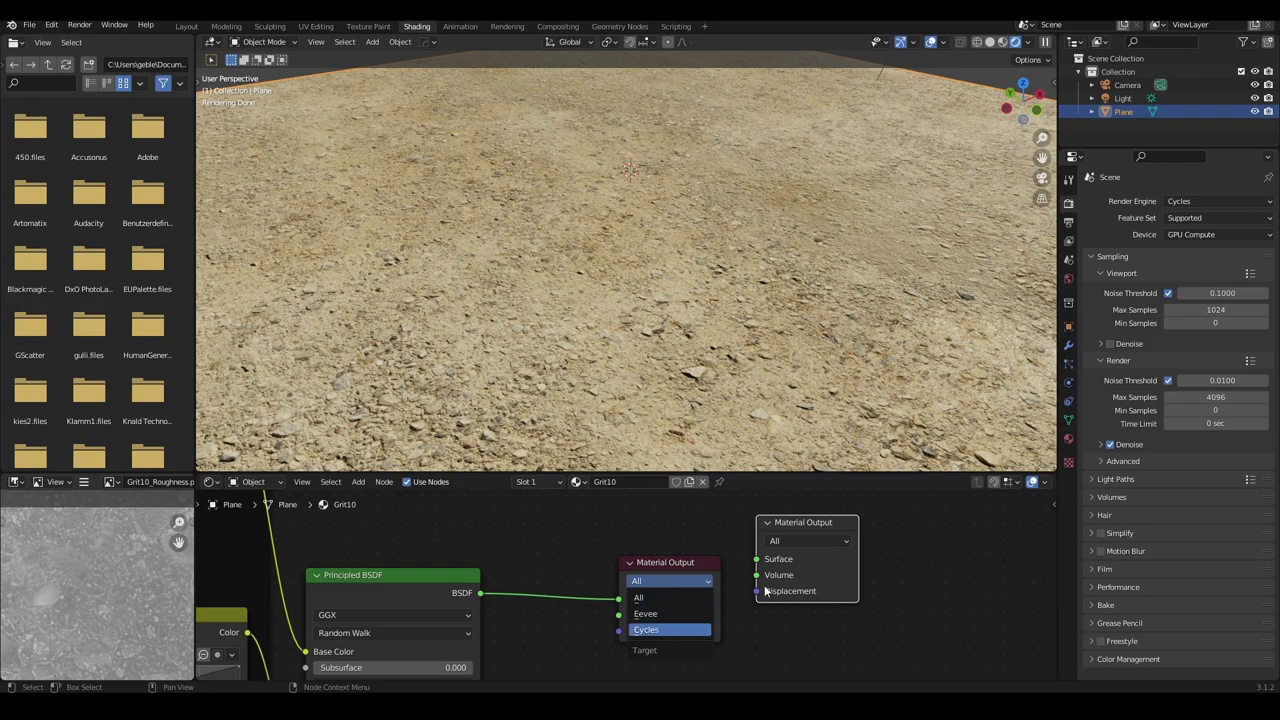
click(823, 541)
click(824, 576)
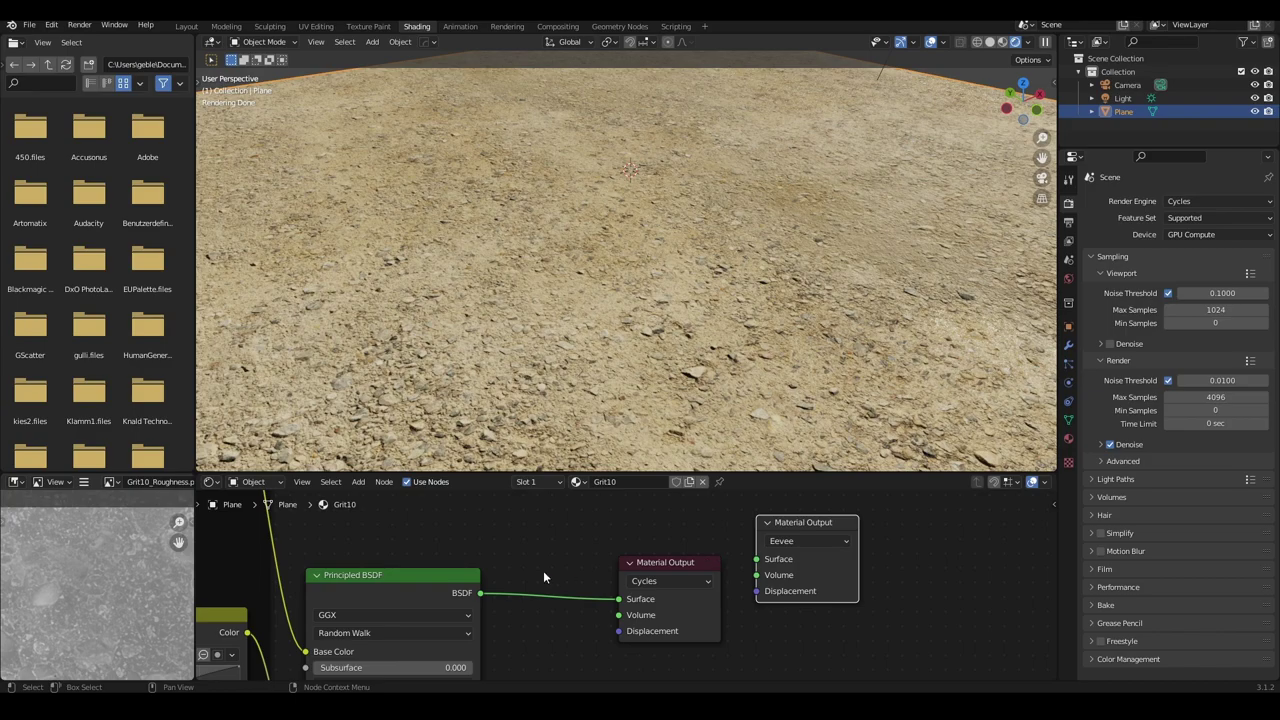
scroll(941, 549, down, 3)
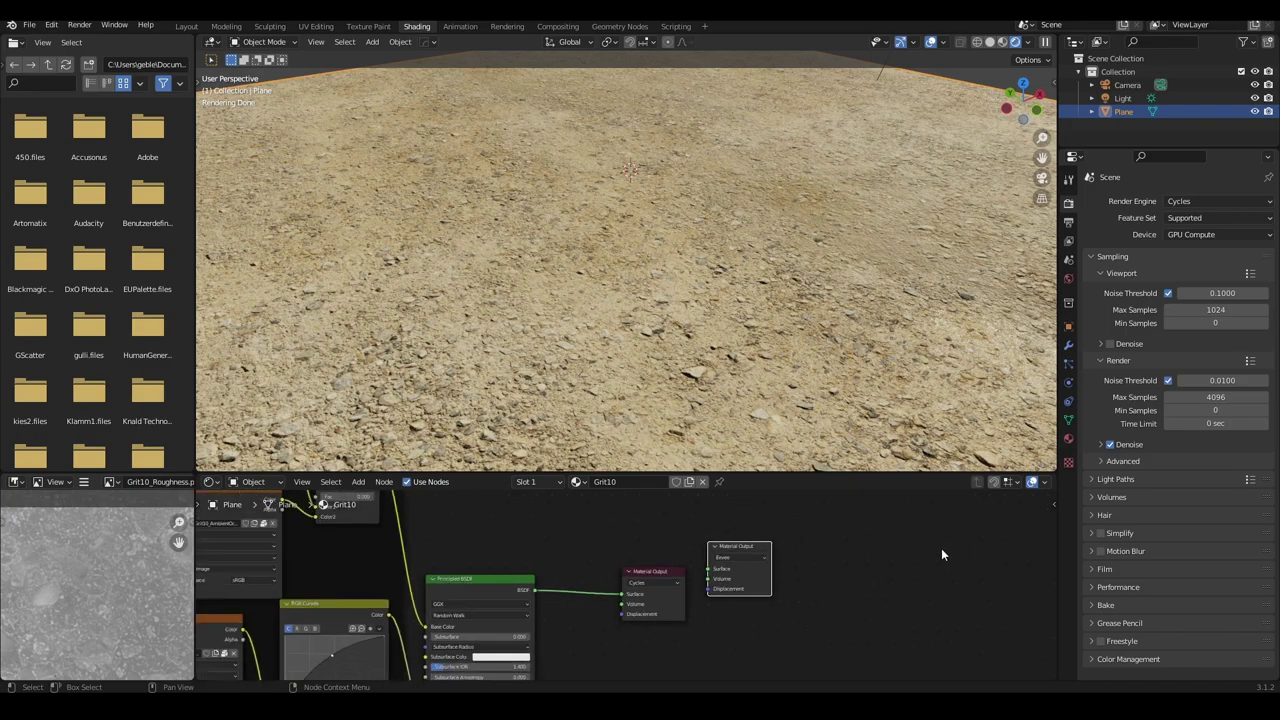
click(736, 546)
key(Delete)
click(666, 582)
click(666, 593)
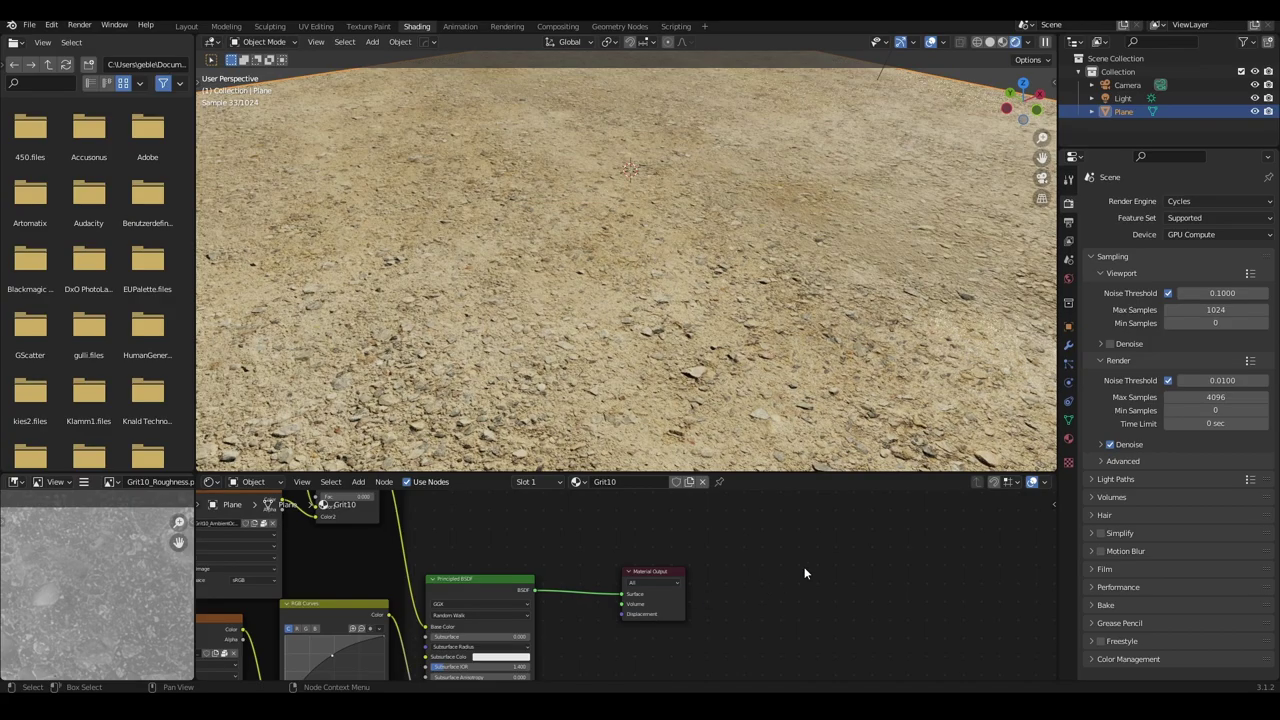
scroll(863, 206, down, 2)
Step: Reposition and tilt the view over the ground plane
scroll(749, 256, down, 3)
scroll(785, 258, up, 3)
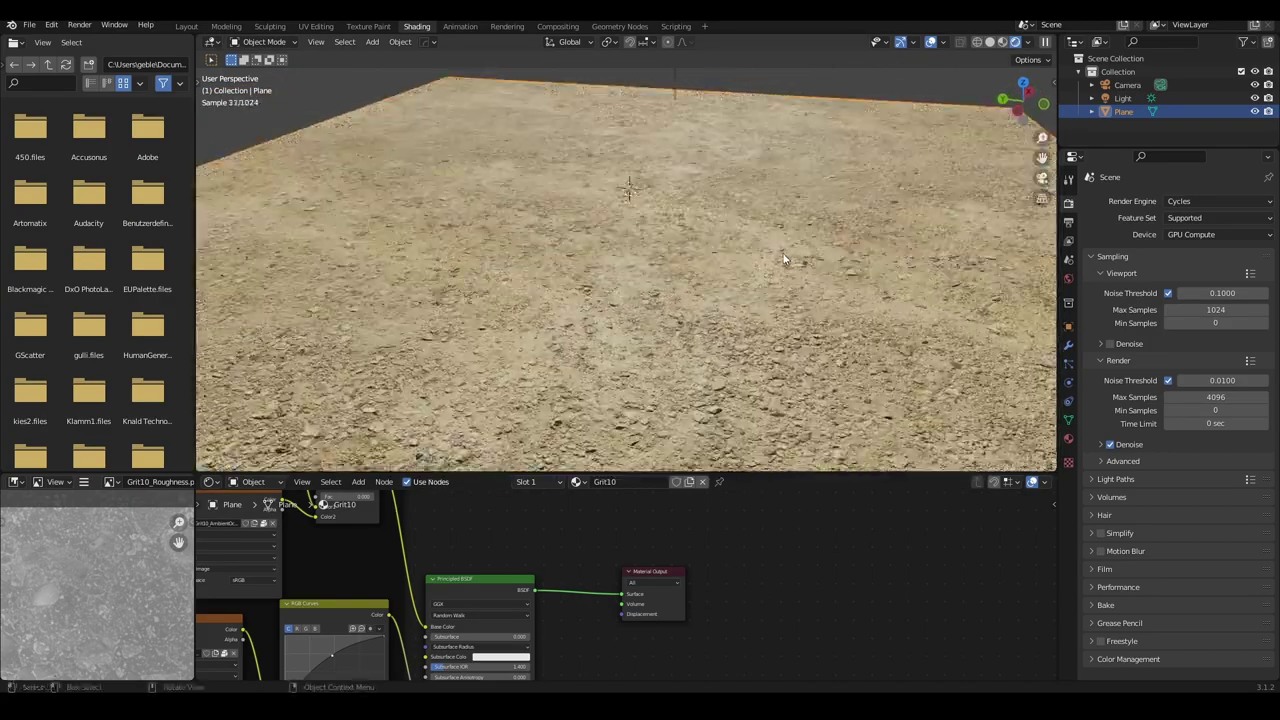
scroll(592, 566, down, 2)
mouse_move(531, 598)
middle_down()
mouse_move(766, 573)
mouse_move(784, 603)
middle_up()
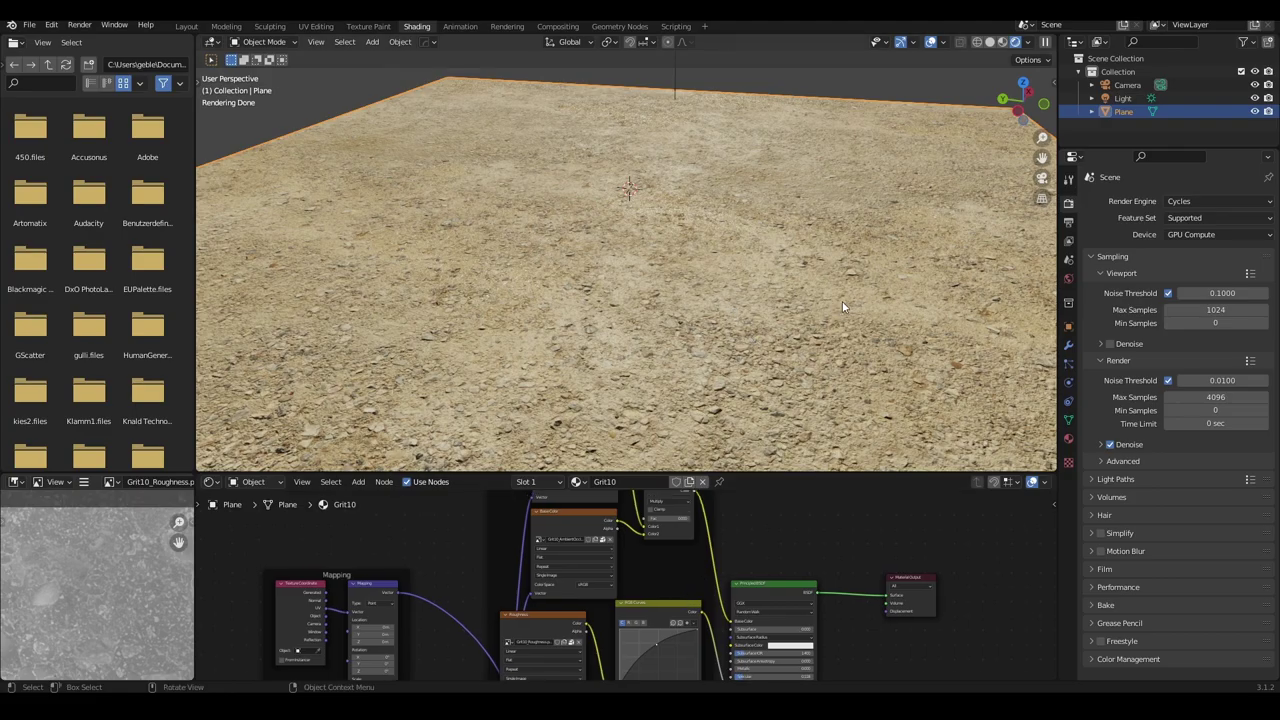
middle_drag(843, 307, 828, 318)
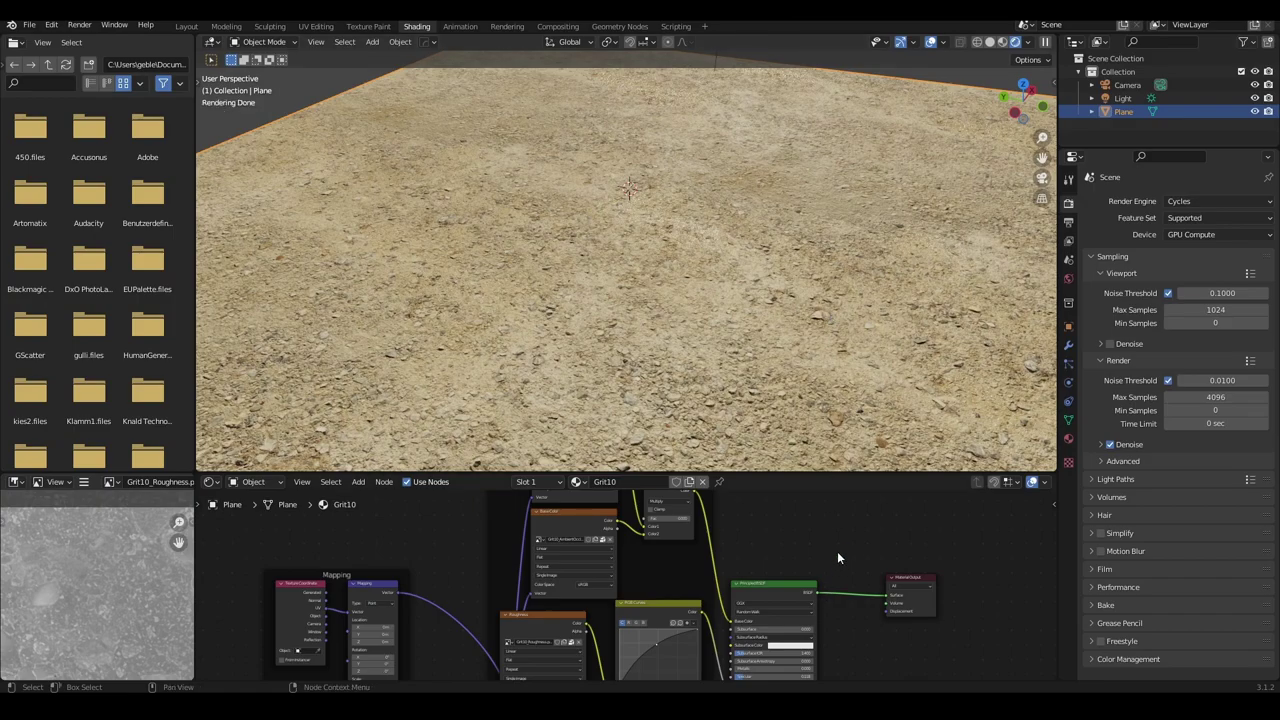
scroll(843, 549, down, 2)
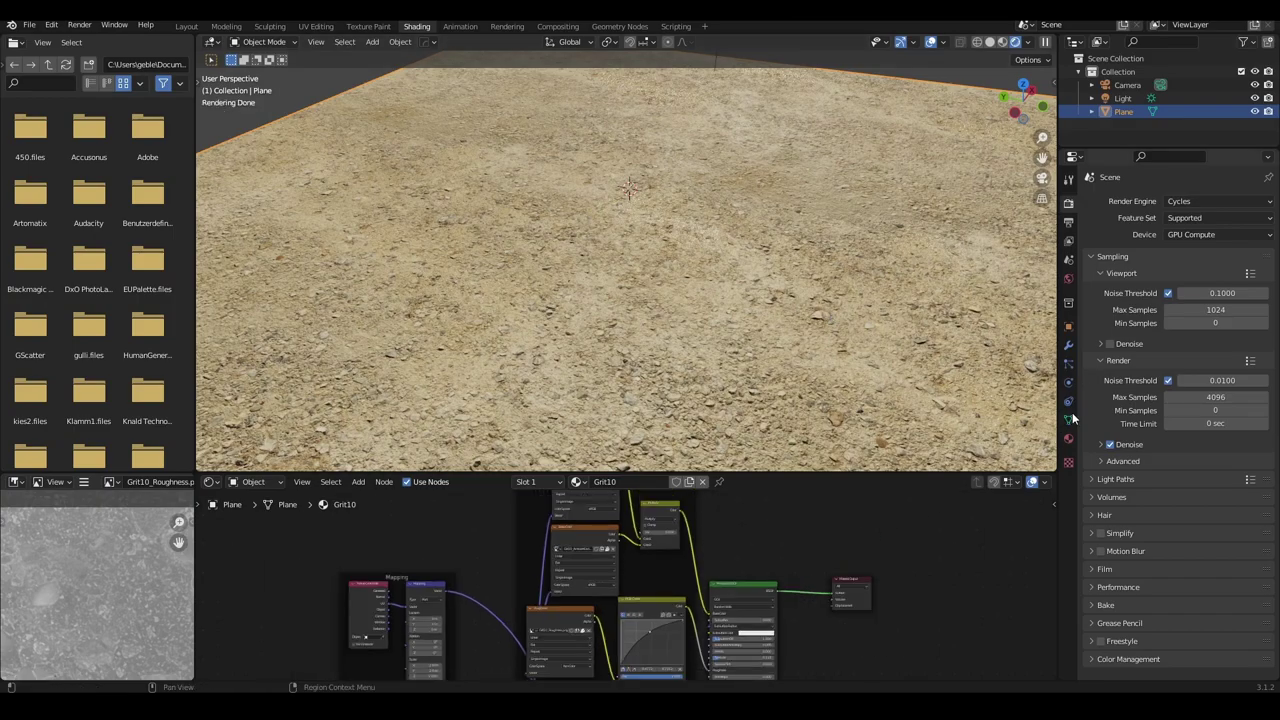
scroll(823, 312, down, 5)
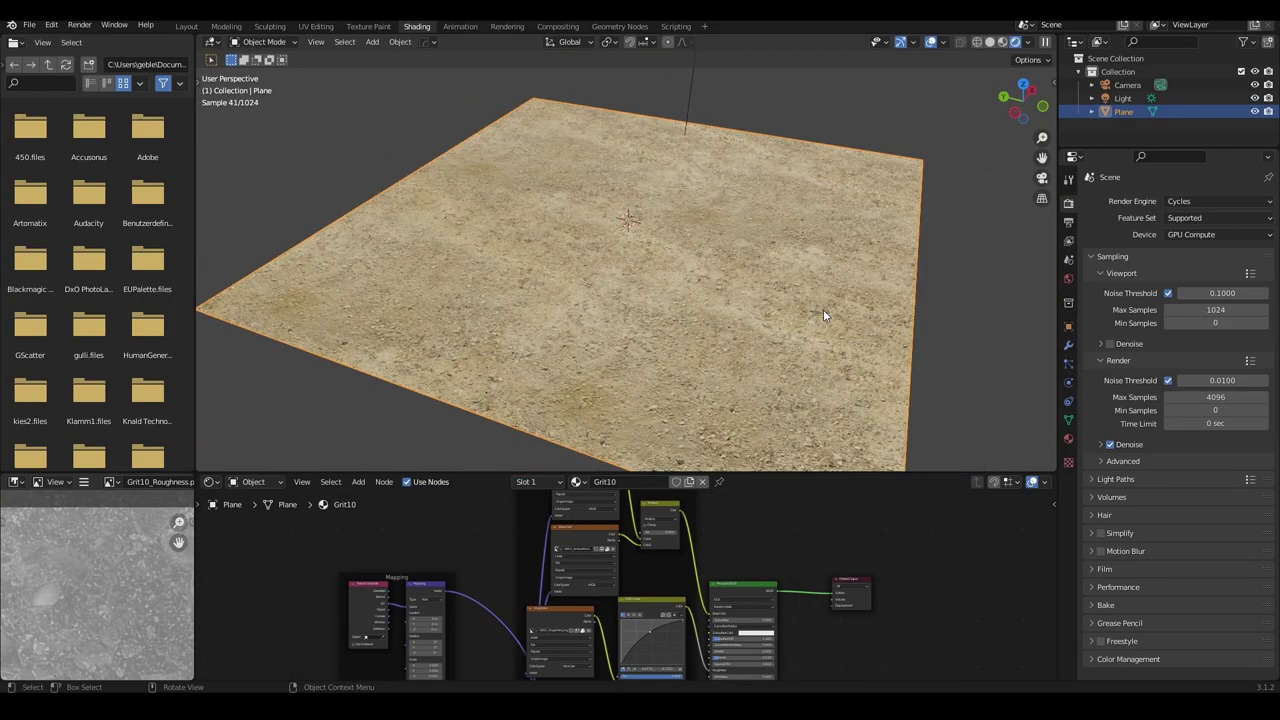
Step: Subdivide the plane's mesh in Edit Mode, repeating it into a dense grid, then return to Object Mode
key(Tab)
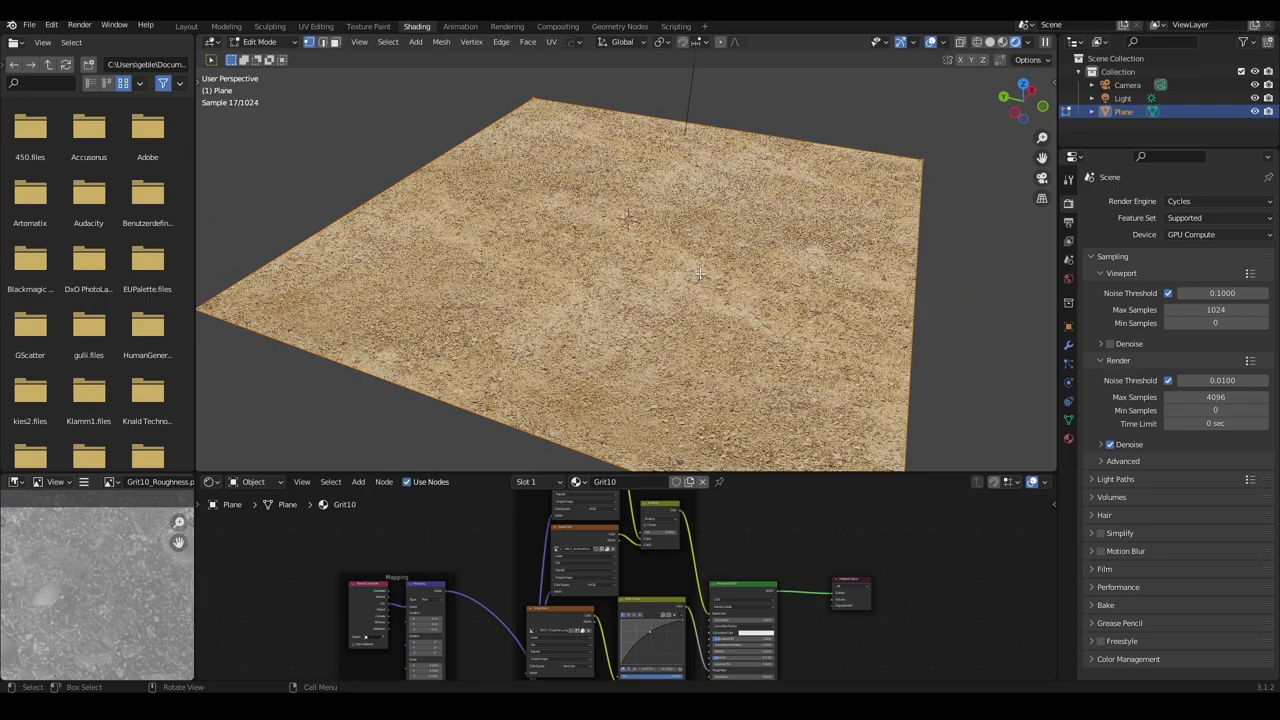
right_click(653, 295)
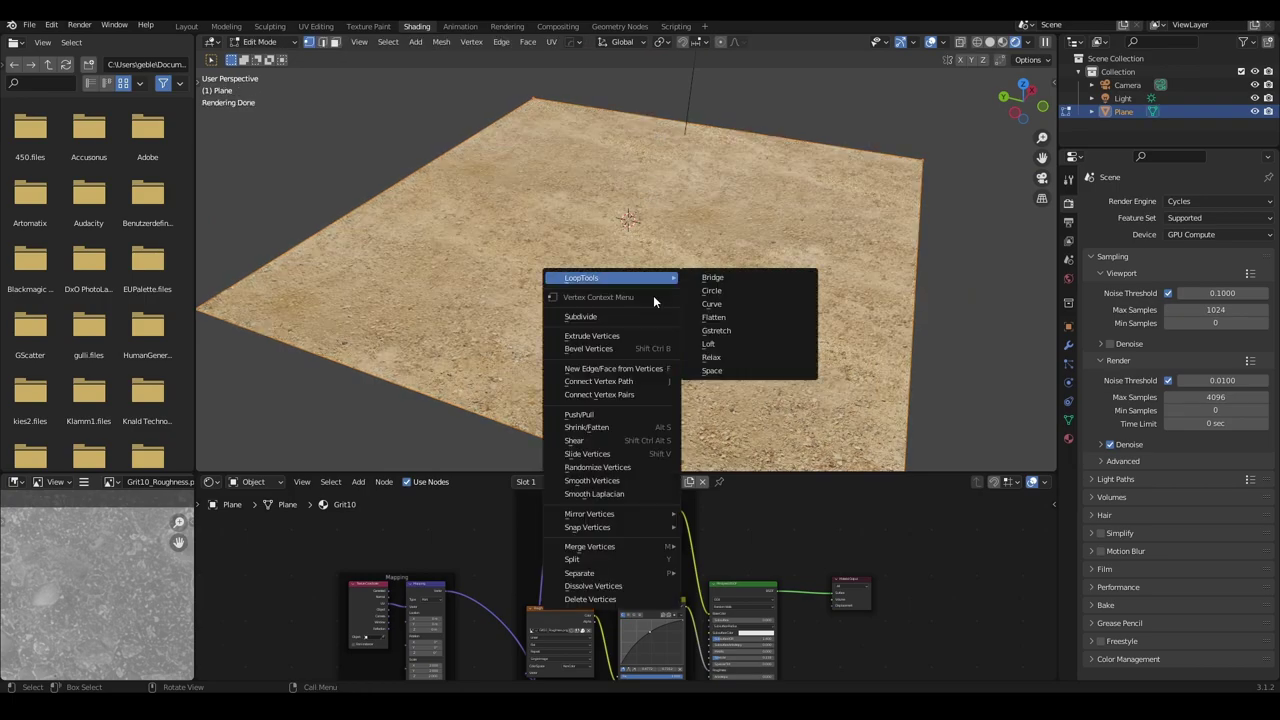
click(634, 316)
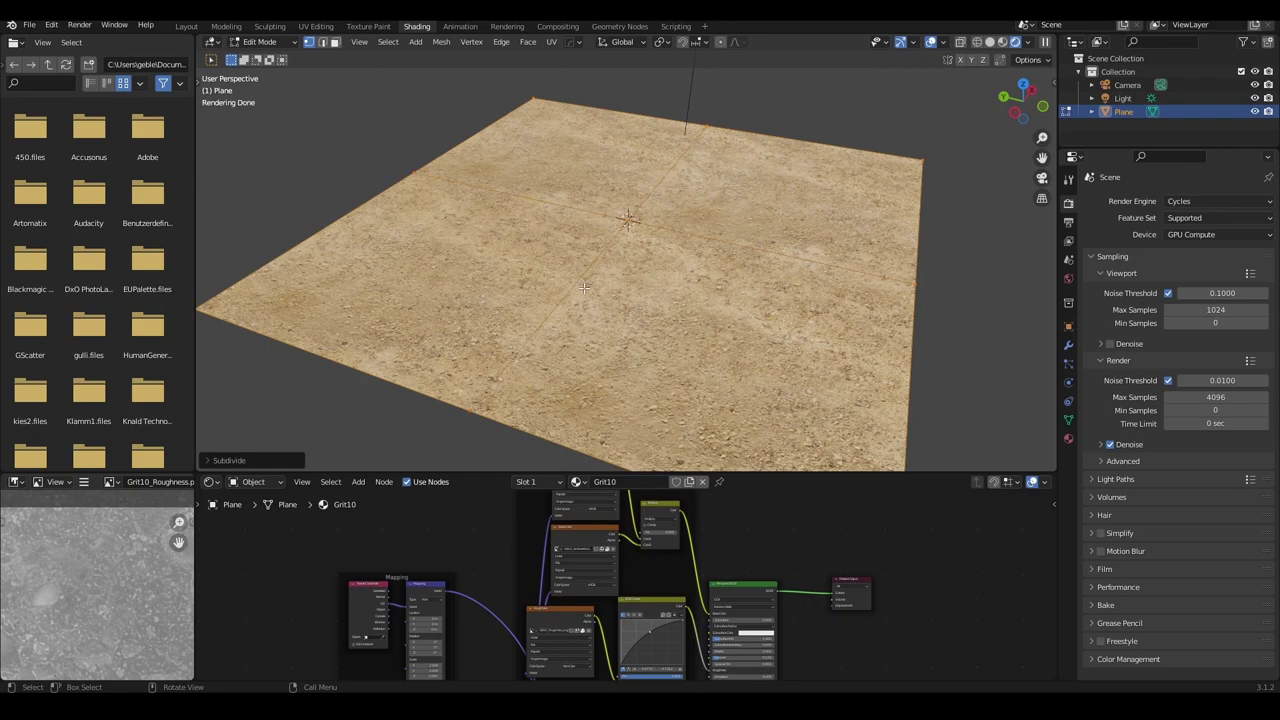
key(shift+r)
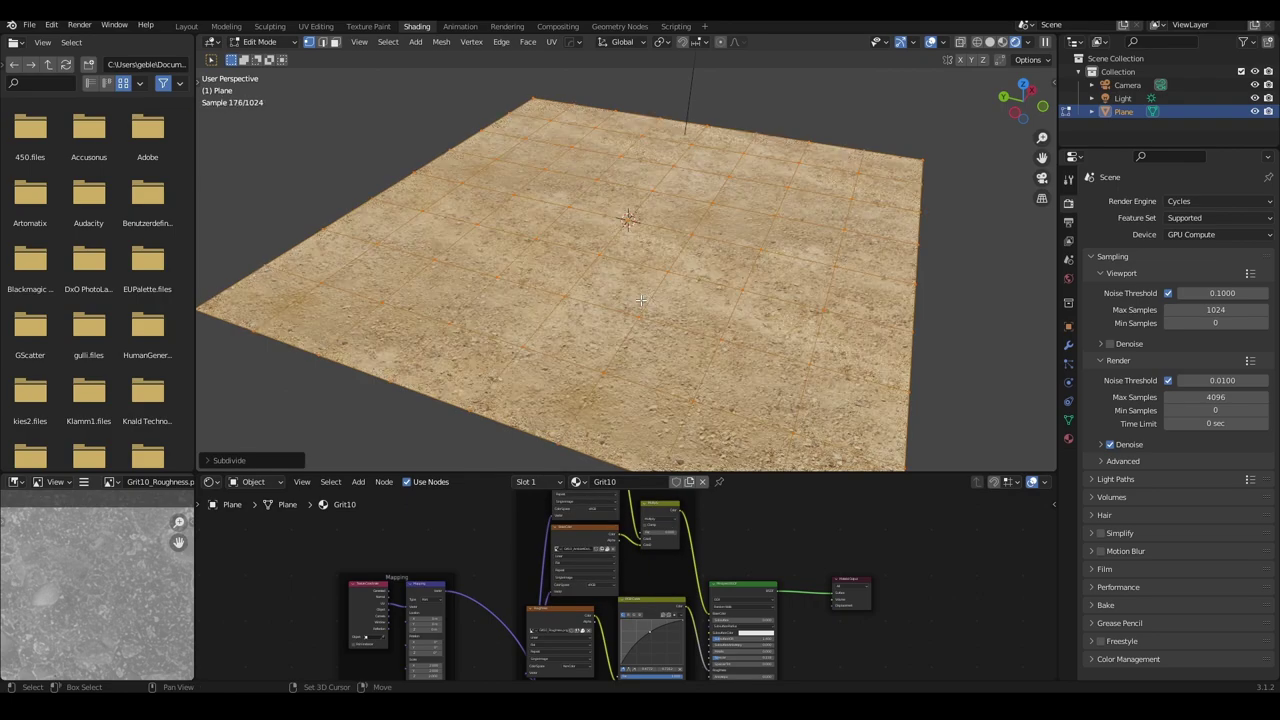
key(shift+r)
key(shift+r)
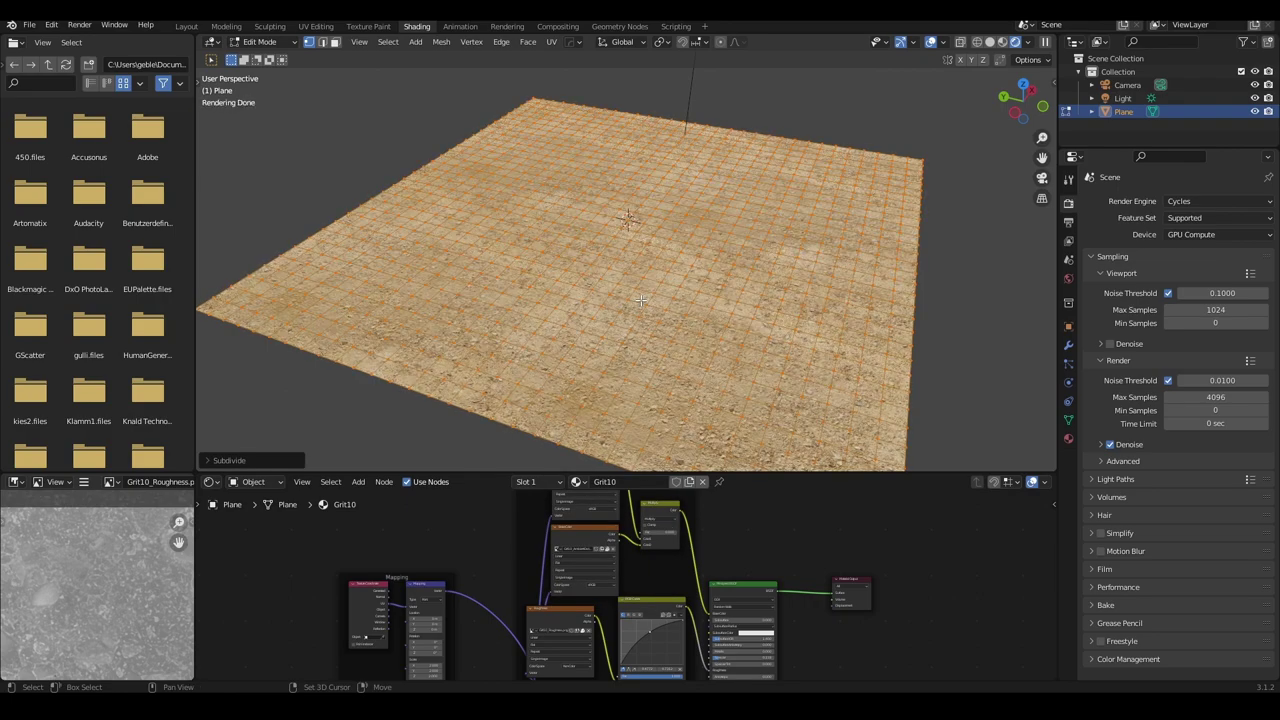
key(Tab)
scroll(641, 299, up, 3)
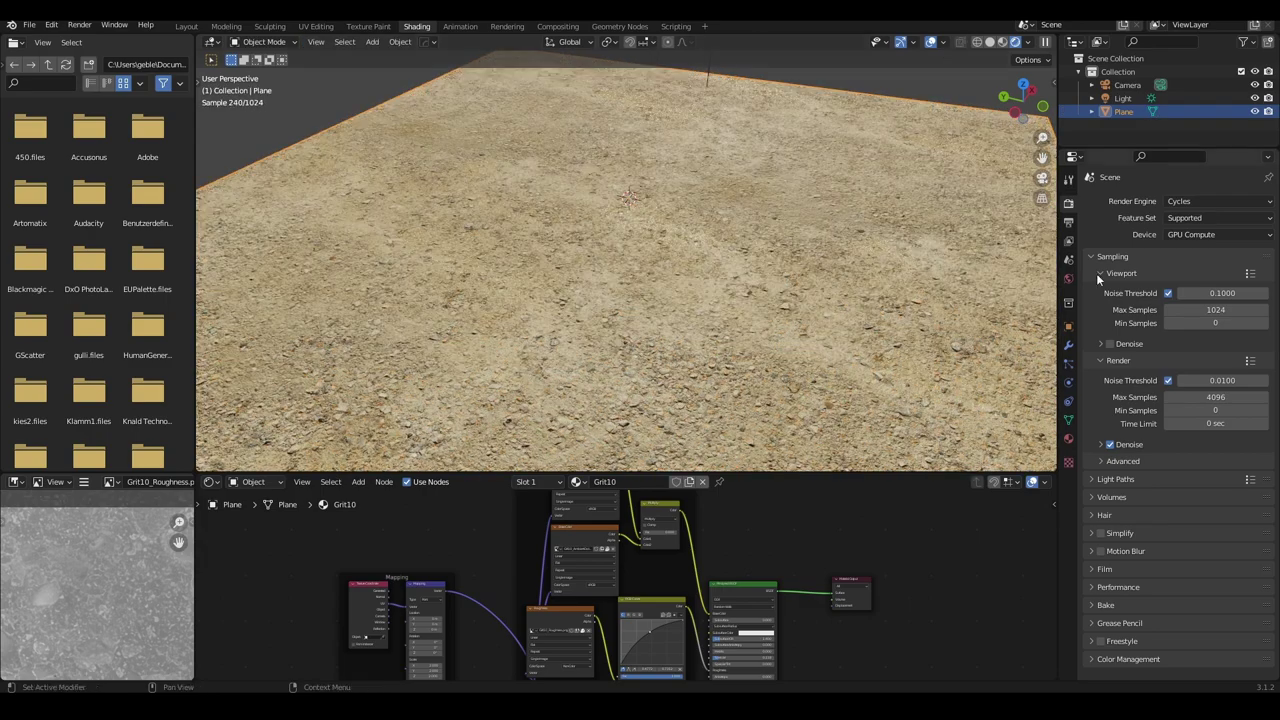
Step: Add a Simple Subdivision Surface modifier with viewport level 2
click(1068, 344)
click(1140, 201)
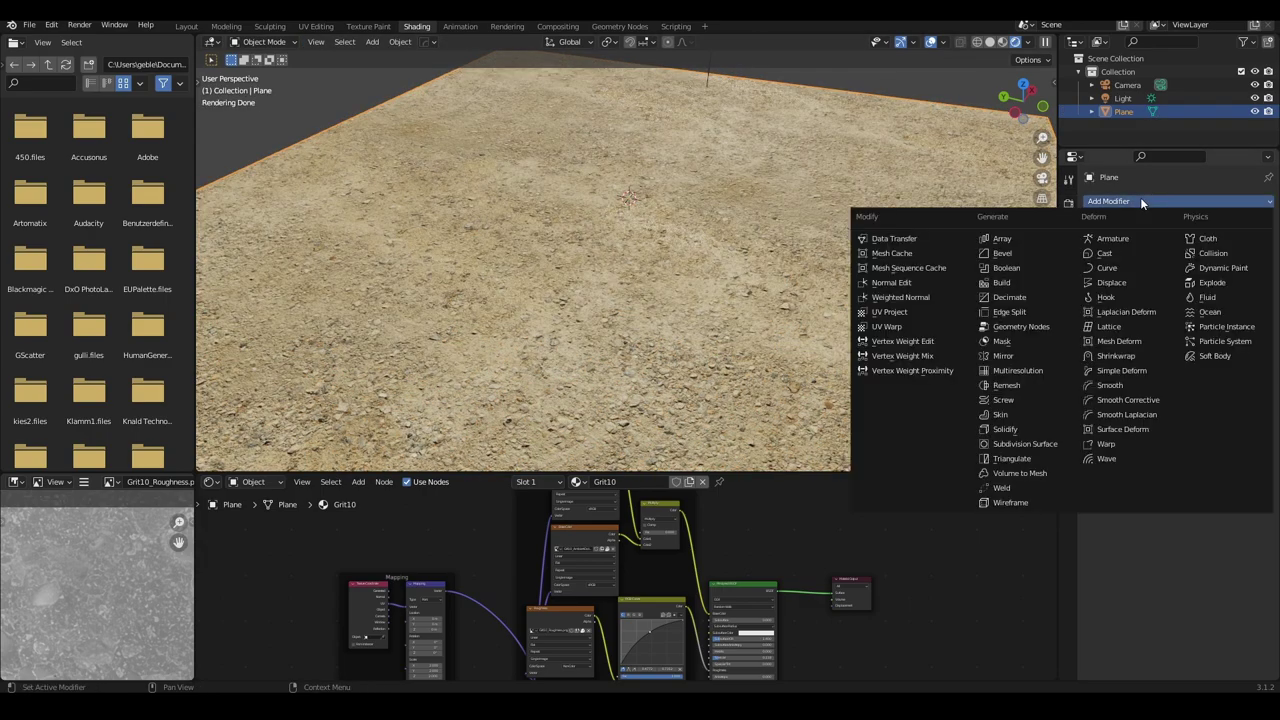
click(1067, 441)
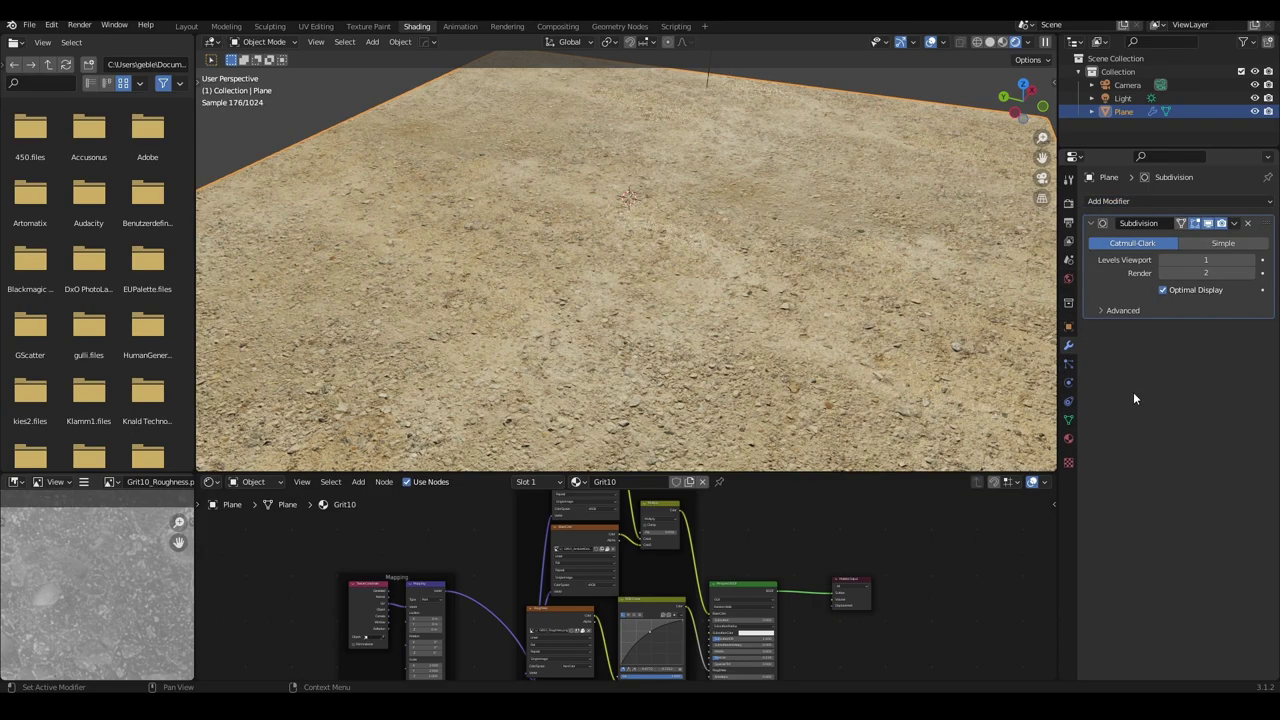
click(1247, 245)
click(1252, 260)
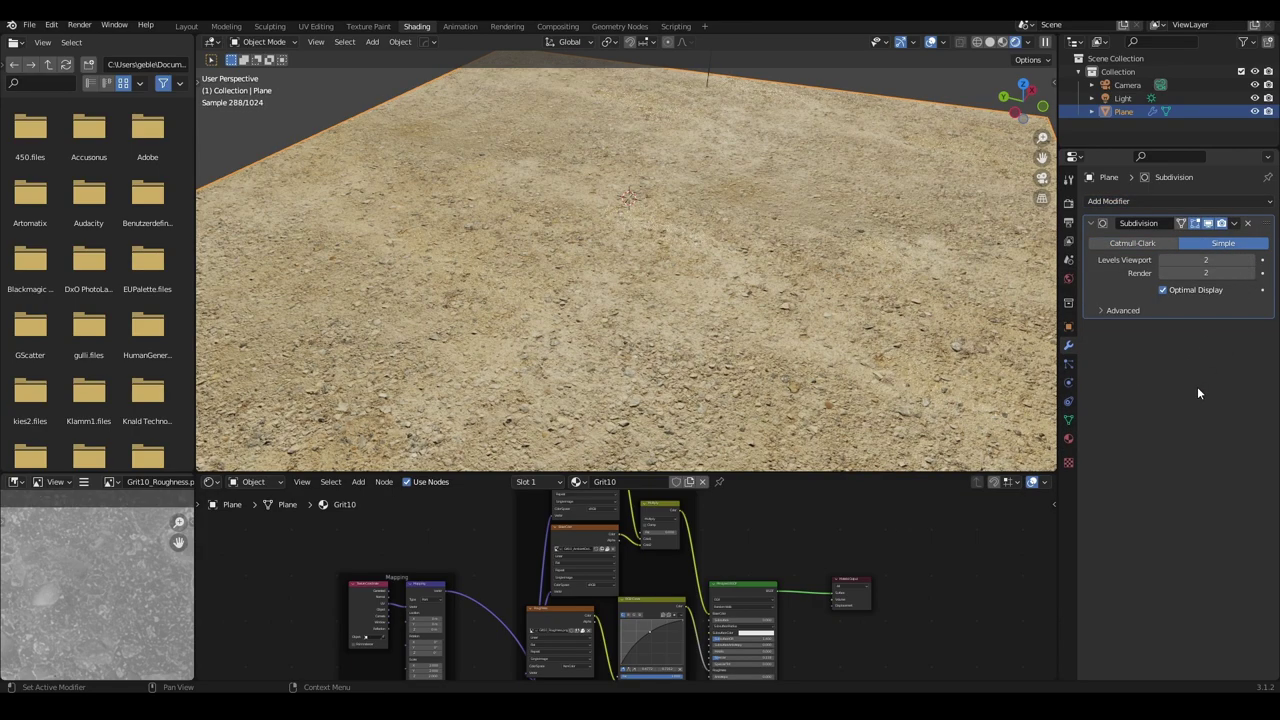
Step: Add a Displace modifier with a new texture and browse the available images
click(1137, 199)
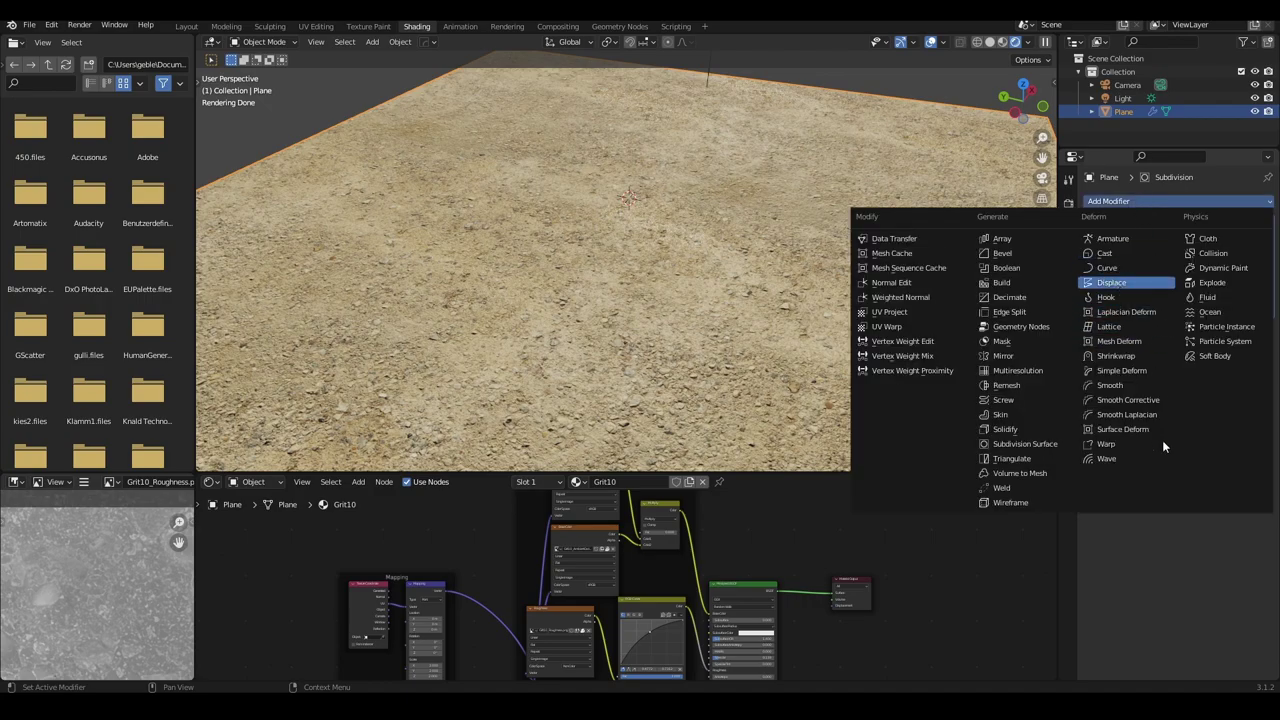
click(1110, 282)
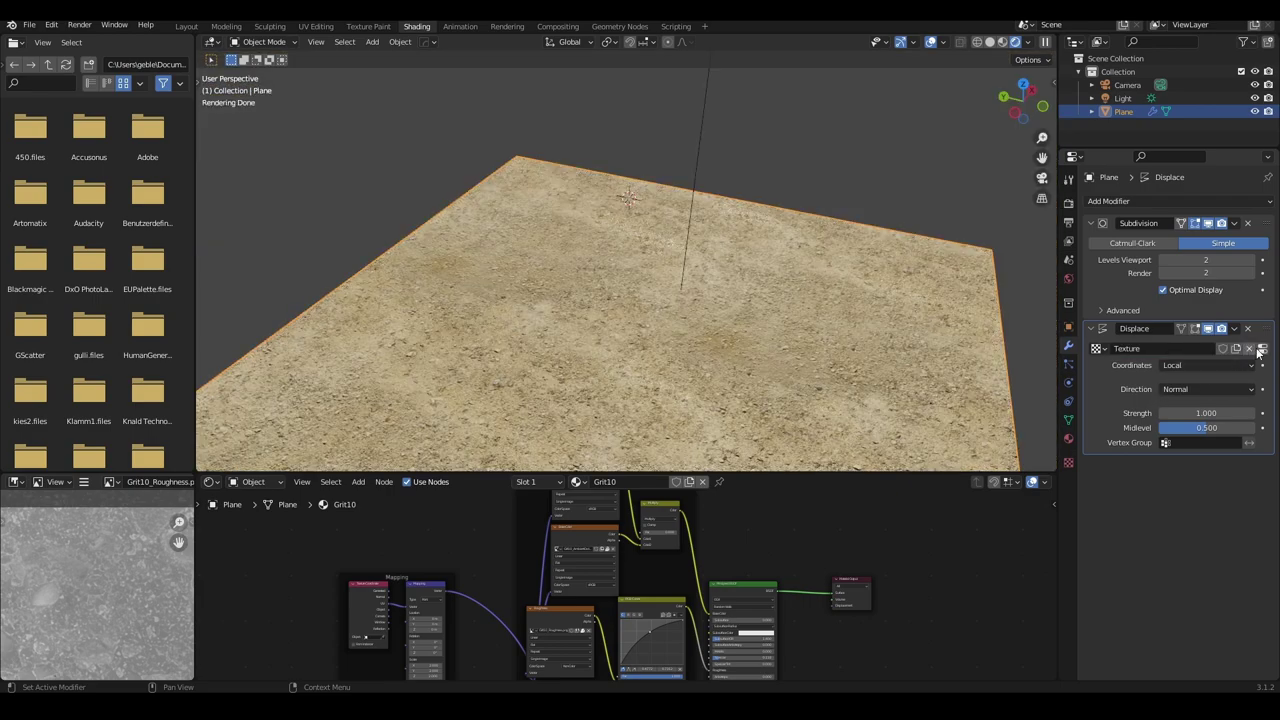
click(1262, 348)
click(1099, 436)
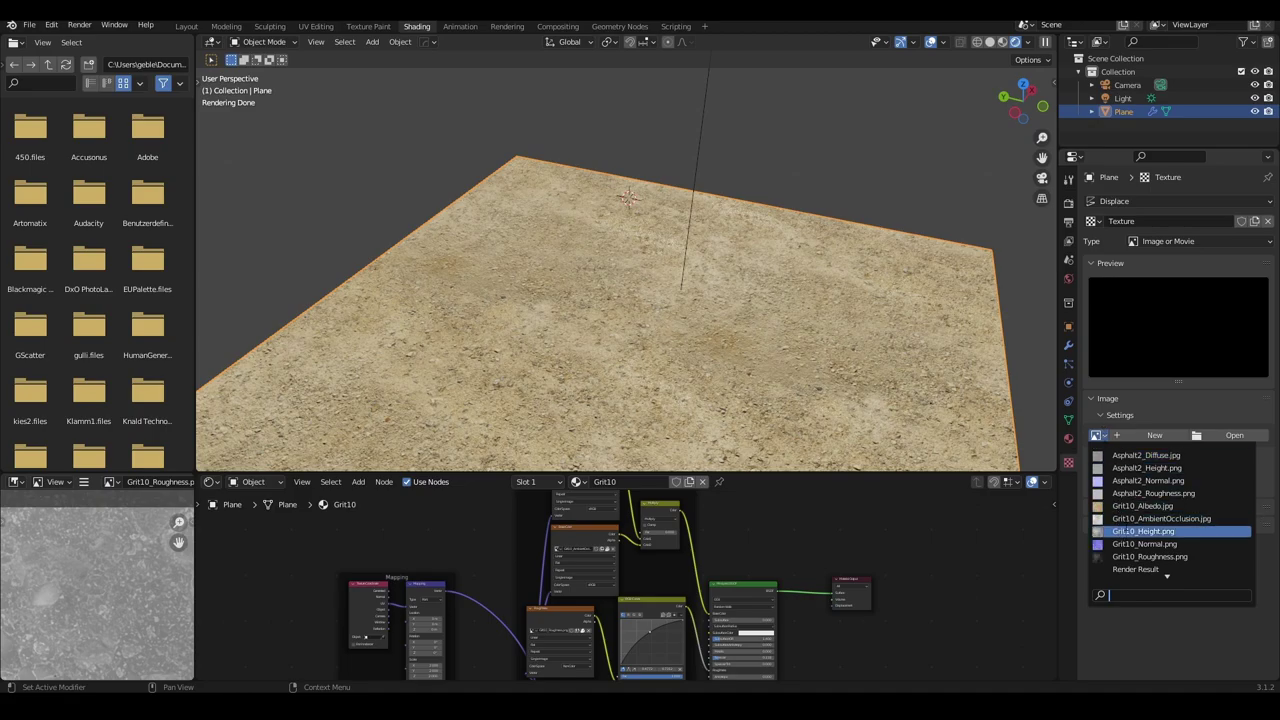
Step: Displace with Grit10_Height.png using UV coordinates at strength 0.1
click(1156, 531)
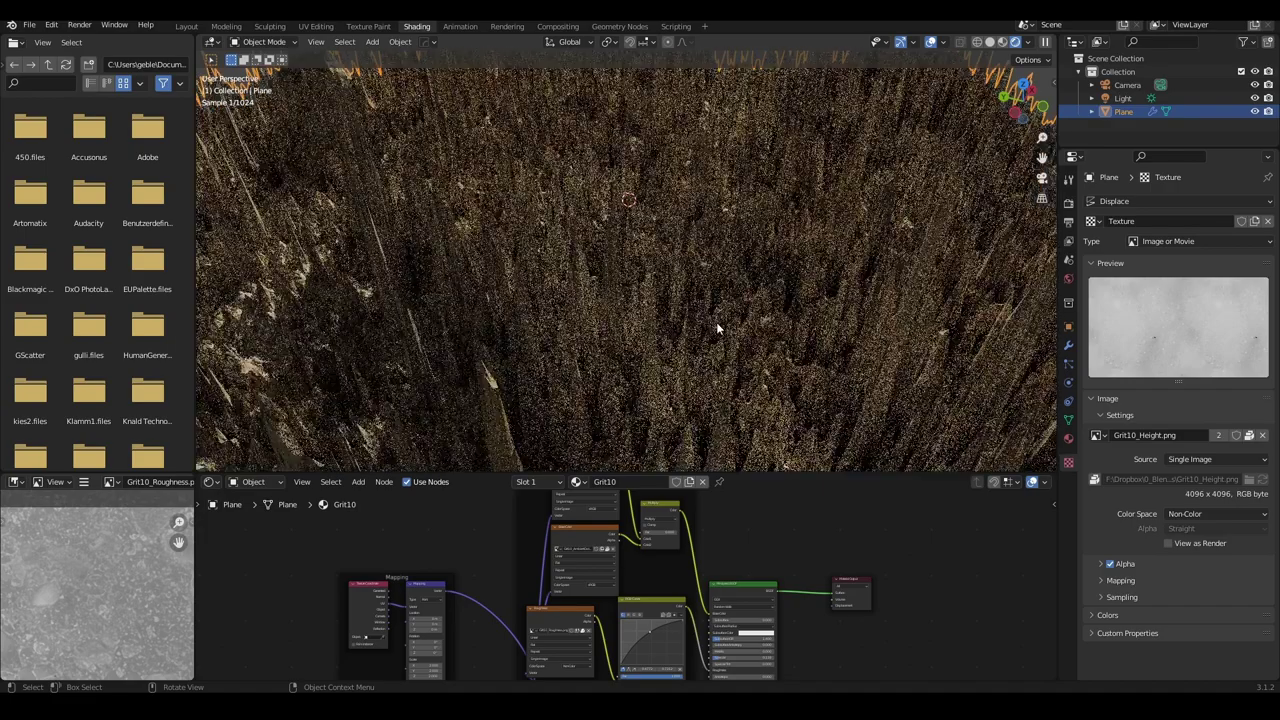
click(1068, 345)
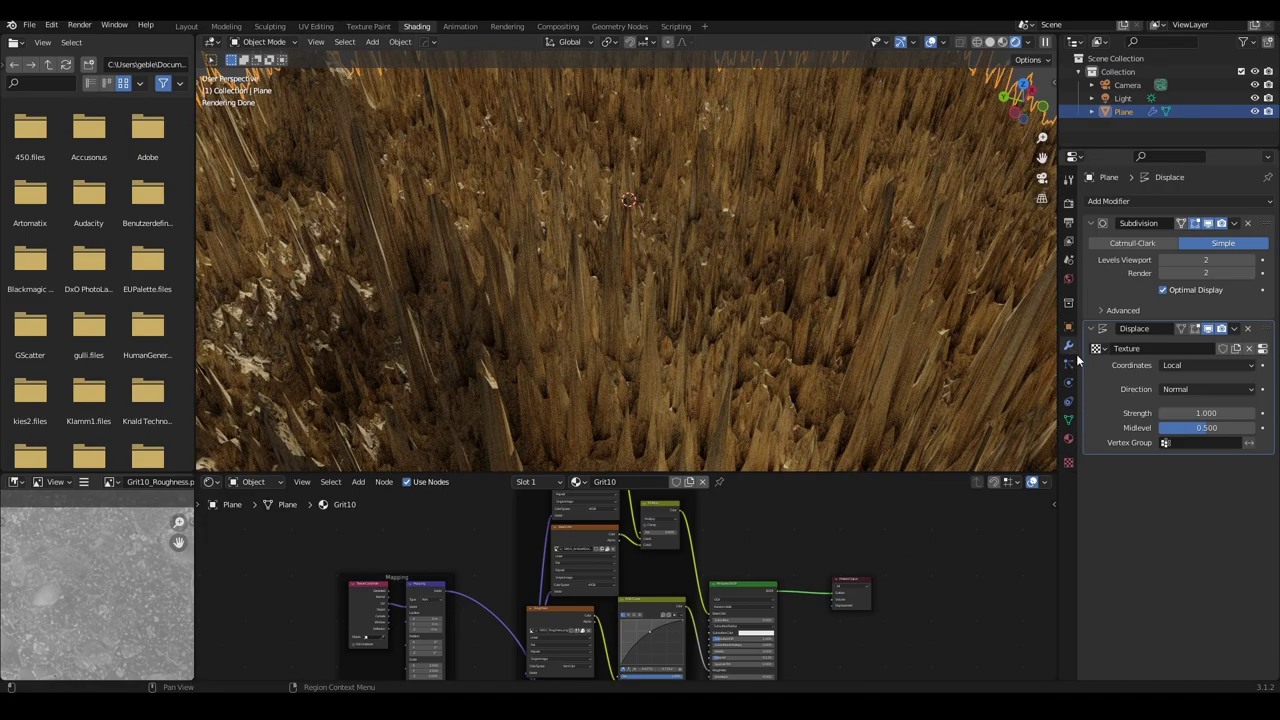
click(1207, 367)
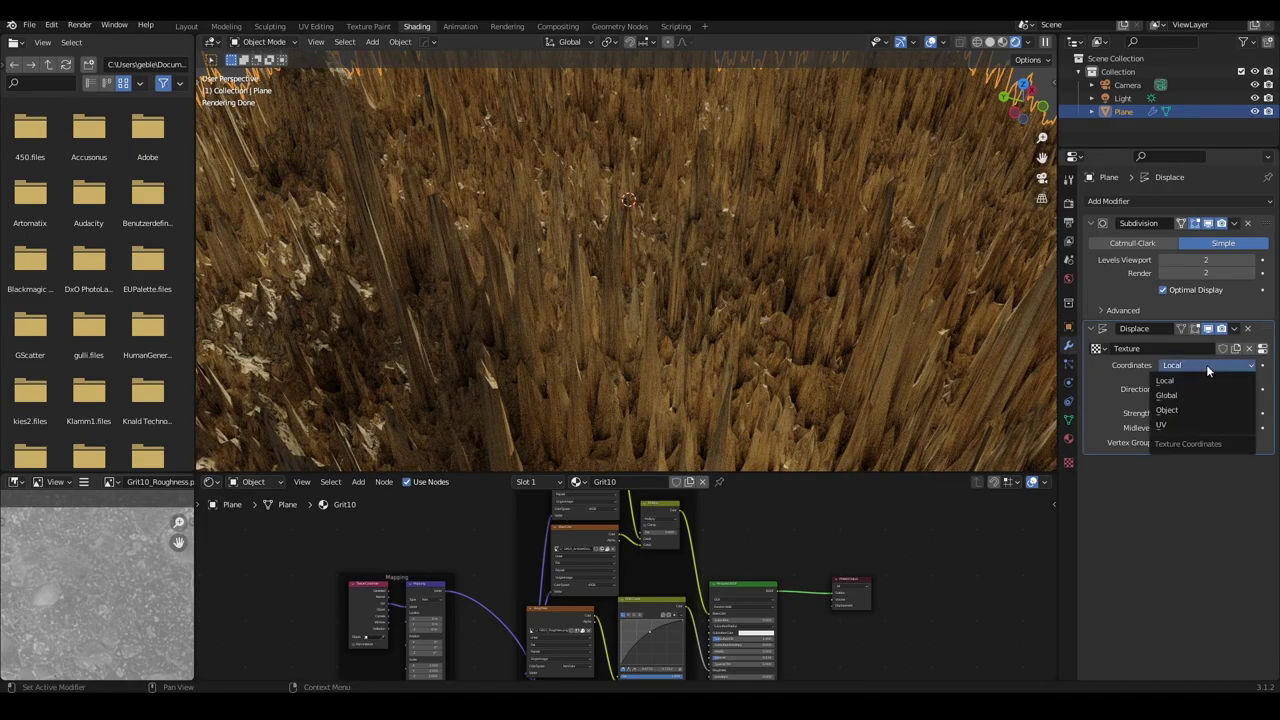
click(1203, 426)
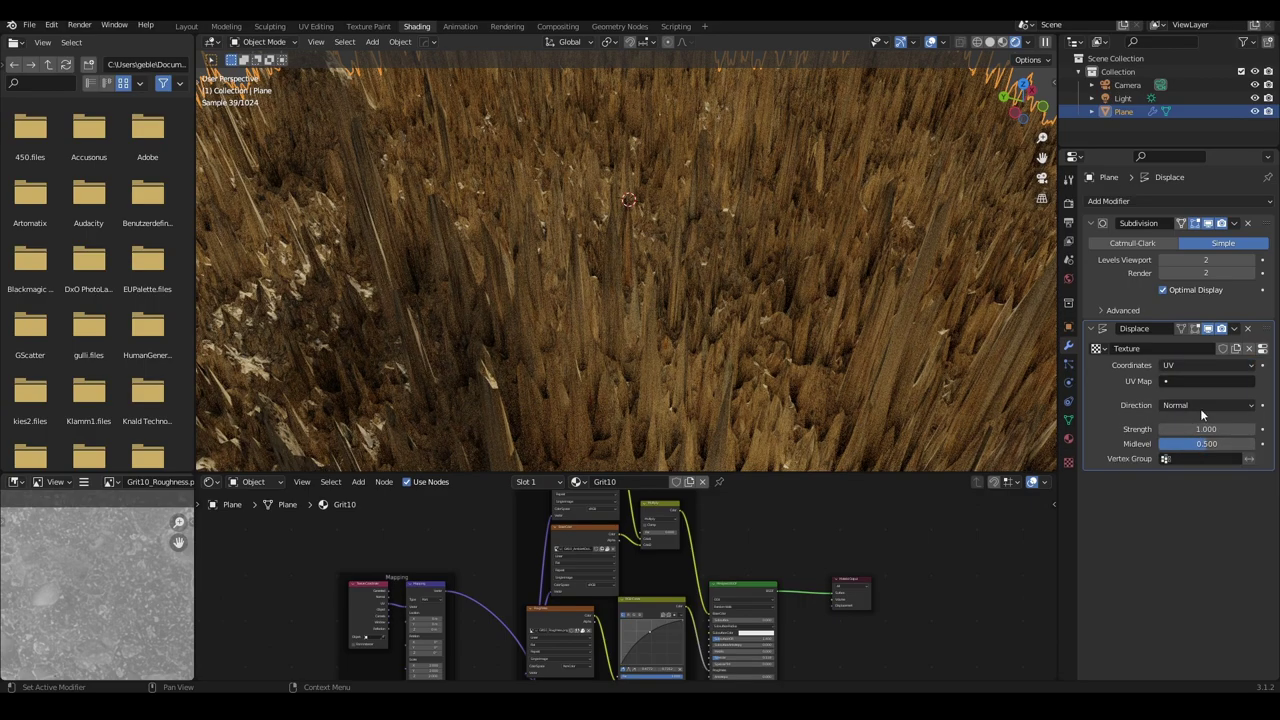
click(1206, 429)
text(0.1)
key(Return)
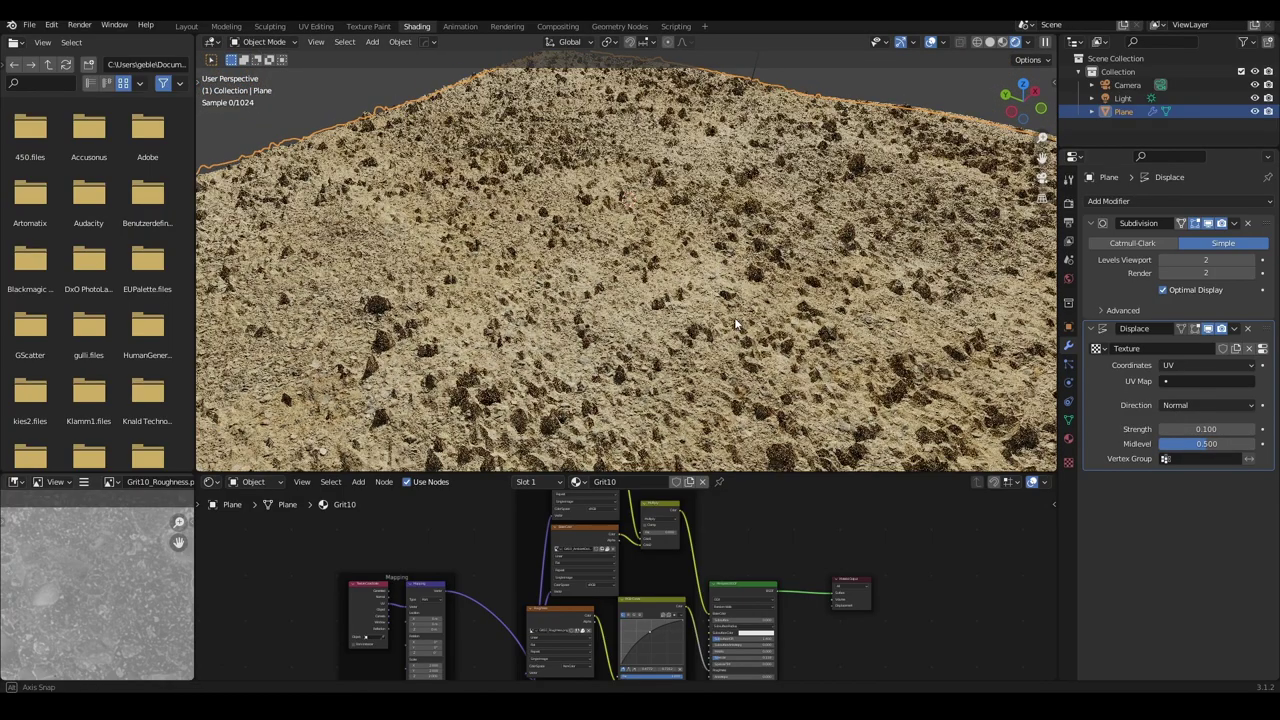
Step: Shade the plane smooth, tweak the strength, and raise viewport subdivision to 4
middle_drag(735, 323, 688, 352)
middle_drag(620, 338, 603, 277)
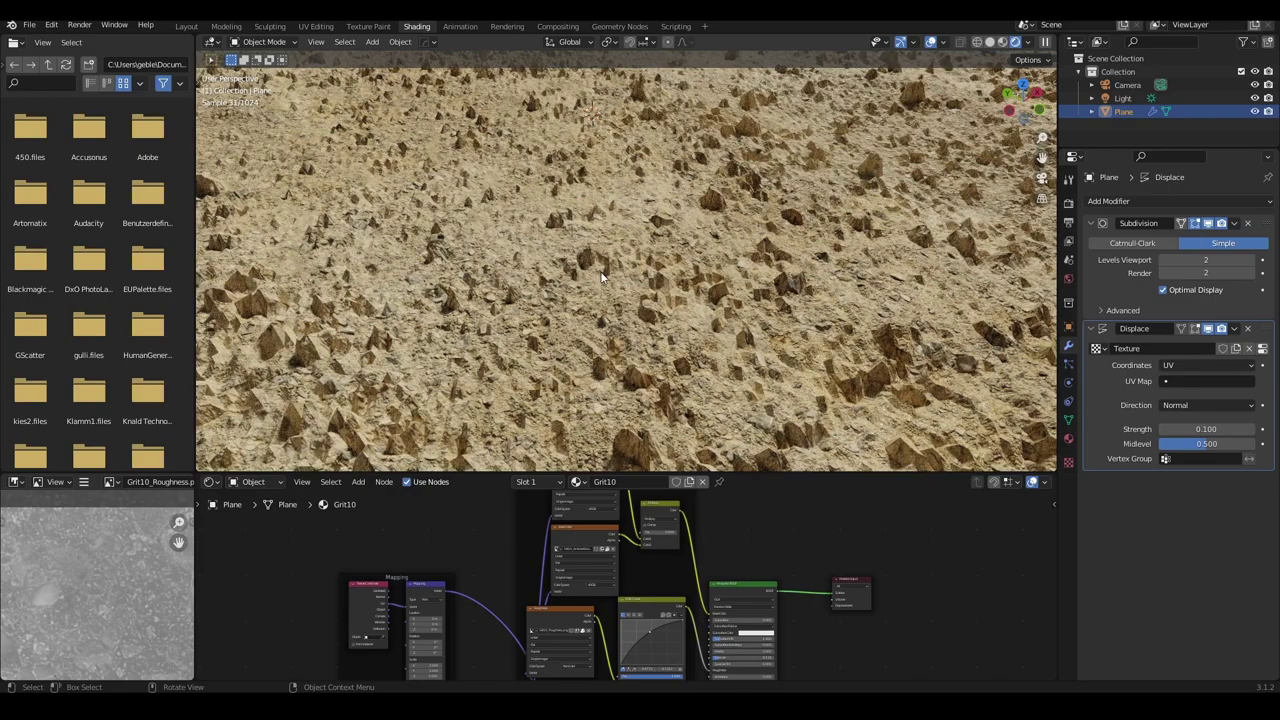
right_click(603, 277)
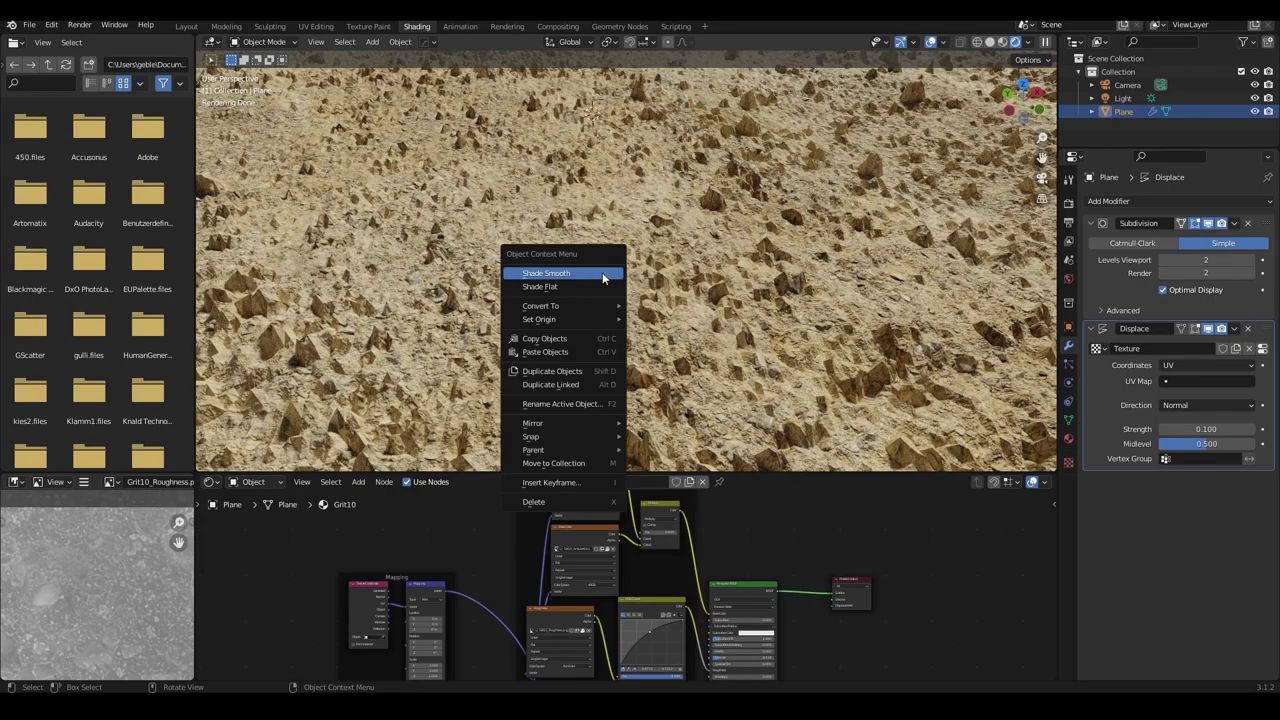
click(603, 277)
scroll(707, 312, down, 2)
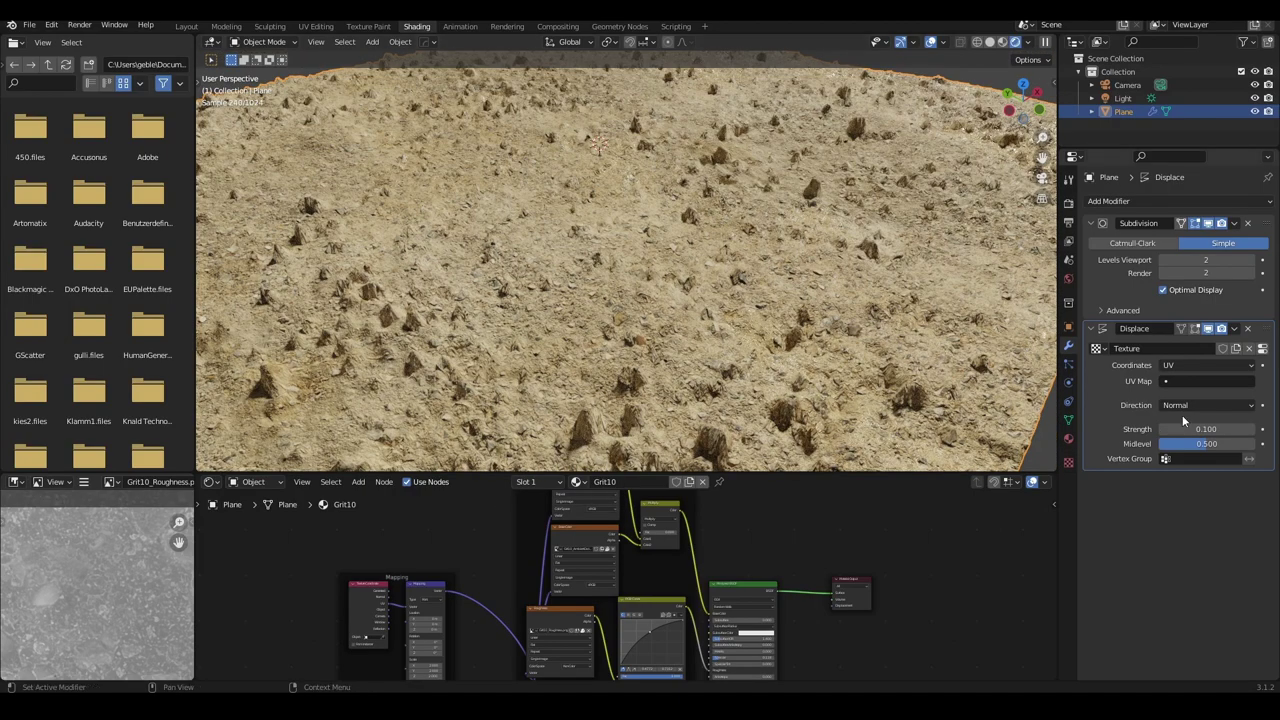
drag(1205, 428, 1230, 428)
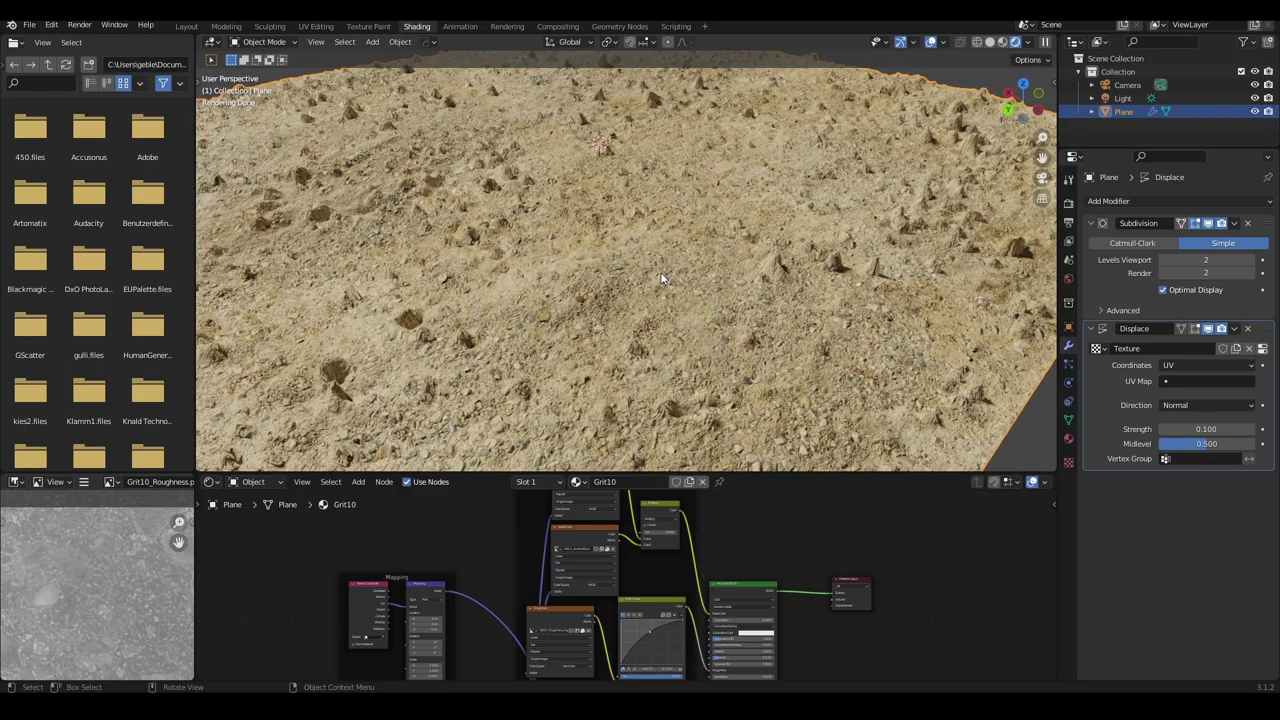
click(1252, 262)
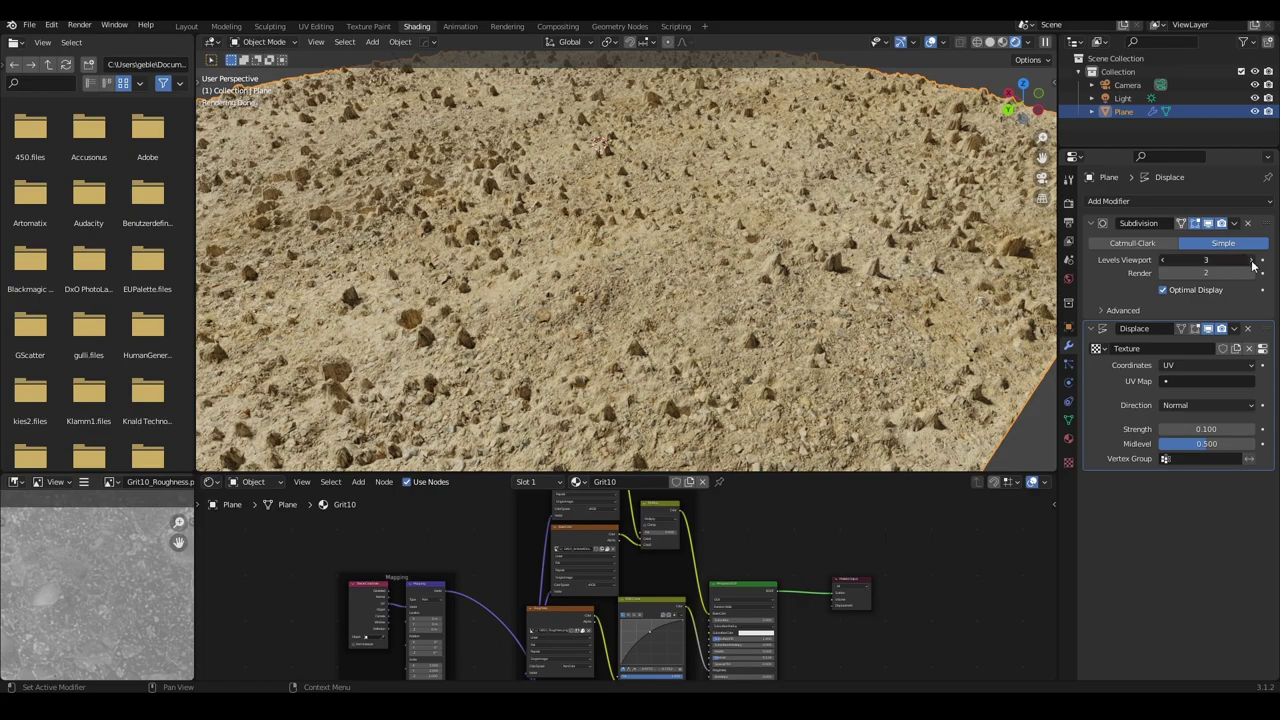
click(1252, 262)
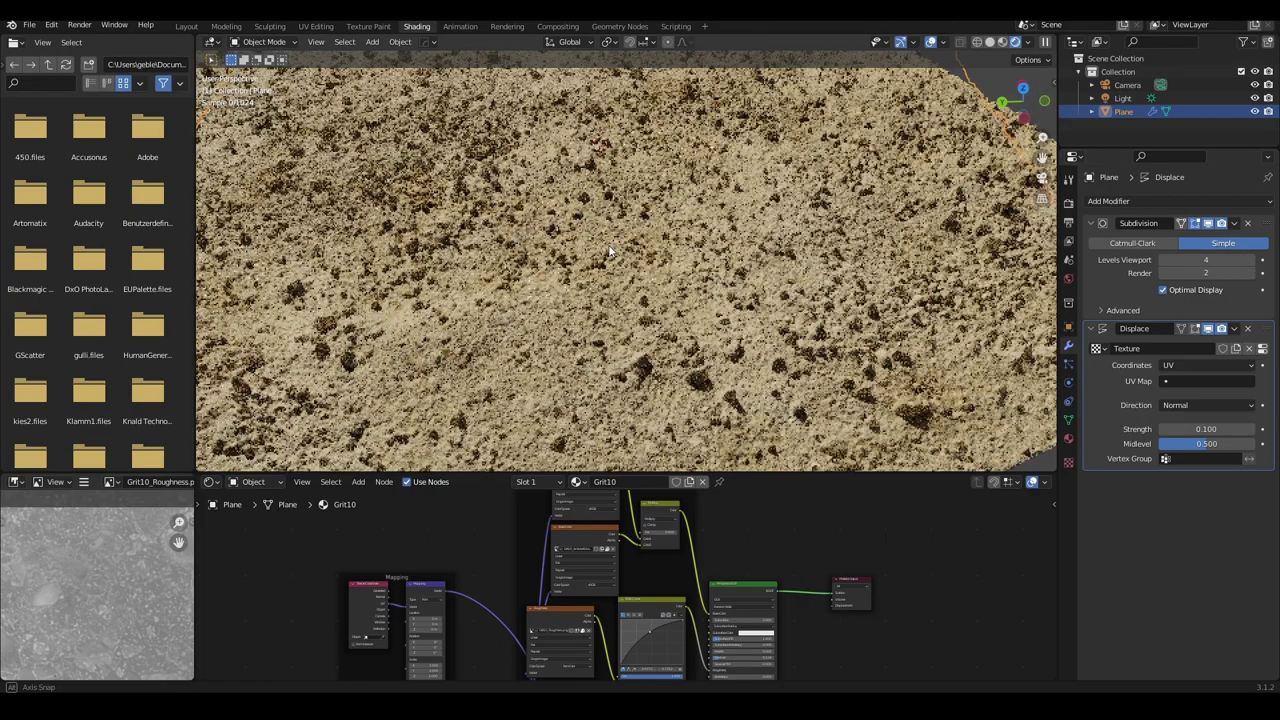
Step: Nudge the RGB Curves point slightly for more contrast
middle_drag(634, 640, 624, 582)
scroll(624, 588, up, 2)
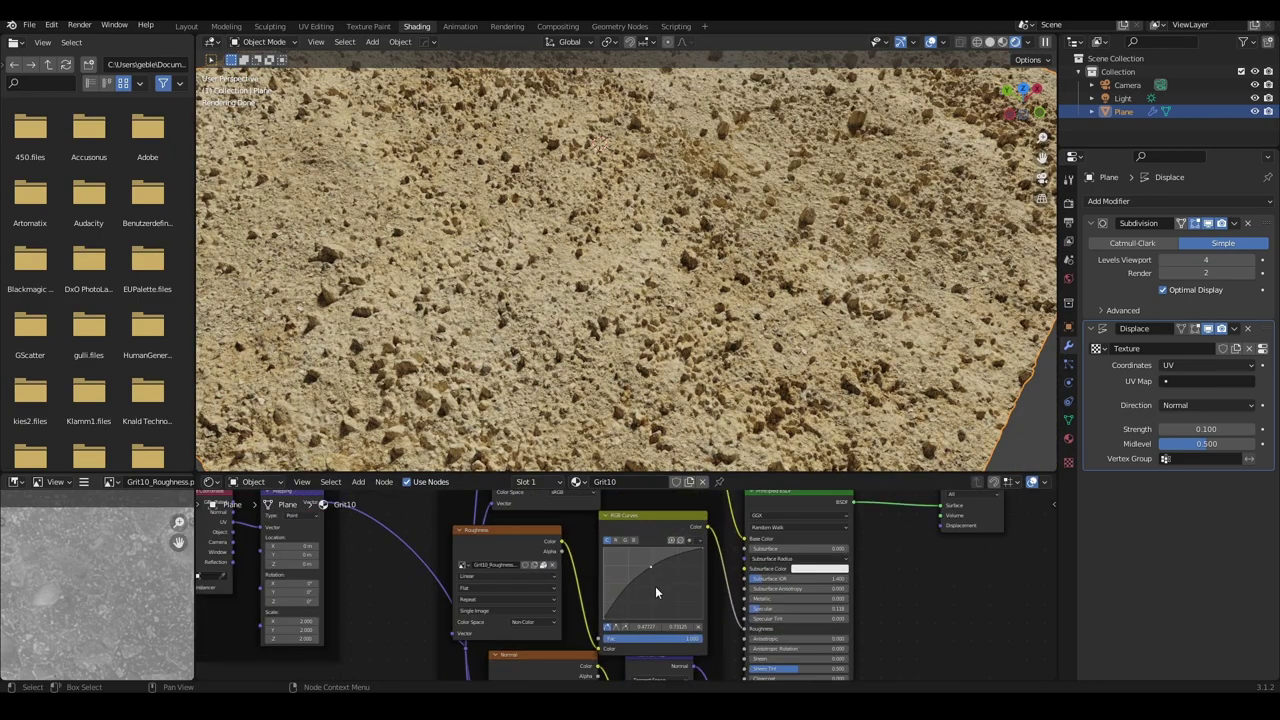
scroll(624, 588, up, 1)
scroll(624, 588, up, 1)
drag(667, 578, 669, 577)
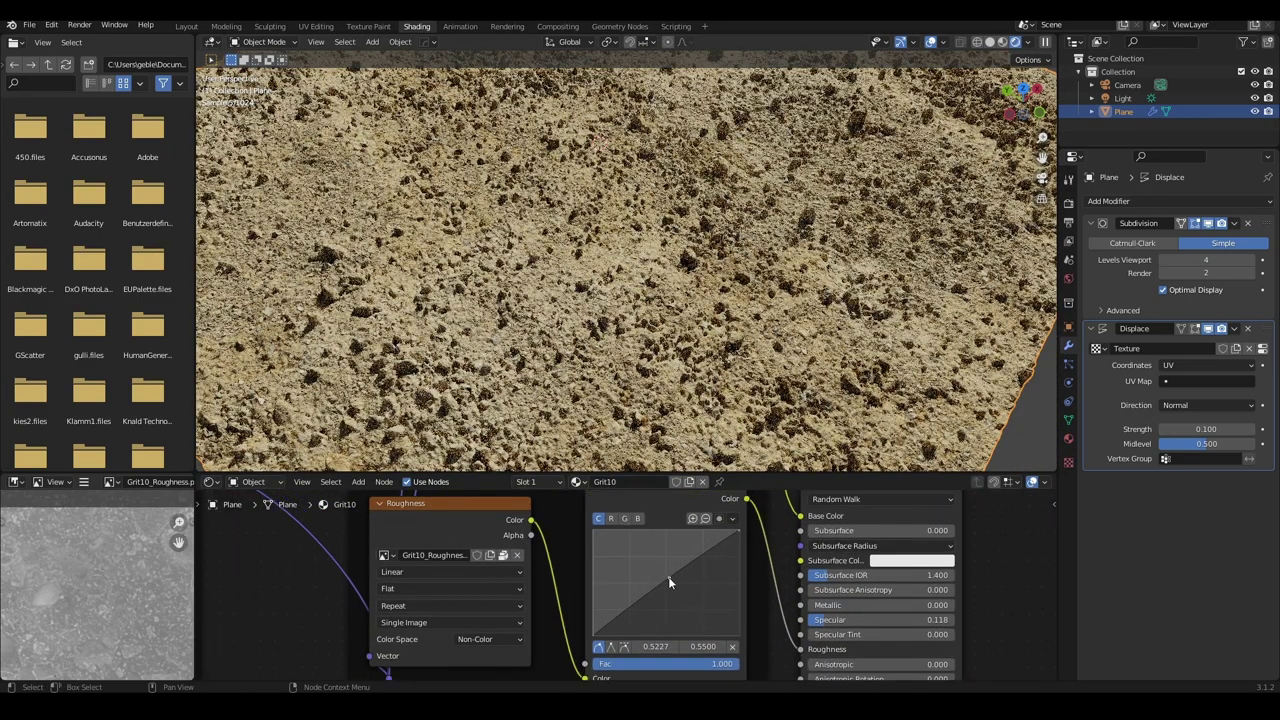
scroll(670, 277, down, 4)
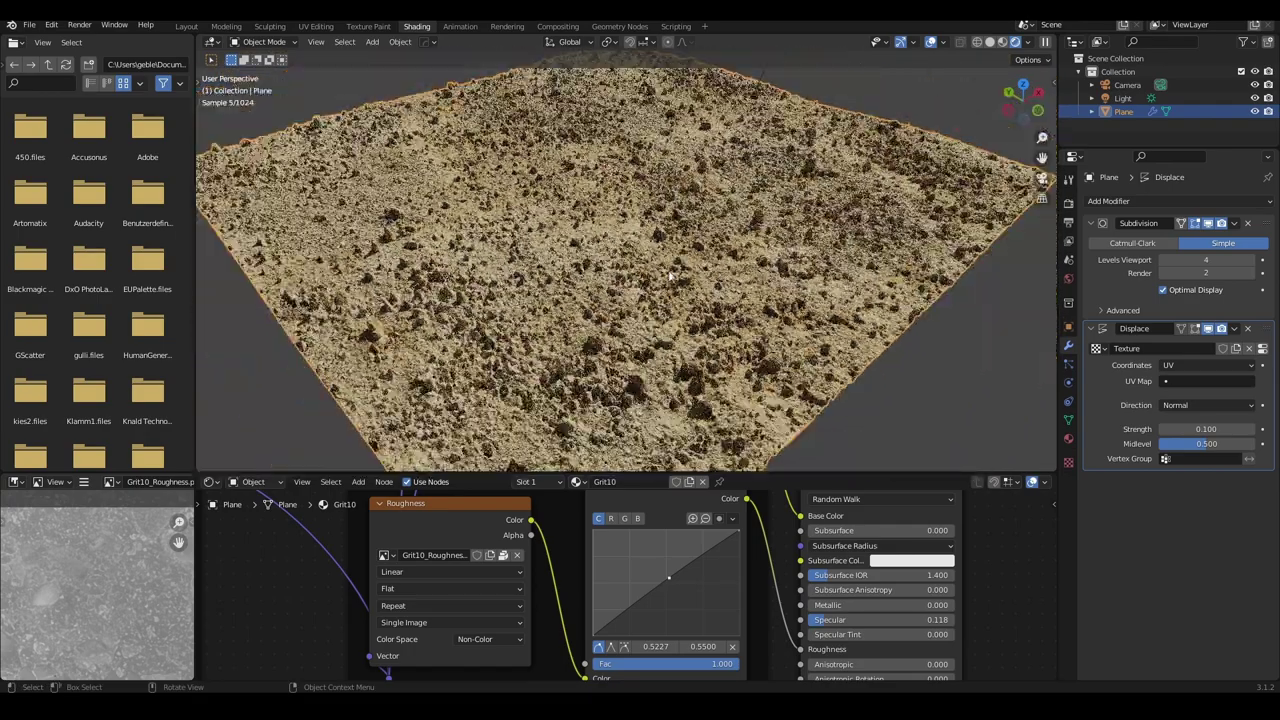
middle_drag(660, 290, 630, 310)
scroll(617, 322, up, 3)
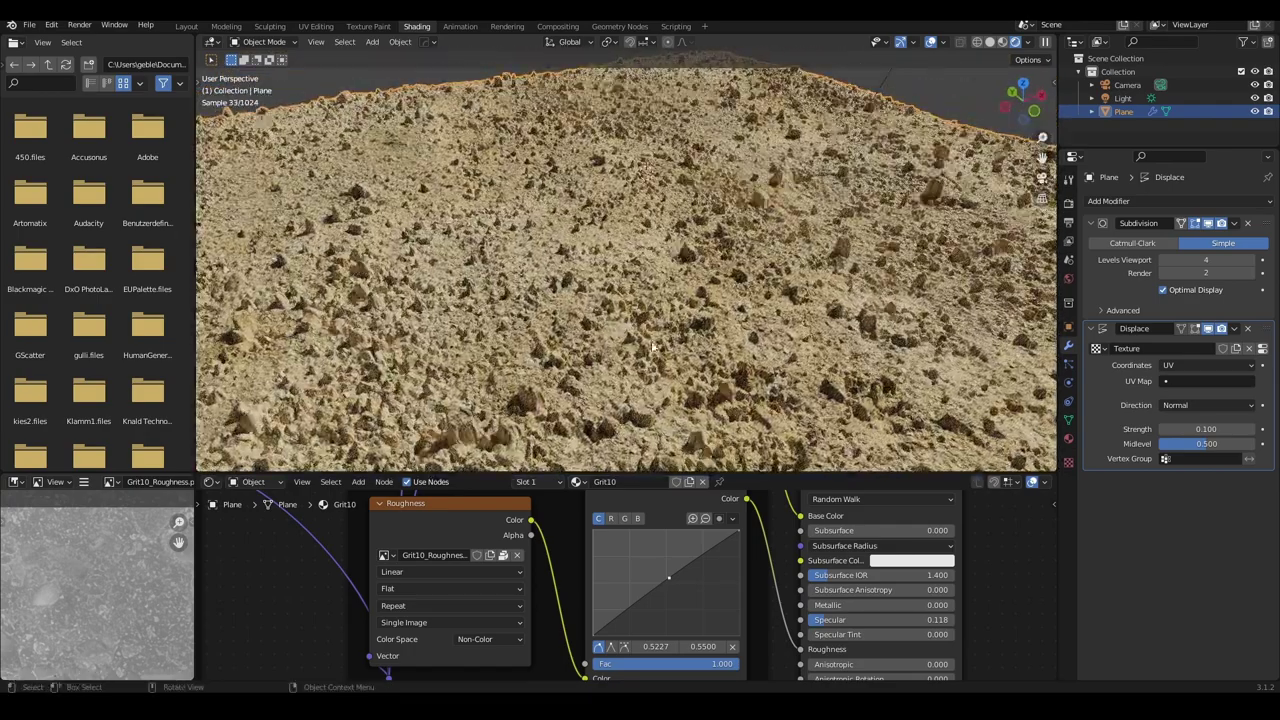
Step: Divide the Displace strength by 21 (0.004762), then start retyping it as 0.03
click(1206, 429)
text(/2)
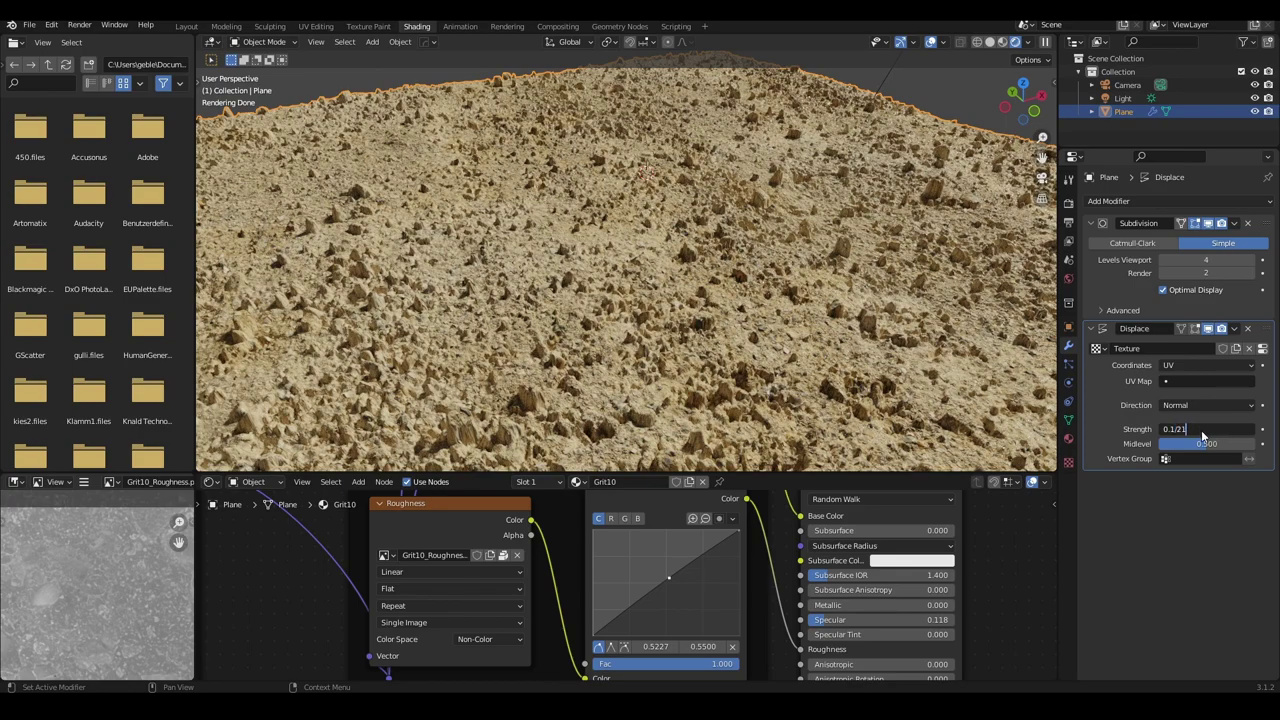
key(Return)
click(1204, 429)
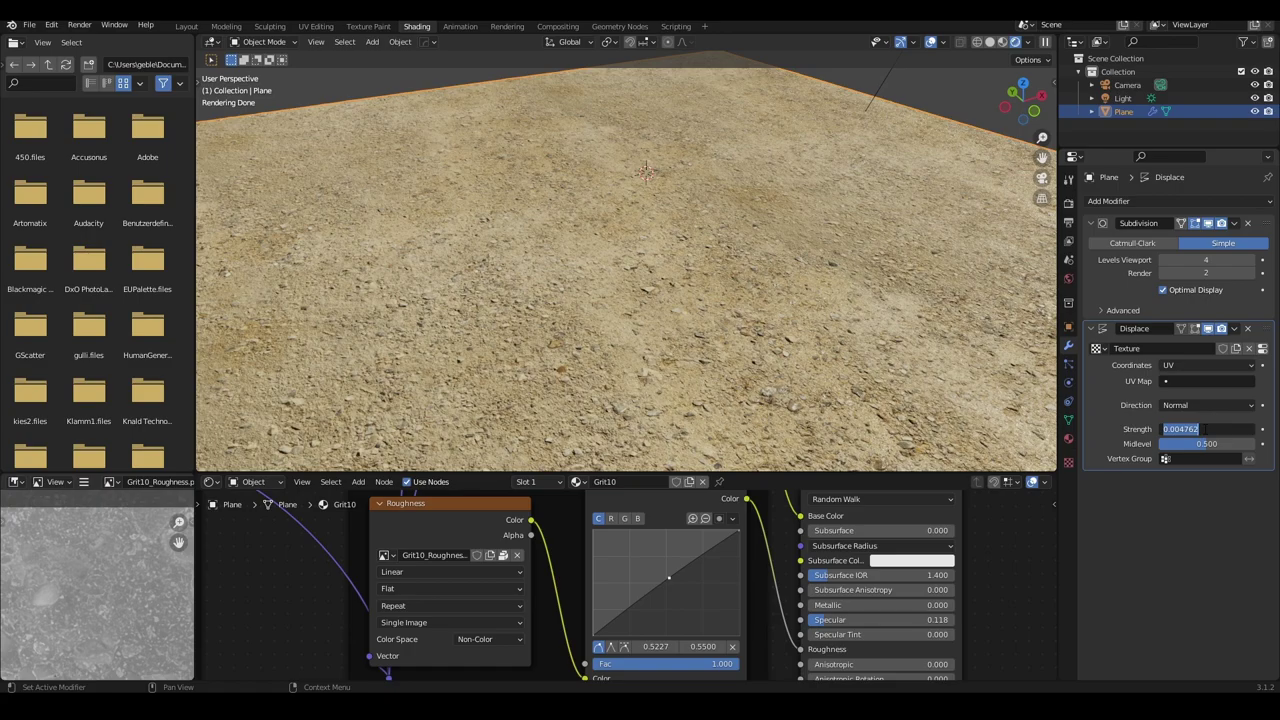
drag(1204, 429, 1175, 431)
text(3)
Step: Confirm a Displace strength of 0.03 and orbit around the gently displaced terrain
key(Return)
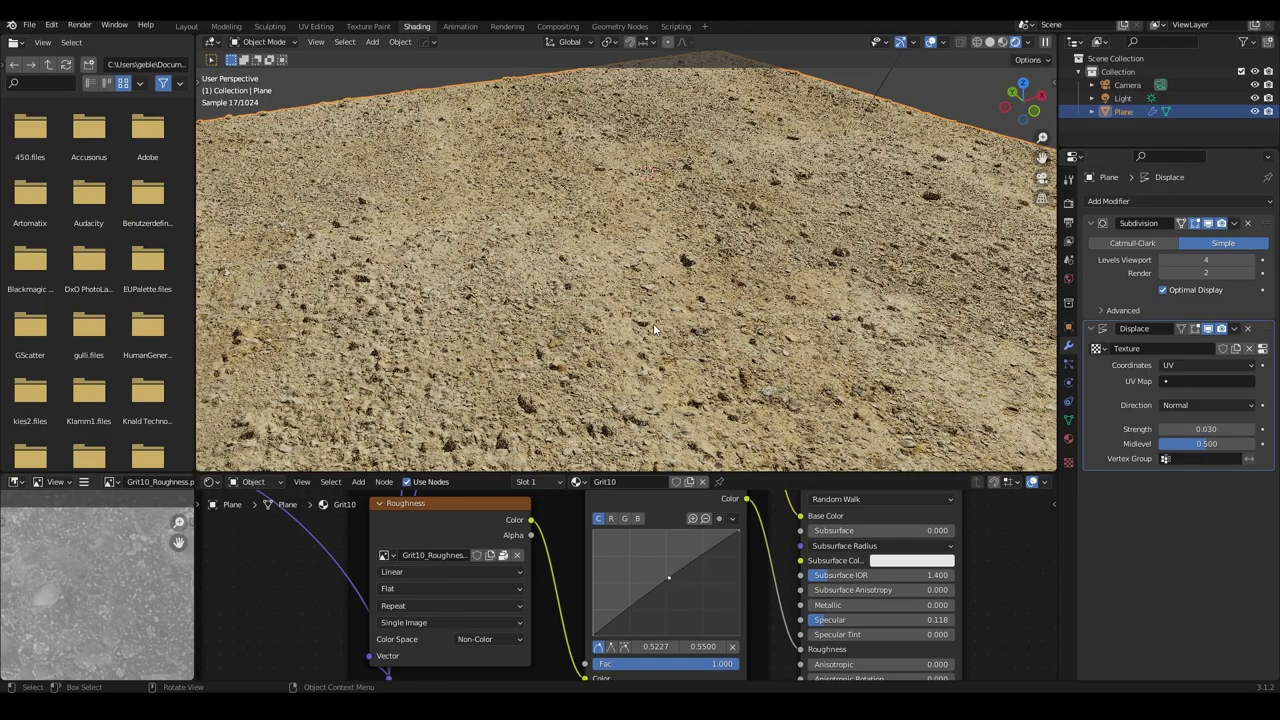
mouse_move(627, 312)
middle_down()
mouse_move(539, 268)
mouse_move(757, 292)
middle_up()
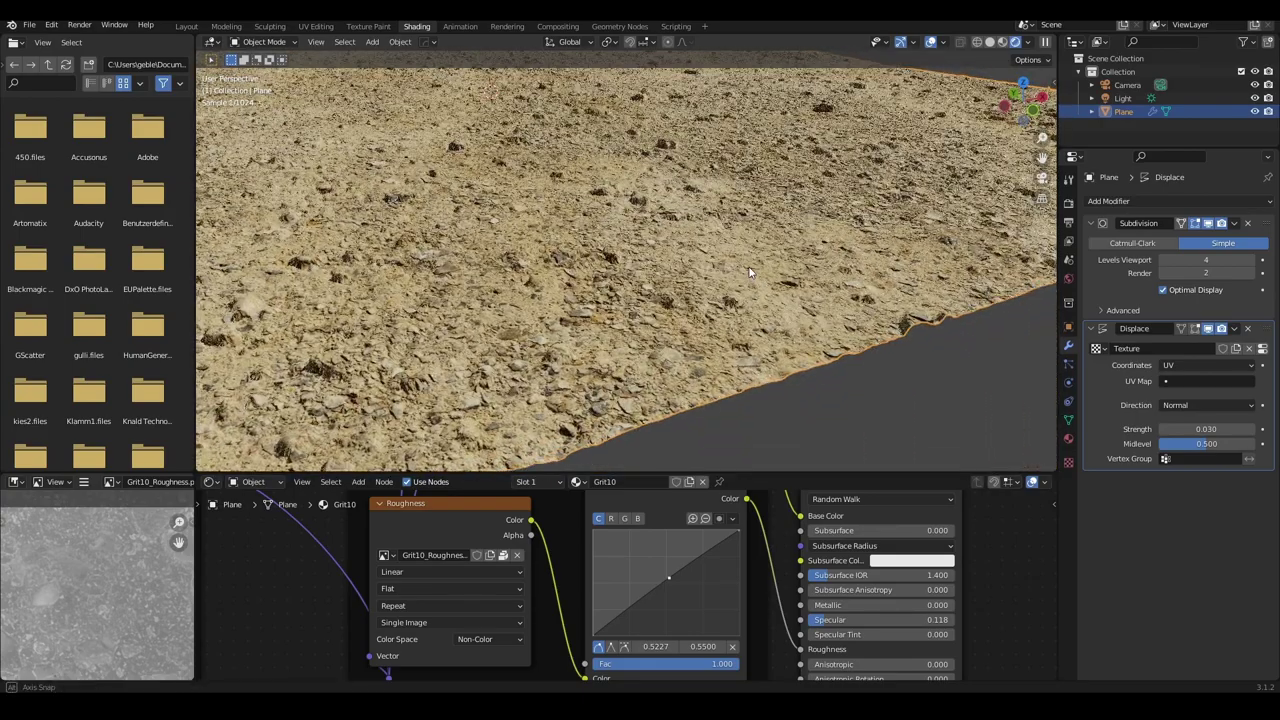
middle_drag(757, 292, 846, 233)
scroll(846, 230, up, 2)
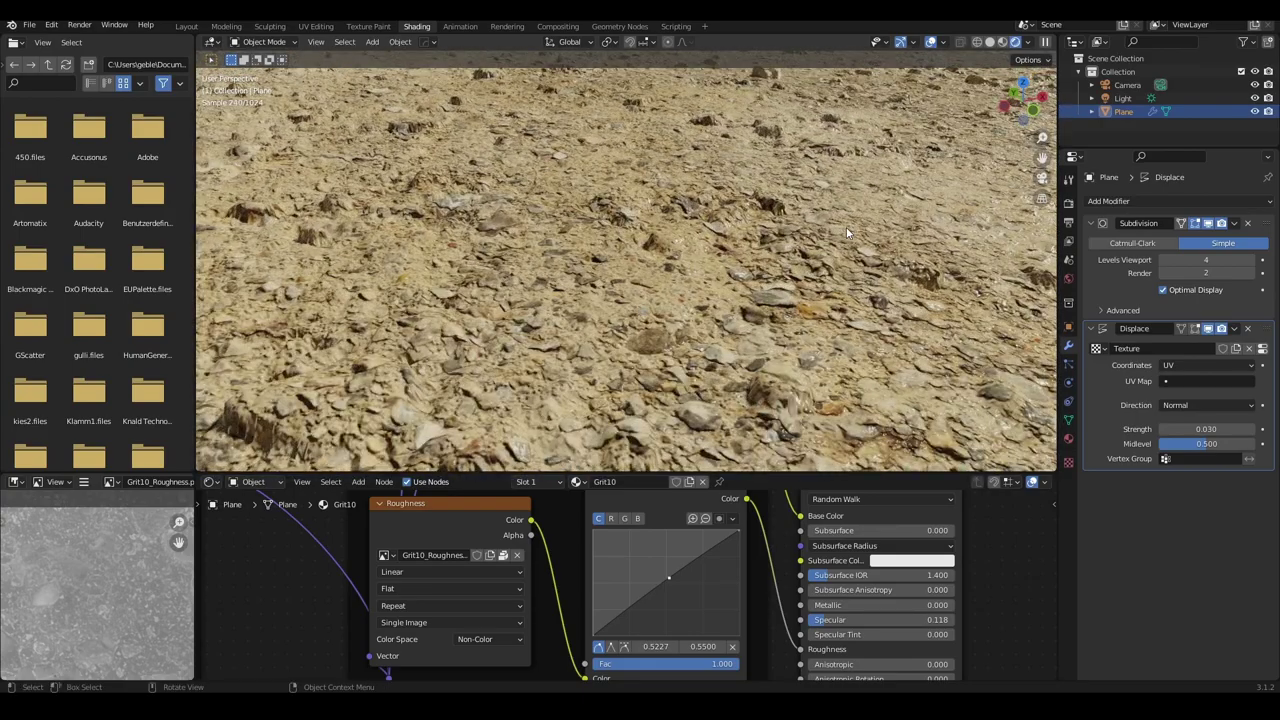
scroll(846, 227, up, 2)
scroll(658, 596, down, 3)
scroll(658, 590, down, 2)
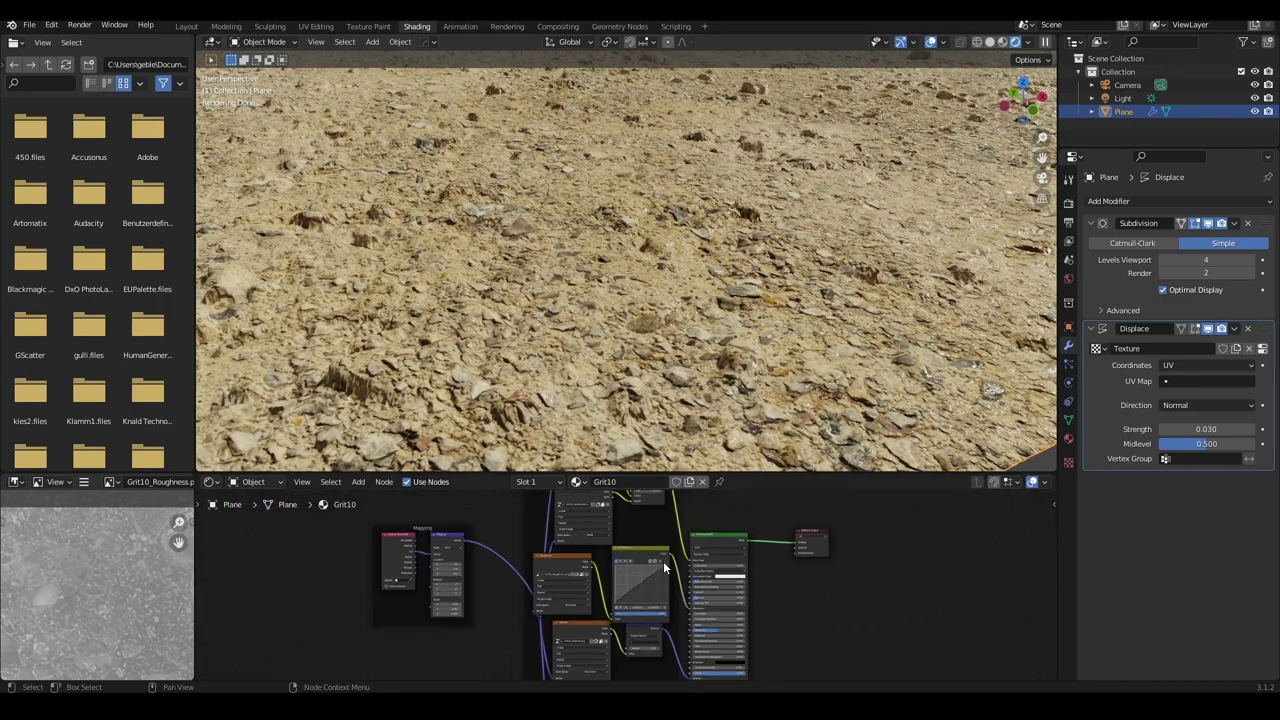
mouse_move(690, 347)
middle_down()
mouse_move(723, 363)
mouse_move(756, 248)
mouse_move(745, 353)
mouse_move(745, 250)
middle_up()
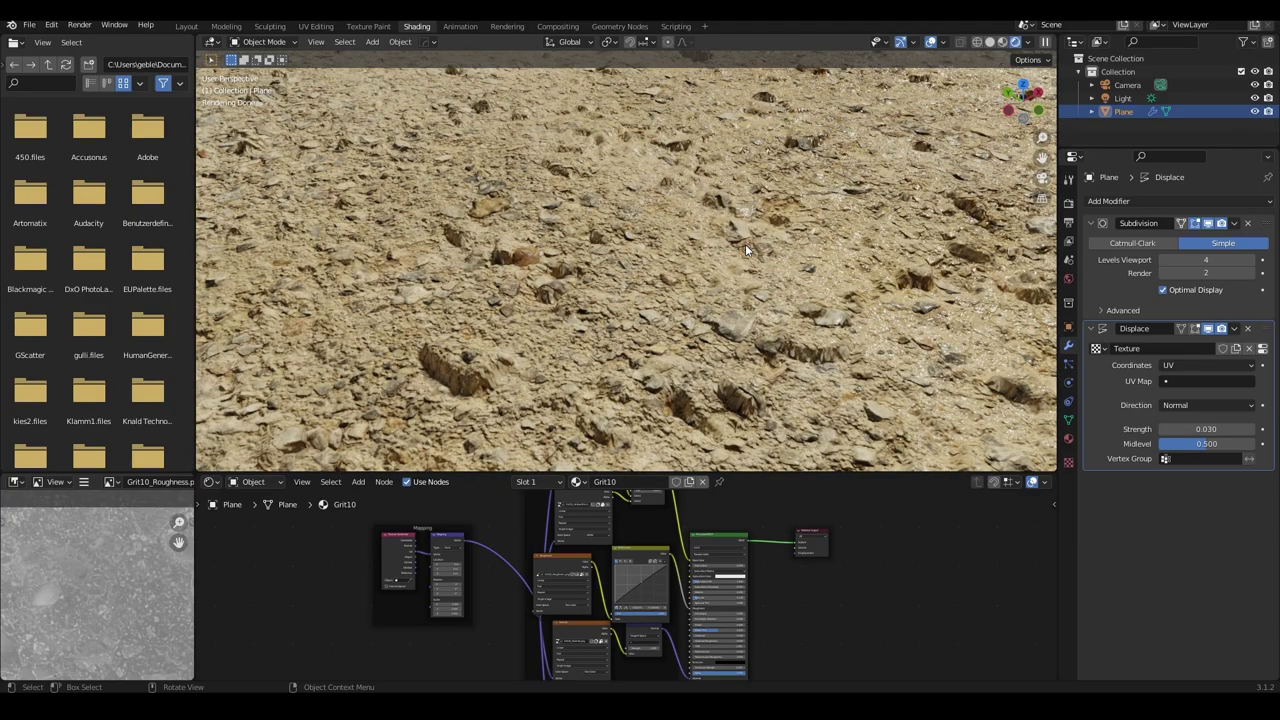
scroll(745, 249, down, 3)
scroll(753, 298, down, 2)
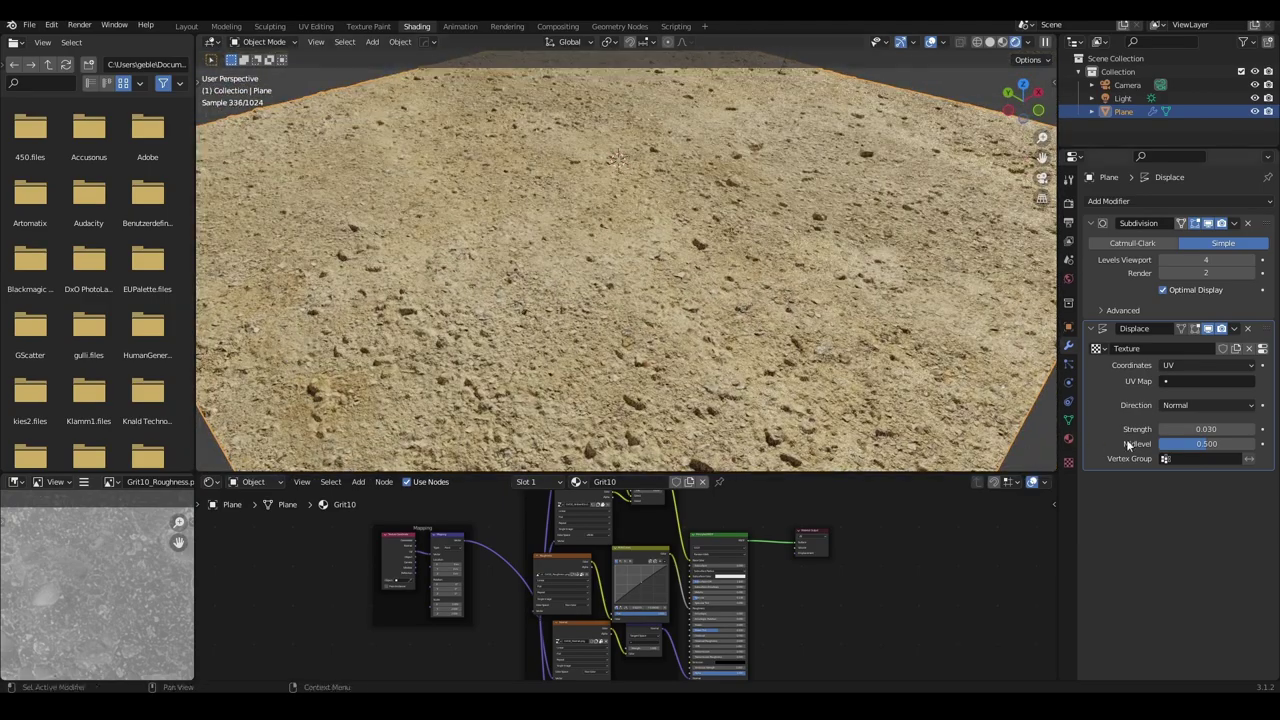
scroll(365, 605, up, 1)
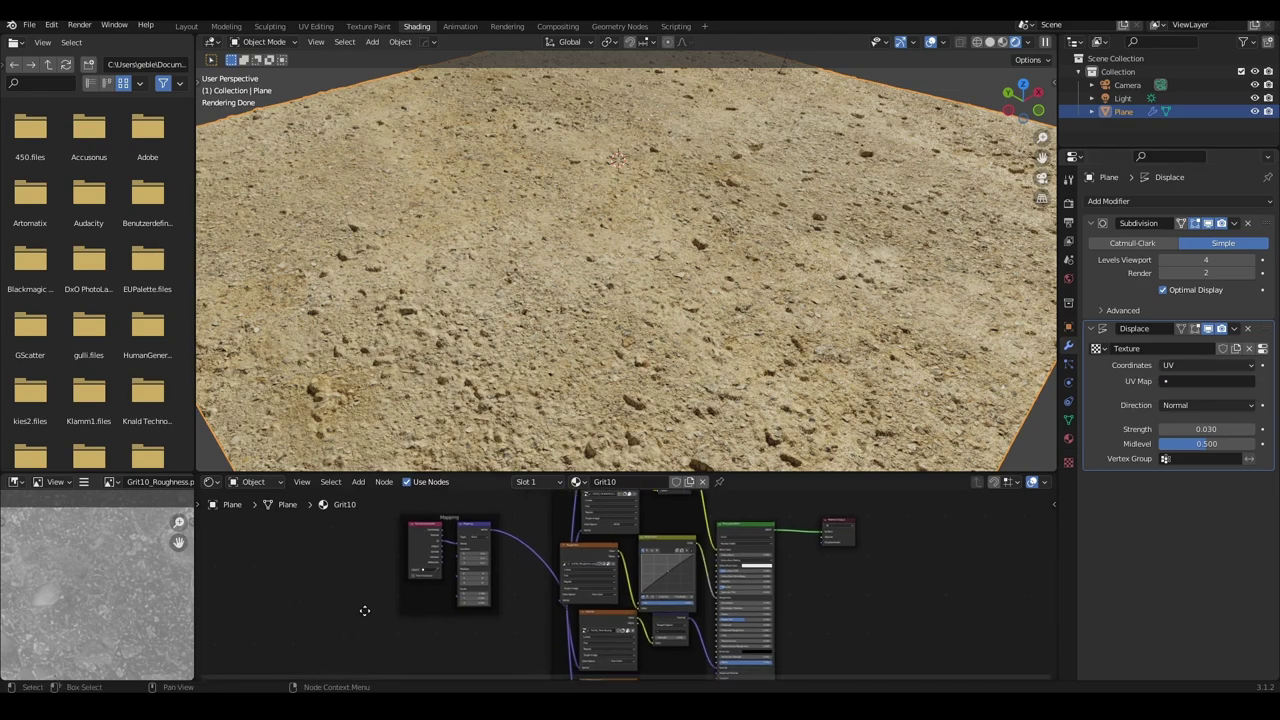
scroll(370, 600, up, 2)
Step: Set the Mapping node Scale to 1 on all axes and orbit close over the ground
scroll(386, 594, up, 2)
scroll(386, 594, up, 2)
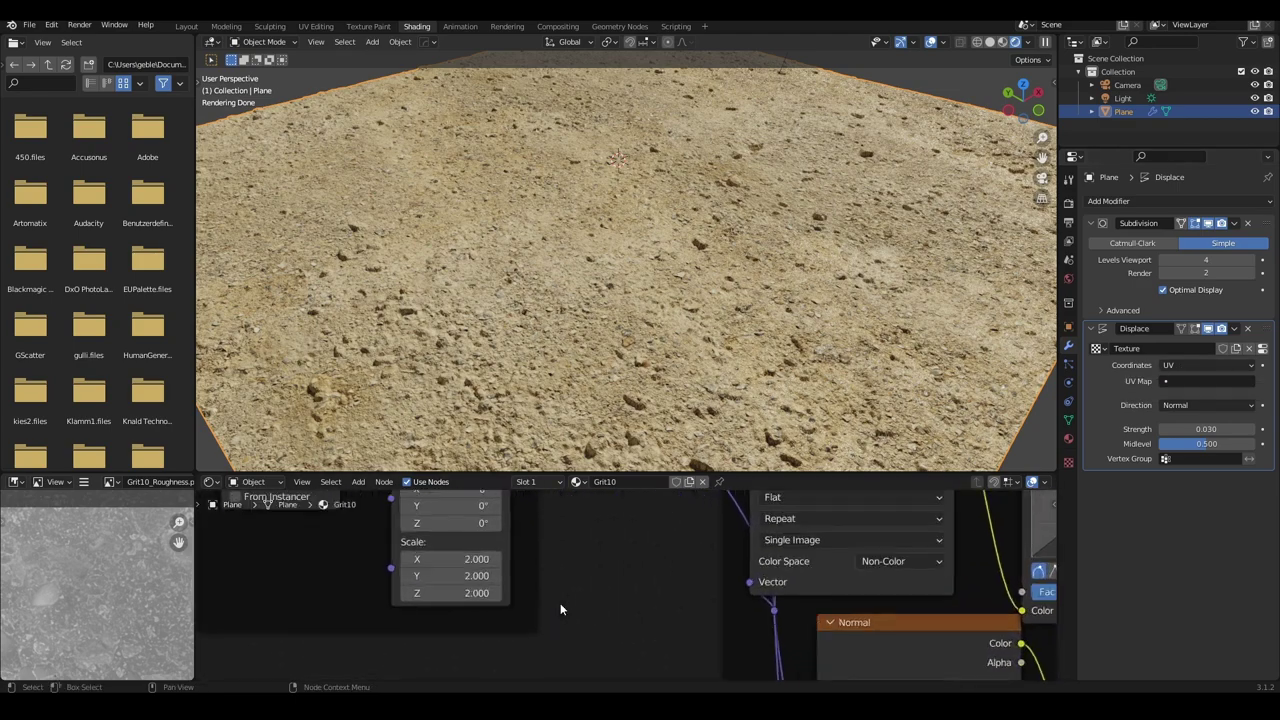
click(445, 558)
text(1)
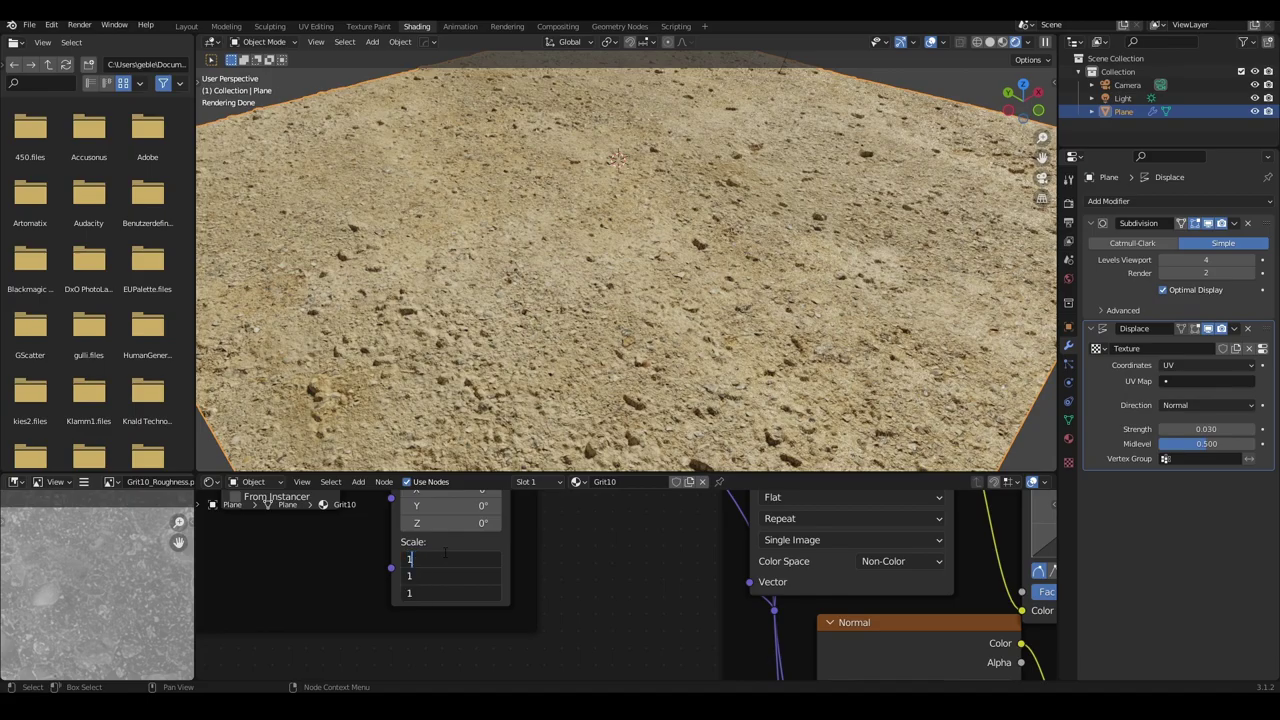
key(Return)
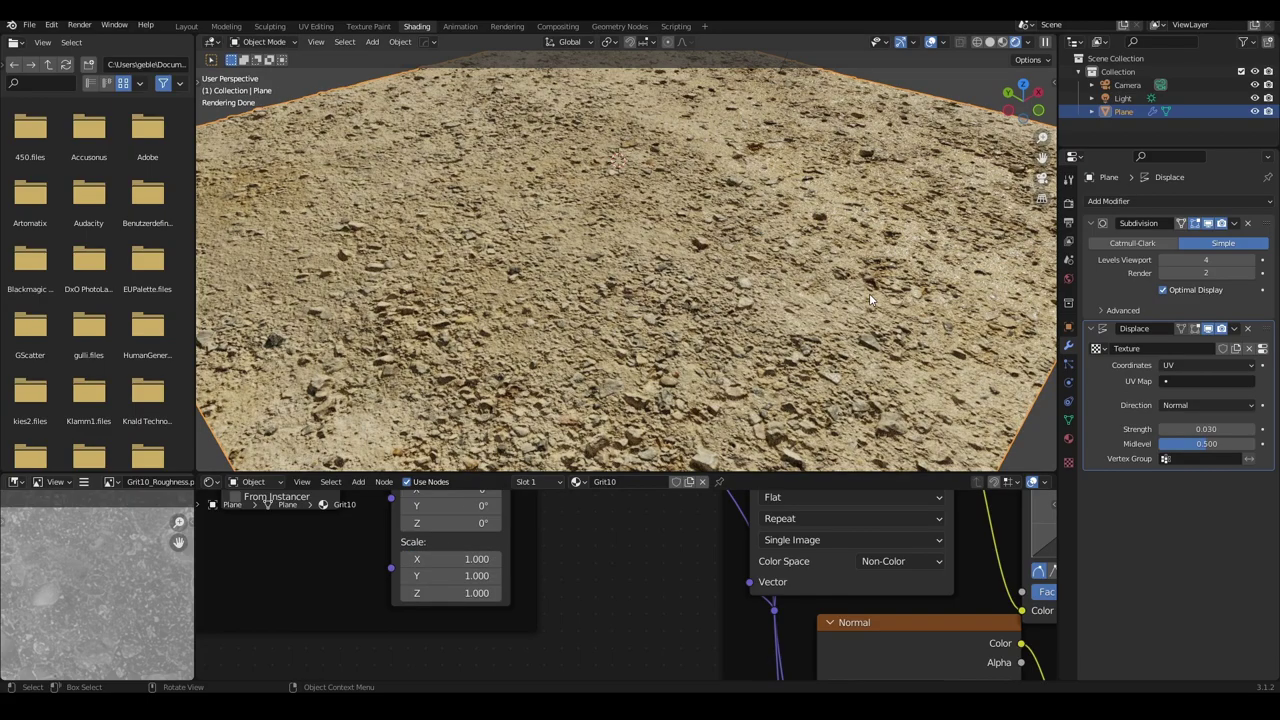
scroll(781, 307, up, 2)
scroll(785, 310, up, 2)
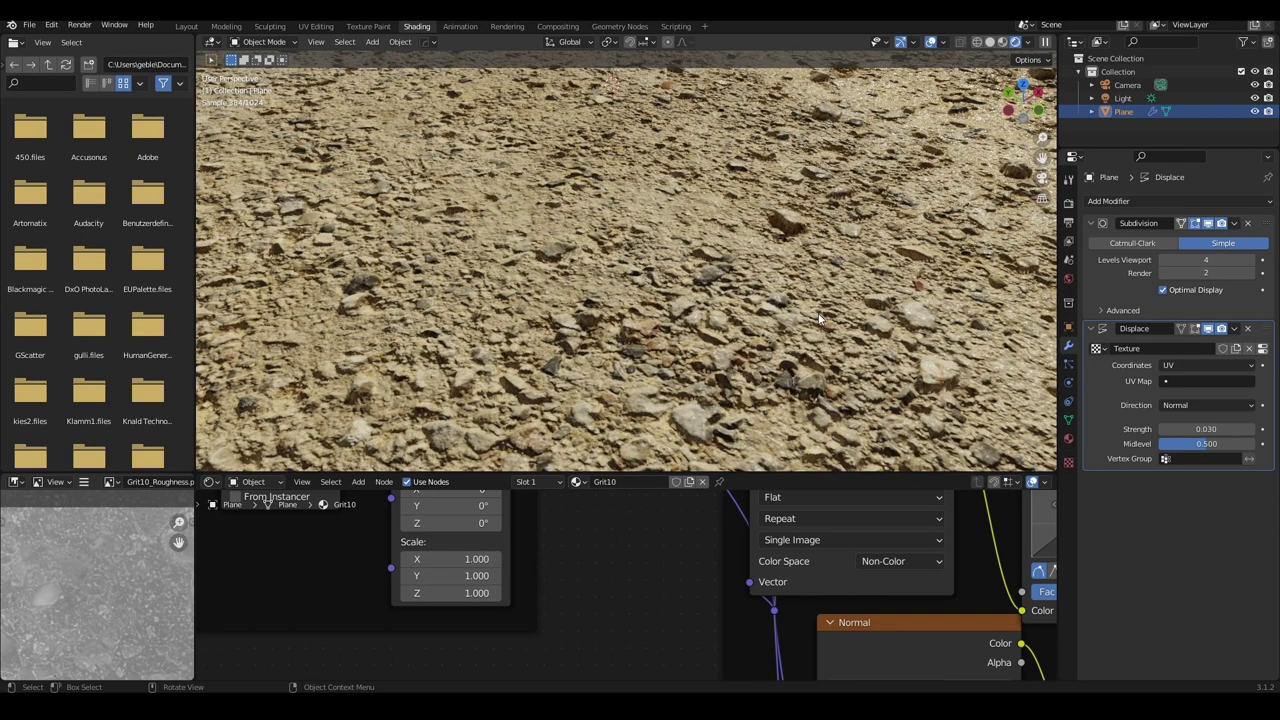
mouse_move(788, 311)
middle_down()
mouse_move(735, 314)
mouse_move(779, 351)
middle_up()
scroll(752, 312, down, 2)
scroll(779, 351, up, 3)
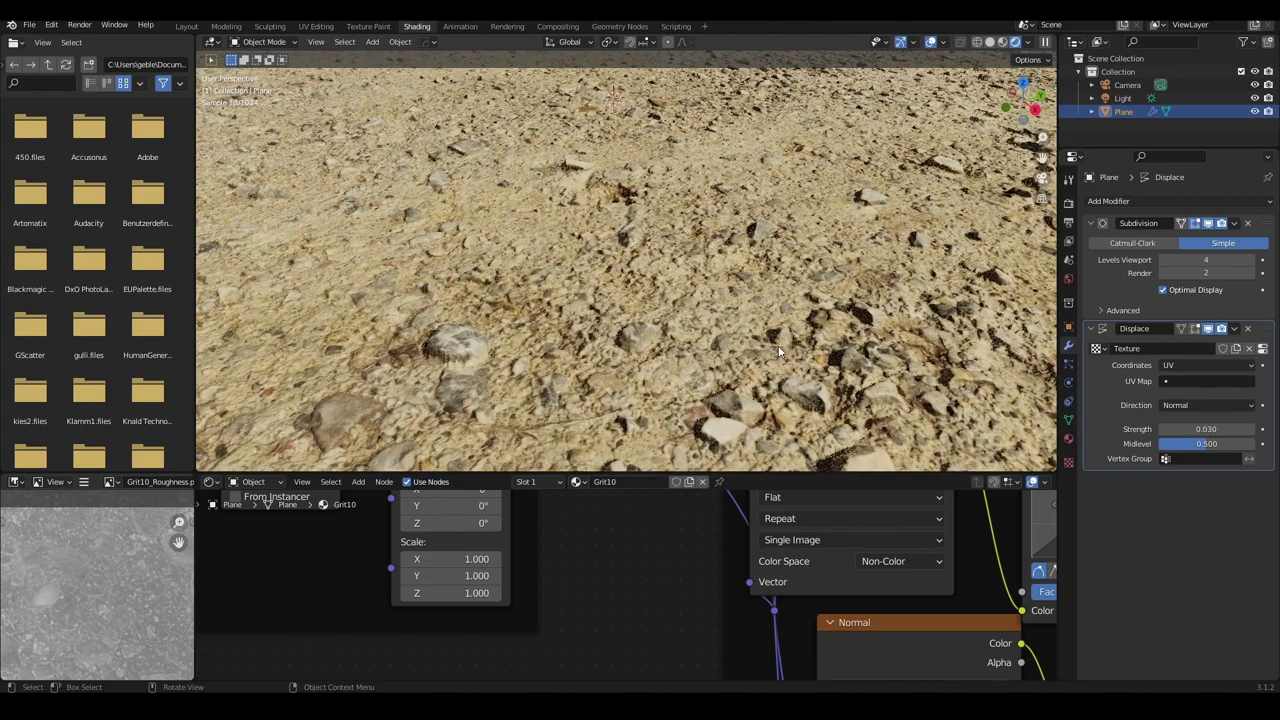
Step: Turn on scene Statistics in the Viewport Overlays
click(1030, 43)
click(944, 44)
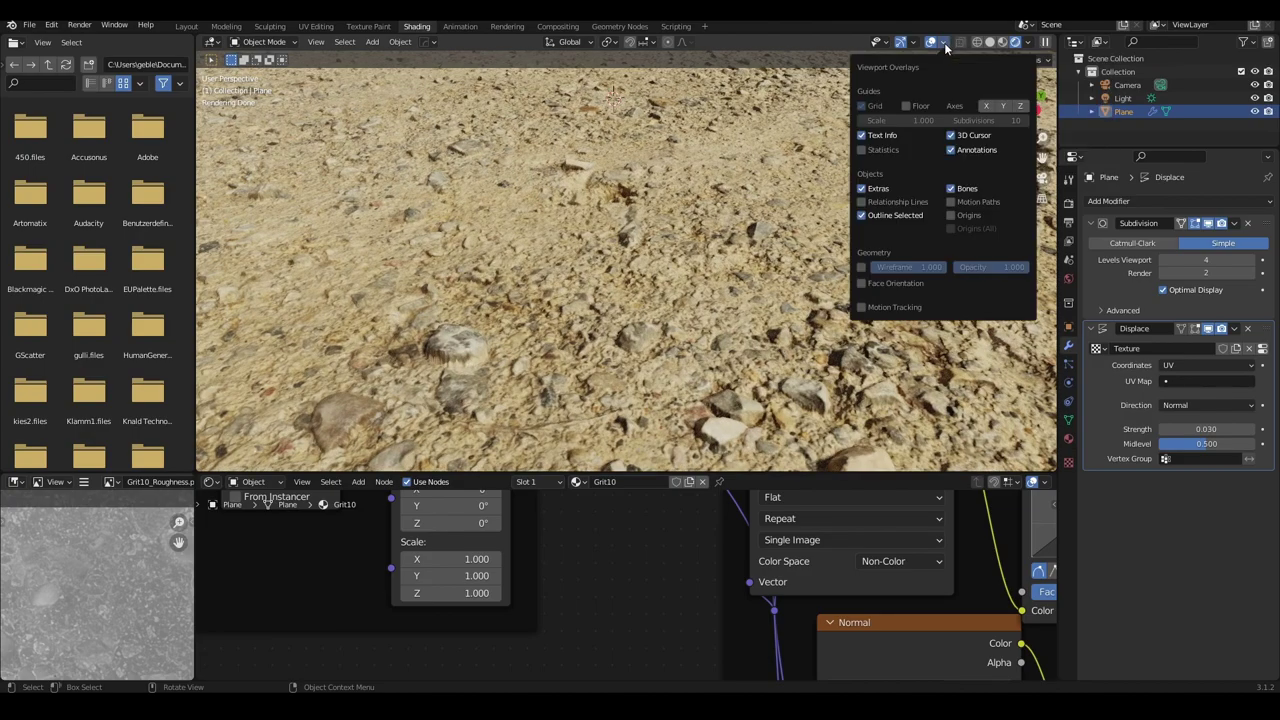
click(861, 150)
scroll(615, 225, down, 5)
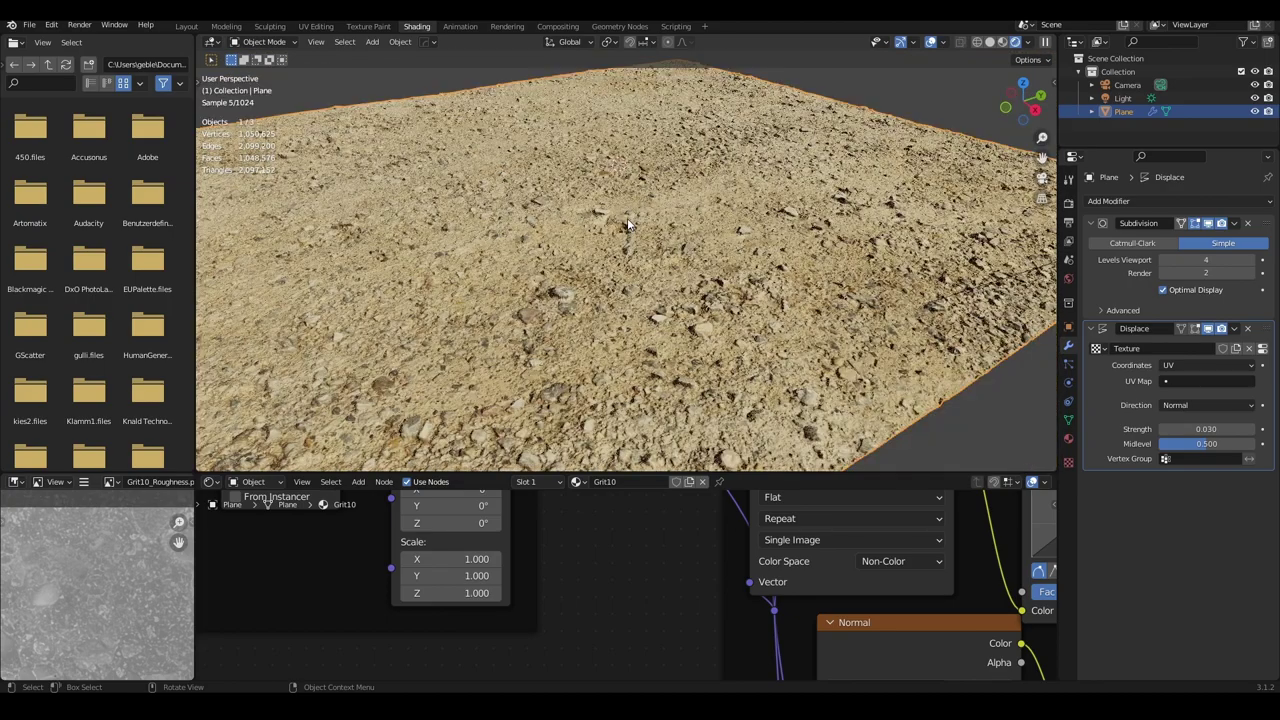
scroll(671, 244, up, 2)
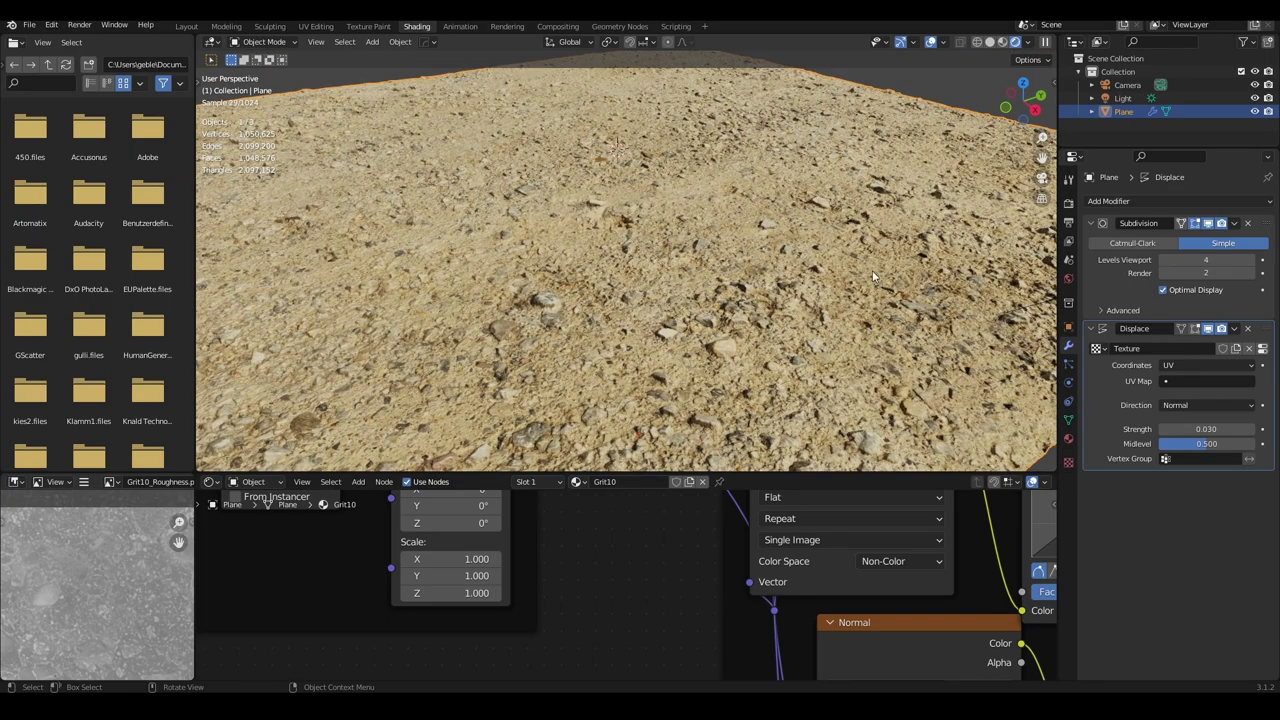
Step: Set Subdivision levels to viewport 3 and render 4, then show the render settings
click(1164, 262)
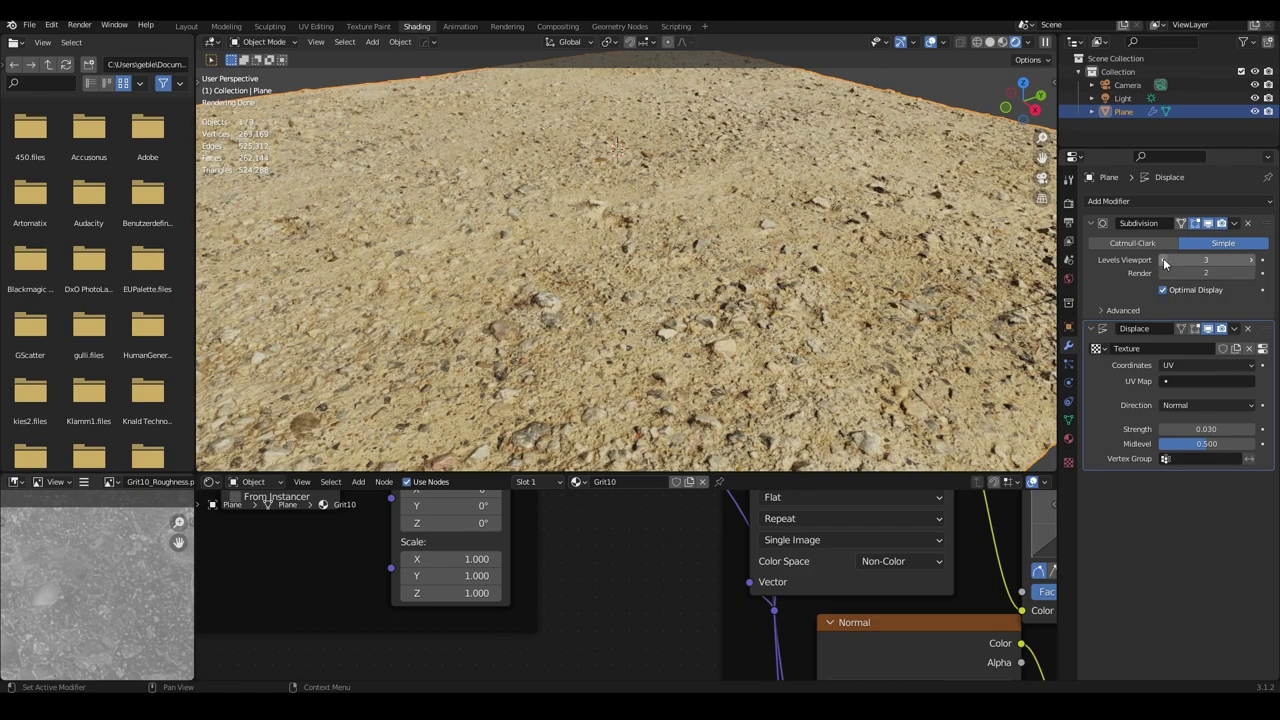
click(1250, 273)
click(1250, 273)
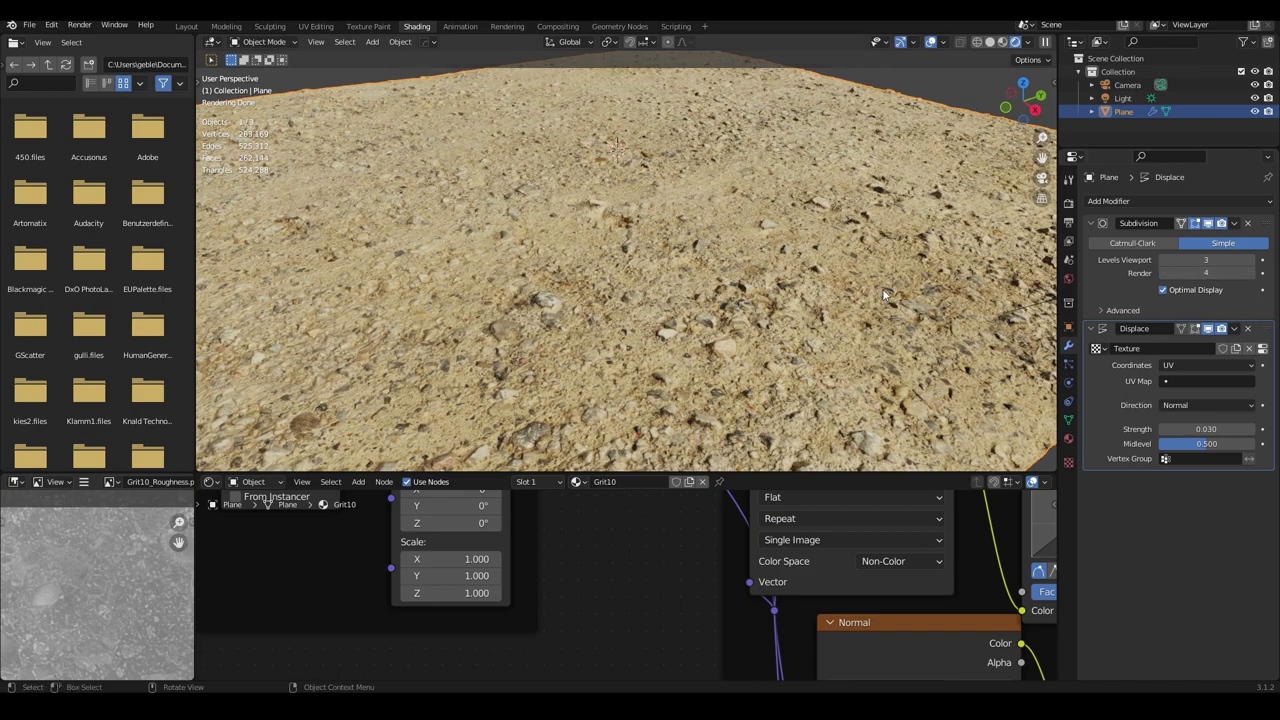
middle_drag(900, 277, 891, 288)
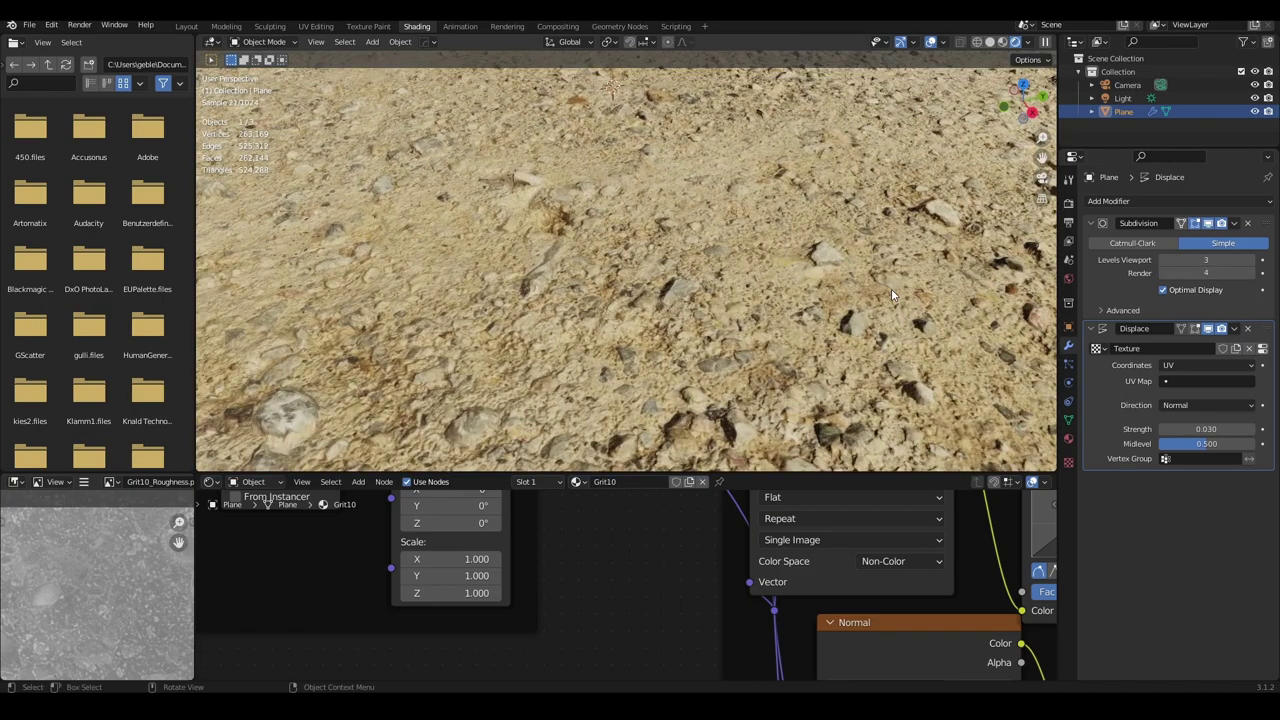
click(1068, 203)
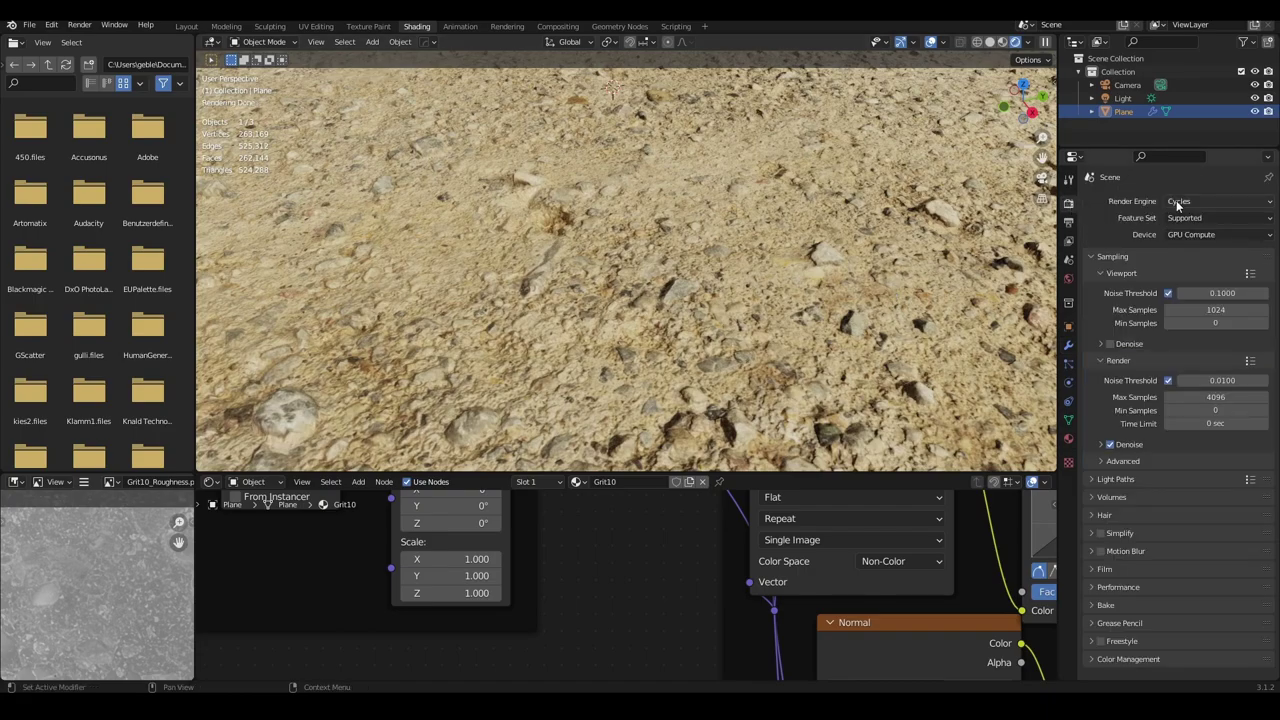
click(1016, 41)
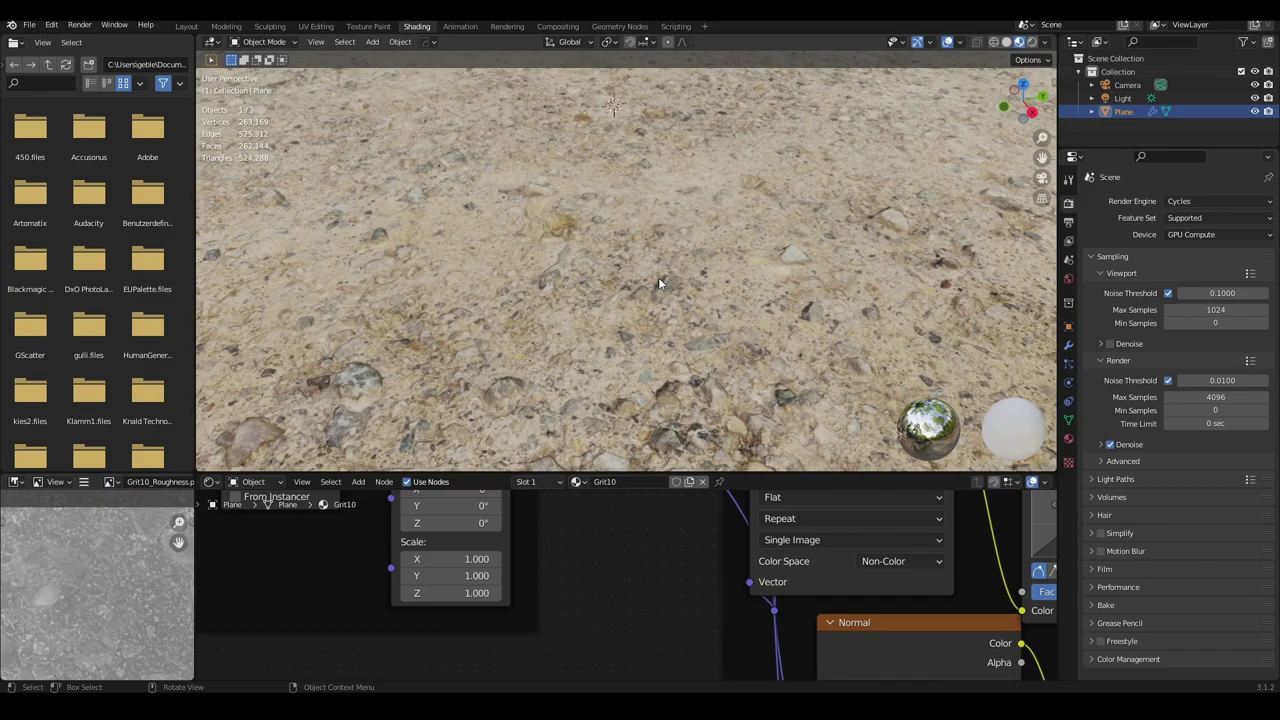
middle_drag(658, 284, 853, 290)
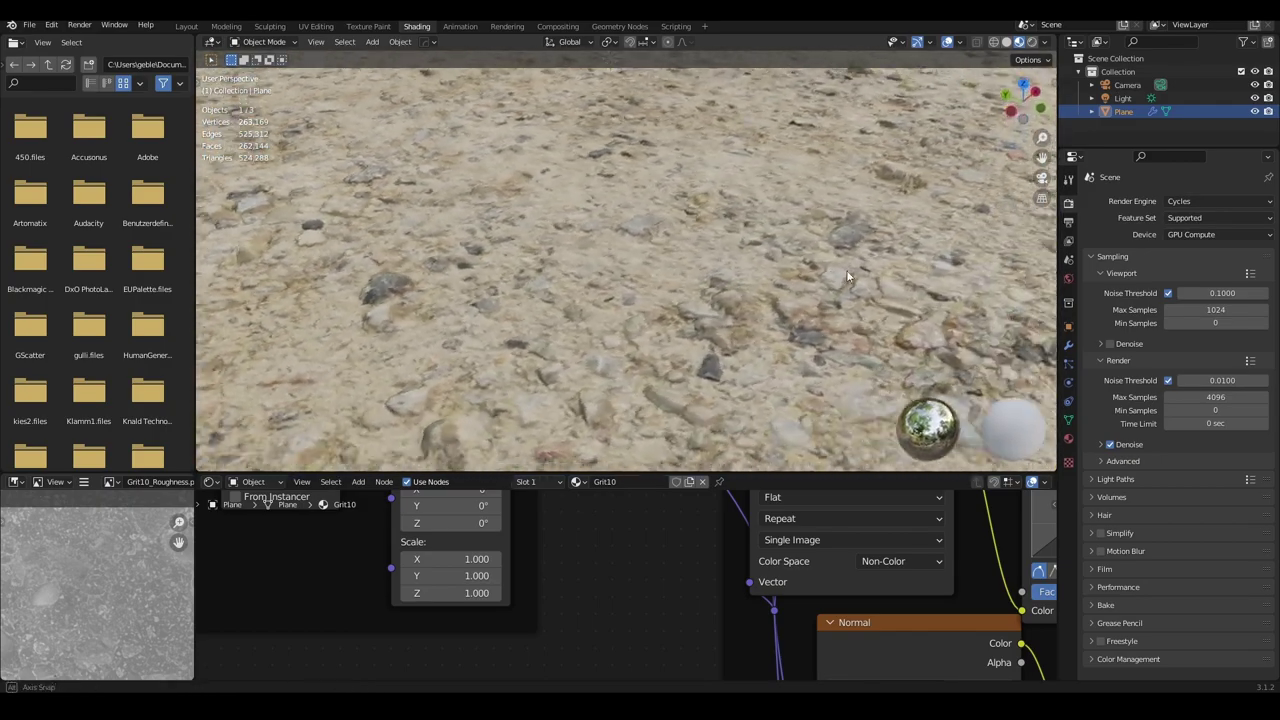
mouse_move(853, 284)
middle_down()
mouse_move(771, 240)
mouse_move(717, 248)
mouse_move(809, 279)
mouse_move(813, 362)
middle_up()
scroll(720, 254, down, 5)
scroll(727, 262, up, 5)
scroll(662, 556, down, 3)
scroll(629, 580, down, 2)
mouse_move(629, 580)
middle_down()
mouse_move(554, 529)
mouse_move(445, 523)
middle_up()
scroll(503, 558, up, 3)
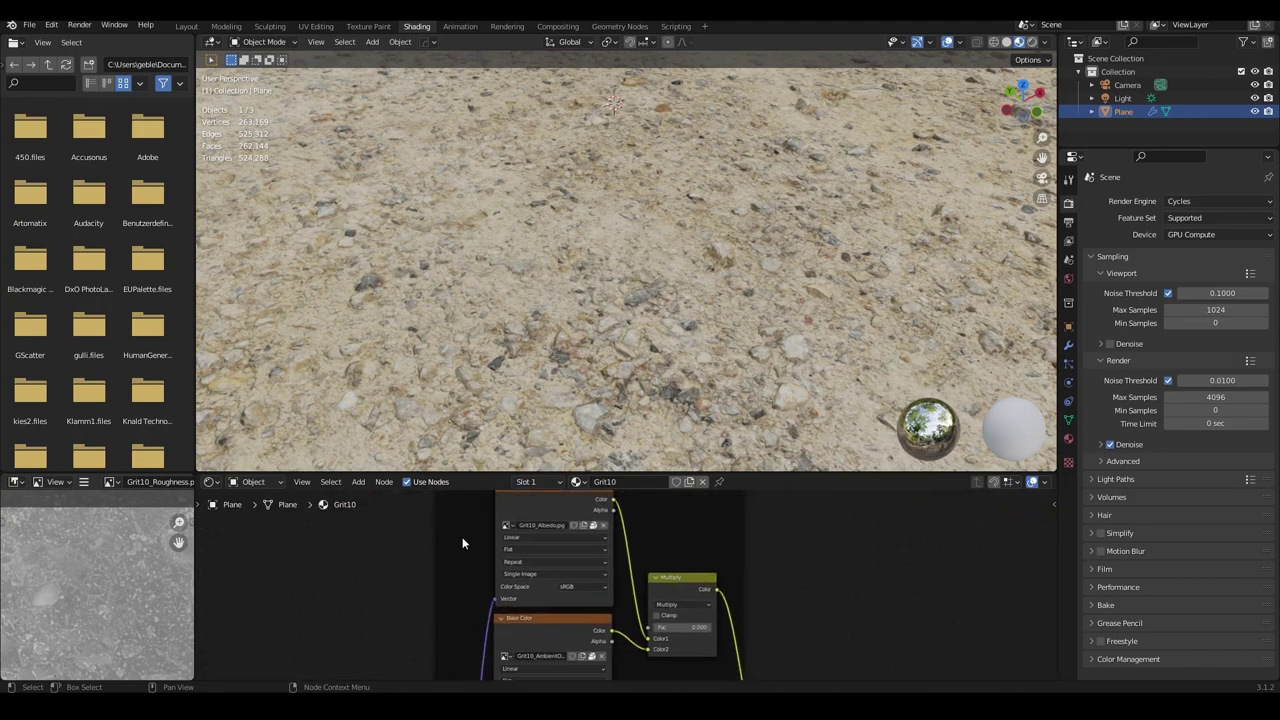
mouse_move(703, 637)
mouse_down()
mouse_move(760, 637)
mouse_move(655, 627)
mouse_up()
middle_drag(640, 245, 702, 267)
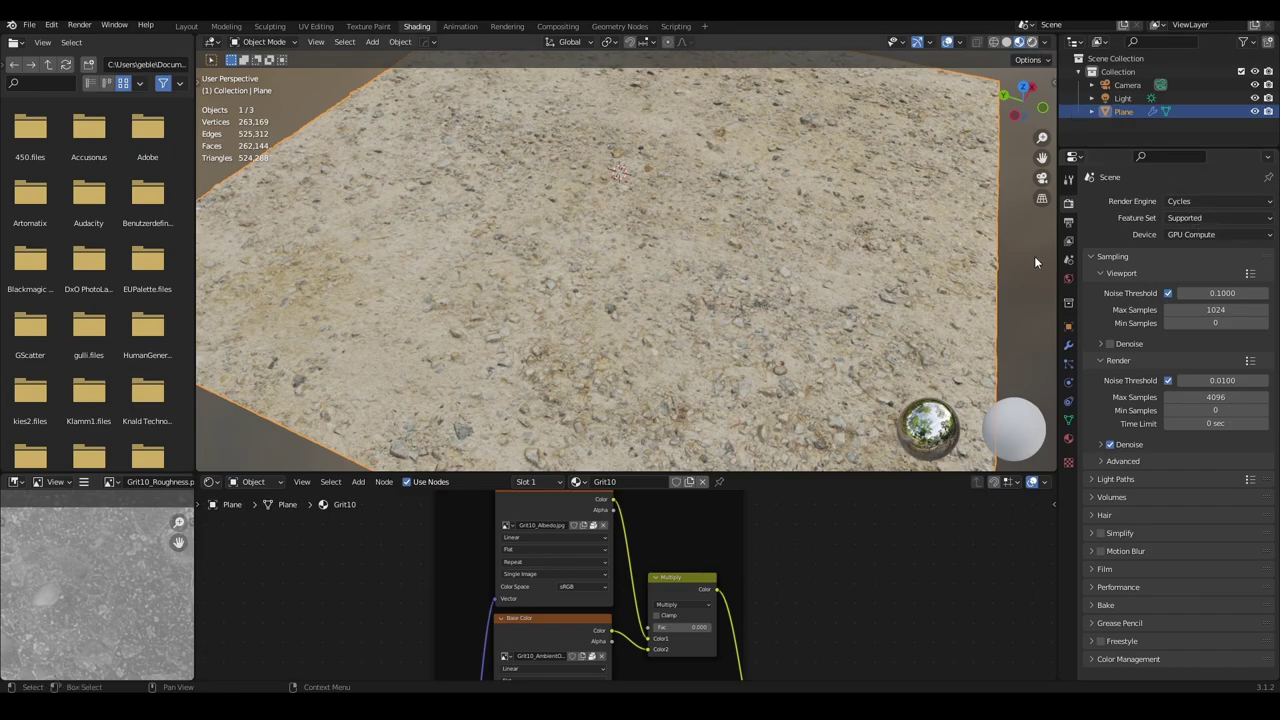
Step: Return to the rendered view and delete the Displace modifier
key(z)
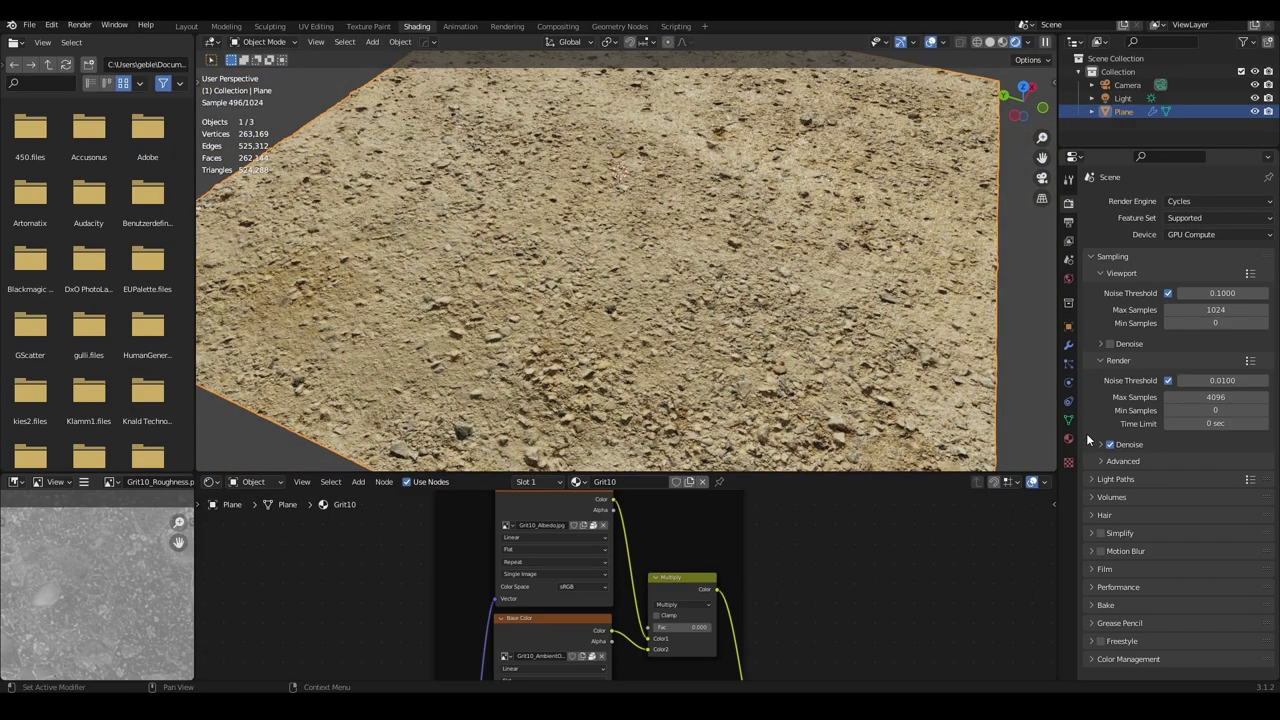
click(1068, 345)
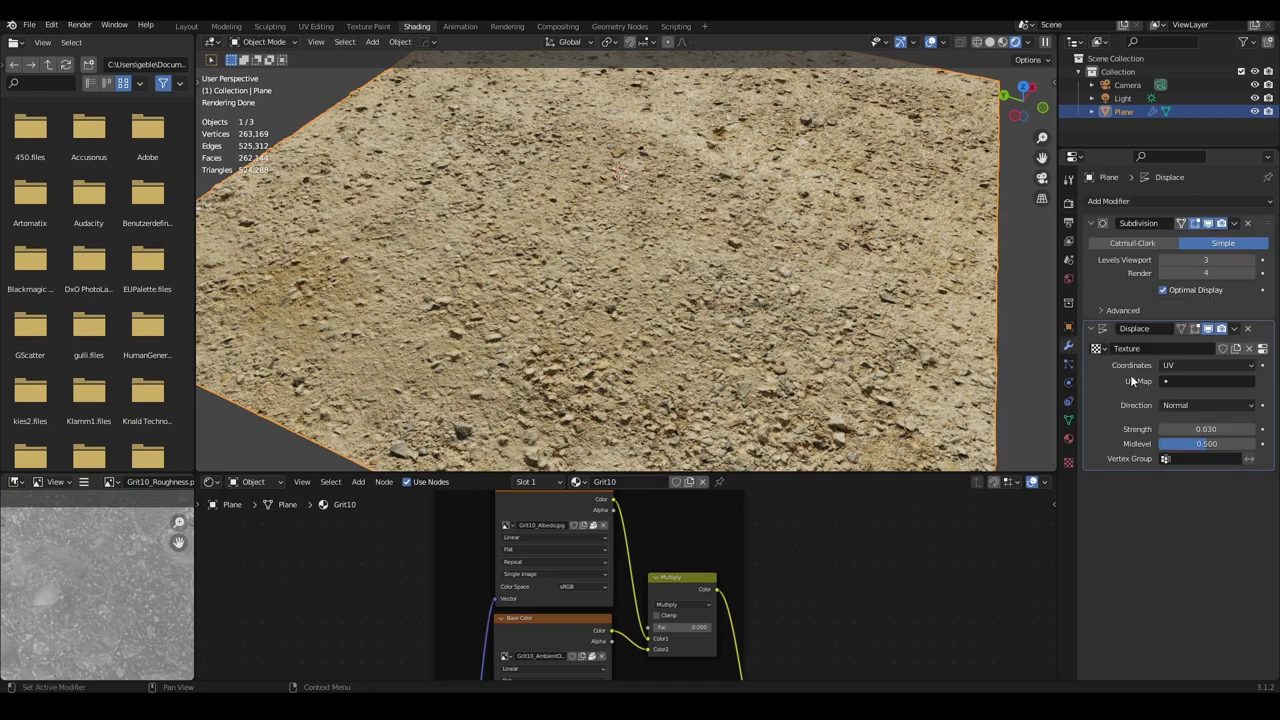
click(1247, 328)
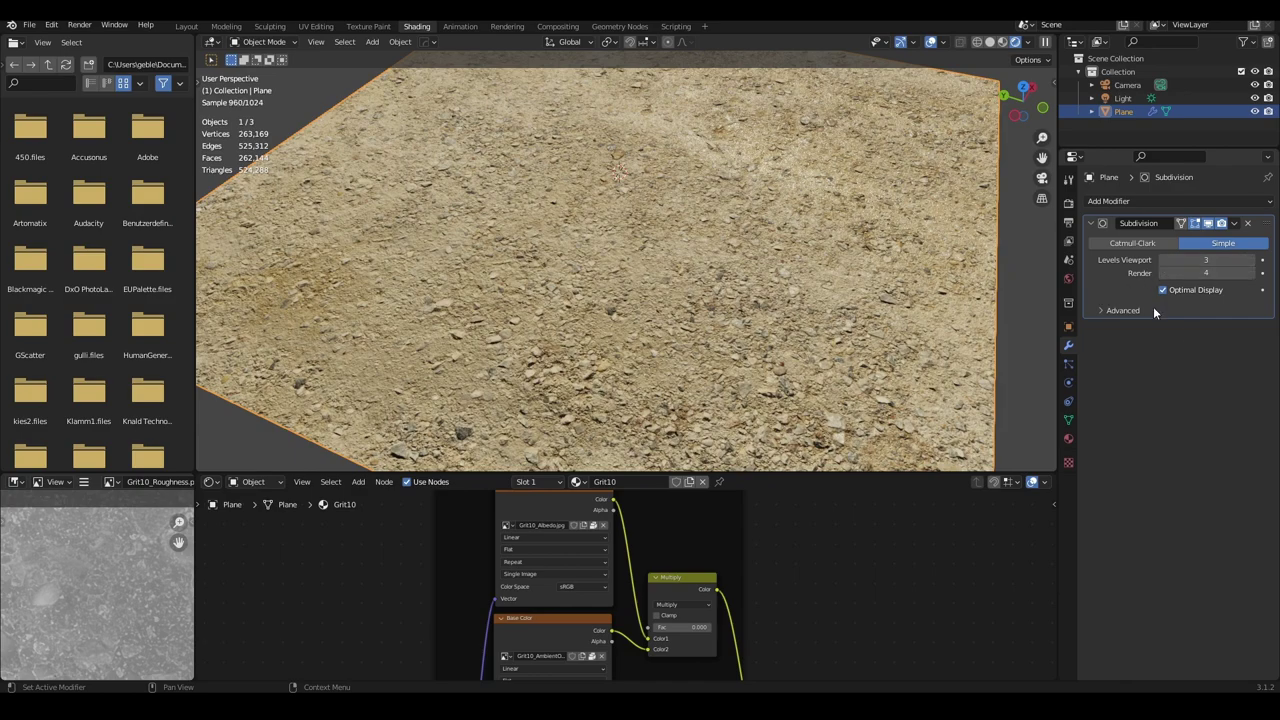
Step: Try the Experimental Cycles feature set, revert to Supported, and show the modifiers again
click(1068, 203)
click(1211, 218)
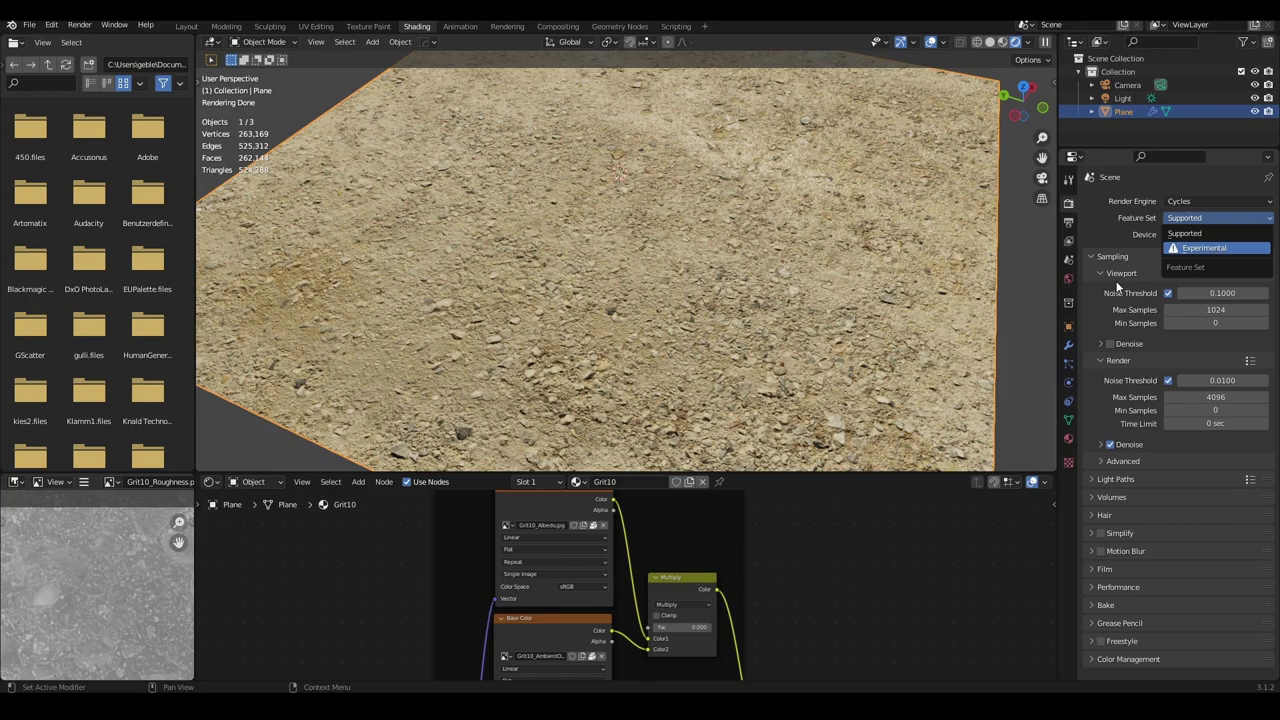
click(1204, 247)
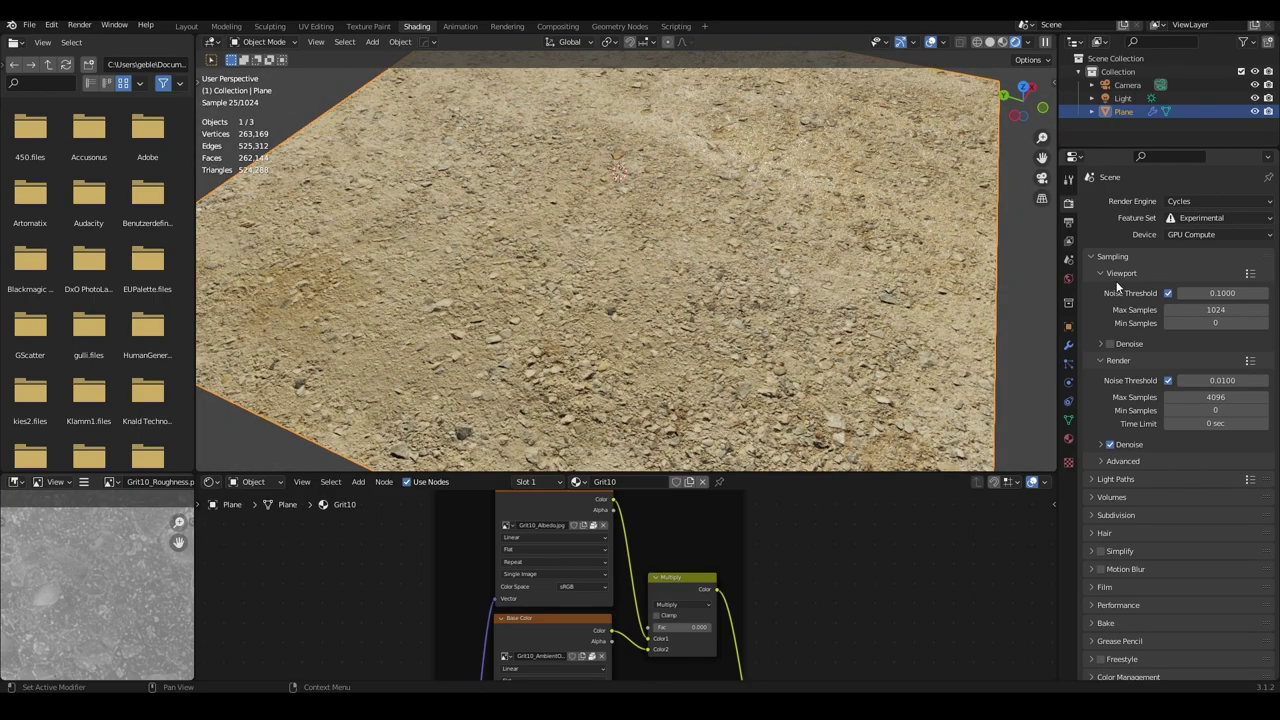
click(1240, 220)
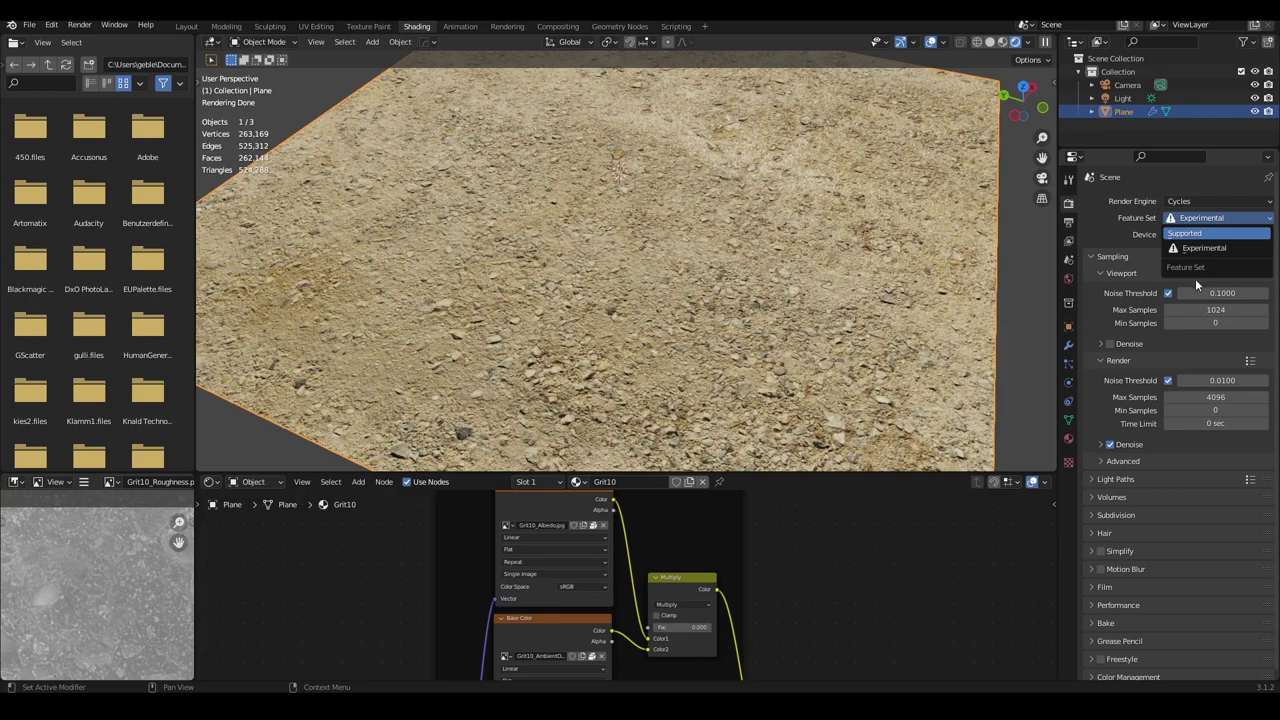
key(Return)
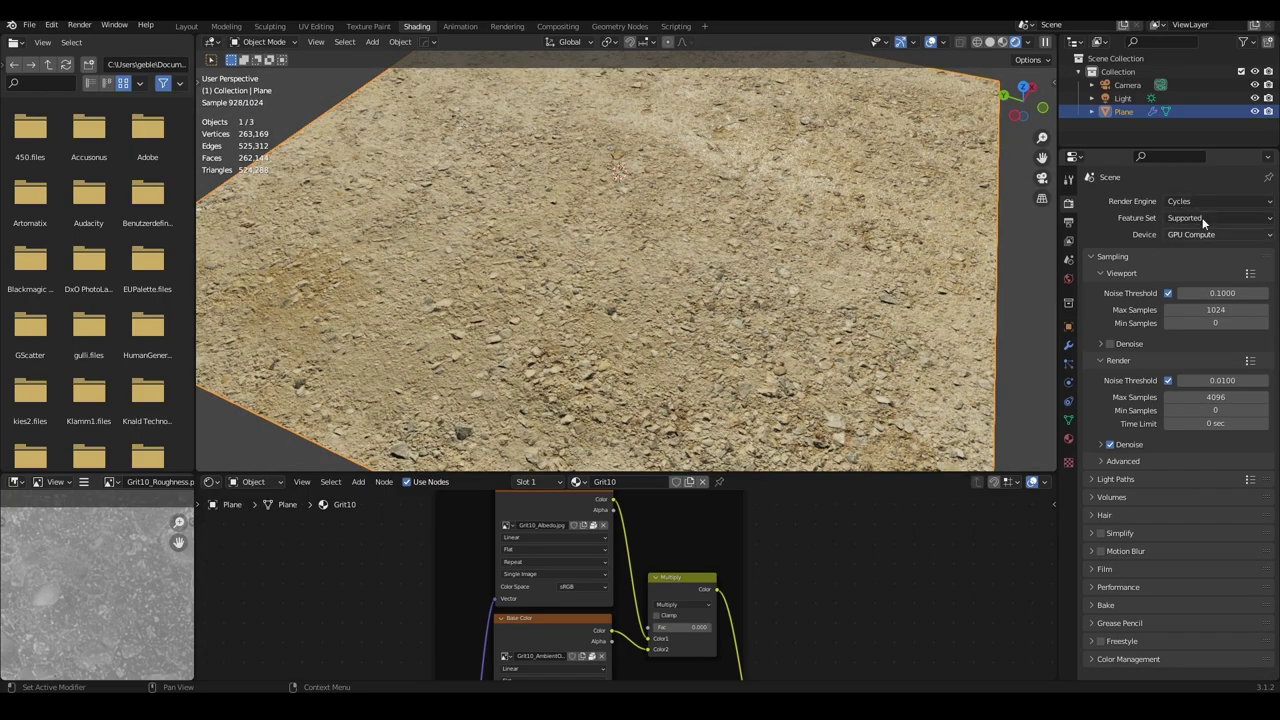
scroll(672, 558, down, 2)
scroll(672, 558, down, 1)
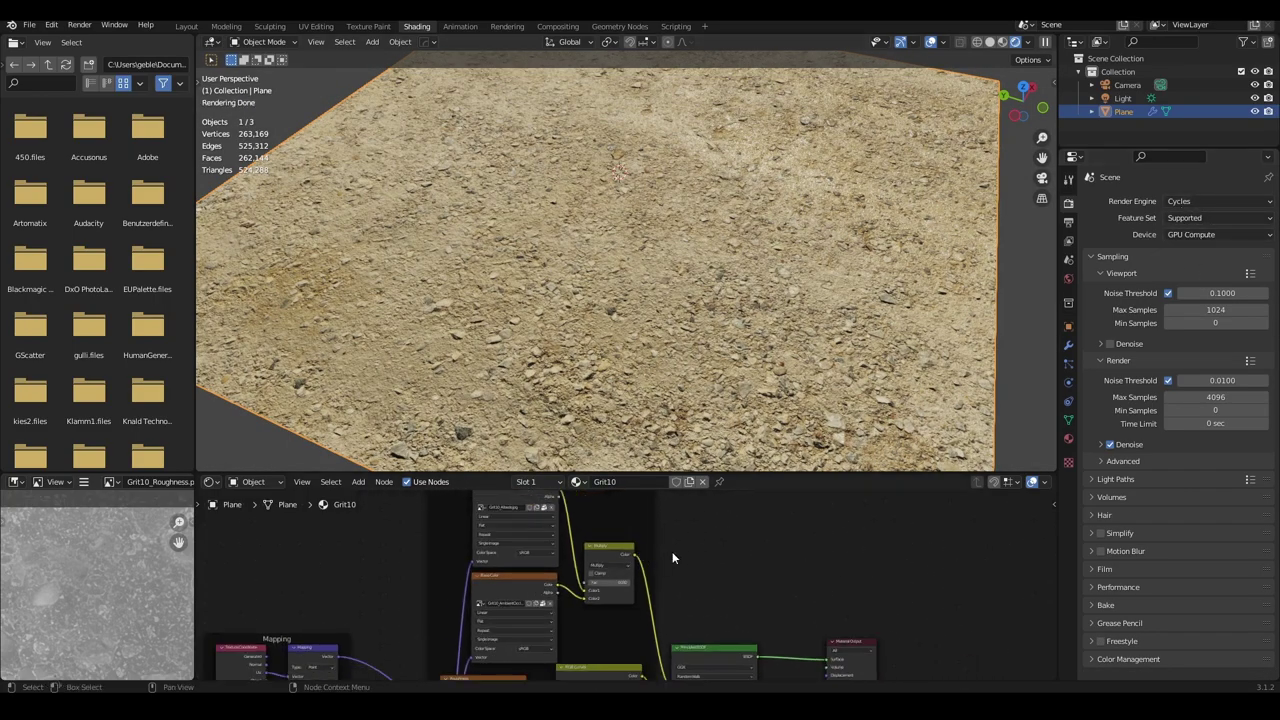
click(1068, 344)
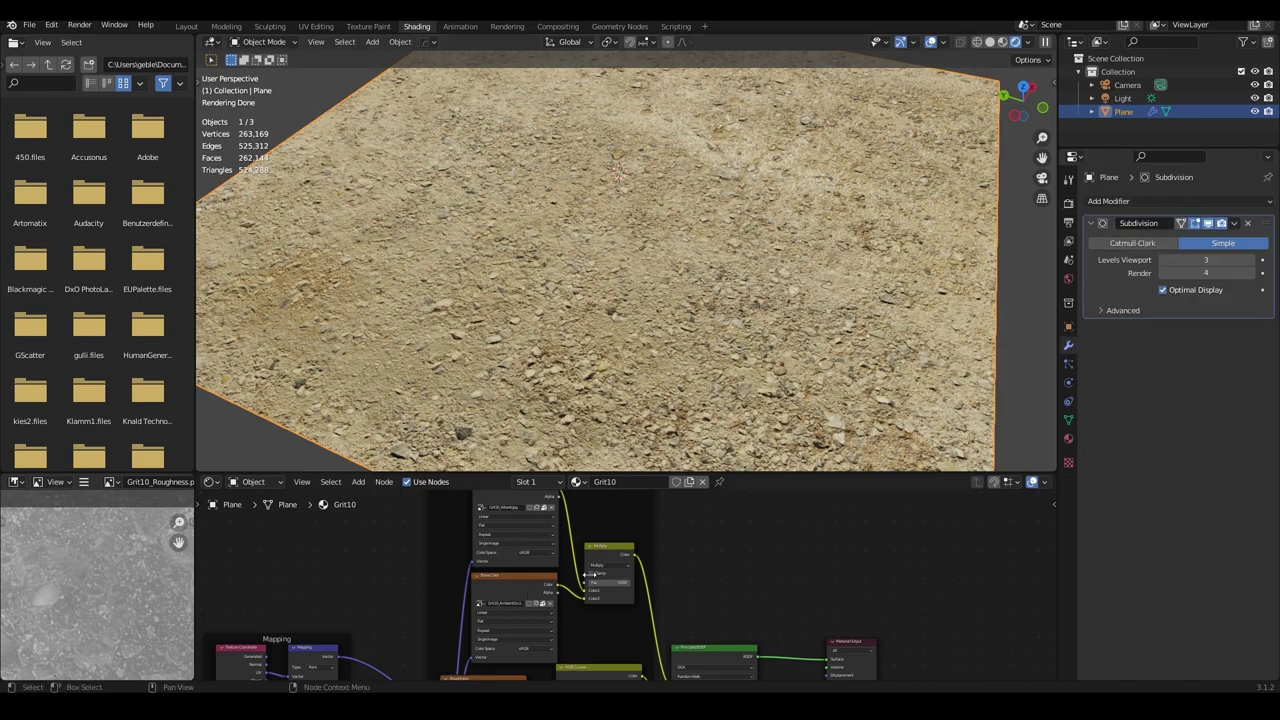
Step: Enlarge the node editor and collapse the RGB Curves node out of the way
scroll(596, 572, up, 2)
scroll(596, 572, up, 2)
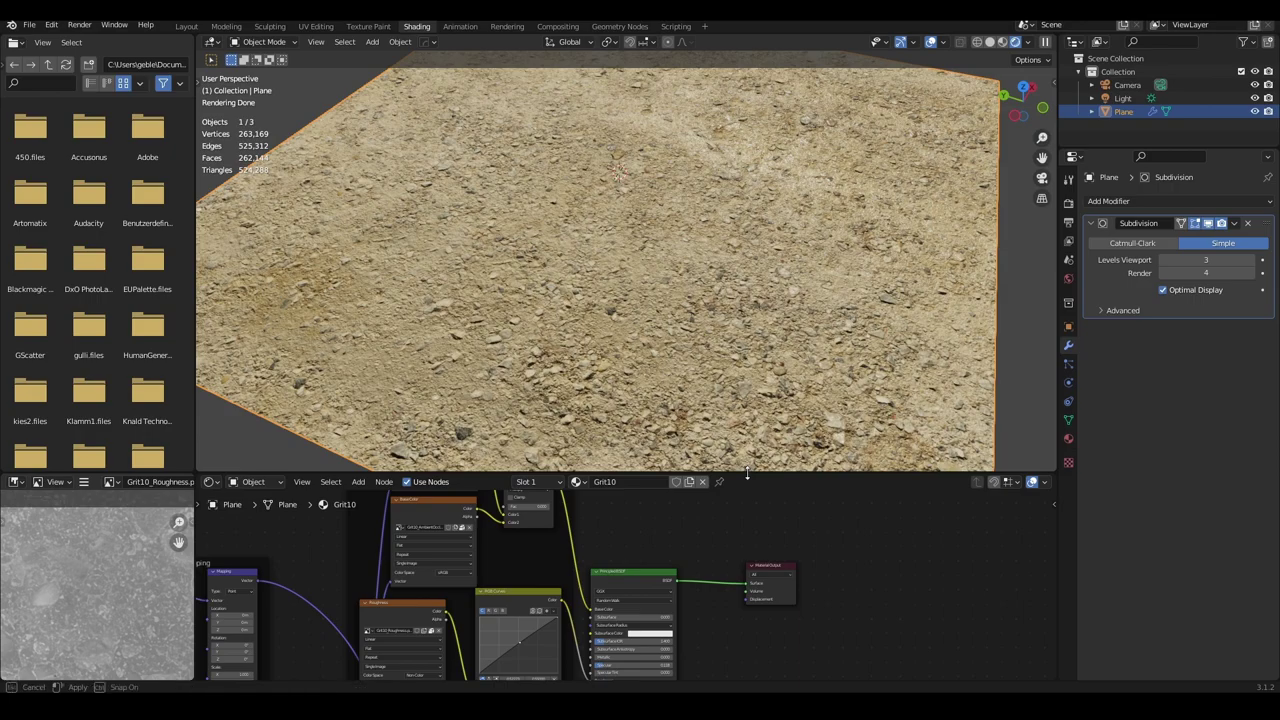
drag(722, 474, 722, 250)
middle_drag(660, 480, 643, 413)
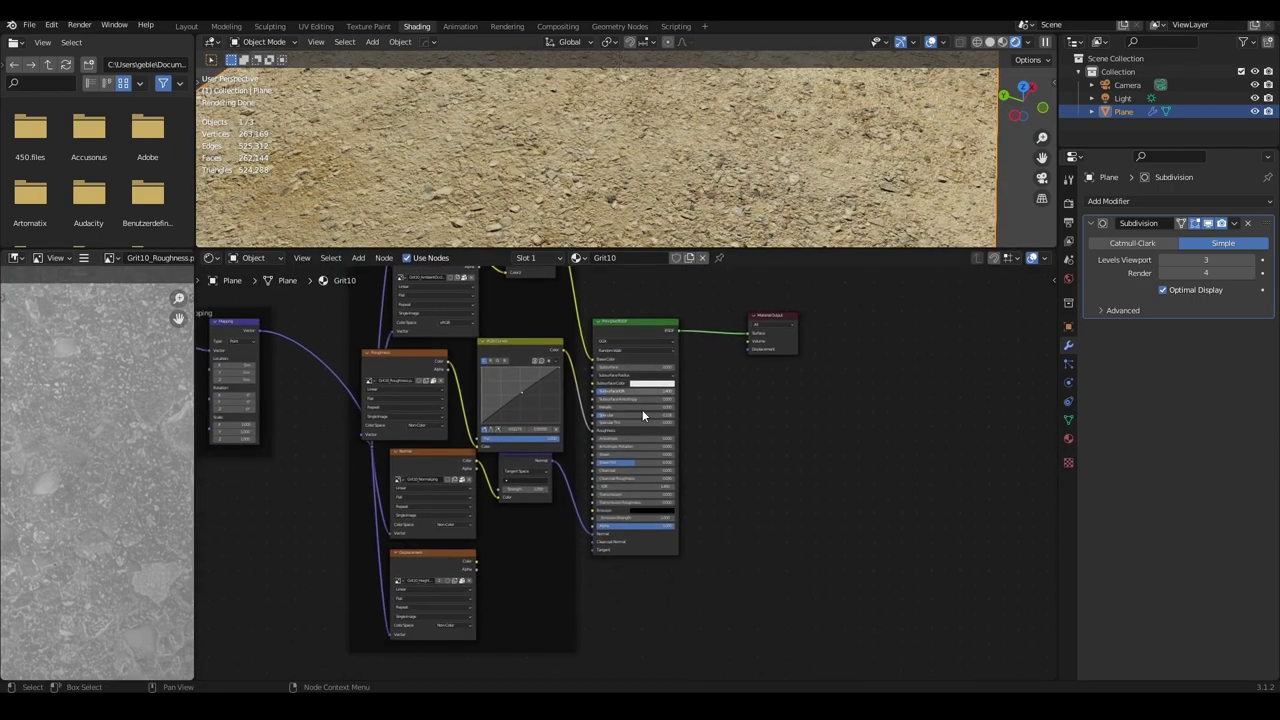
click(484, 342)
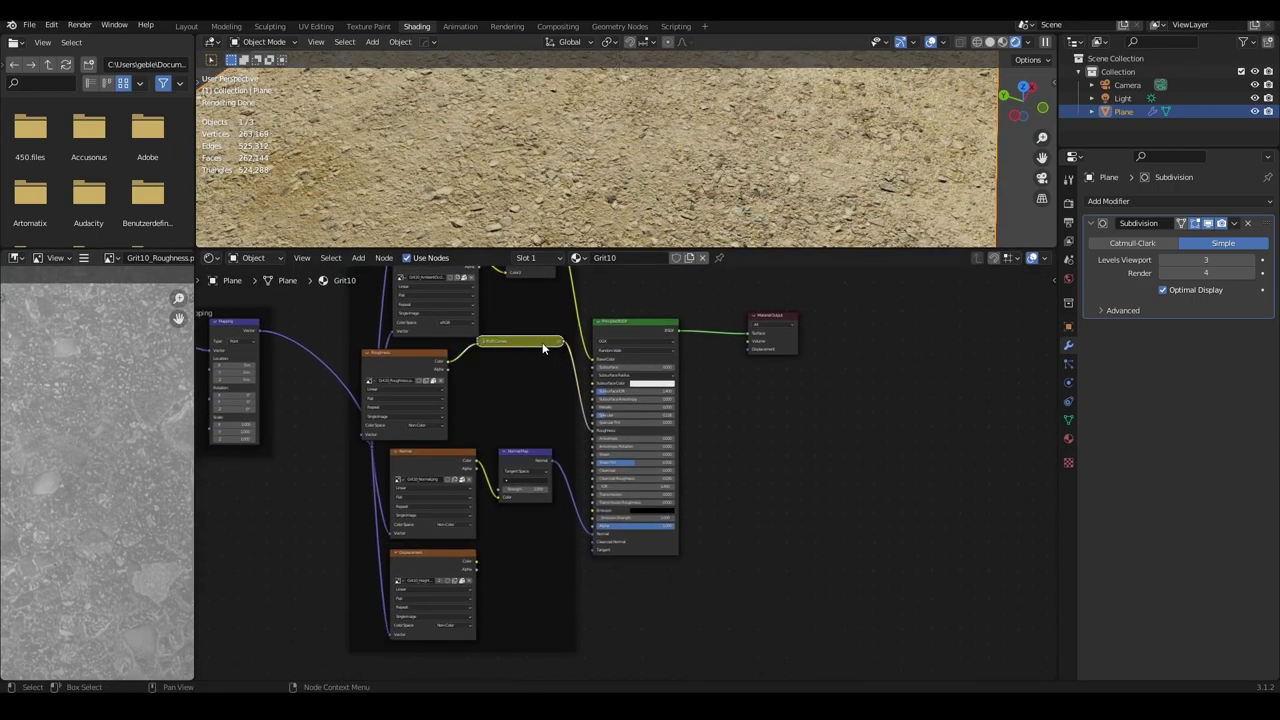
drag(543, 347, 548, 383)
Step: Add a Vector > Displacement node beside the Grit10 height texture
click(418, 554)
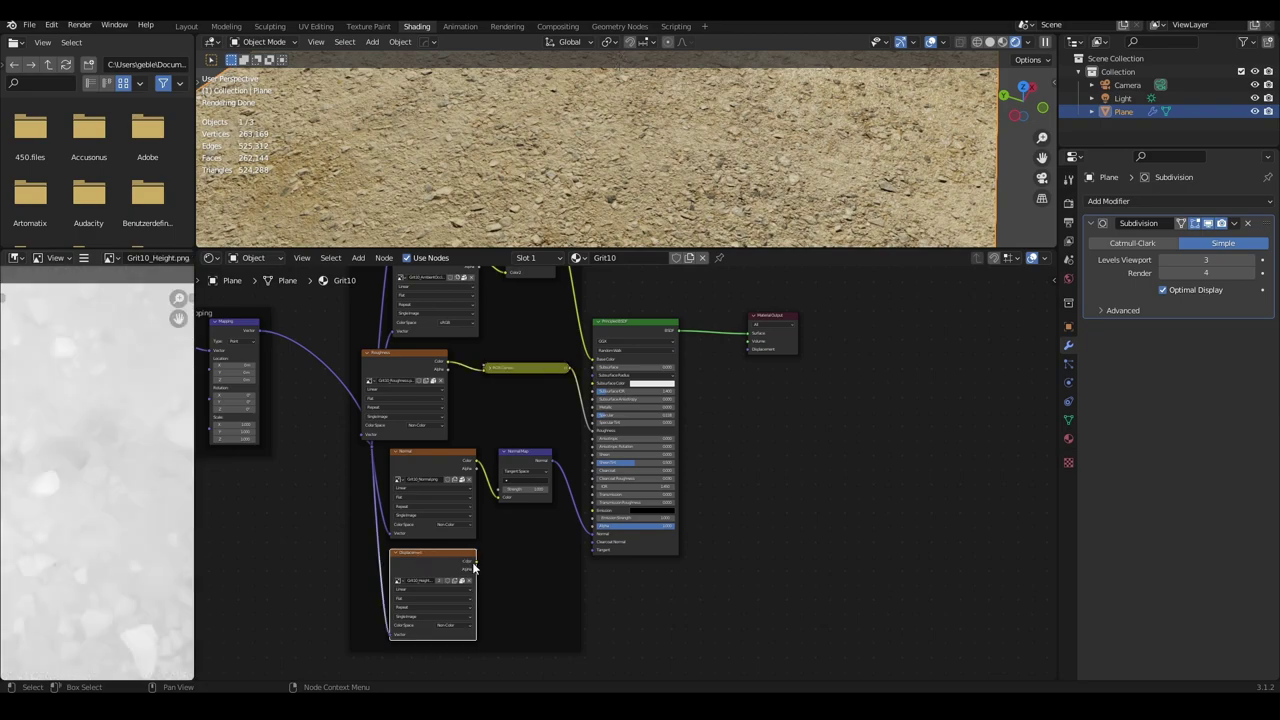
click(734, 412)
key(shift+a)
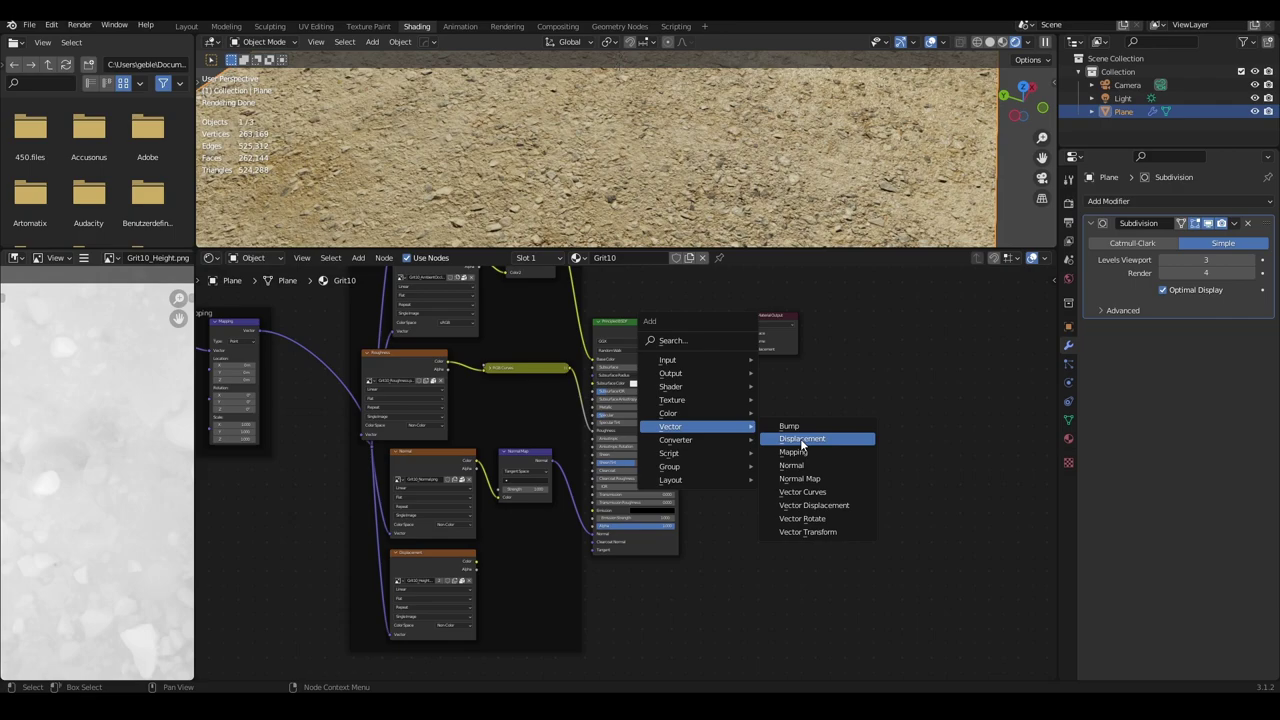
click(805, 438)
click(707, 310)
Step: Link the Grit10_Height color to Displacement Height, and Displacement to Material Output Displacement
scroll(720, 405, up, 2)
scroll(538, 555, up, 1)
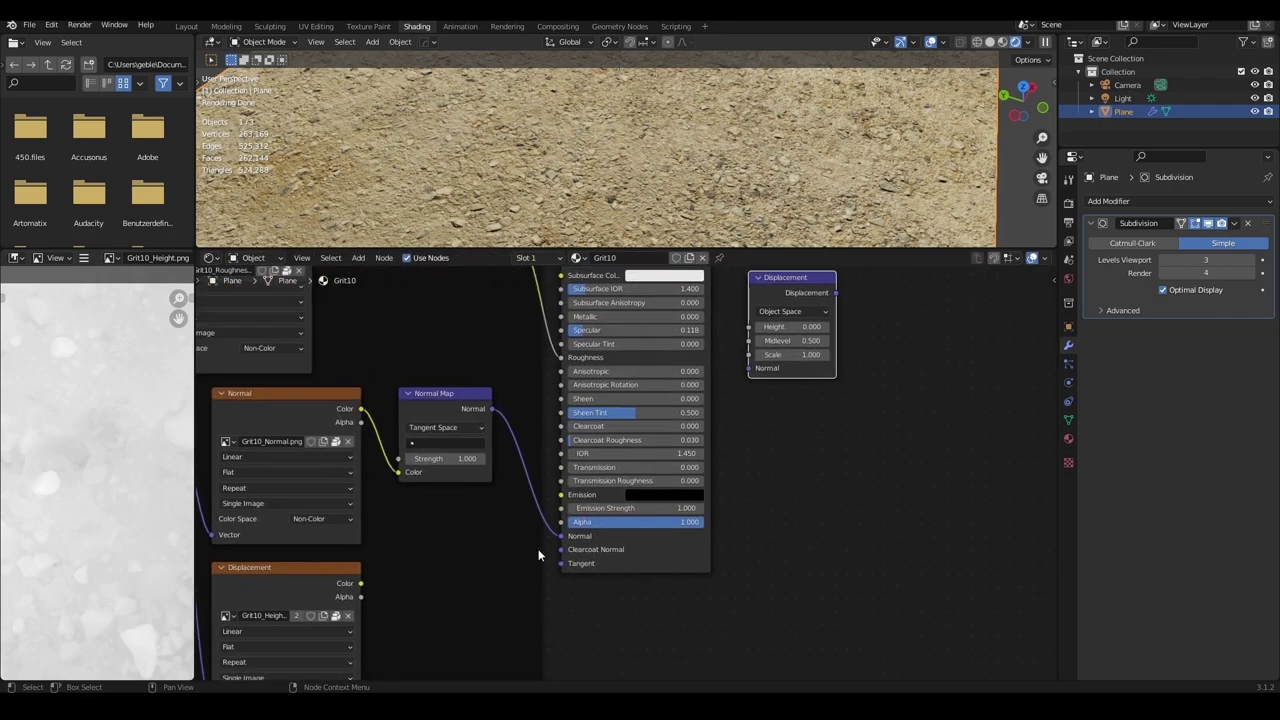
drag(360, 584, 749, 327)
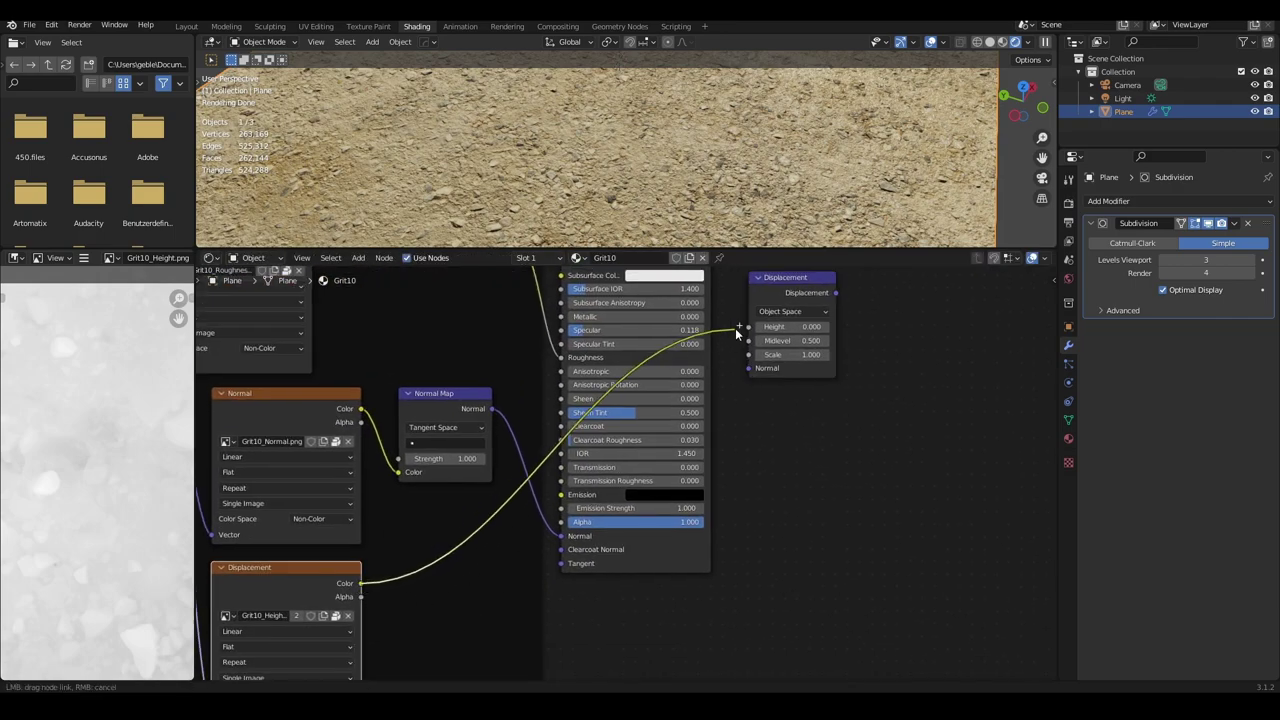
mouse_move(783, 509)
middle_down()
mouse_move(798, 385)
mouse_move(757, 445)
middle_up()
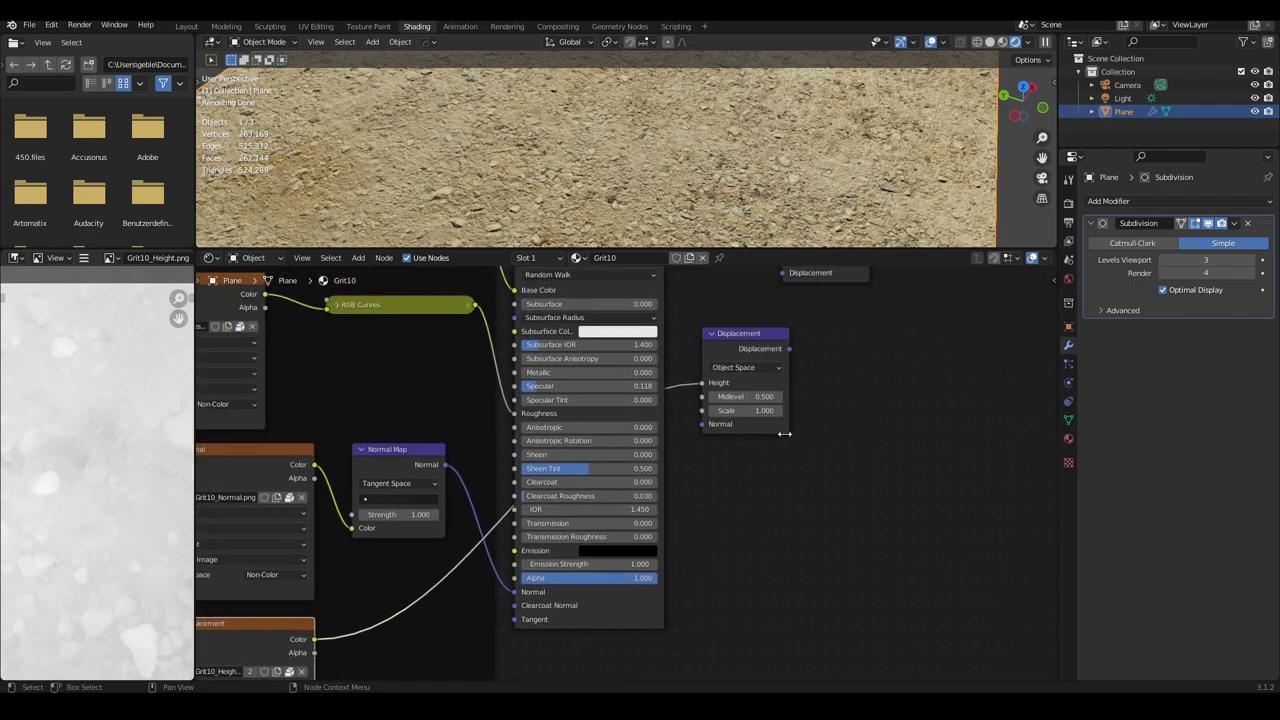
drag(752, 484, 750, 416)
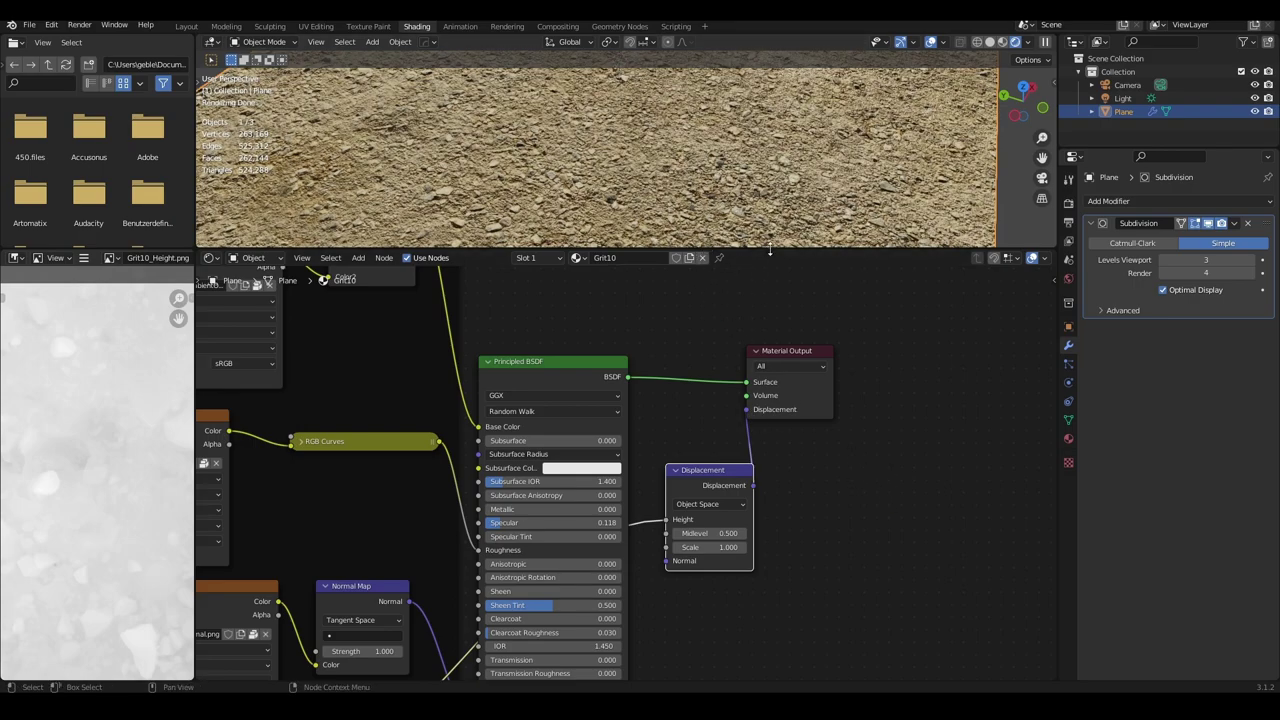
Step: Set the material's Settings > Surface displacement method to Displacement Only
drag(770, 250, 780, 437)
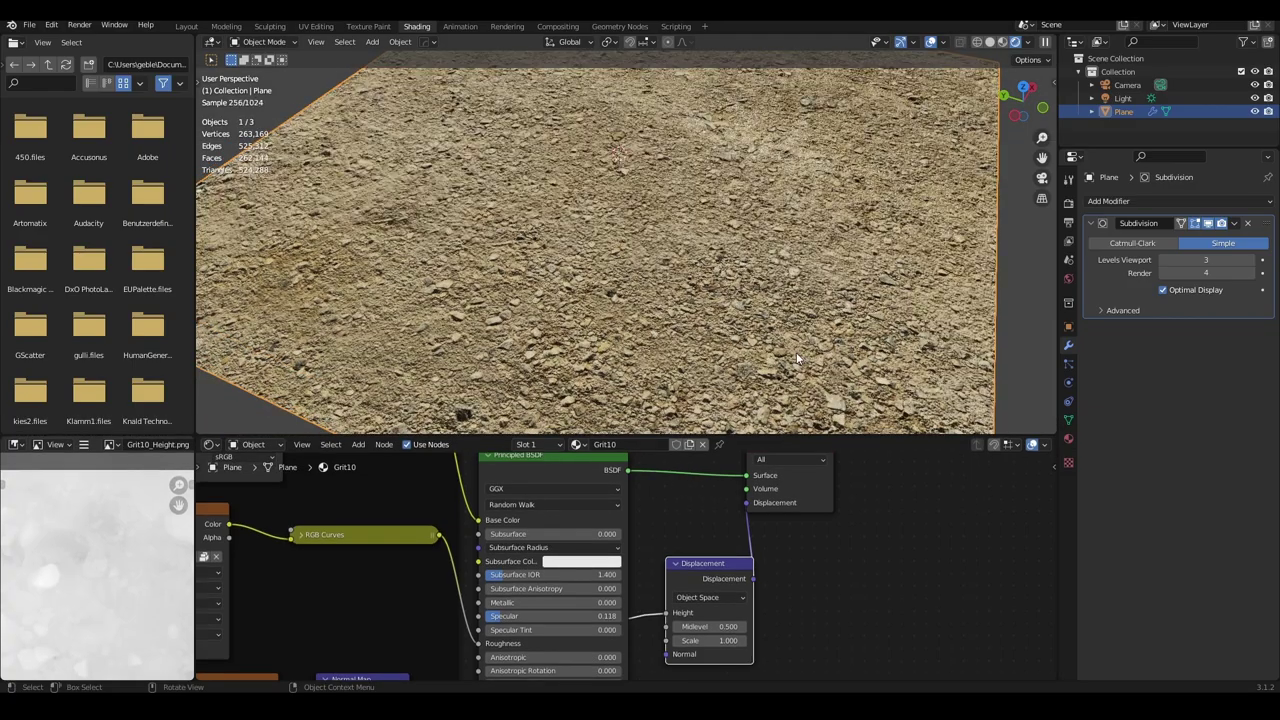
middle_drag(797, 358, 928, 347)
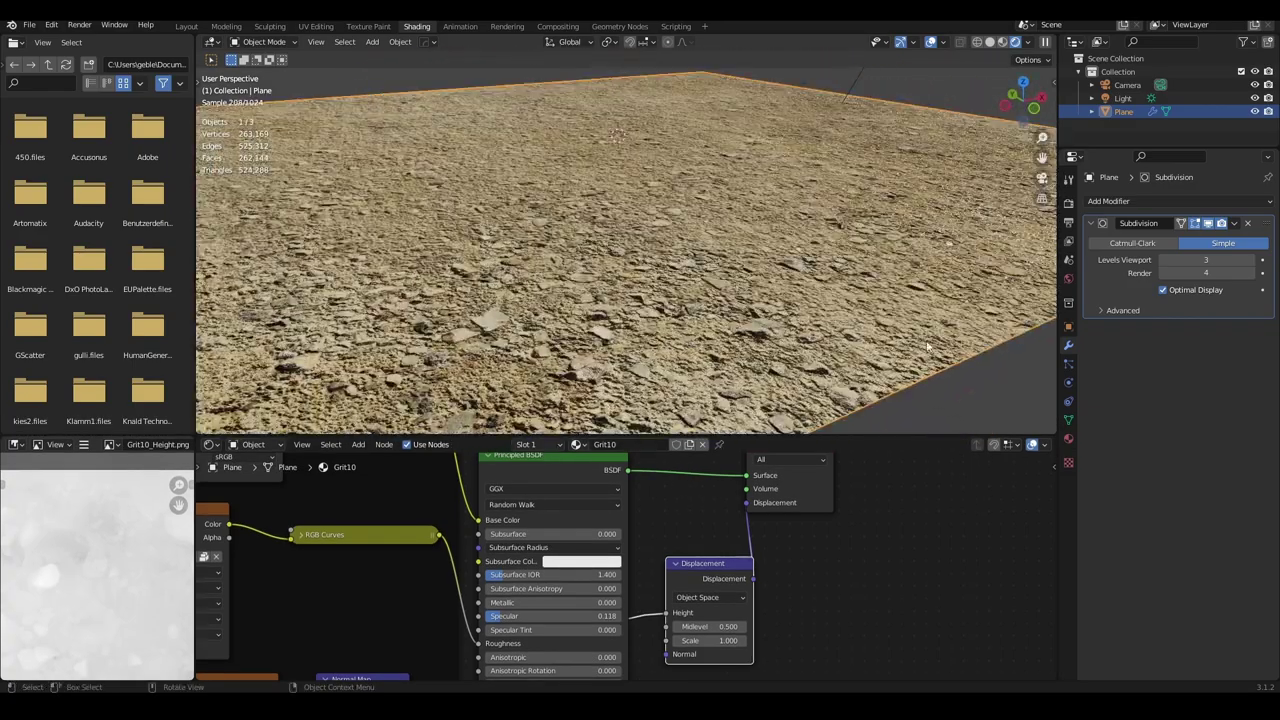
click(1068, 438)
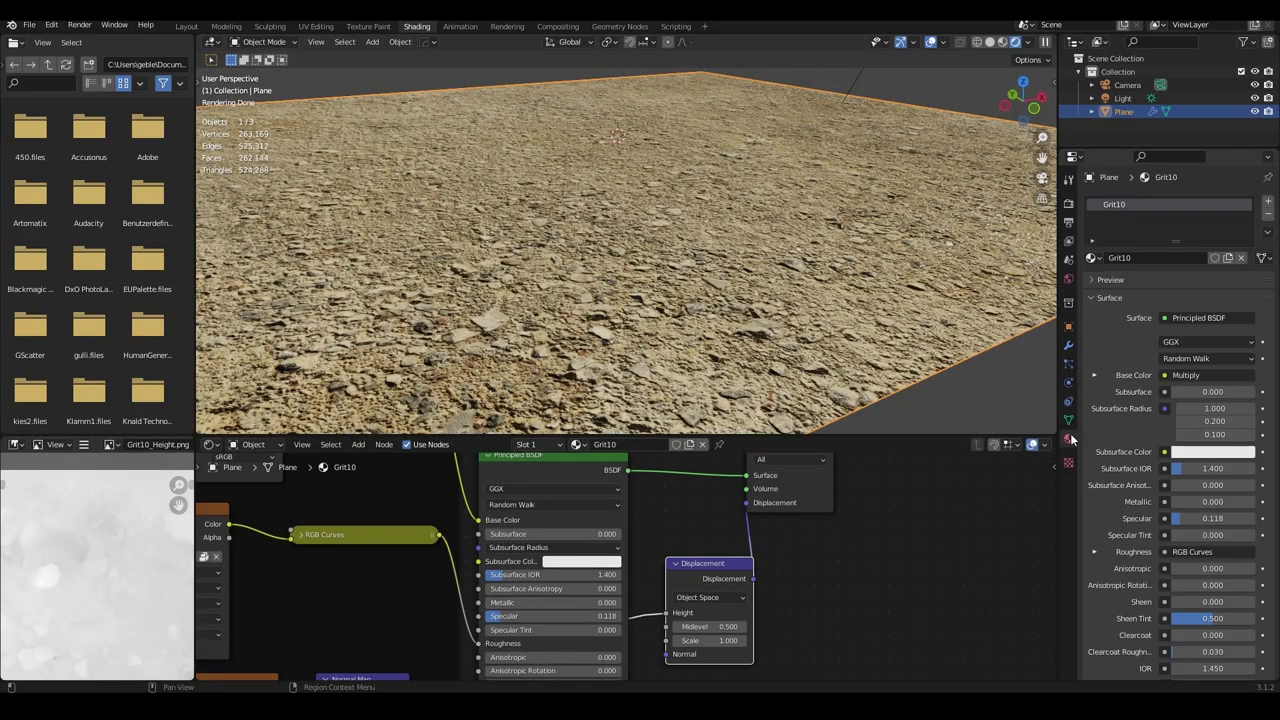
scroll(1150, 500, down, 8)
scroll(1150, 505, down, 5)
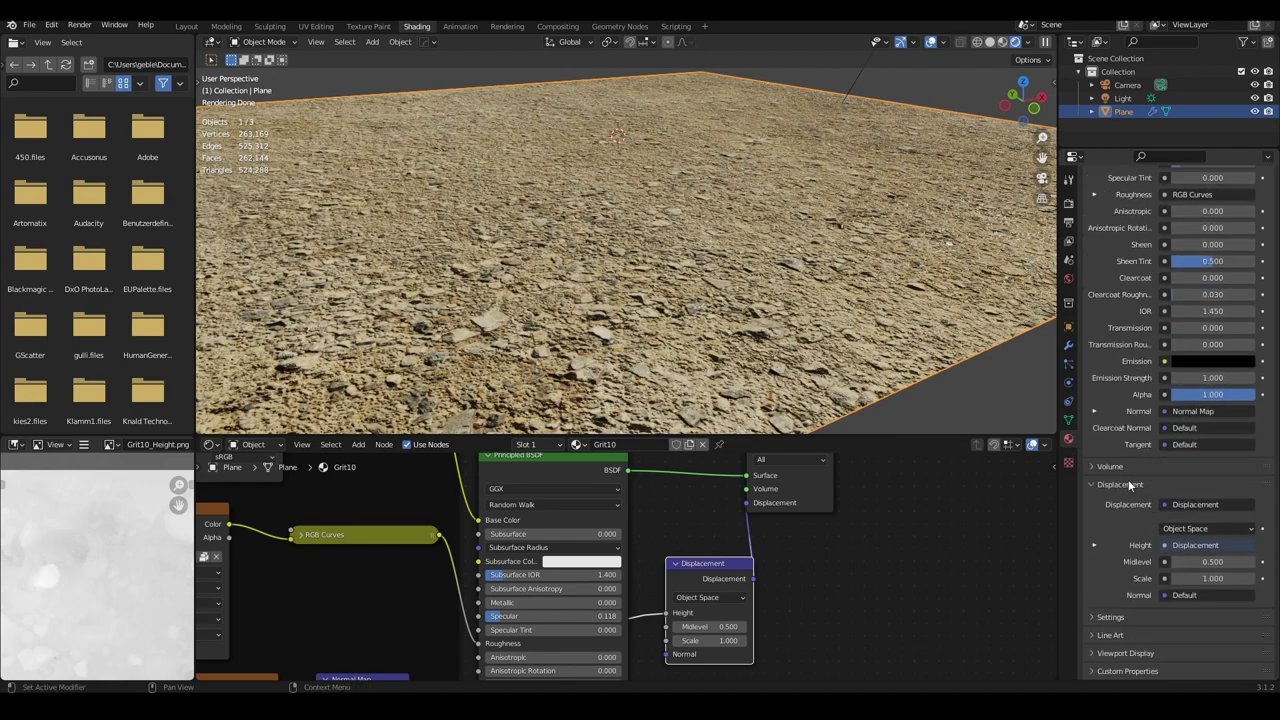
click(1110, 617)
scroll(1125, 585, down, 4)
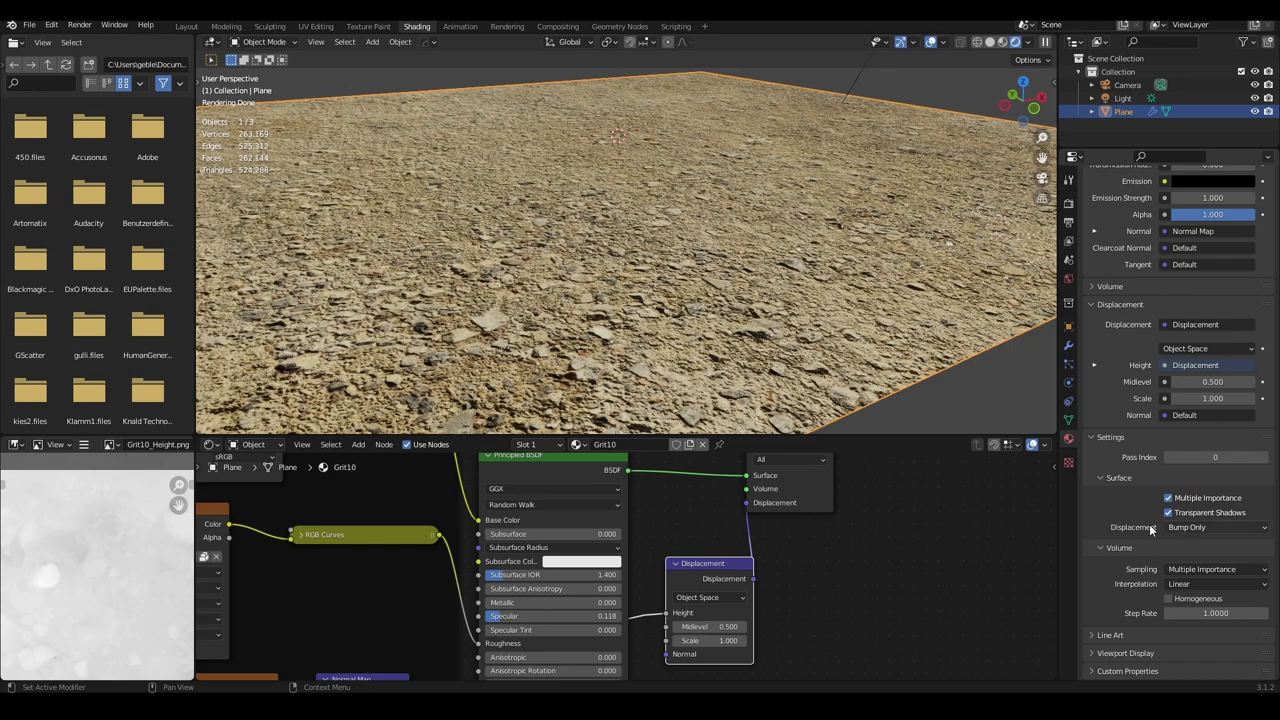
click(1198, 528)
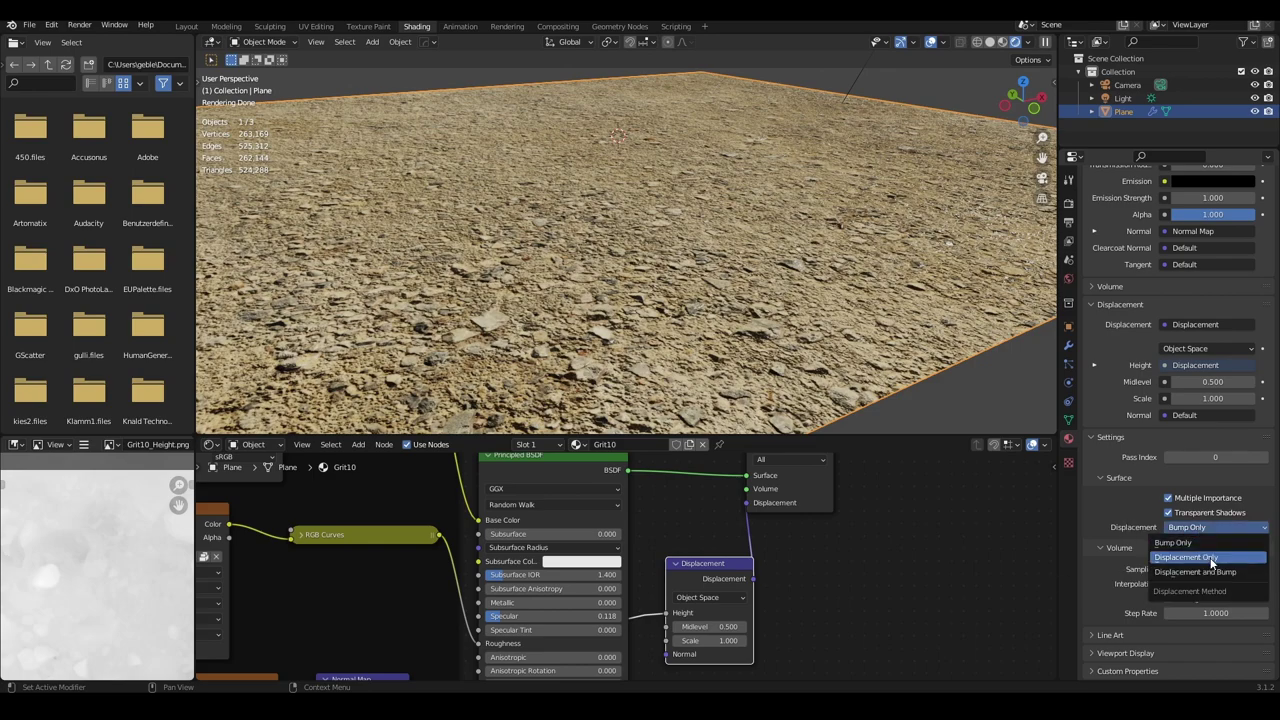
click(1212, 557)
Step: Lower the Displacement node Scale to 0.030 and orbit to inspect the rocky relief
middle_drag(640, 280, 685, 246)
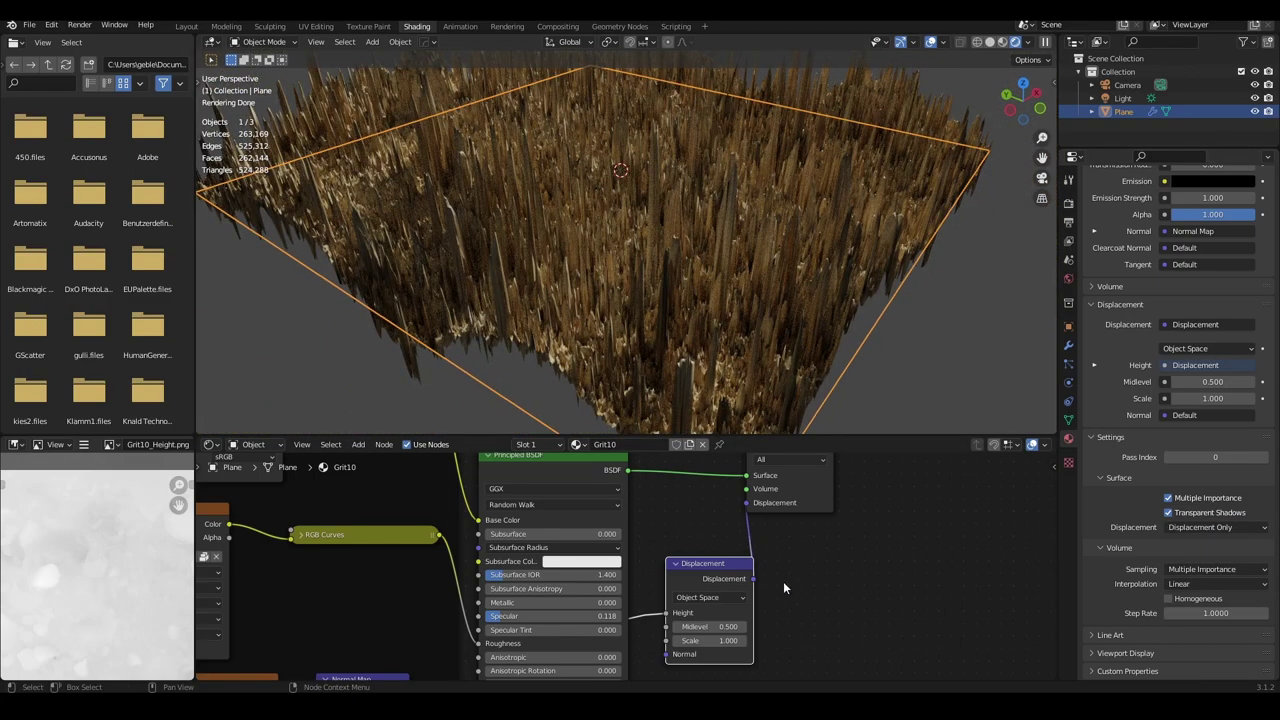
click(708, 640)
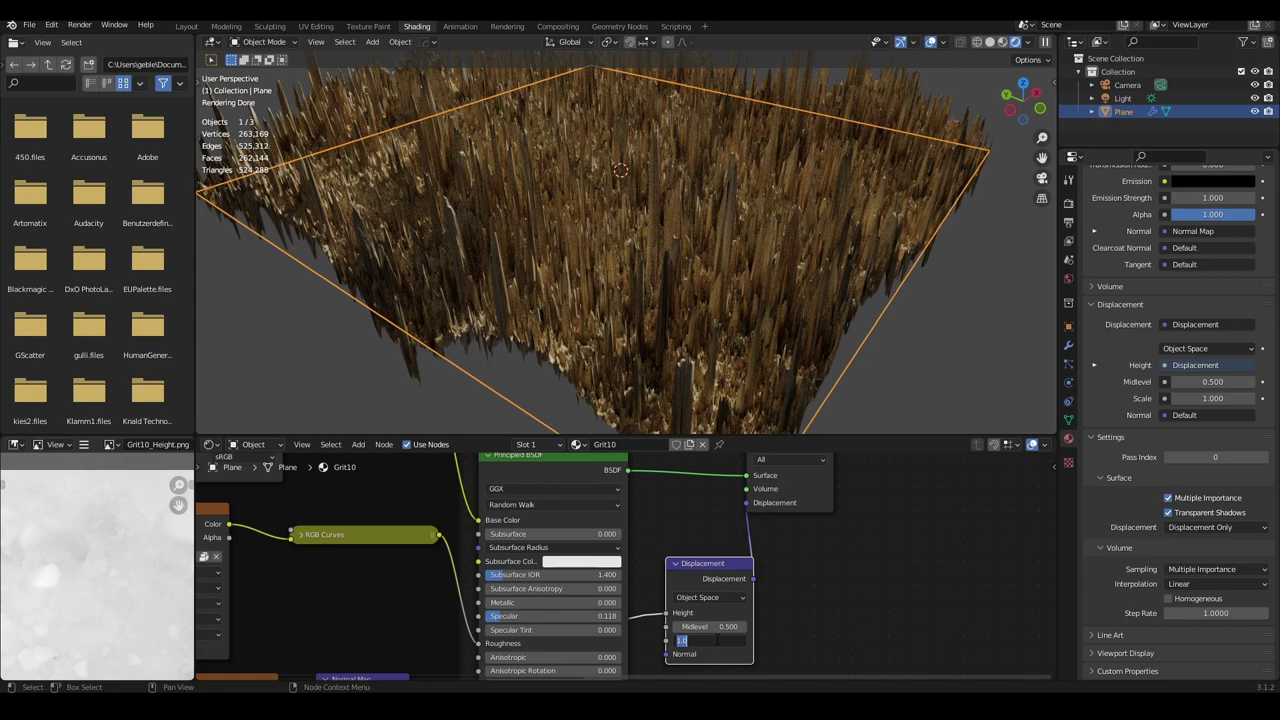
text(1)
key(Return)
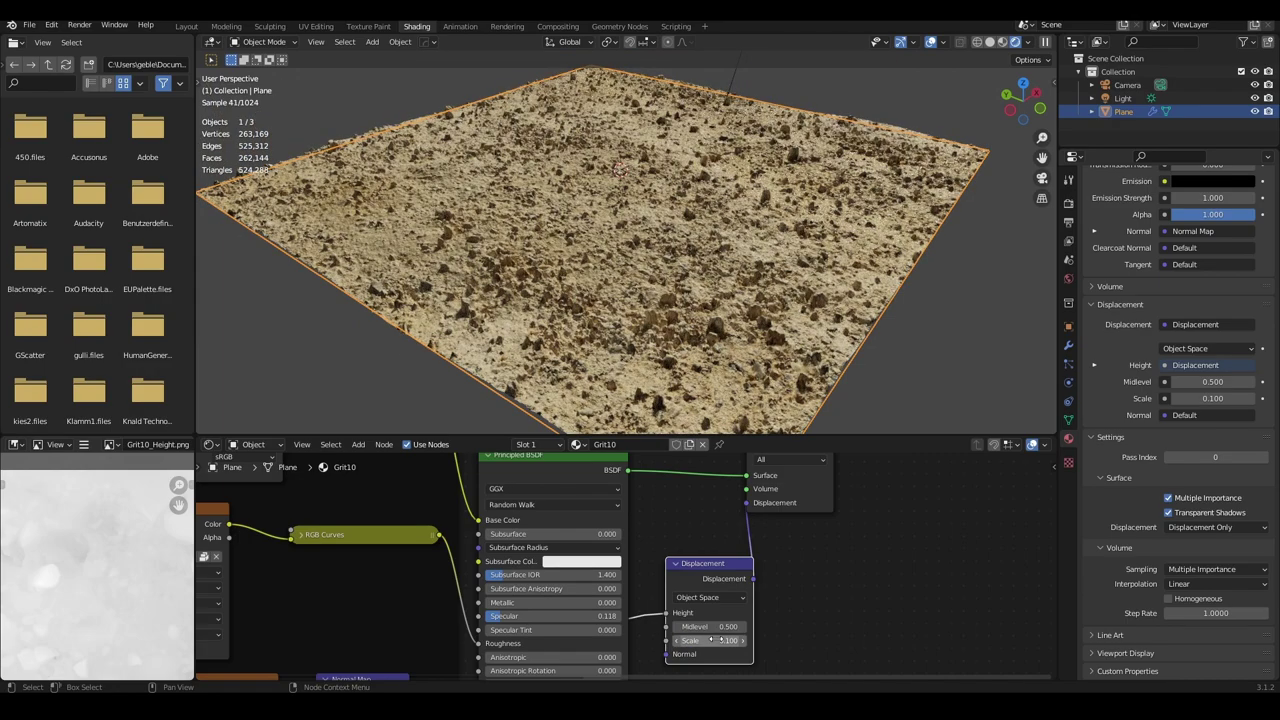
click(716, 641)
text(0.03)
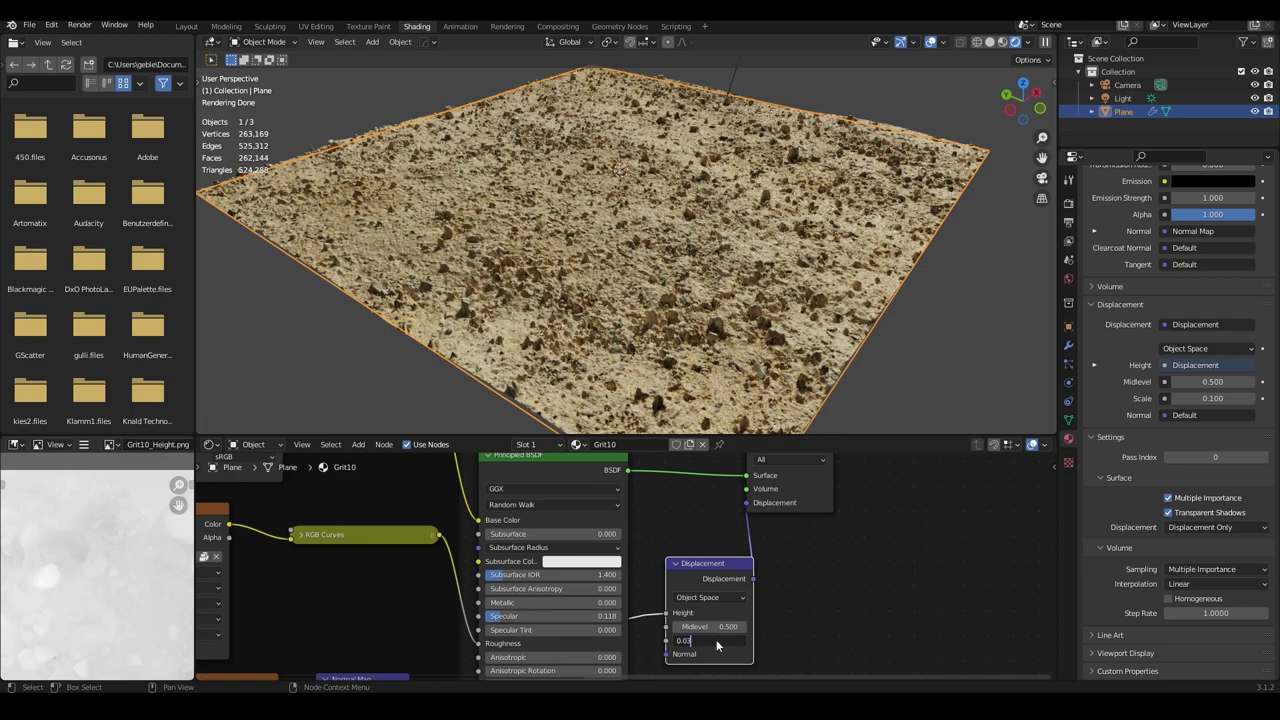
key(Return)
scroll(705, 215, up, 5)
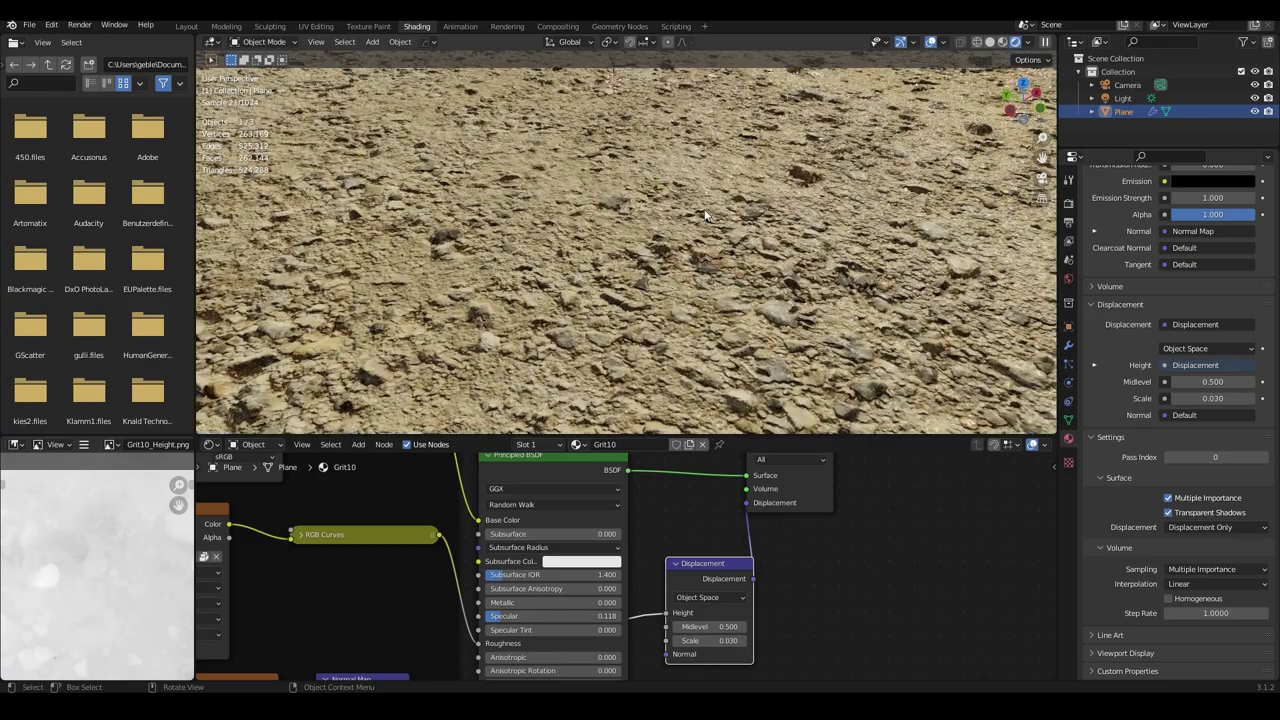
middle_drag(705, 215, 619, 236)
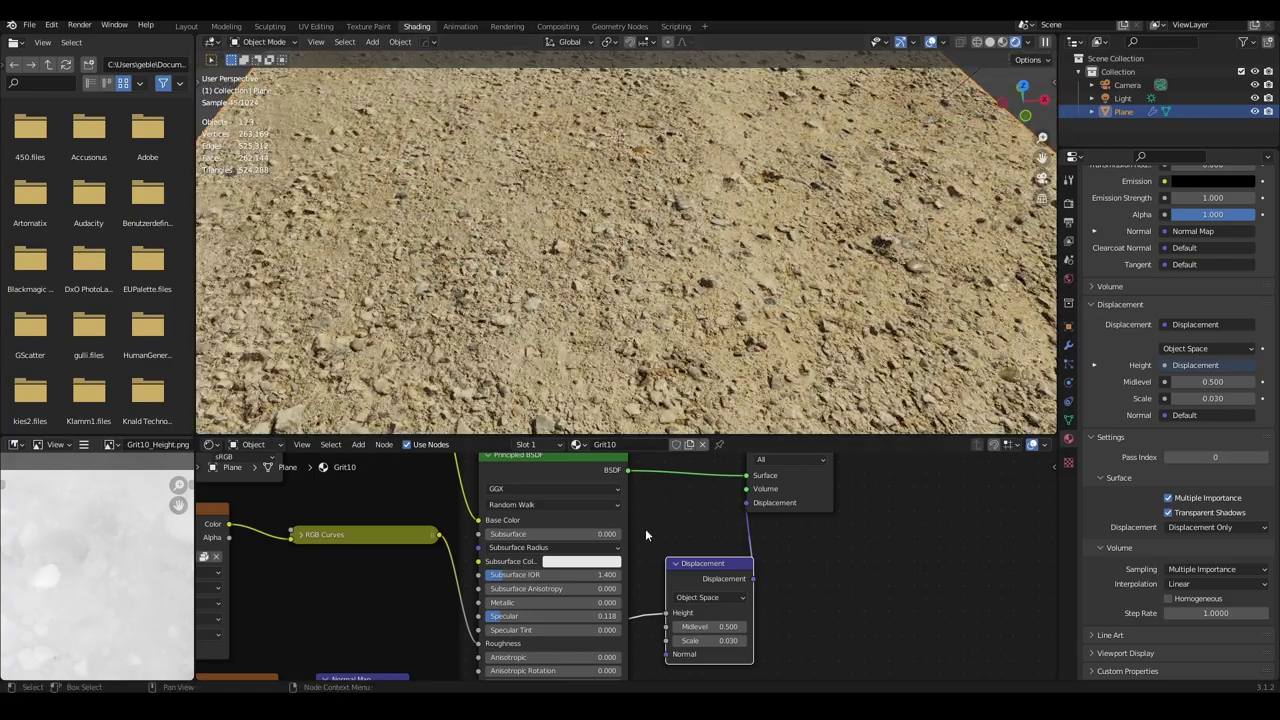
mouse_move(693, 295)
middle_down()
mouse_move(780, 267)
mouse_move(790, 320)
middle_up()
Step: Enter 1.5 for the Mapping node Scale on X, Y and Z together
scroll(840, 530, down, 1)
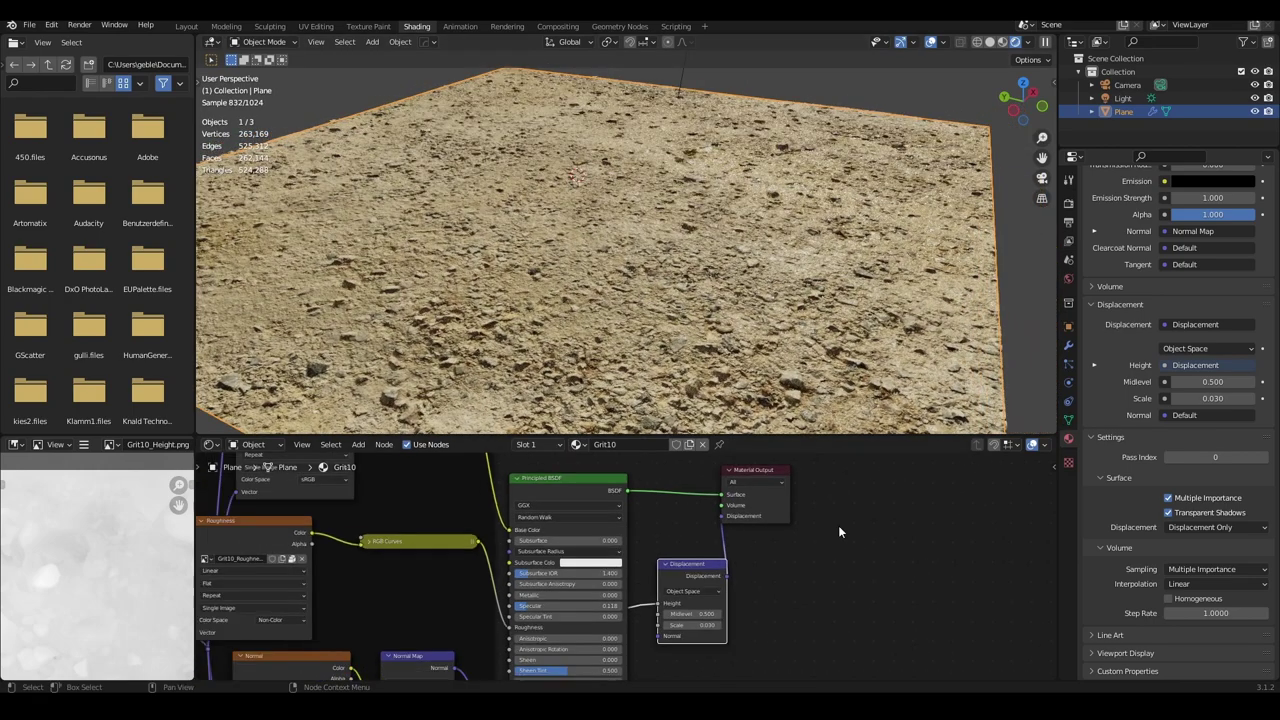
ctrl+scroll(400, 585, left, 5)
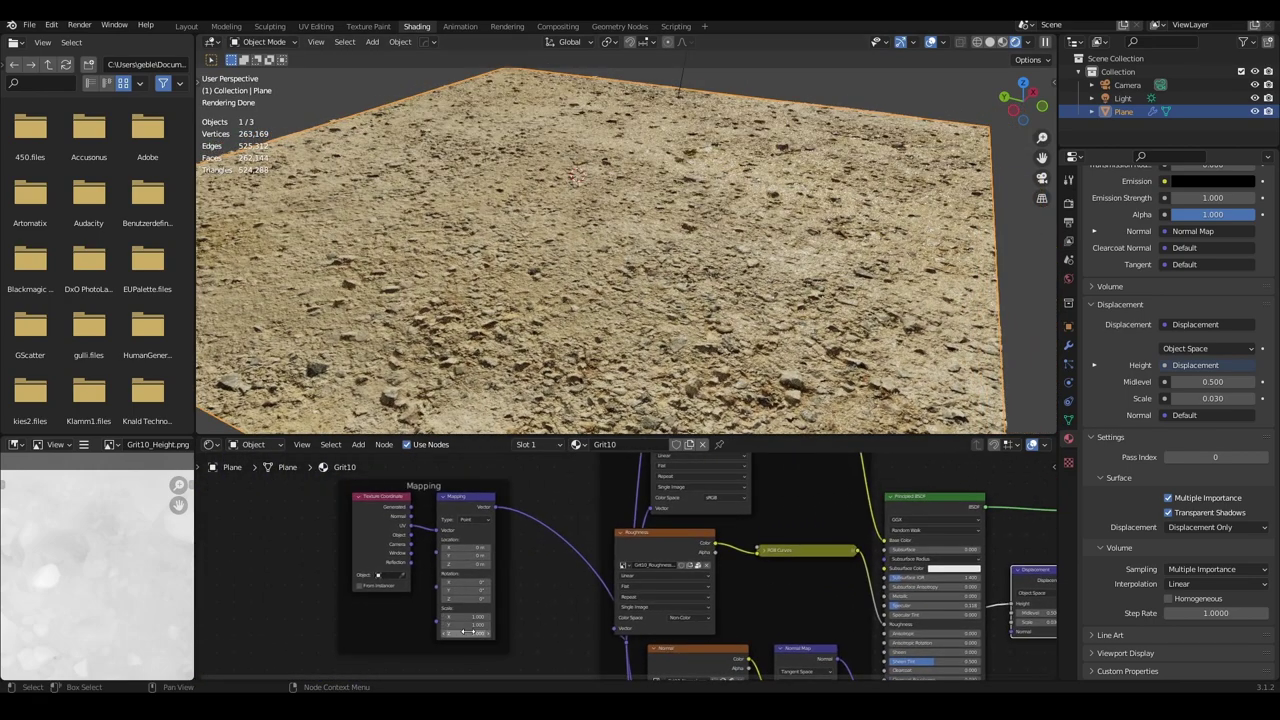
drag(464, 633, 468, 617)
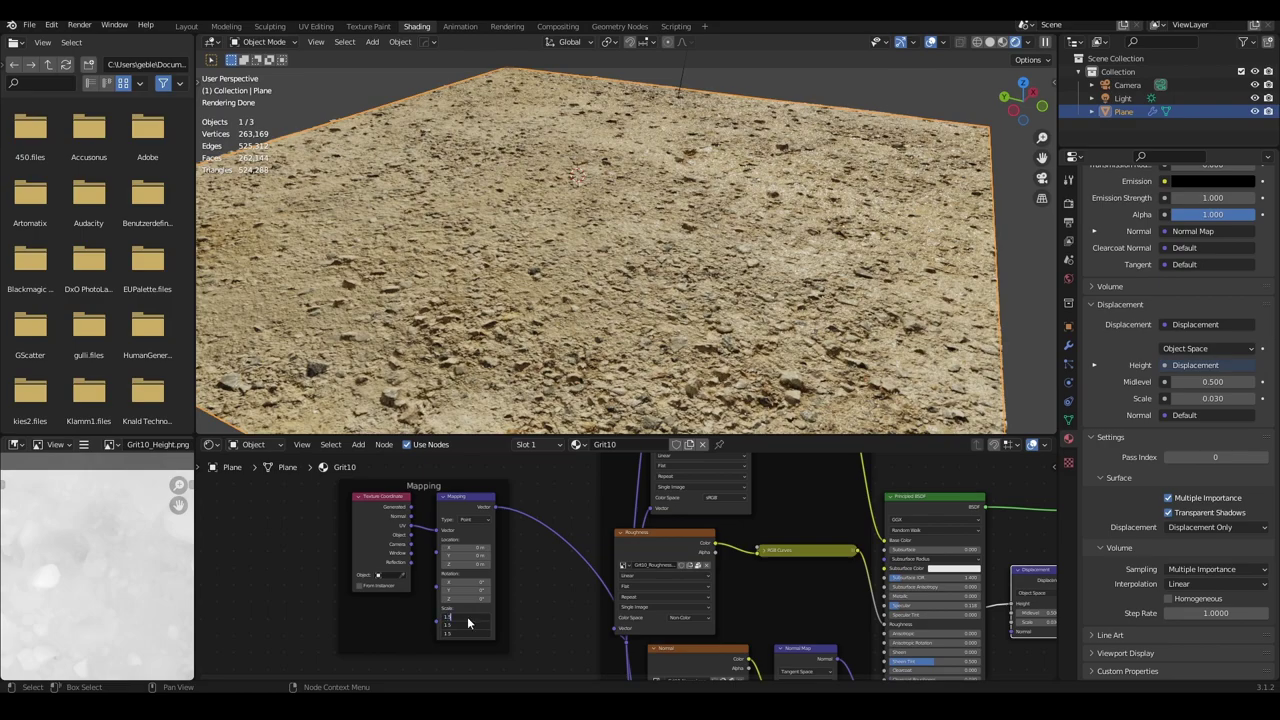
key(Return)
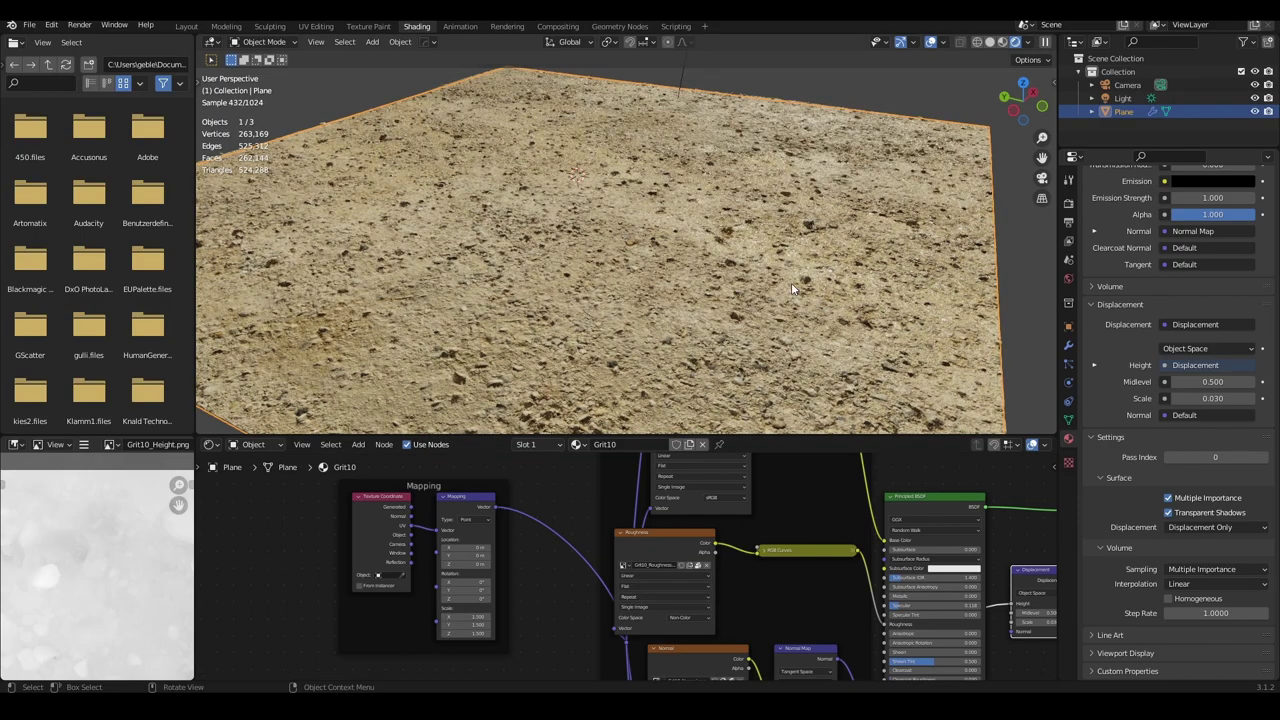
mouse_move(791, 282)
middle_down()
mouse_move(727, 290)
mouse_move(786, 320)
middle_up()
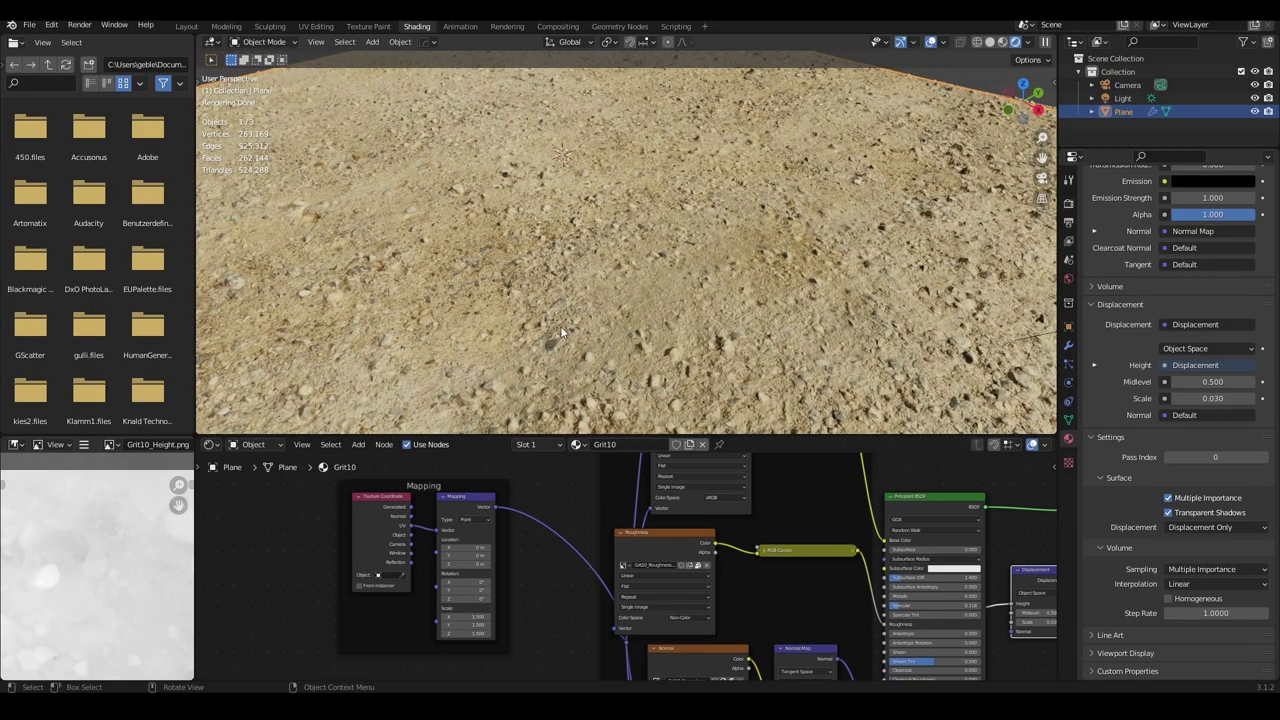
mouse_move(691, 319)
middle_down()
mouse_move(828, 340)
mouse_move(889, 314)
mouse_move(842, 315)
middle_up()
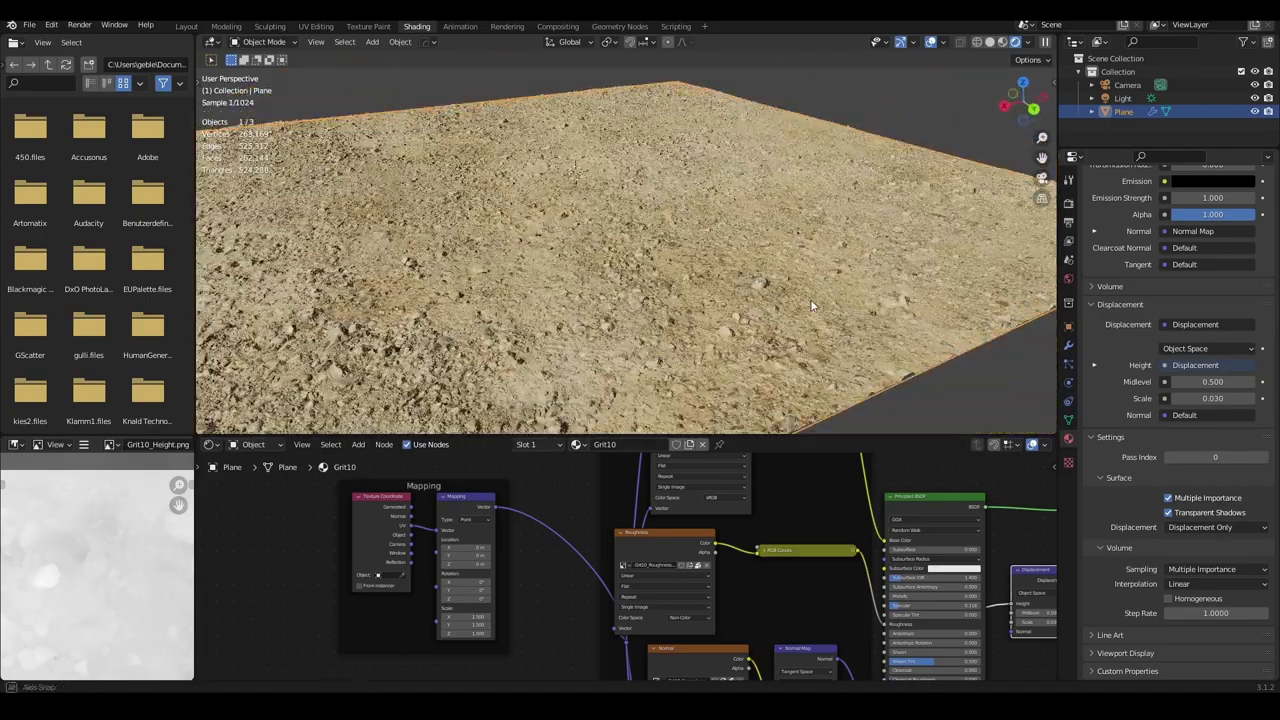
Step: Switch the Cycles render Feature Set to Experimental
scroll(1138, 434, up, 5)
scroll(1138, 434, up, 5)
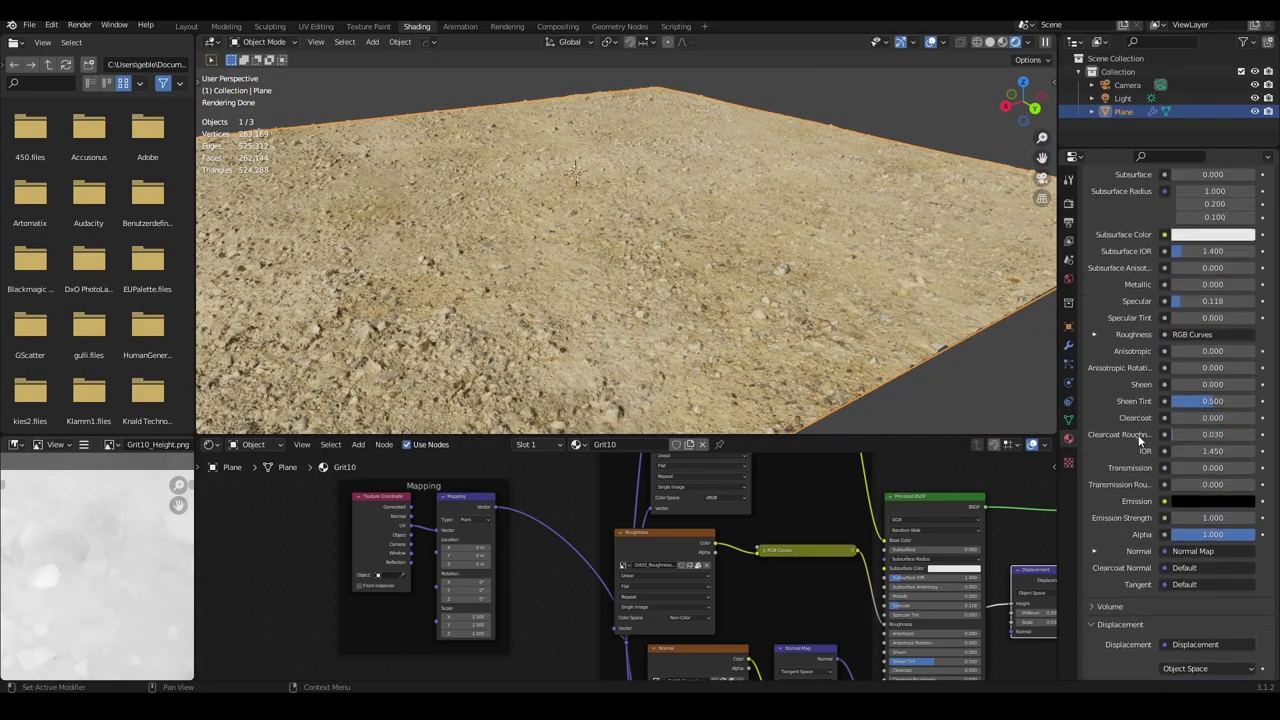
scroll(1138, 434, up, 5)
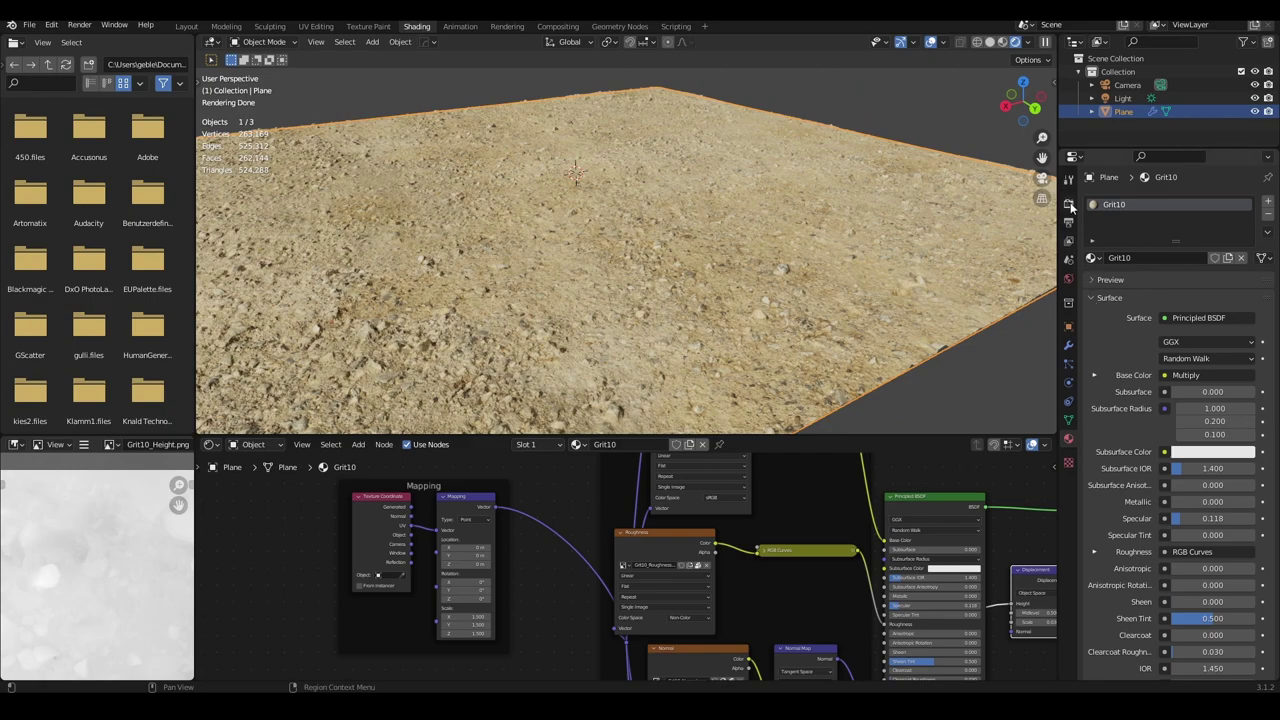
click(1068, 204)
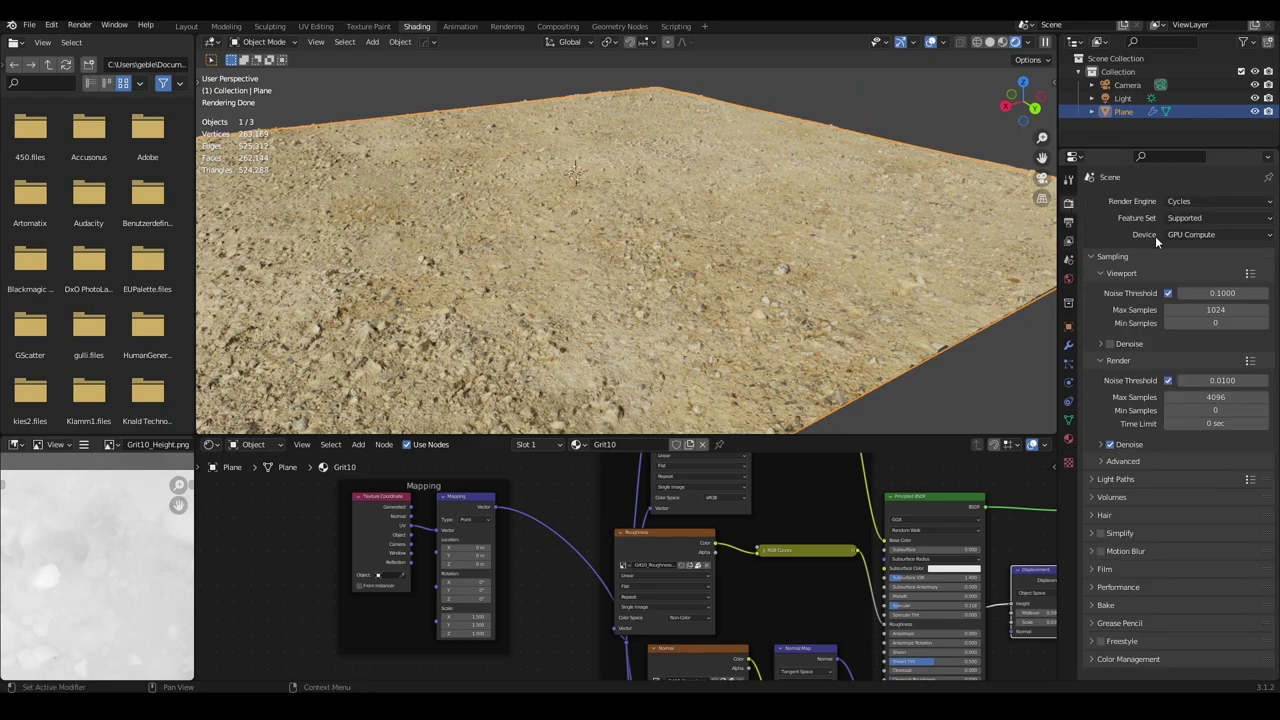
click(1207, 219)
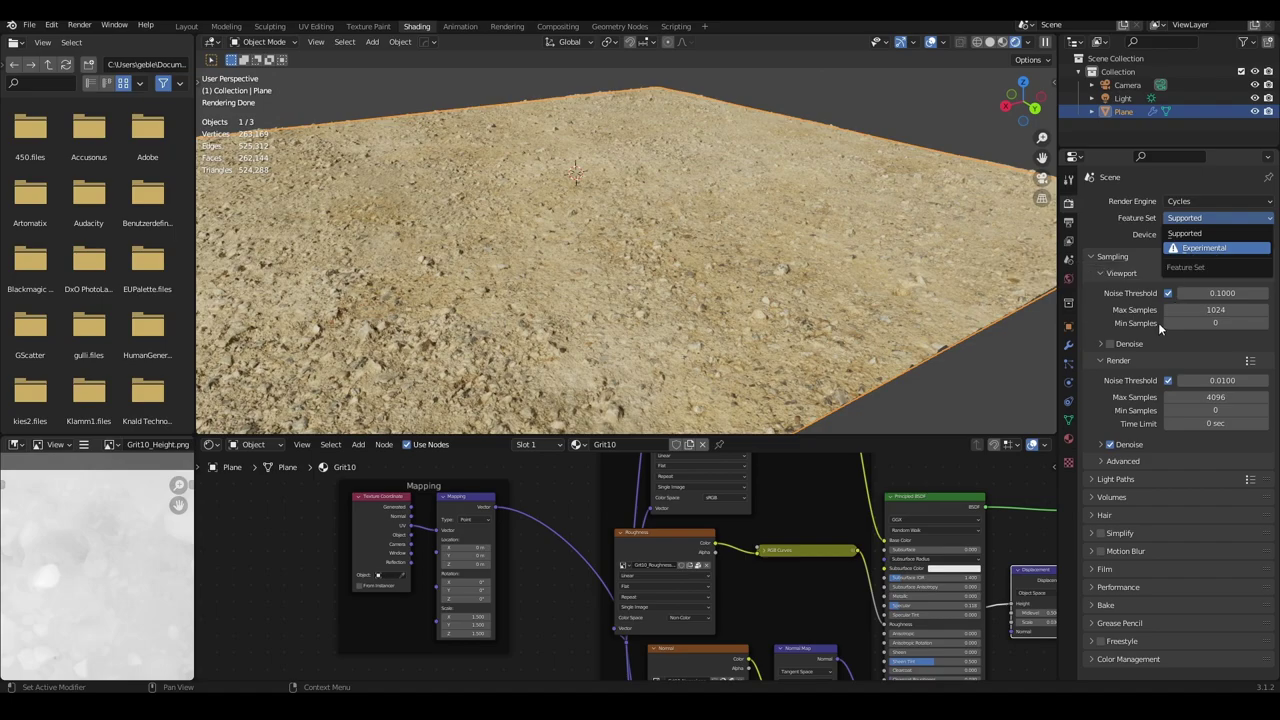
key(Return)
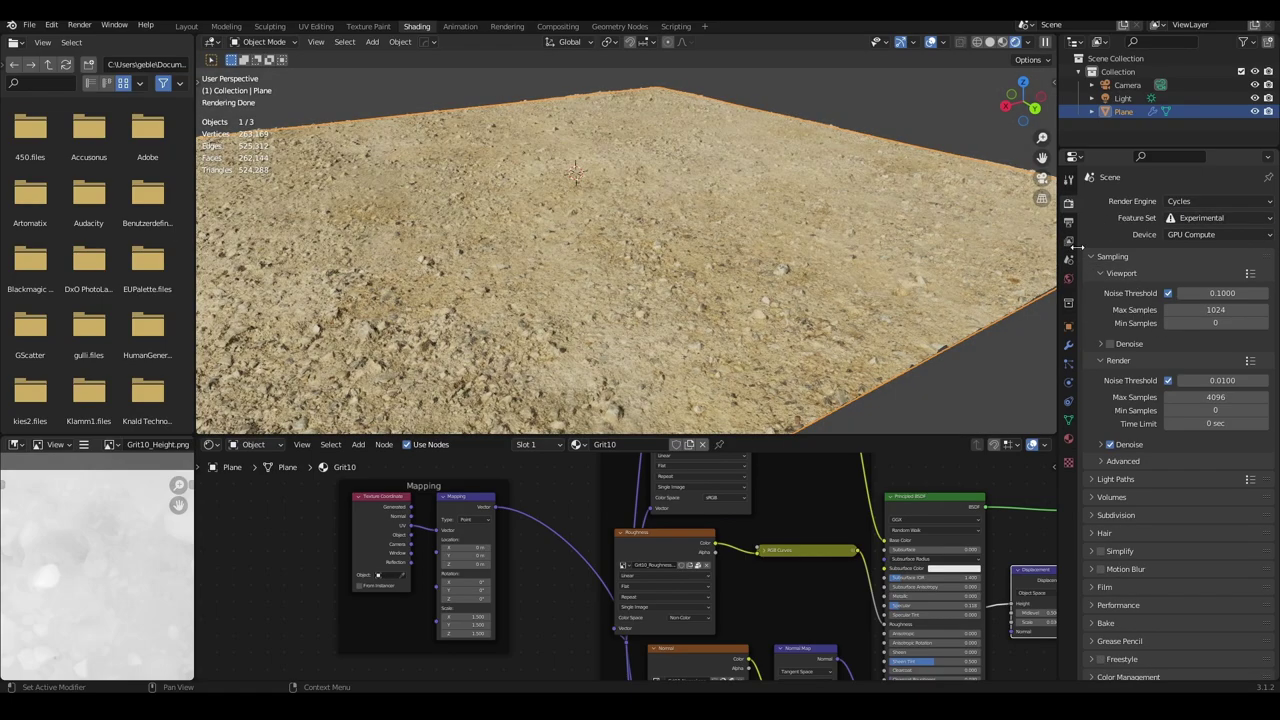
click(1068, 346)
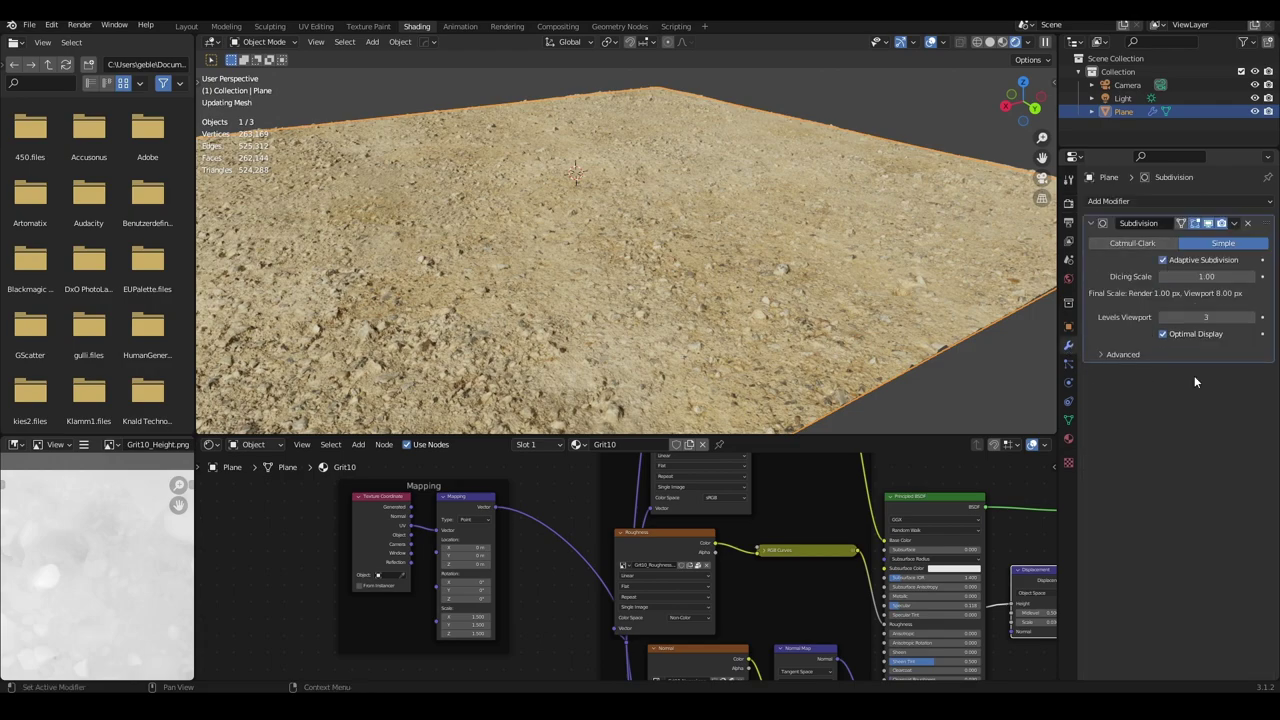
middle_drag(785, 187, 679, 197)
scroll(703, 271, up, 2)
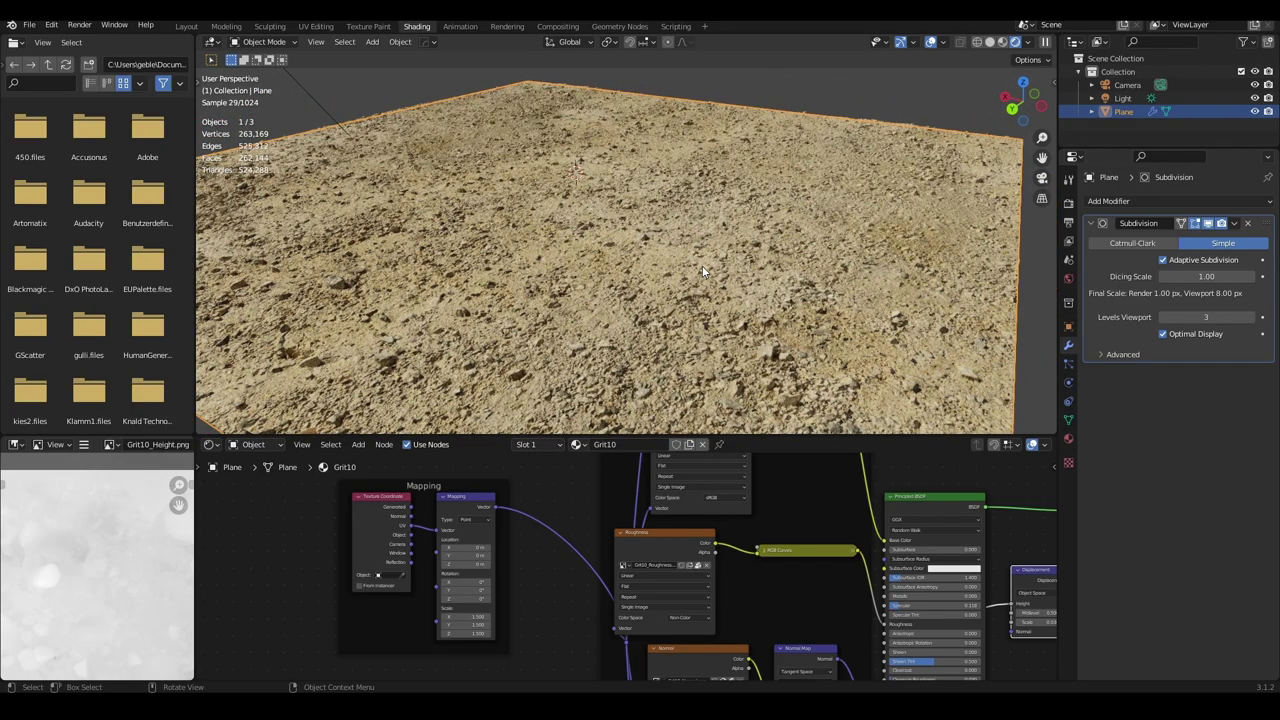
scroll(825, 262, up, 2)
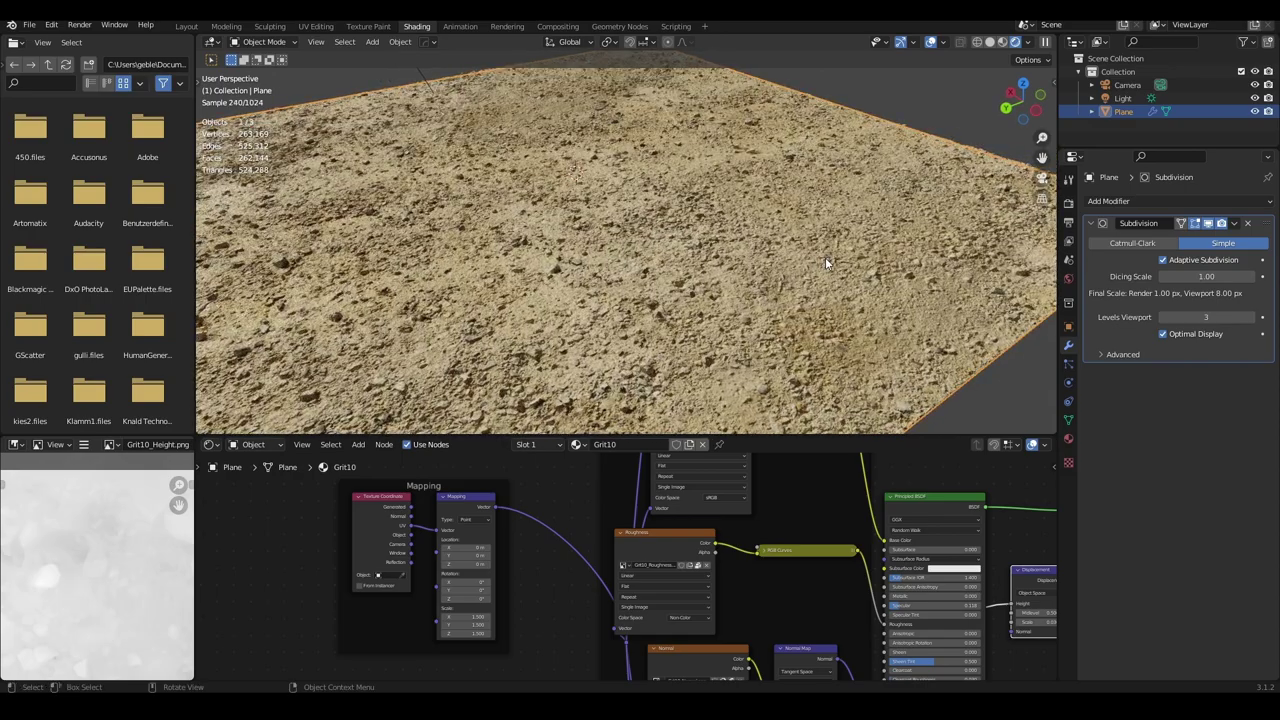
middle_drag(844, 251, 680, 262)
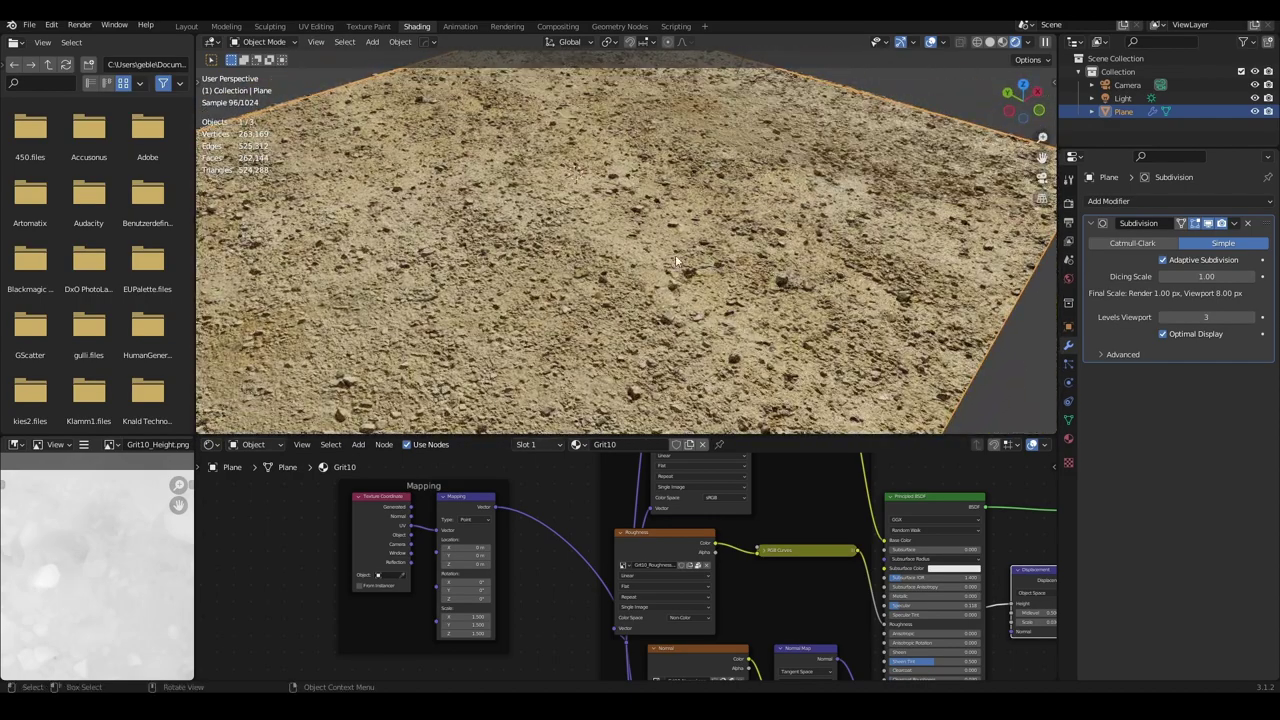
scroll(603, 266, up, 2)
scroll(608, 270, up, 1)
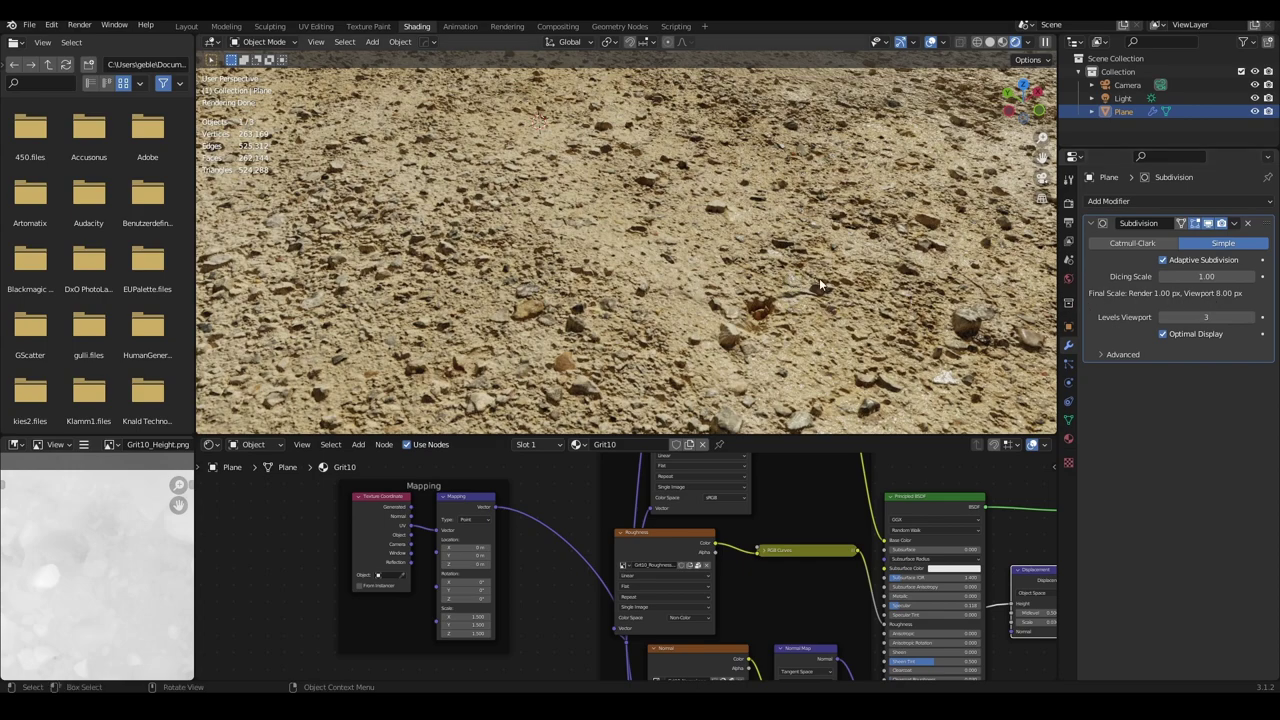
scroll(754, 245, down, 3)
scroll(765, 252, down, 2)
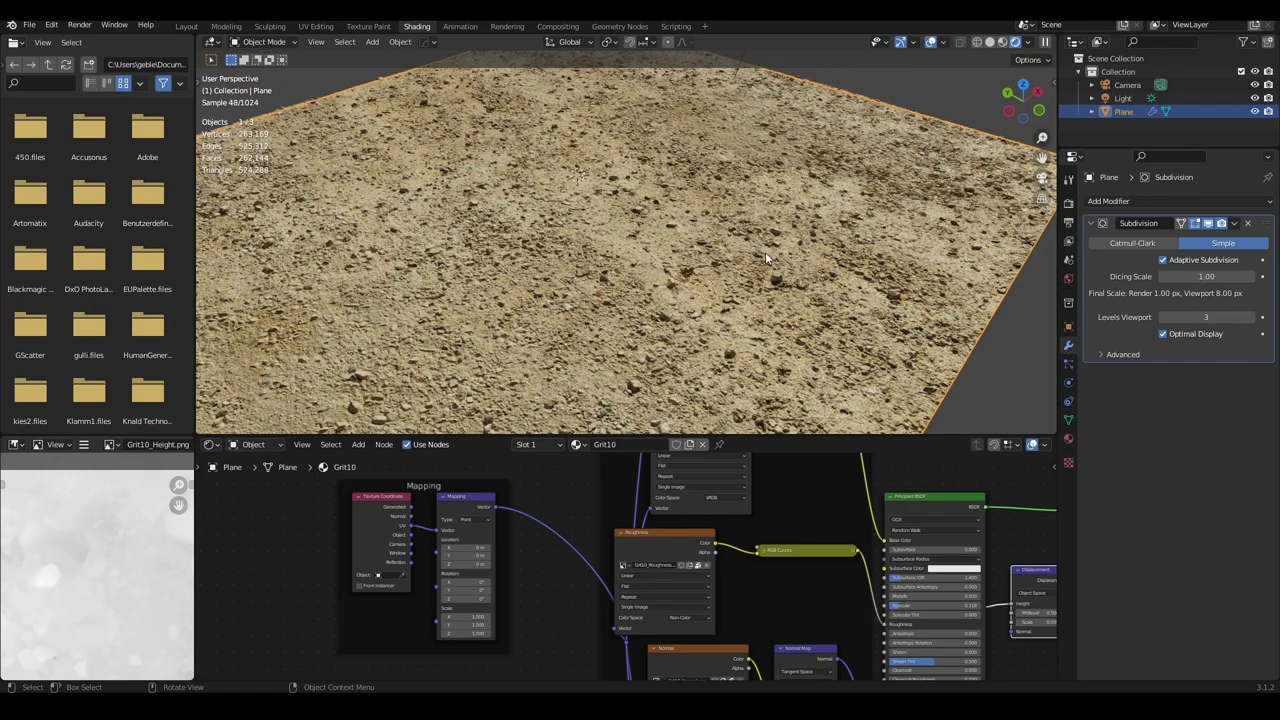
scroll(703, 287, up, 5)
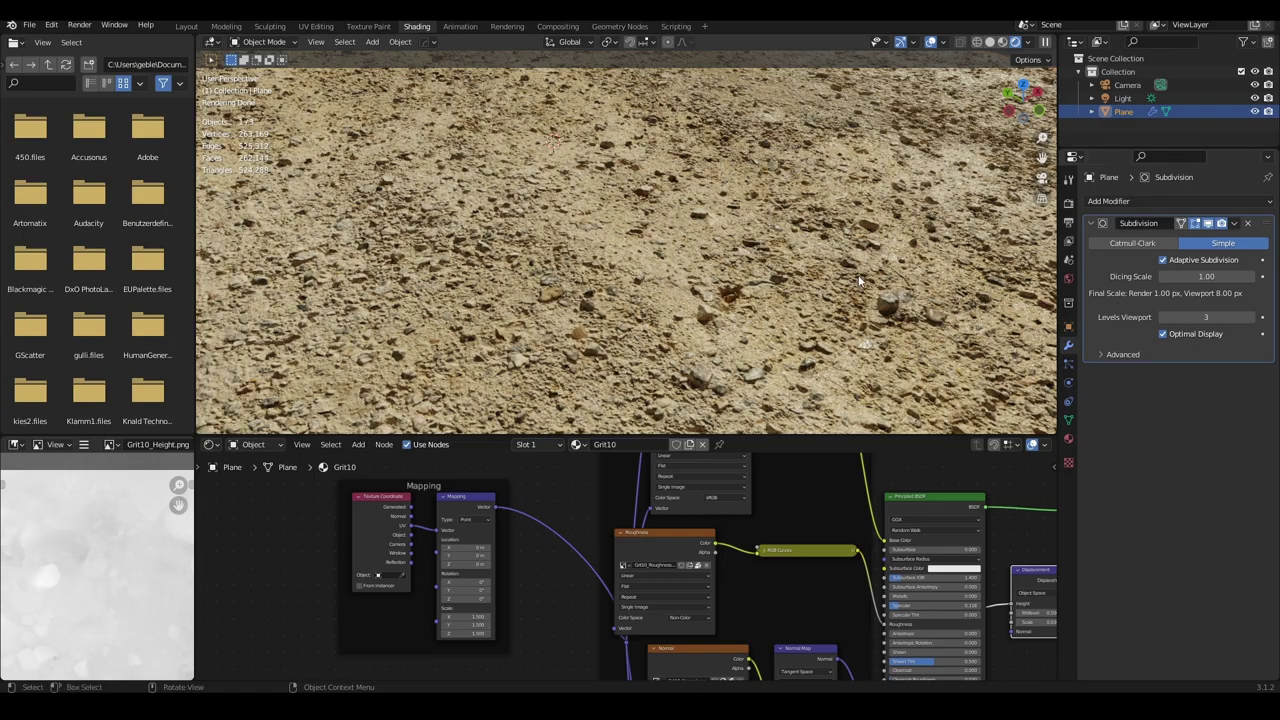
Step: Drag the Subdivision Dicing Scale from 1.00 to 0.50 and orbit to check the gravel
middle_drag(700, 250, 700, 200)
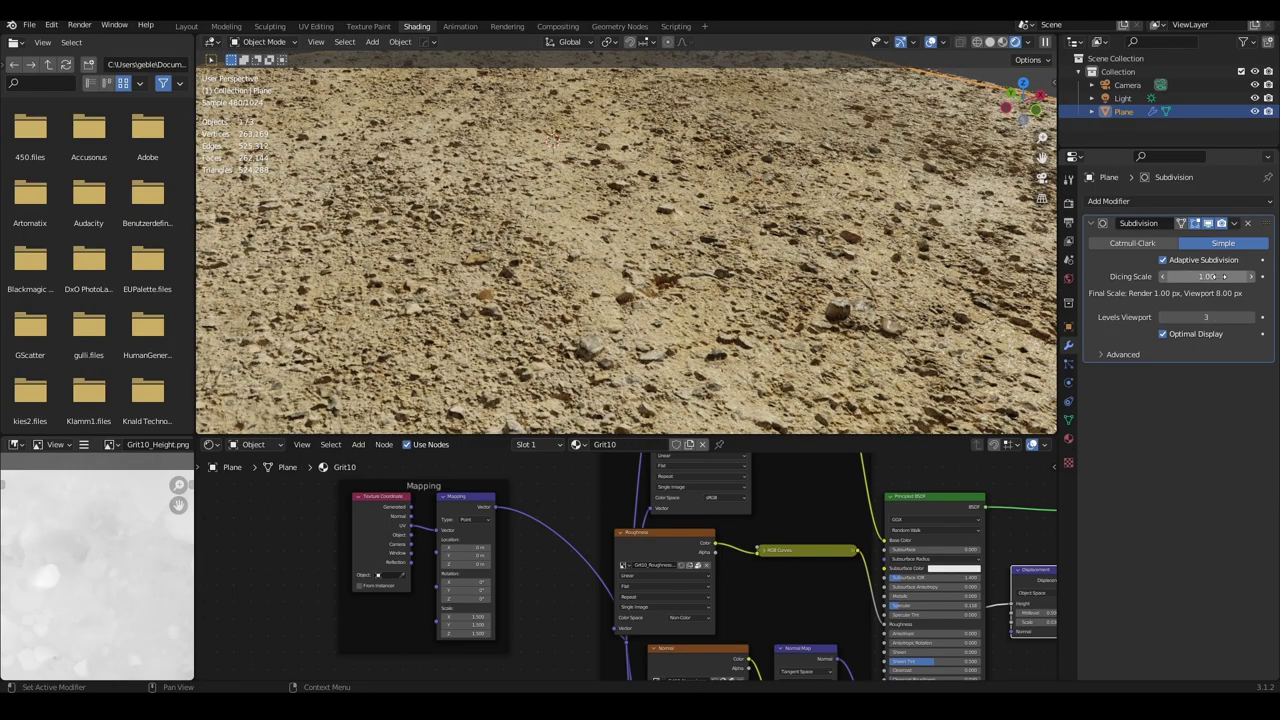
drag(1224, 276, 1170, 276)
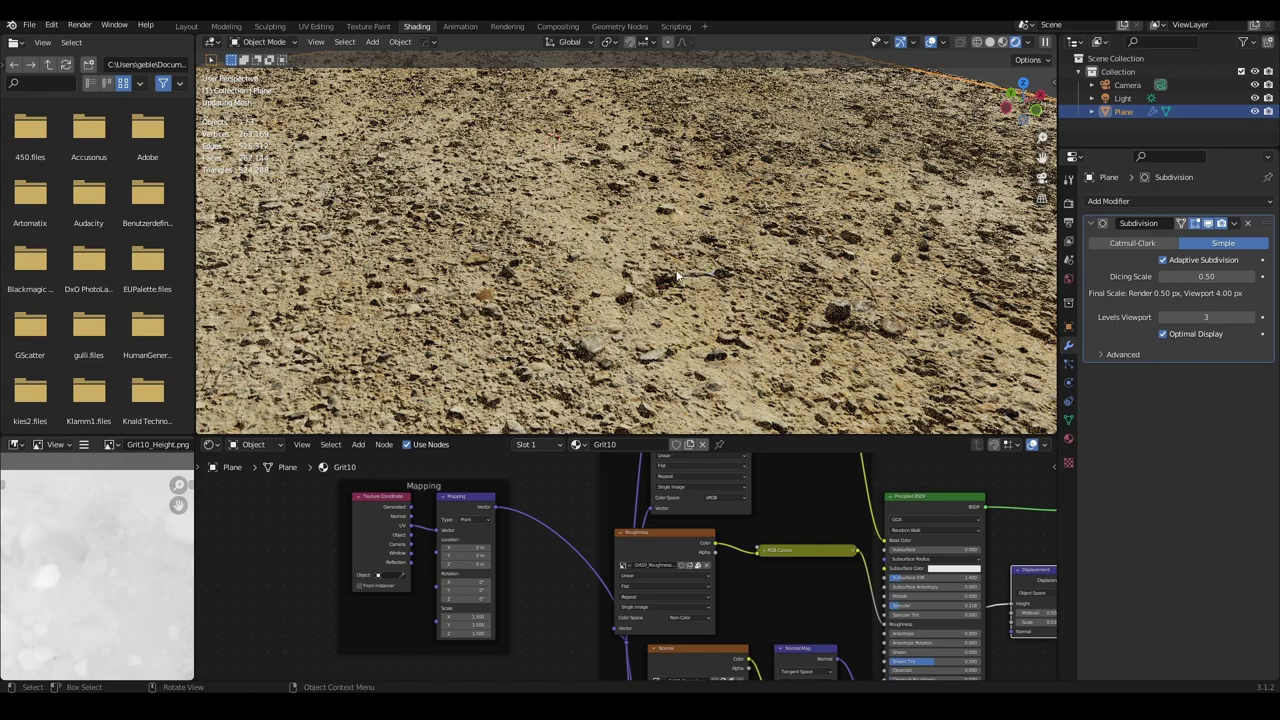
mouse_move(660, 268)
middle_down()
mouse_move(761, 262)
mouse_move(693, 265)
mouse_move(741, 248)
mouse_move(654, 267)
mouse_move(721, 293)
mouse_move(826, 281)
mouse_move(812, 200)
mouse_move(836, 245)
mouse_move(955, 133)
mouse_move(827, 260)
middle_up()
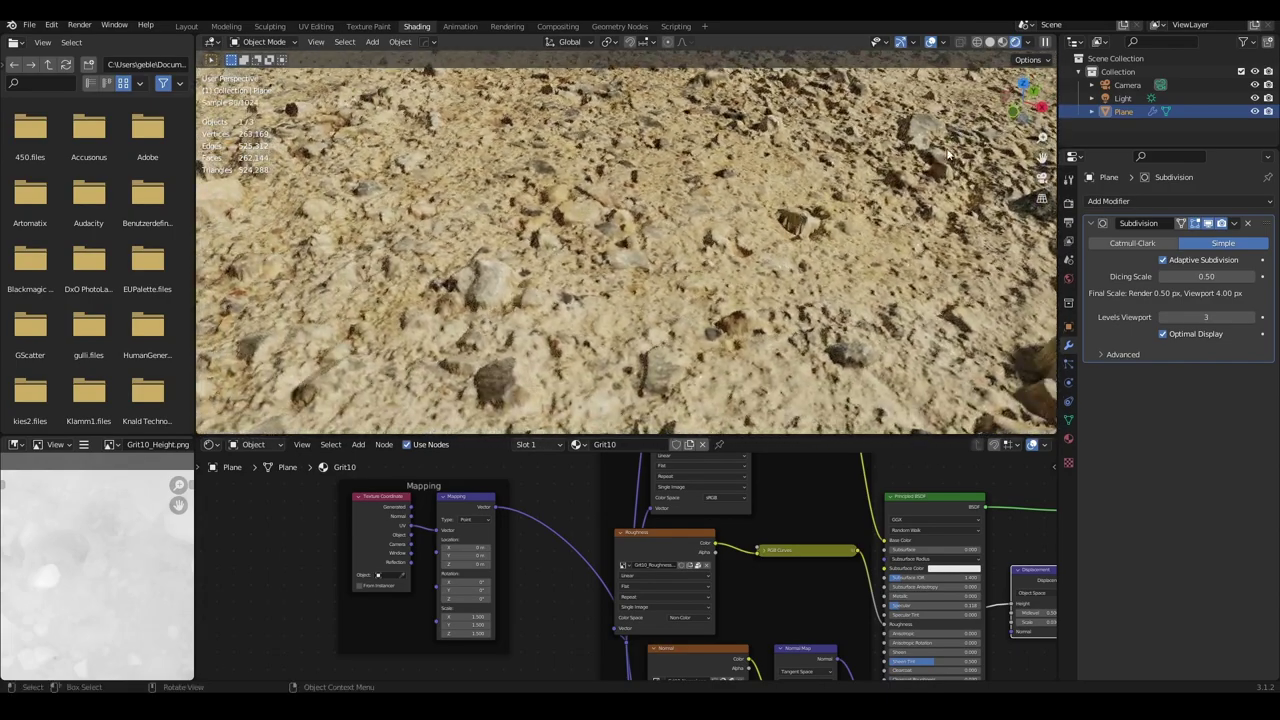
scroll(827, 260, down, 3)
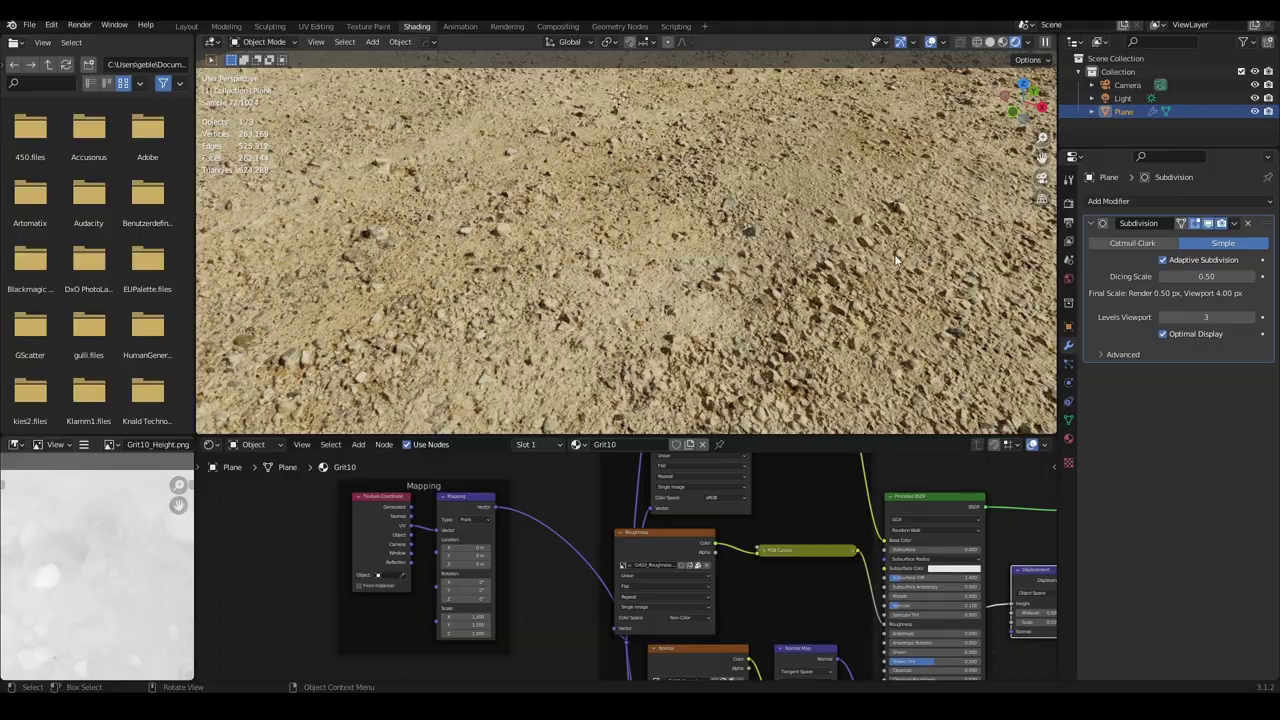
scroll(830, 240, down, 4)
mouse_move(845, 196)
middle_down()
mouse_move(689, 285)
mouse_move(816, 281)
middle_up()
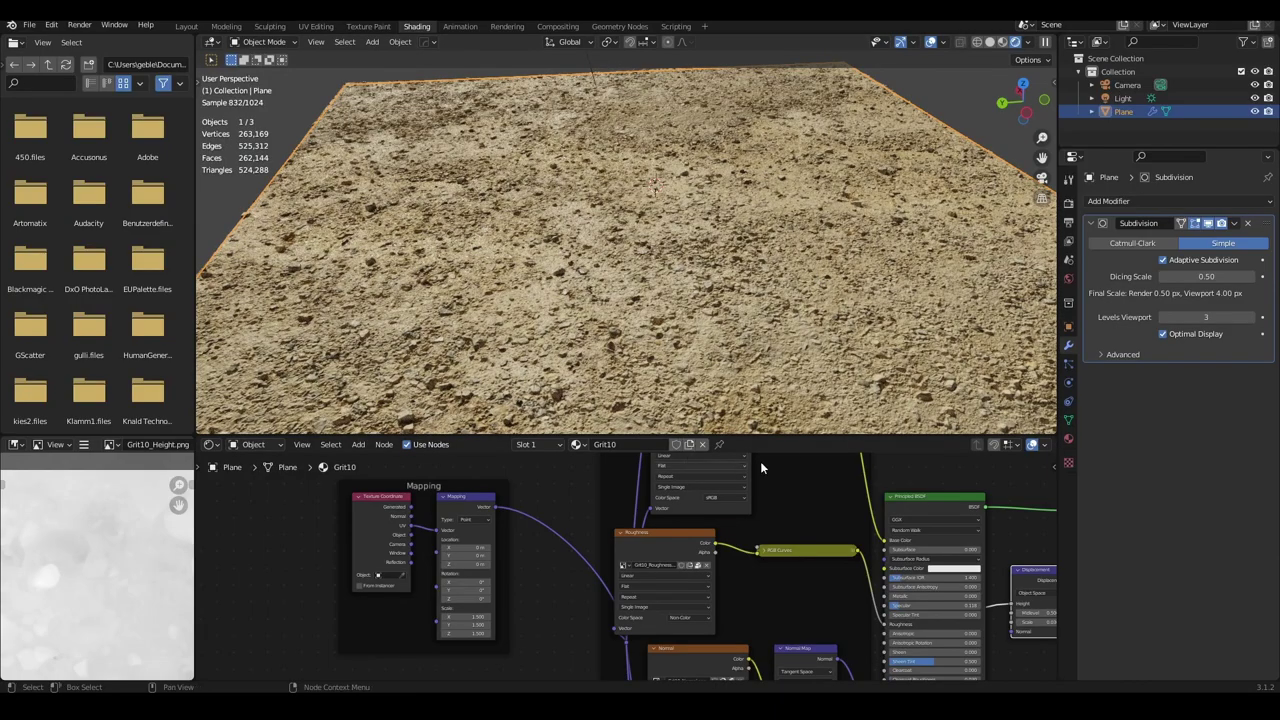
mouse_move(660, 260)
middle_down()
mouse_move(646, 208)
mouse_move(670, 330)
mouse_move(740, 420)
middle_up()
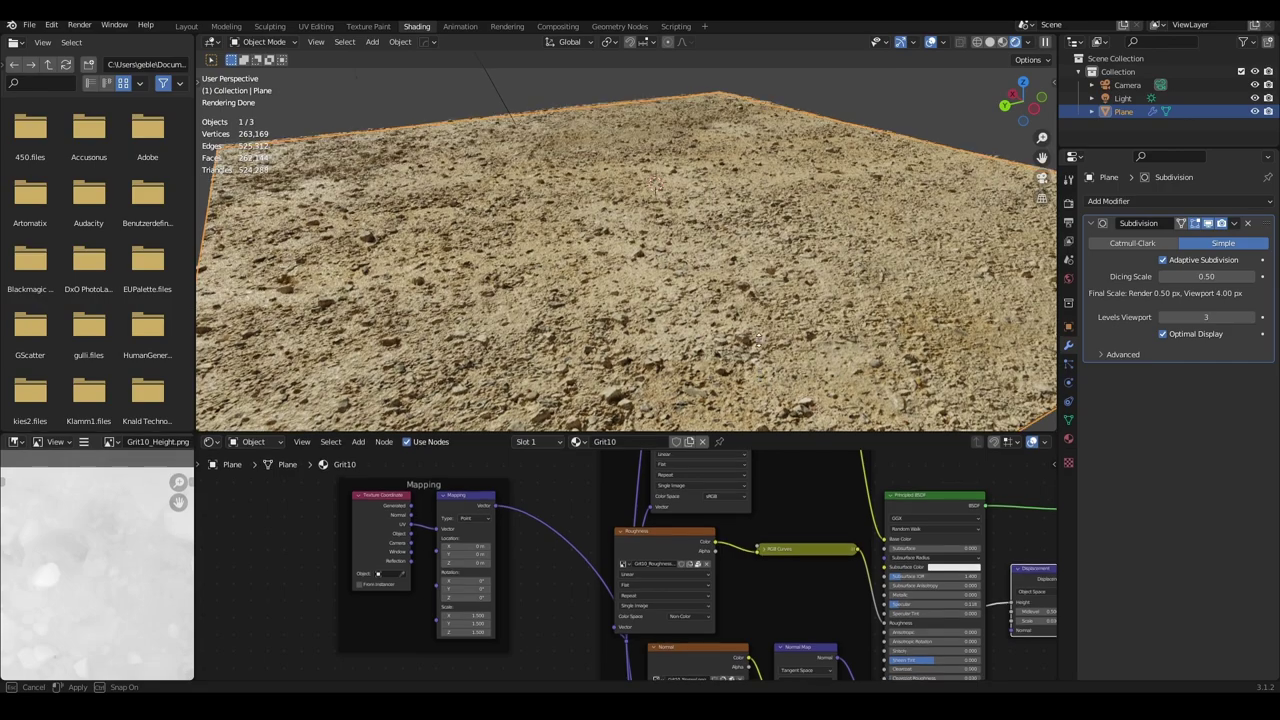
Step: Enlarge the node editor and move the Material Output, Displacement and Principled BSDF nodes right
drag(765, 437, 765, 283)
middle_drag(720, 160, 714, 222)
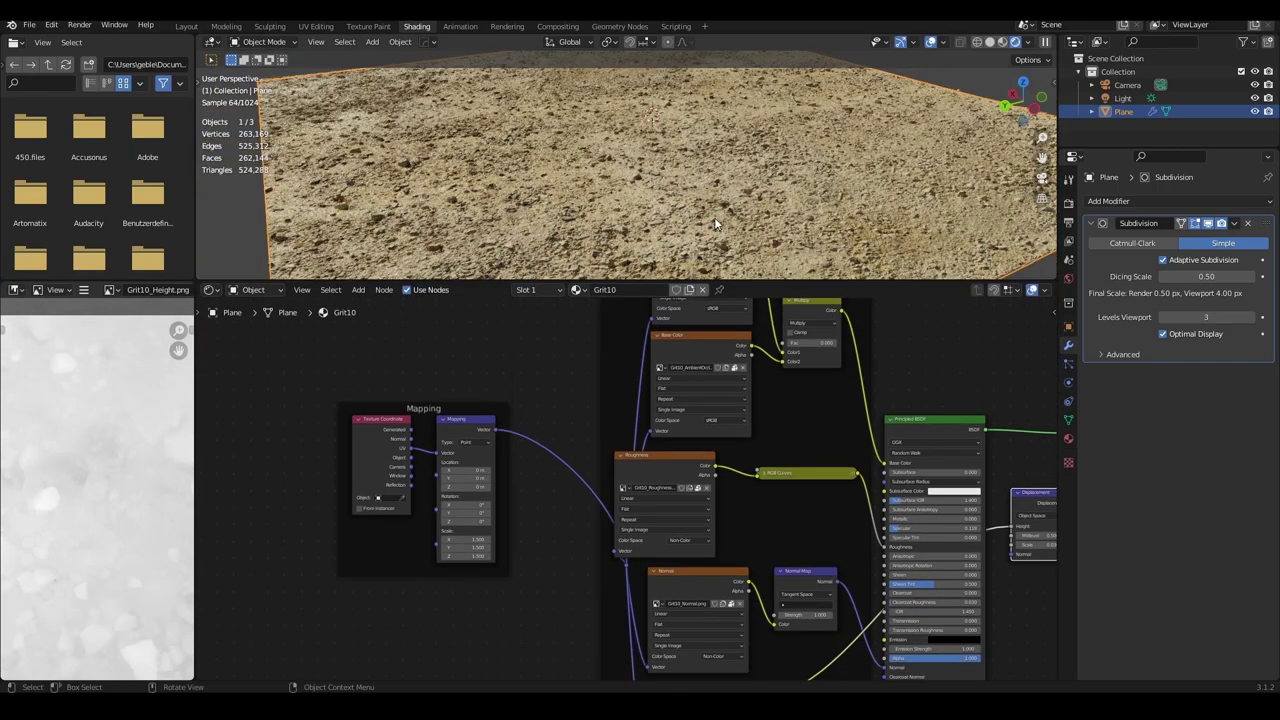
scroll(796, 500, down, 4)
middle_drag(853, 516, 600, 504)
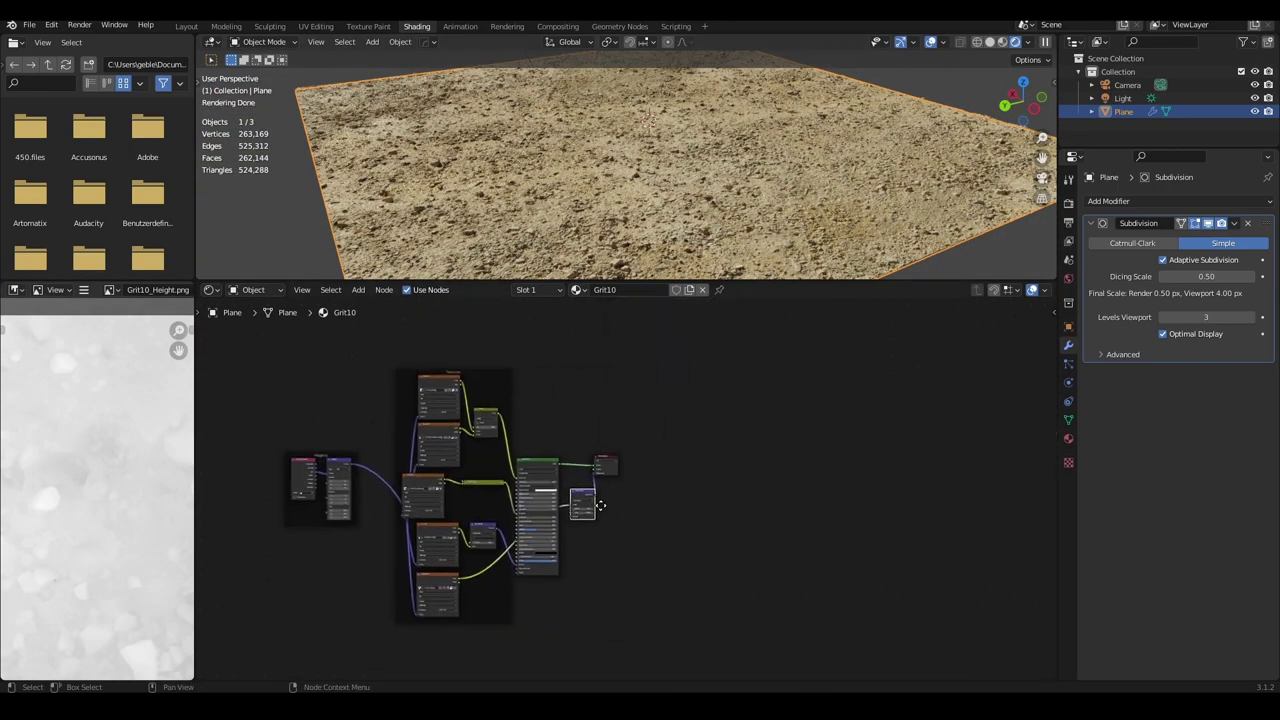
scroll(600, 504, up, 3)
scroll(601, 507, up, 2)
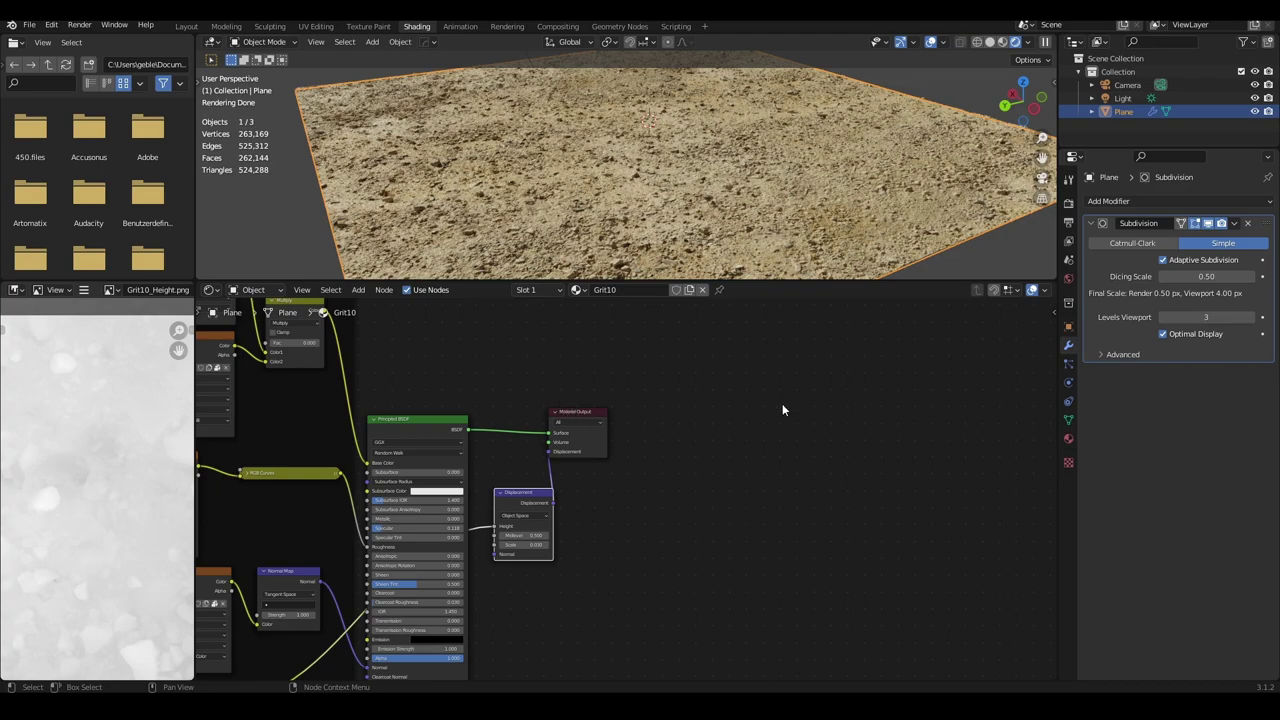
drag(589, 412, 902, 403)
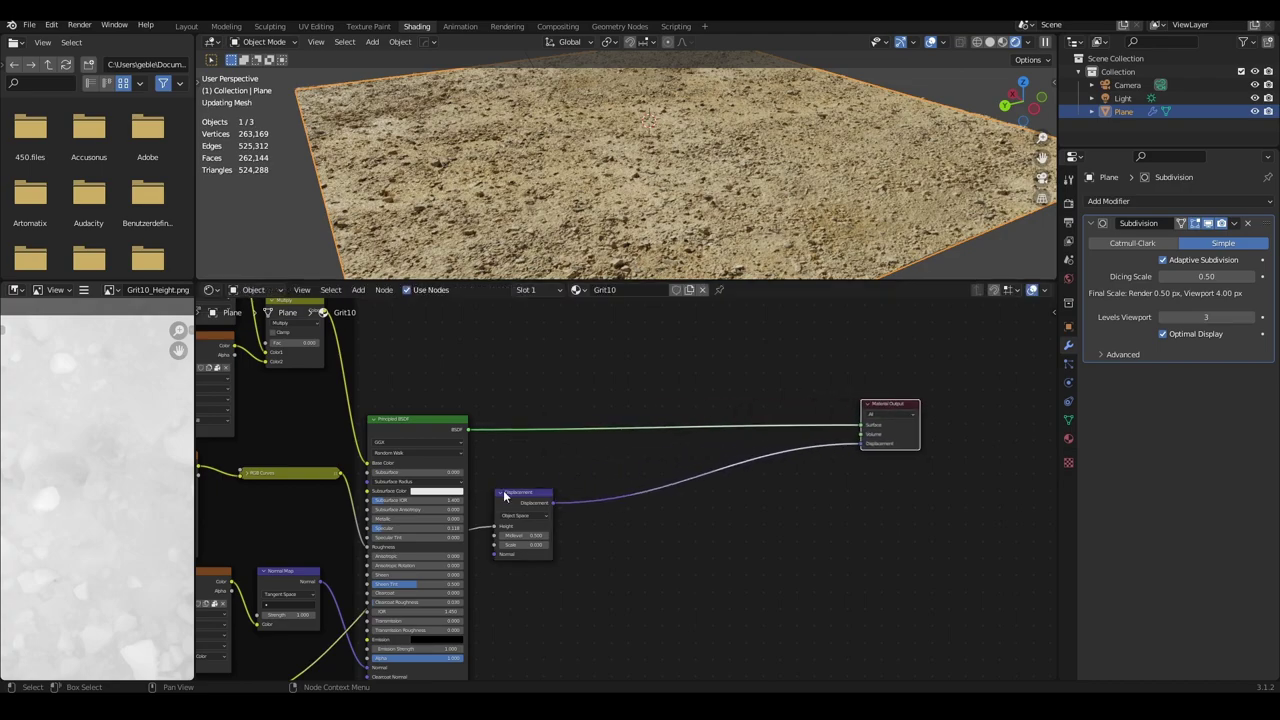
drag(533, 493, 817, 484)
drag(394, 430, 547, 349)
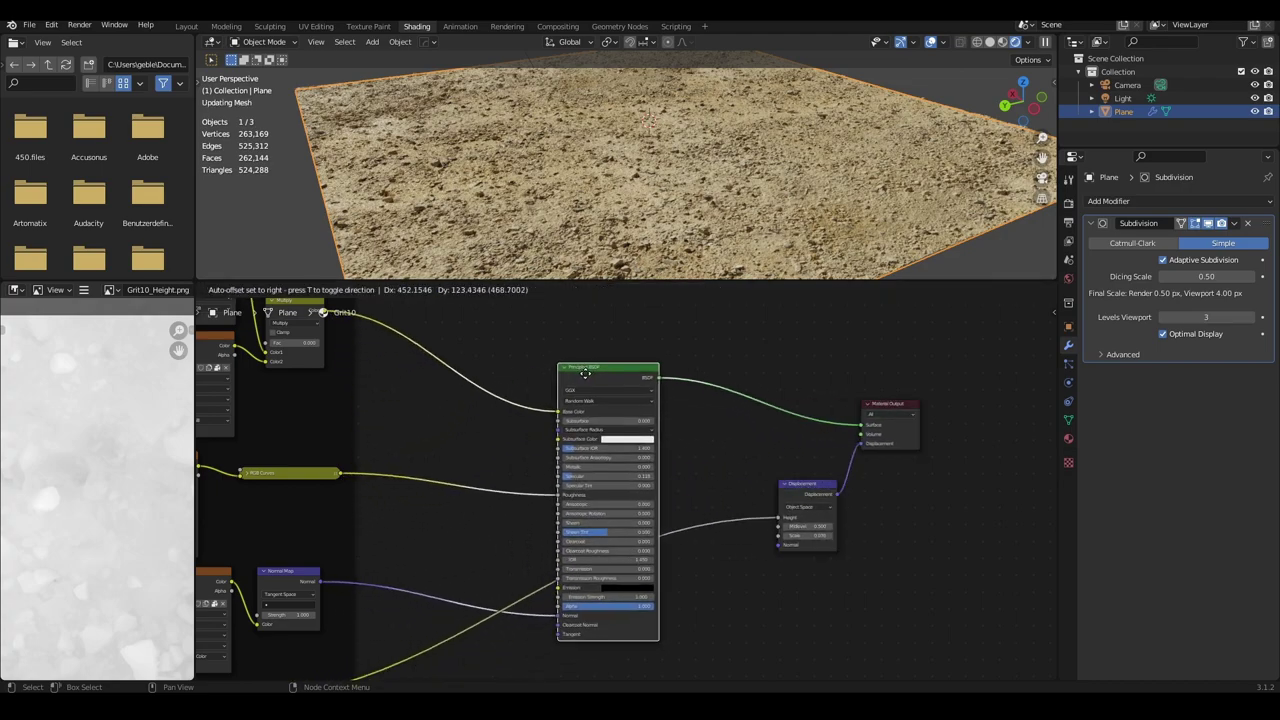
Step: Reset Dicing Scale to 1.00 and merge away the image preview and file browser areas
double_click(1211, 276)
text(1.)
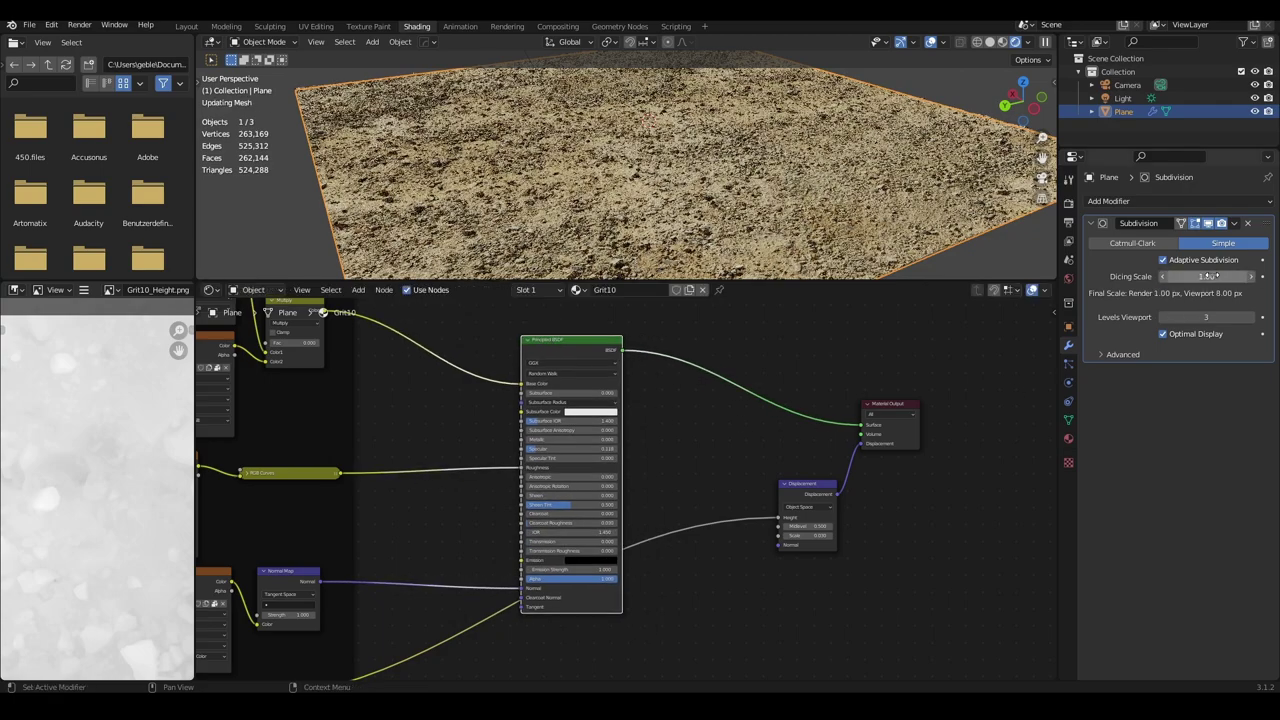
key(Return)
middle_drag(475, 447, 720, 450)
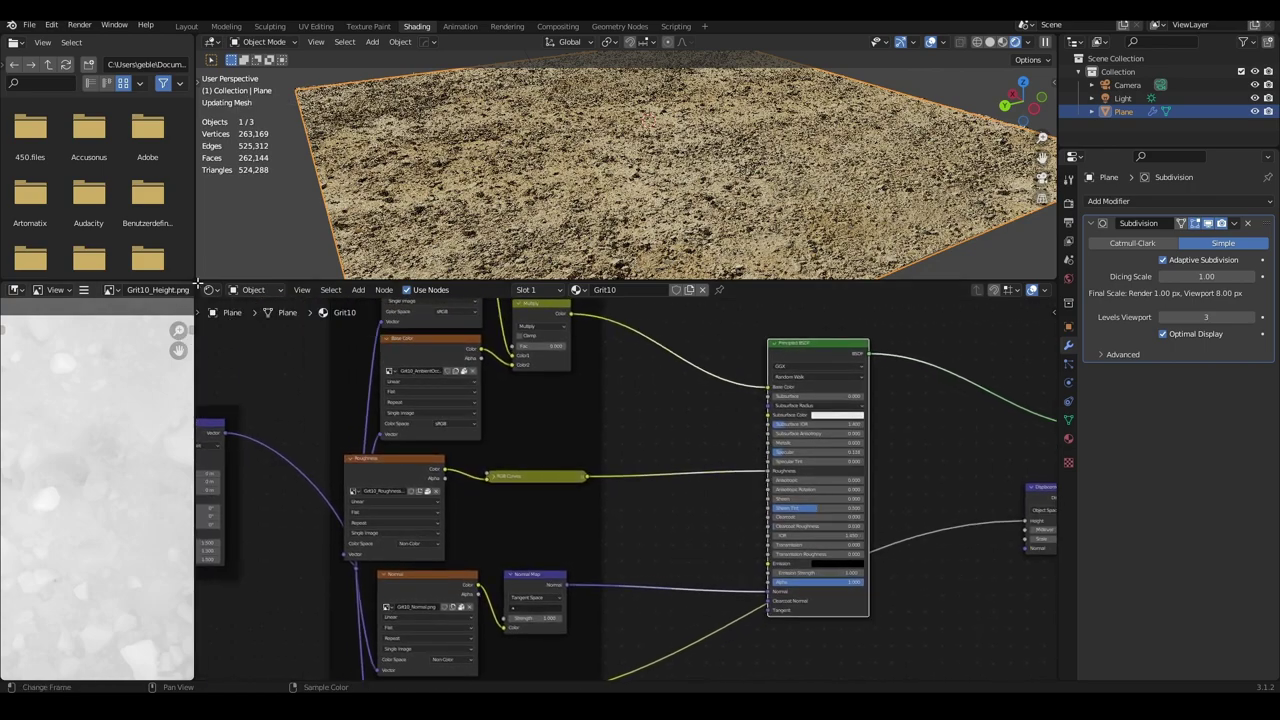
drag(200, 288, 126, 290)
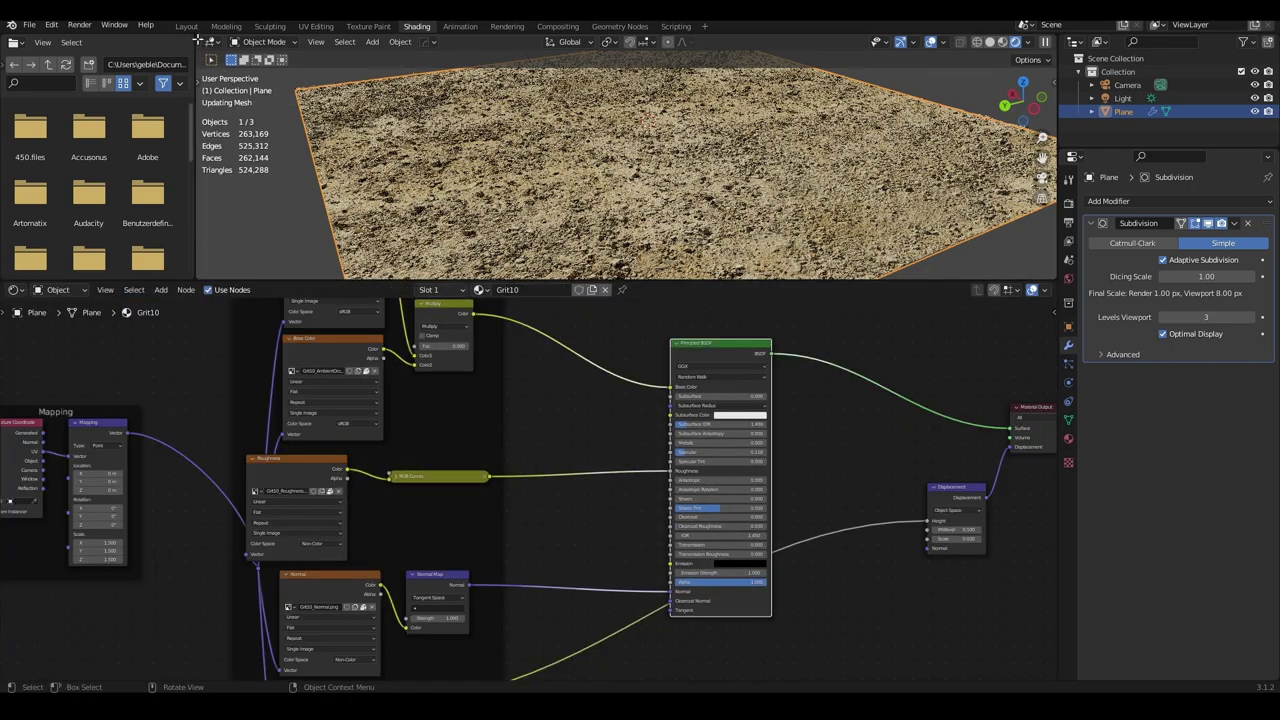
drag(199, 38, 164, 50)
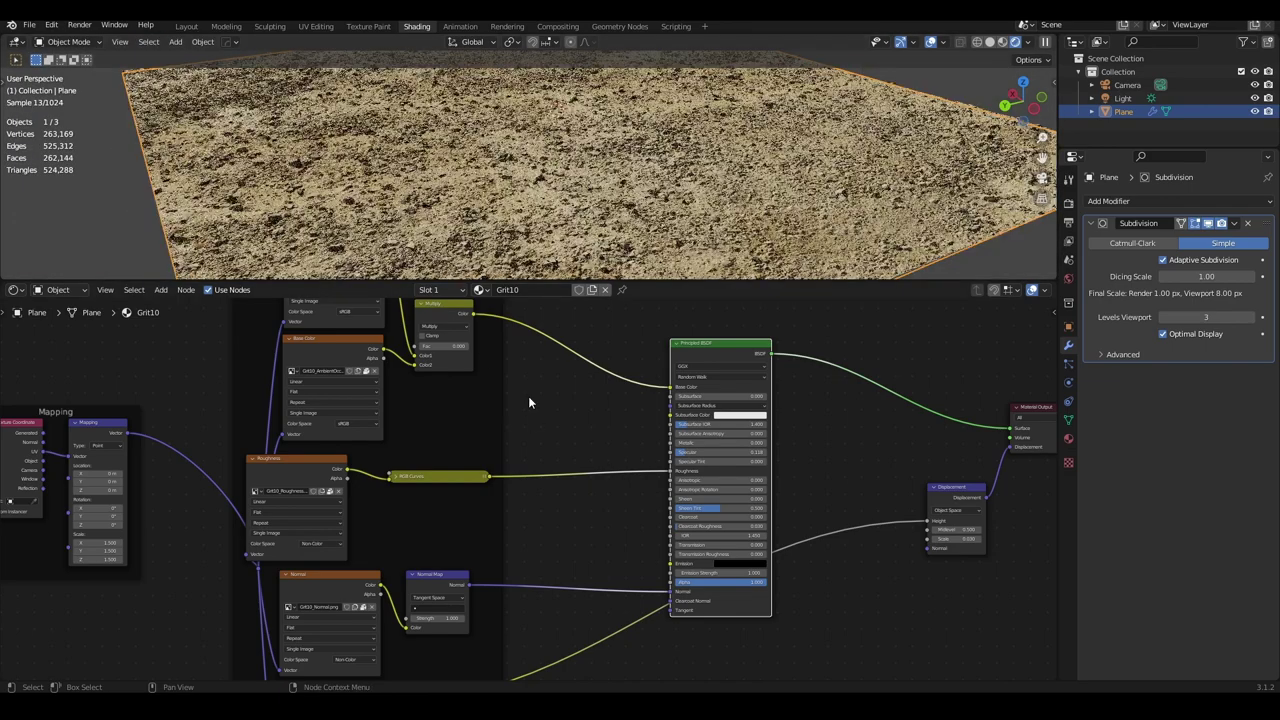
middle_drag(618, 506, 578, 424)
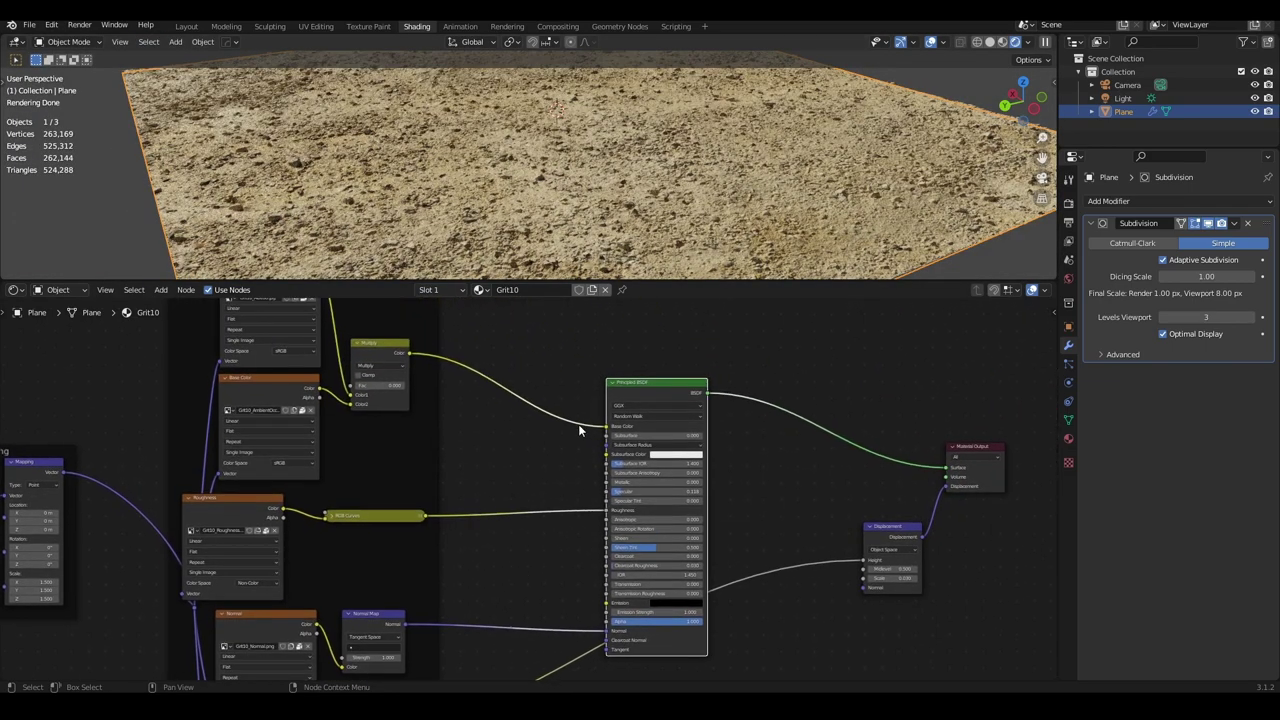
drag(648, 393, 719, 341)
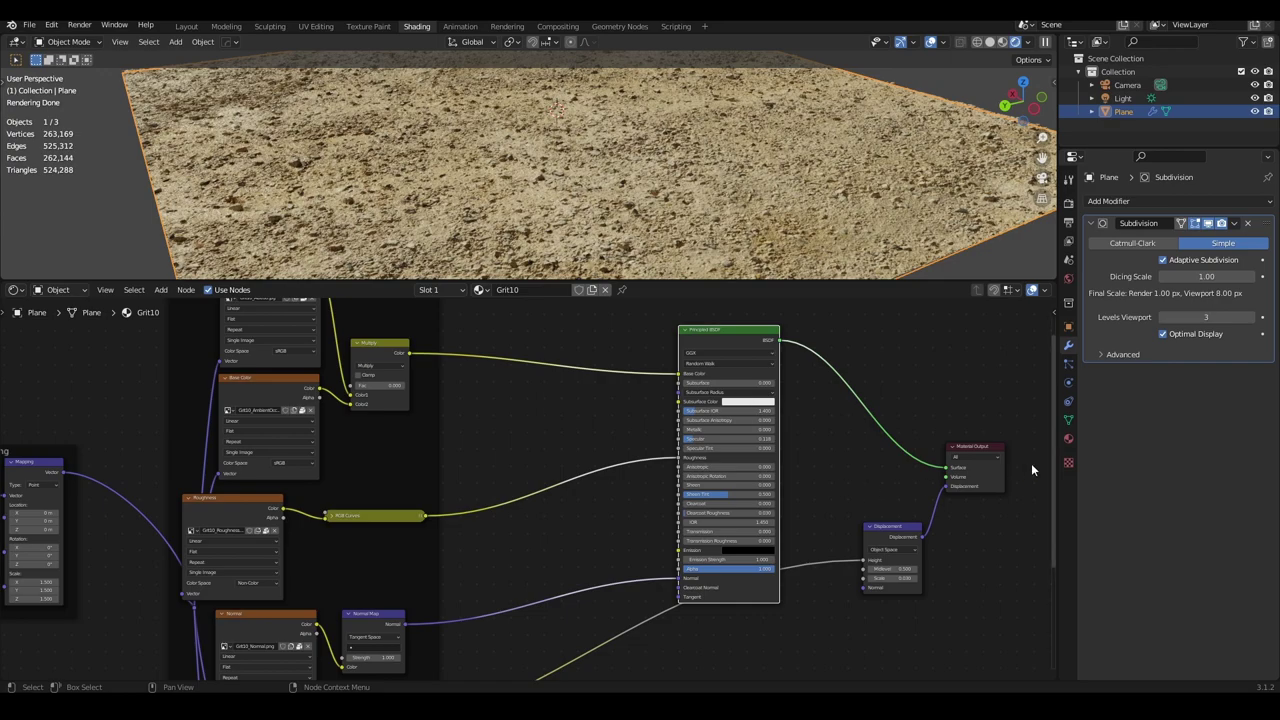
Step: Add a WaterLayer node from the QZ side panel and drop it onto the Base Color link
key(n)
click(1048, 552)
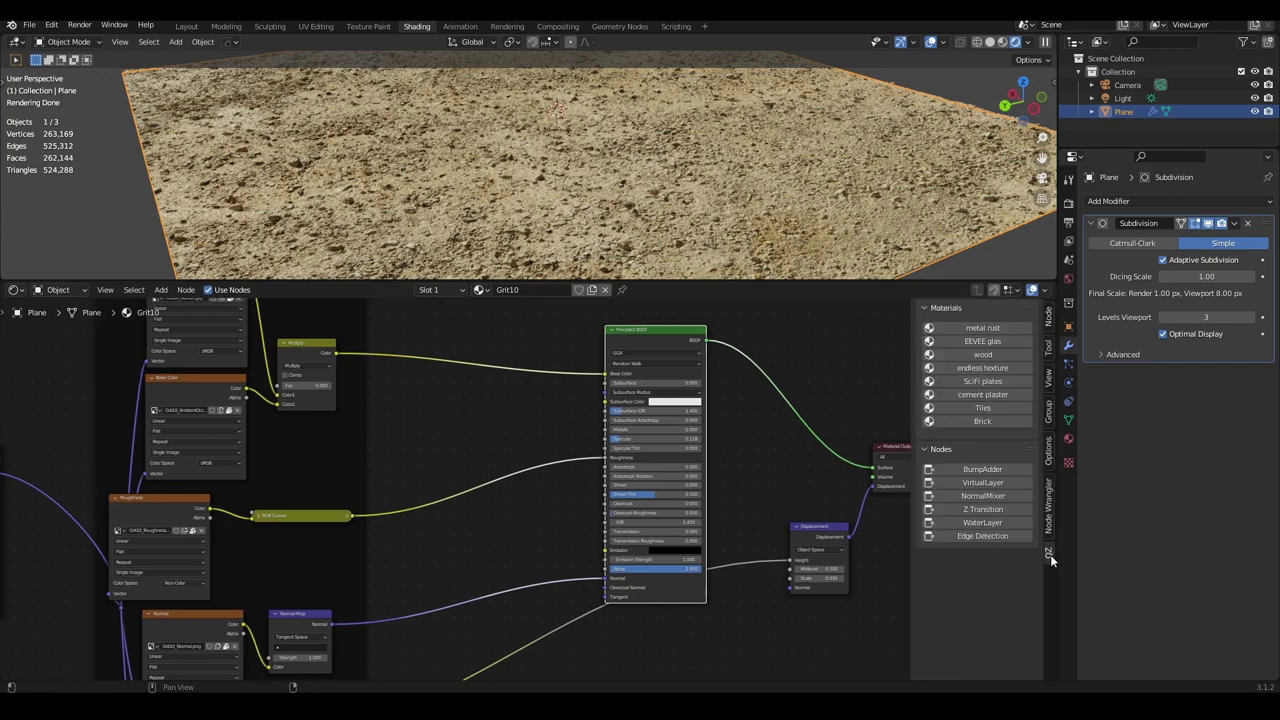
click(983, 524)
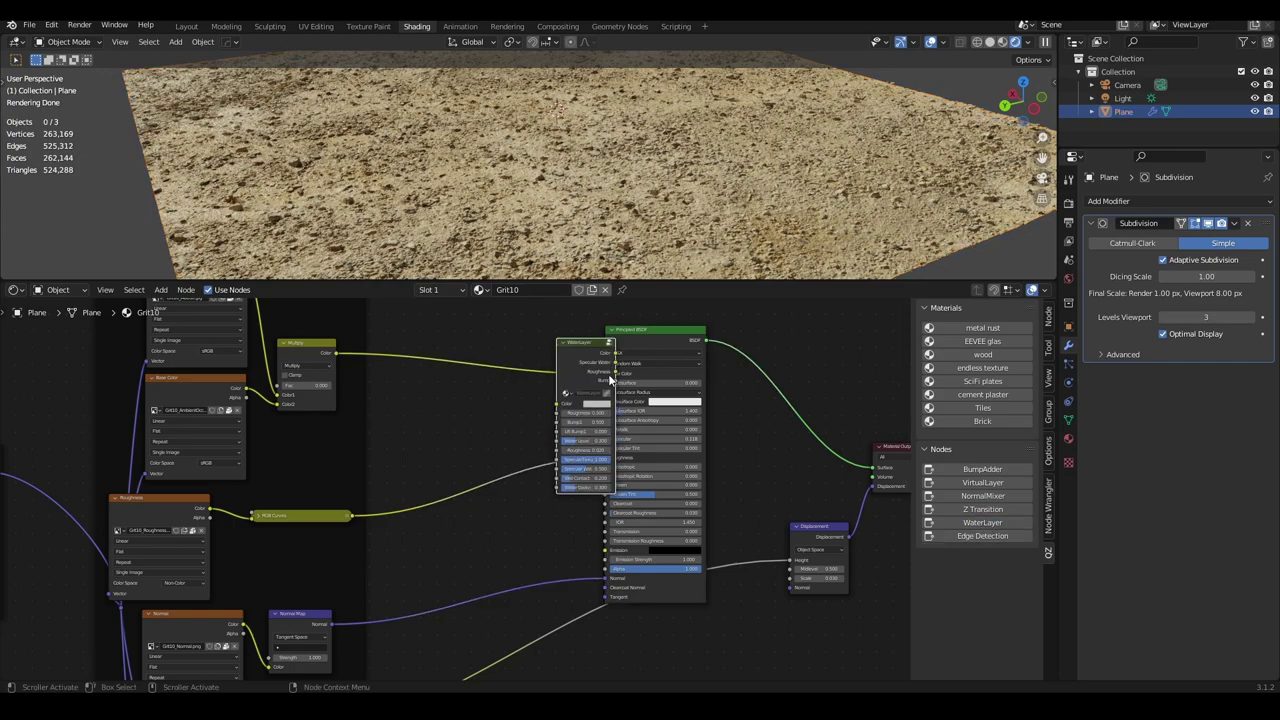
drag(581, 358, 430, 347)
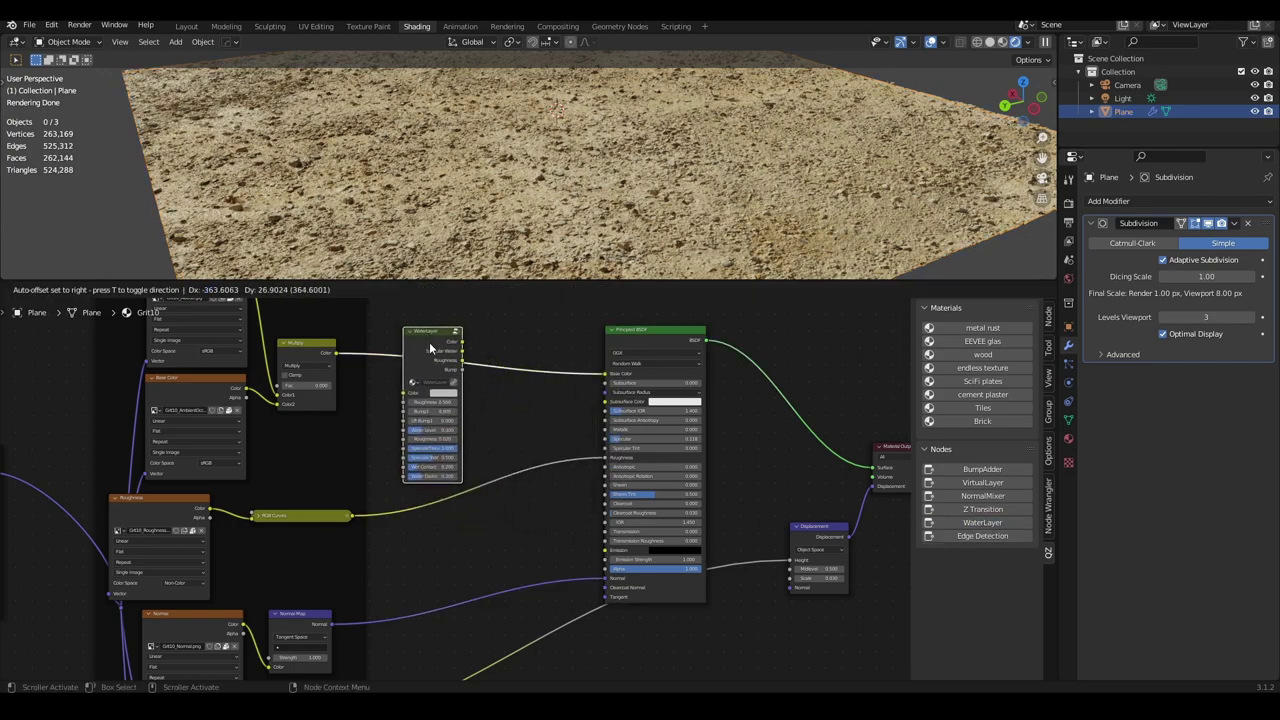
click(450, 384)
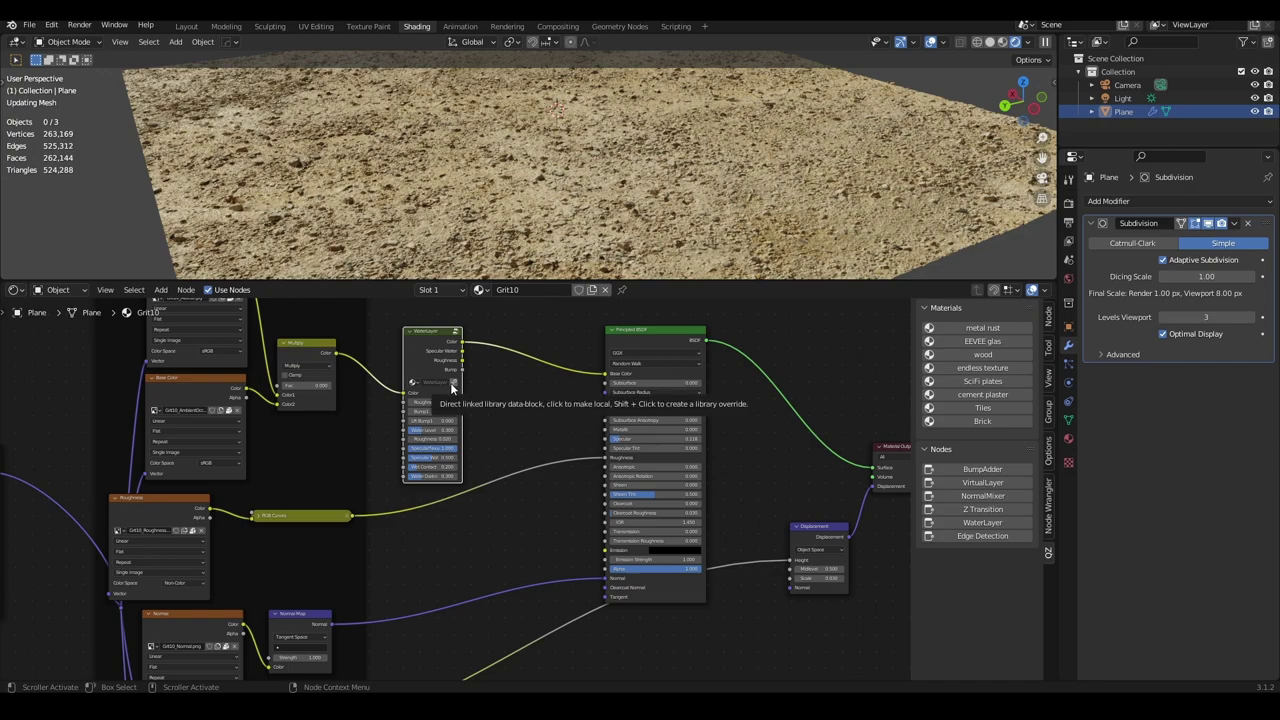
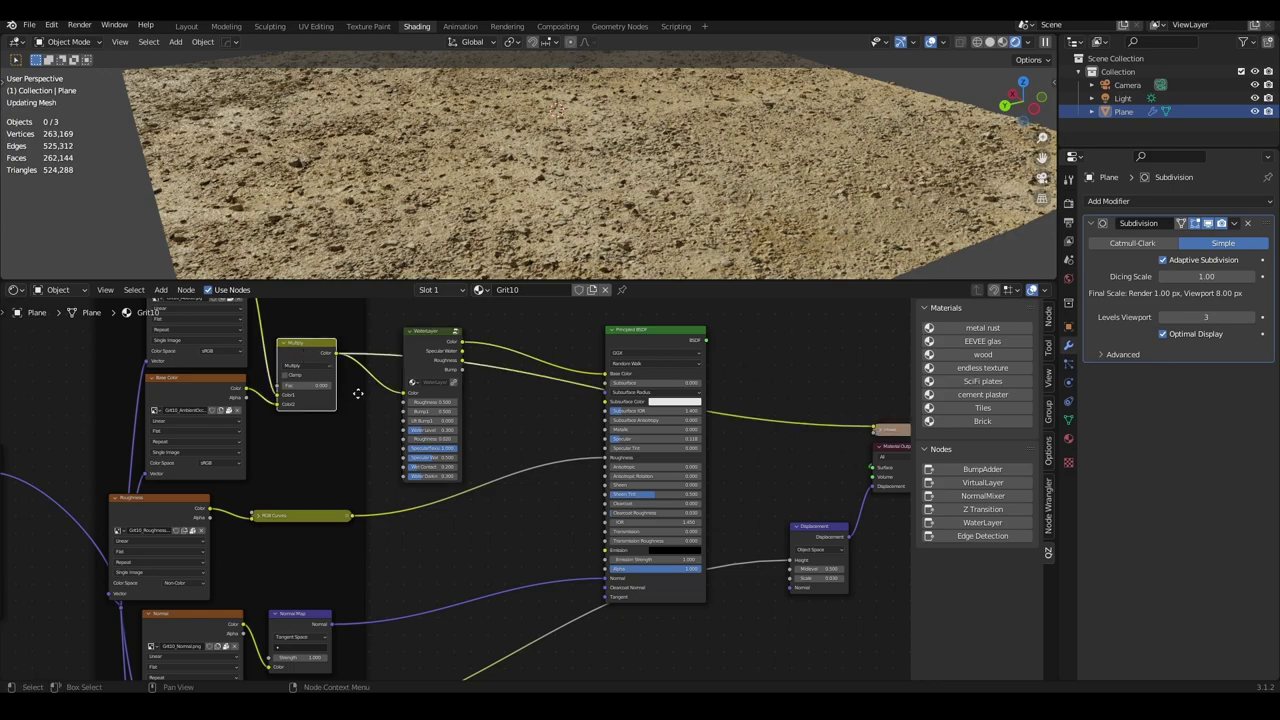
Step: Feed RGB Curves into the WaterLayer group's Roughness input
scroll(428, 434, up, 1)
scroll(481, 441, up, 1)
scroll(491, 444, up, 1)
middle_drag(491, 444, 473, 431)
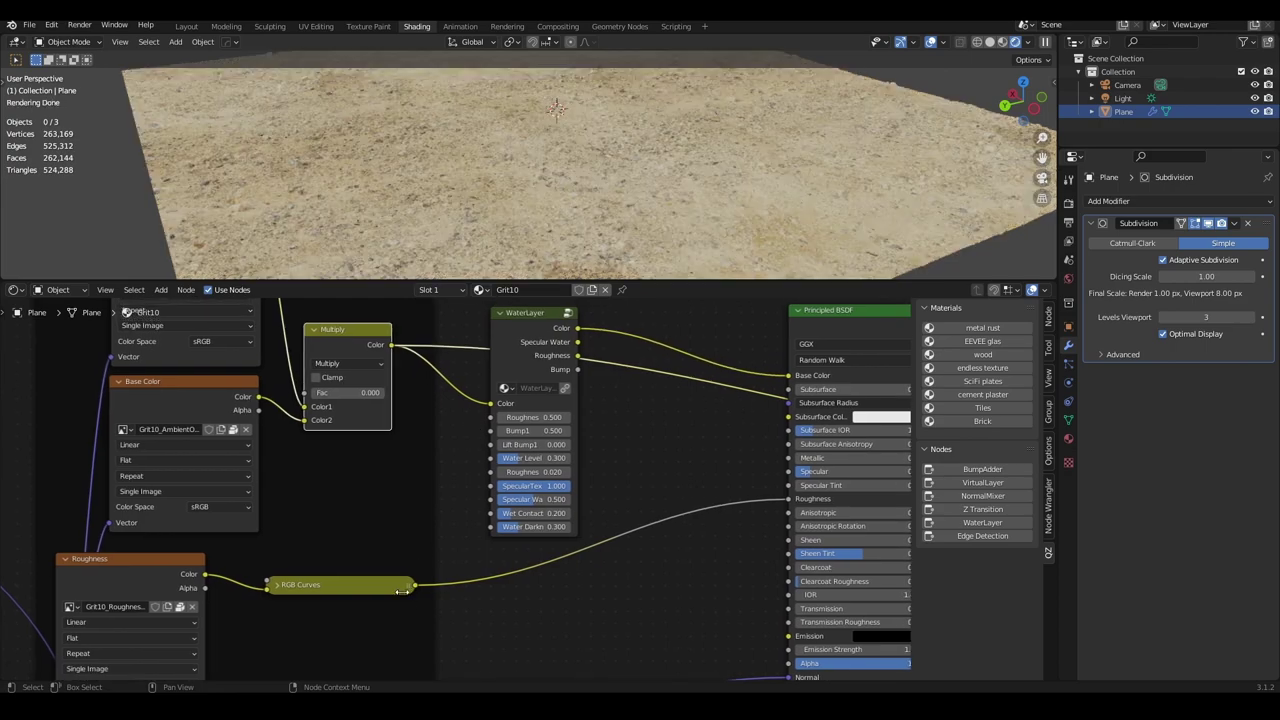
drag(415, 587, 490, 417)
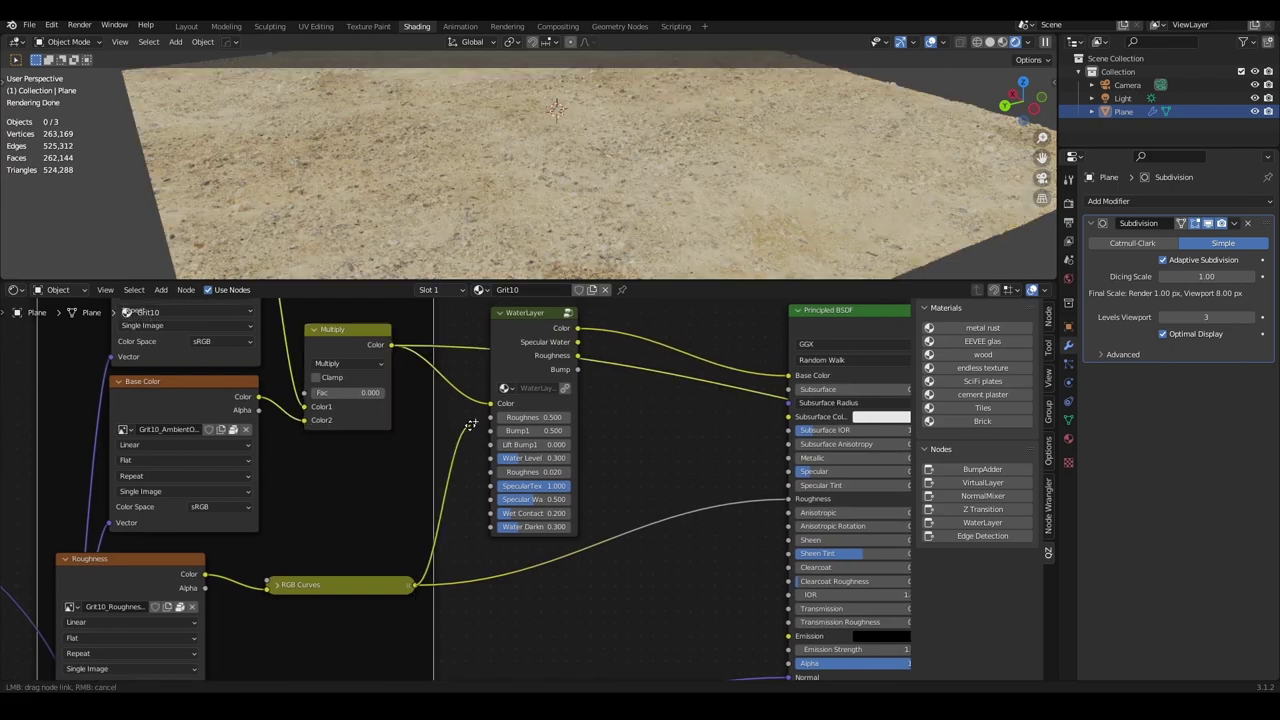
Step: Connect the Displacement texture's Color to the WaterLayer Bump1 input
middle_drag(575, 583, 563, 403)
scroll(554, 468, down, 2)
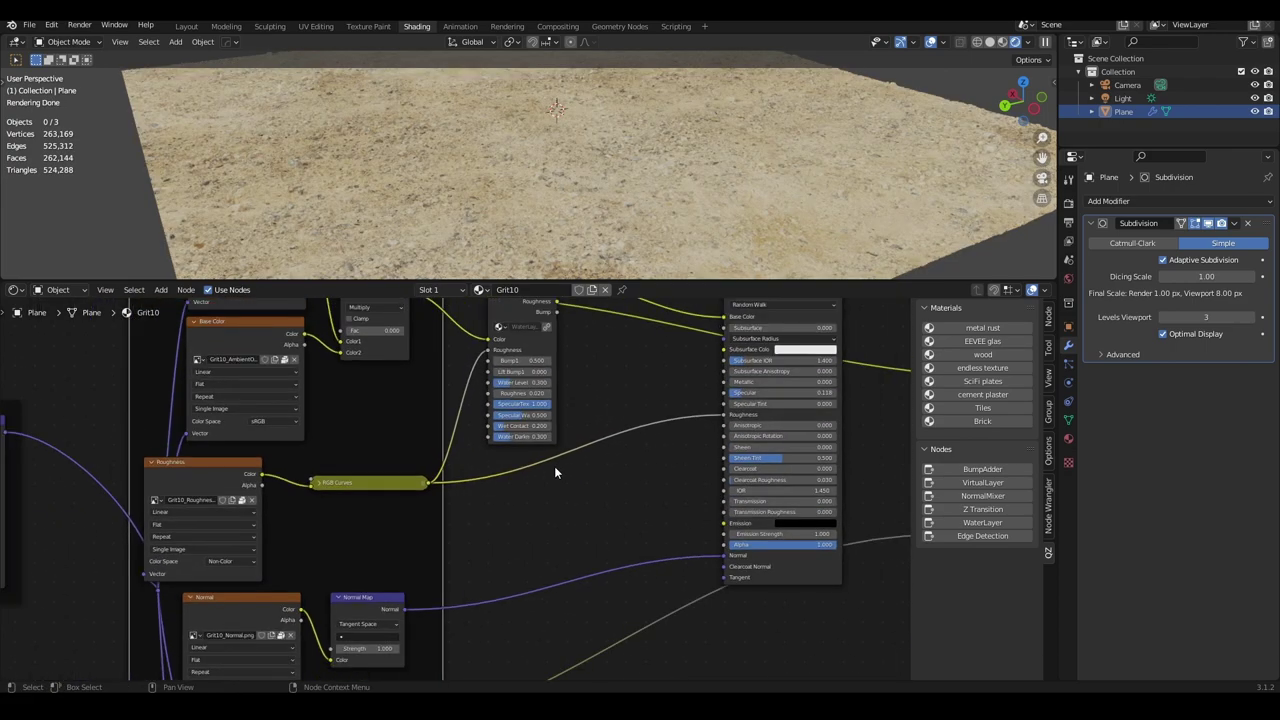
mouse_move(554, 468)
middle_down()
mouse_move(571, 443)
mouse_move(574, 510)
middle_up()
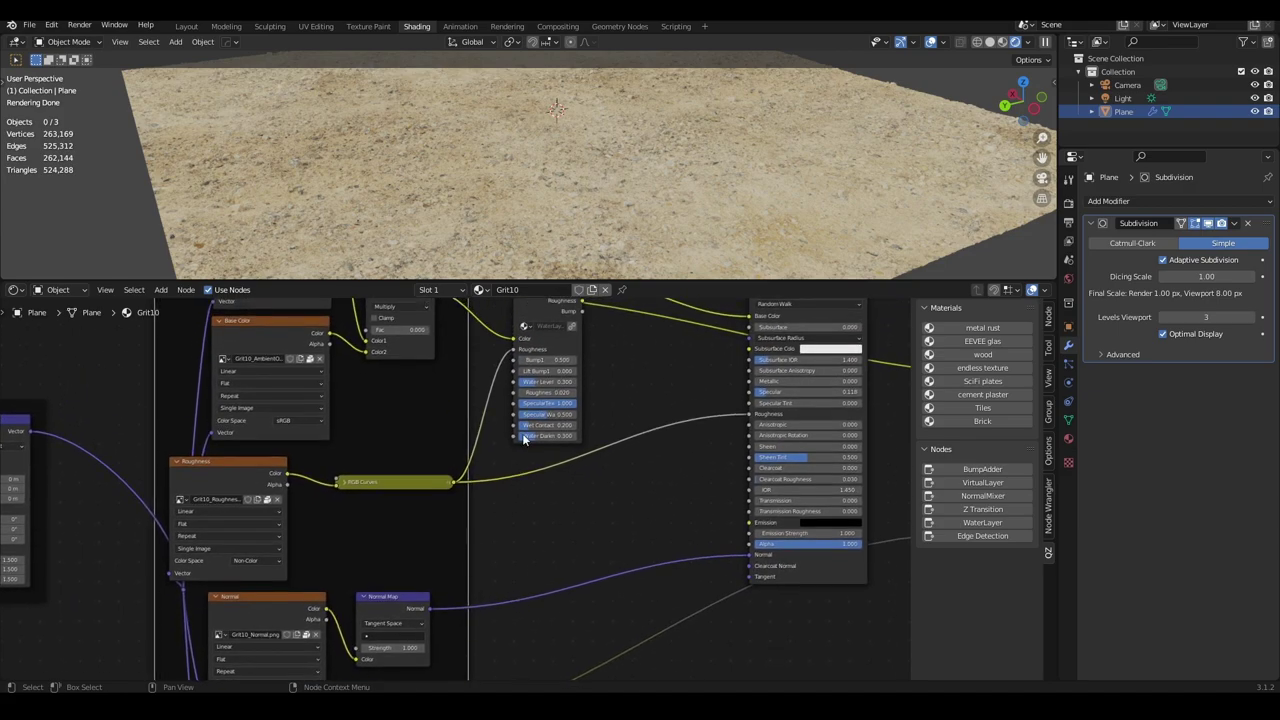
middle_drag(530, 450, 491, 386)
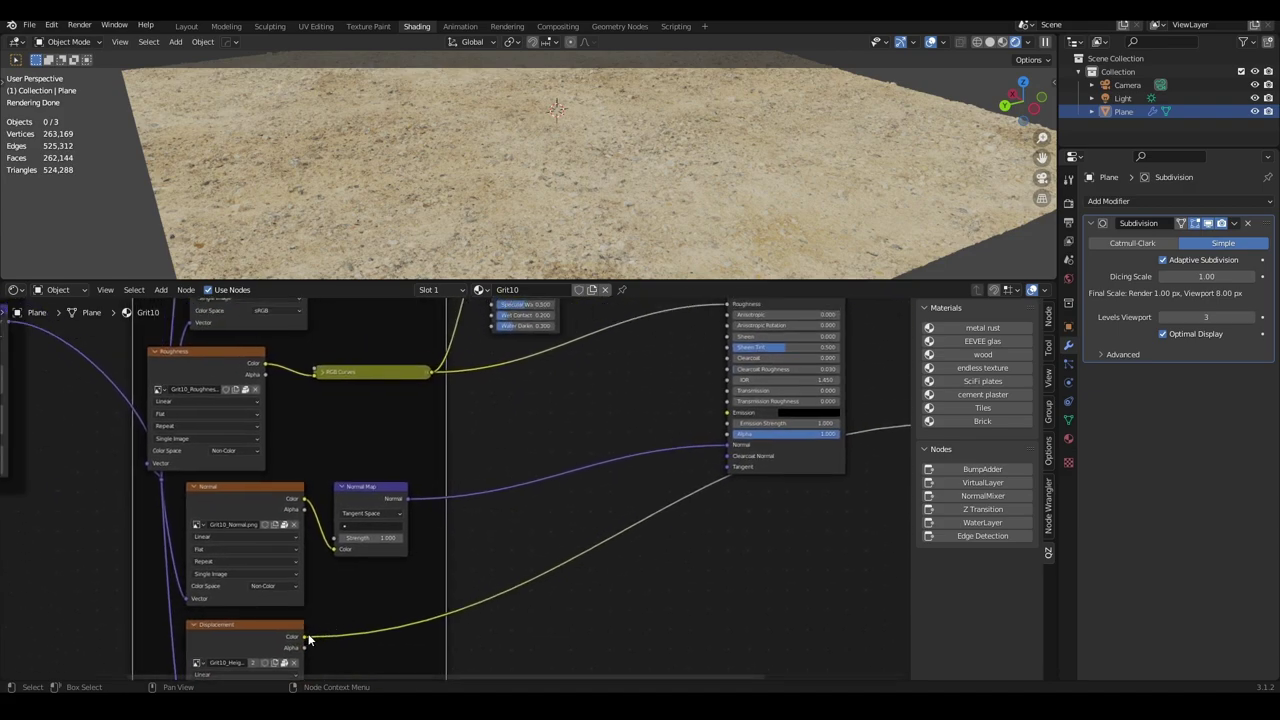
mouse_move(305, 640)
mouse_down()
mouse_move(477, 313)
mouse_move(490, 424)
mouse_up()
Step: Wire WaterLayer Specular Water and Roughness into the Principled BSDF Specular and Roughness
middle_drag(635, 437, 497, 439)
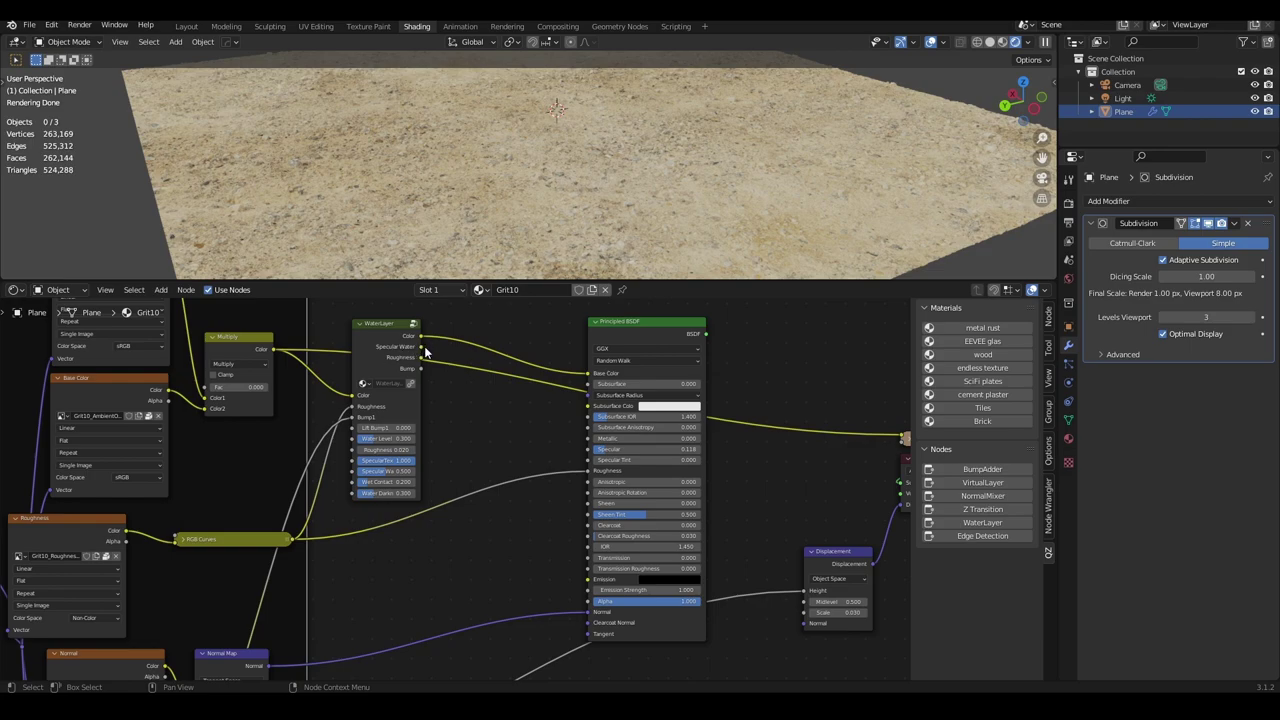
drag(421, 347, 588, 449)
drag(421, 357, 583, 472)
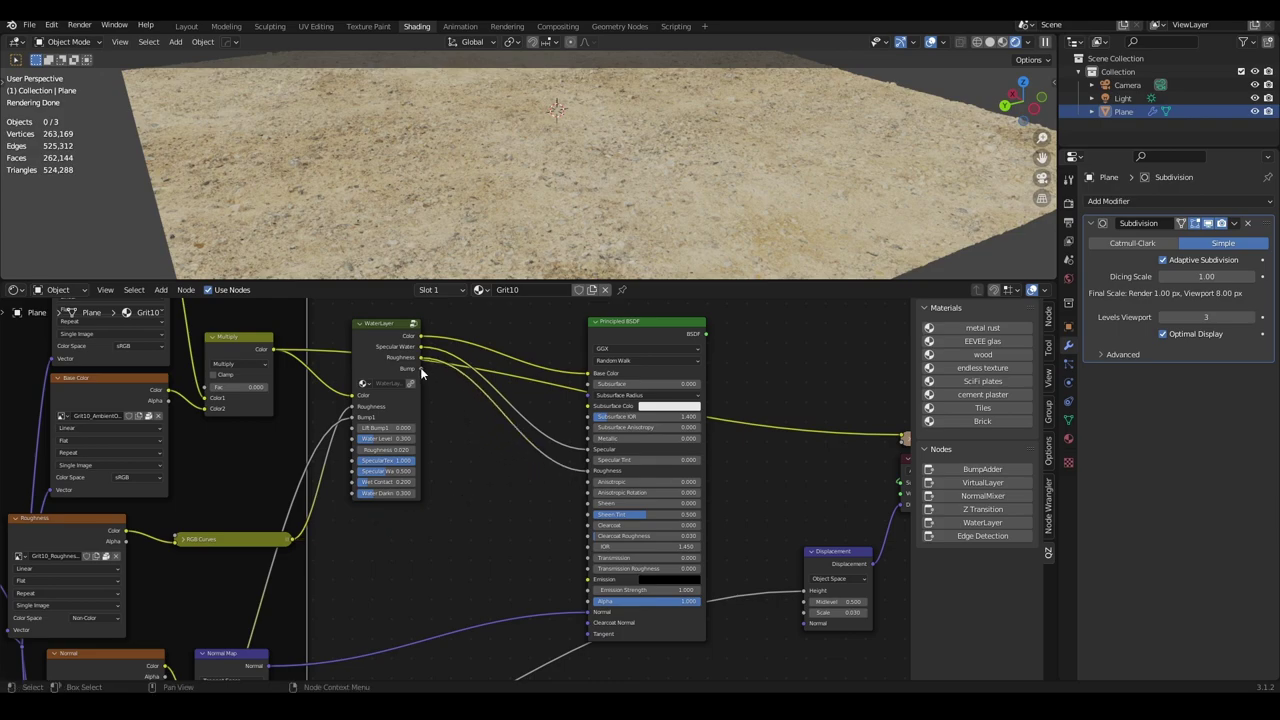
middle_drag(466, 484, 487, 445)
key(shift+a)
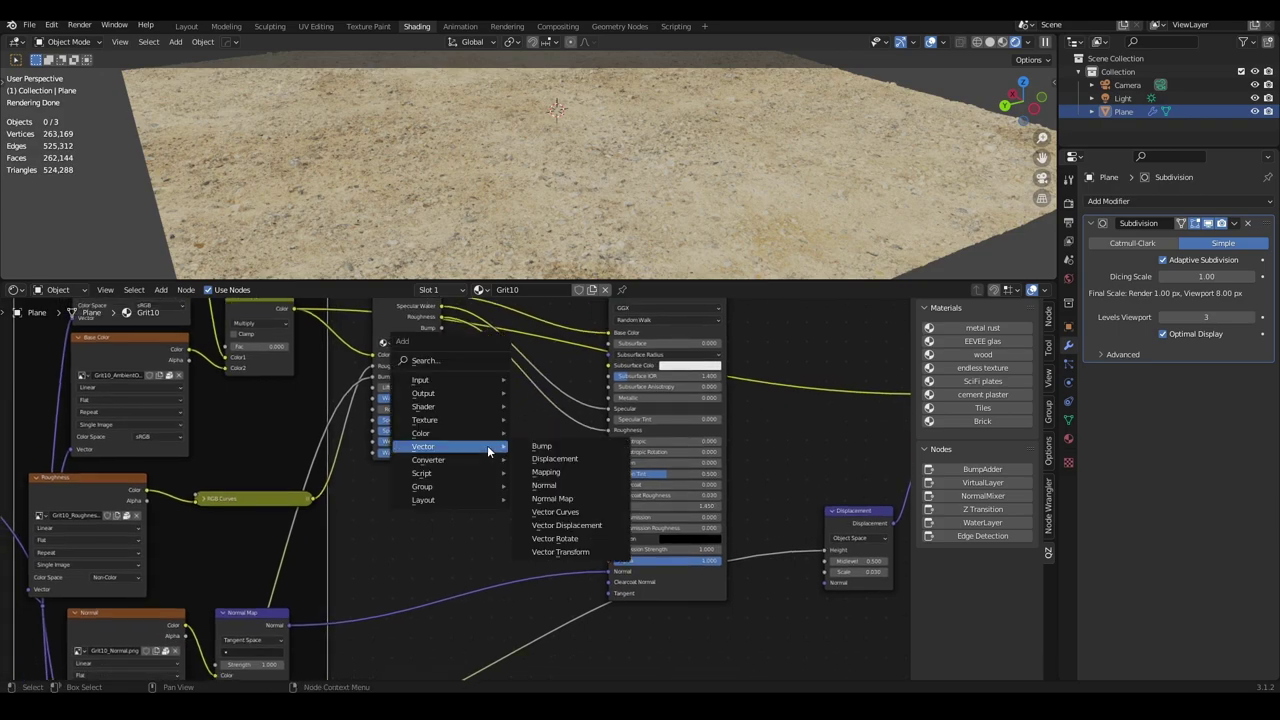
Step: Add a Bump node driven by WaterLayer Bump, its Normal feeding the BSDF Normal
click(541, 446)
click(535, 465)
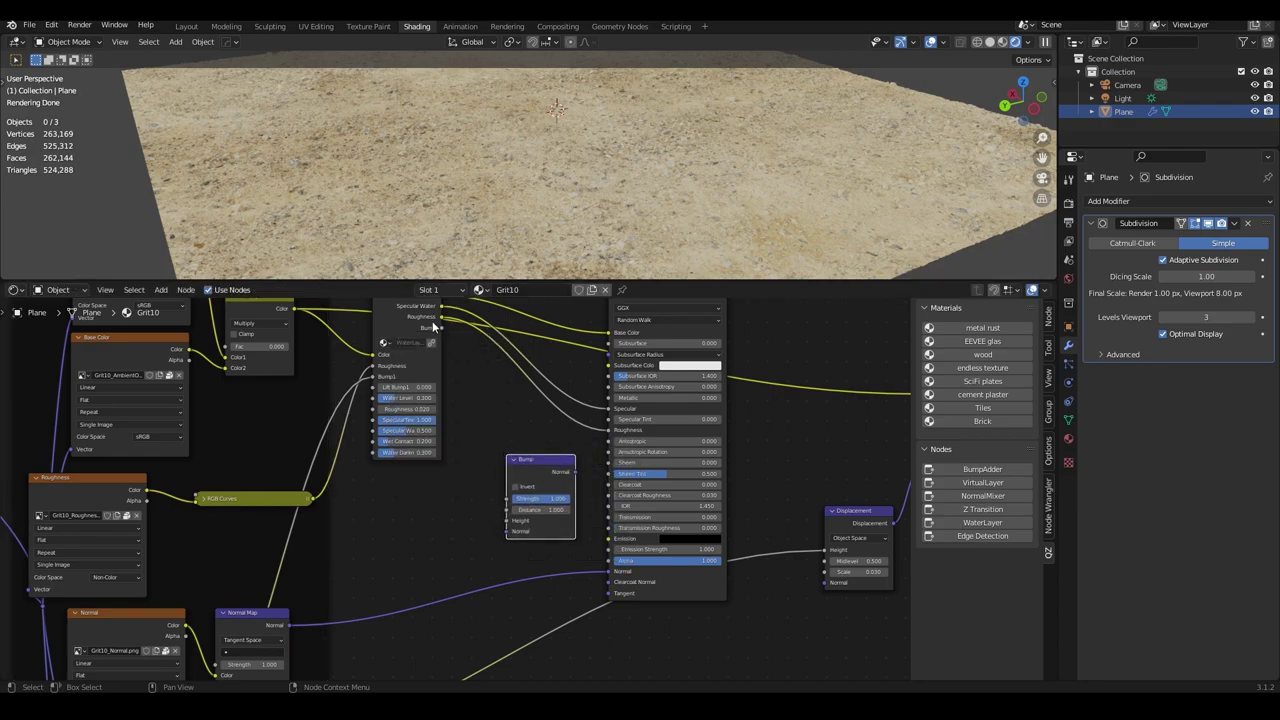
drag(435, 328, 508, 524)
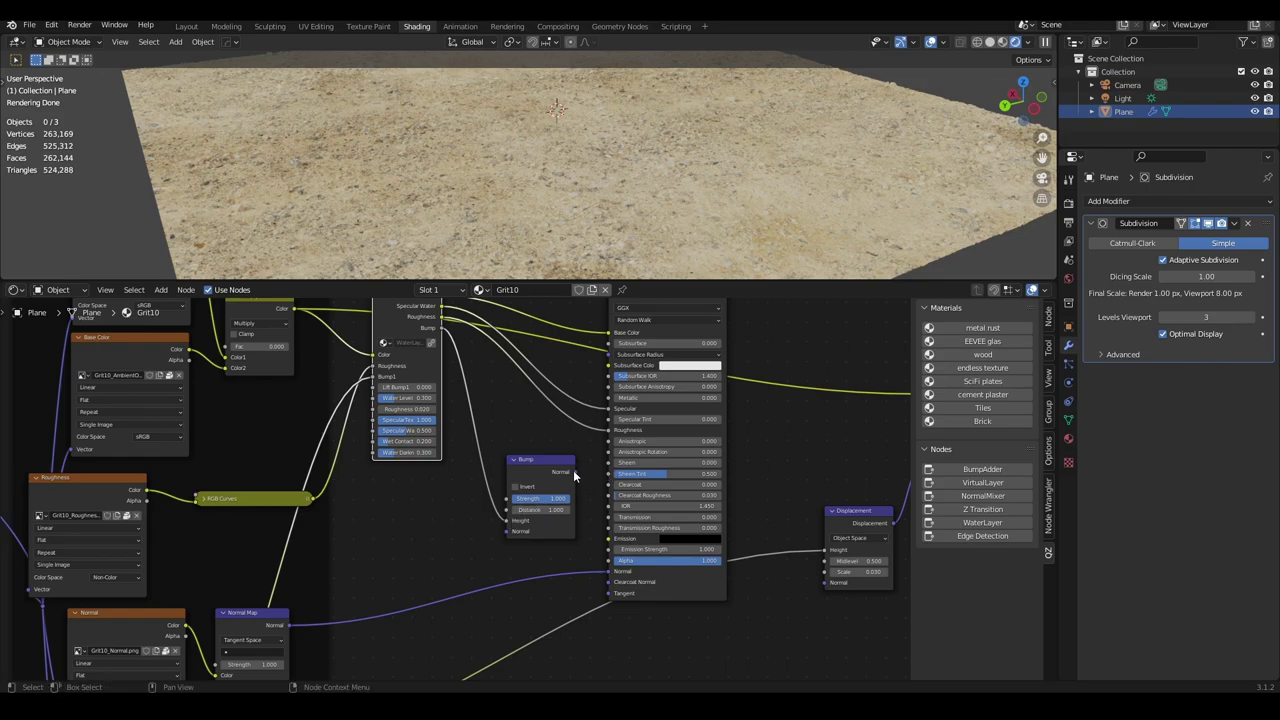
drag(574, 470, 608, 571)
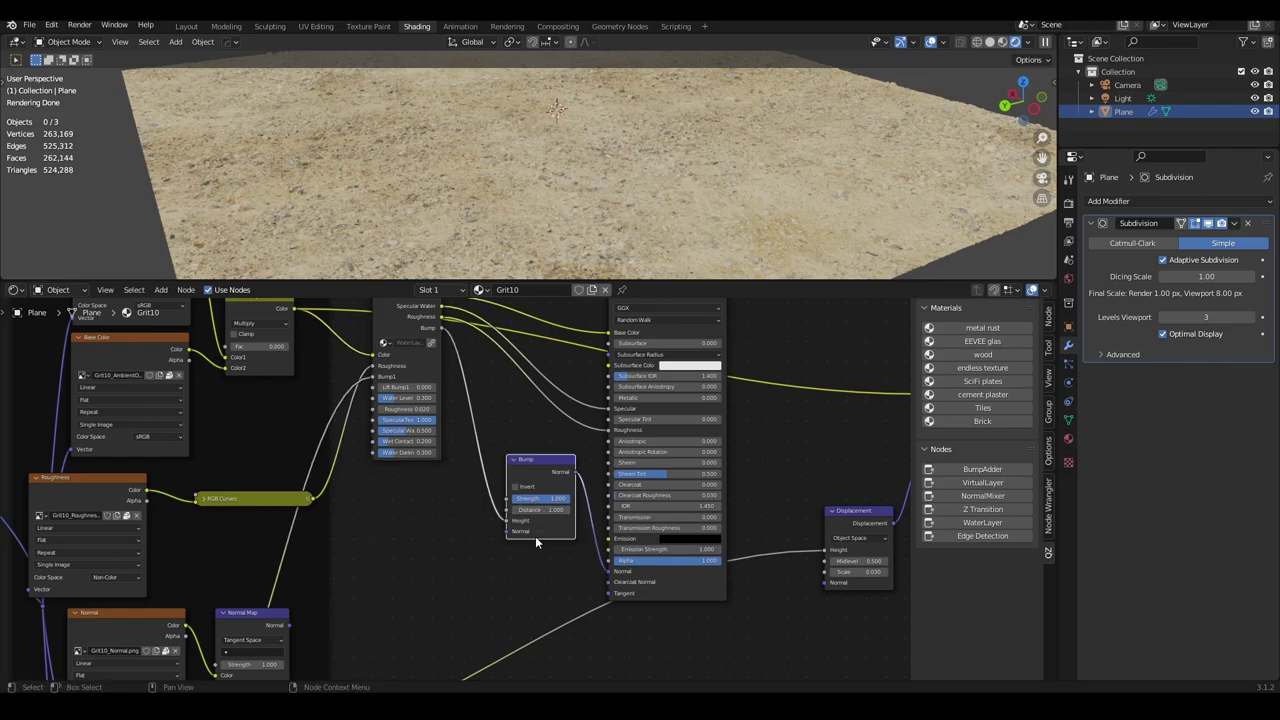
Step: Preview the Principled BSDF's full shader result in the node editor
middle_drag(623, 296, 667, 470)
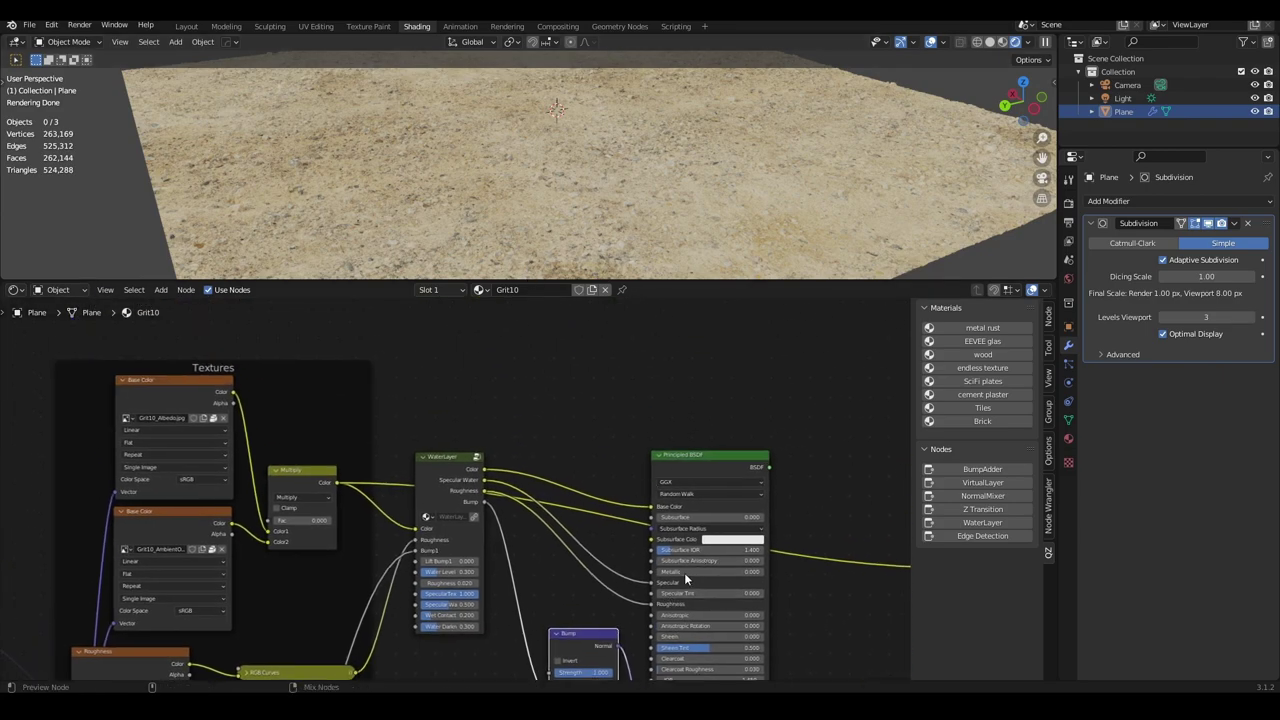
ctrl+shift+click(684, 572)
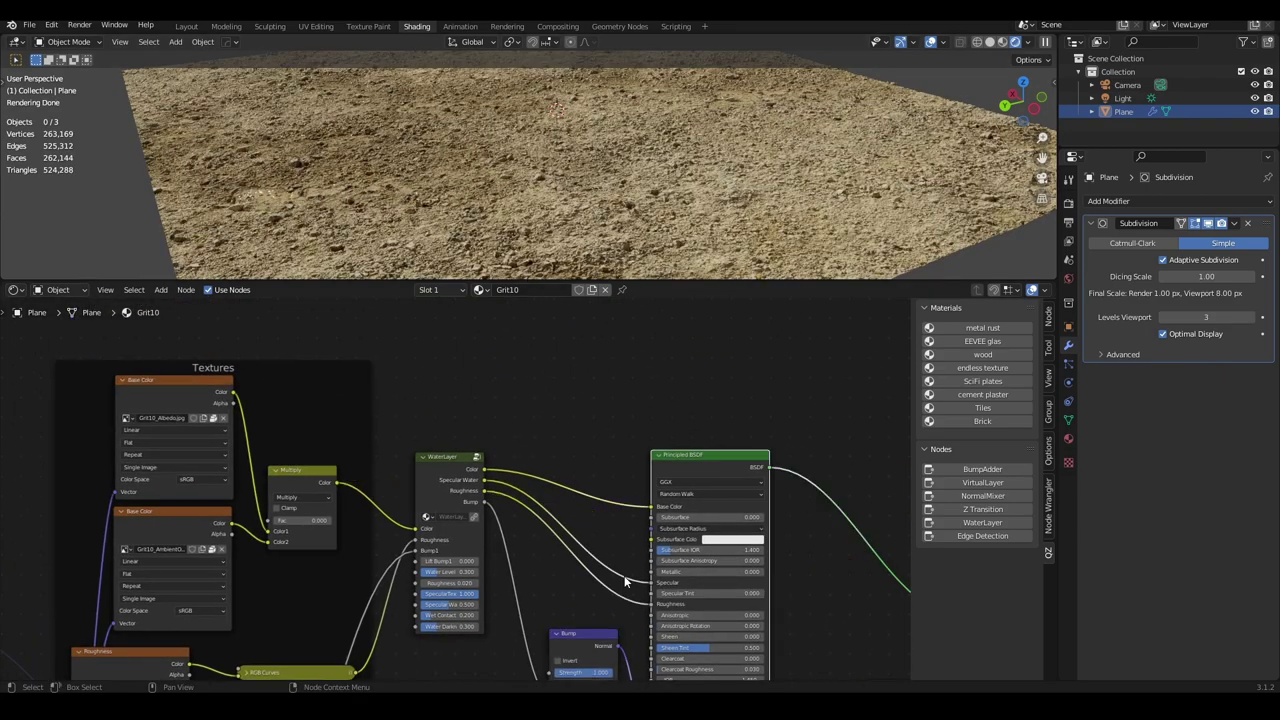
middle_drag(537, 536, 578, 472)
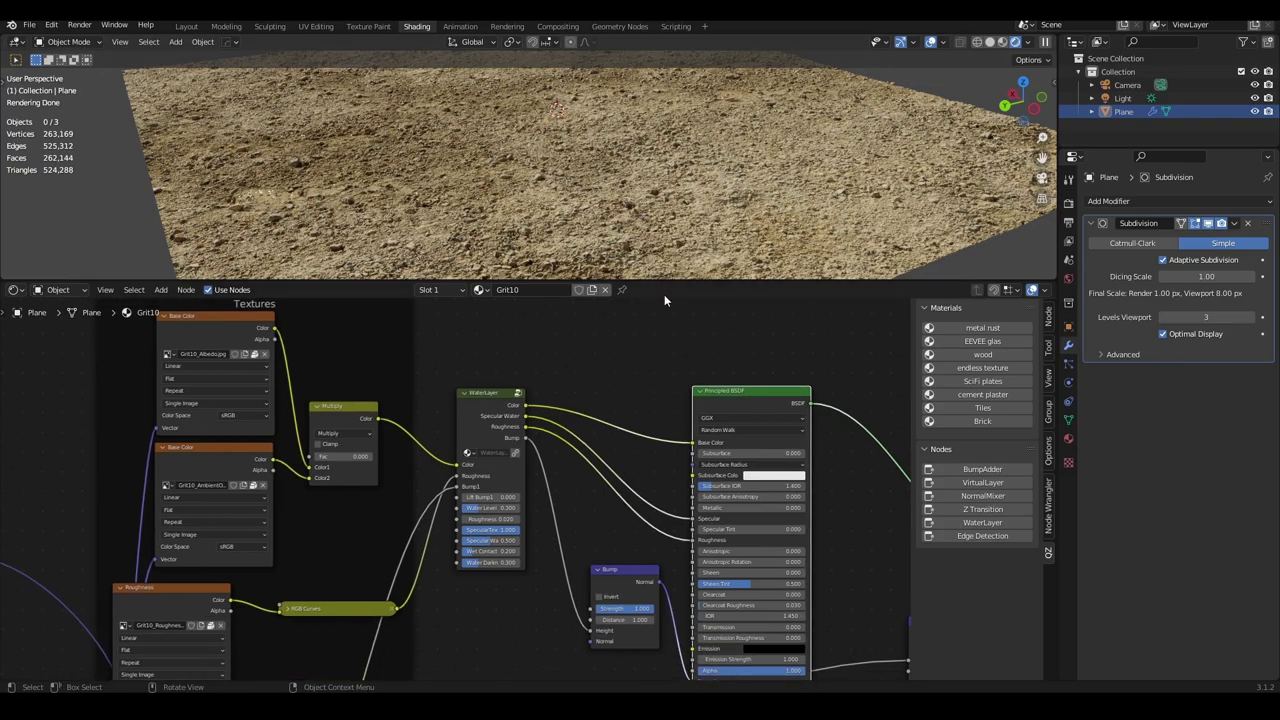
Step: Raise the WaterLayer Water Level from 0.300 to 0.475
drag(676, 381, 676, 412)
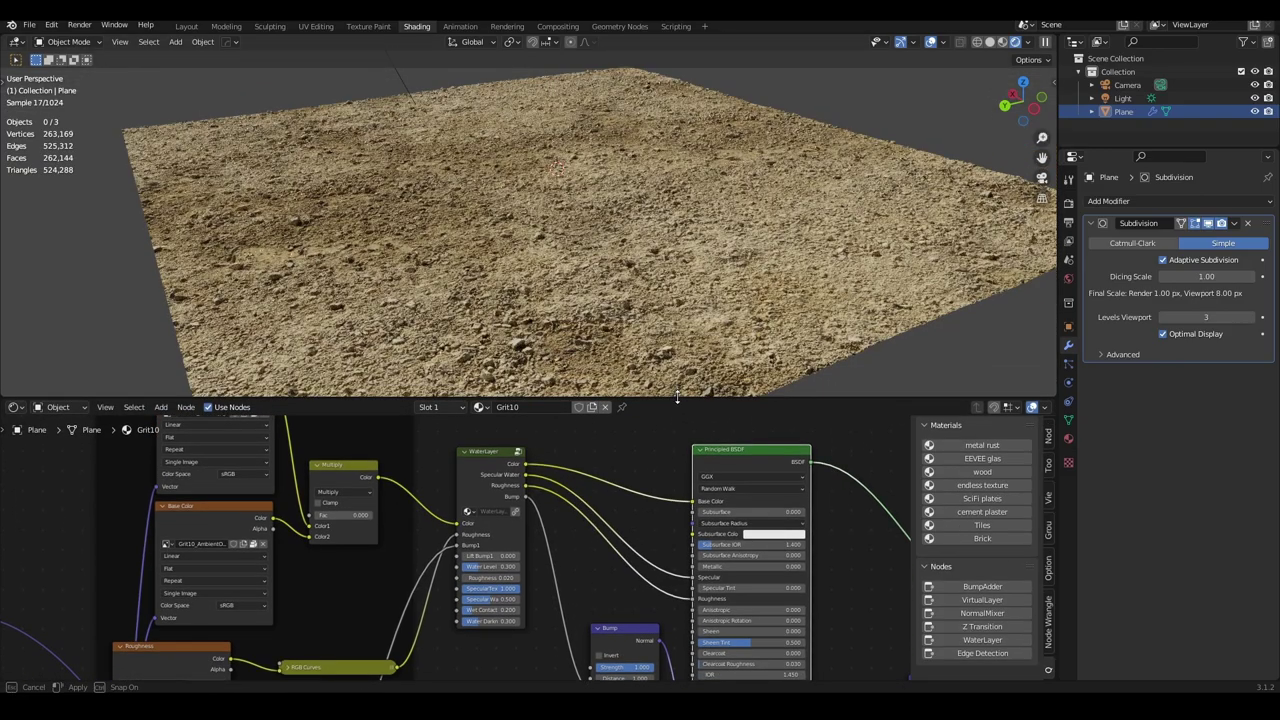
mouse_move(600, 250)
middle_down()
mouse_move(629, 264)
mouse_move(676, 249)
mouse_move(533, 314)
mouse_move(653, 277)
mouse_move(531, 272)
middle_up()
scroll(653, 277, down, 3)
scroll(531, 272, up, 5)
scroll(531, 273, down, 1)
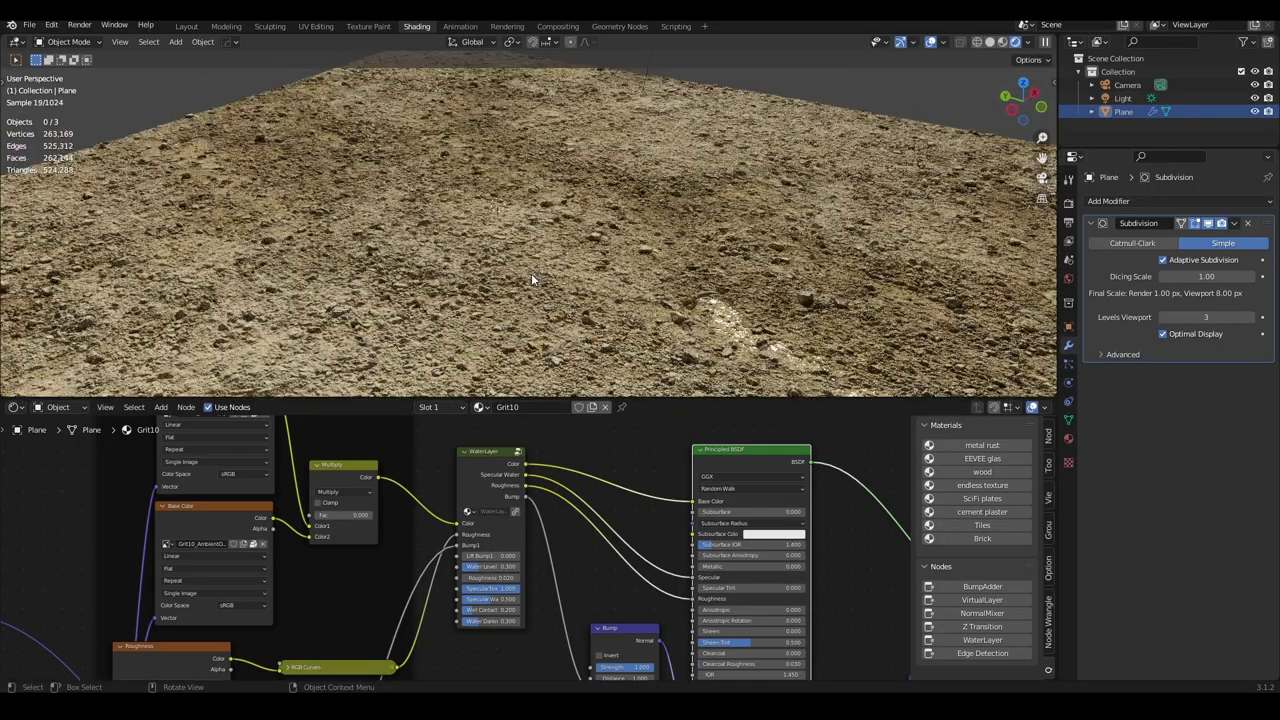
mouse_move(595, 562)
middle_down()
mouse_move(600, 517)
mouse_move(555, 581)
mouse_move(632, 557)
middle_up()
scroll(603, 510, up, 2)
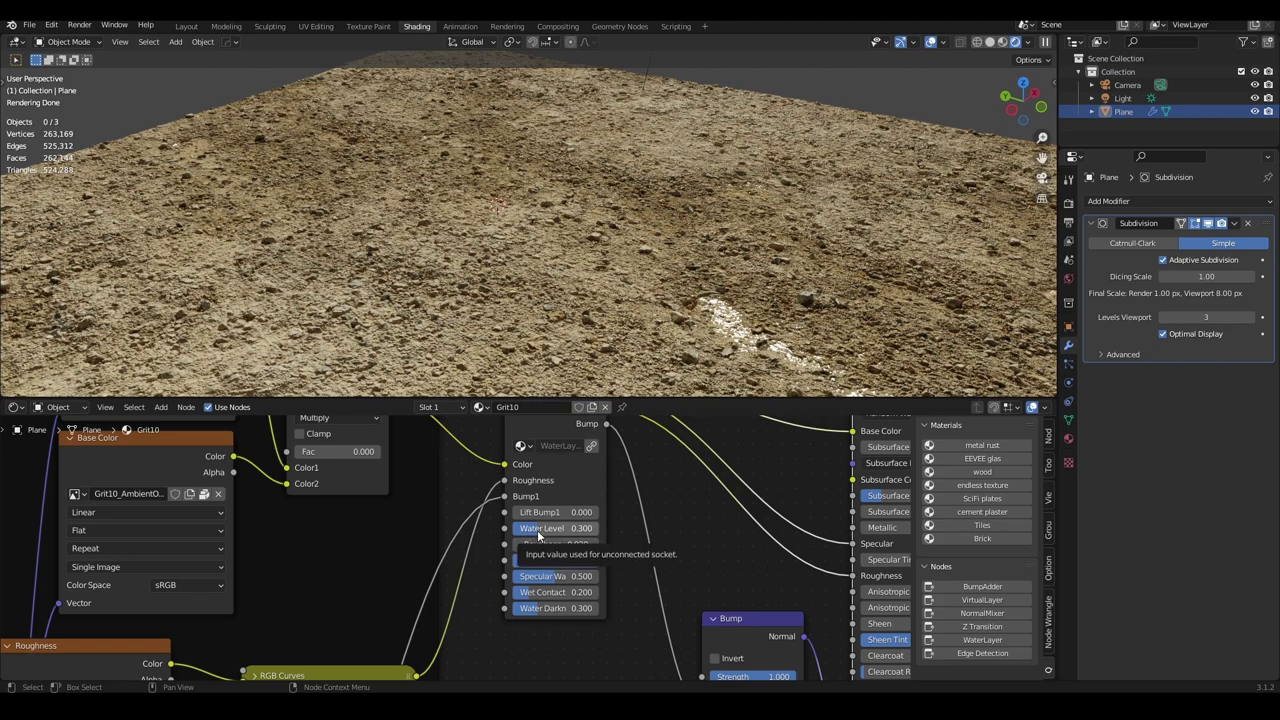
drag(566, 529, 569, 538)
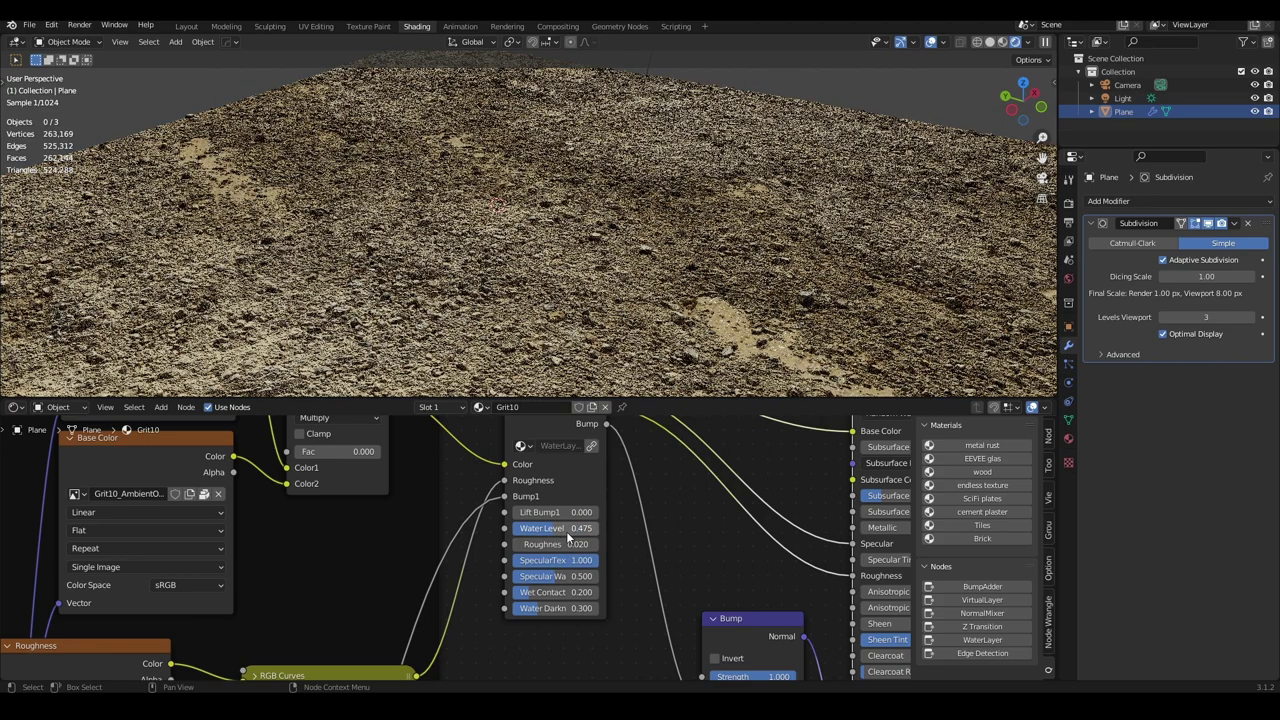
Step: Rewire a WaterLayer output onto the Displacement node's input and check the ground
scroll(600, 542, down, 2)
scroll(627, 549, down, 2)
scroll(540, 520, down, 2)
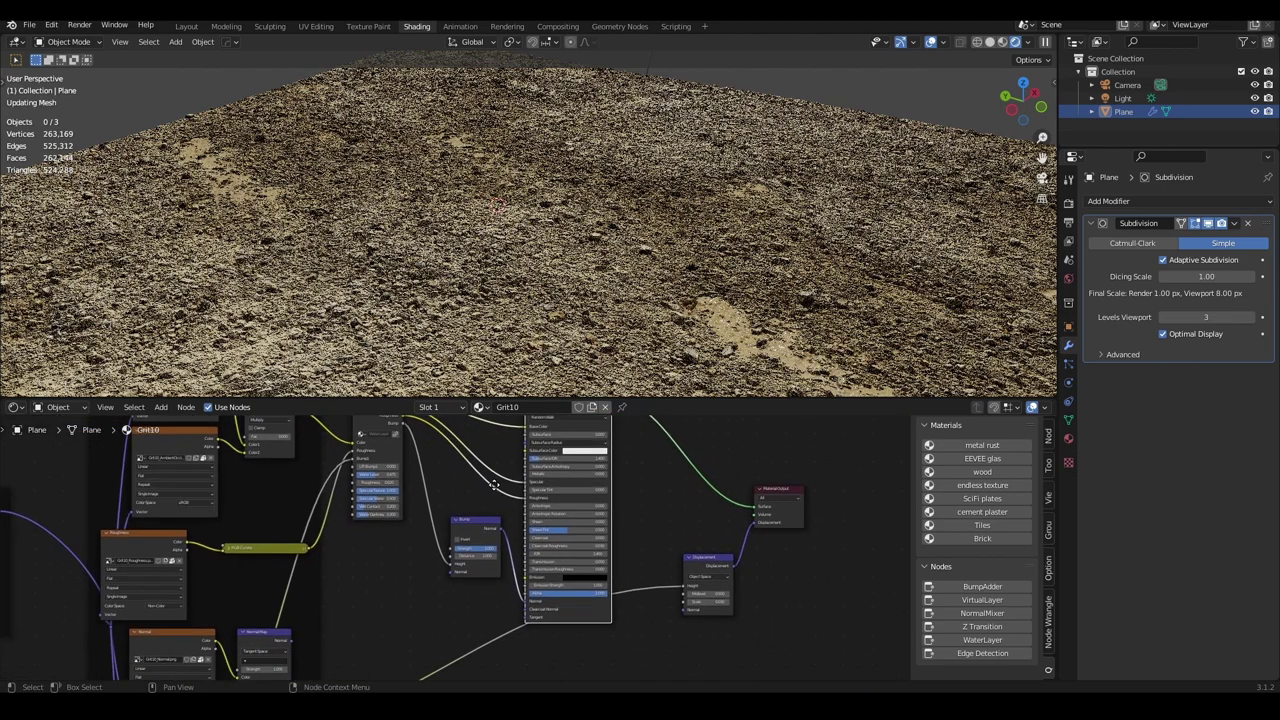
scroll(456, 495, down, 1)
middle_drag(464, 524, 470, 521)
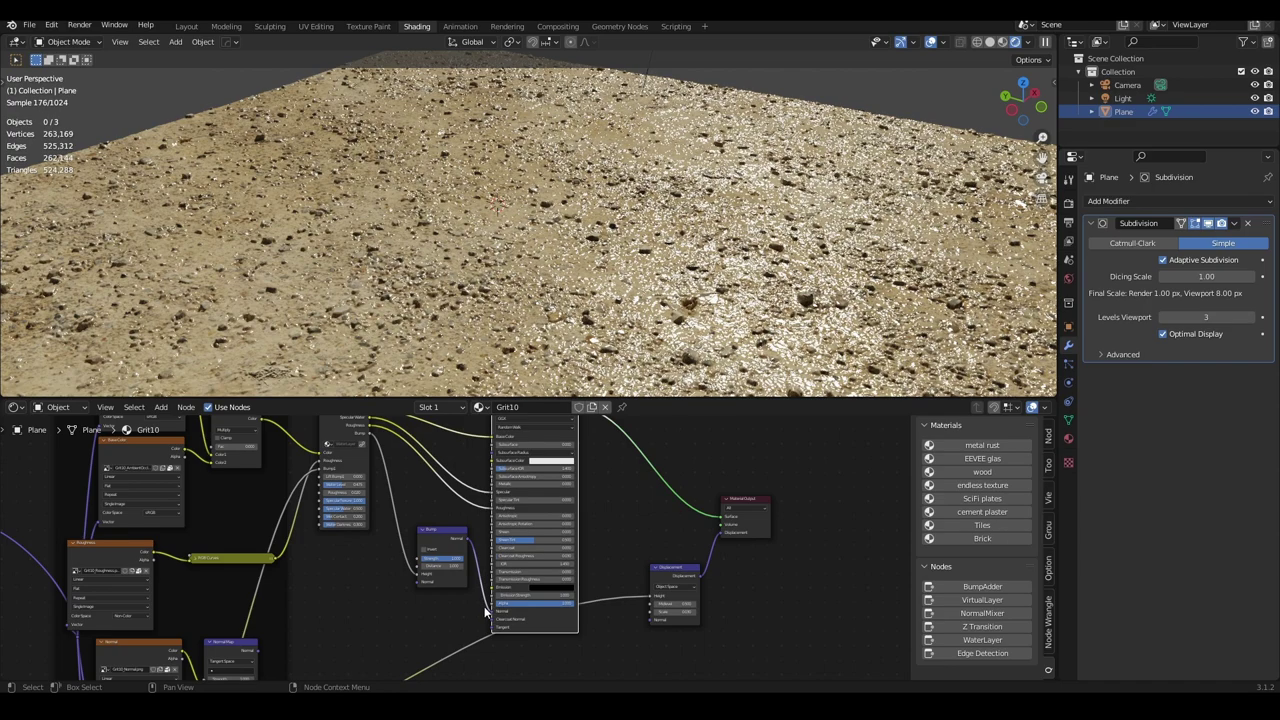
middle_drag(446, 540, 449, 553)
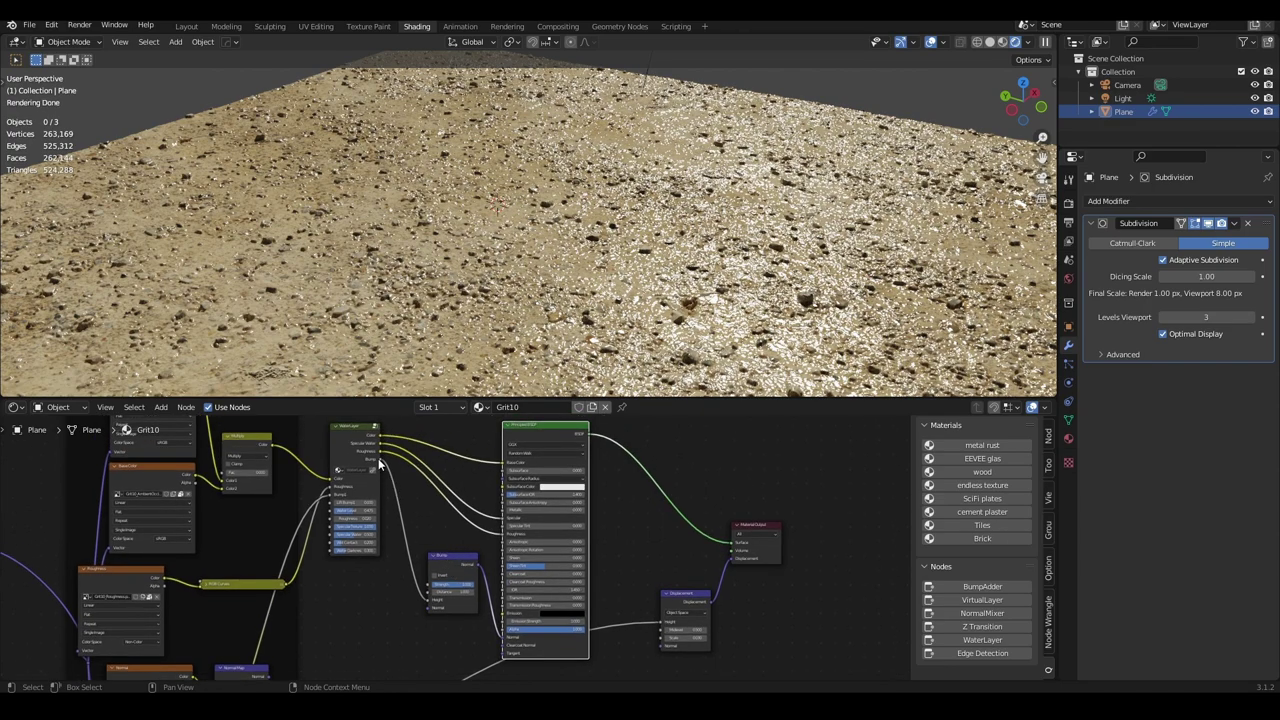
mouse_move(378, 458)
mouse_down()
mouse_move(546, 588)
mouse_move(626, 627)
mouse_move(658, 626)
mouse_up()
drag(493, 593, 455, 580)
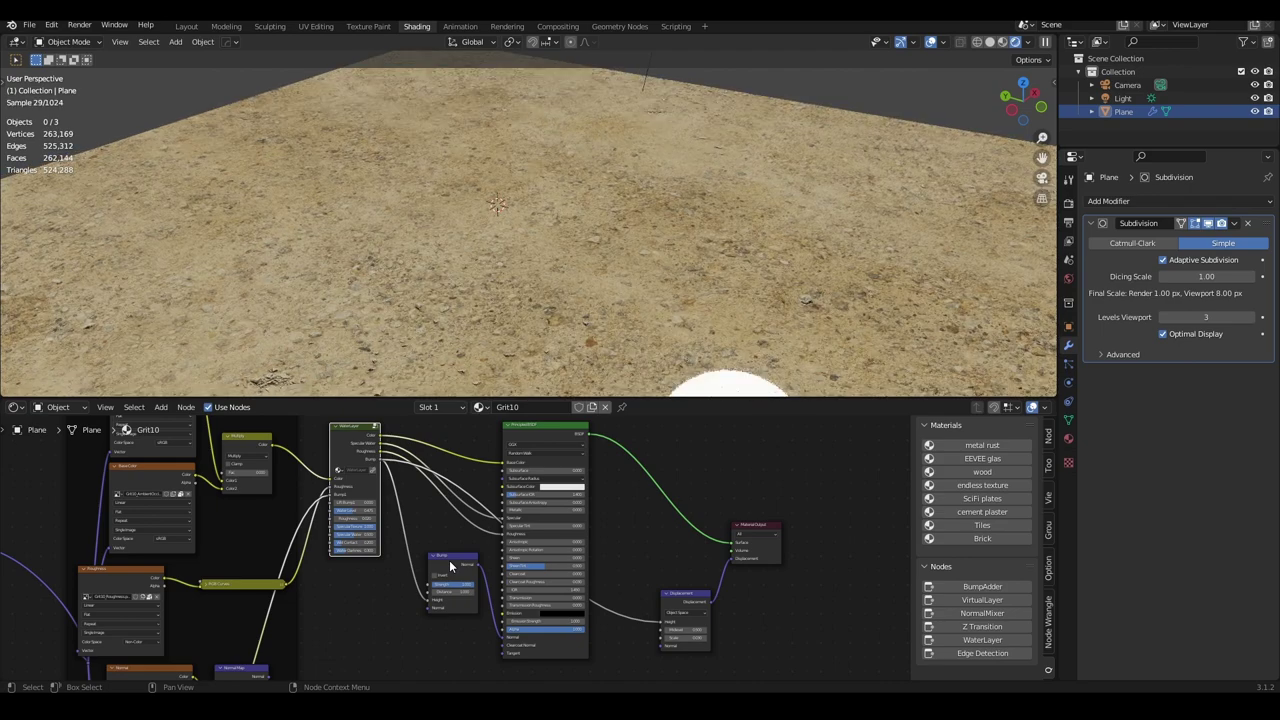
click(449, 560)
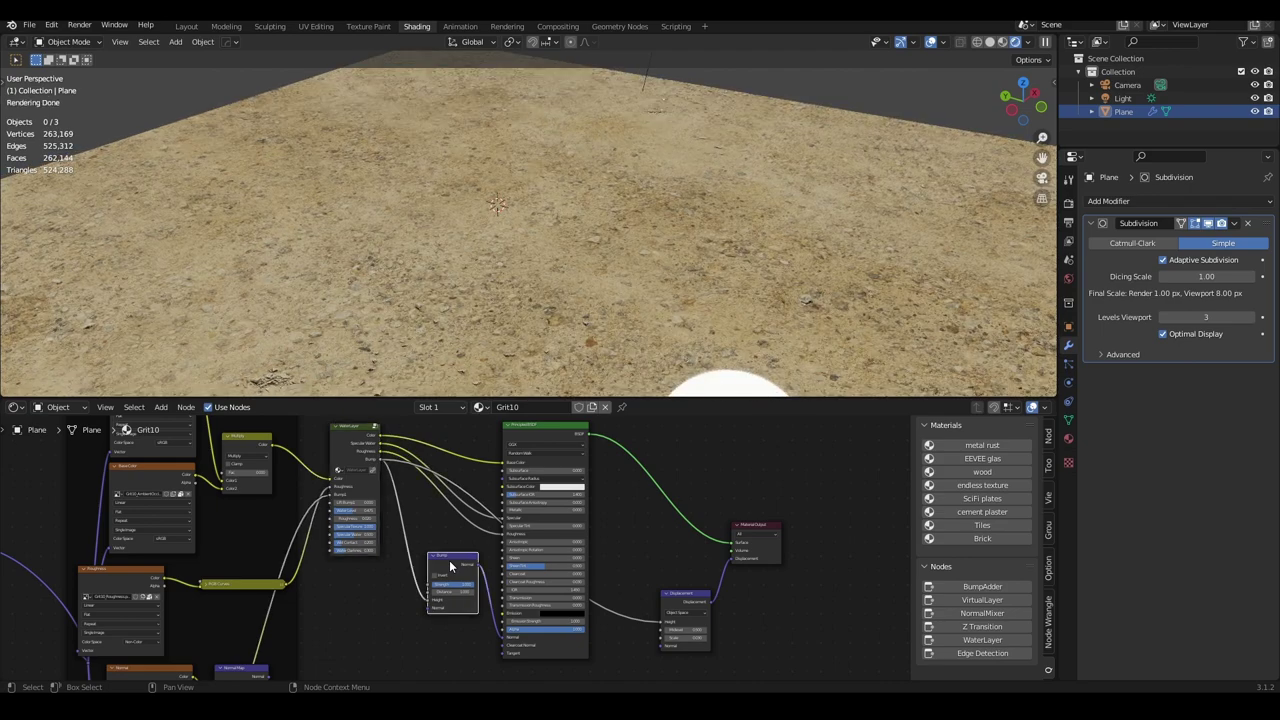
mouse_move(550, 288)
middle_down()
mouse_move(540, 271)
mouse_move(439, 288)
middle_up()
scroll(467, 497, up, 1)
Step: Set the WaterLayer Water Level to 0.200
scroll(467, 497, up, 2)
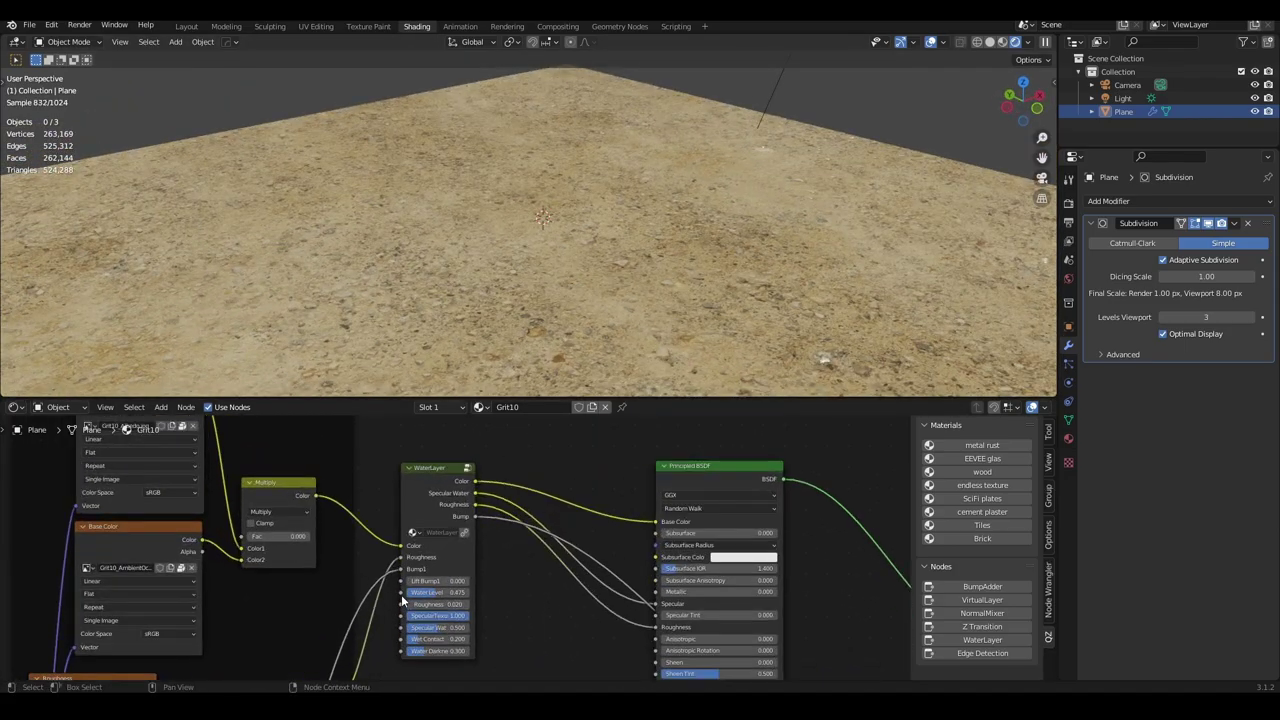
scroll(467, 497, up, 2)
scroll(467, 497, up, 1)
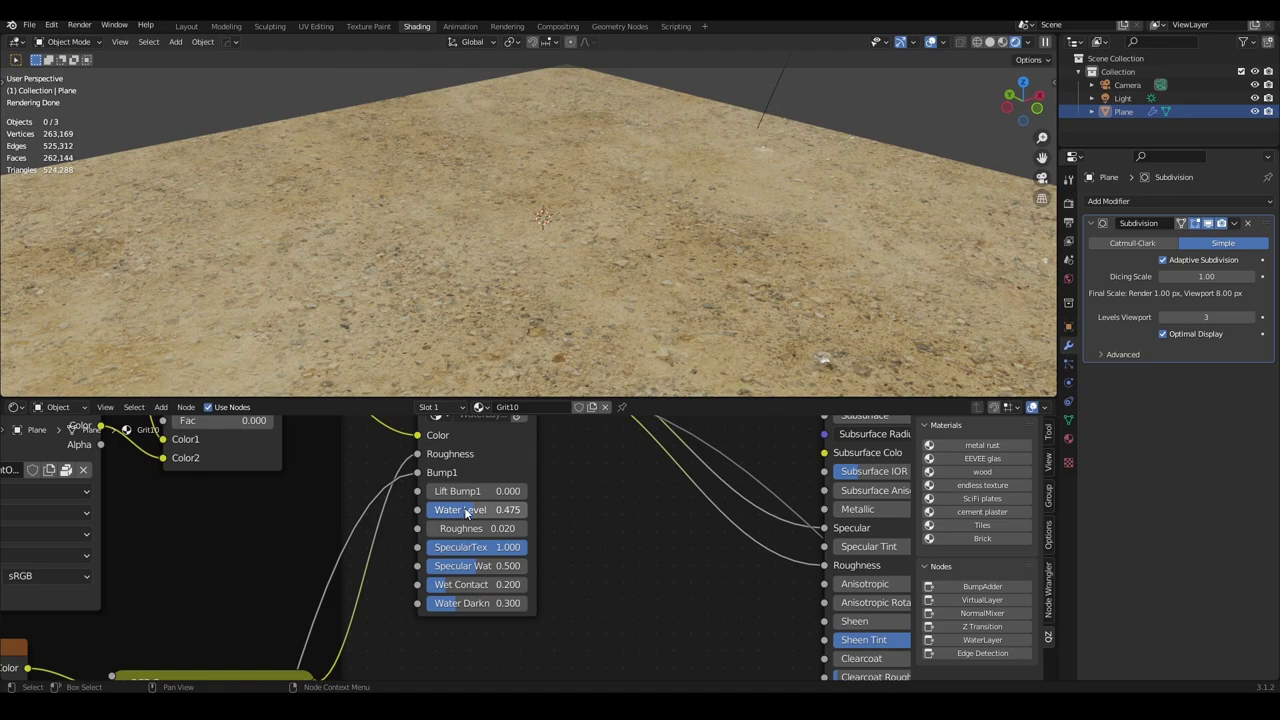
click(464, 508)
text(.2)
key(Return)
Step: Set the WaterLayer Wet Contact to 0.100
scroll(521, 168, down, 5)
mouse_move(521, 168)
middle_down()
mouse_move(580, 240)
mouse_move(650, 245)
mouse_move(640, 300)
middle_up()
scroll(650, 239, up, 3)
scroll(568, 541, up, 2)
scroll(492, 572, up, 1)
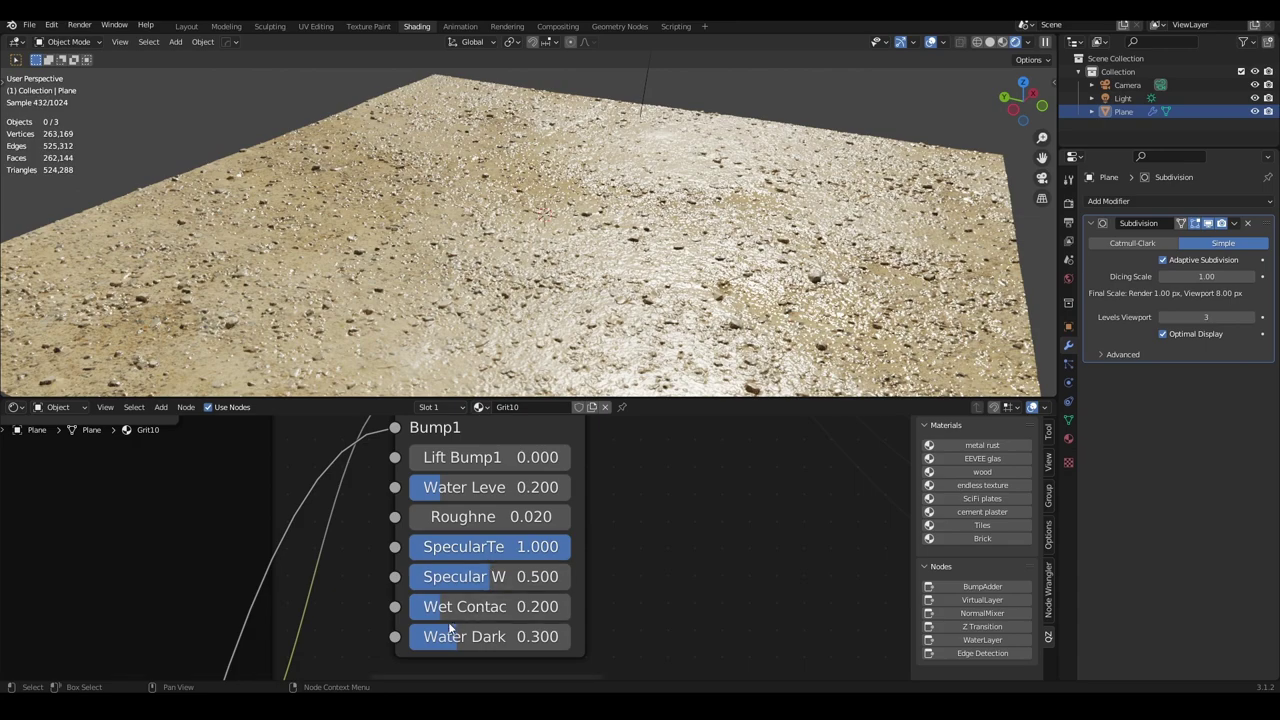
click(483, 604)
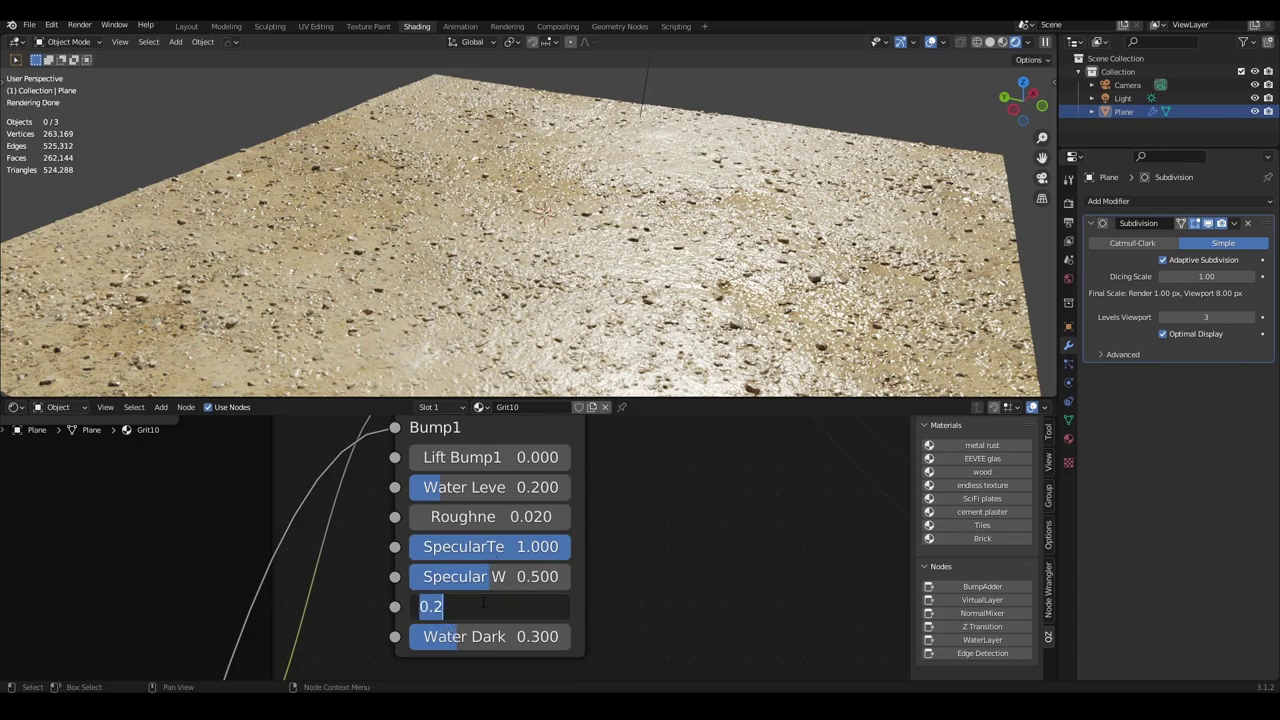
text(.1)
key(Return)
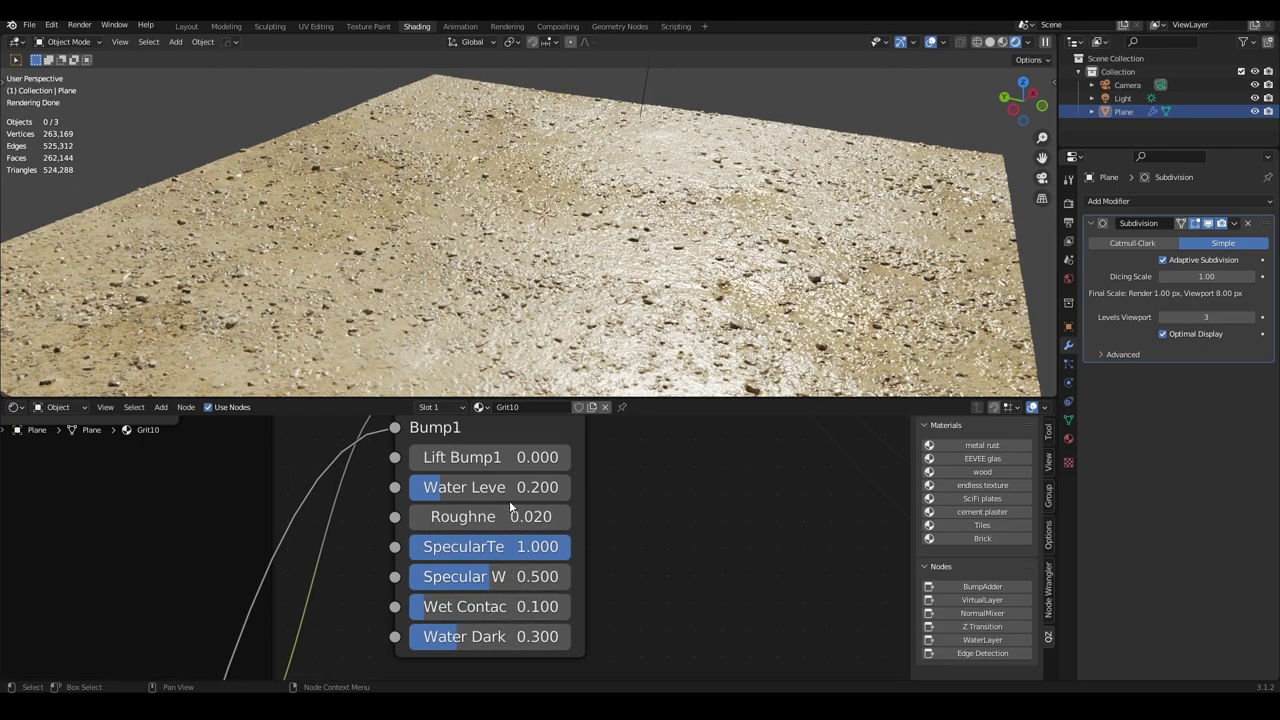
Step: Lower Wet Contact further to 0.030
middle_drag(509, 500, 557, 547)
middle_drag(409, 272, 560, 300)
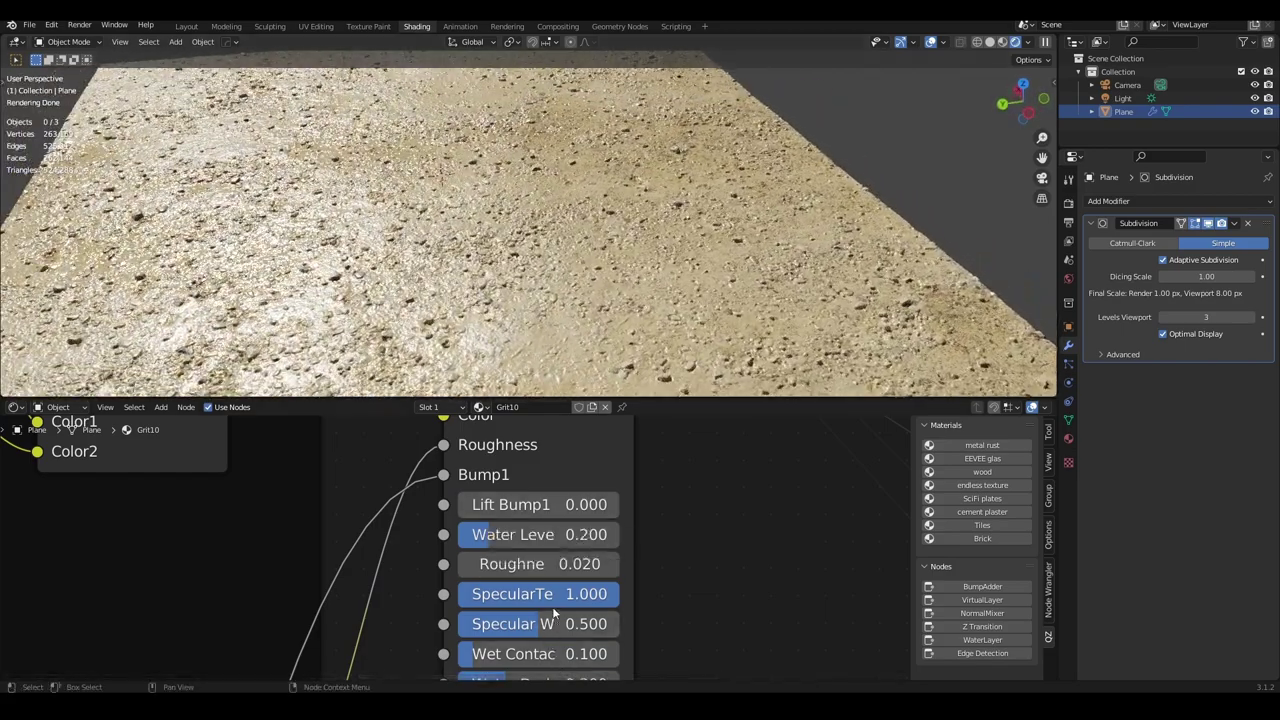
scroll(555, 616, down, 2)
click(535, 631)
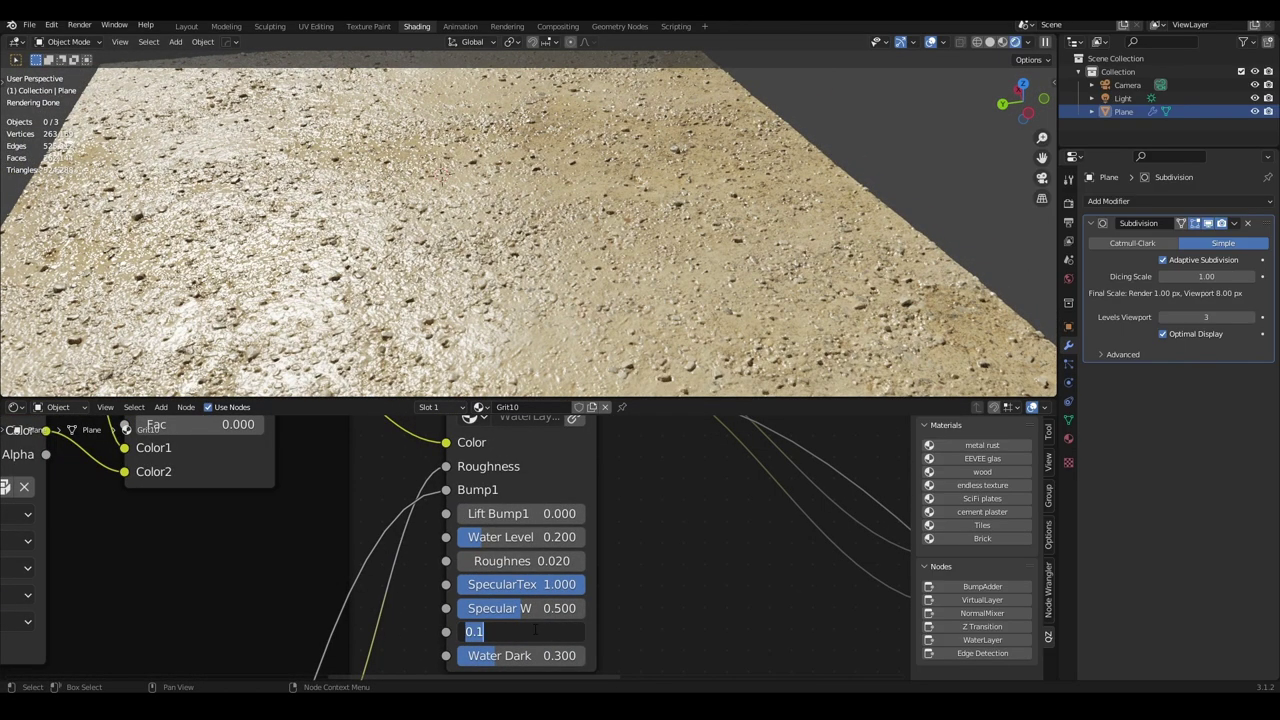
key(BackSpace)
key(Return)
Step: Step Water Level up through 0.250 and 0.300 to 0.350
mouse_move(580, 290)
middle_down()
mouse_move(607, 255)
mouse_move(513, 258)
mouse_move(646, 298)
mouse_move(620, 300)
middle_up()
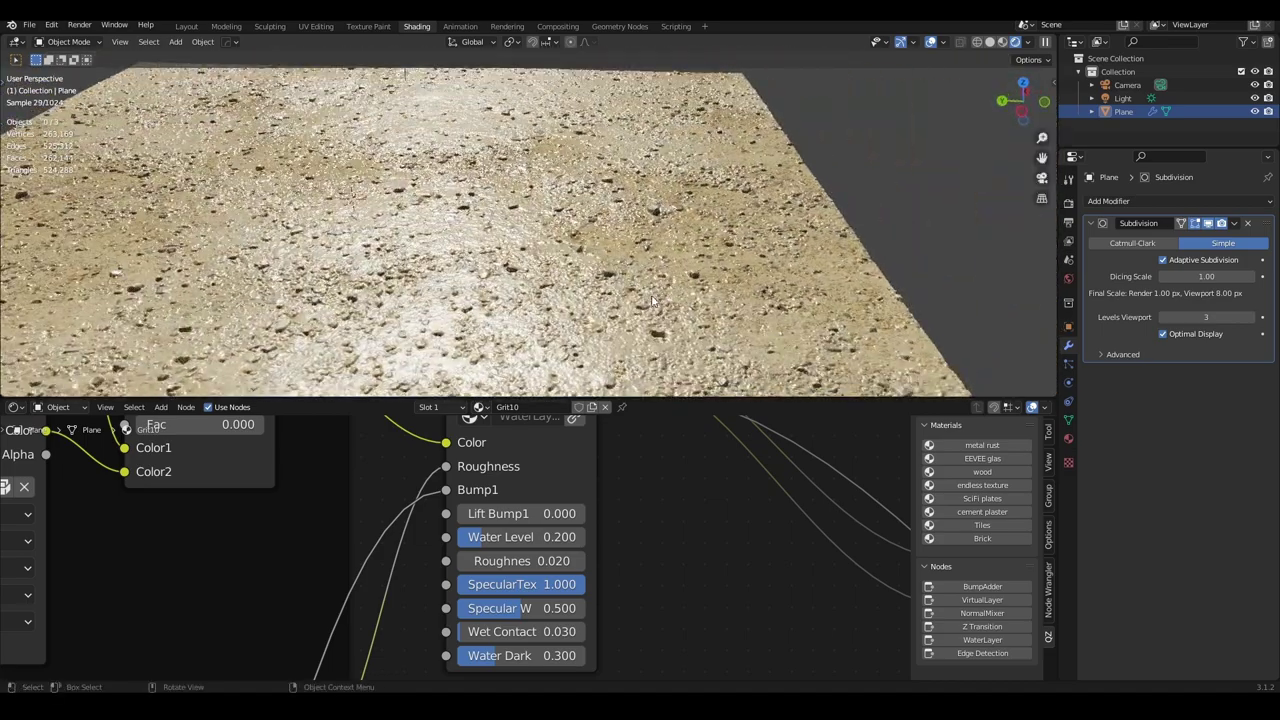
click(514, 537)
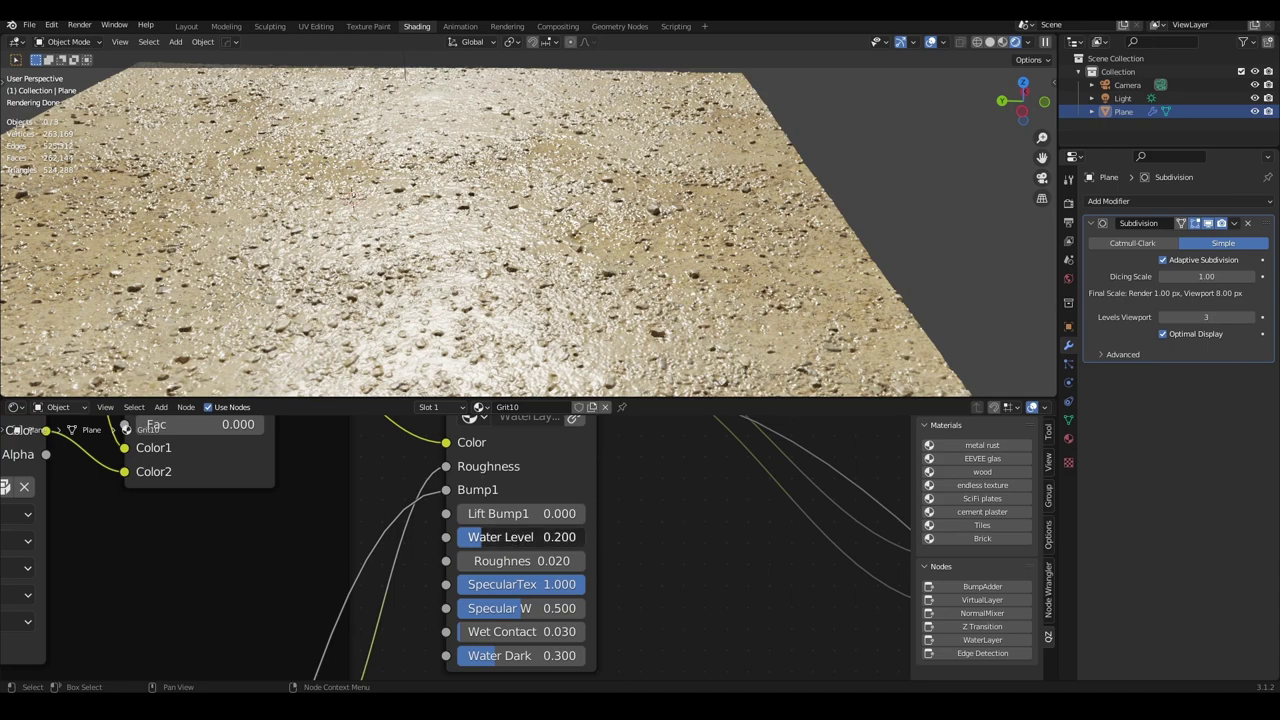
click(514, 537)
key(Return)
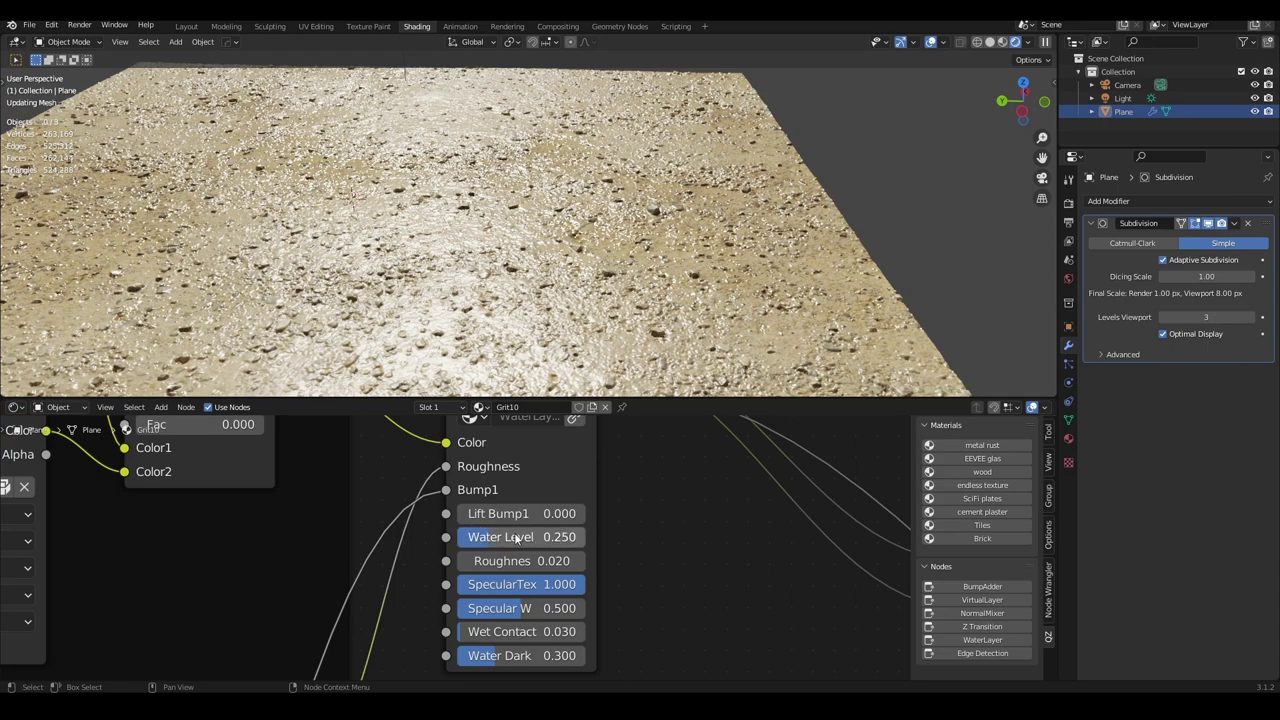
click(517, 538)
click(517, 537)
text(0.3)
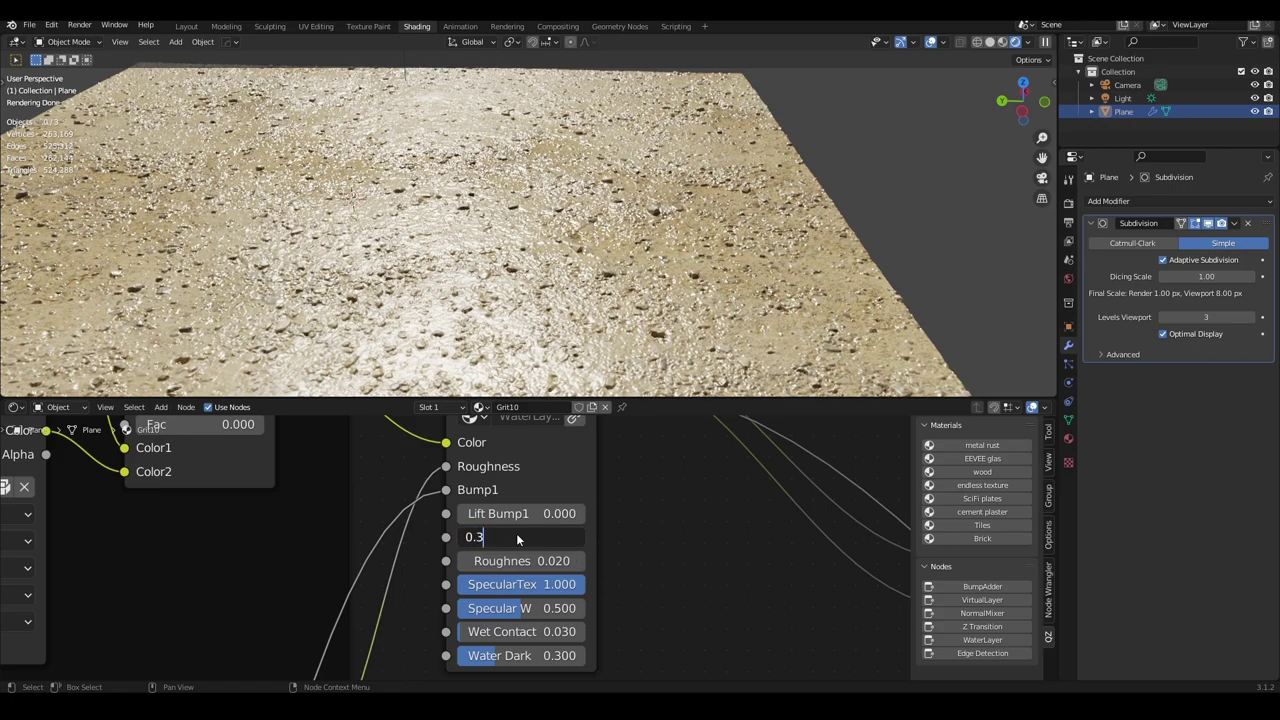
key(Return)
middle_drag(465, 248, 603, 288)
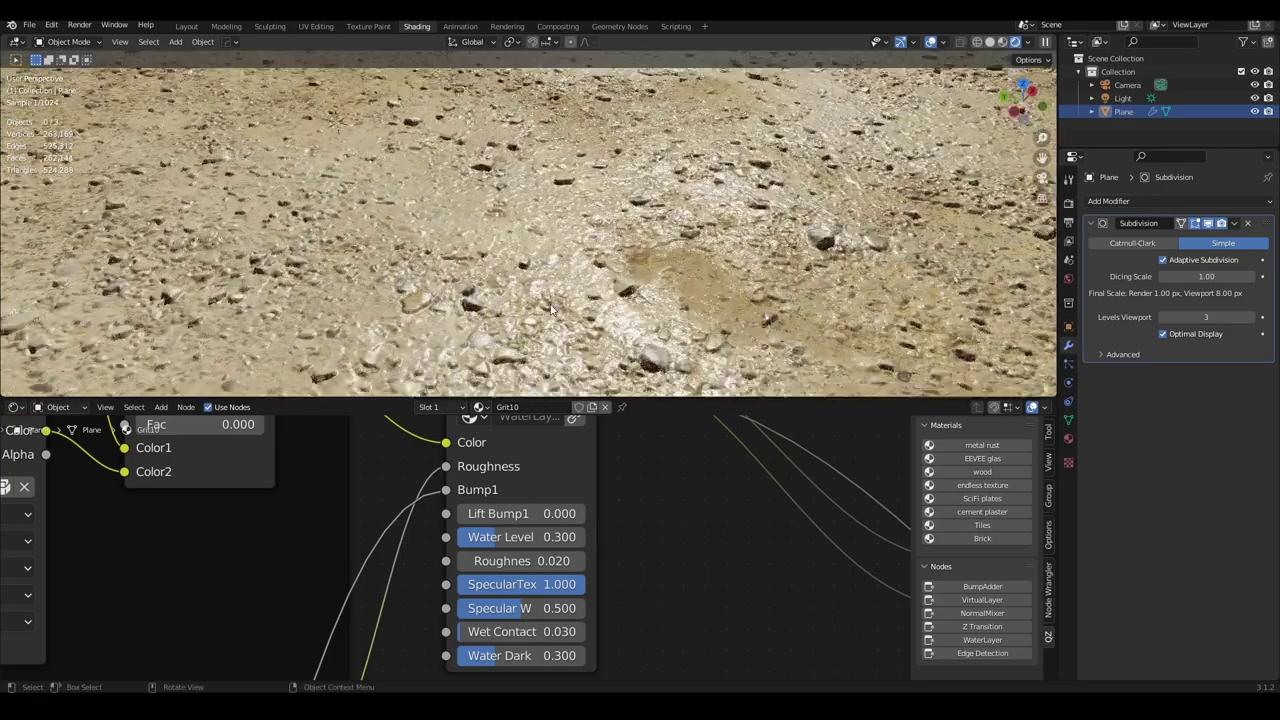
scroll(603, 288, up, 2)
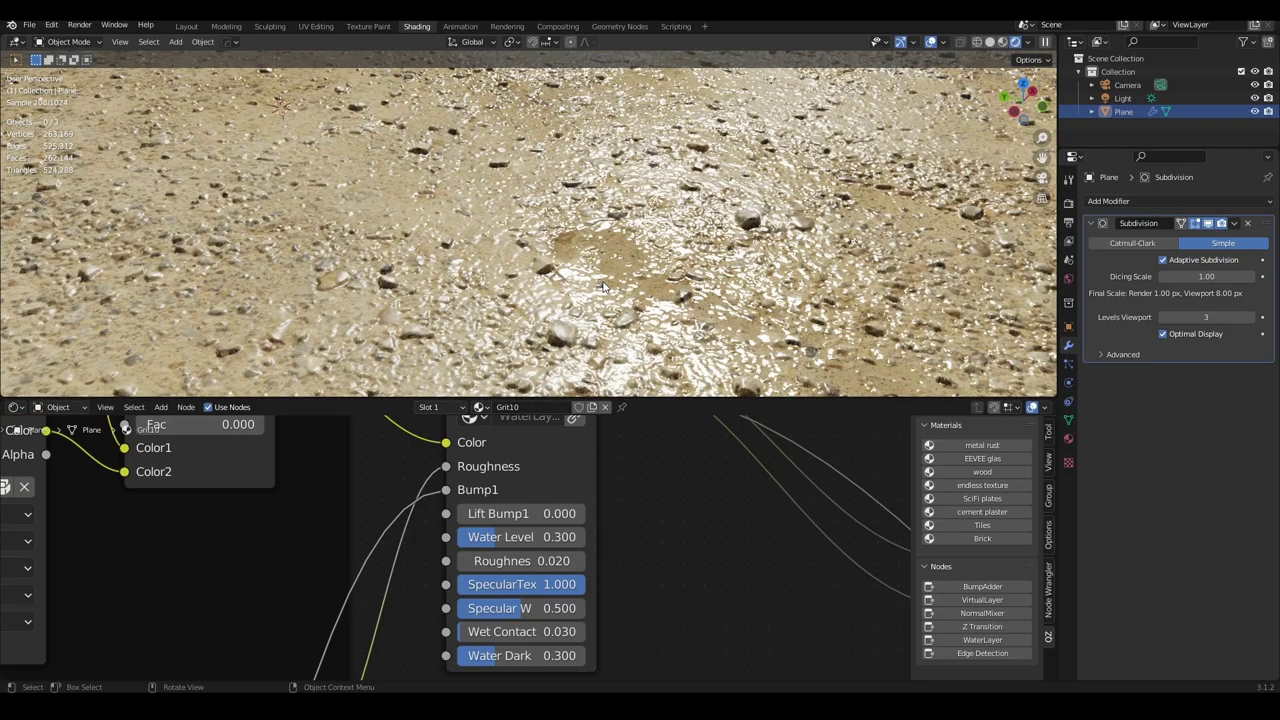
click(528, 537)
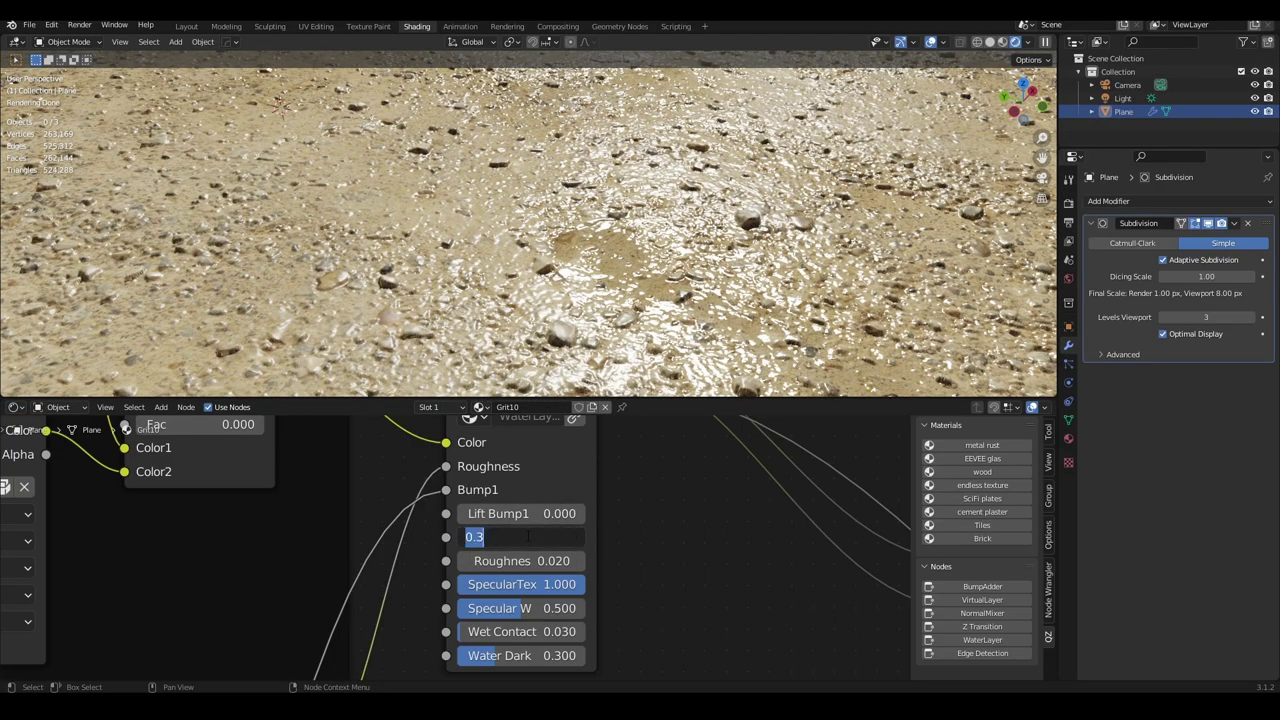
text(0.35)
key(Return)
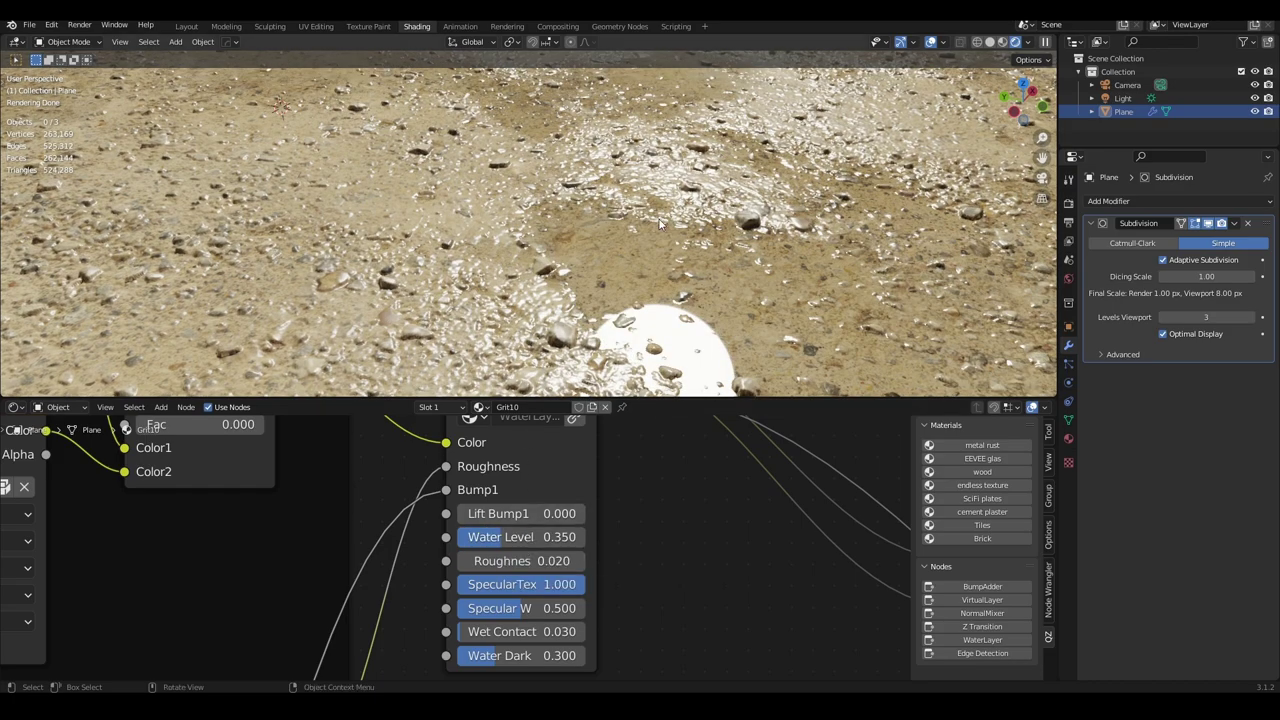
Step: Orbit to the plane's edge and a low side view to inspect the puddles
middle_drag(659, 224, 714, 267)
scroll(711, 272, up, 2)
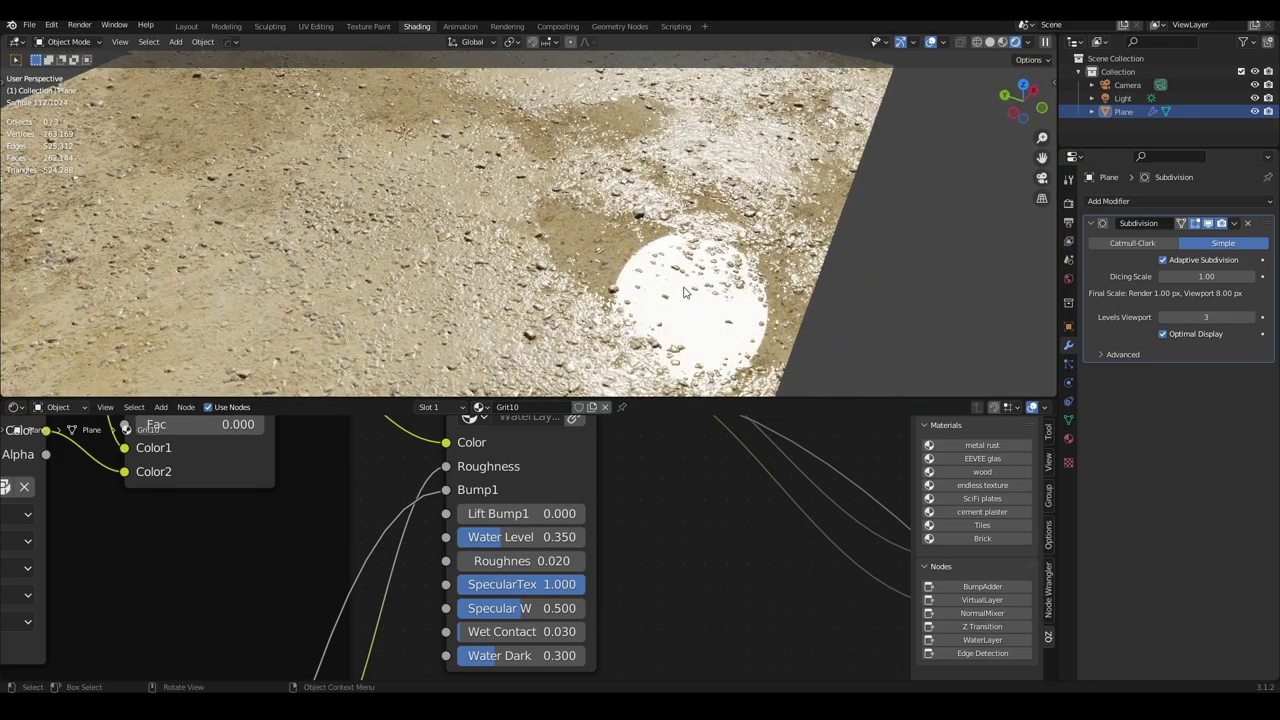
scroll(640, 330, down, 6)
mouse_move(640, 330)
middle_down()
mouse_move(688, 267)
mouse_move(654, 251)
mouse_move(629, 318)
middle_up()
scroll(631, 316, up, 3)
Step: Orbit and zoom around the wet ground plane to review the puddles
scroll(637, 312, up, 2)
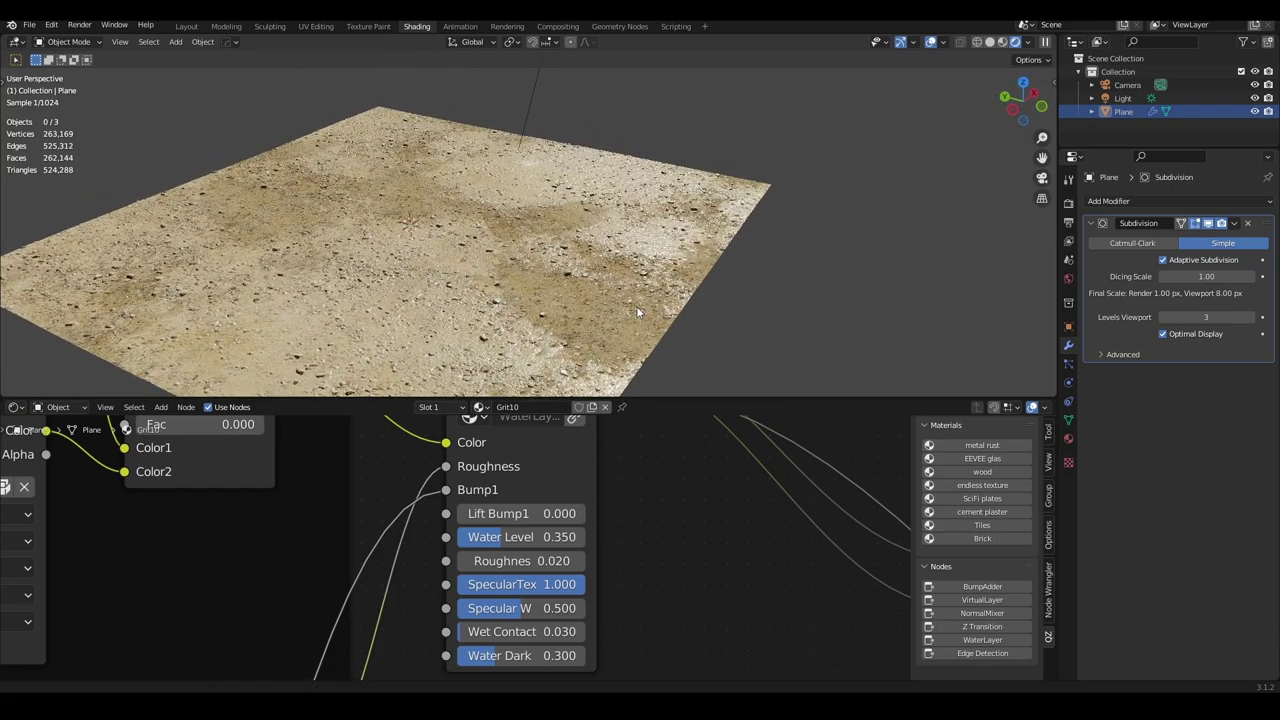
scroll(638, 314, up, 3)
scroll(641, 330, up, 2)
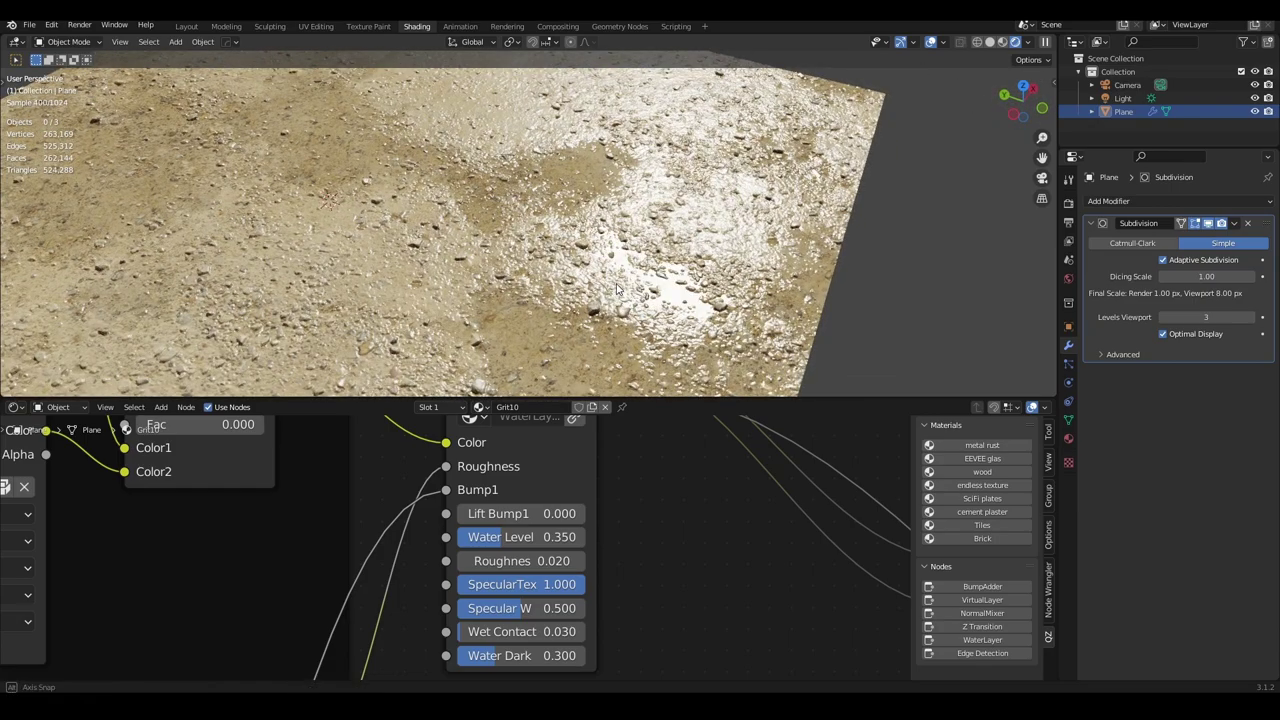
middle_drag(617, 289, 636, 300)
scroll(636, 300, down, 2)
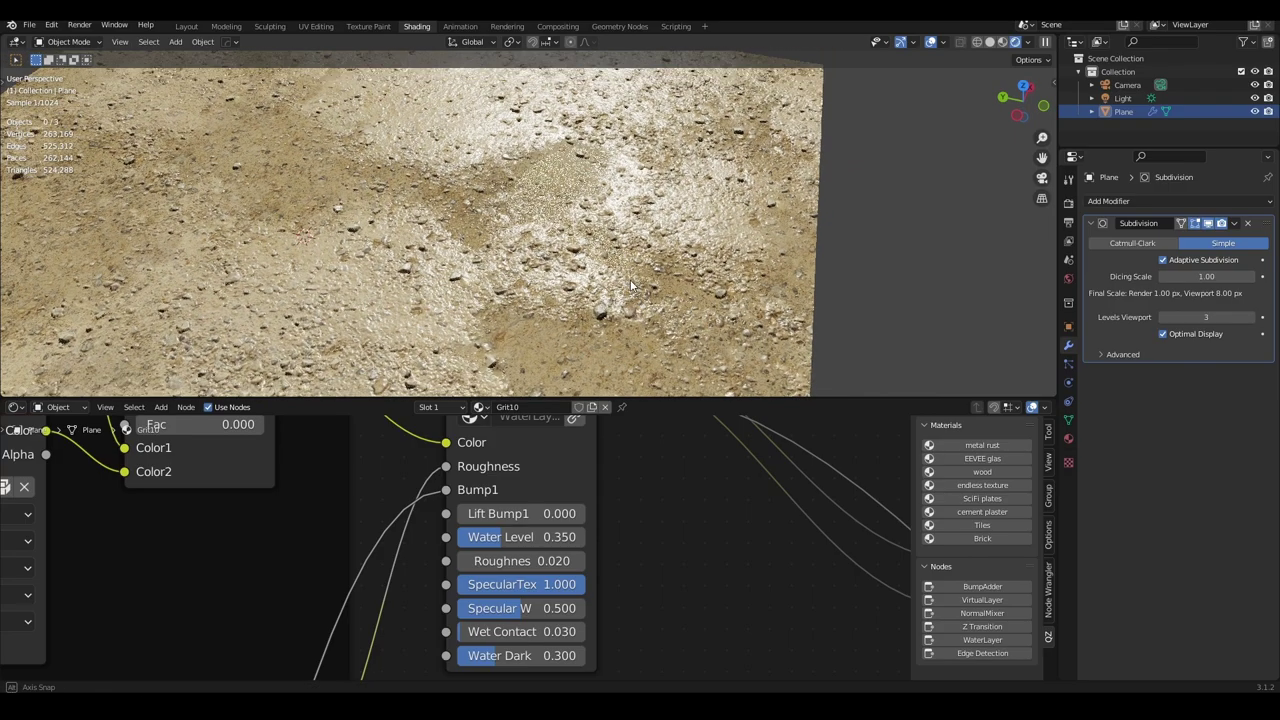
scroll(636, 295, down, 3)
scroll(640, 261, down, 1)
middle_drag(640, 261, 694, 232)
scroll(690, 235, up, 2)
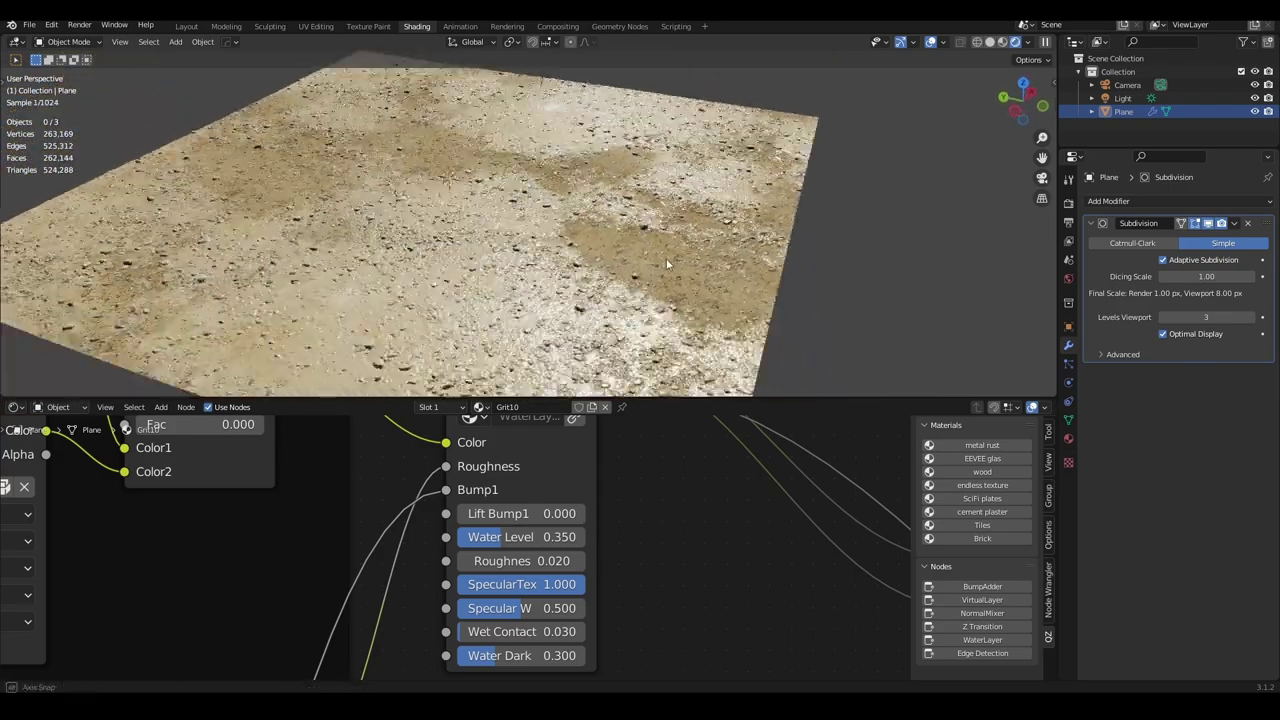
scroll(610, 285, up, 1)
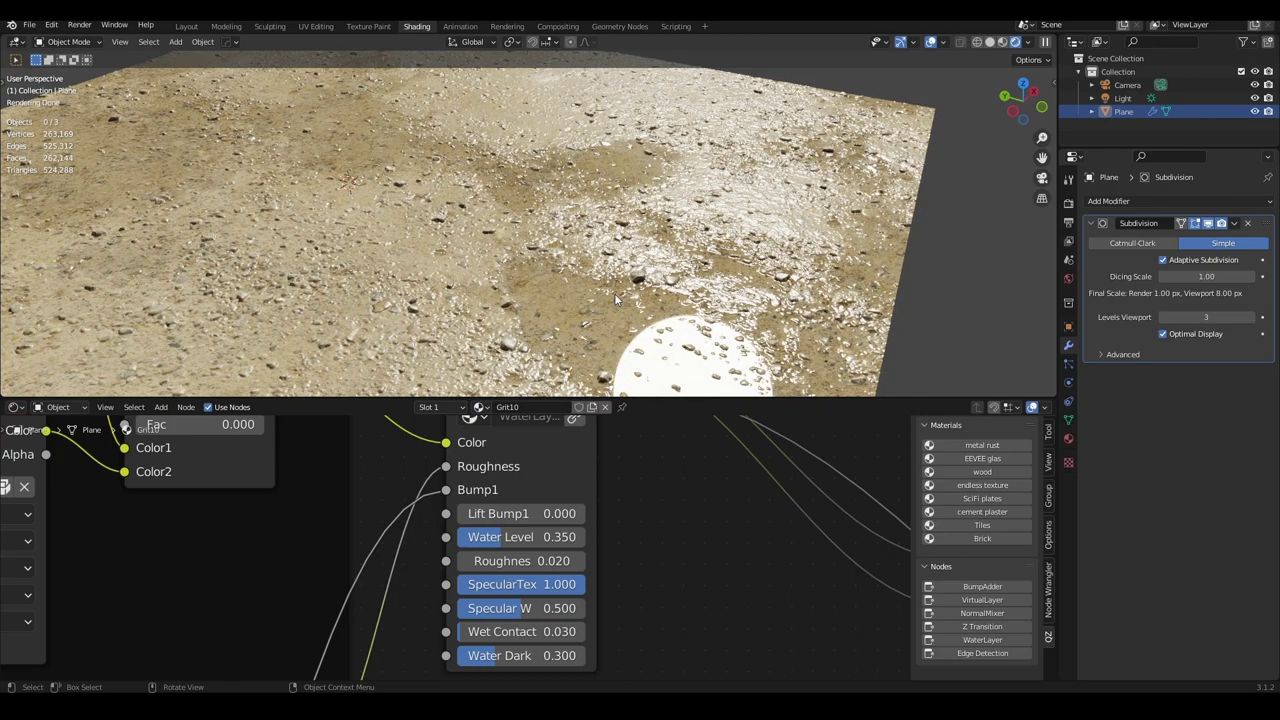
scroll(623, 525, down, 2)
scroll(640, 532, down, 1)
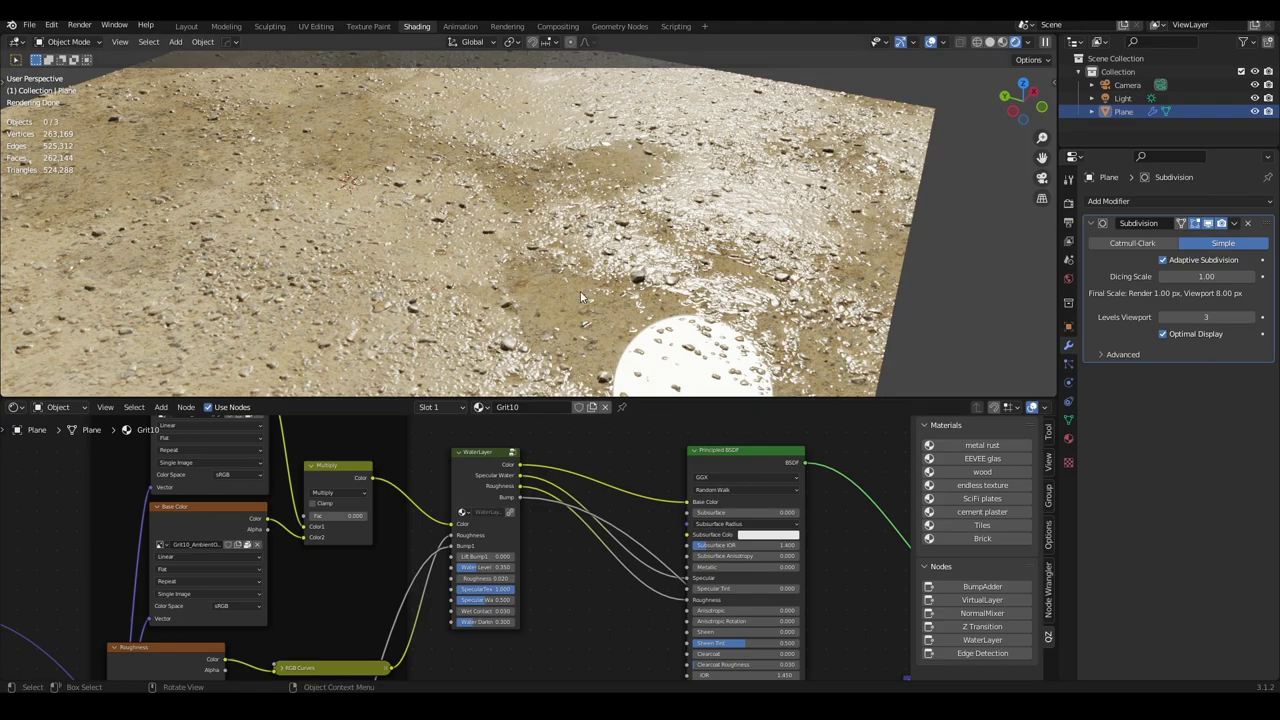
mouse_move(607, 296)
middle_down()
mouse_move(794, 279)
mouse_move(740, 220)
mouse_move(701, 242)
mouse_move(681, 182)
mouse_move(681, 218)
mouse_move(627, 287)
middle_up()
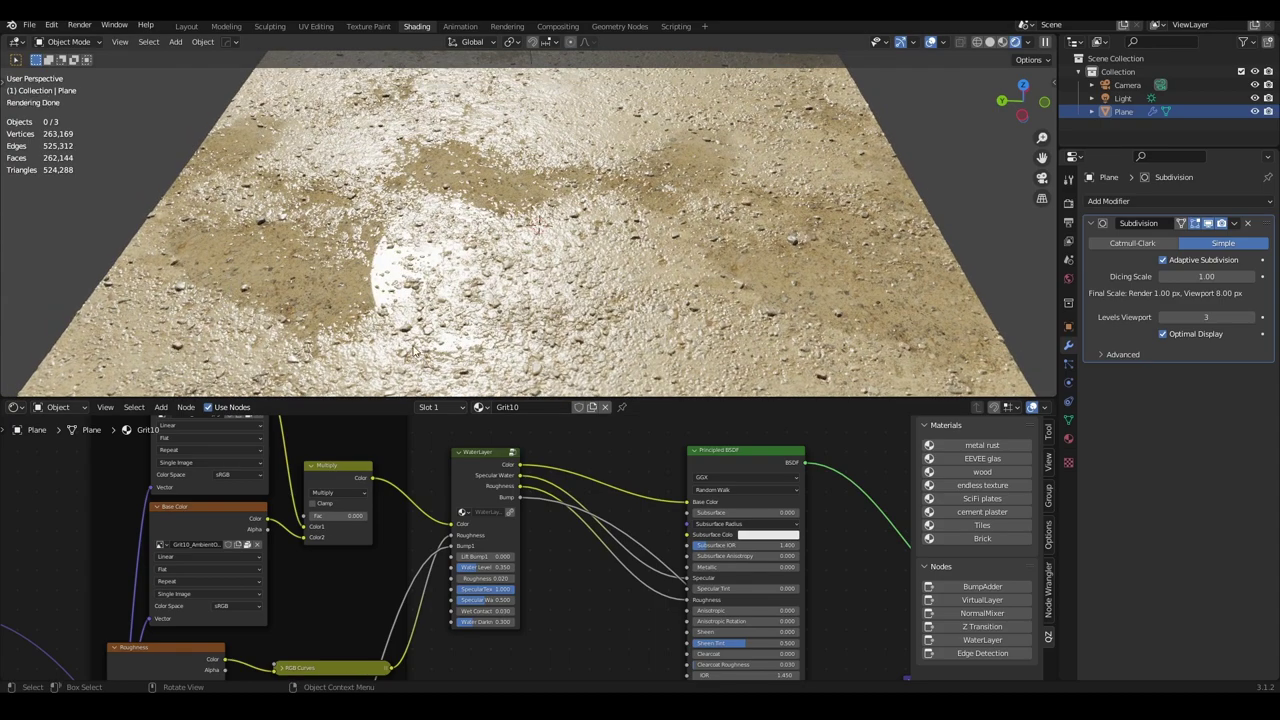
scroll(590, 631, up, 3)
scroll(590, 631, up, 2)
scroll(564, 562, up, 2)
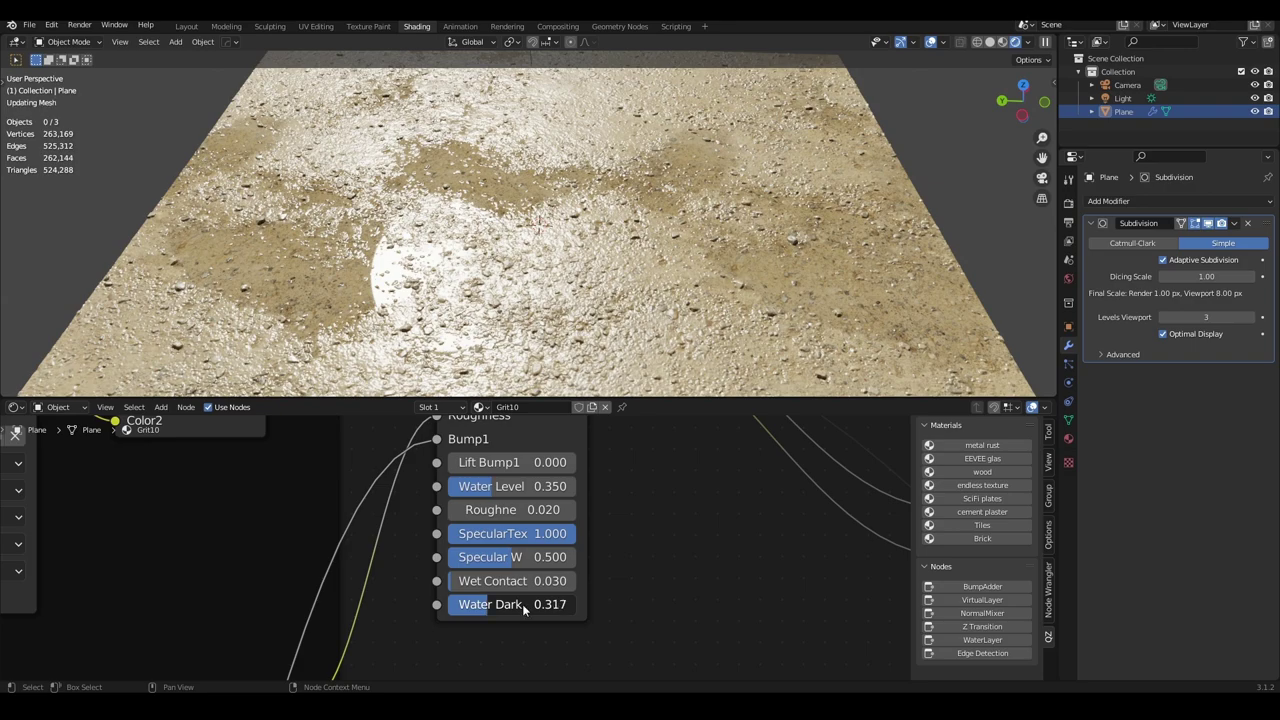
Step: Raise the WaterLayer Water Dark to 0.700 to darken the wet areas
drag(505, 604, 524, 610)
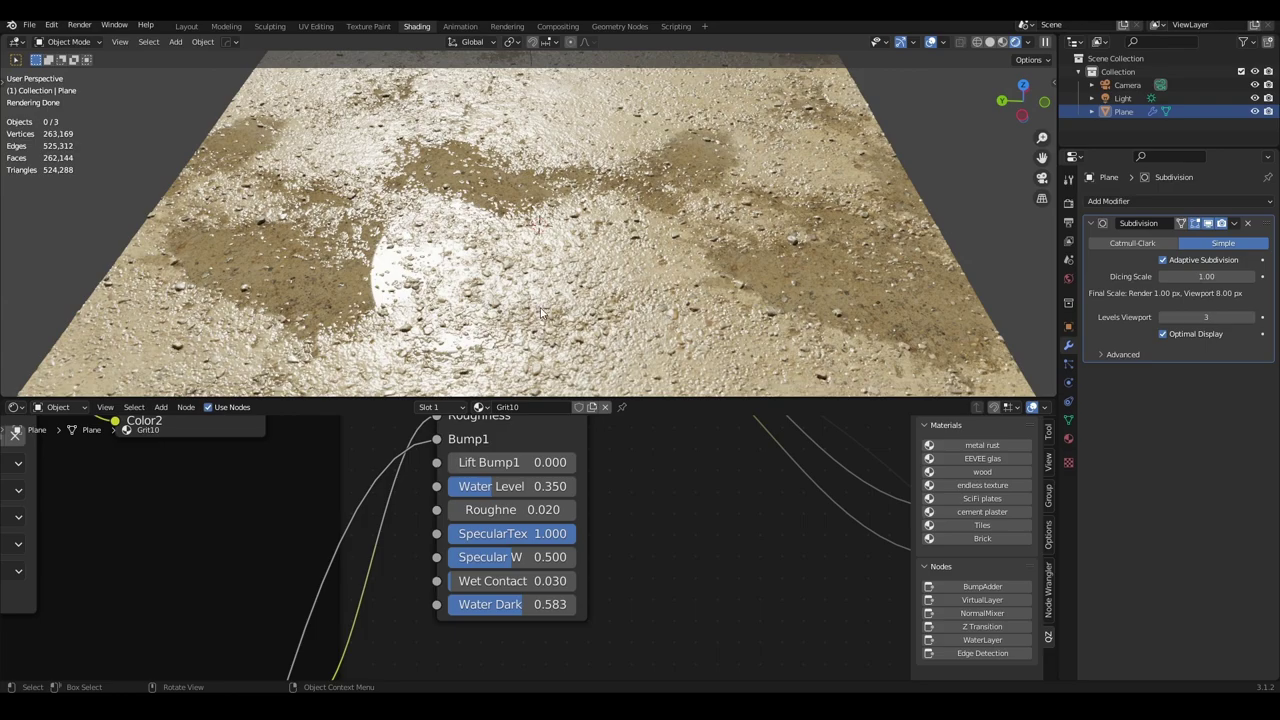
middle_drag(540, 313, 315, 175)
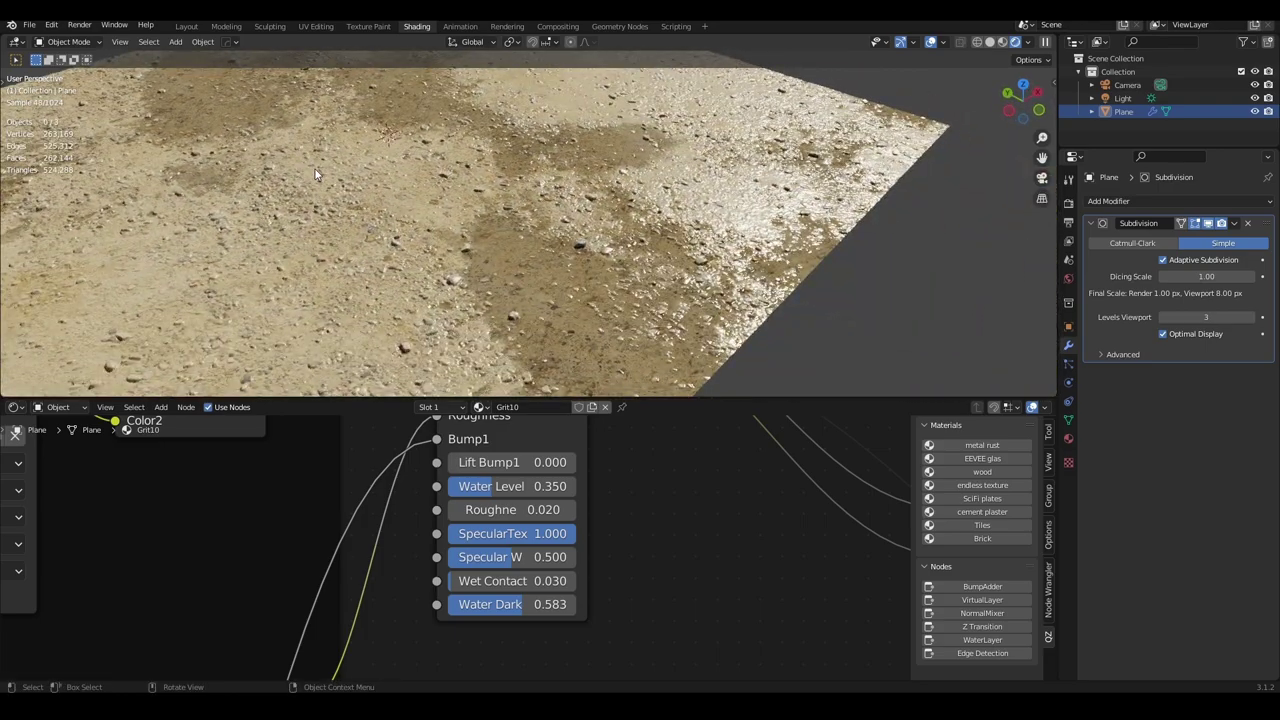
scroll(315, 169, up, 2)
scroll(315, 169, up, 2)
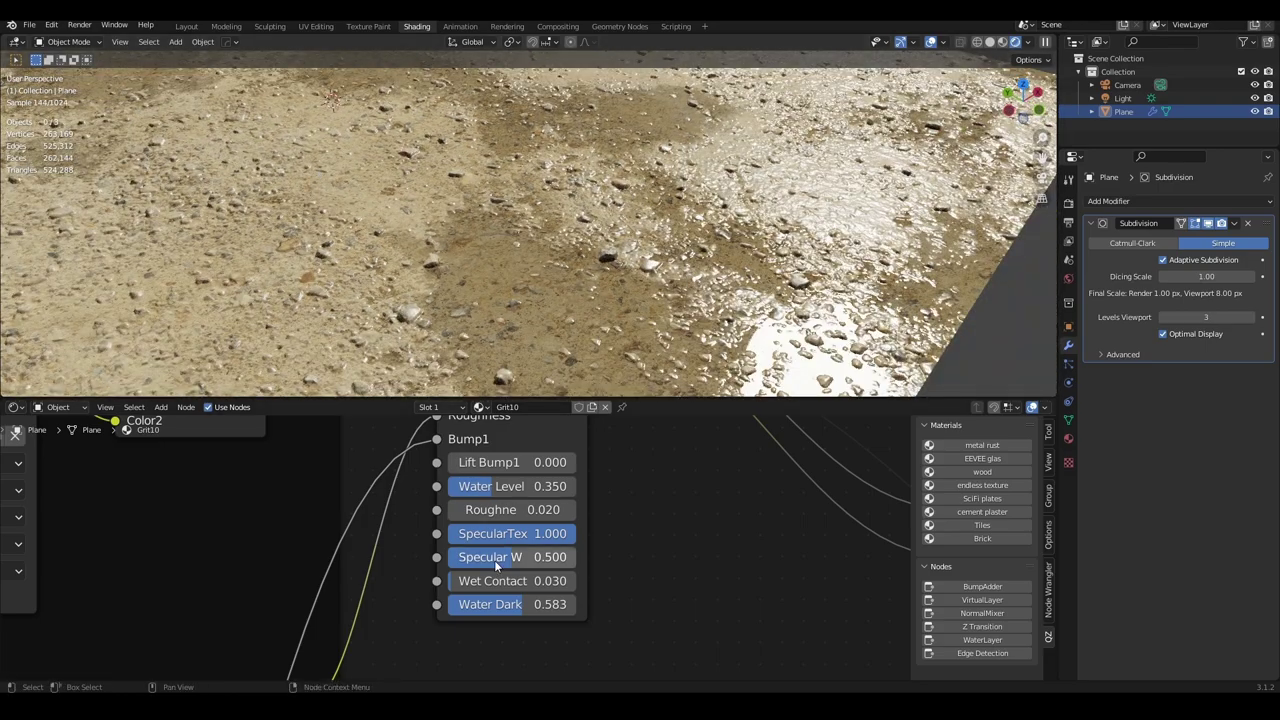
click(531, 602)
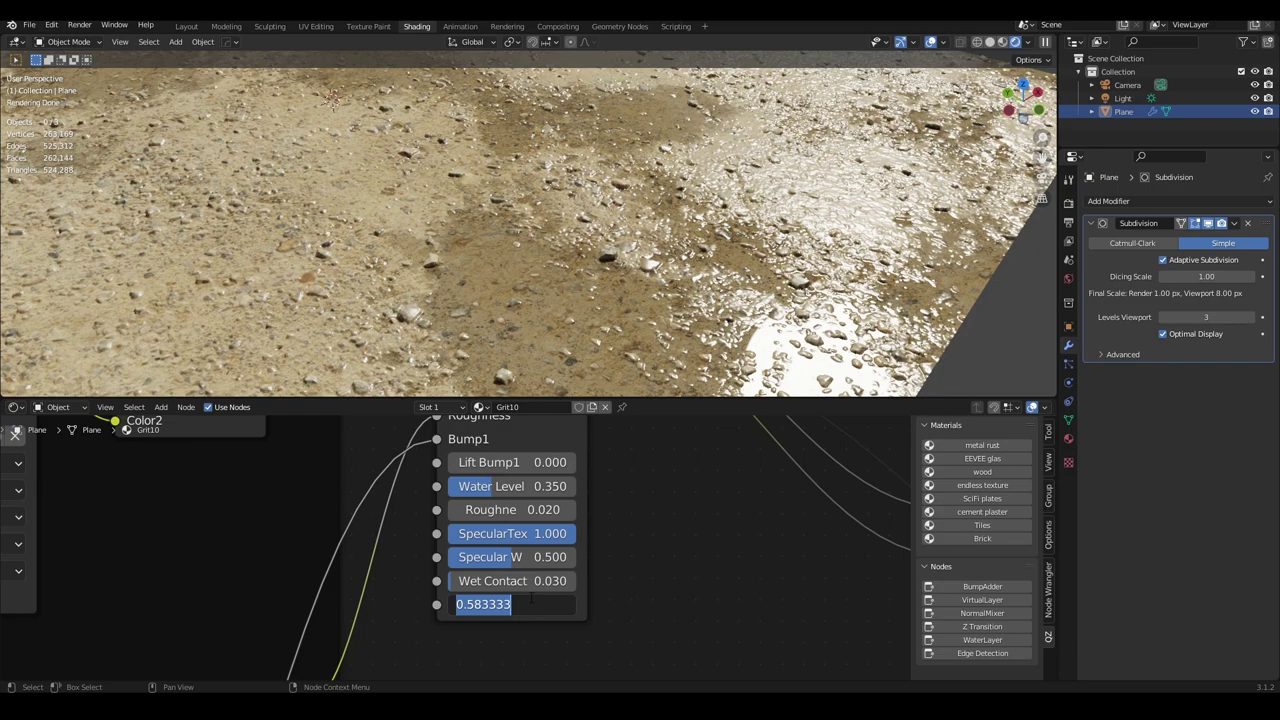
text(.7)
key(Return)
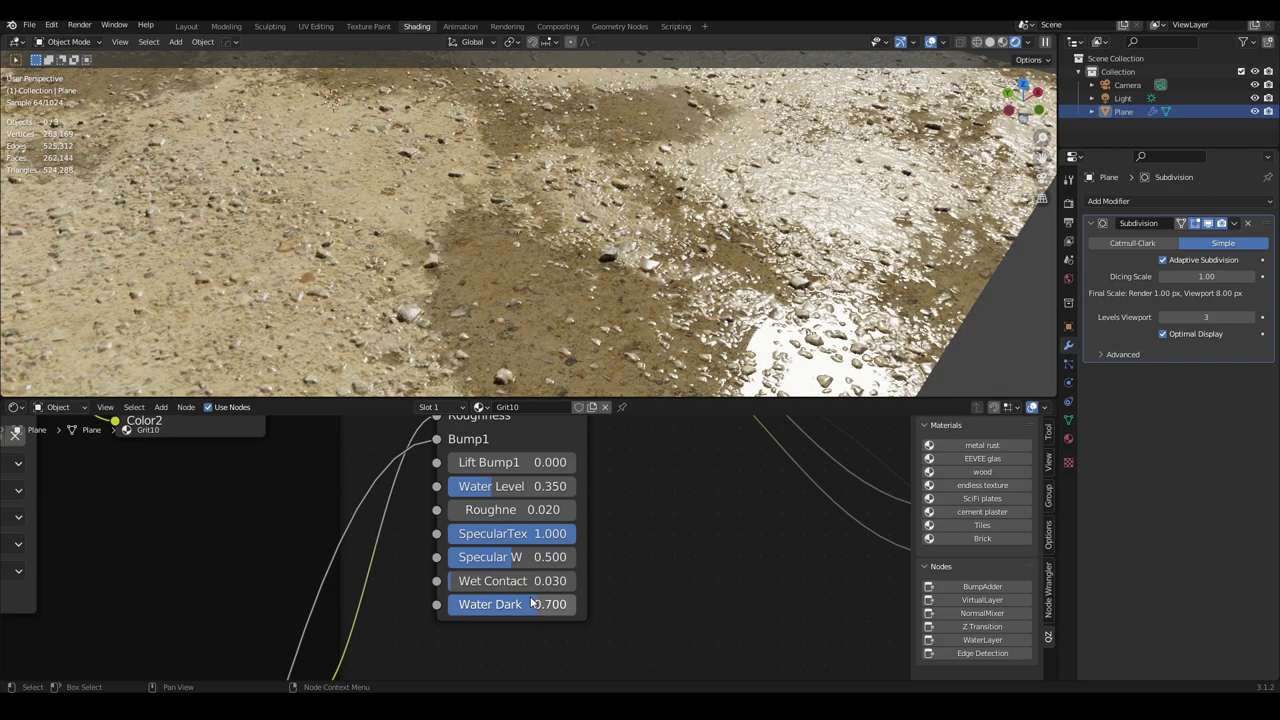
Step: Orbit the whole plane and pan the node editor to the Displacement node
scroll(839, 302, down, 5)
mouse_move(839, 302)
middle_down()
mouse_move(603, 255)
mouse_move(675, 289)
mouse_move(579, 281)
mouse_move(684, 283)
mouse_move(688, 310)
mouse_move(610, 290)
middle_up()
scroll(636, 537, down, 1)
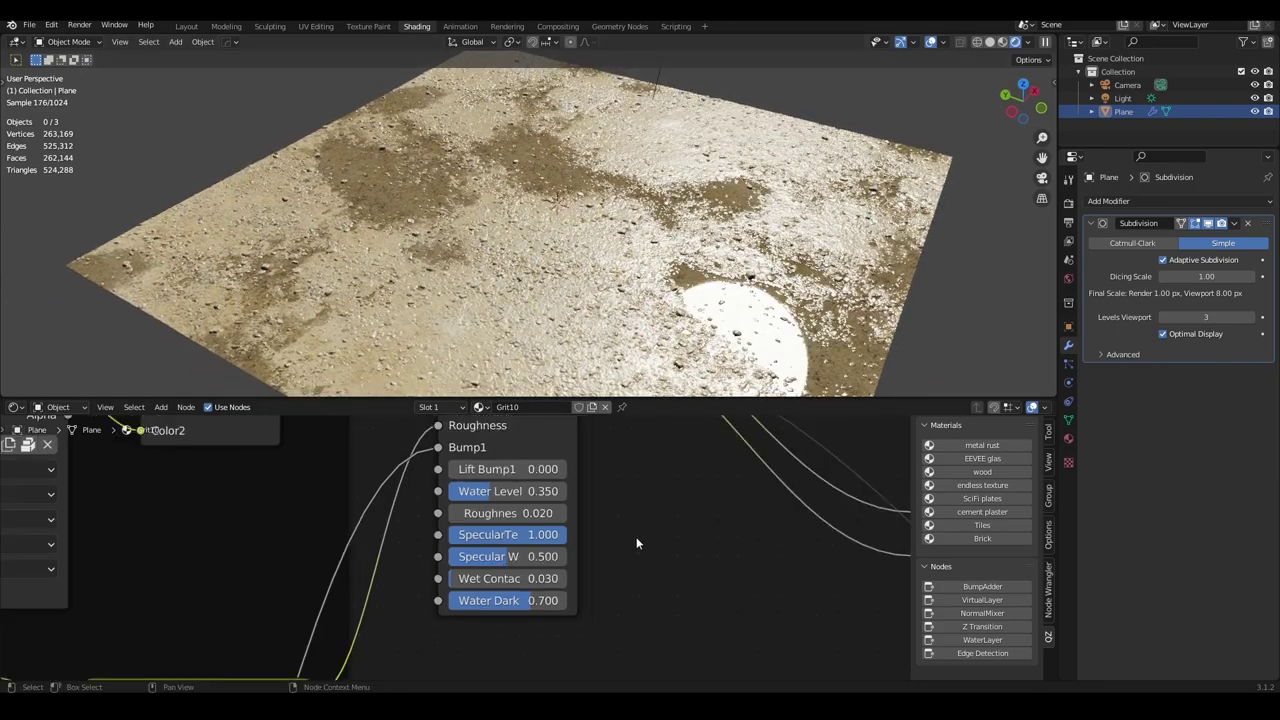
scroll(642, 545, down, 2)
scroll(642, 545, down, 2)
mouse_move(642, 545)
middle_down()
mouse_move(570, 484)
mouse_move(366, 517)
mouse_move(503, 486)
middle_up()
scroll(508, 566, up, 2)
mouse_move(499, 570)
middle_down()
mouse_move(523, 486)
mouse_move(451, 532)
mouse_move(454, 503)
mouse_move(420, 524)
middle_up()
scroll(458, 511, down, 3)
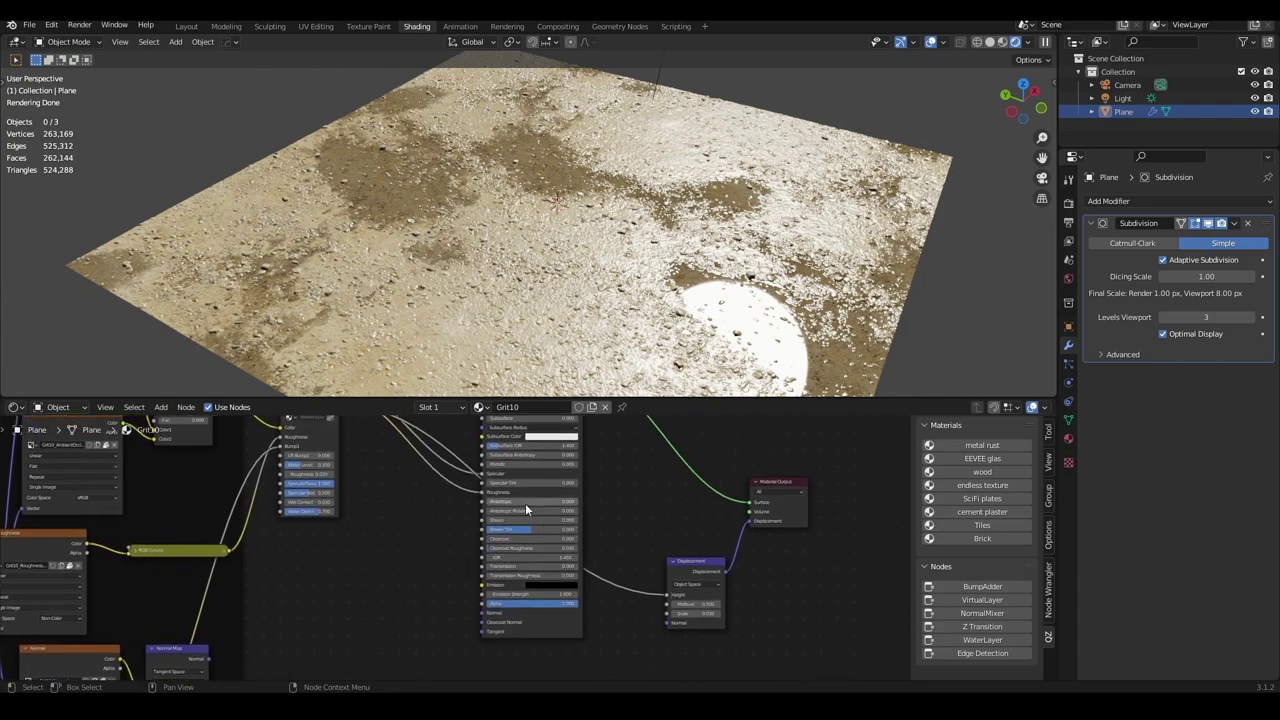
Step: Zoom into the output area and move the Displacement node up and right
middle_drag(447, 506, 511, 527)
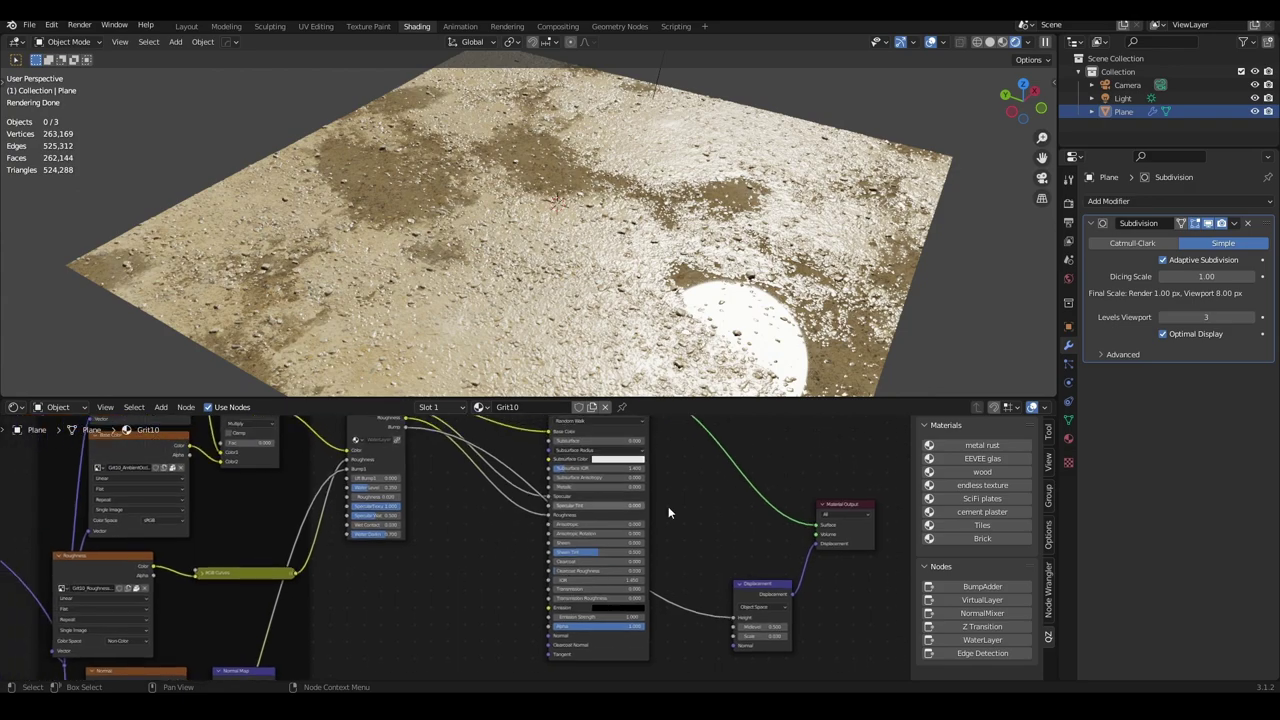
scroll(746, 547, up, 2)
mouse_move(746, 547)
middle_down()
mouse_move(529, 514)
mouse_move(459, 480)
mouse_move(558, 536)
mouse_move(509, 489)
mouse_move(563, 609)
mouse_move(599, 579)
middle_up()
scroll(529, 514, up, 1)
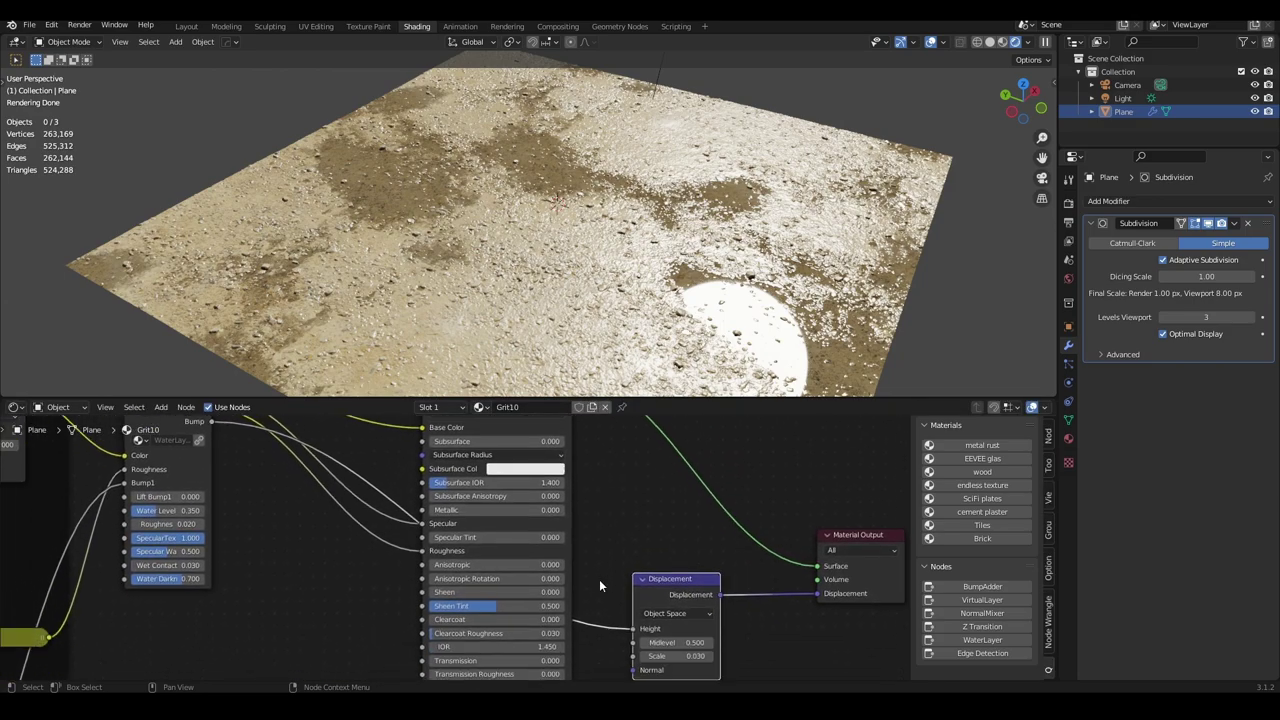
scroll(599, 579, down, 2)
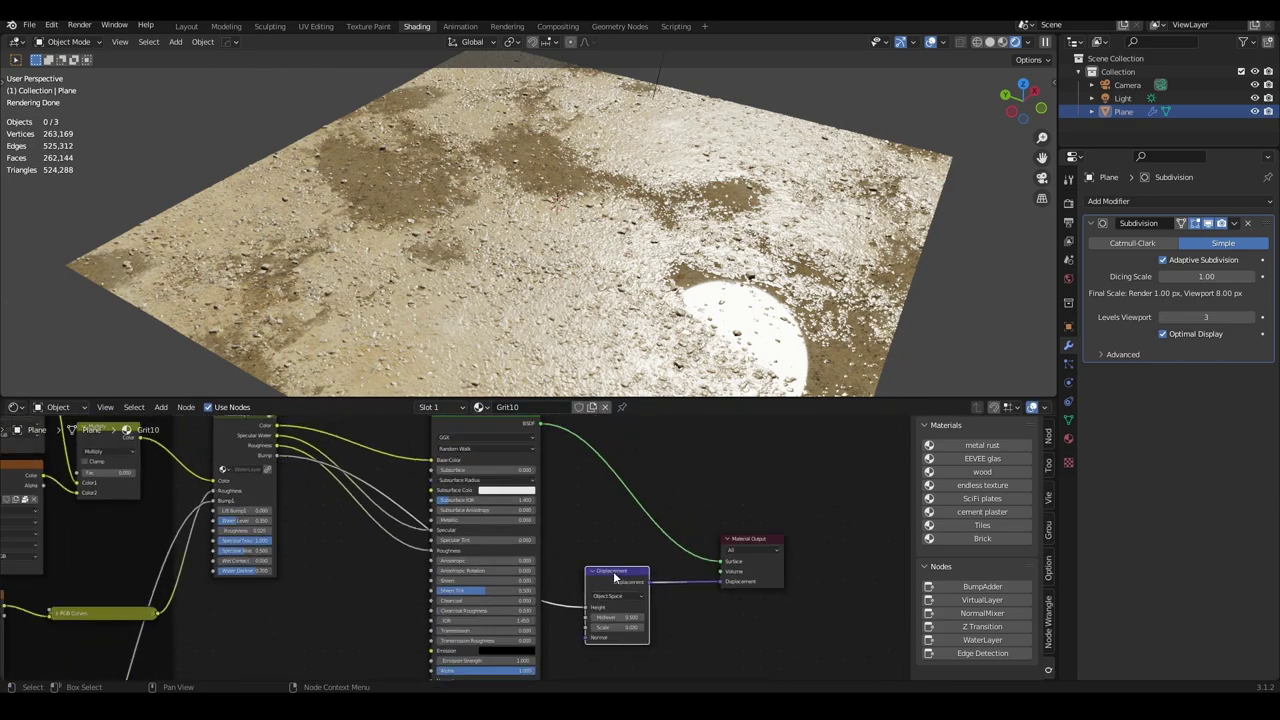
drag(609, 572, 626, 557)
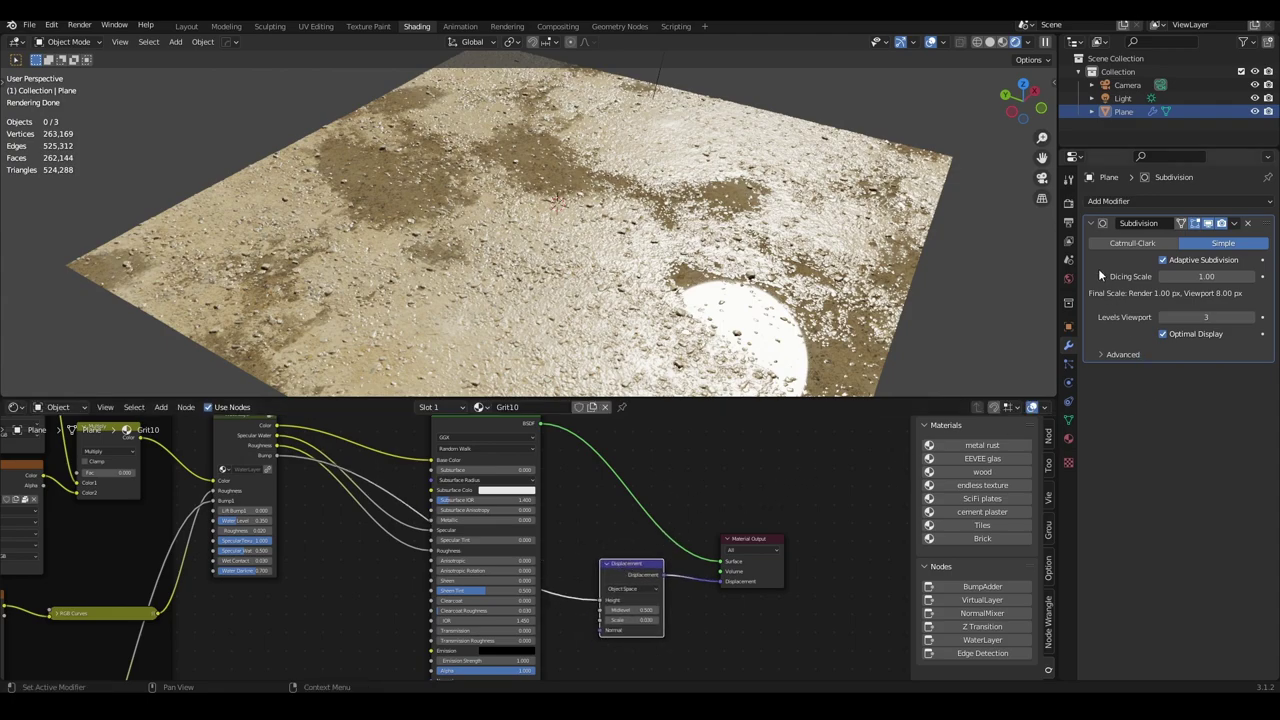
Step: Keep the Cycles feature set at Supported in the render settings
click(1069, 205)
click(1205, 218)
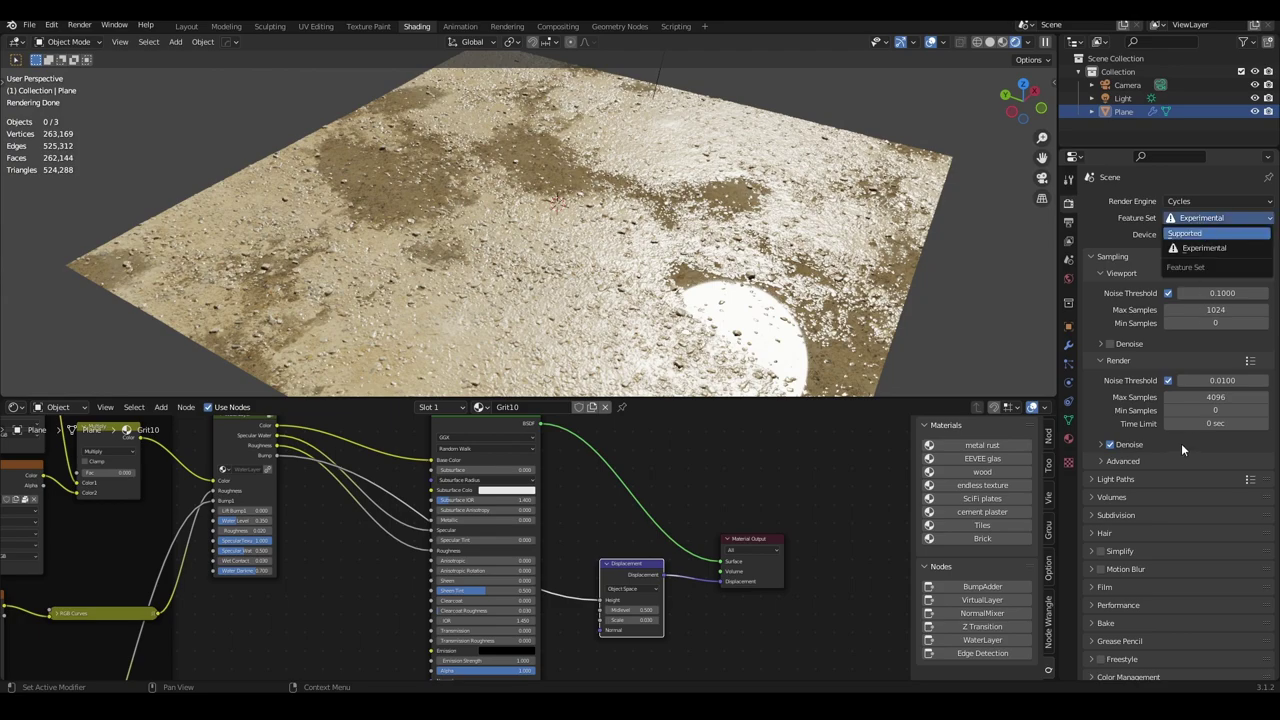
key(Return)
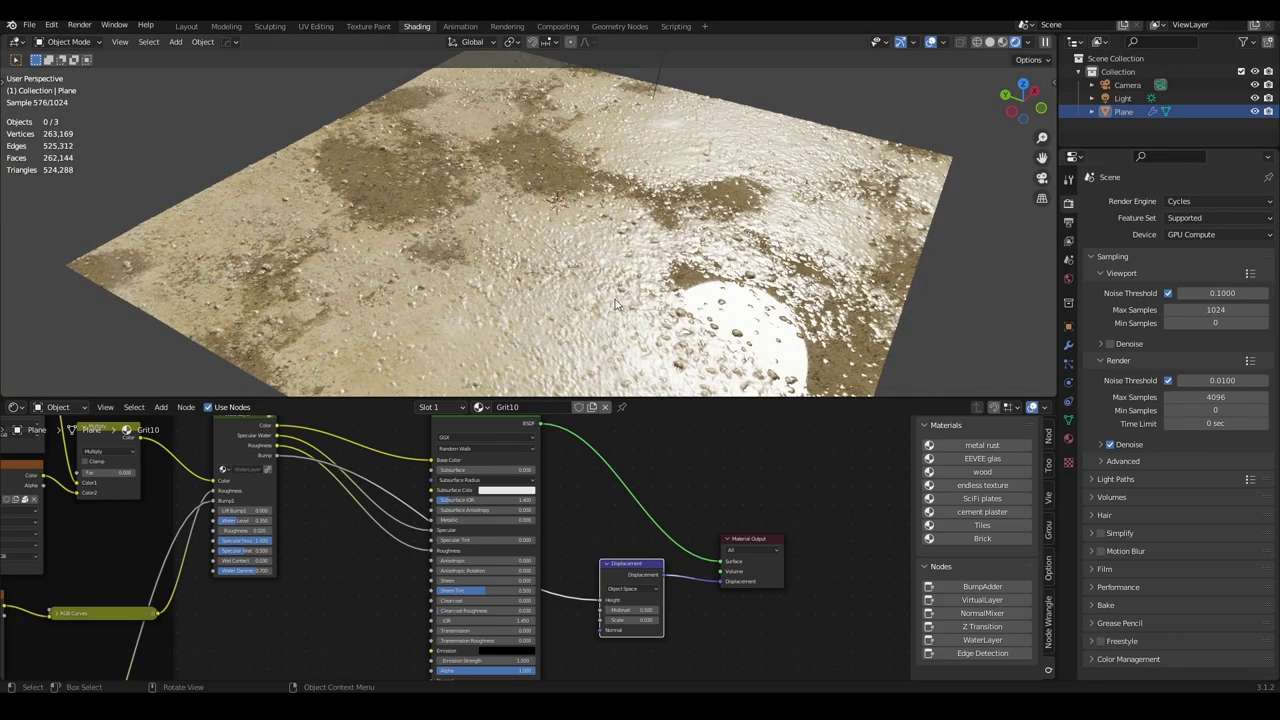
Step: Raise the Subdivision modifier's viewport levels from 3 to 4 and review the plane
middle_drag(617, 304, 642, 296)
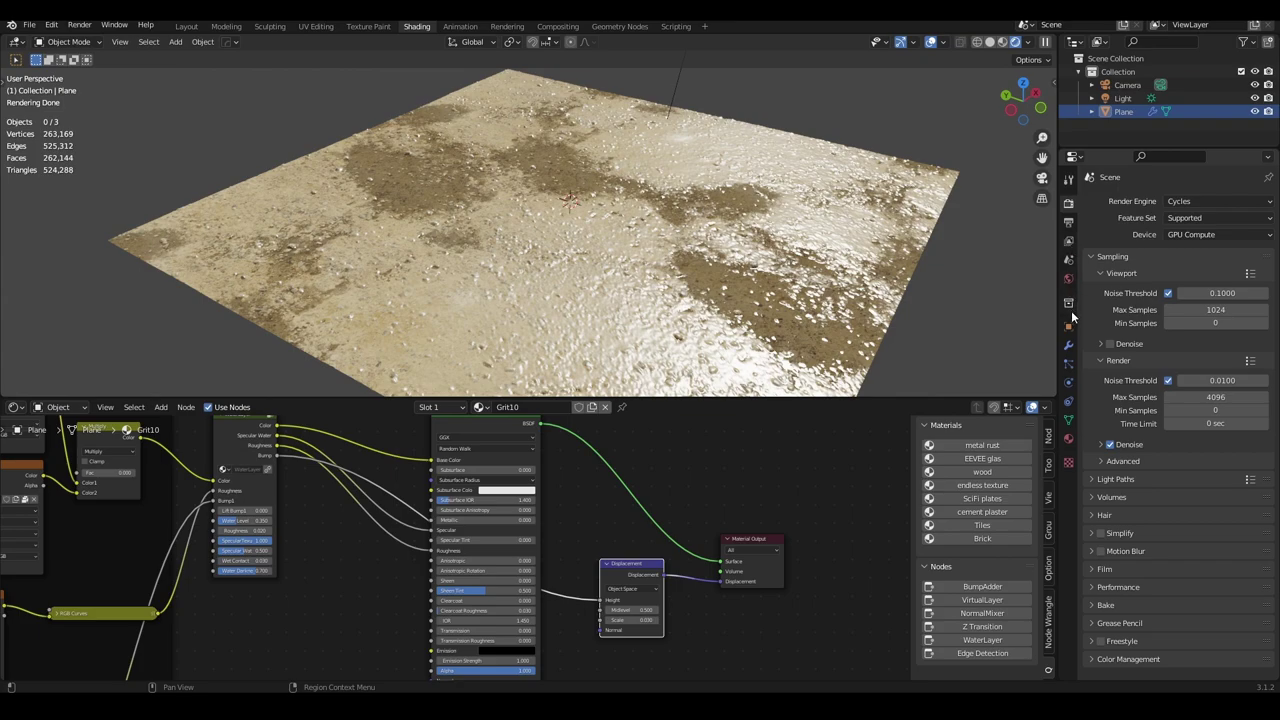
click(1069, 343)
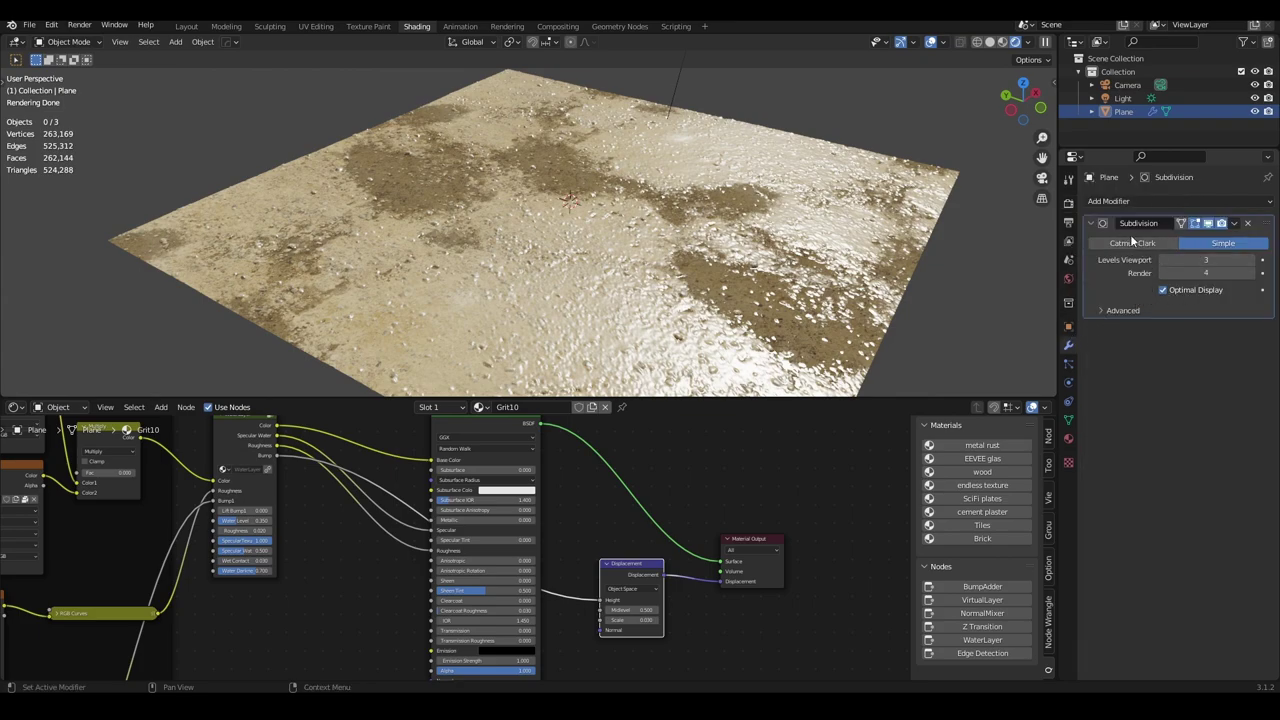
click(1251, 262)
scroll(573, 230, up, 3)
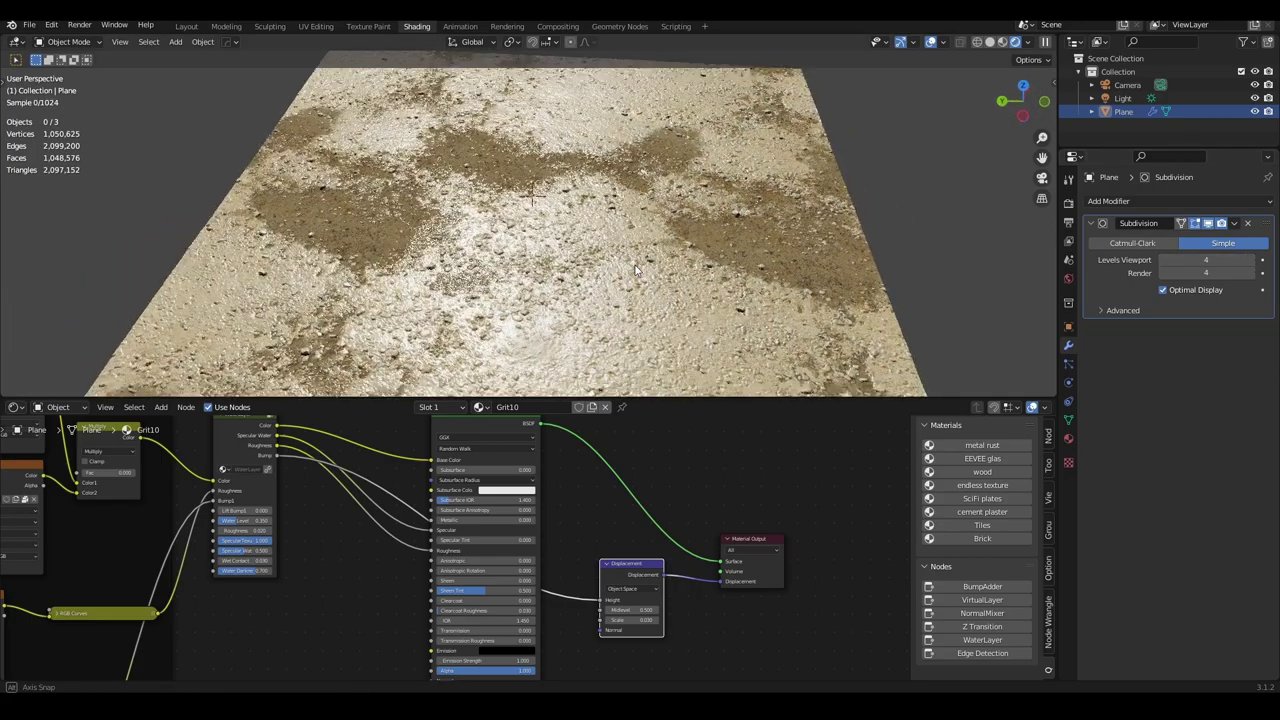
scroll(573, 230, up, 2)
mouse_move(600, 280)
middle_down()
mouse_move(681, 347)
mouse_move(700, 260)
middle_up()
scroll(712, 237, up, 3)
scroll(712, 237, down, 3)
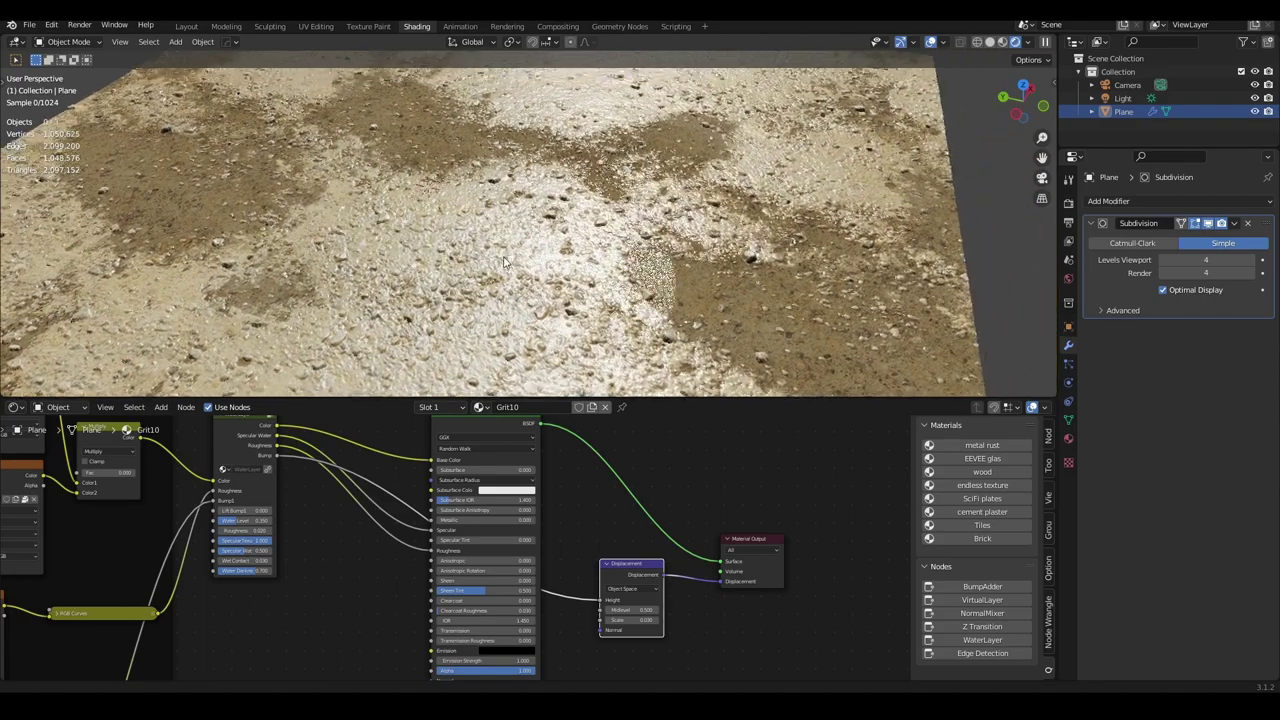
scroll(600, 248, down, 3)
Step: Switch the lower area to the Asset Browser and drag Forrest3 onto the ground plane
click(15, 407)
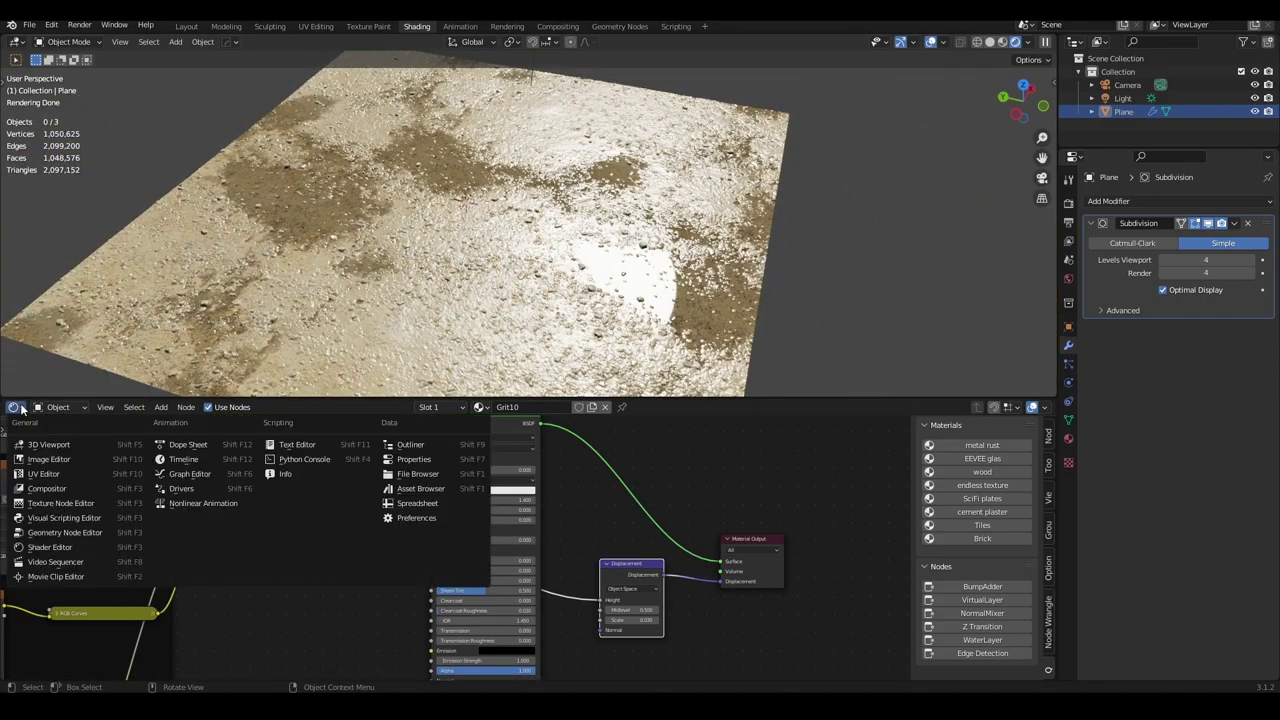
click(430, 492)
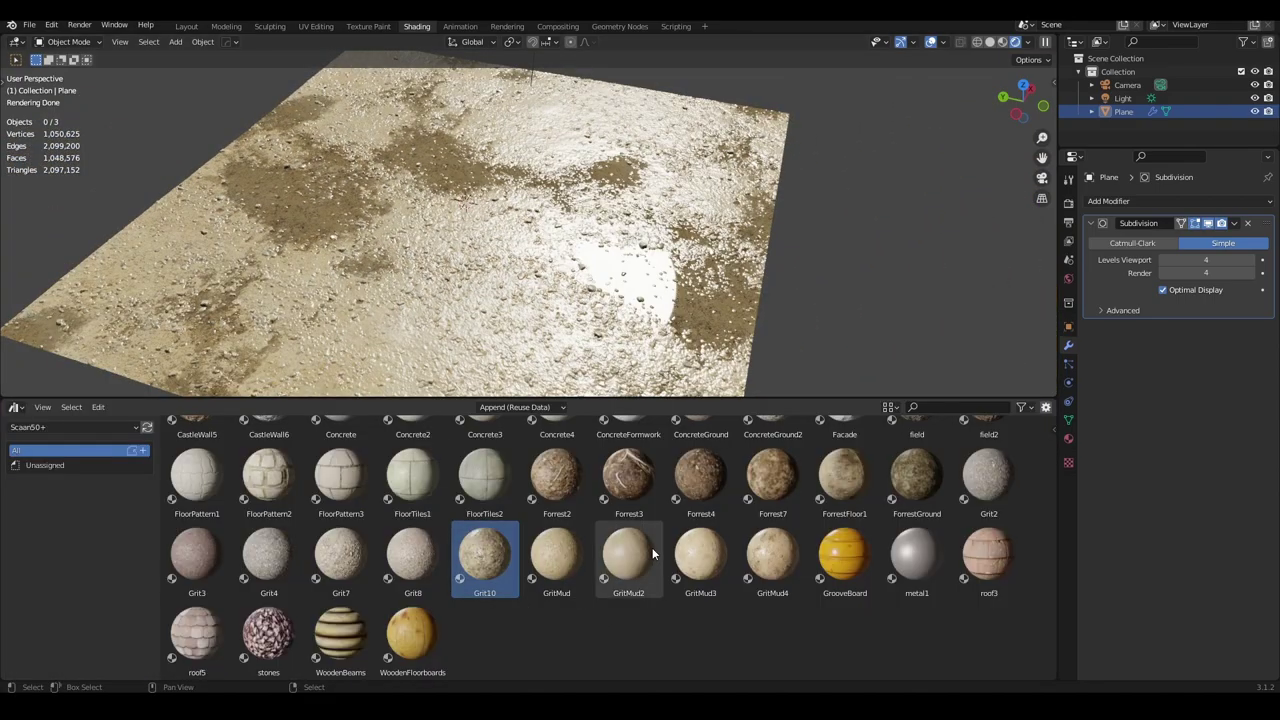
drag(637, 494, 510, 193)
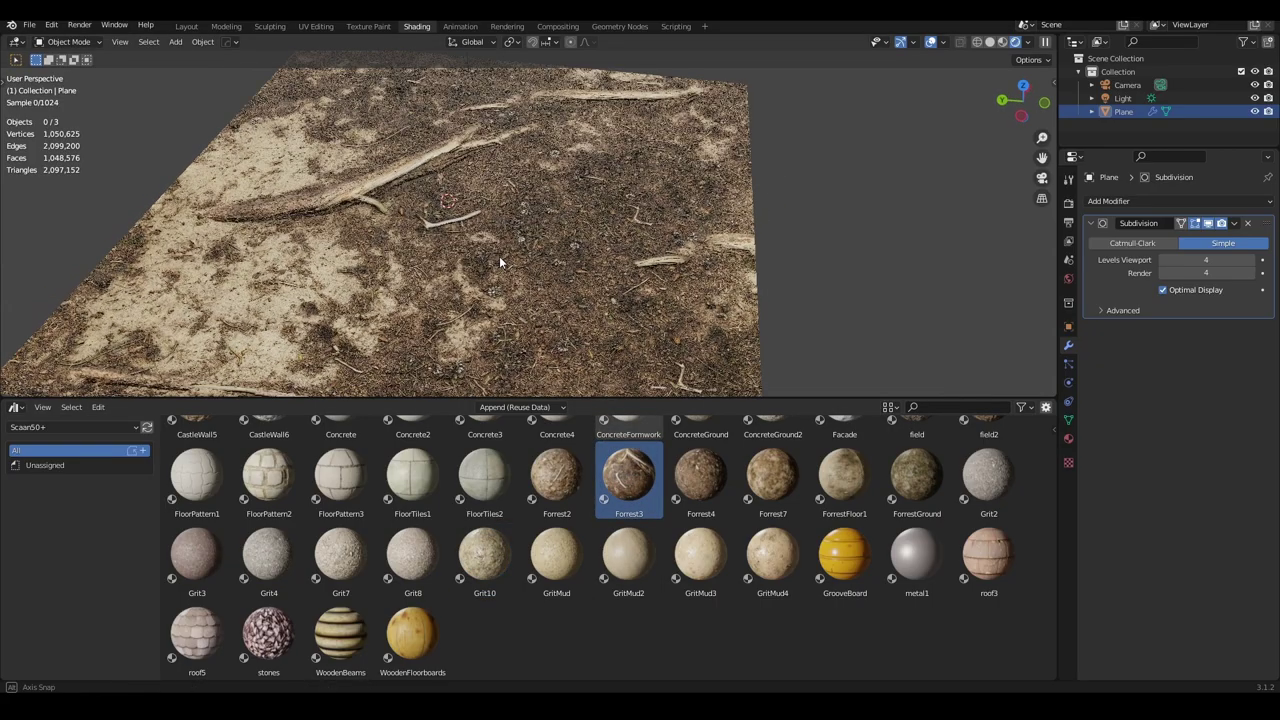
Step: Orbit and zoom around the plane to inspect the displaced forest floor
mouse_move(499, 256)
middle_down()
mouse_move(600, 245)
mouse_move(502, 245)
middle_up()
scroll(502, 250, up, 2)
scroll(502, 270, up, 2)
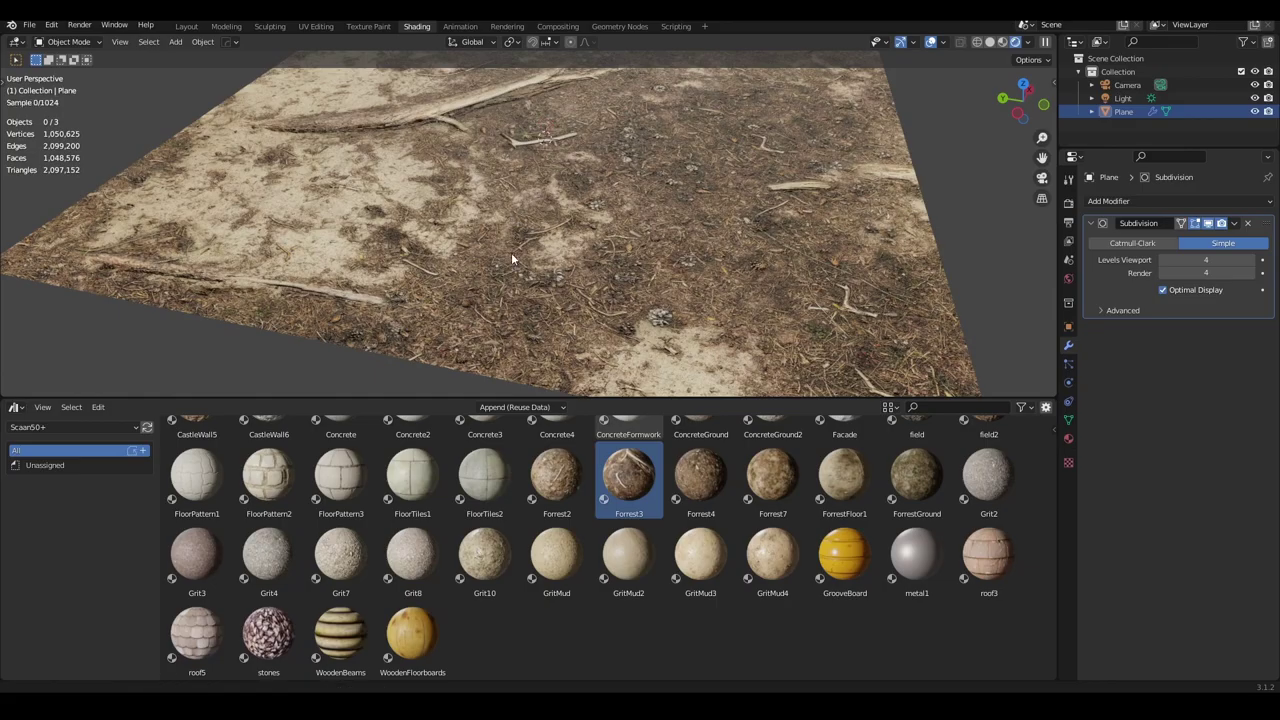
scroll(502, 290, up, 2)
scroll(502, 315, up, 2)
scroll(505, 330, up, 2)
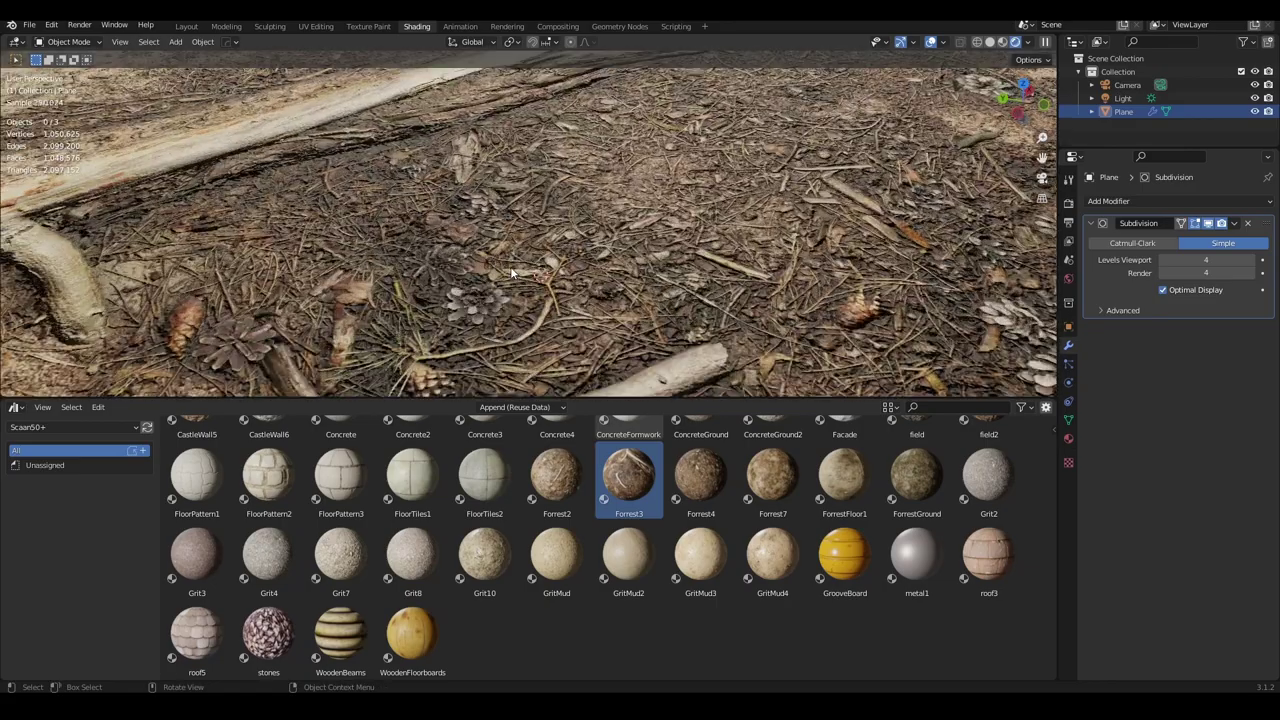
scroll(530, 315, up, 1)
scroll(530, 305, down, 1)
scroll(515, 290, down, 1)
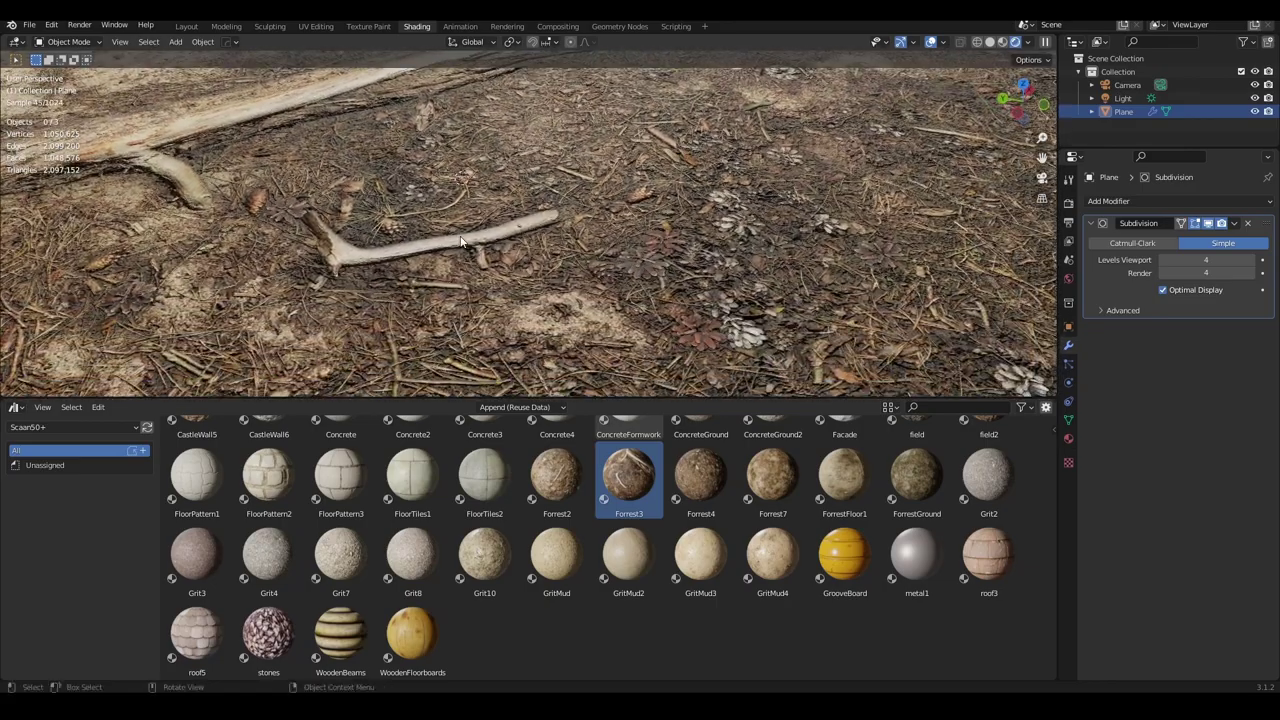
scroll(495, 270, down, 2)
scroll(463, 242, down, 2)
middle_drag(463, 242, 534, 286)
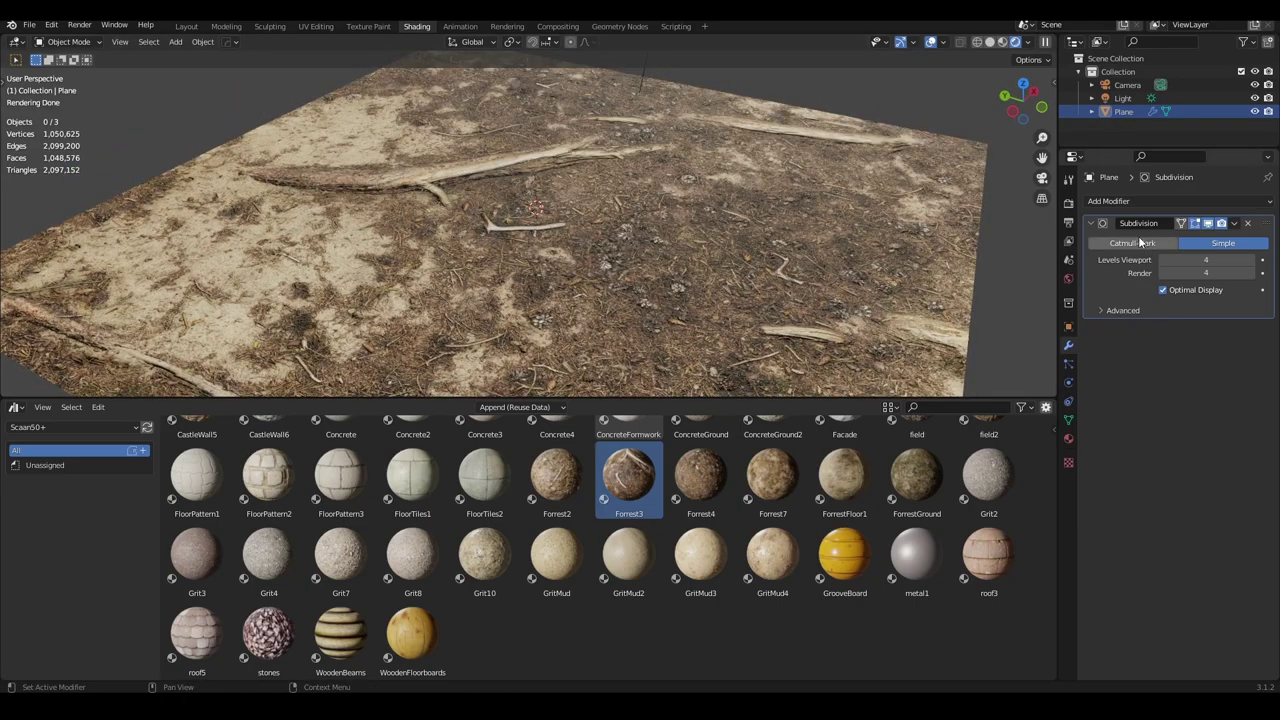
click(14, 407)
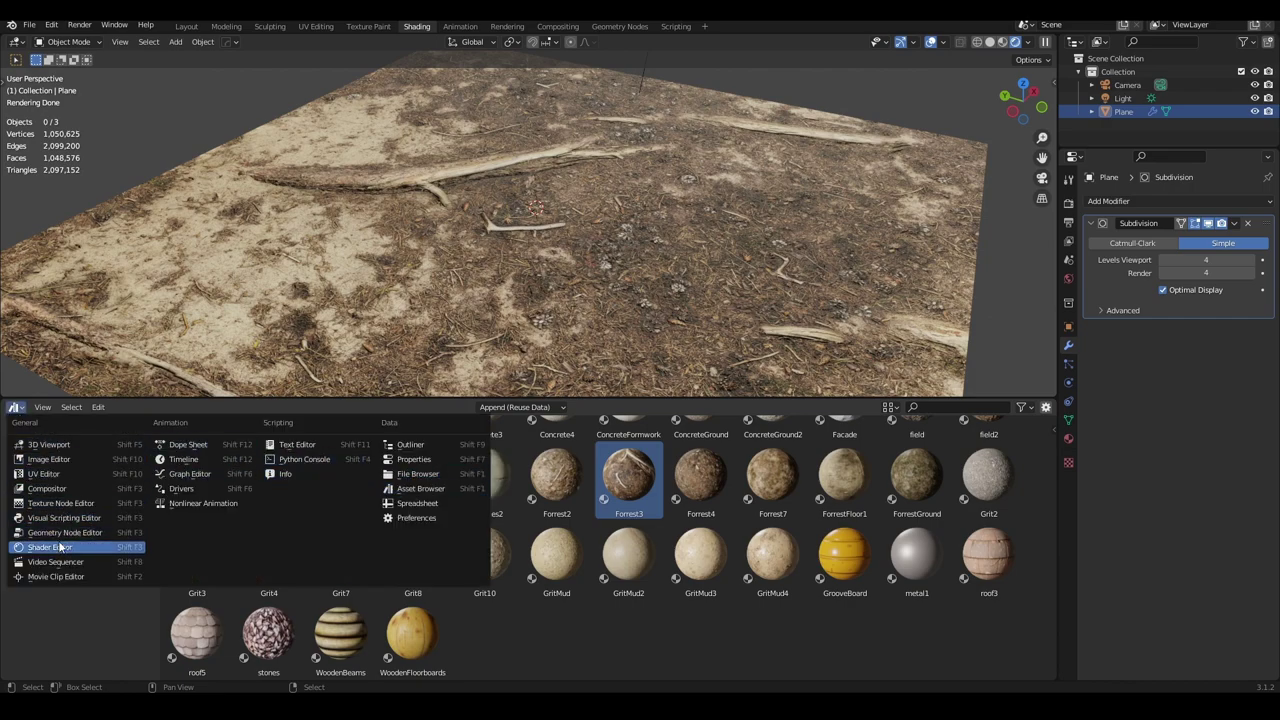
Step: Show Forrest3's node tree and rearrange the height image and Material Output nodes
click(50, 547)
middle_drag(566, 491, 577, 450)
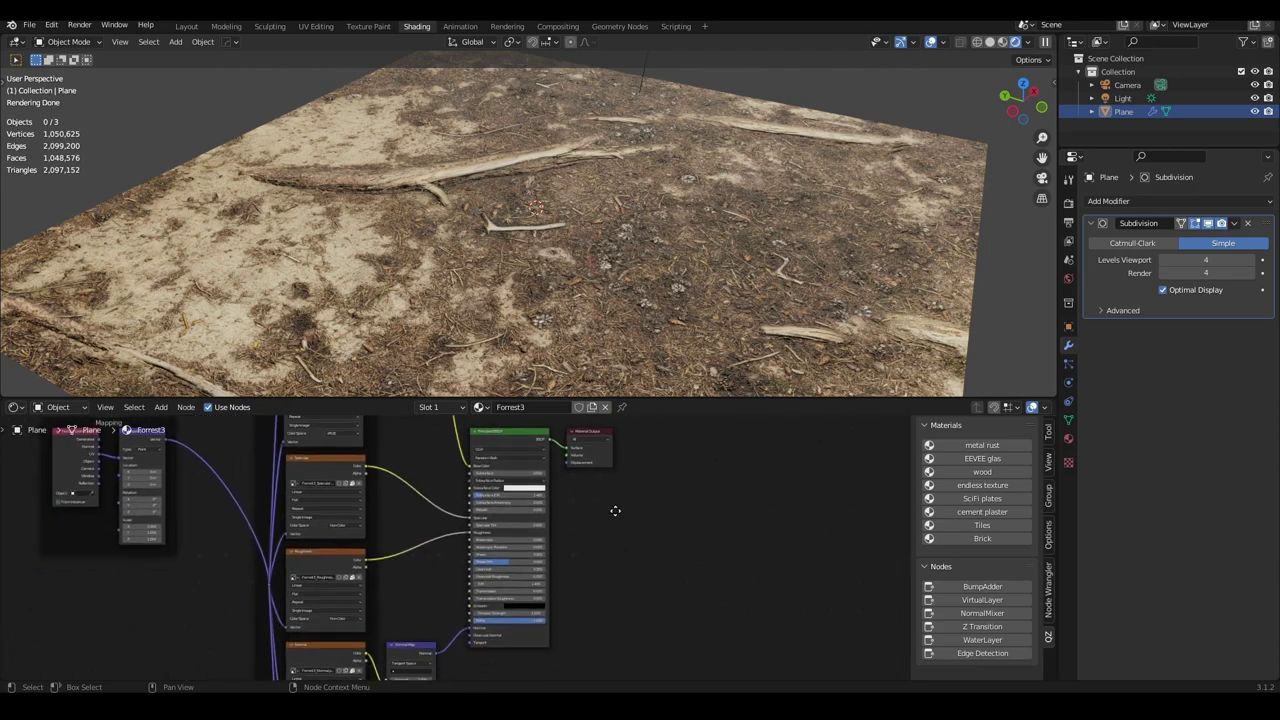
drag(585, 435, 700, 445)
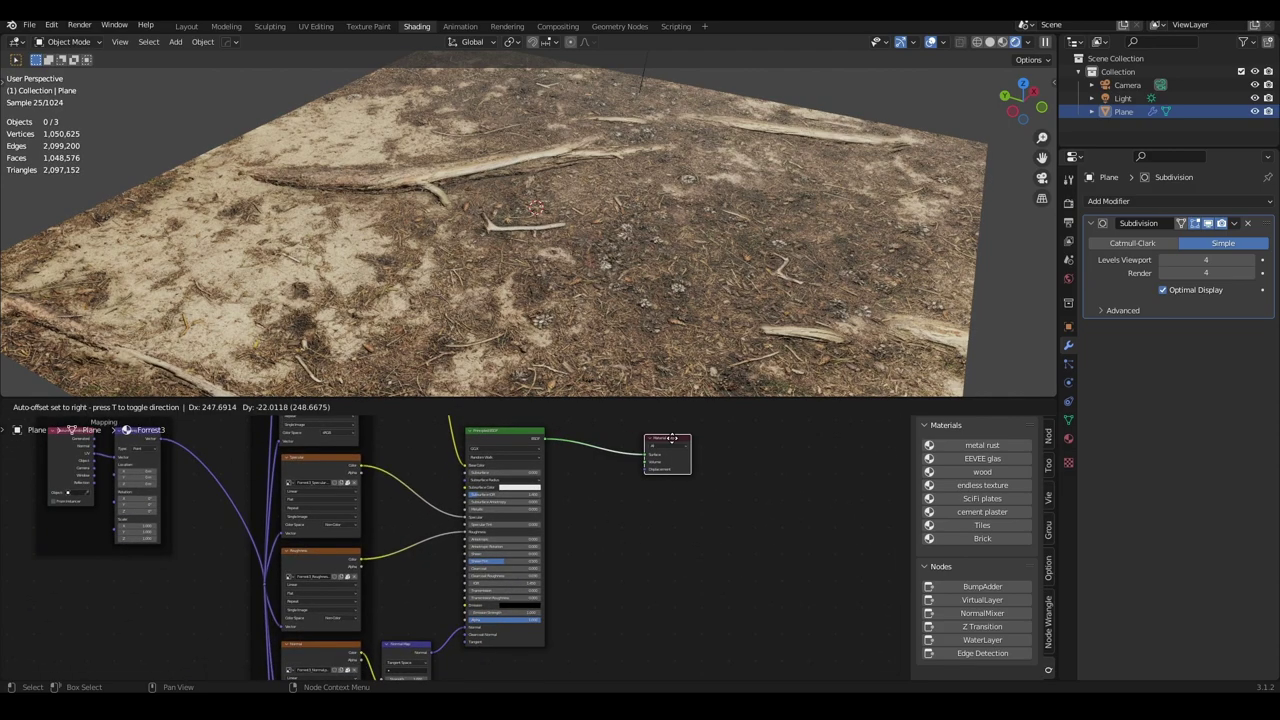
middle_drag(600, 553, 546, 474)
scroll(546, 474, down, 2)
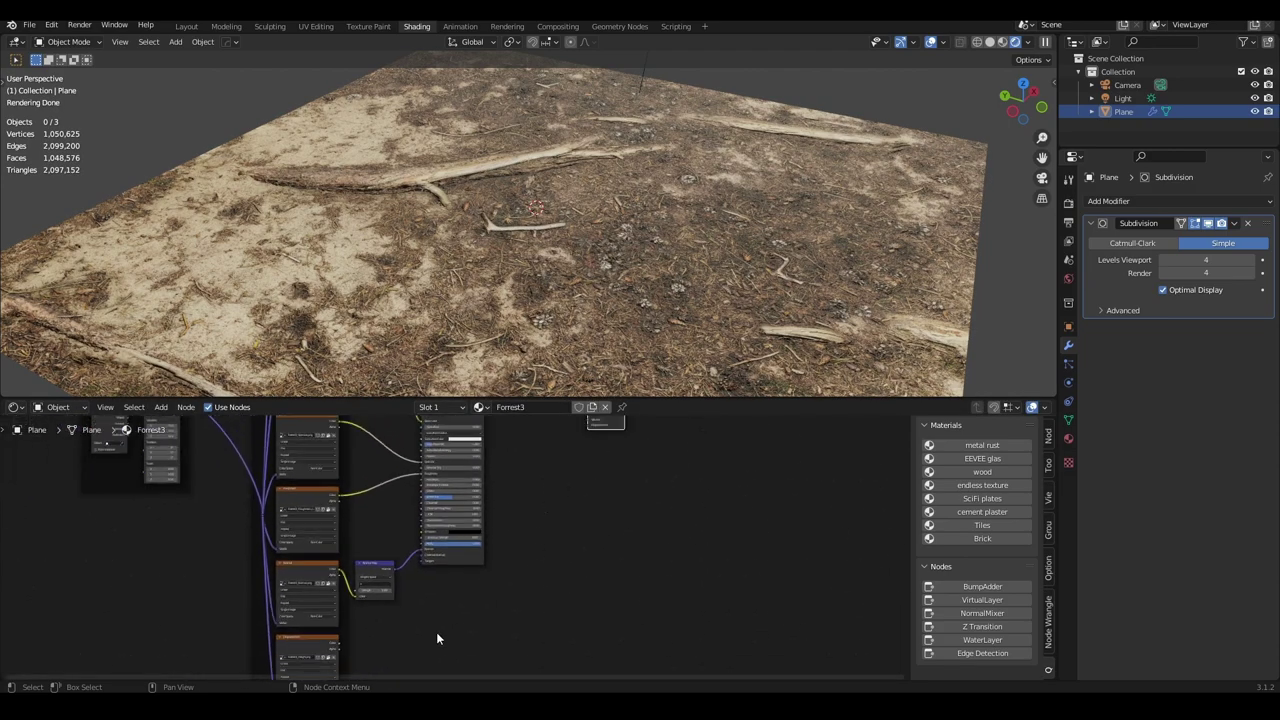
mouse_move(308, 652)
mouse_down()
mouse_move(473, 570)
mouse_move(515, 480)
mouse_up()
mouse_move(515, 480)
middle_down()
mouse_move(449, 580)
mouse_move(452, 561)
middle_up()
scroll(449, 580, up, 2)
scroll(452, 561, up, 1)
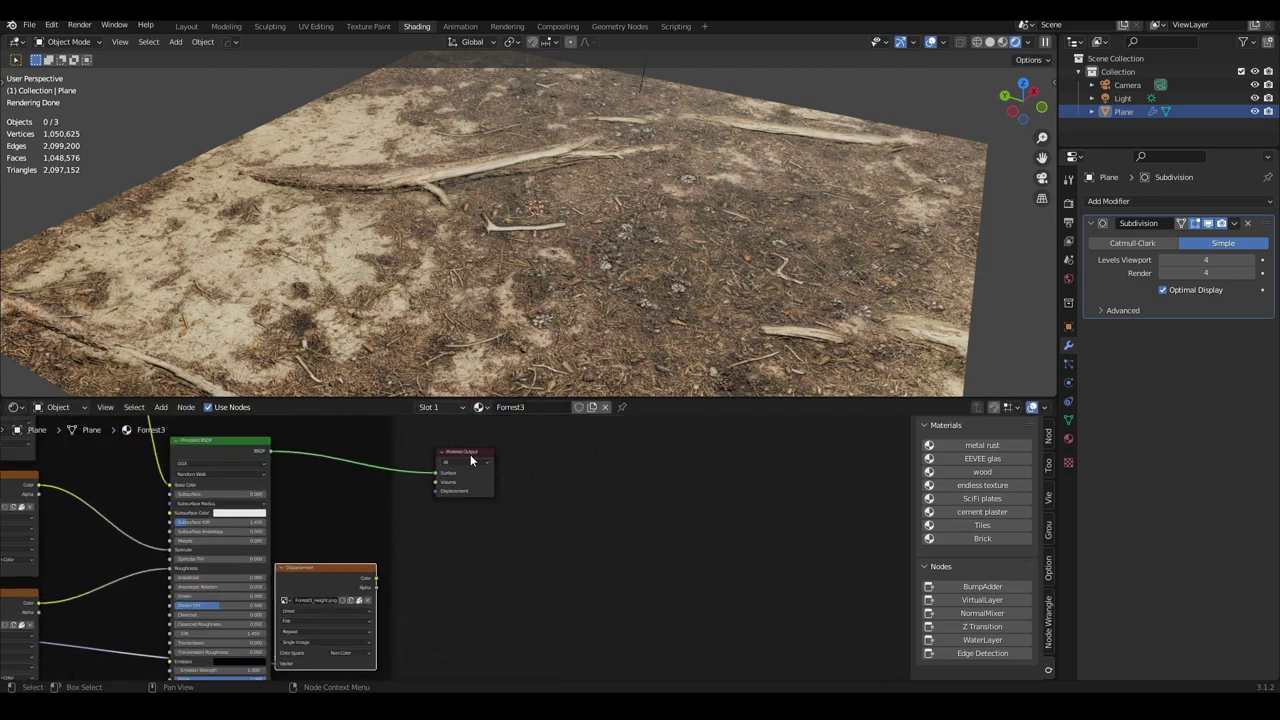
drag(470, 454, 562, 505)
Step: Add a Displacement node linking height Color to Height and output to Material Output Displacement
key(shift+a)
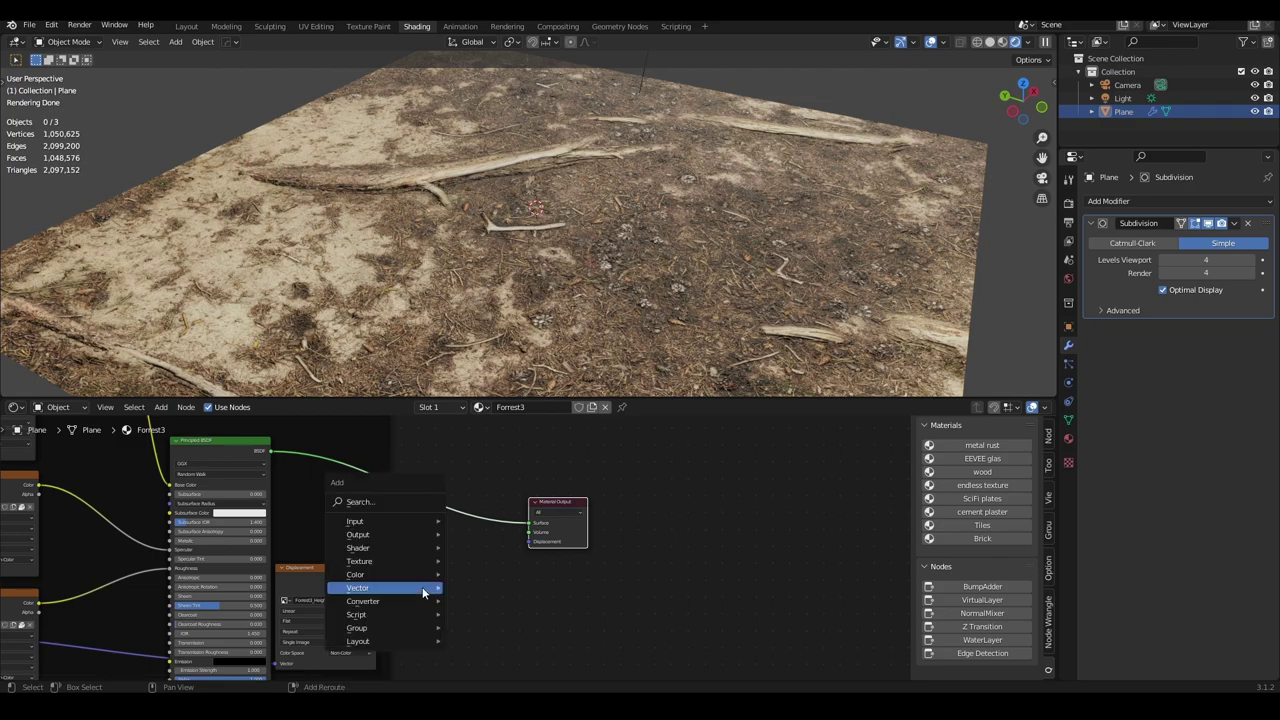
click(492, 495)
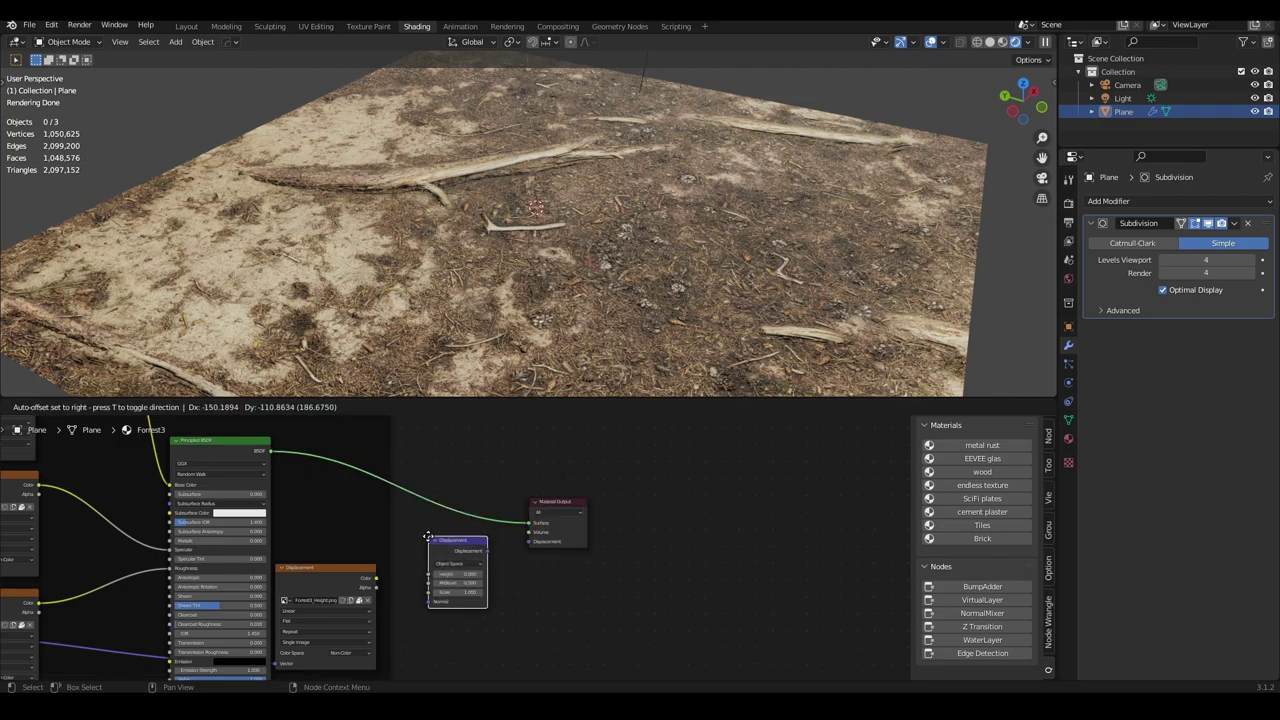
click(403, 577)
drag(382, 577, 427, 590)
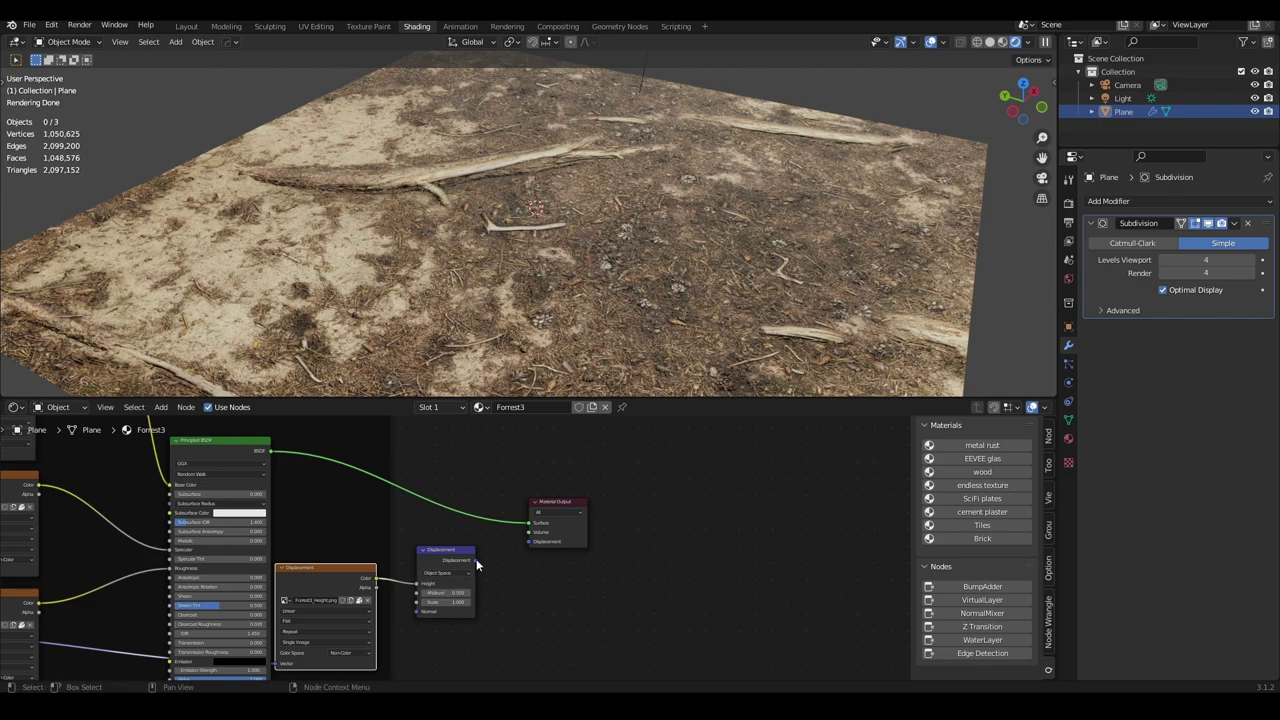
drag(476, 560, 528, 533)
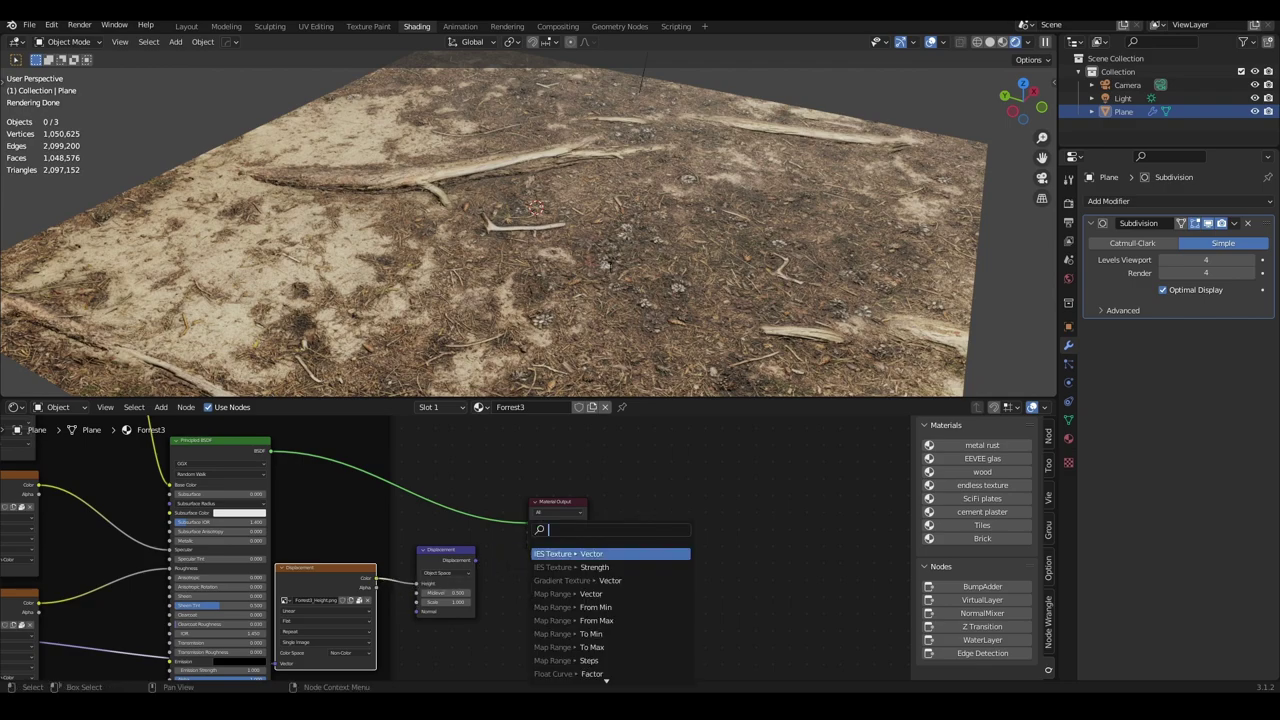
key(Escape)
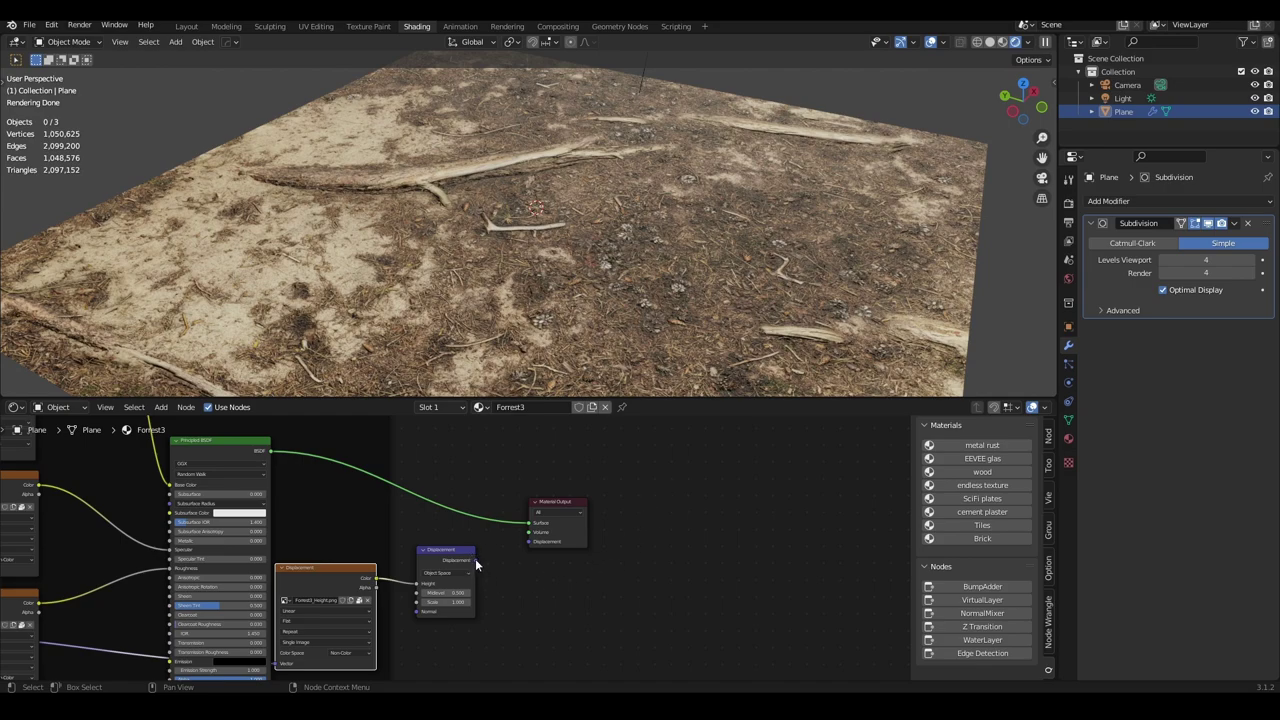
drag(475, 558, 531, 545)
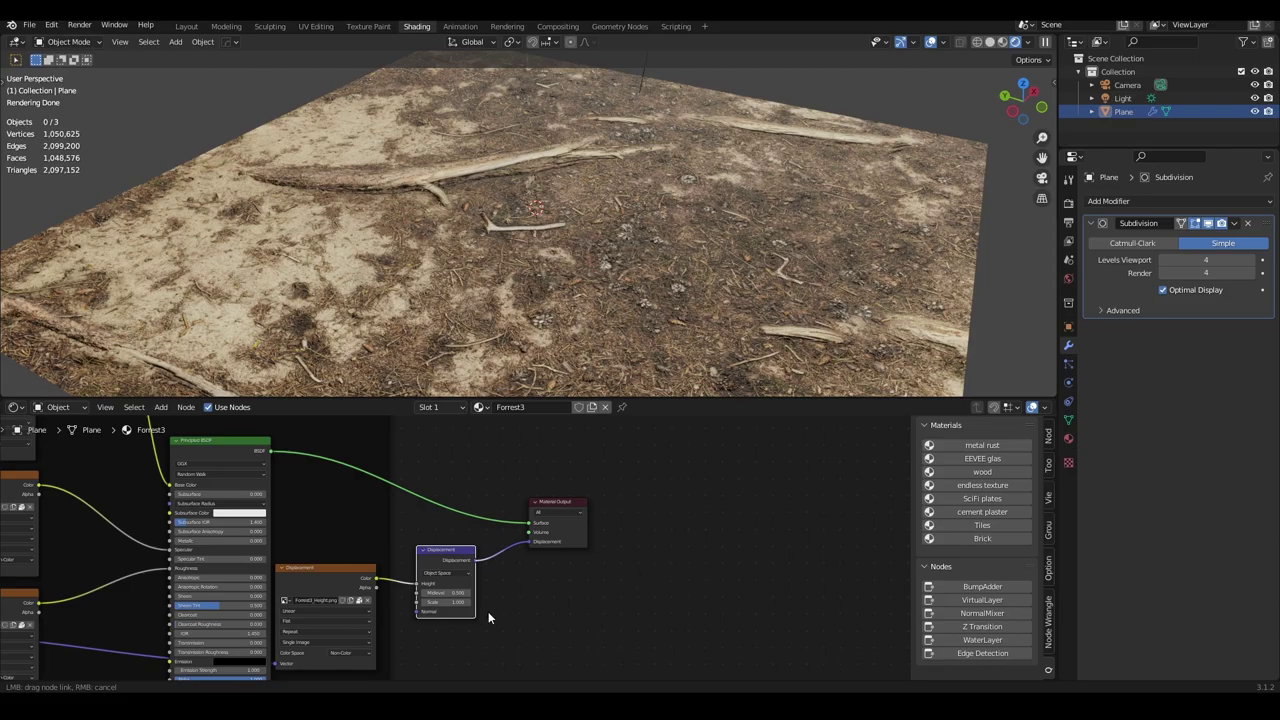
scroll(488, 611, up, 2)
middle_drag(513, 270, 540, 228)
Step: Set Forrest3's surface displacement method to Displacement and Bump
click(1068, 437)
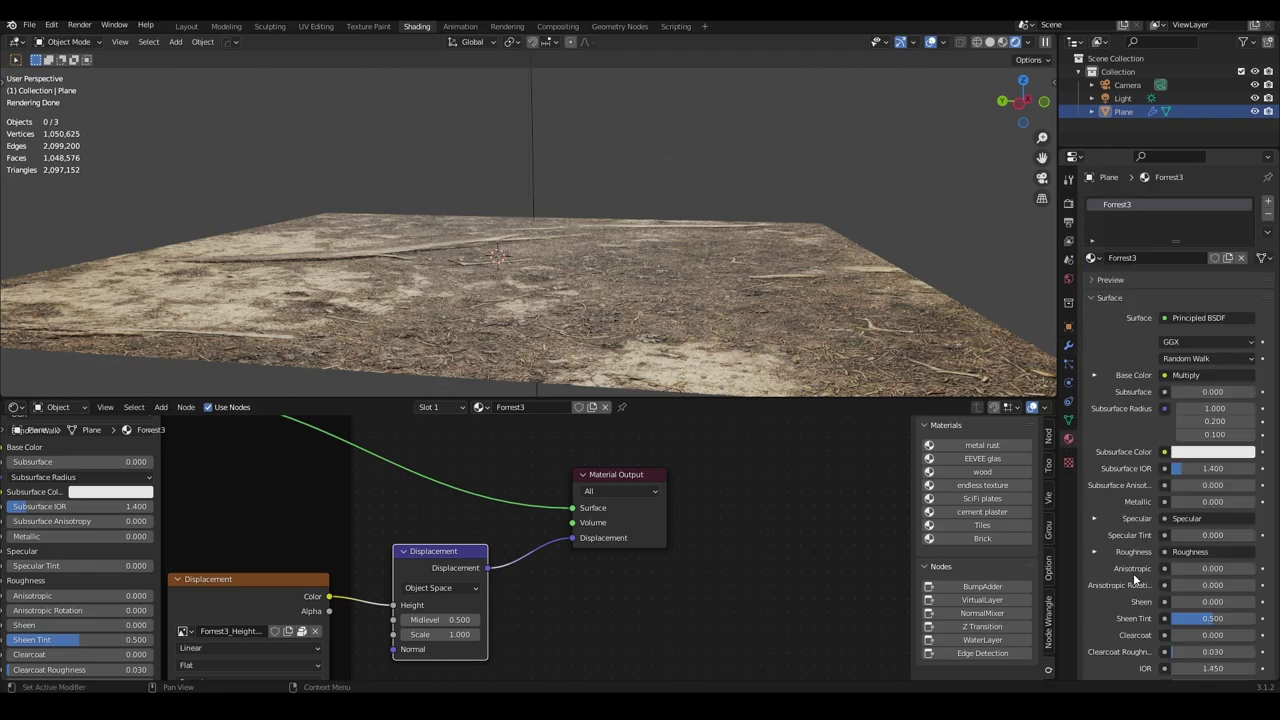
scroll(1140, 590, down, 5)
scroll(1143, 602, down, 4)
scroll(1140, 606, down, 4)
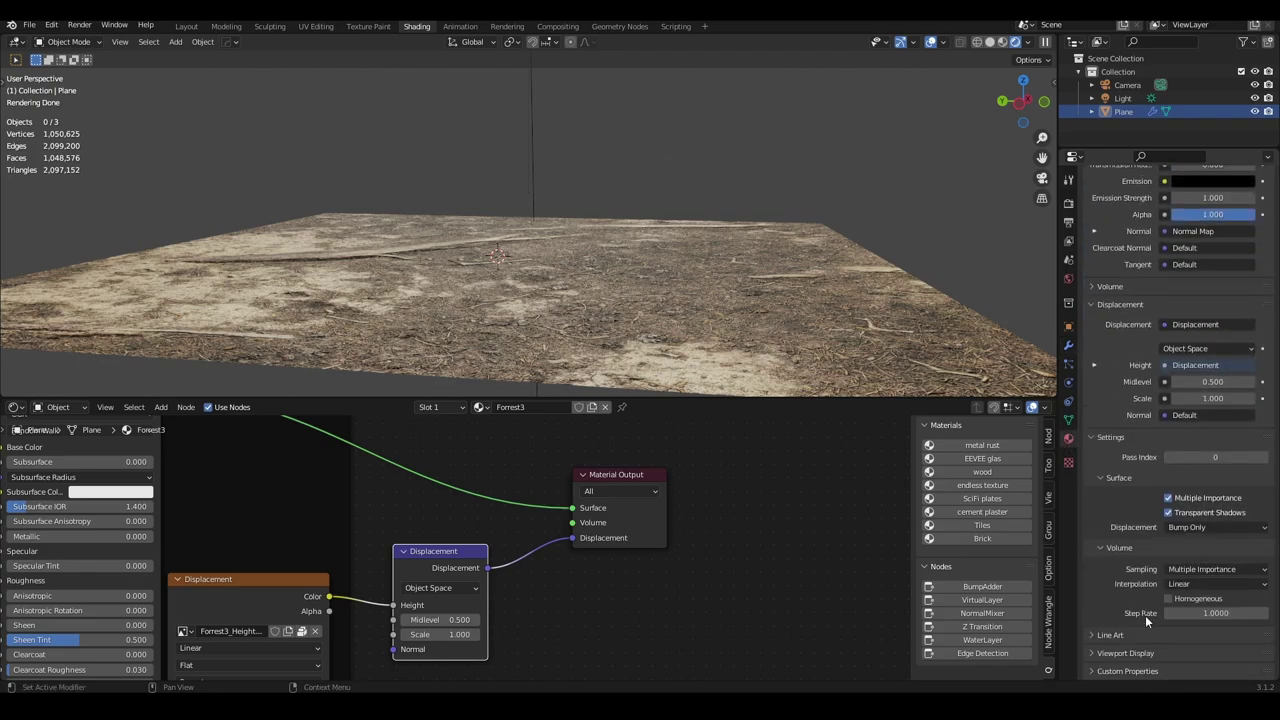
click(1197, 530)
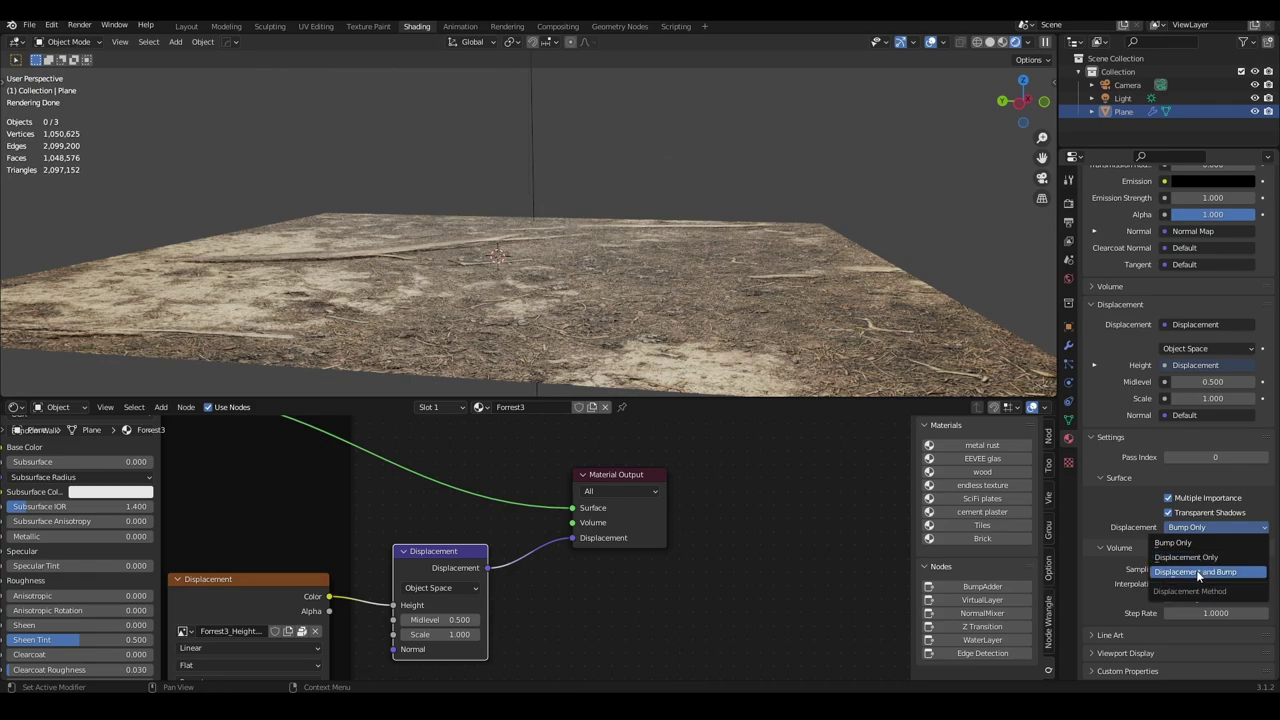
click(1197, 571)
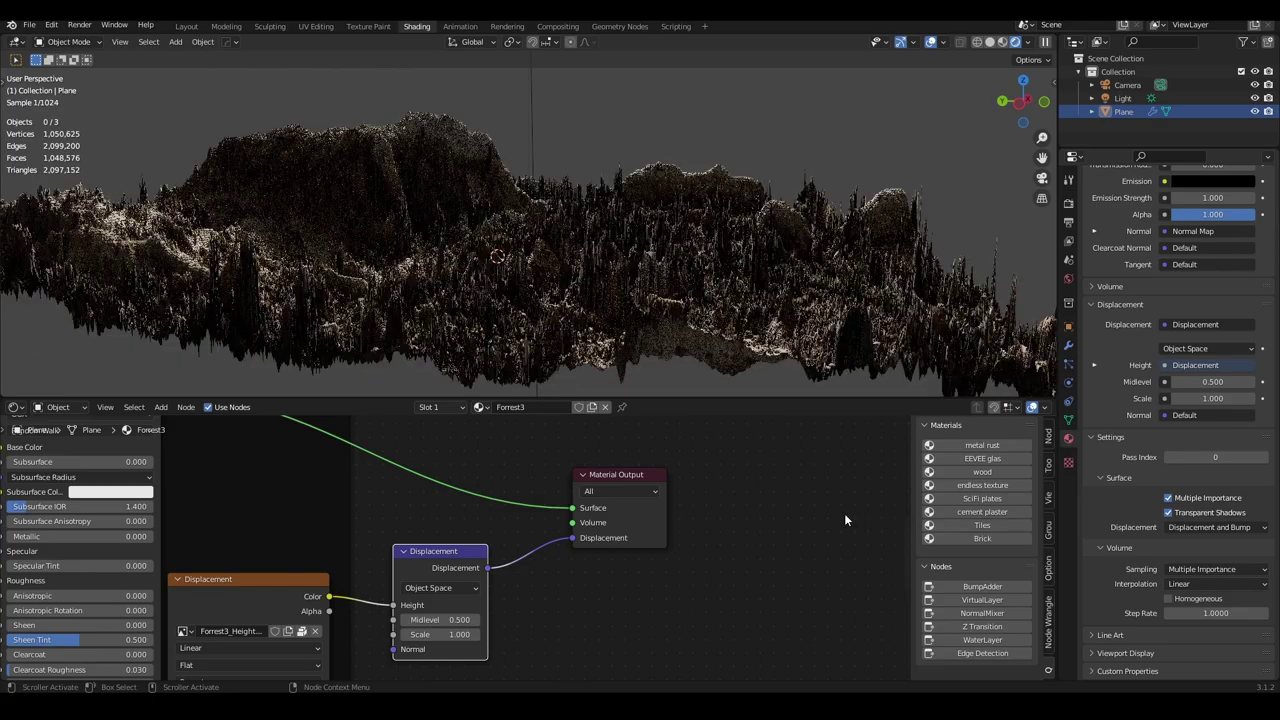
mouse_move(730, 280)
middle_down()
mouse_move(694, 240)
mouse_move(674, 267)
mouse_move(790, 153)
mouse_move(676, 494)
middle_up()
scroll(595, 574, up, 2)
scroll(595, 580, down, 2)
Step: Set the Displacement node Scale to 0.1 and orbit over the flatter terrain
click(444, 622)
text(.1)
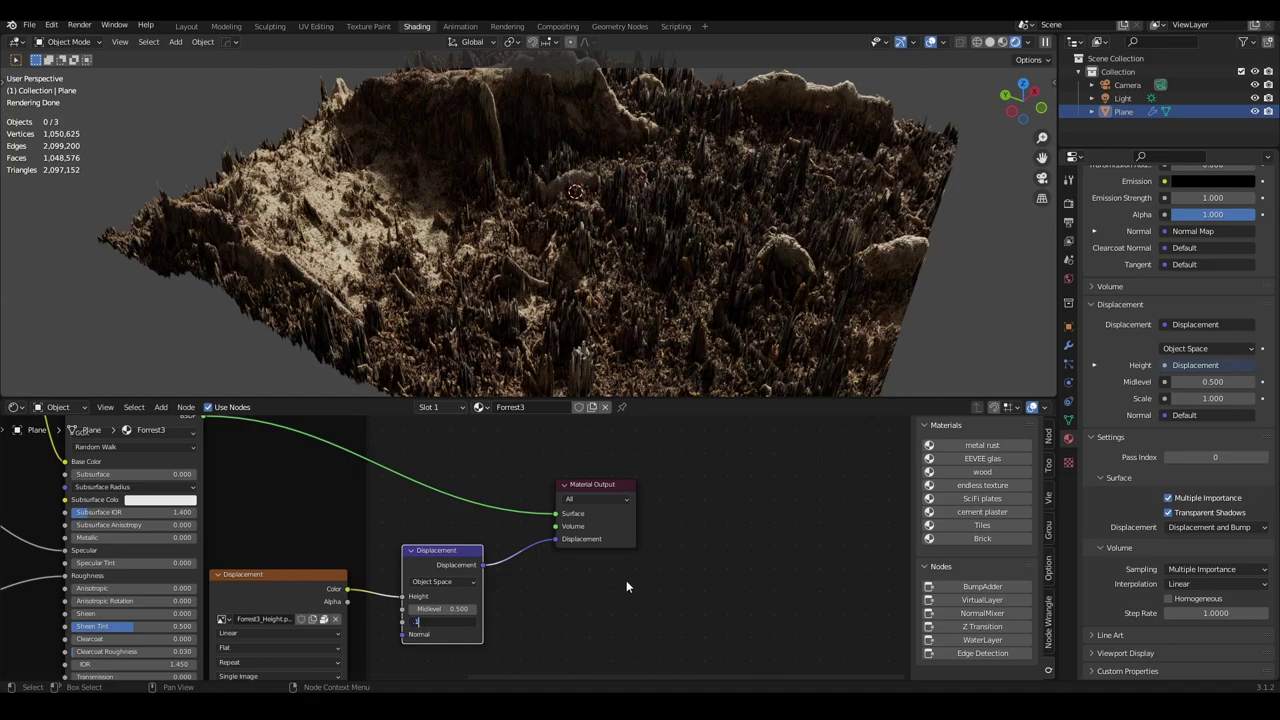
key(Return)
mouse_move(562, 256)
middle_down()
mouse_move(626, 236)
mouse_move(628, 212)
mouse_move(607, 242)
mouse_move(611, 321)
middle_up()
scroll(615, 270, up, 3)
scroll(736, 567, down, 2)
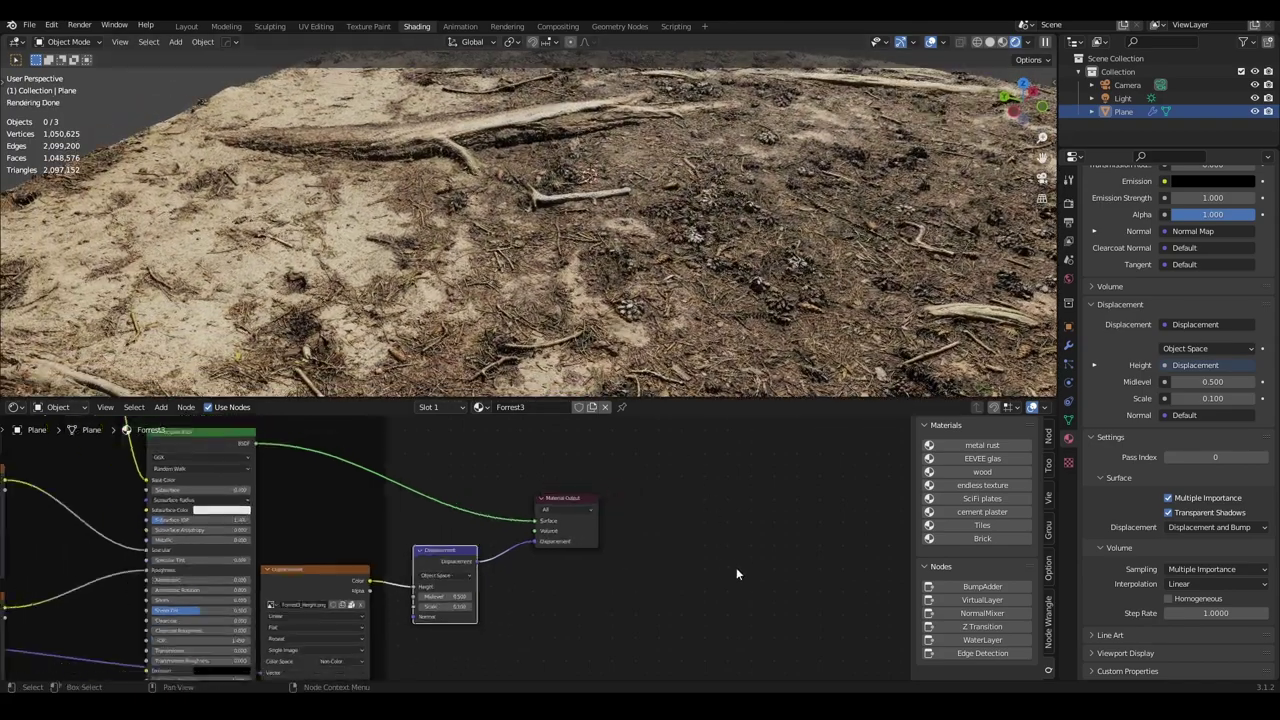
scroll(711, 536, down, 2)
scroll(680, 540, down, 1)
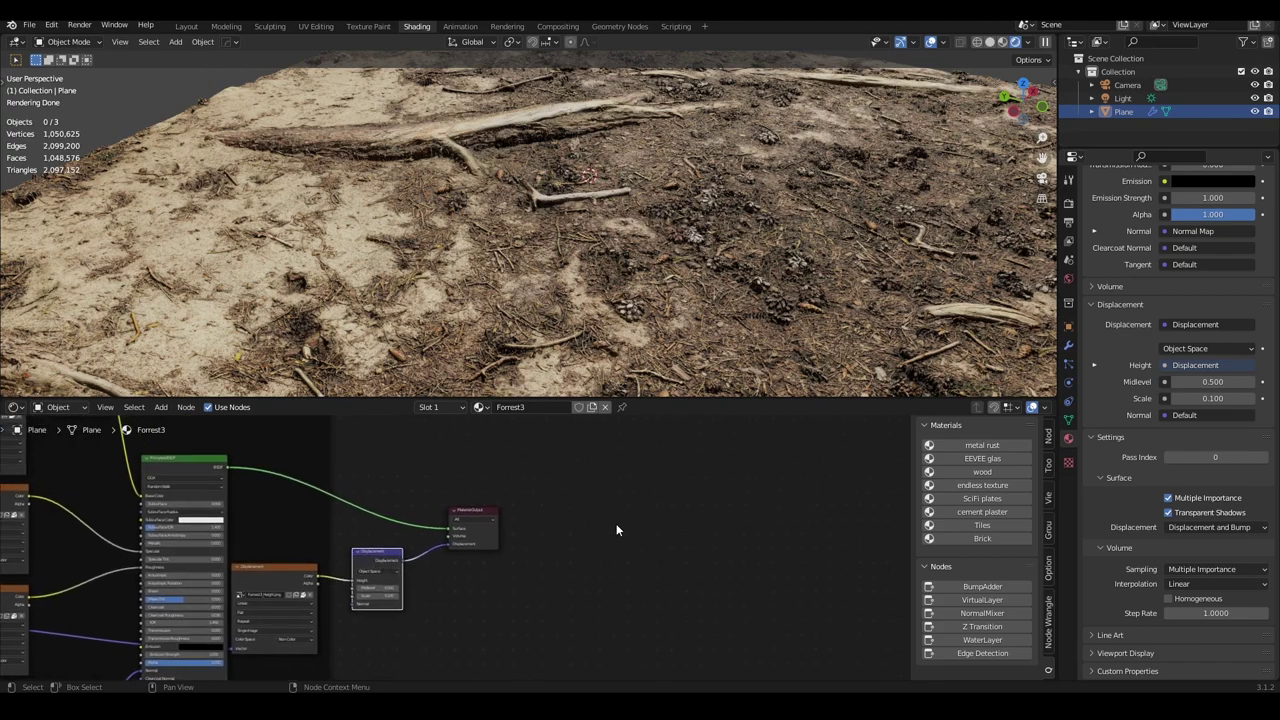
Step: Sketch a height-range annotation marked 0, 0.5 midlevel and 1
mouse_move(610, 477)
mouse_down()
mouse_move(723, 485)
mouse_move(703, 466)
mouse_move(620, 469)
mouse_up()
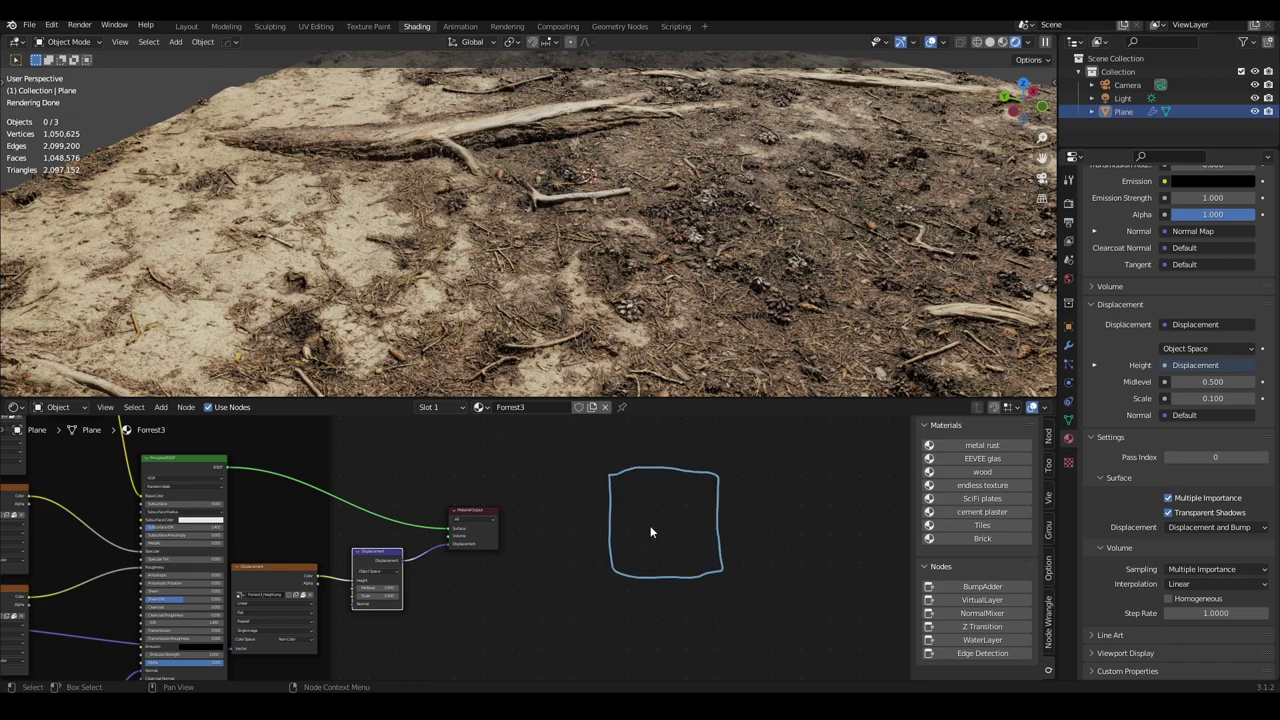
drag(580, 520, 754, 518)
drag(622, 575, 615, 583)
drag(600, 472, 614, 482)
mouse_move(736, 500)
mouse_down()
mouse_move(748, 513)
mouse_move(764, 497)
mouse_up()
Step: Pan the node view and draw a ground line with a downward arrow
middle_drag(707, 531, 640, 545)
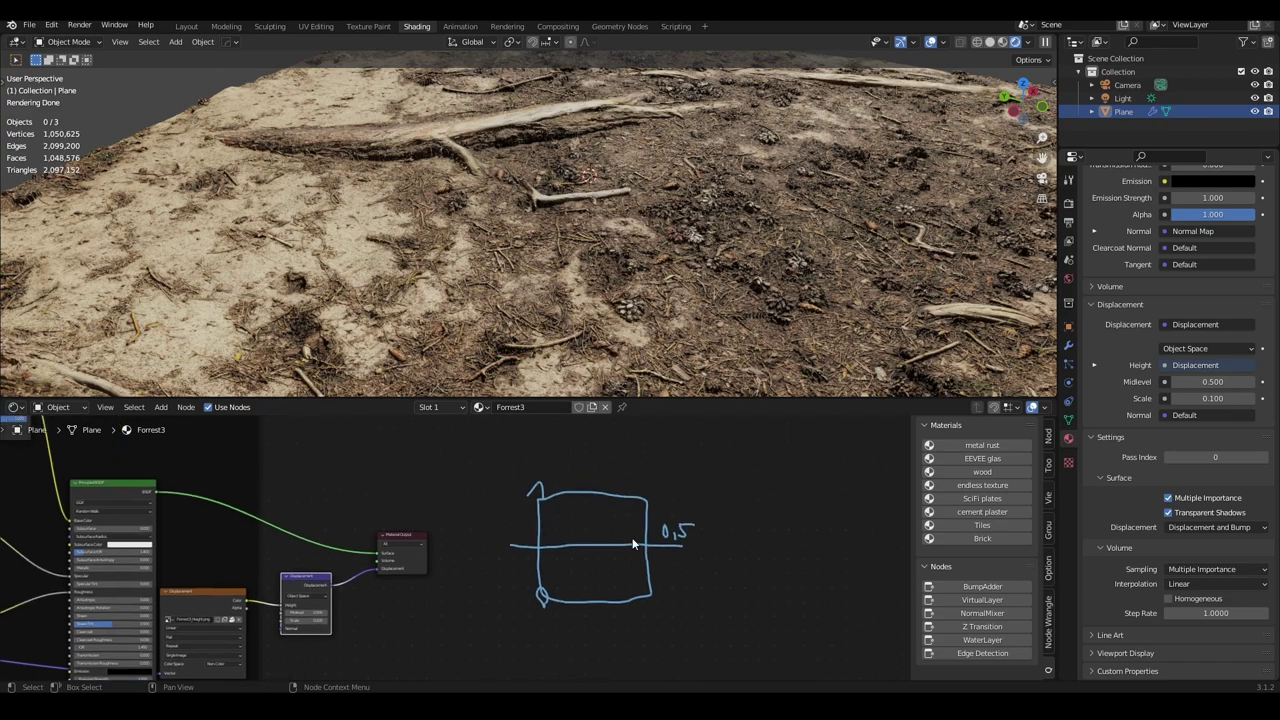
scroll(632, 543, up, 2)
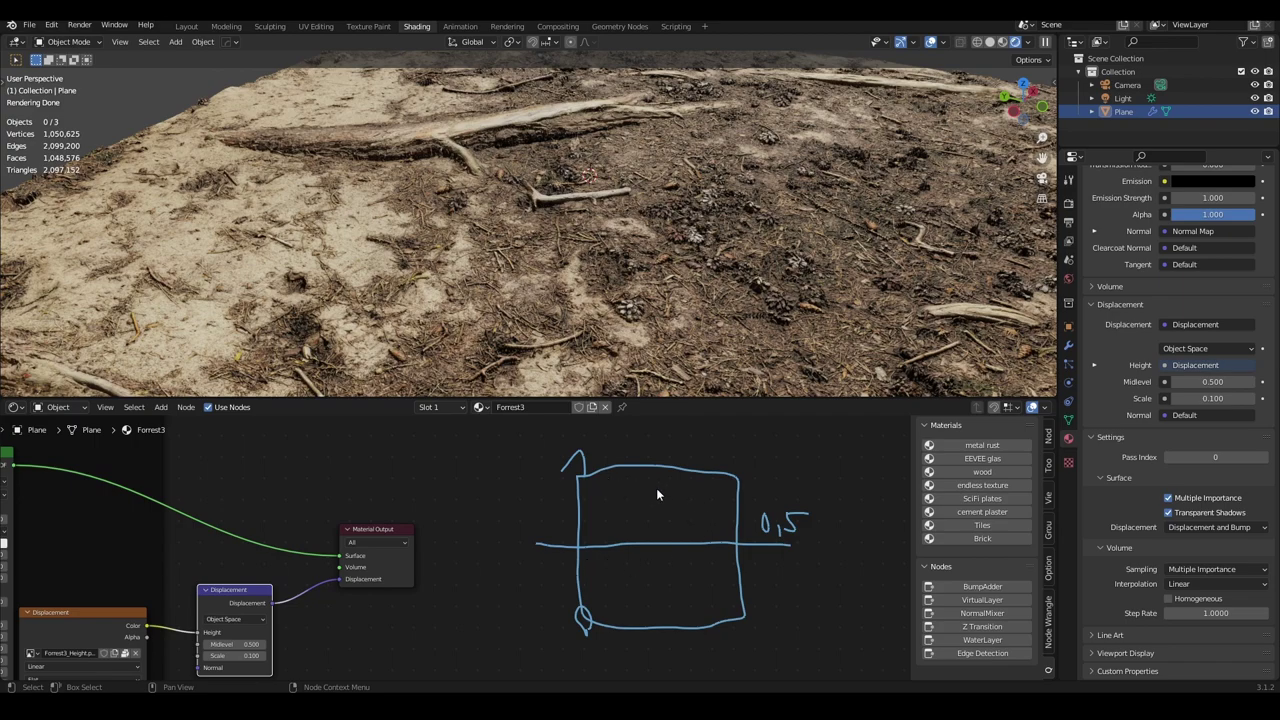
scroll(656, 488, down, 2)
middle_drag(668, 490, 534, 511)
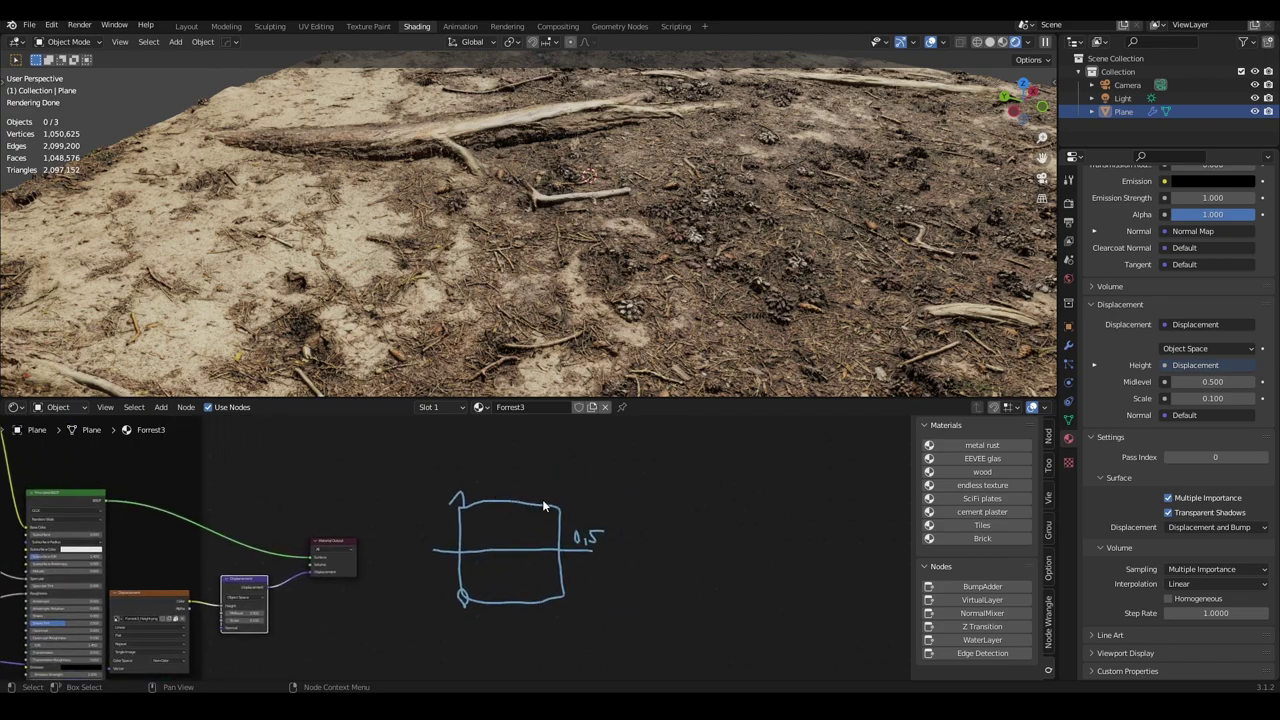
drag(400, 507, 867, 505)
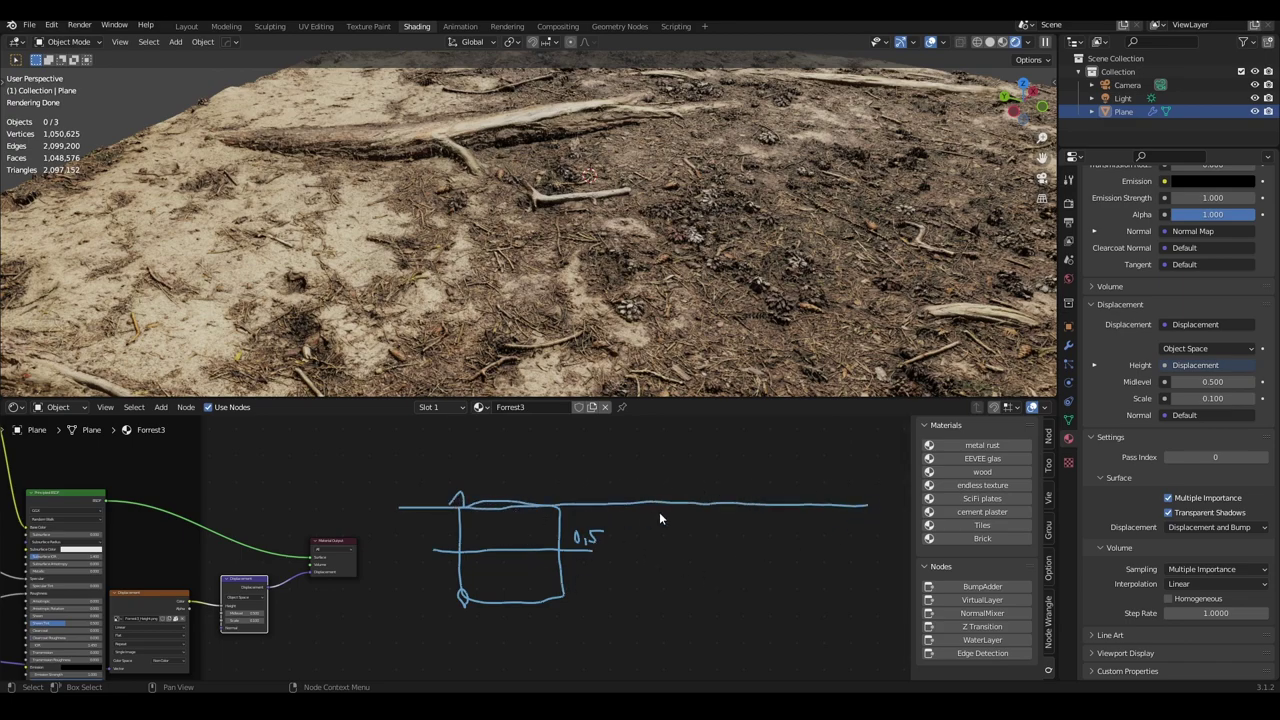
drag(655, 507, 692, 565)
Step: Recentre the node view and erase the displacement sketch annotations
scroll(700, 560, down, 1)
scroll(680, 552, down, 1)
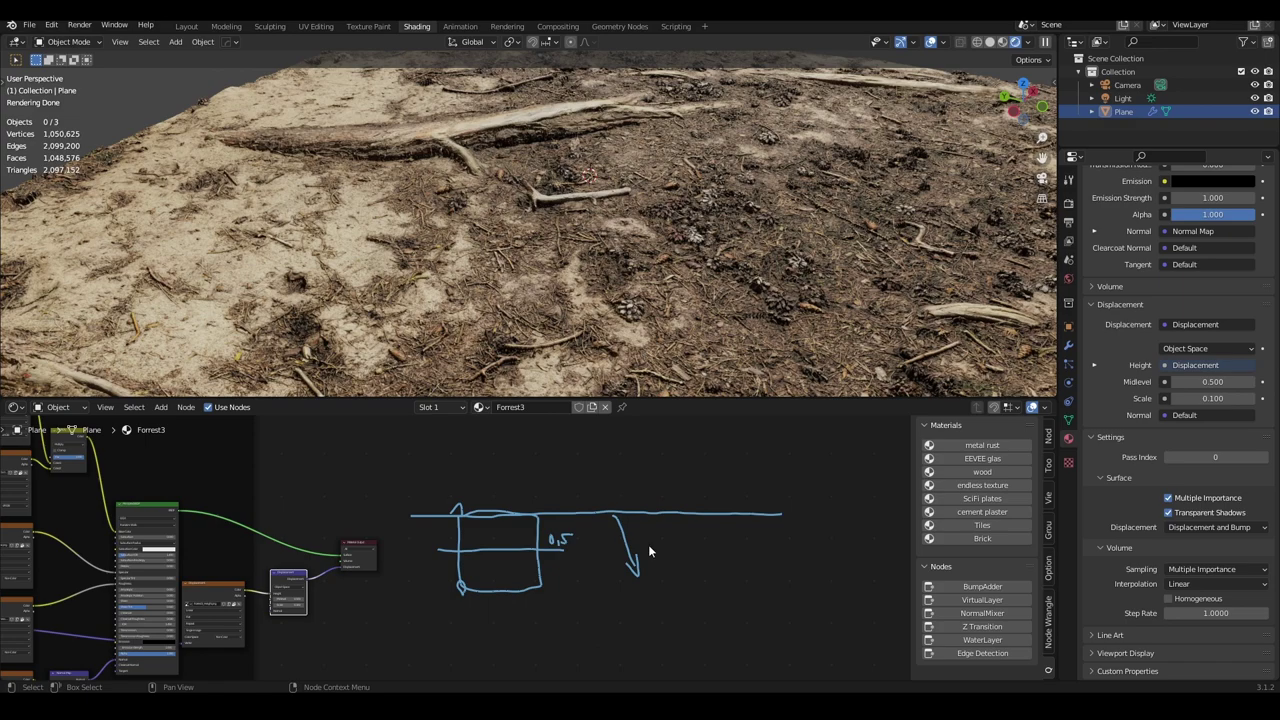
scroll(650, 547, up, 1)
scroll(665, 547, up, 1)
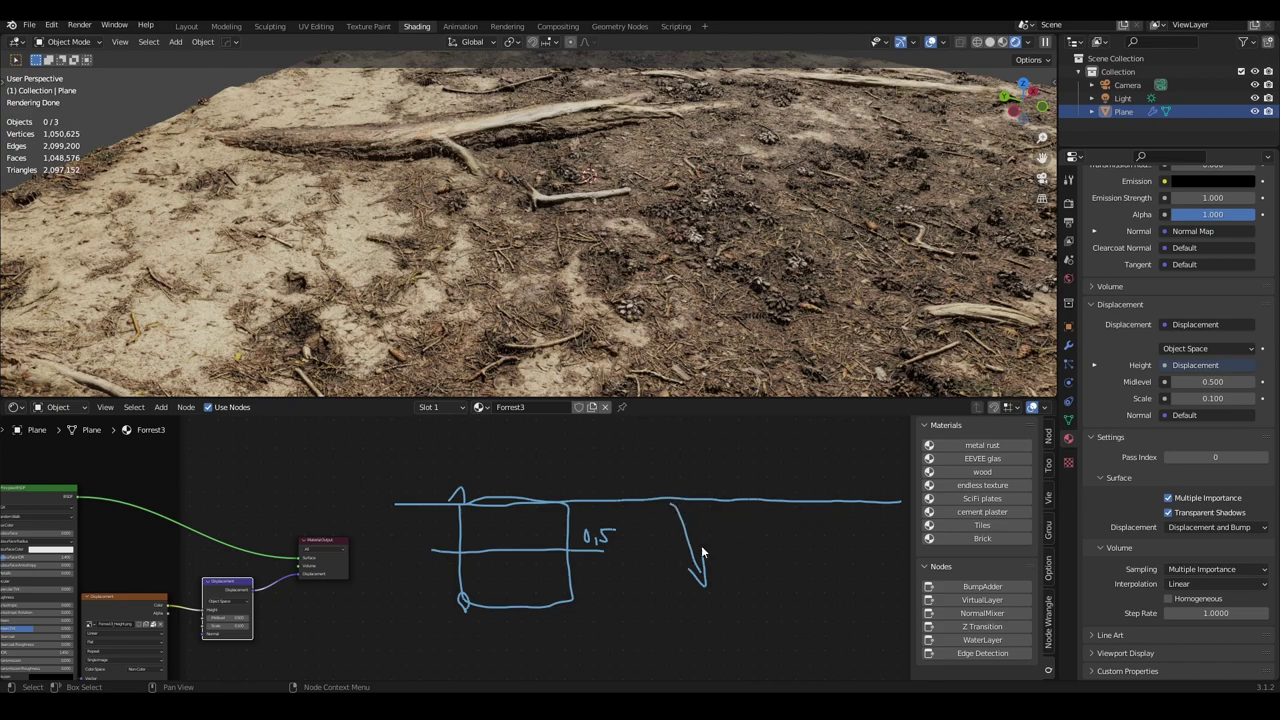
scroll(710, 553, down, 4)
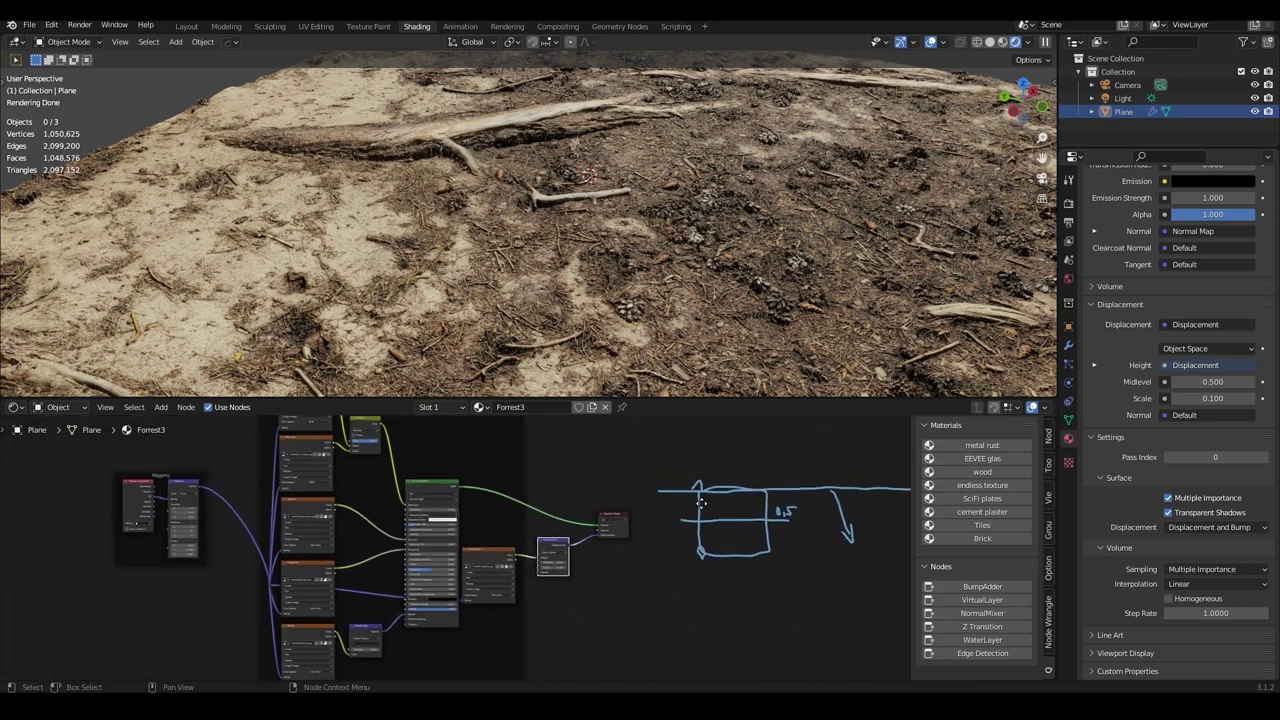
middle_drag(692, 503, 502, 528)
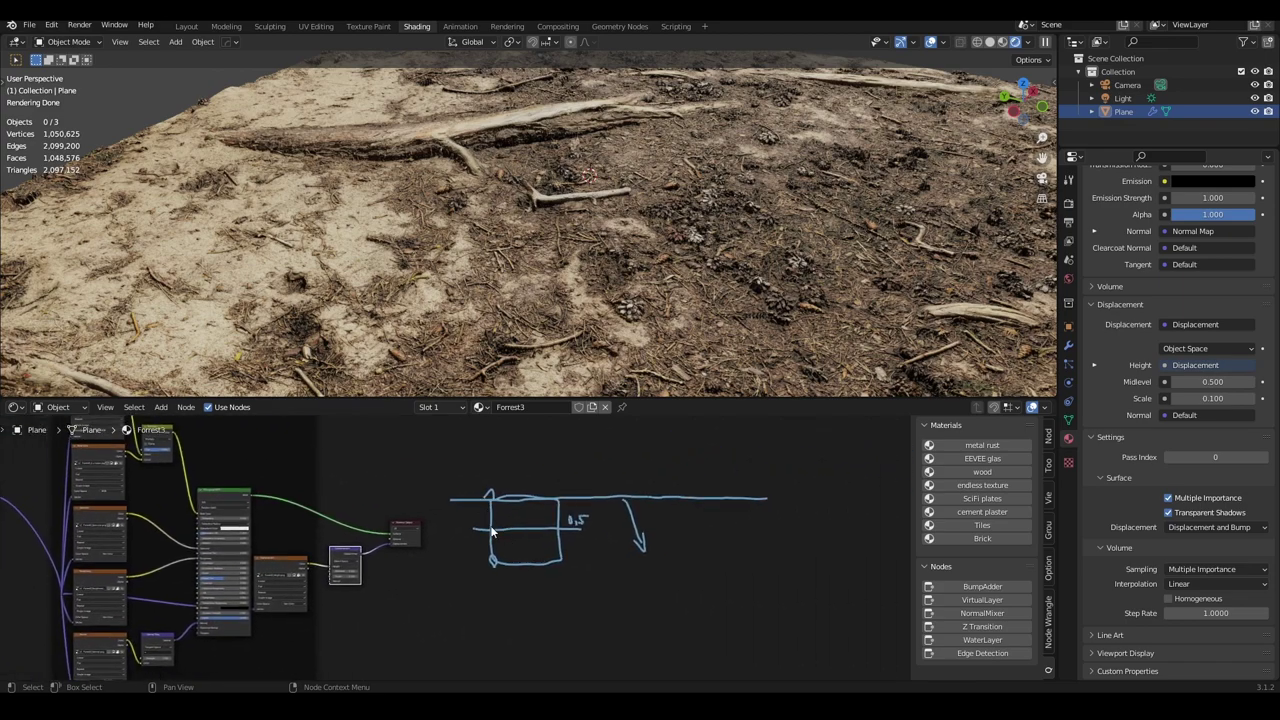
mouse_move(462, 495)
ctrl+mouse_down()
mouse_move(774, 503)
mouse_move(503, 523)
mouse_move(491, 543)
mouse_move(603, 566)
ctrl+mouse_up()
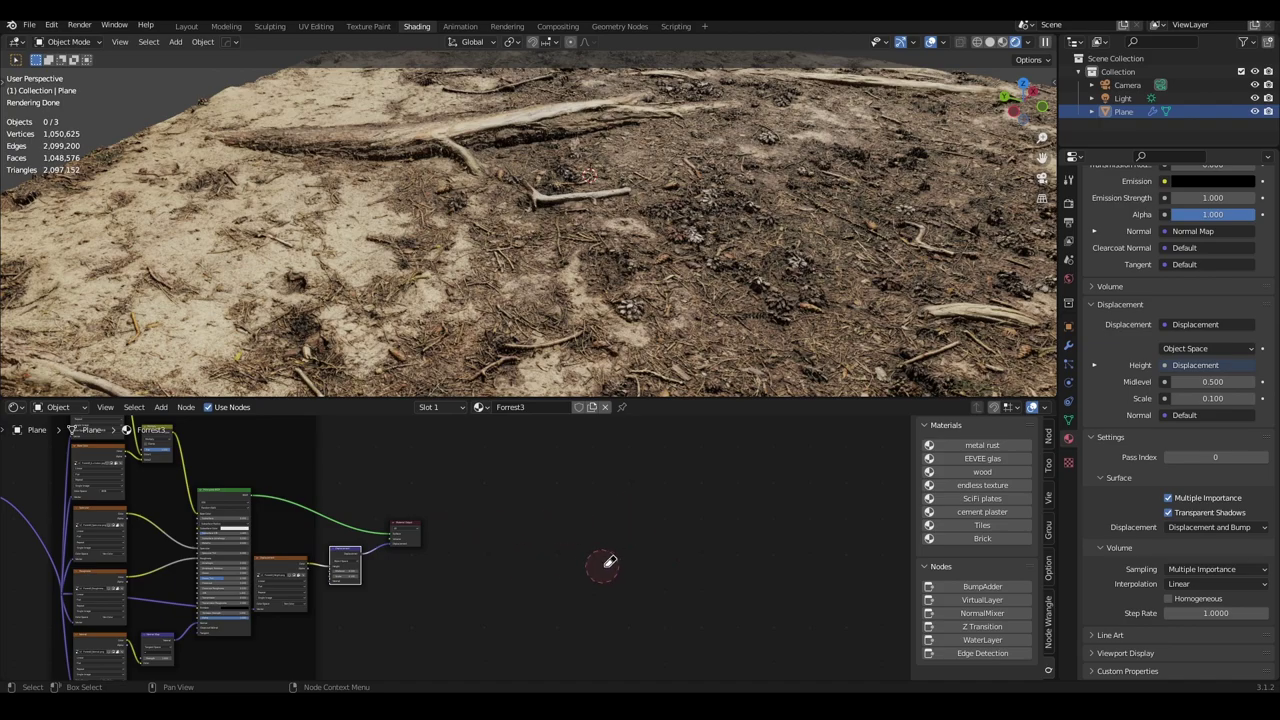
Step: Set the Displacement node Scale to 0.150
scroll(549, 273, down, 3)
scroll(472, 528, up, 3)
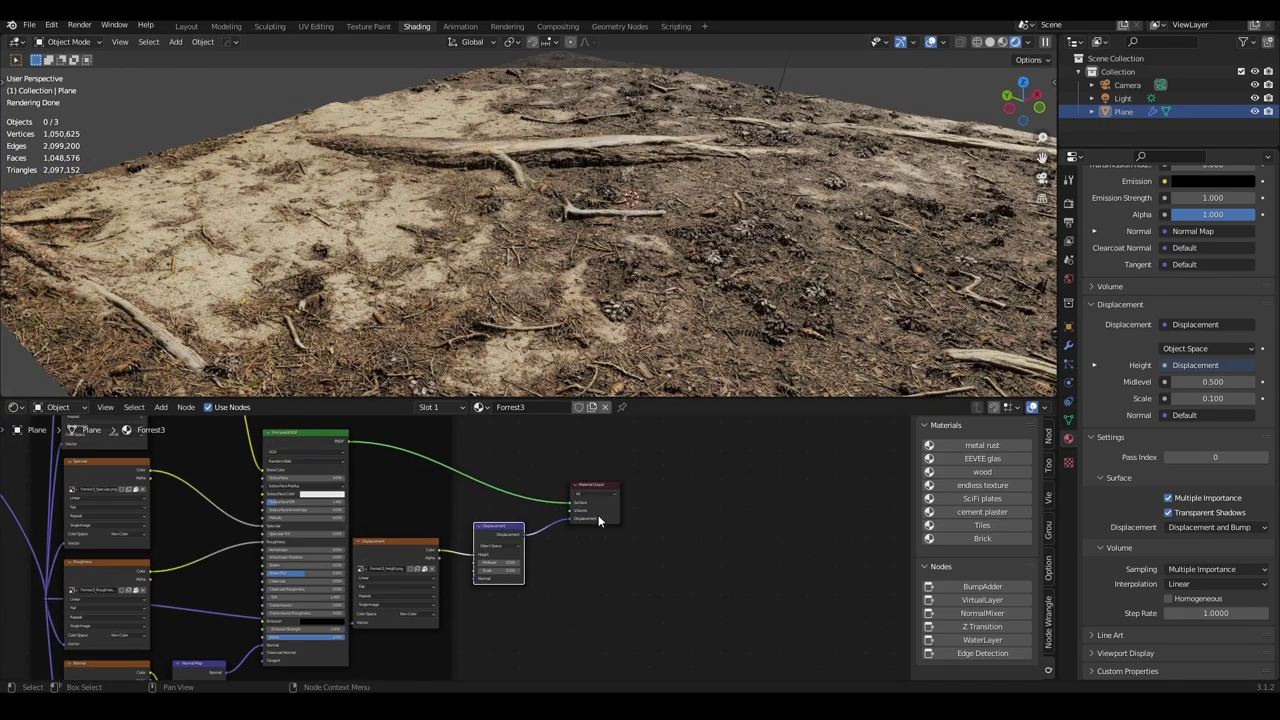
scroll(598, 515, up, 2)
scroll(606, 525, up, 1)
scroll(570, 555, up, 1)
double_click(534, 584)
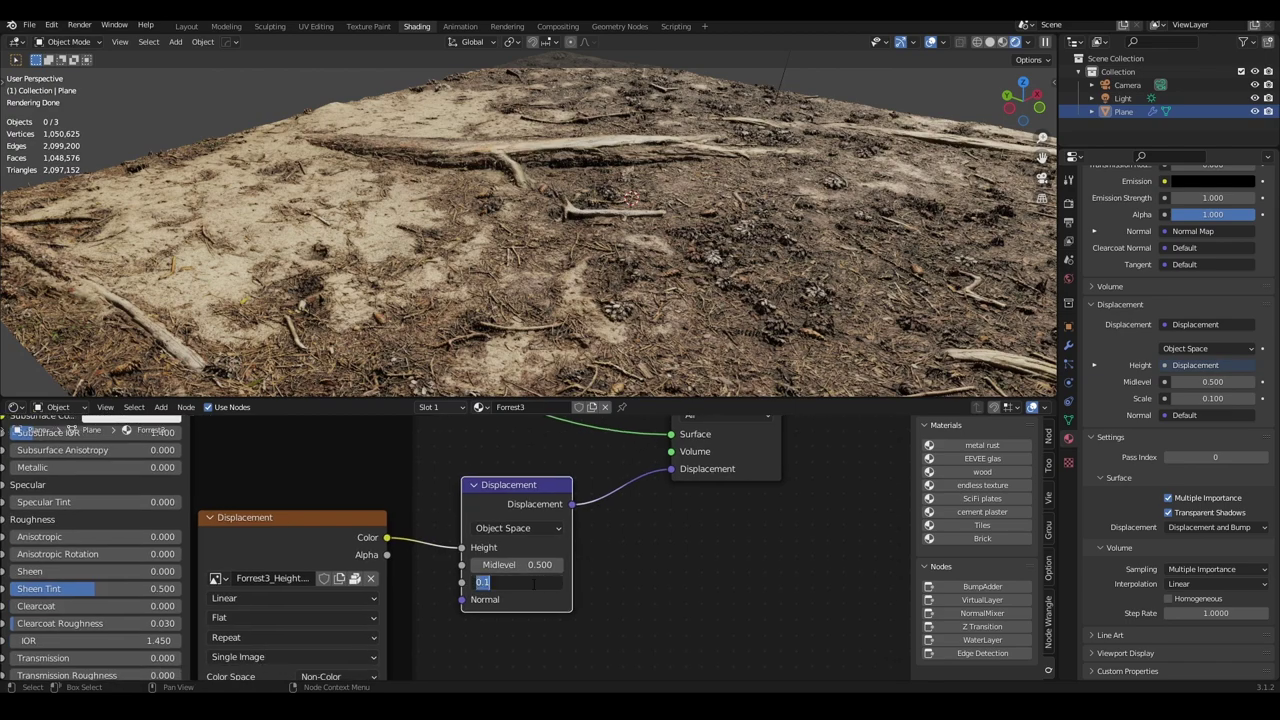
click(538, 585)
text(50)
key(Return)
Step: Orbit and zoom around the terrain to check the stronger relief, then show World properties
middle_drag(552, 278, 636, 272)
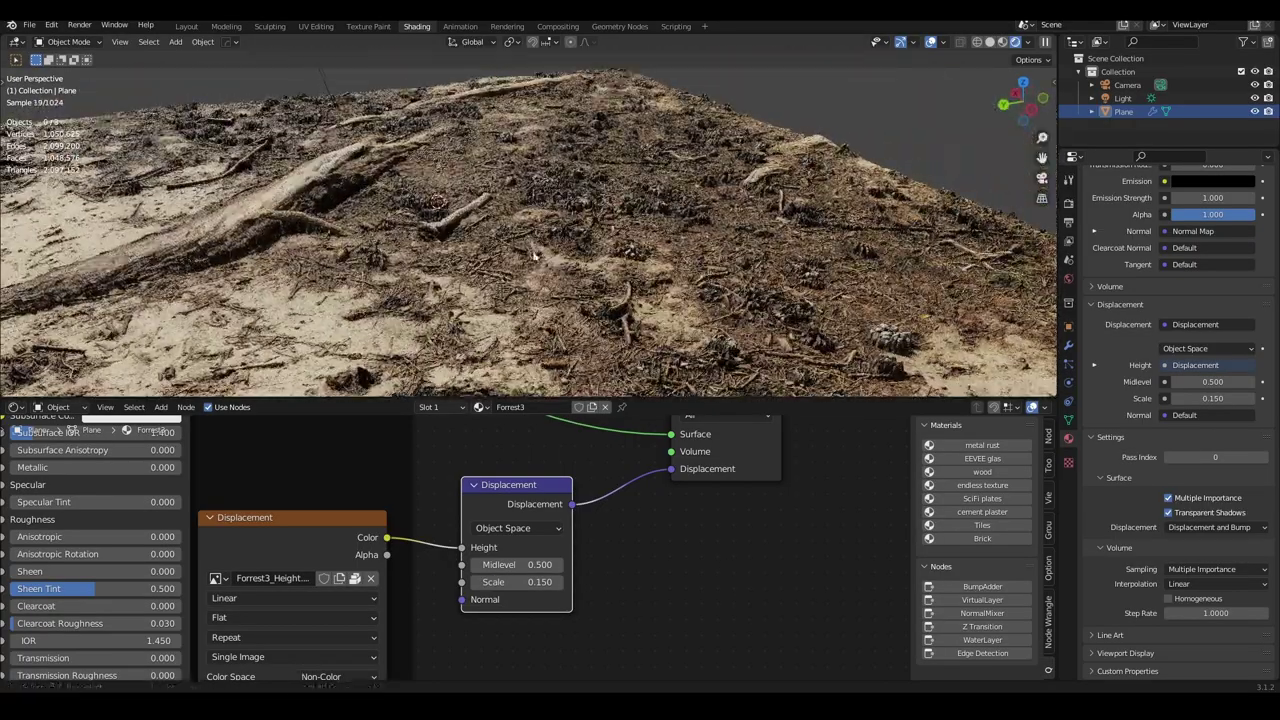
scroll(768, 234, up, 3)
scroll(768, 234, up, 3)
scroll(750, 260, up, 2)
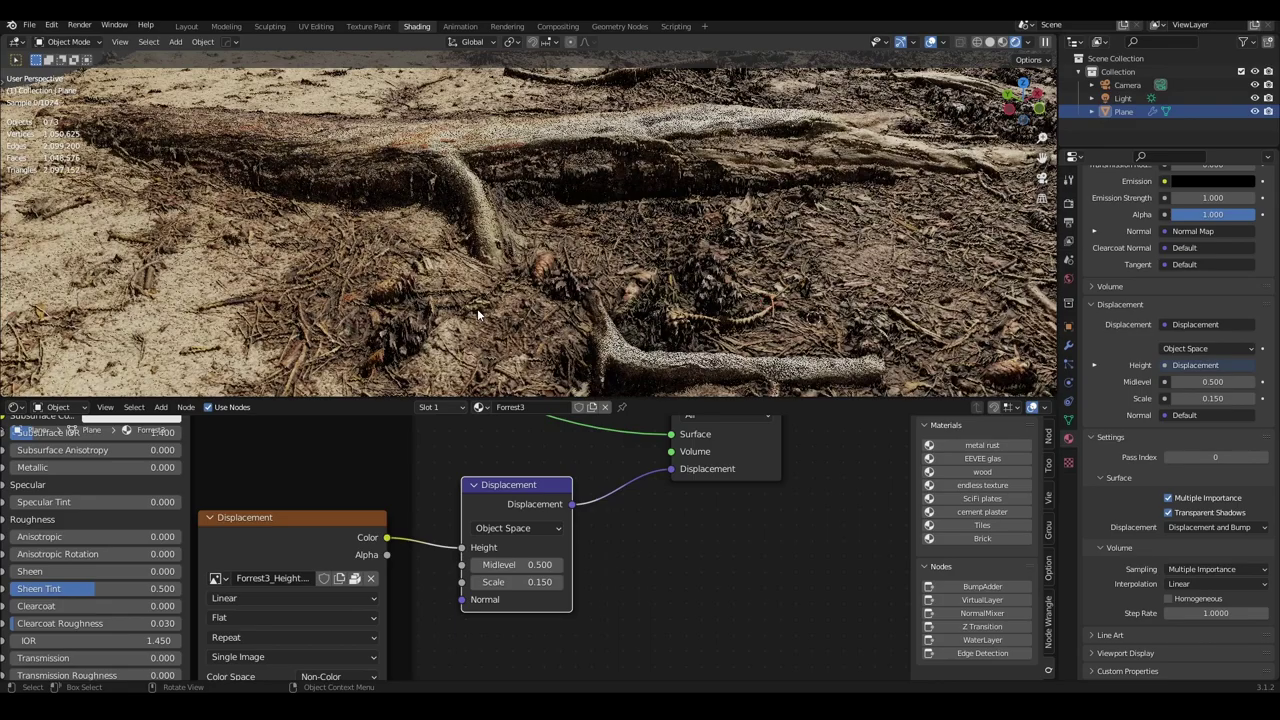
middle_drag(750, 260, 562, 255)
scroll(562, 255, down, 3)
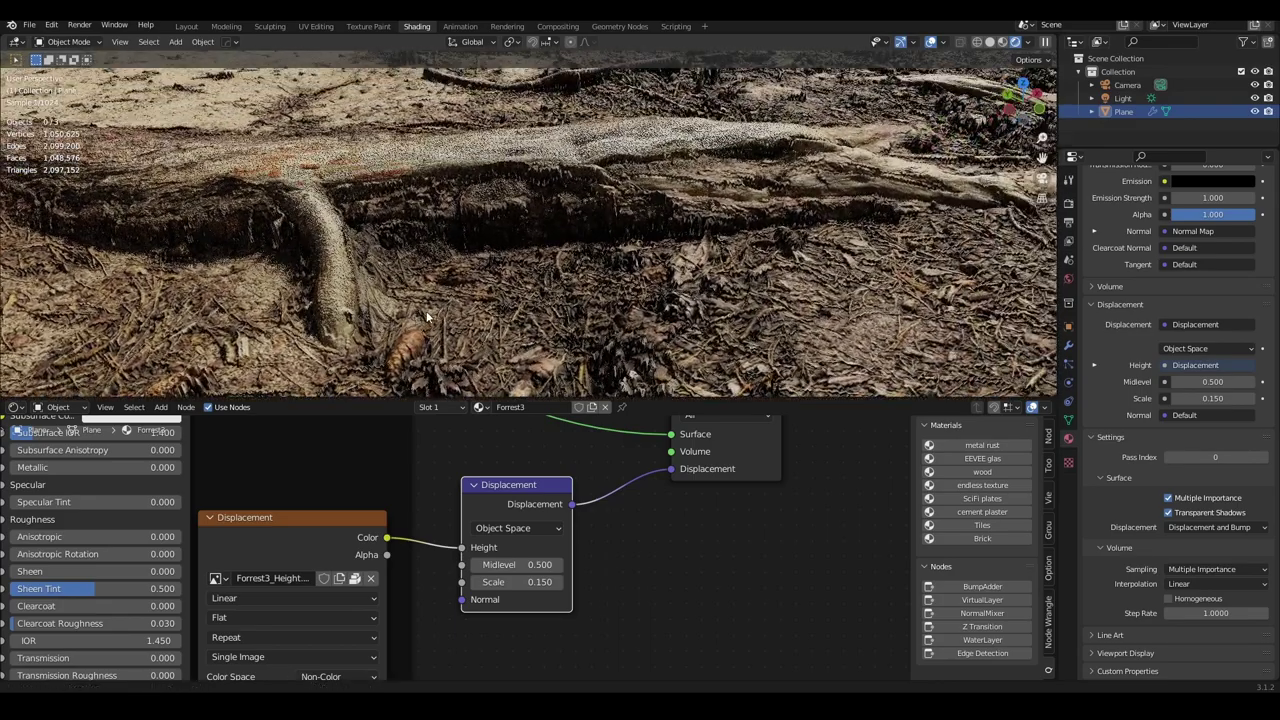
scroll(470, 262, down, 4)
mouse_move(470, 262)
middle_down()
mouse_move(523, 291)
mouse_move(440, 271)
middle_up()
scroll(440, 271, up, 2)
scroll(478, 269, up, 1)
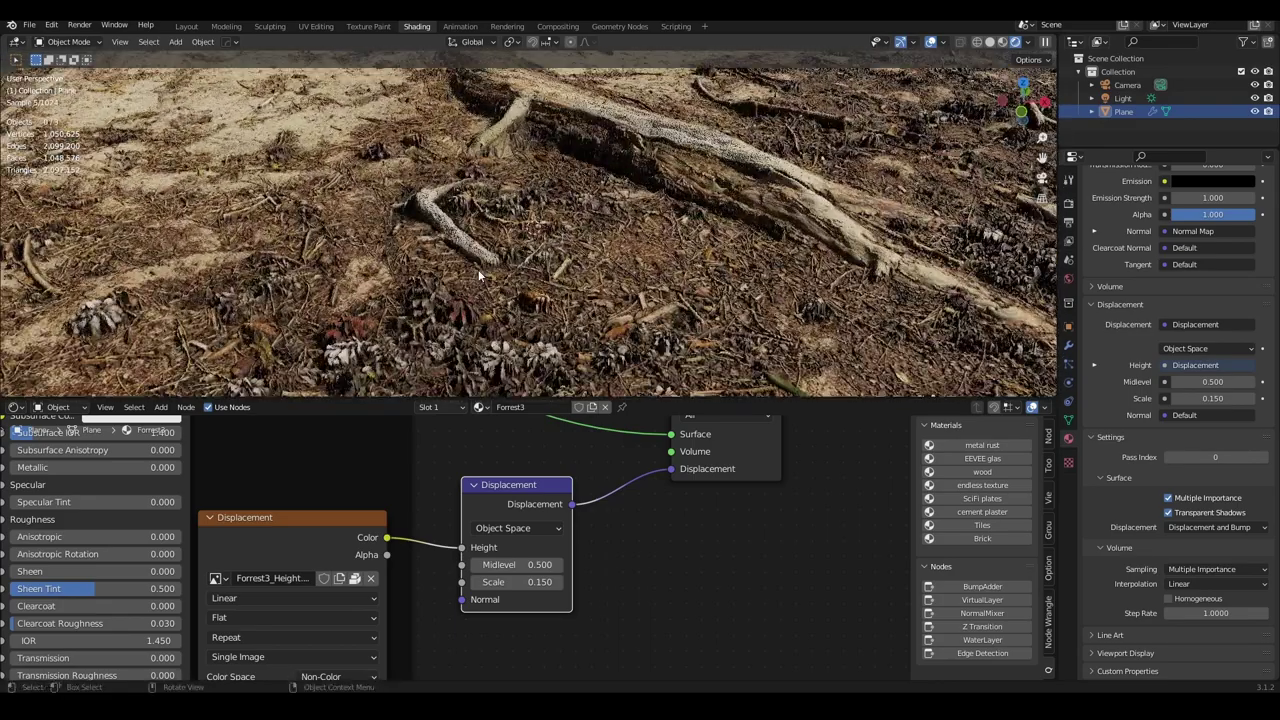
scroll(478, 269, down, 2)
scroll(478, 269, down, 2)
middle_drag(478, 269, 600, 330)
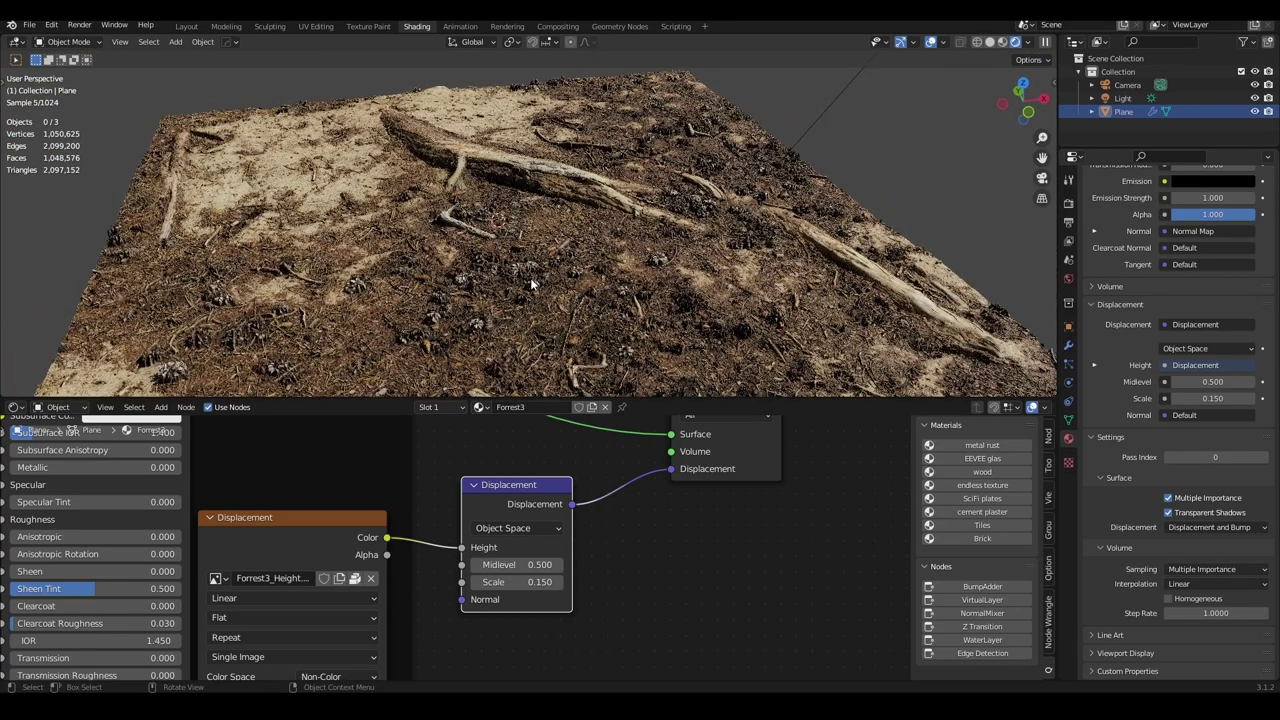
scroll(732, 512, down, 2)
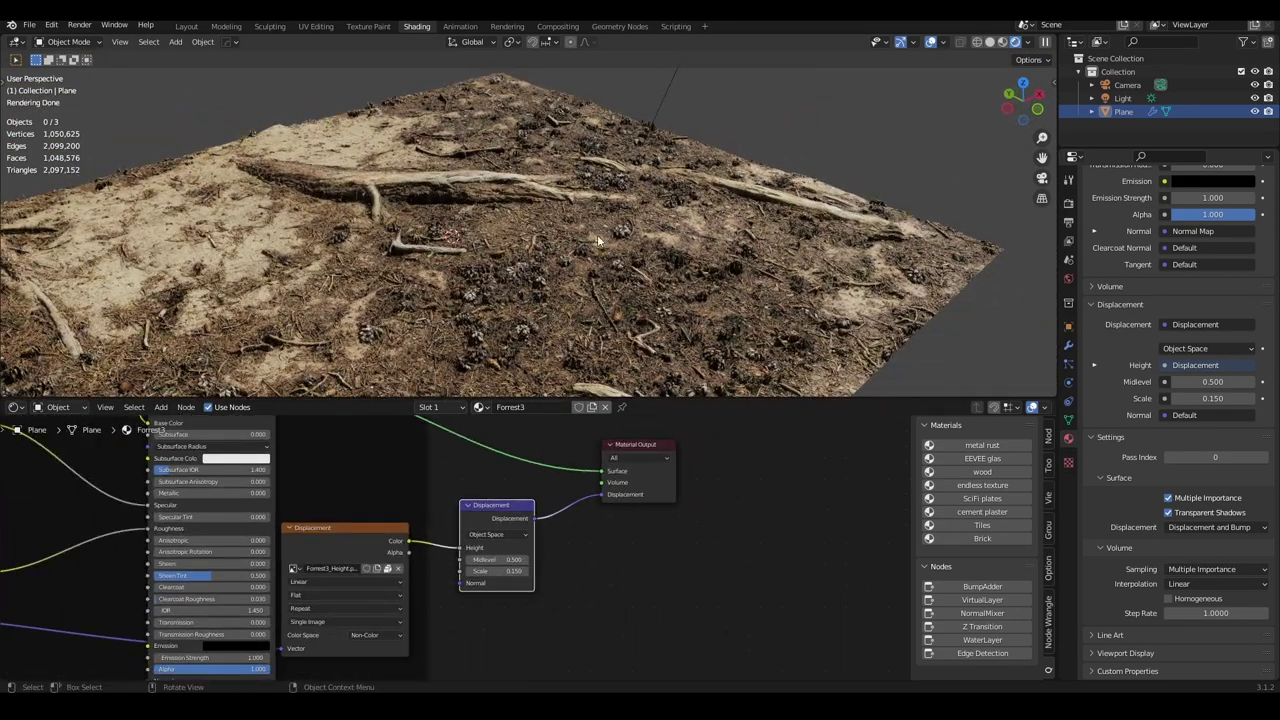
click(1069, 278)
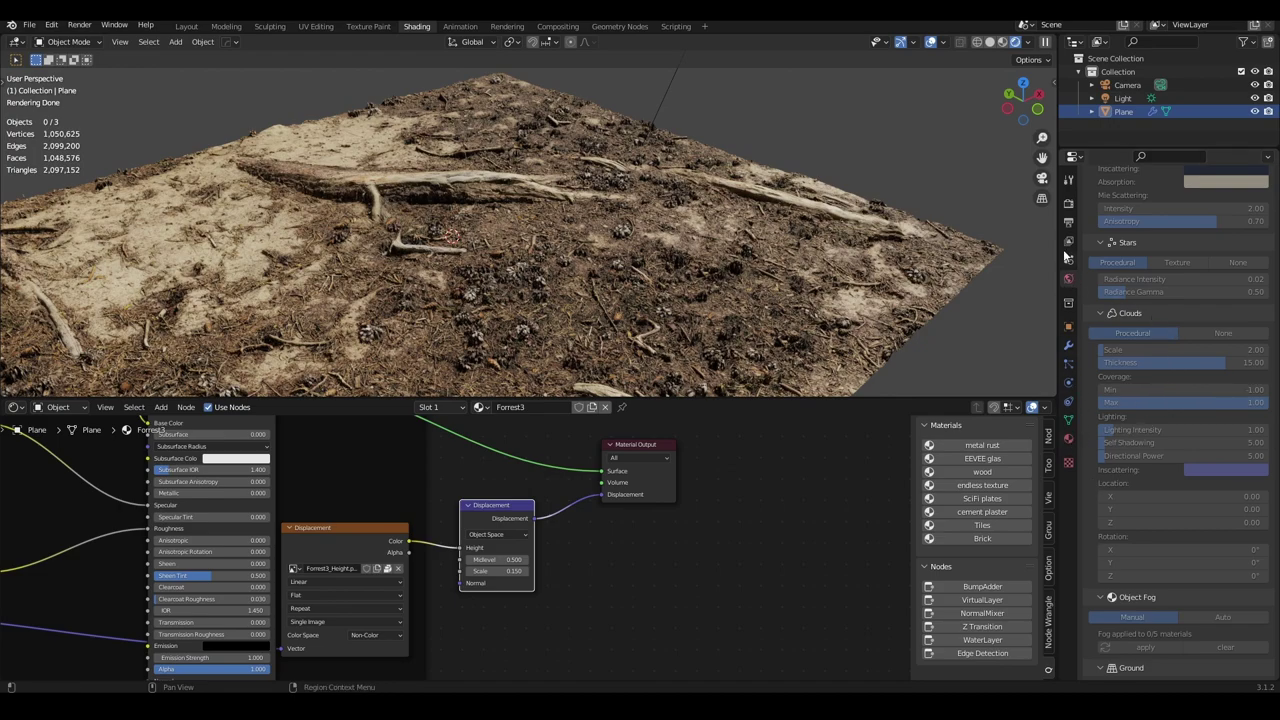
Step: Enable the Abandoned Hopper Terminal 04 HDRI for world lighting
click(1122, 98)
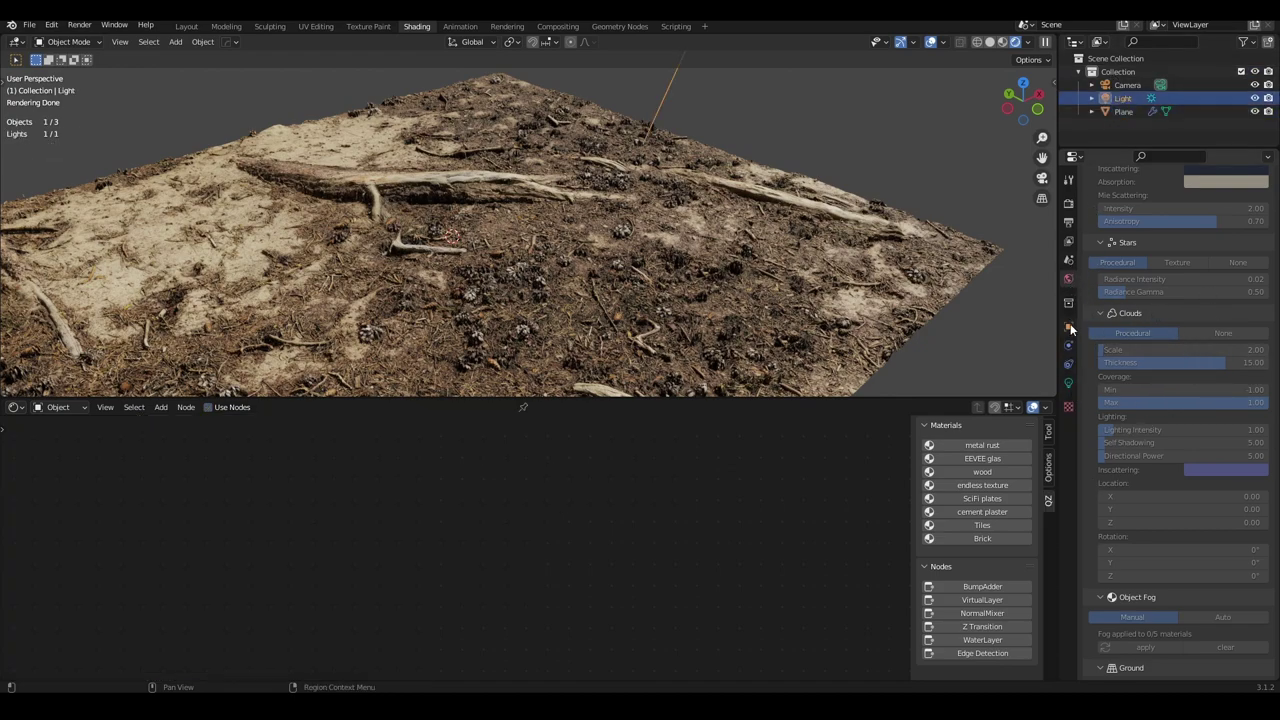
scroll(1116, 287, up, 8)
scroll(1116, 287, up, 5)
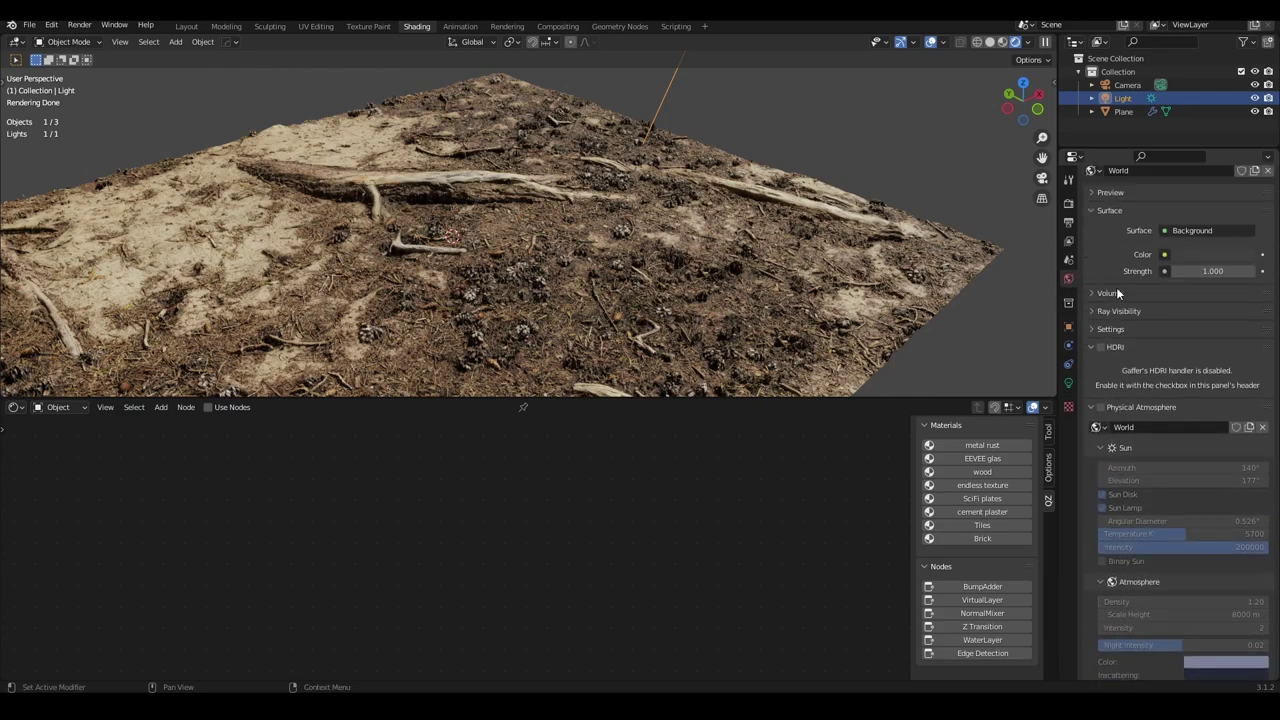
scroll(1116, 287, up, 2)
click(1100, 378)
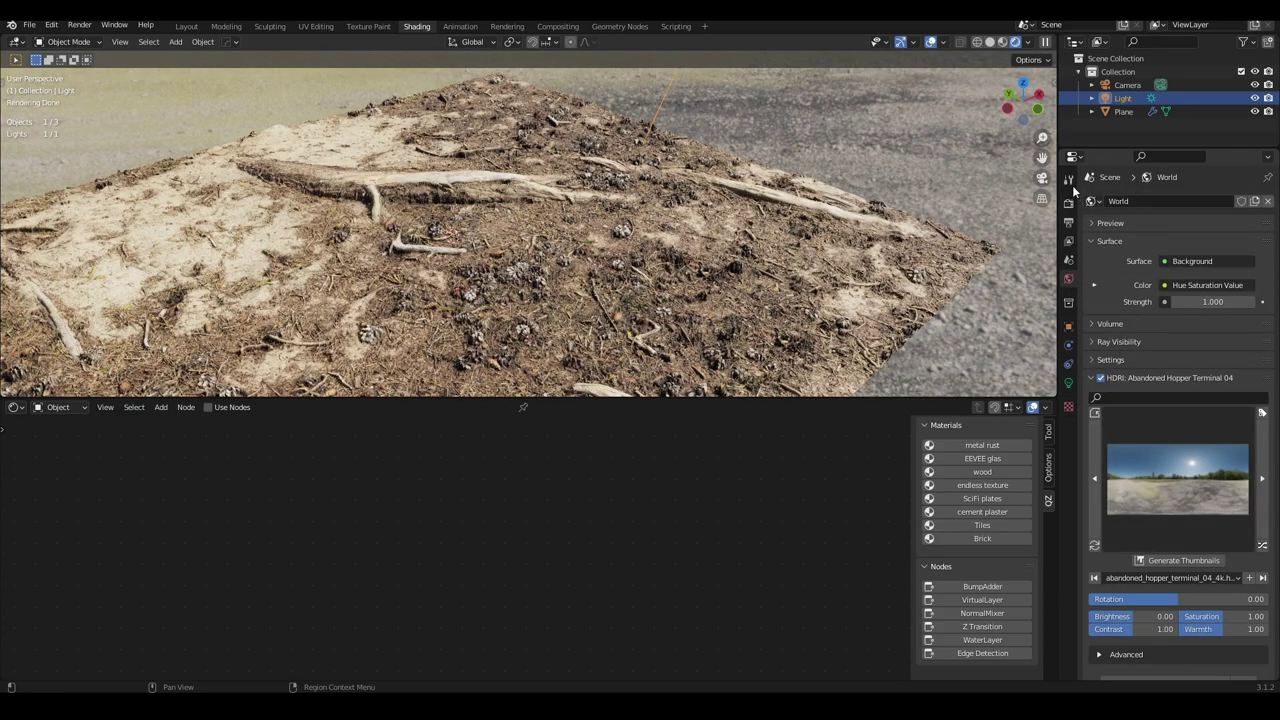
Step: Turn on Film Transparent in the Render properties
click(1068, 179)
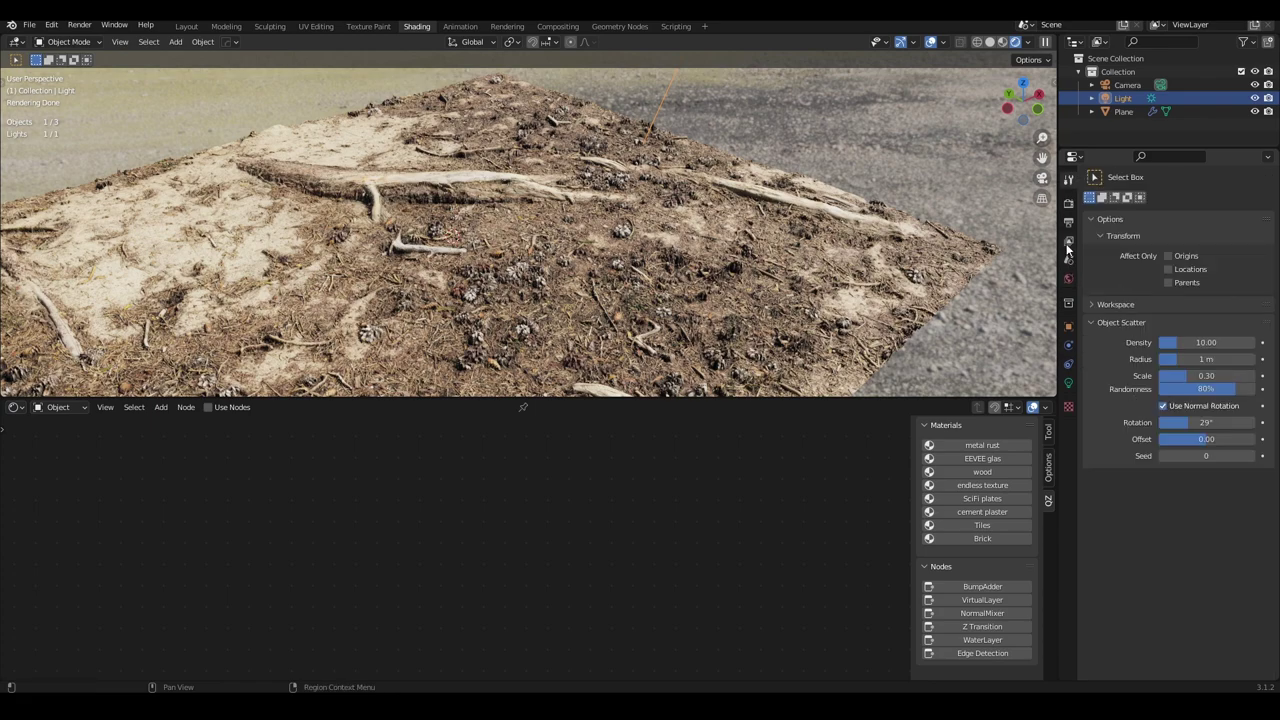
click(1068, 202)
click(1108, 568)
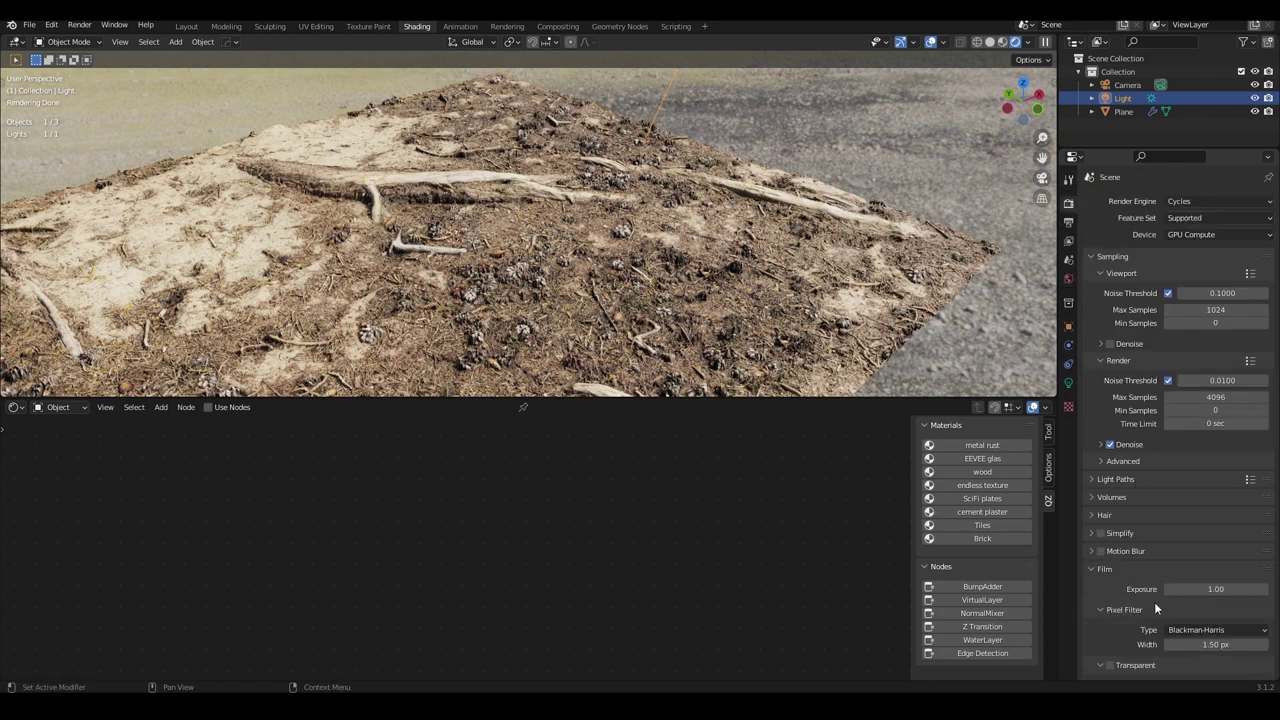
scroll(1134, 630, down, 3)
click(1107, 557)
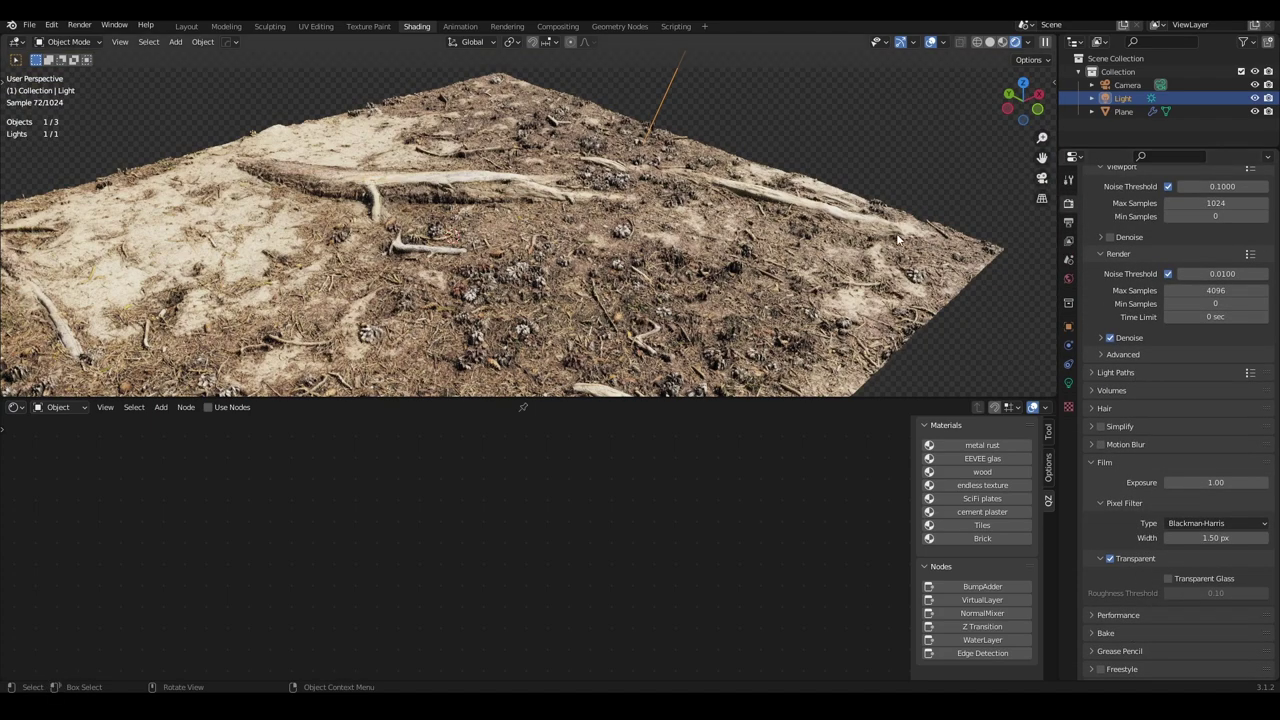
Step: Select the ground plane and orbit to view the terrain from another angle
middle_drag(829, 218, 740, 221)
scroll(540, 220, down, 3)
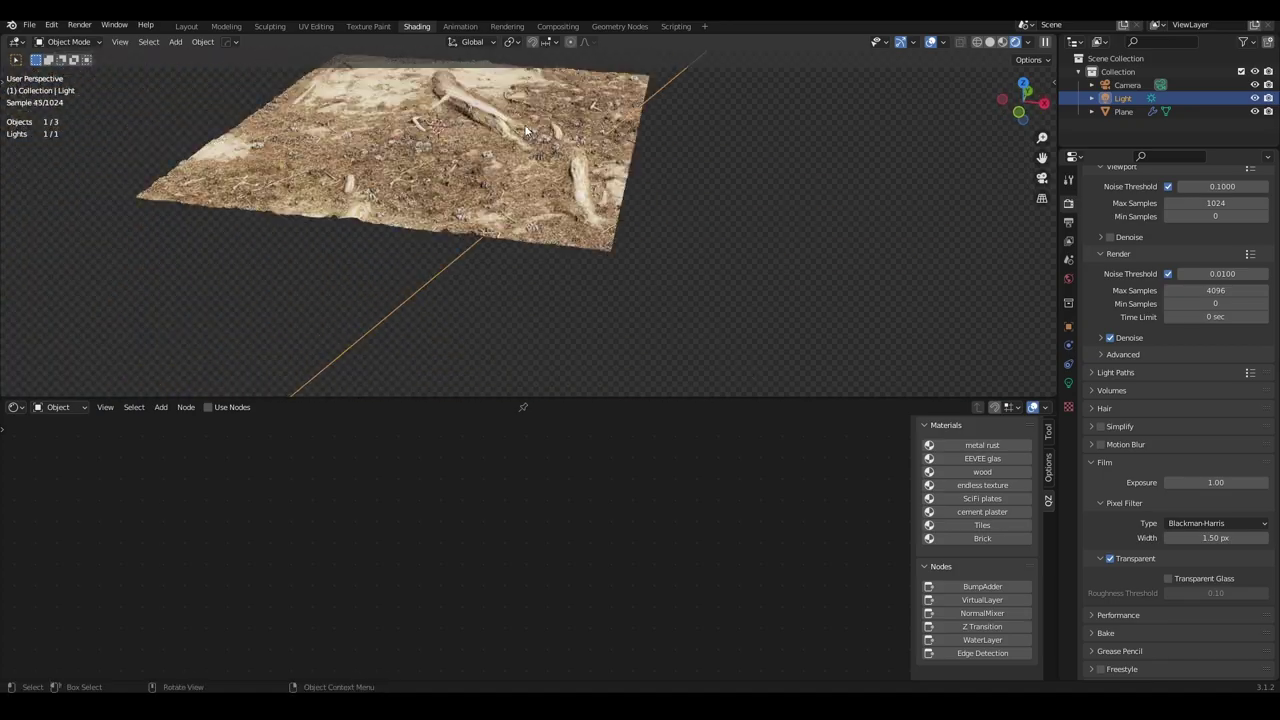
click(472, 161)
middle_drag(472, 161, 573, 300)
middle_drag(525, 213, 574, 258)
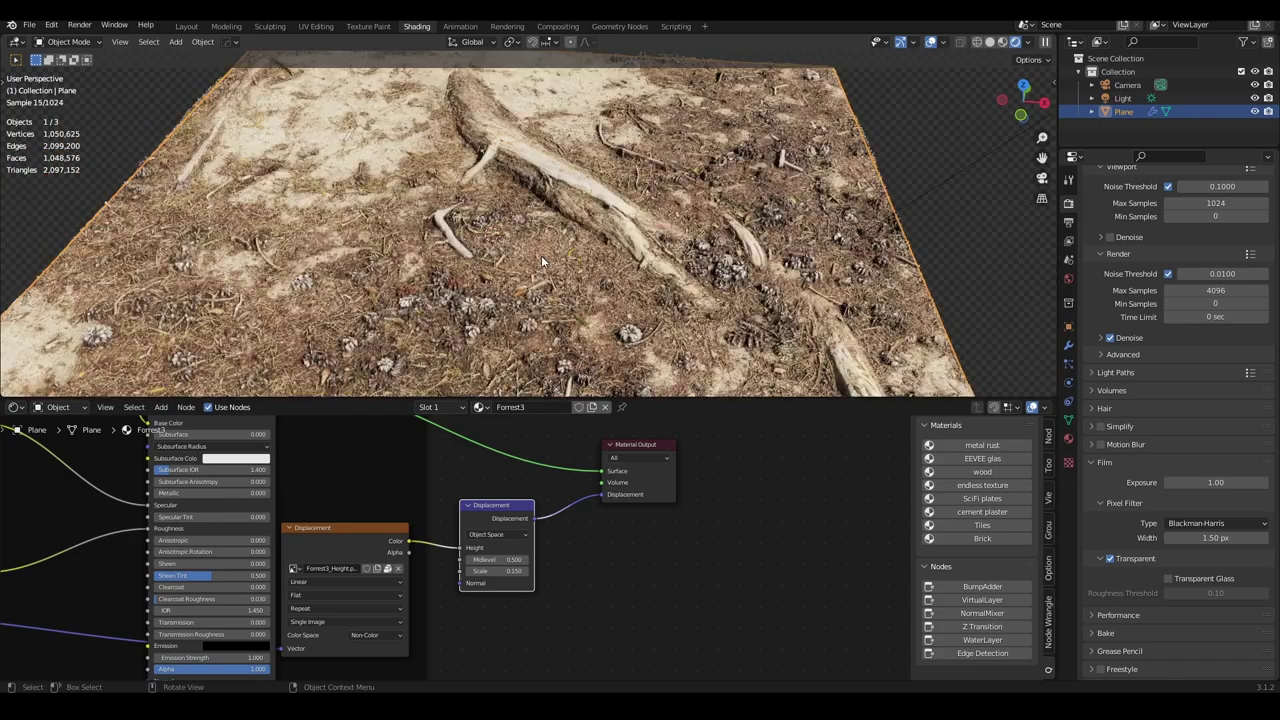
Step: Switch the lower area to the Asset Browser and drag Grit3 onto the ground plane
scroll(639, 564, down, 2)
click(14, 409)
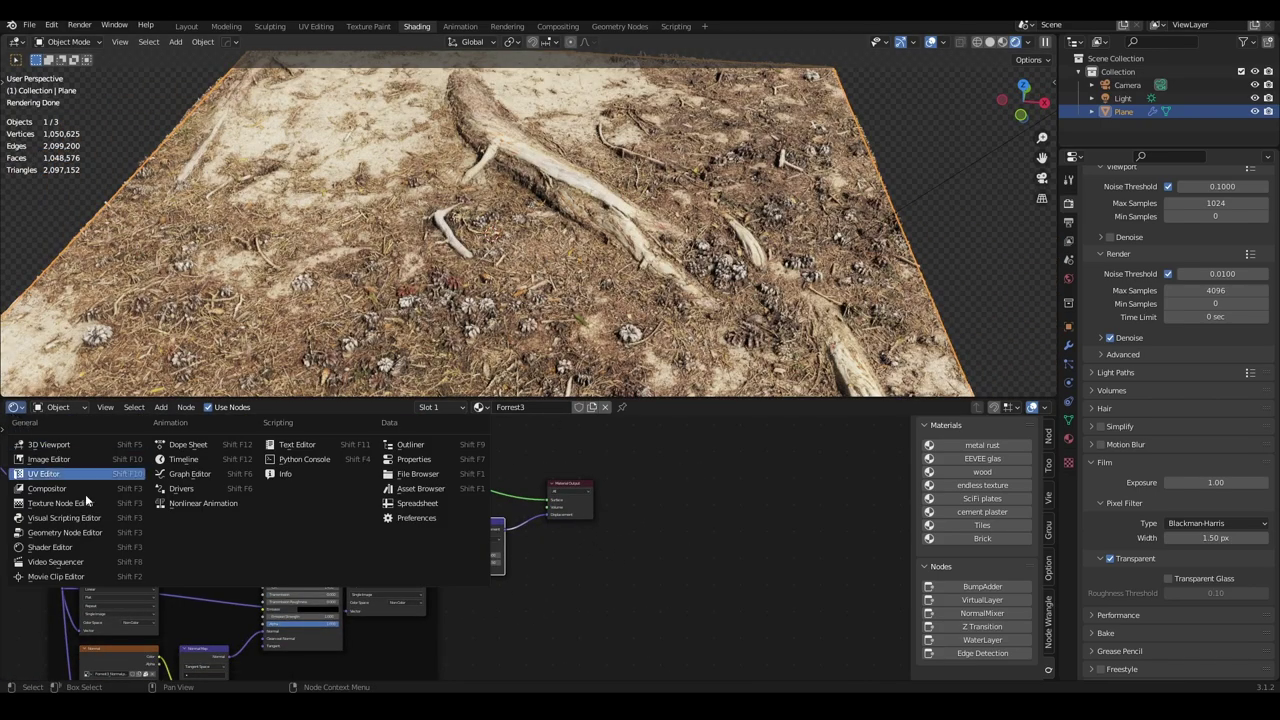
click(420, 488)
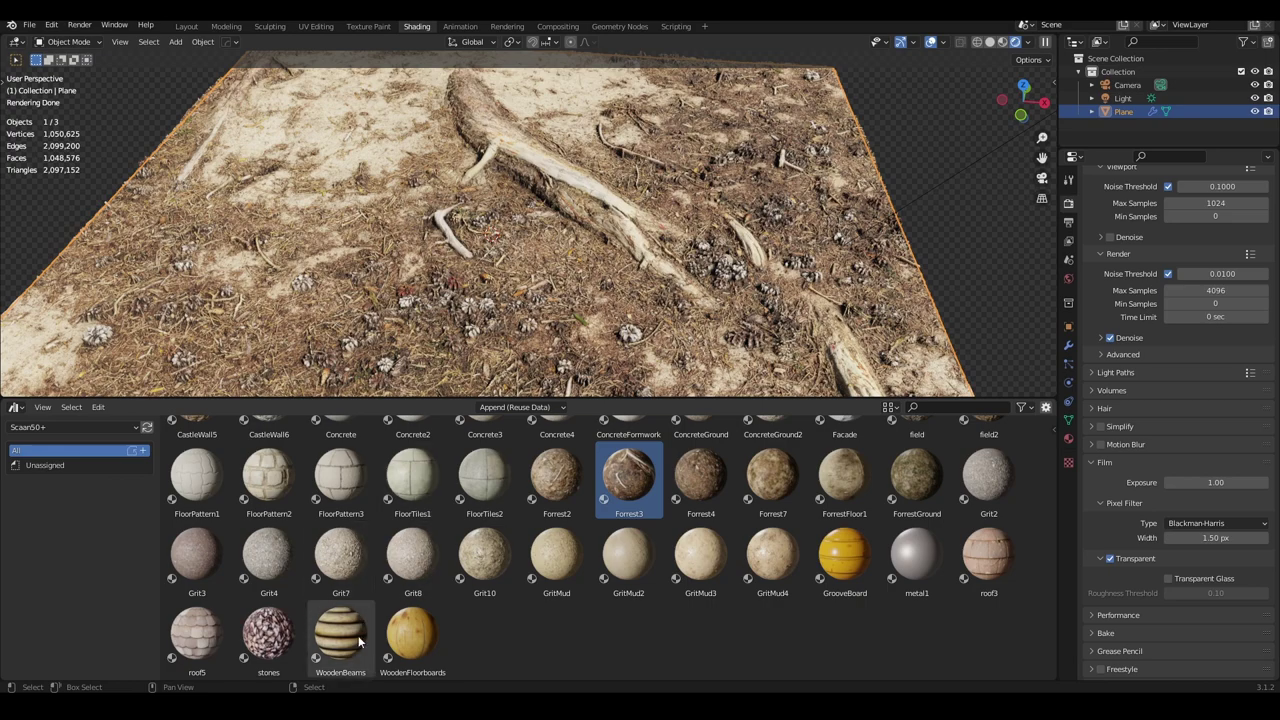
scroll(655, 570, up, 2)
scroll(655, 570, down, 1)
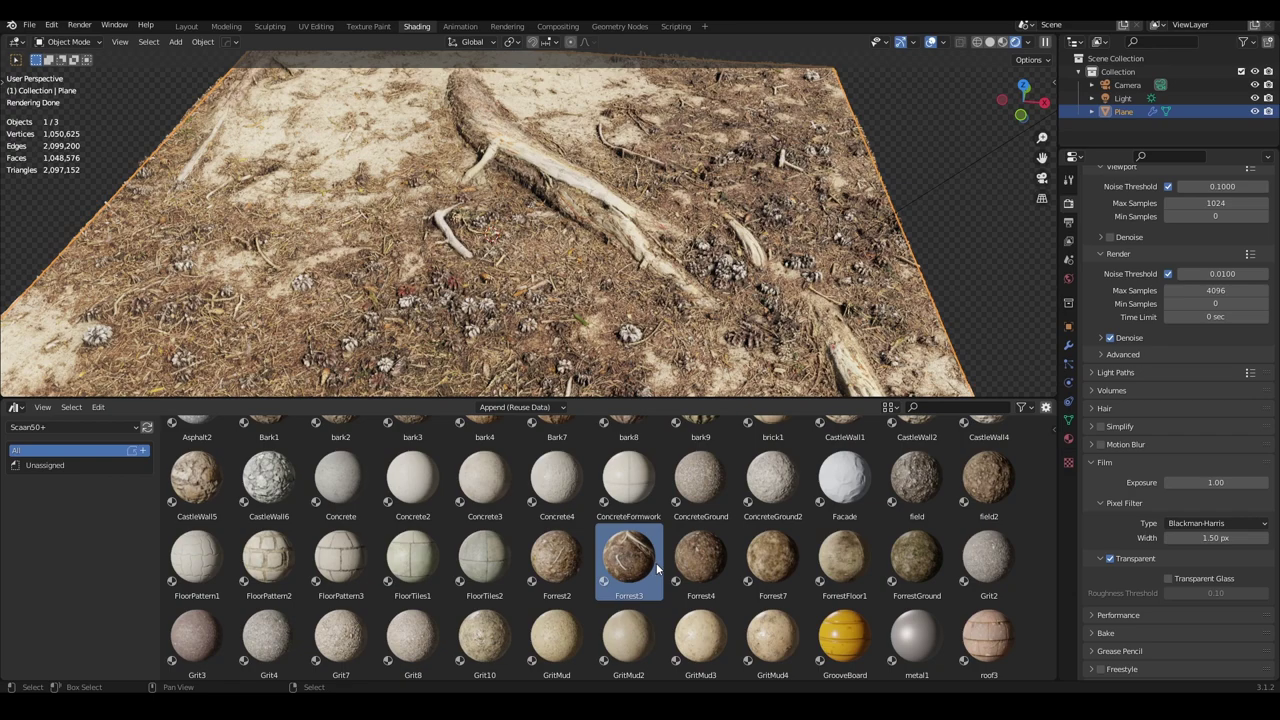
scroll(700, 550, down, 3)
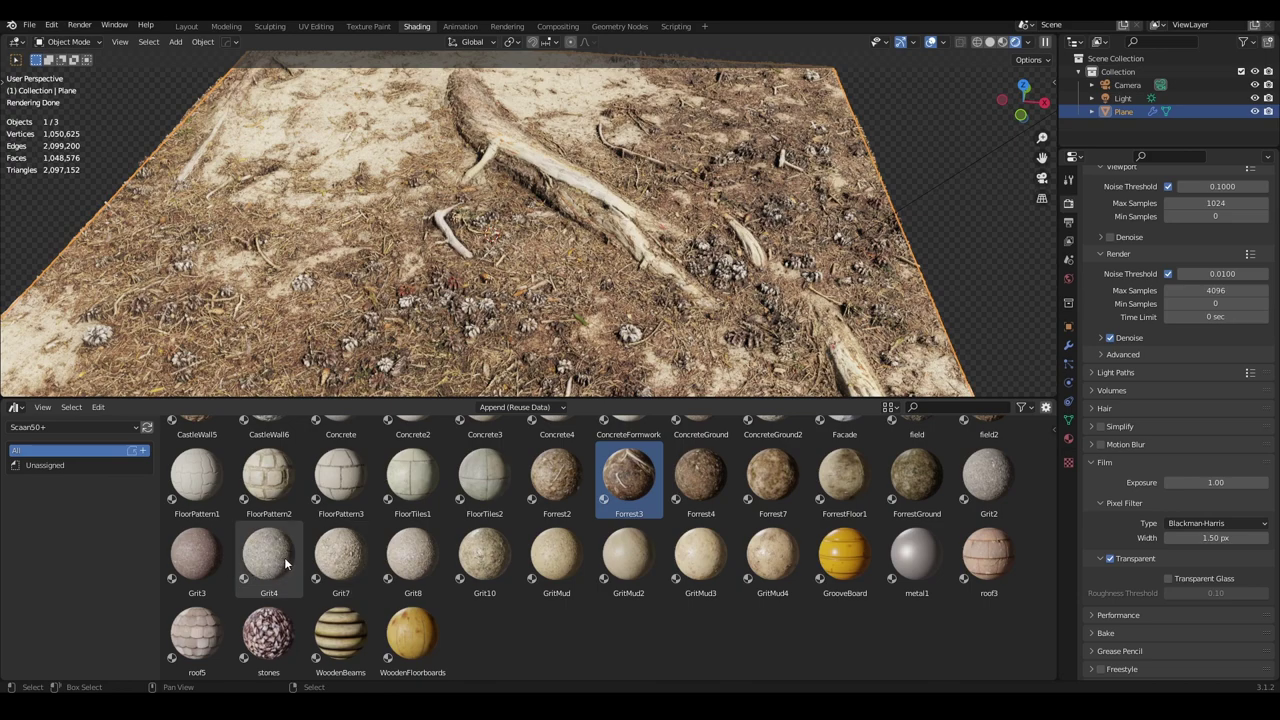
drag(198, 561, 446, 216)
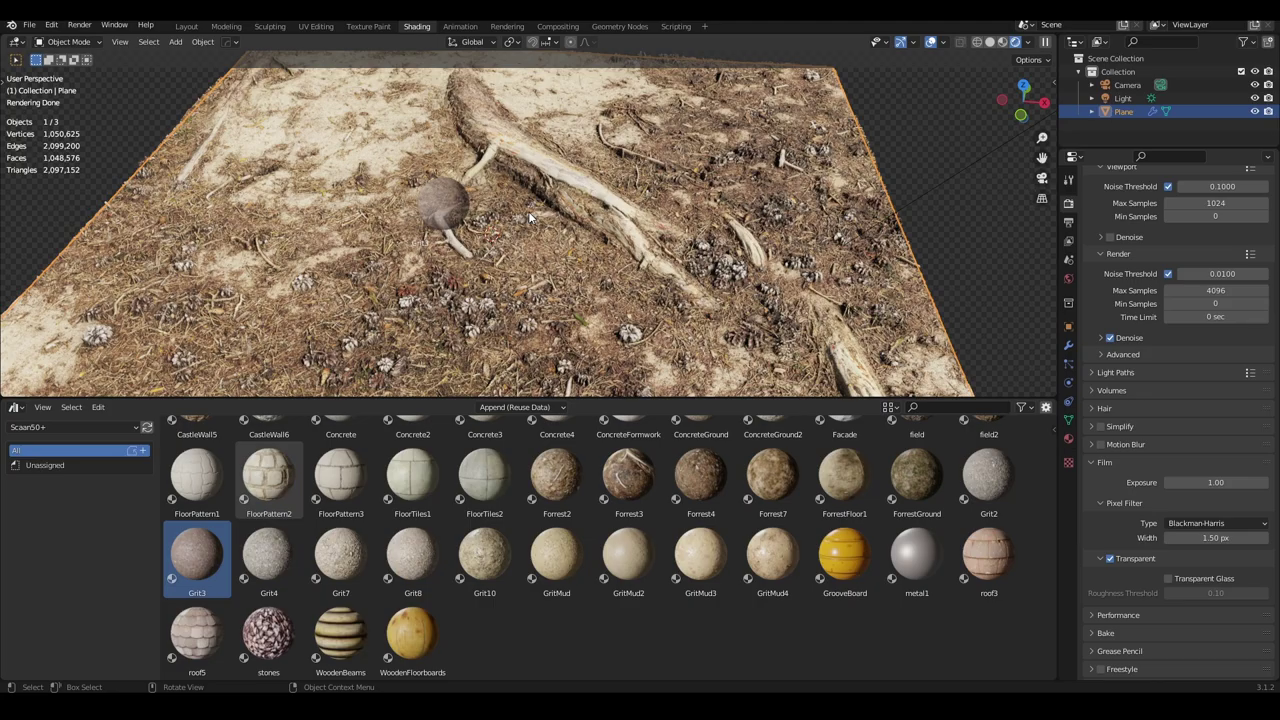
drag(530, 217, 530, 217)
Step: Zoom in and out to inspect Grit3's spiky displaced relief
scroll(530, 217, up, 3)
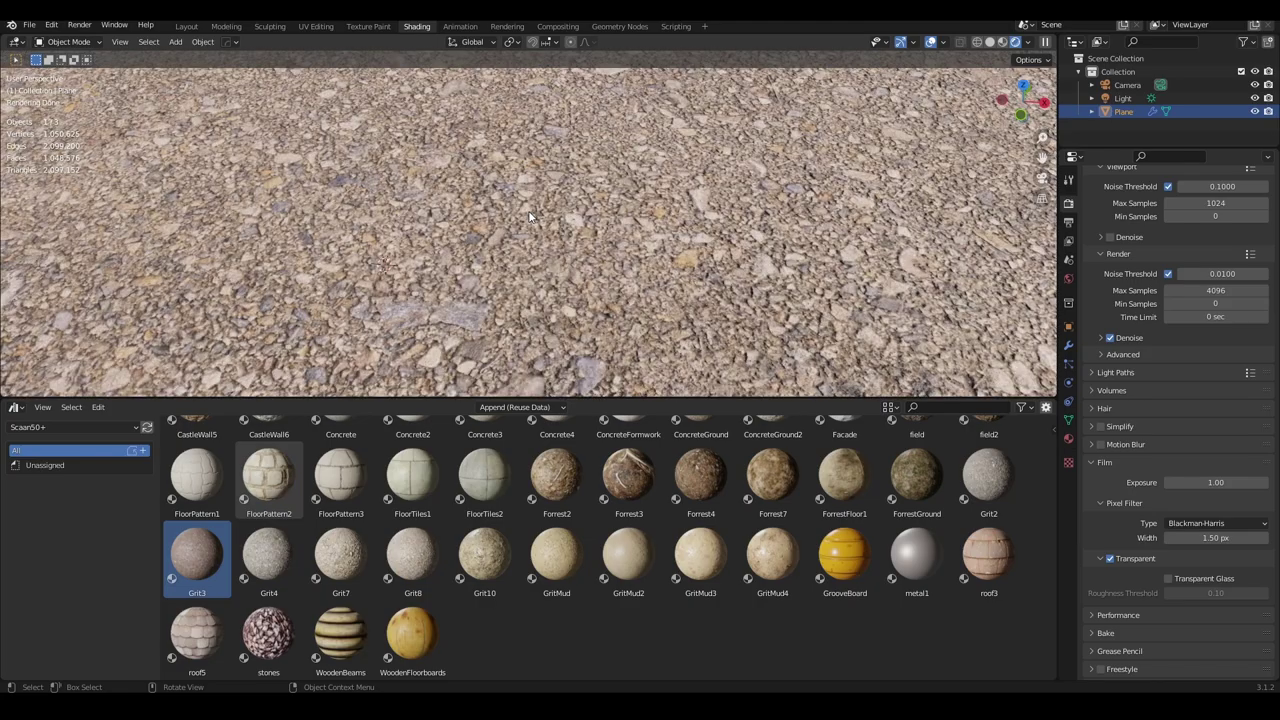
scroll(530, 217, up, 2)
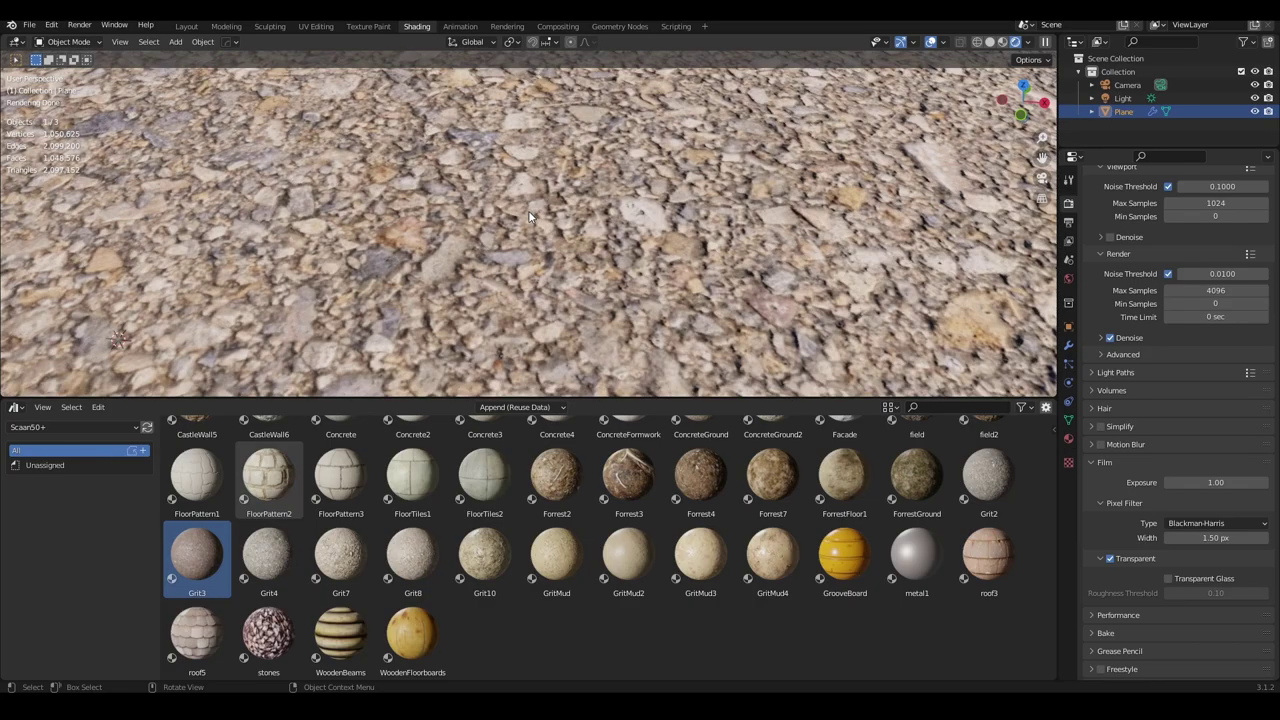
scroll(530, 217, down, 2)
scroll(530, 217, down, 2)
scroll(530, 217, down, 2)
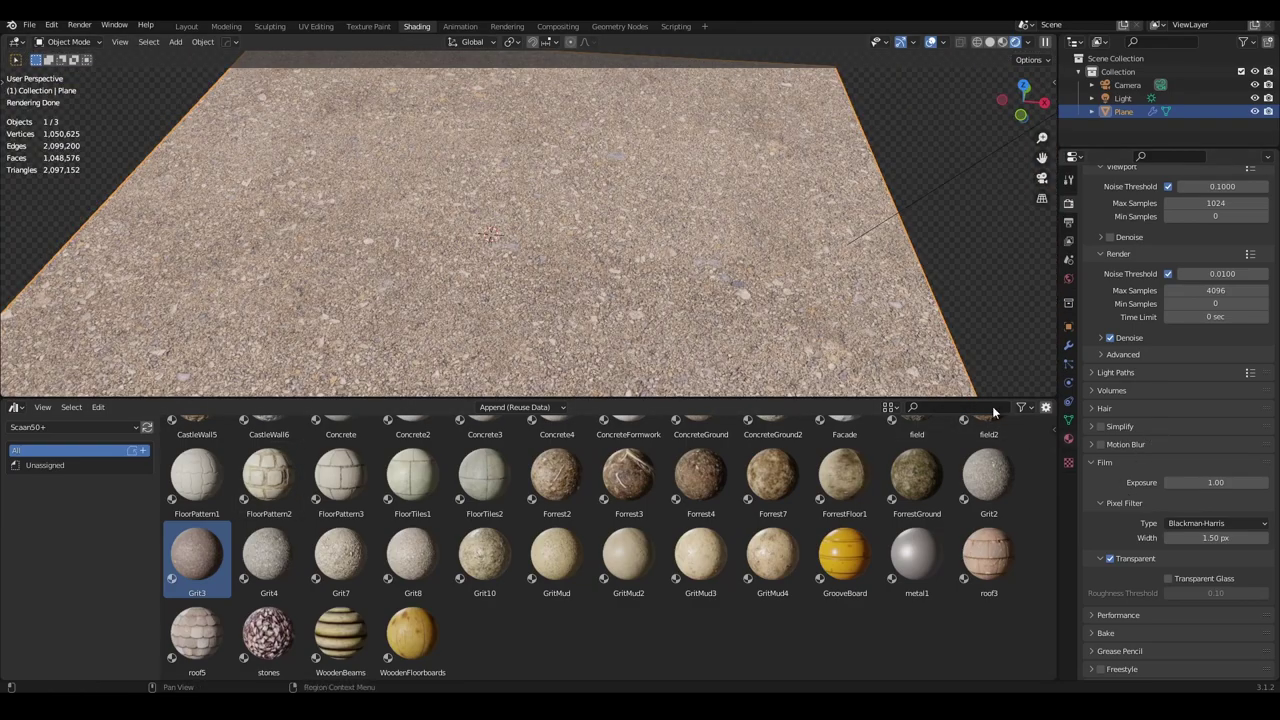
scroll(646, 254, down, 3)
scroll(646, 254, up, 3)
Step: Lower the Displacement node Scale to 0.050 and orbit to check the plane
click(1068, 440)
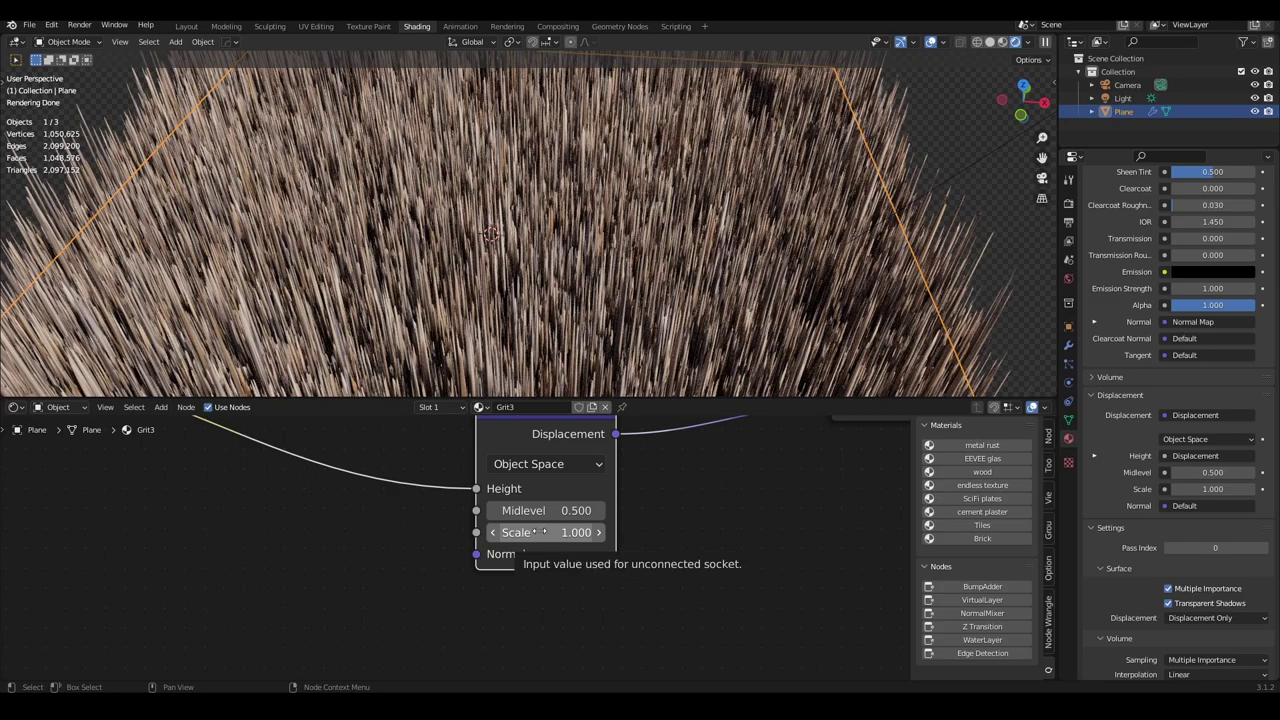
click(541, 532)
key(BackSpace)
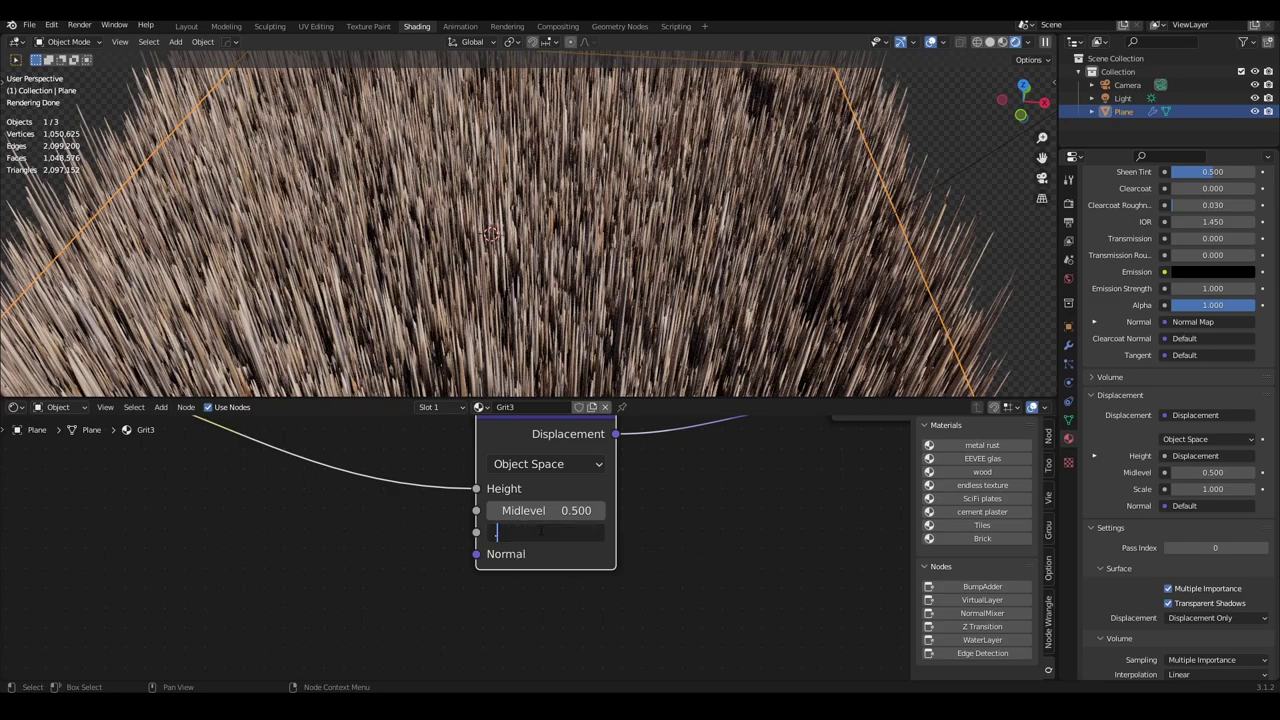
text(.05)
key(Return)
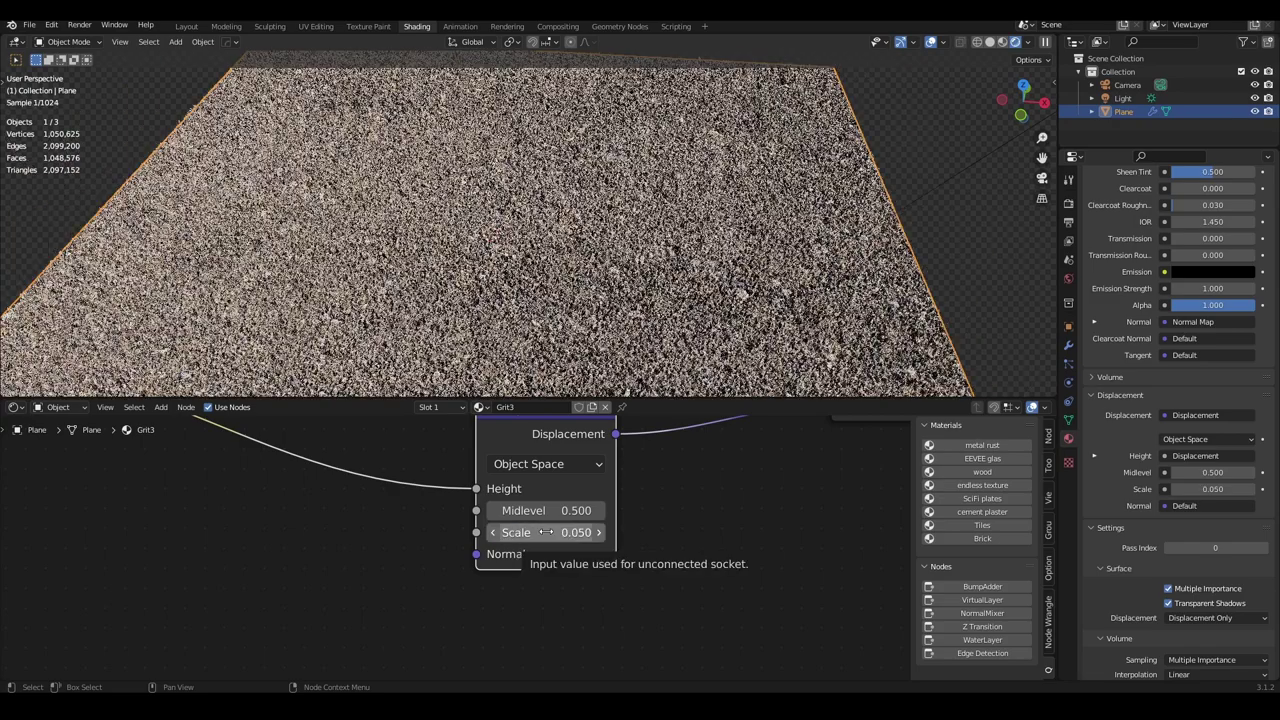
scroll(559, 273, up, 5)
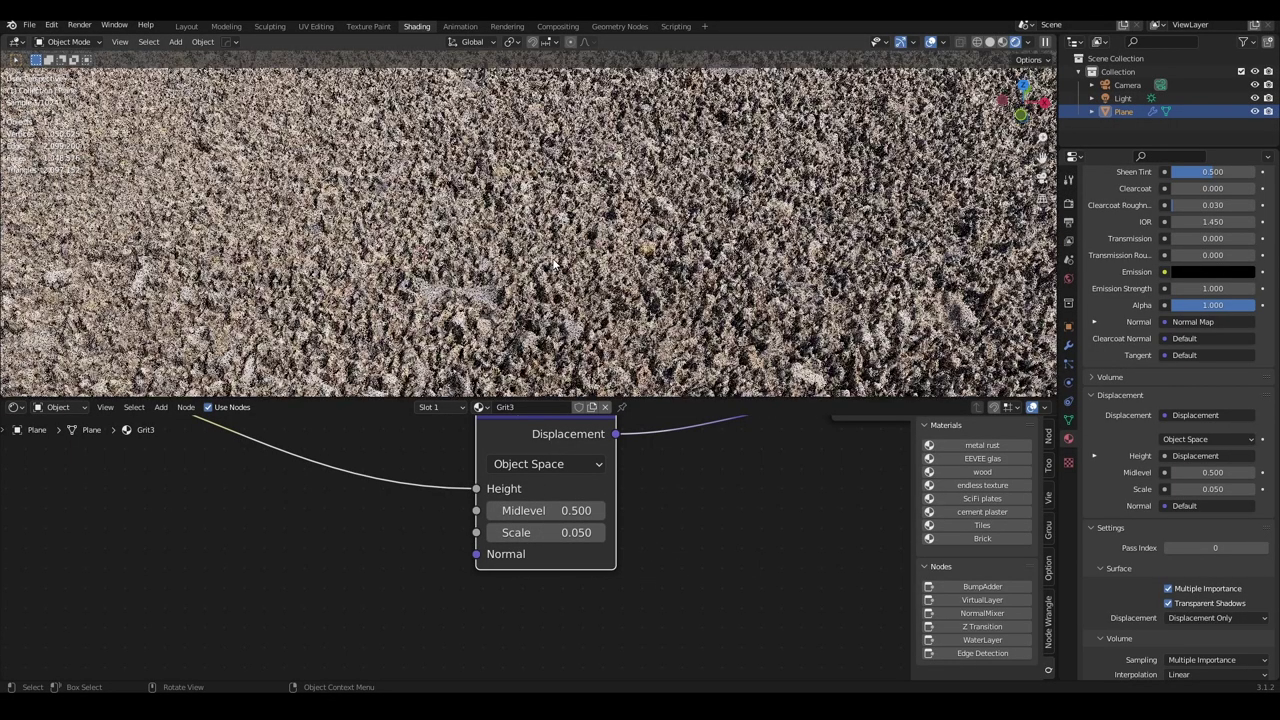
scroll(535, 278, down, 5)
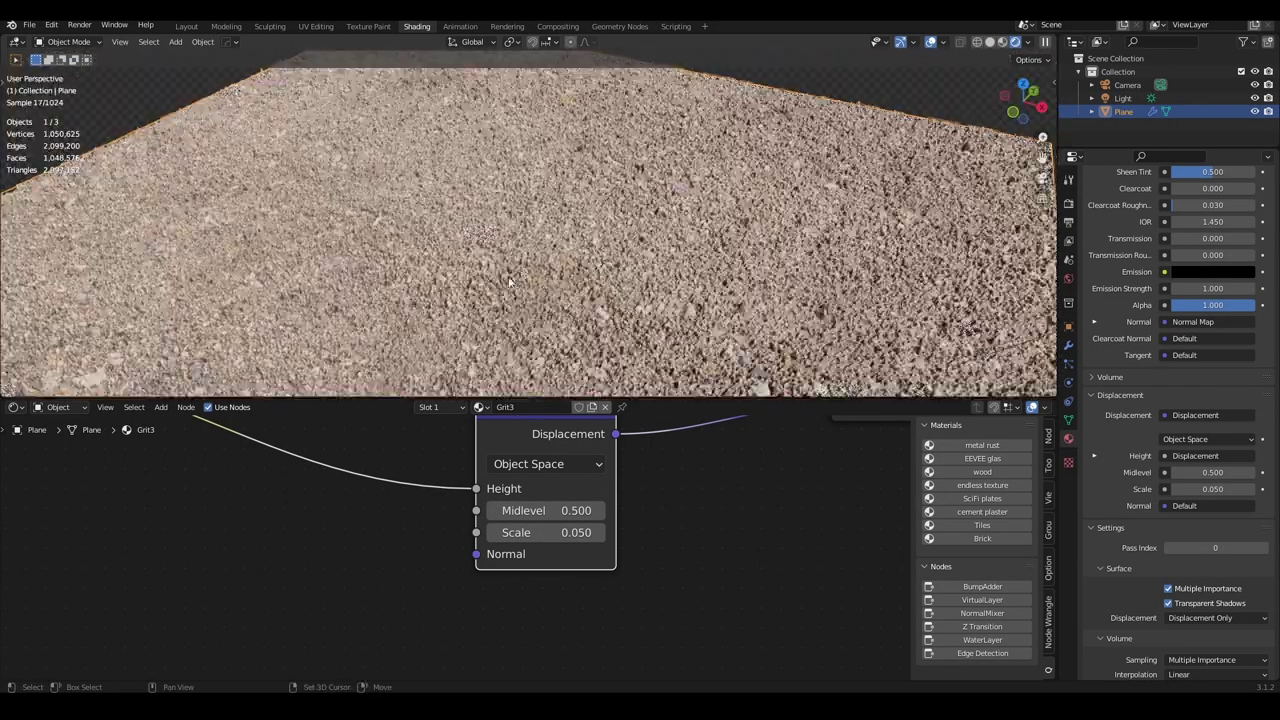
middle_drag(509, 283, 540, 290)
scroll(540, 290, up, 3)
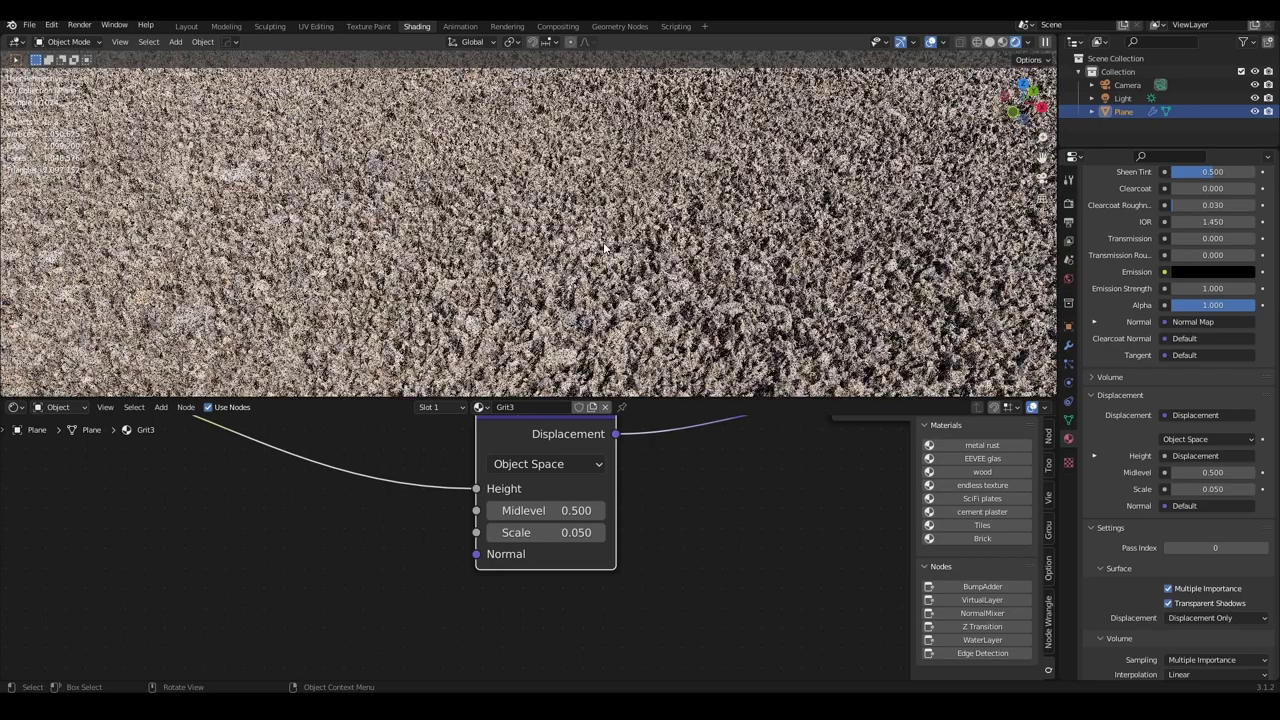
scroll(540, 290, up, 3)
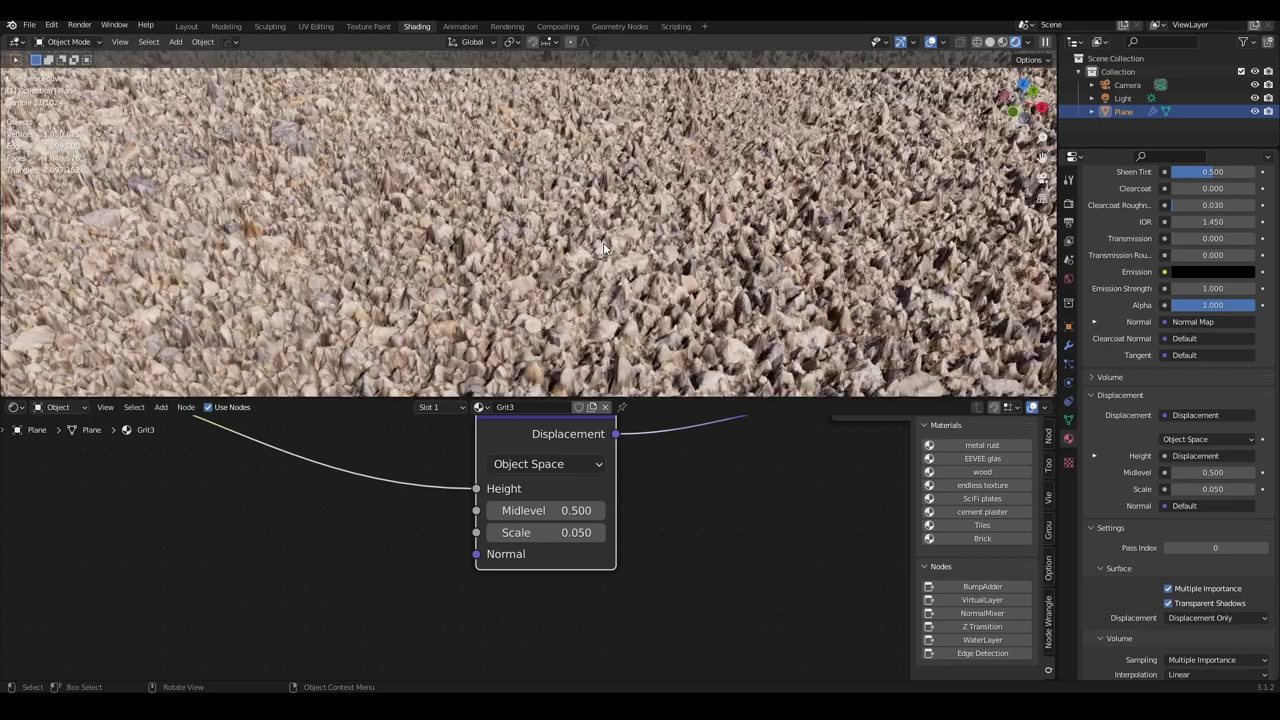
Step: Set the displacement Scale to 0.02 and orbit around the flatter gravel plane
click(552, 533)
text(0.05)
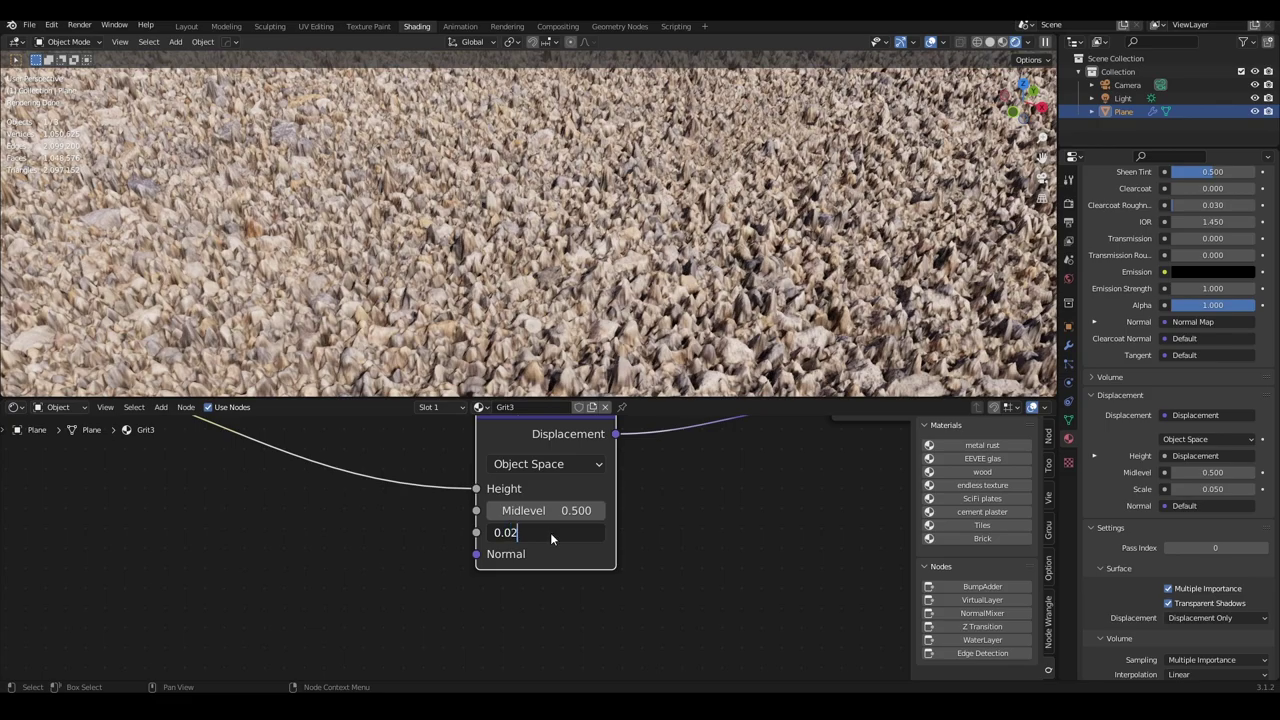
key(Return)
middle_drag(470, 265, 568, 266)
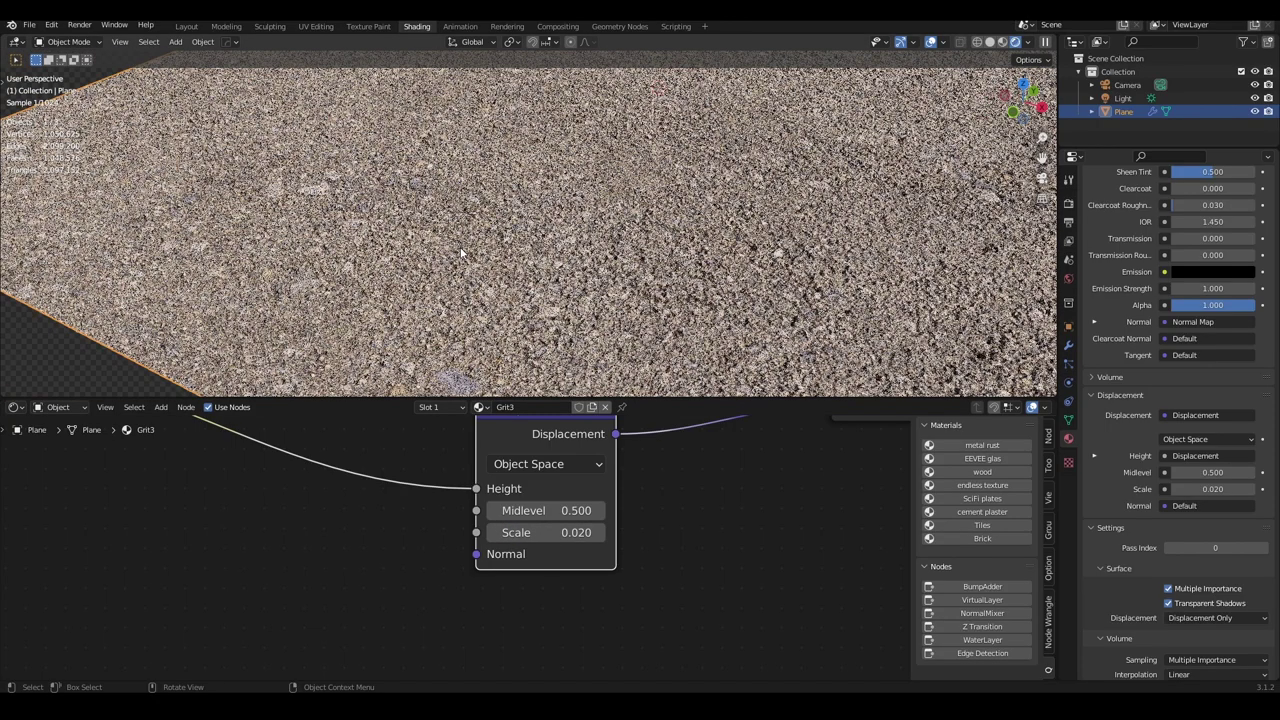
scroll(568, 266, up, 2)
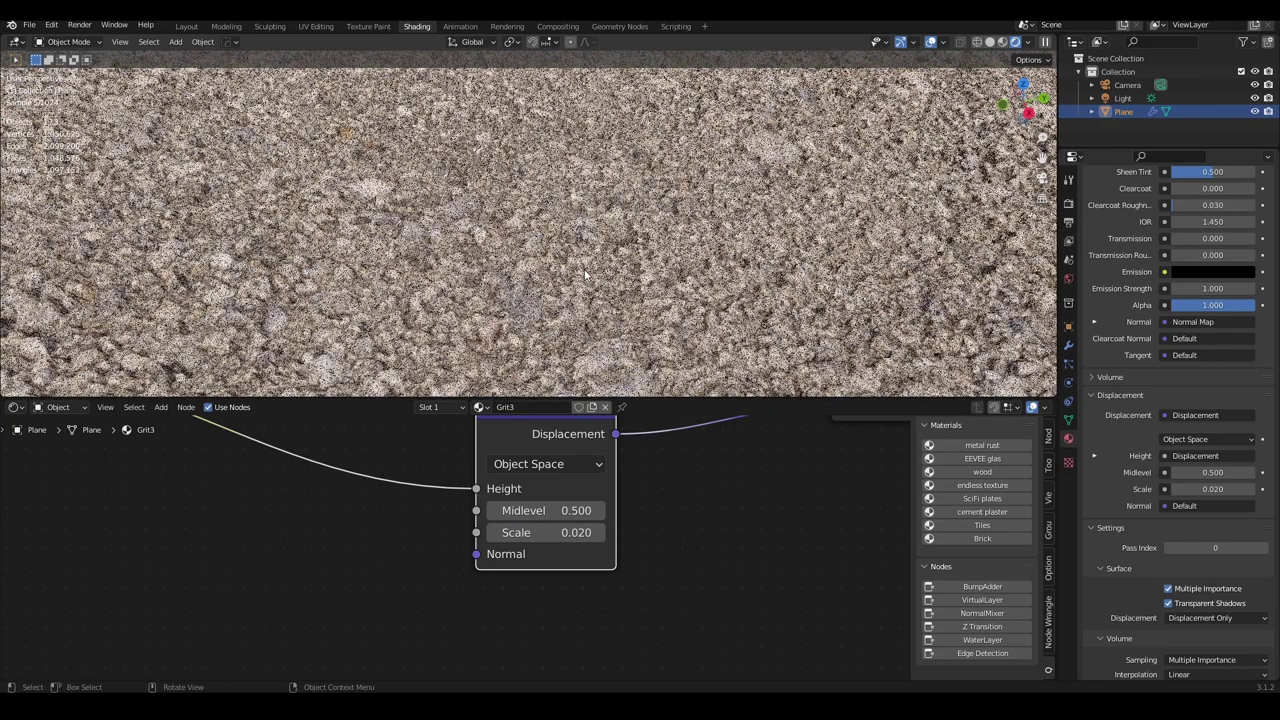
scroll(568, 266, up, 2)
shift+middle_drag(722, 284, 382, 233)
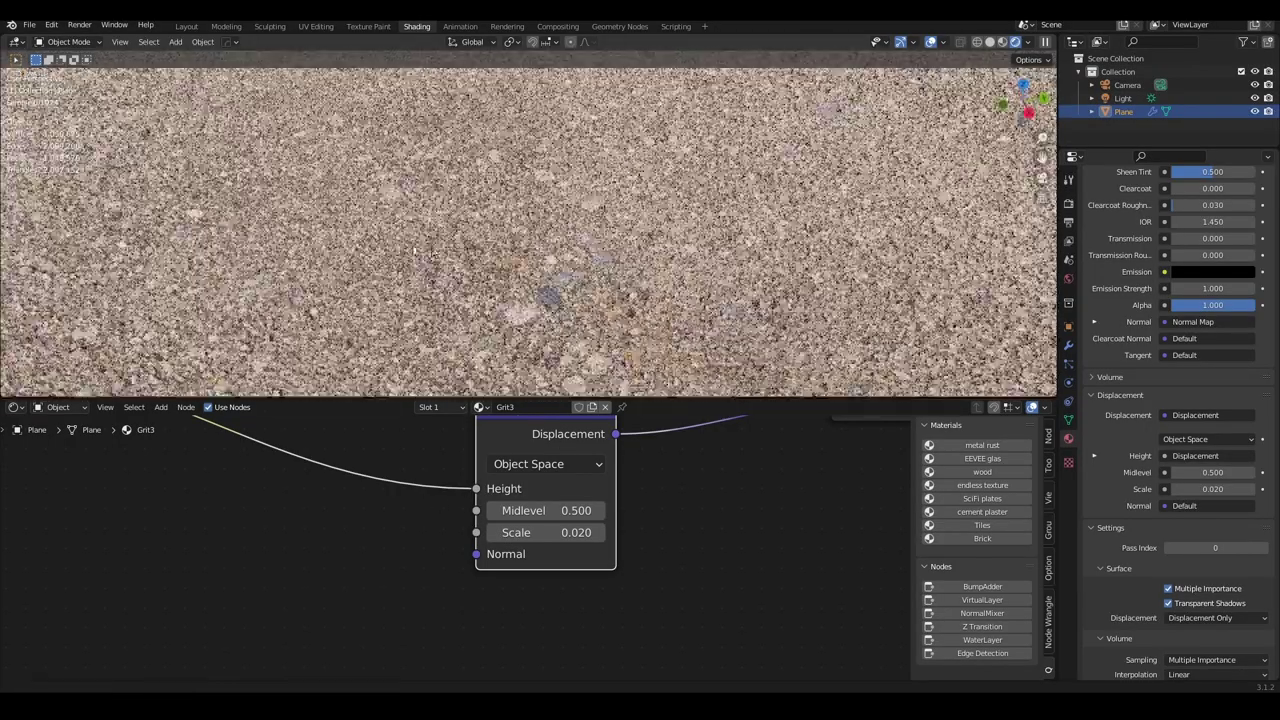
scroll(409, 226, down, 3)
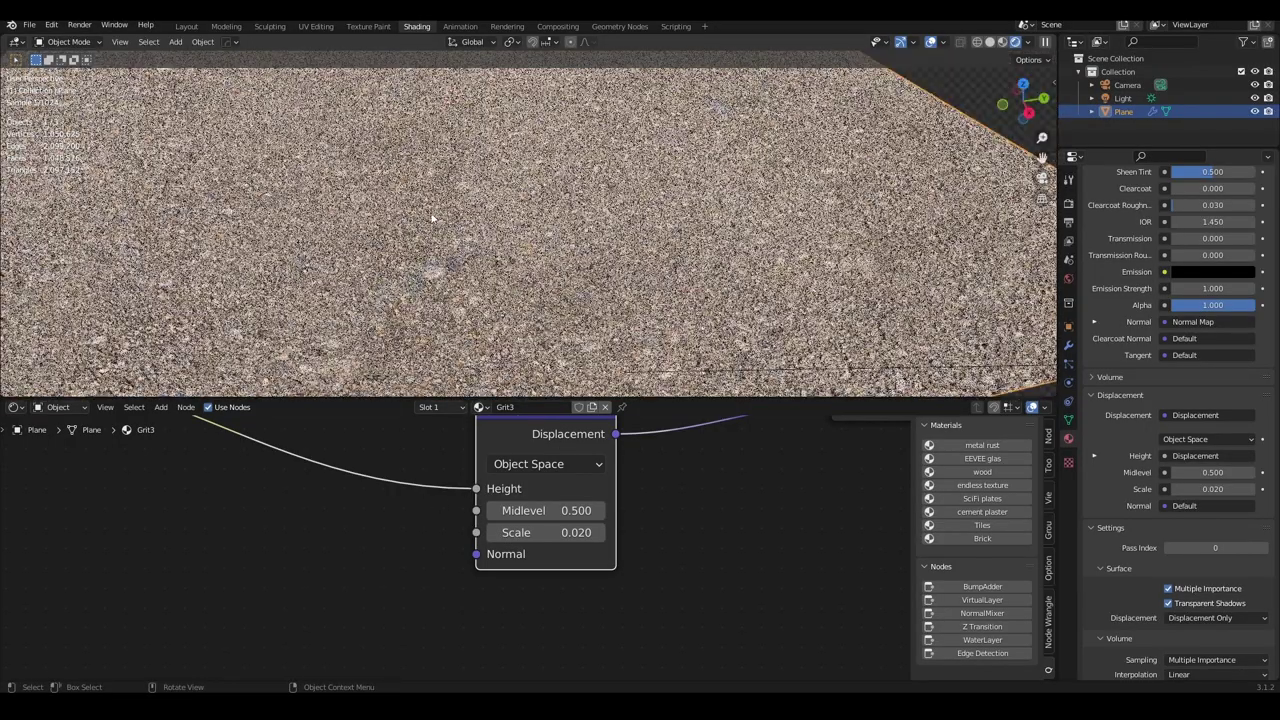
mouse_move(650, 242)
middle_down()
mouse_move(535, 242)
mouse_move(527, 266)
mouse_move(511, 256)
middle_up()
scroll(535, 241, down, 3)
scroll(532, 252, up, 2)
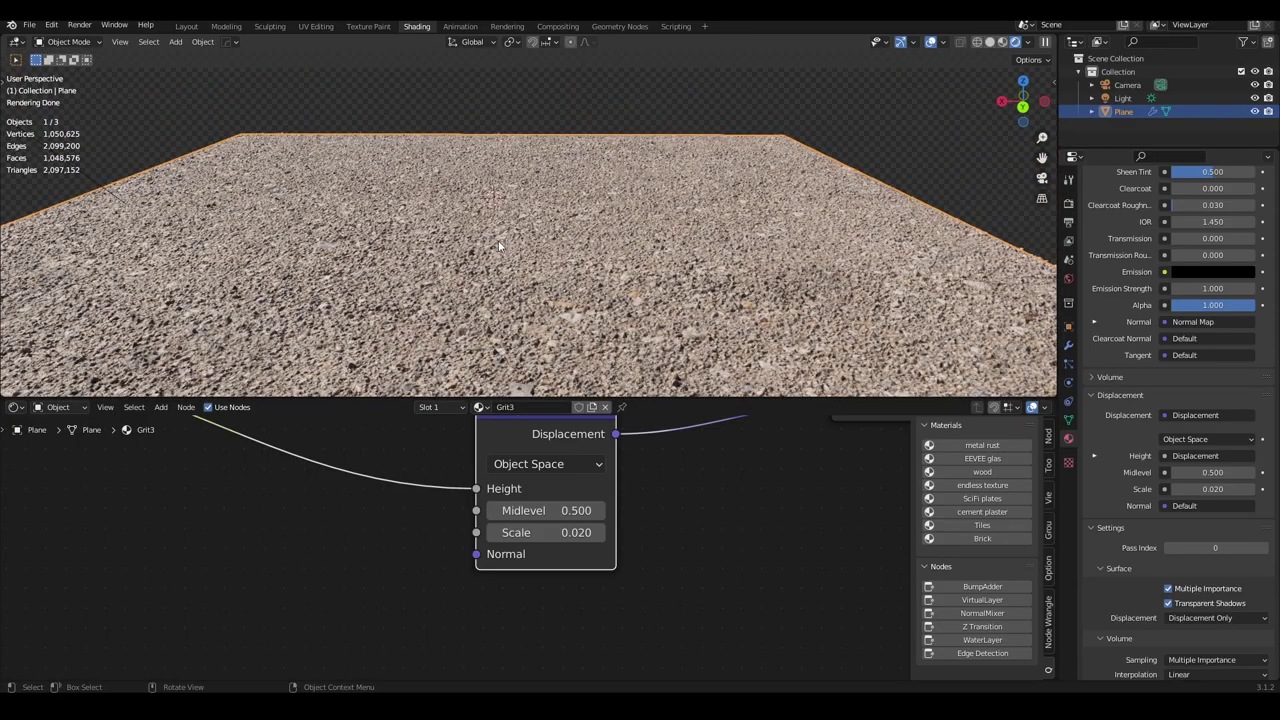
scroll(500, 245, down, 2)
scroll(544, 597, down, 2)
Step: Pan to the height image-texture node and switch the lower editor to the Asset Browser
middle_drag(614, 531, 667, 589)
click(15, 407)
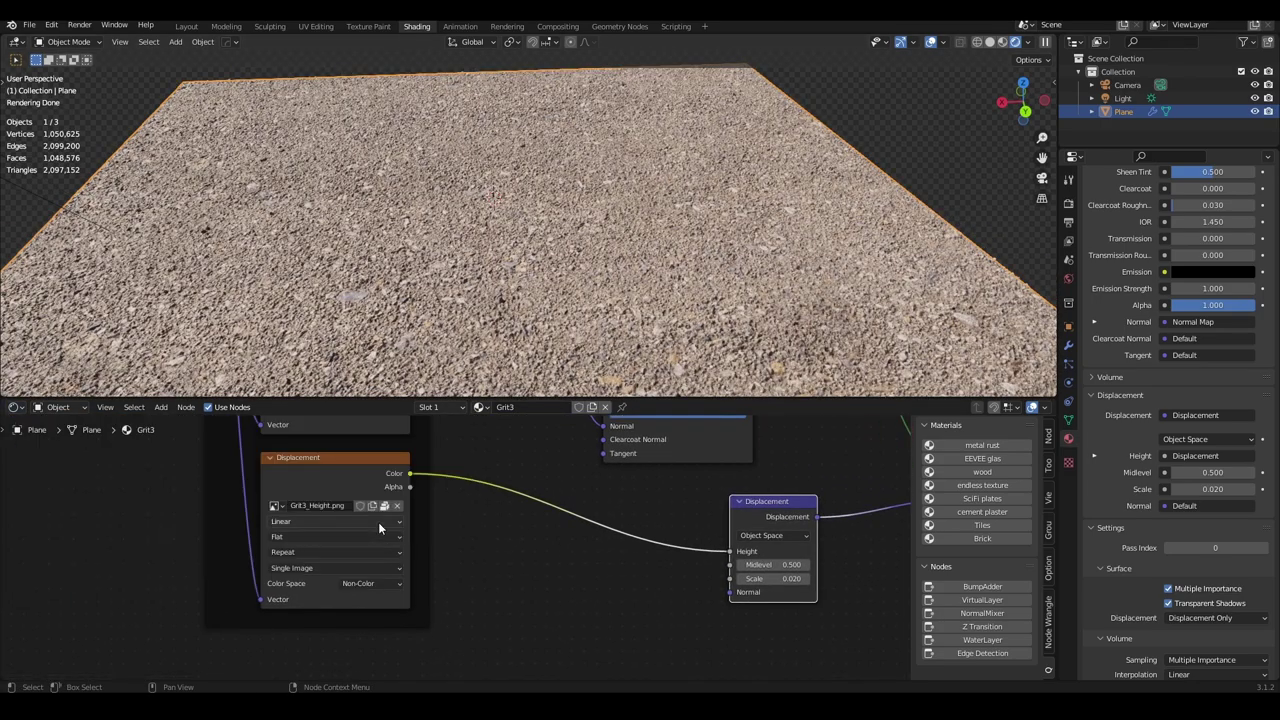
click(15, 407)
Step: Drag the Grit2 material from the asset library onto the ground plane
click(434, 480)
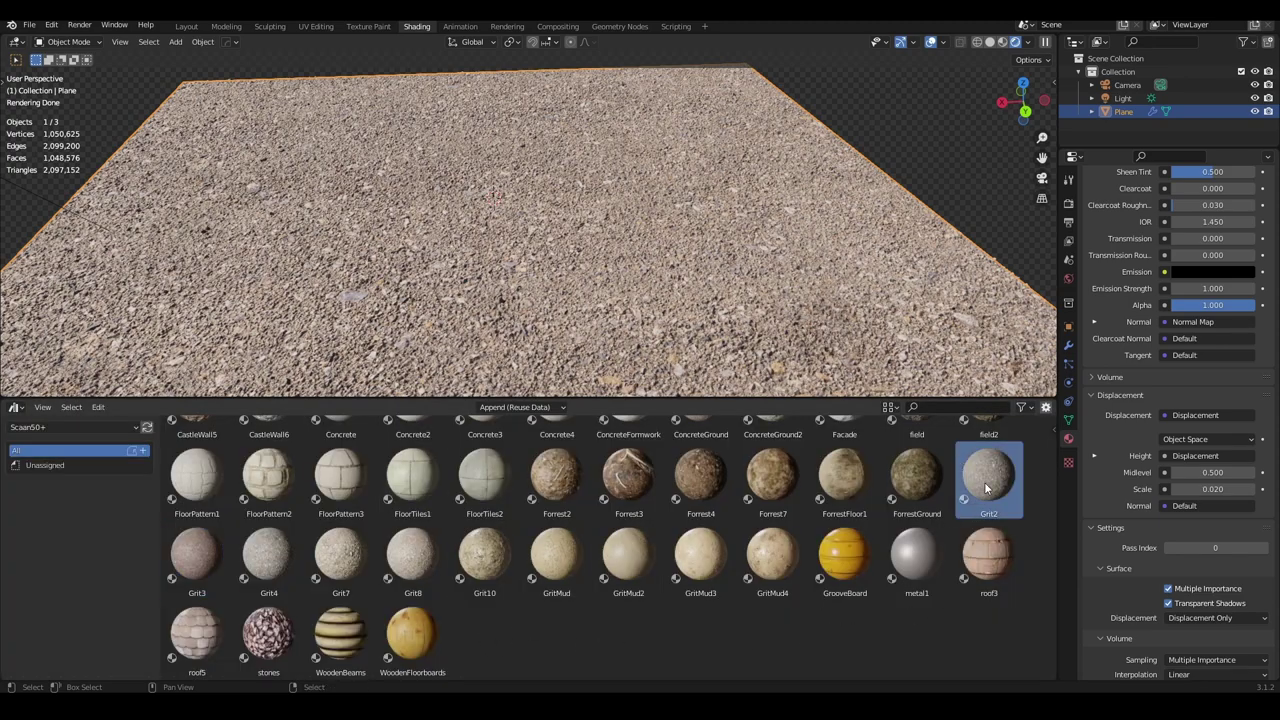
drag(988, 478, 525, 218)
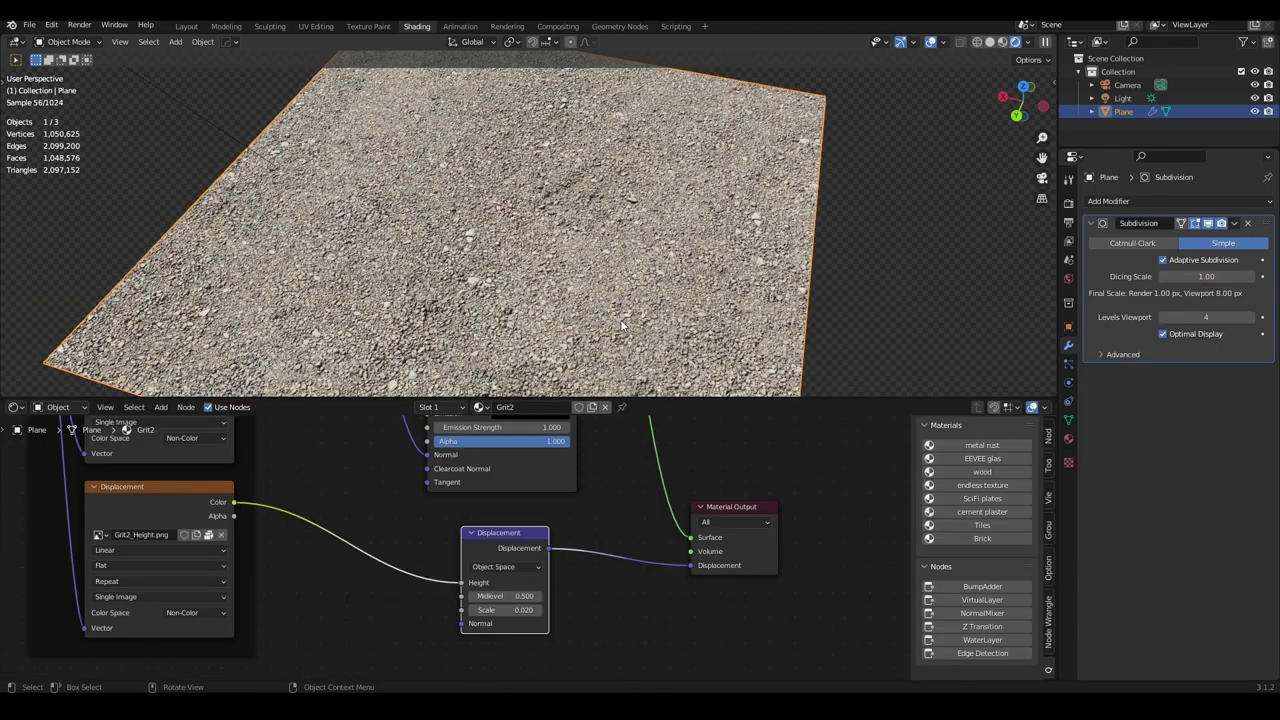
mouse_move(620, 319)
middle_down()
mouse_move(493, 286)
mouse_move(548, 290)
middle_up()
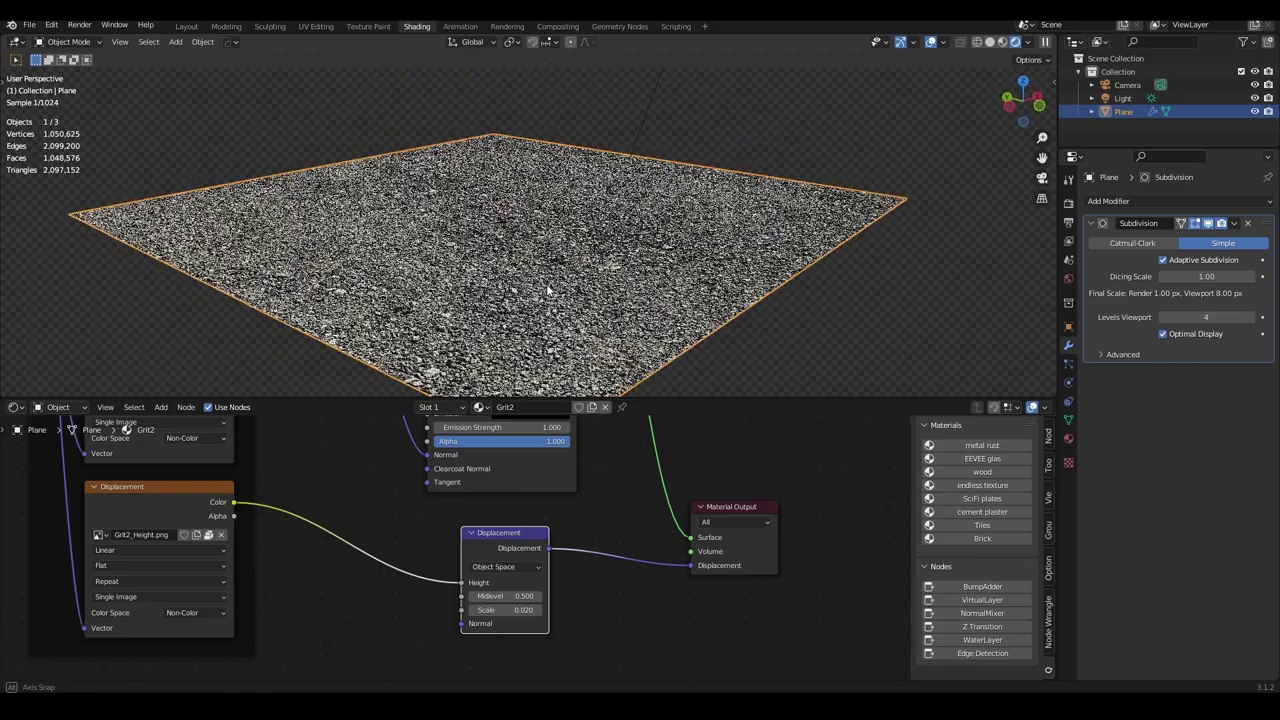
mouse_move(548, 290)
middle_down()
mouse_move(600, 314)
mouse_move(580, 302)
mouse_move(557, 325)
mouse_move(565, 300)
middle_up()
Step: Inspect the Grit2-covered plane, then bring the Textures frame and Mix node into view
scroll(540, 285, up, 2)
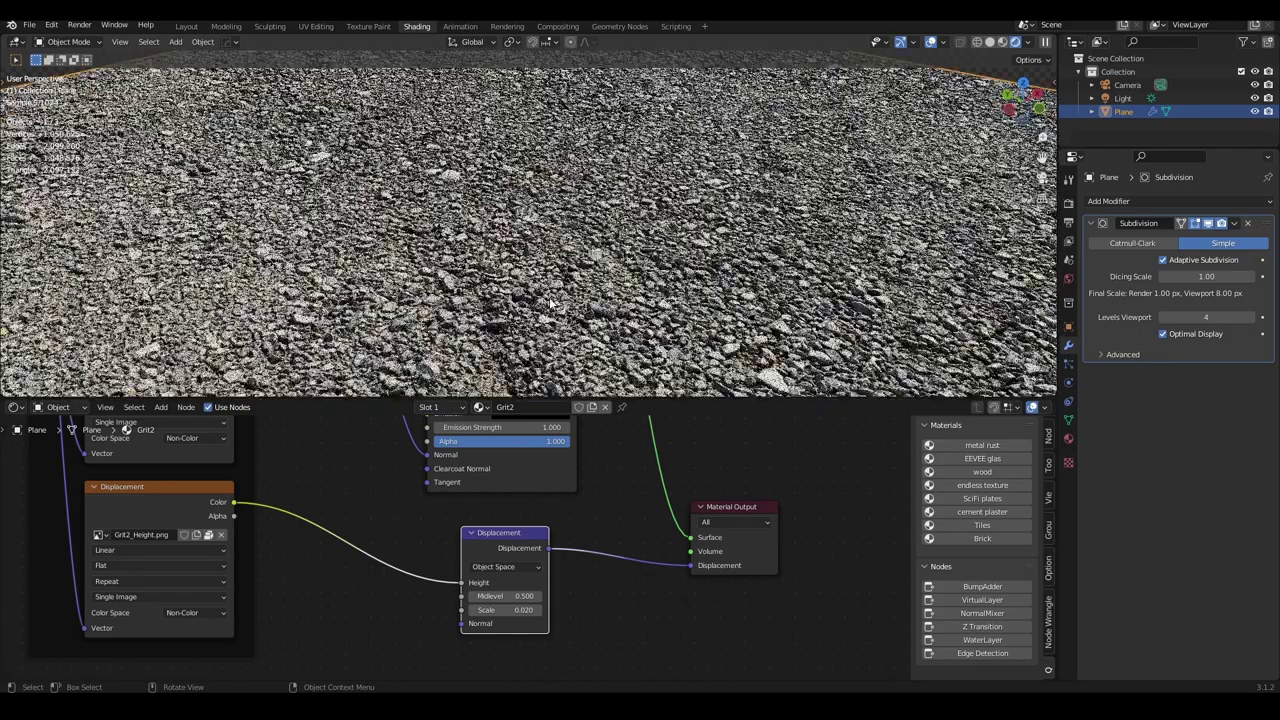
scroll(523, 273, up, 2)
scroll(530, 282, up, 1)
scroll(538, 295, up, 2)
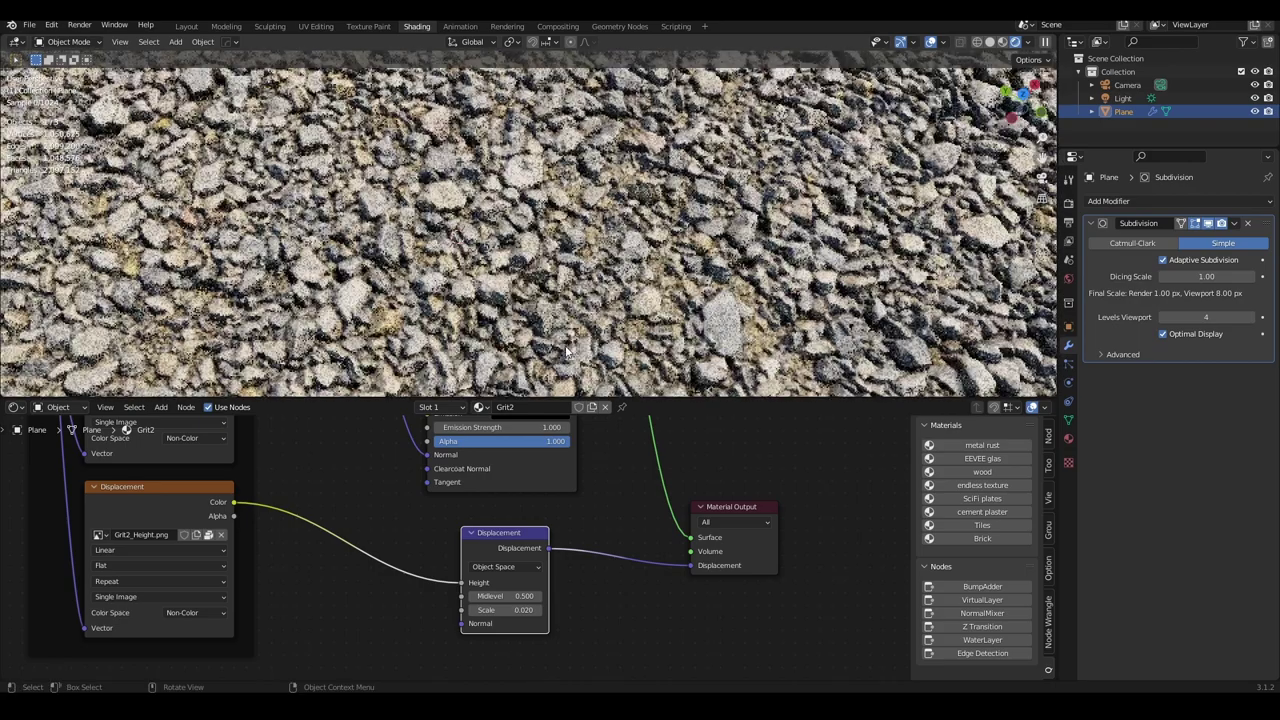
scroll(545, 307, up, 1)
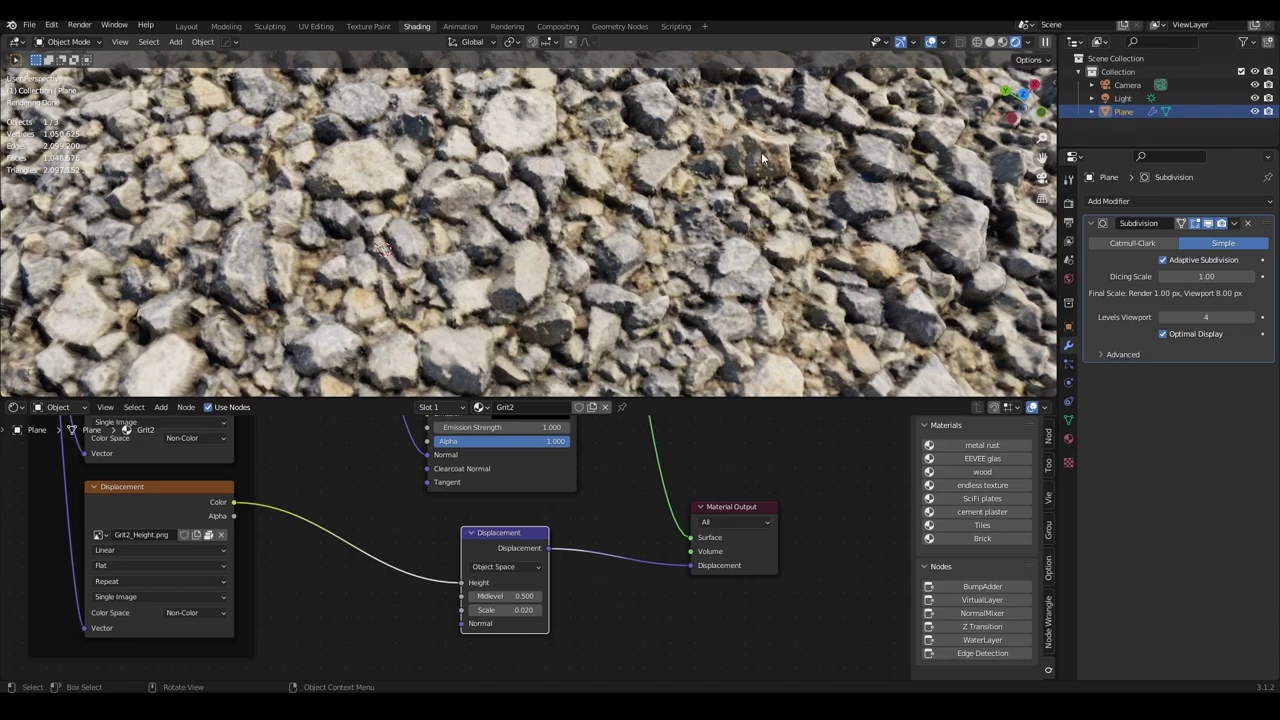
scroll(590, 169, down, 2)
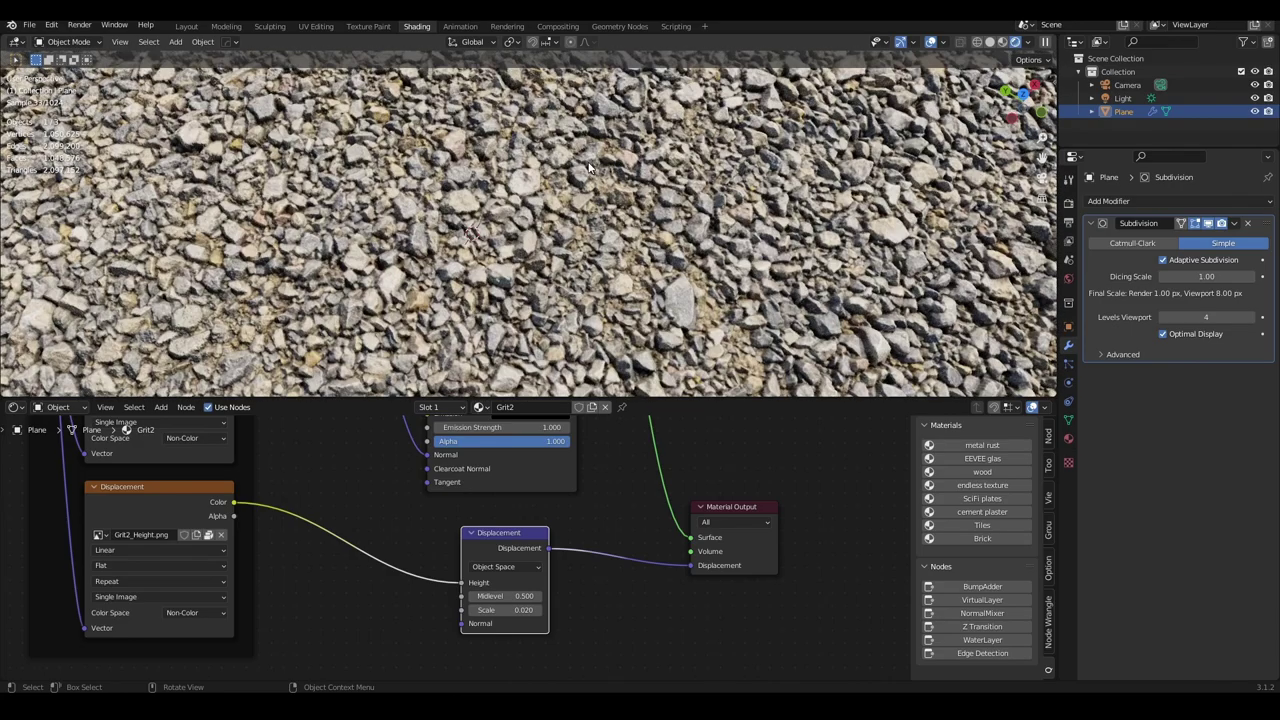
scroll(600, 178, down, 3)
scroll(614, 190, down, 2)
scroll(614, 190, down, 3)
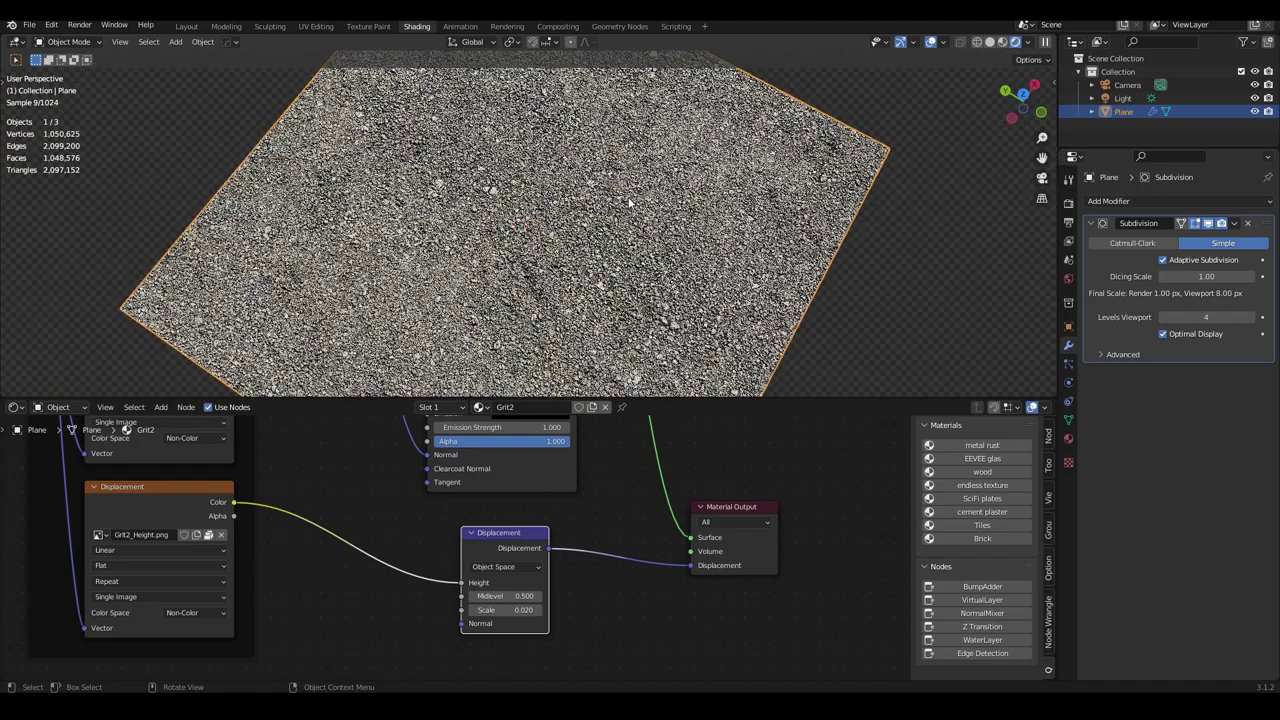
middle_drag(614, 190, 430, 258)
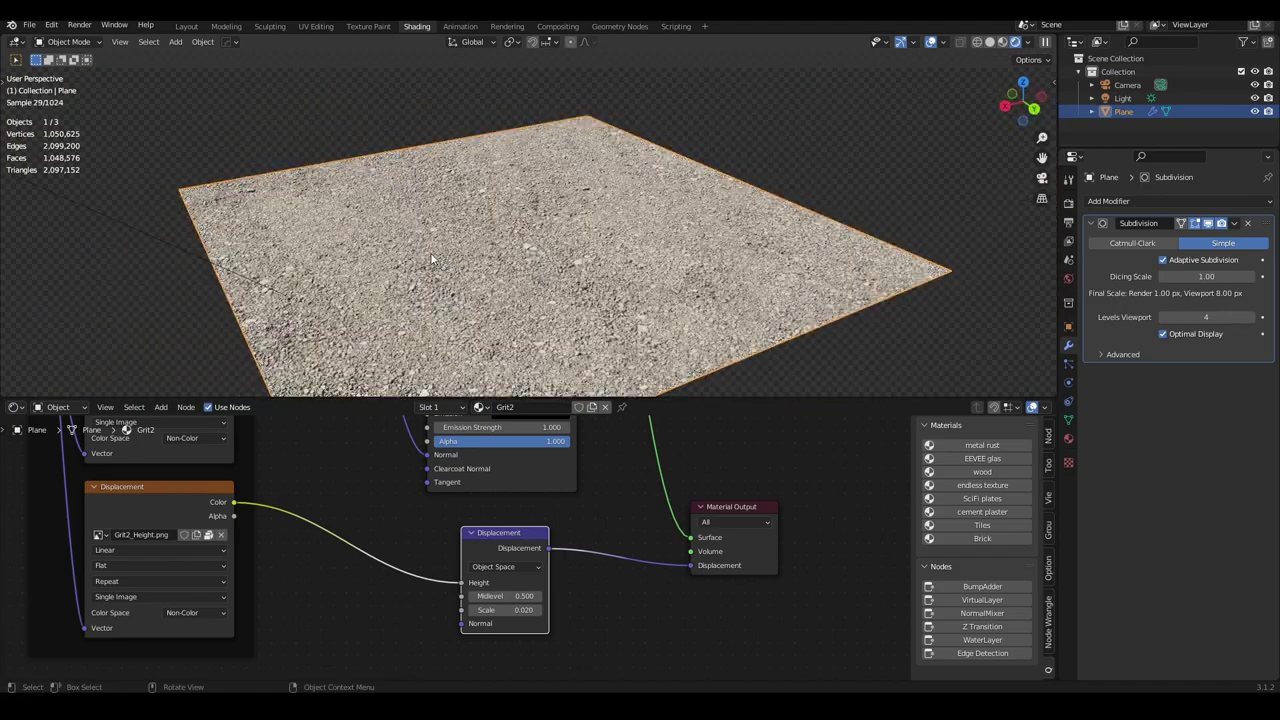
scroll(465, 267, up, 3)
scroll(465, 267, up, 3)
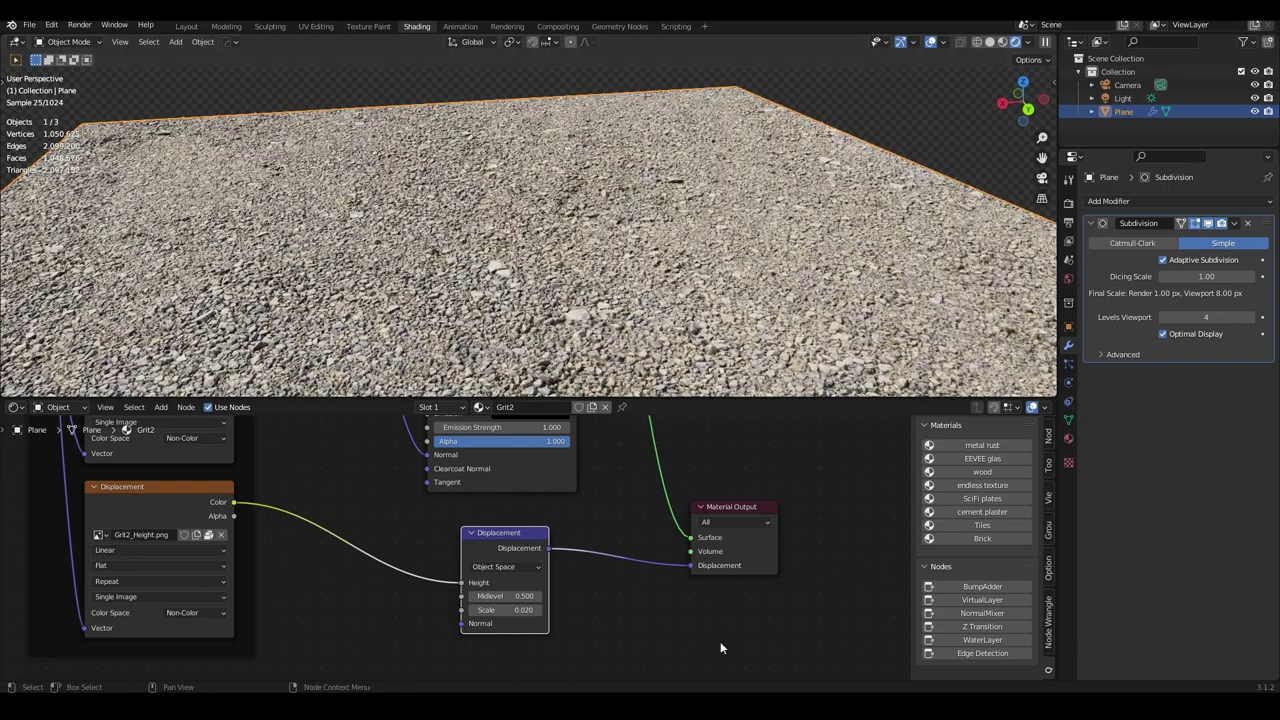
scroll(652, 595, down, 3)
middle_drag(652, 595, 555, 572)
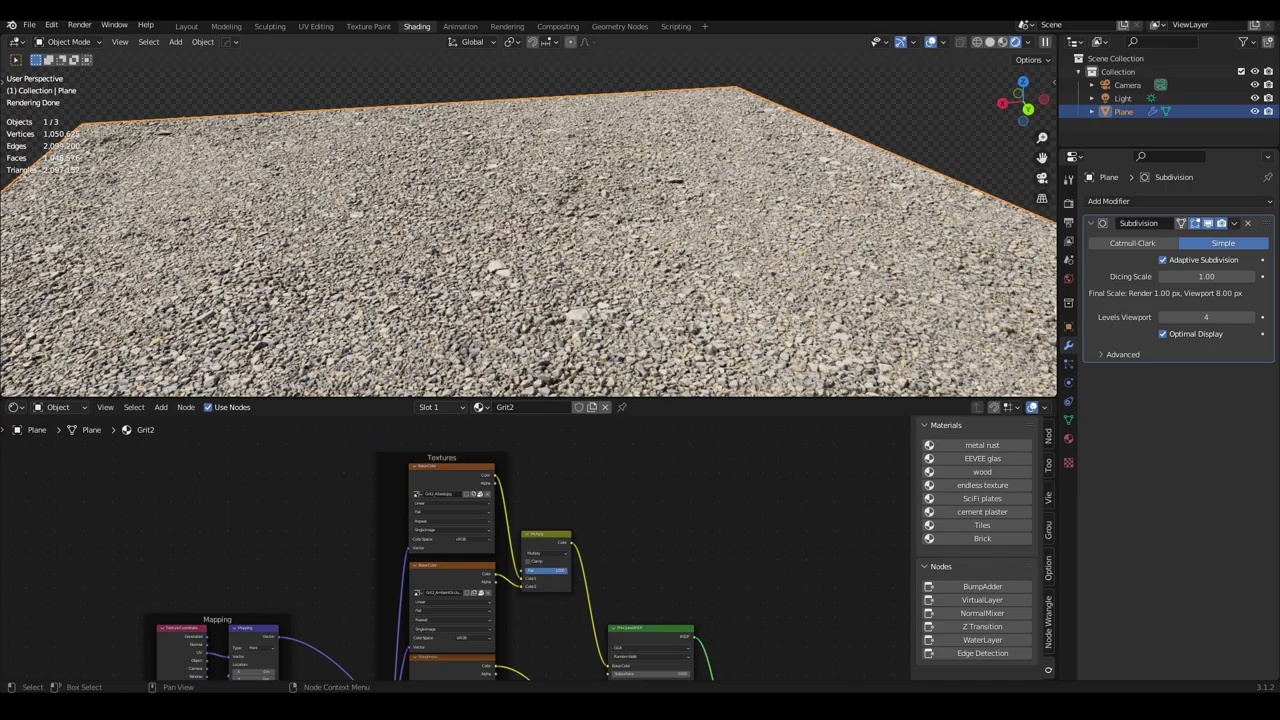
Step: Raise the Mix node amount to lighten the gravel colour and view the result
drag(525, 575, 560, 574)
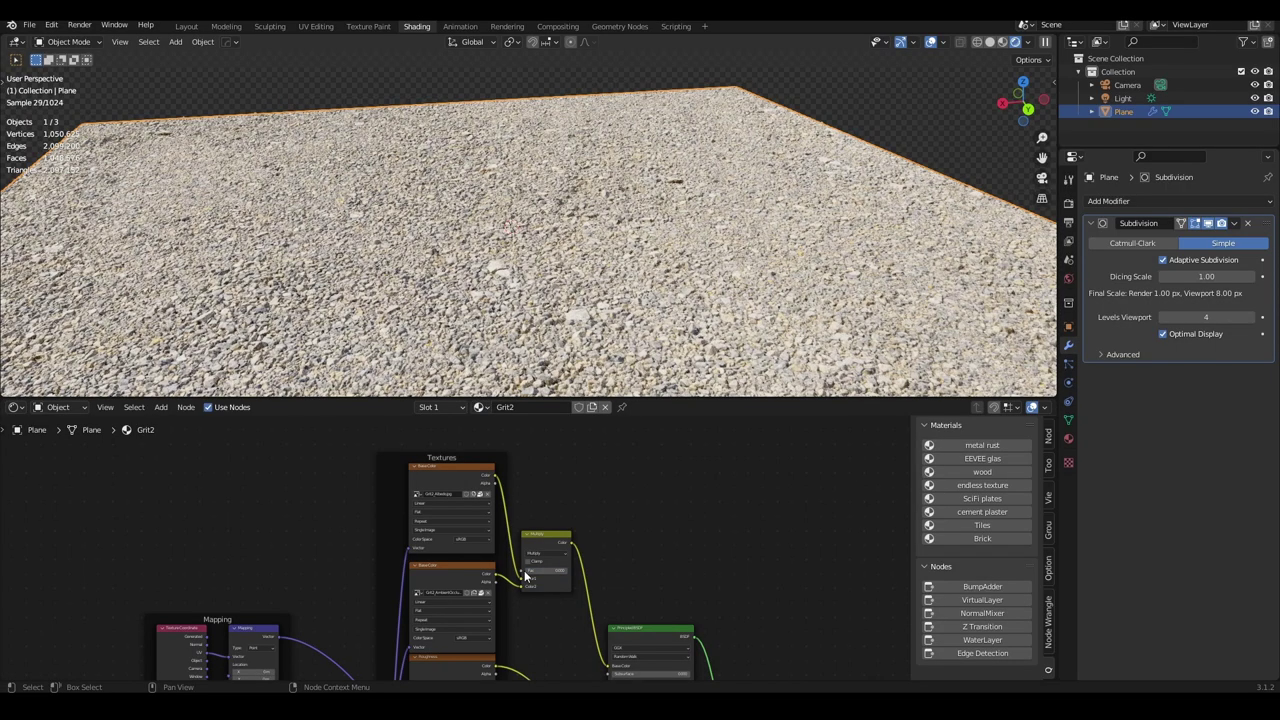
scroll(670, 198, up, 2)
scroll(670, 198, up, 2)
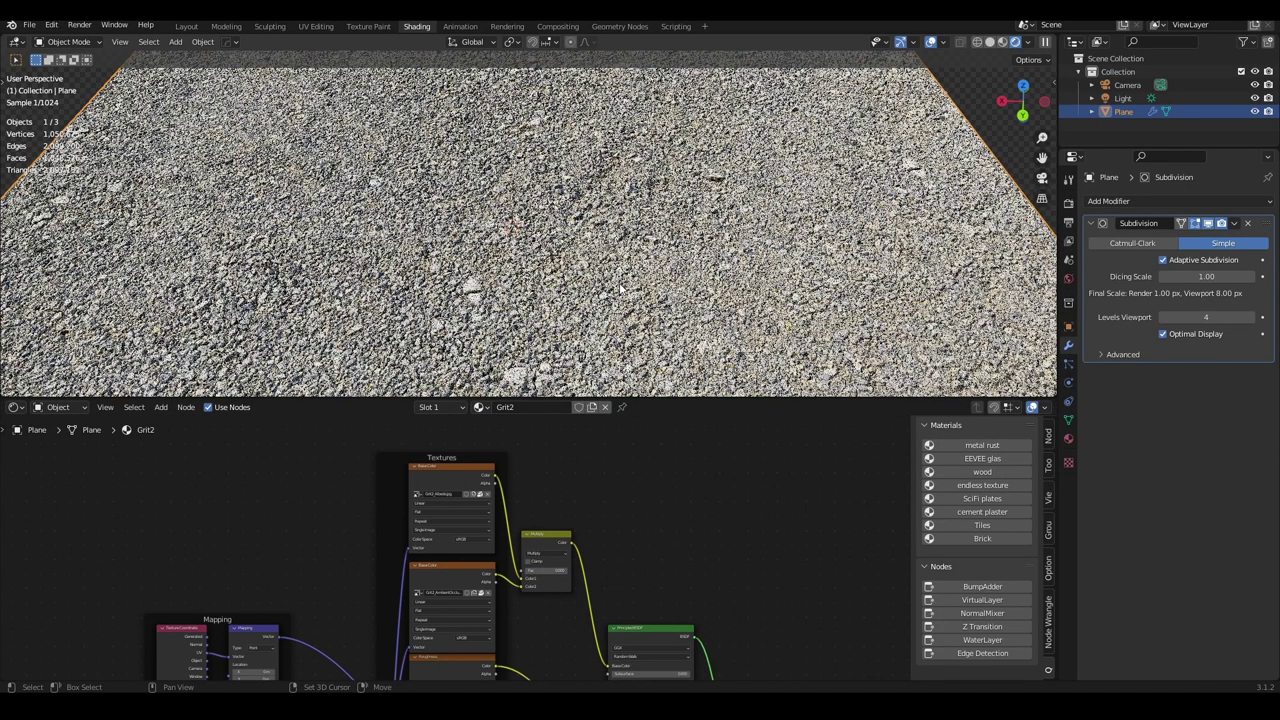
scroll(672, 193, up, 2)
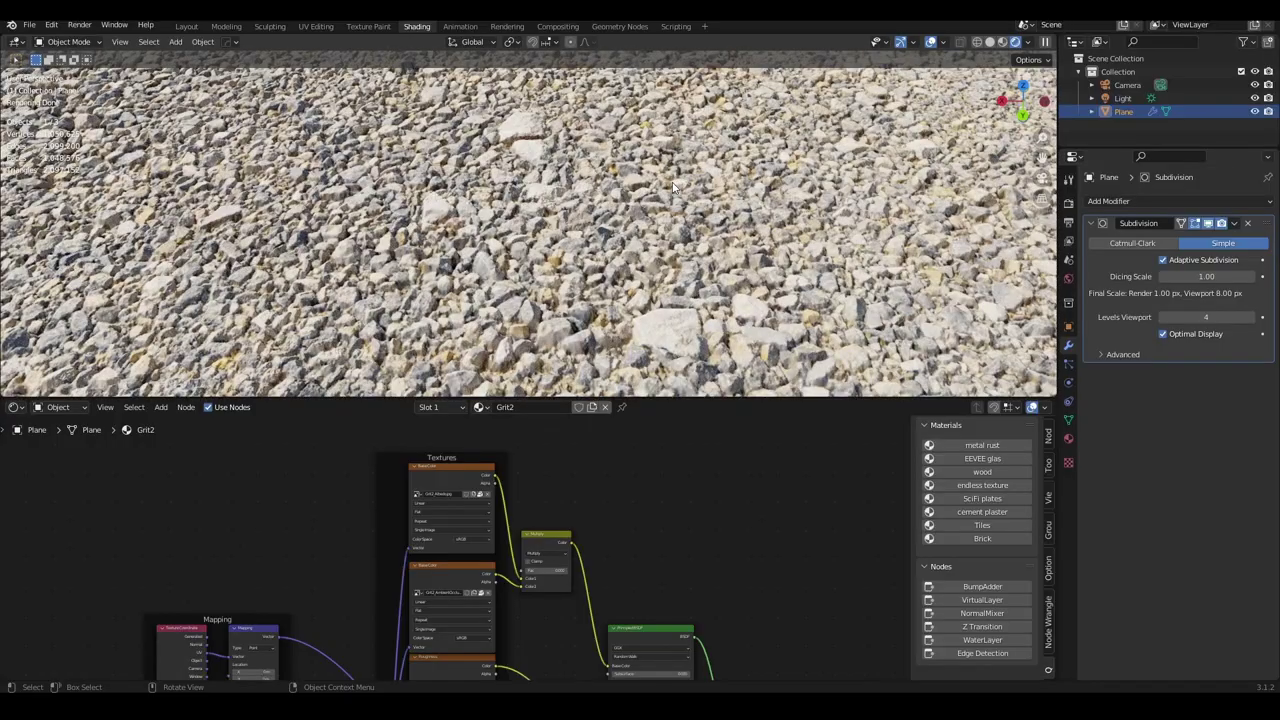
scroll(673, 187, down, 2)
scroll(673, 187, down, 3)
scroll(673, 187, down, 2)
middle_drag(673, 187, 660, 282)
scroll(658, 282, up, 3)
scroll(657, 282, up, 2)
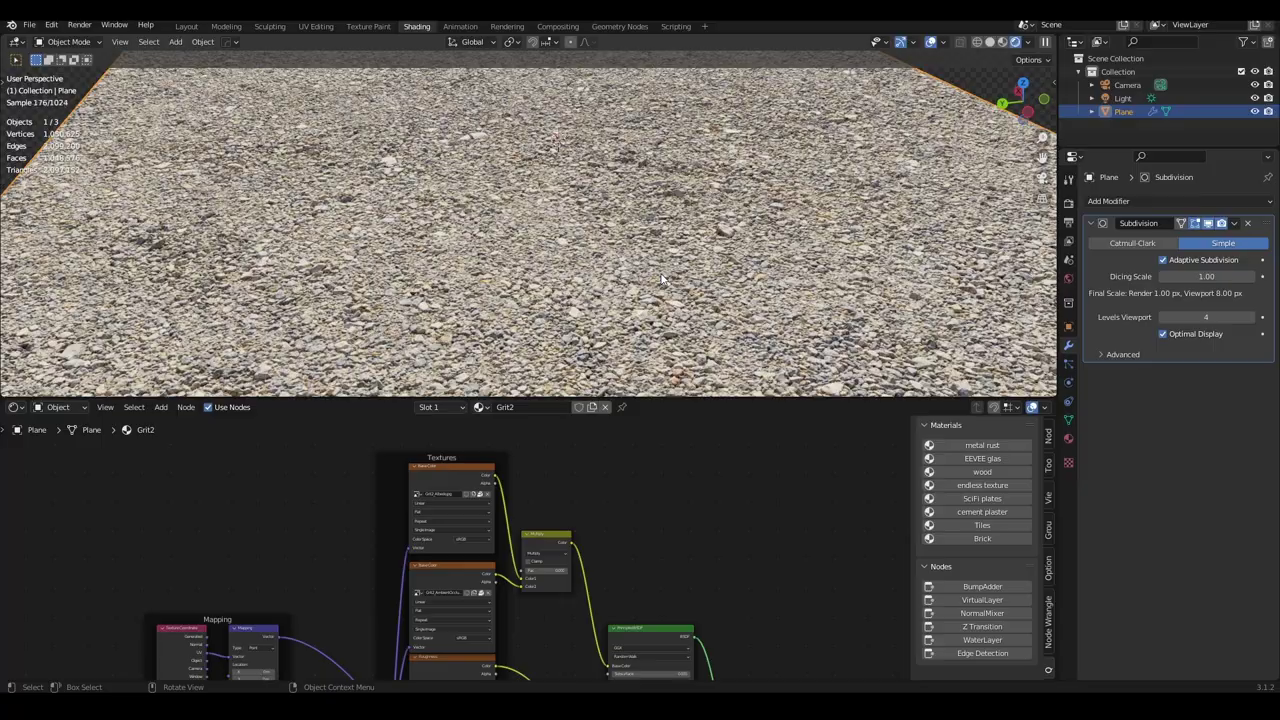
scroll(660, 281, up, 1)
scroll(640, 282, up, 1)
scroll(620, 282, up, 1)
scroll(600, 283, up, 1)
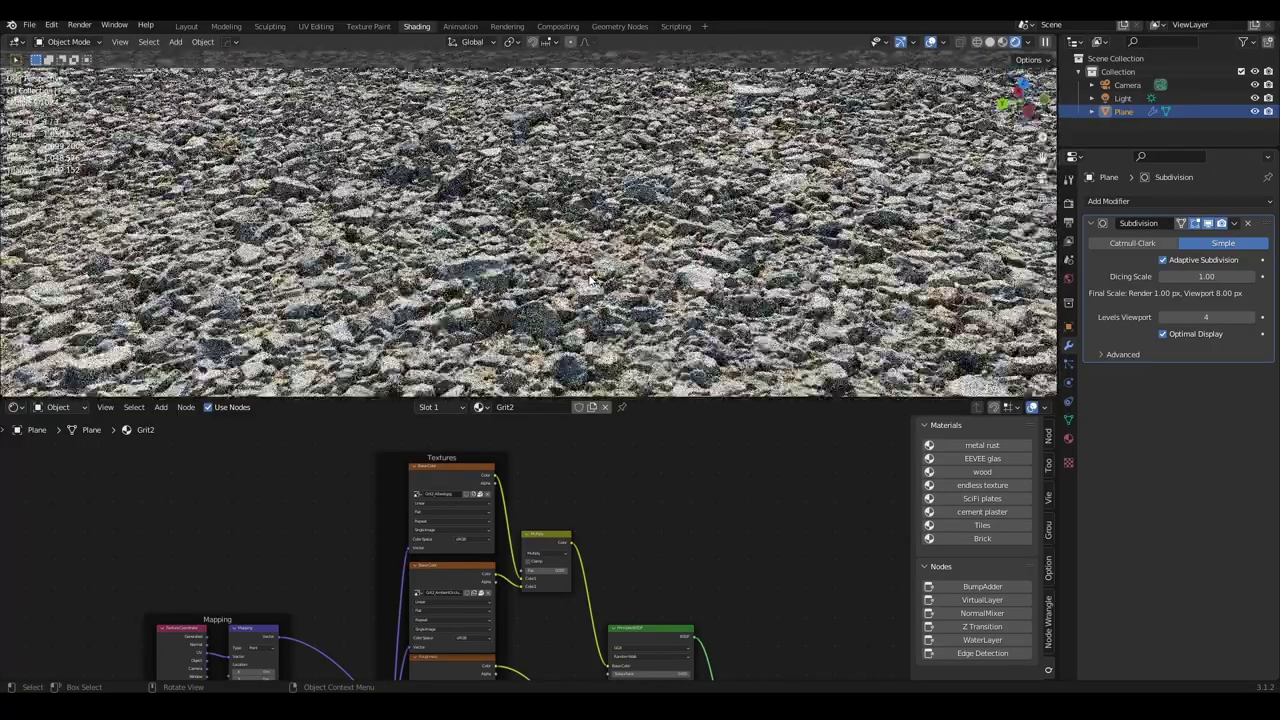
scroll(592, 278, down, 1)
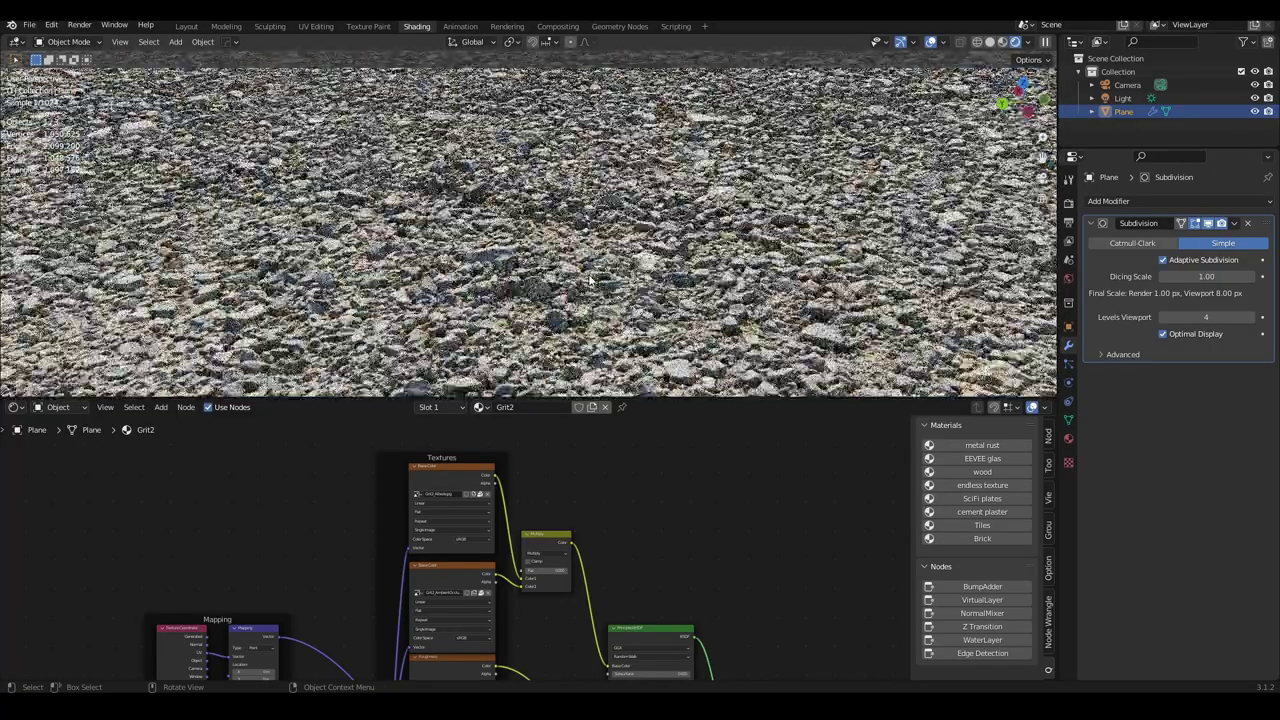
scroll(600, 265, down, 3)
scroll(608, 250, down, 2)
mouse_move(613, 240)
middle_down()
mouse_move(563, 241)
mouse_move(614, 233)
mouse_move(614, 221)
middle_up()
Step: Zoom and pan the Shader Editor to frame the whole Grit2 node tree
scroll(614, 221, up, 1)
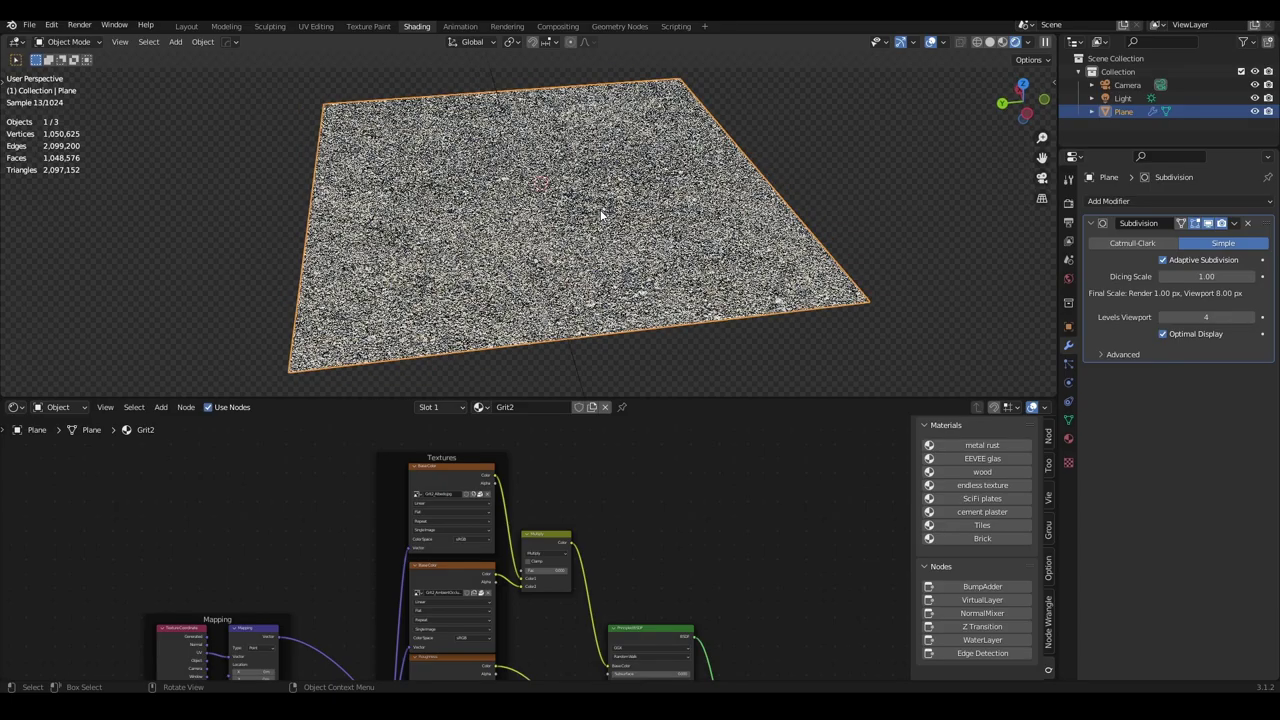
scroll(603, 216, up, 2)
scroll(661, 248, down, 2)
scroll(661, 248, down, 1)
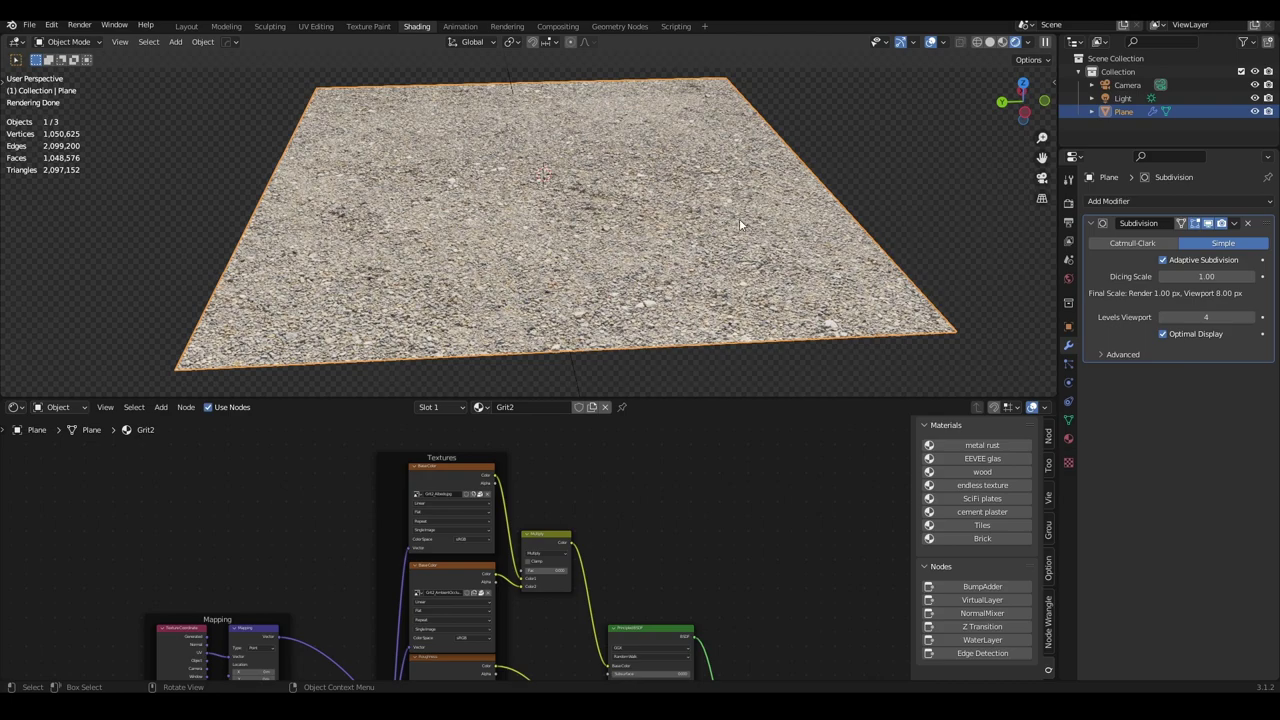
scroll(793, 567, down, 1)
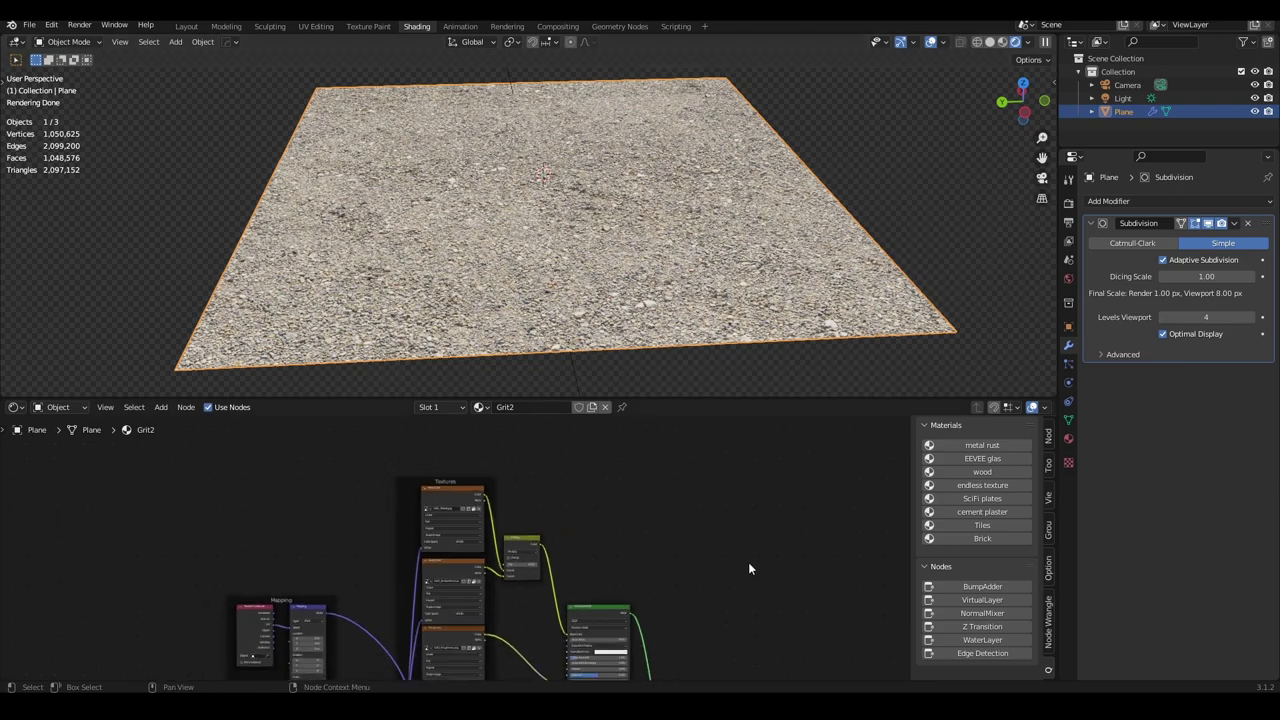
scroll(748, 562, down, 1)
middle_drag(718, 574, 708, 547)
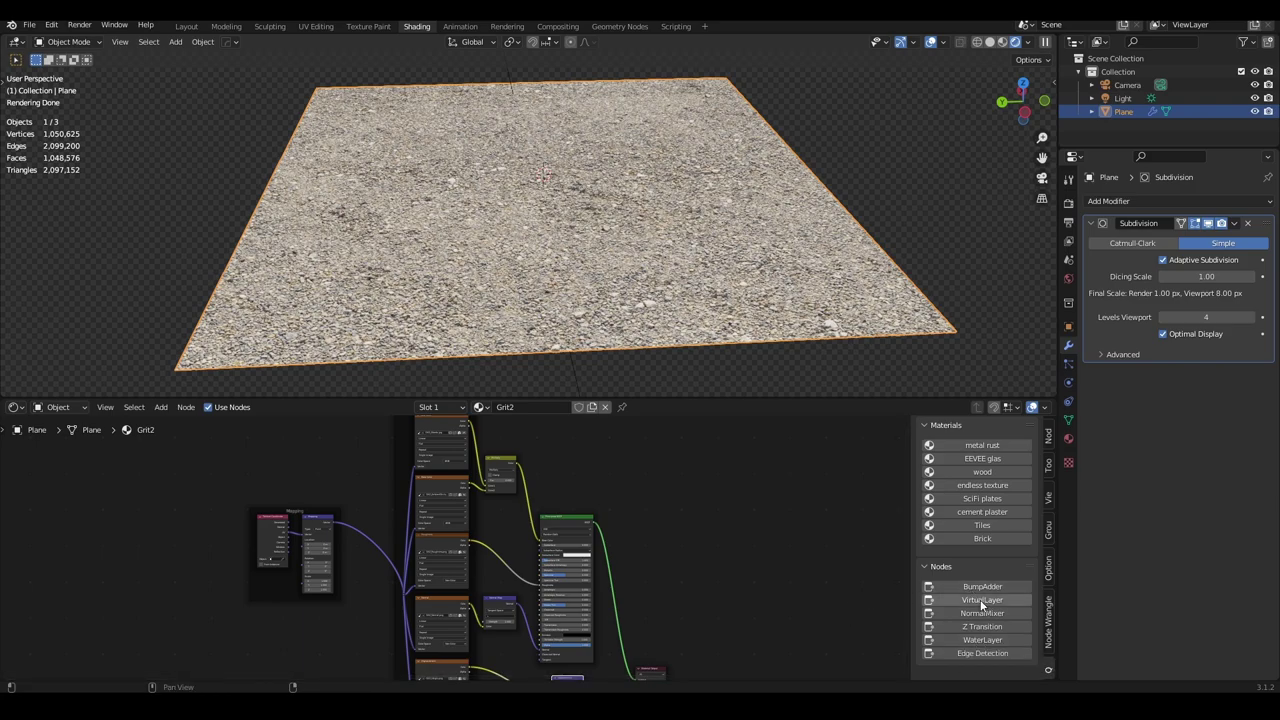
scroll(659, 492, down, 1)
middle_drag(637, 483, 661, 469)
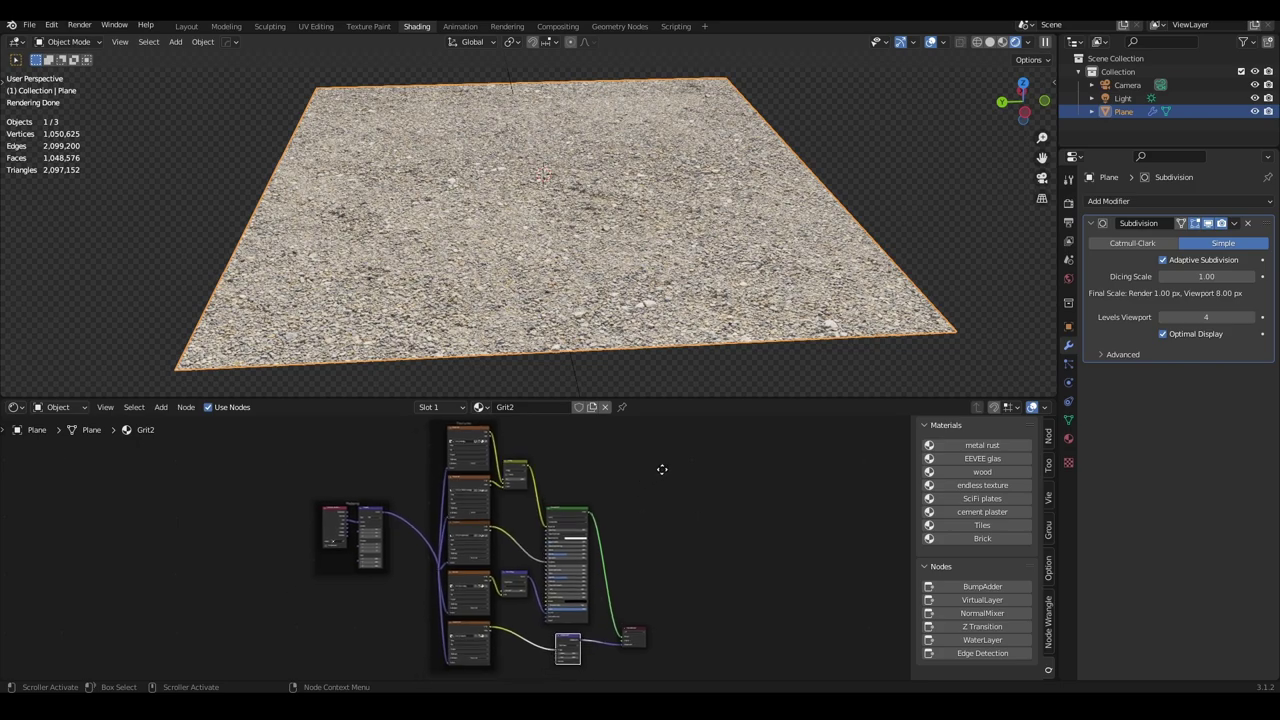
scroll(662, 485, up, 1)
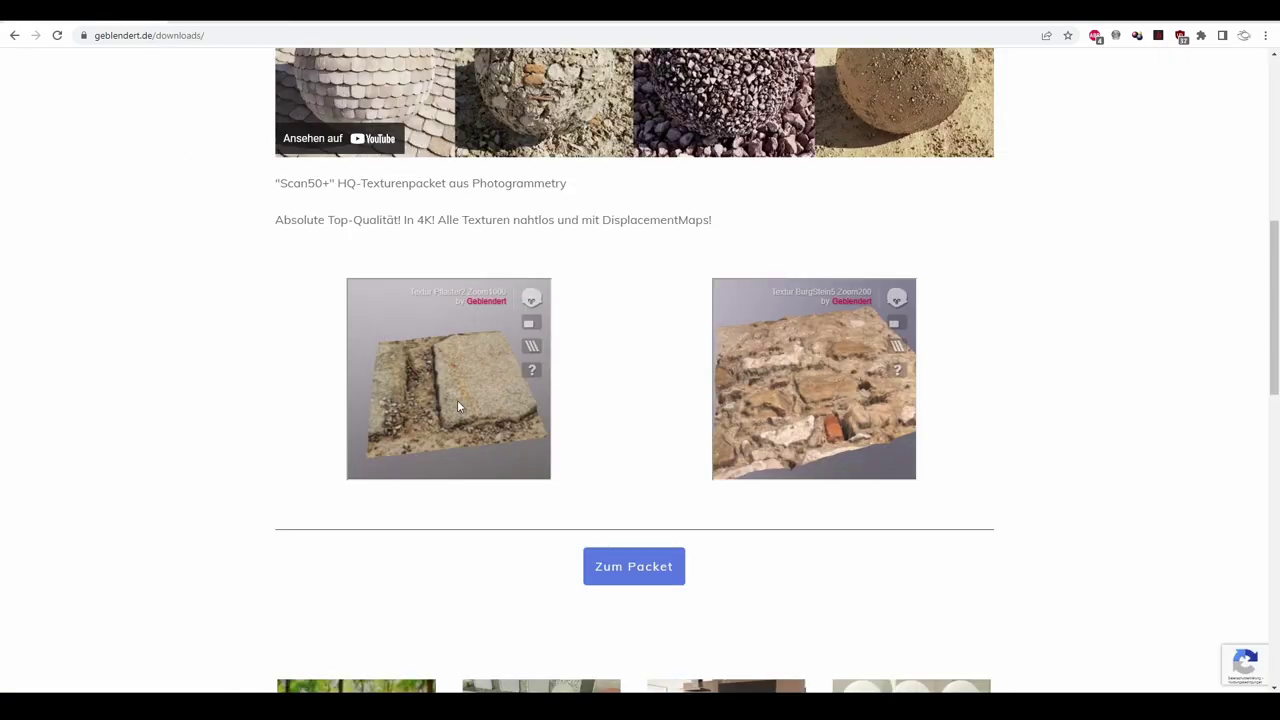
Step: Rotate both 3D texture previews and inspect the right texture's material channels
mouse_move(471, 401)
mouse_down()
mouse_move(430, 403)
mouse_move(465, 379)
mouse_move(414, 366)
mouse_move(380, 428)
mouse_move(500, 414)
mouse_move(381, 401)
mouse_move(620, 403)
mouse_up()
mouse_move(776, 415)
mouse_down()
mouse_move(781, 376)
mouse_move(739, 384)
mouse_move(768, 390)
mouse_move(716, 376)
mouse_up()
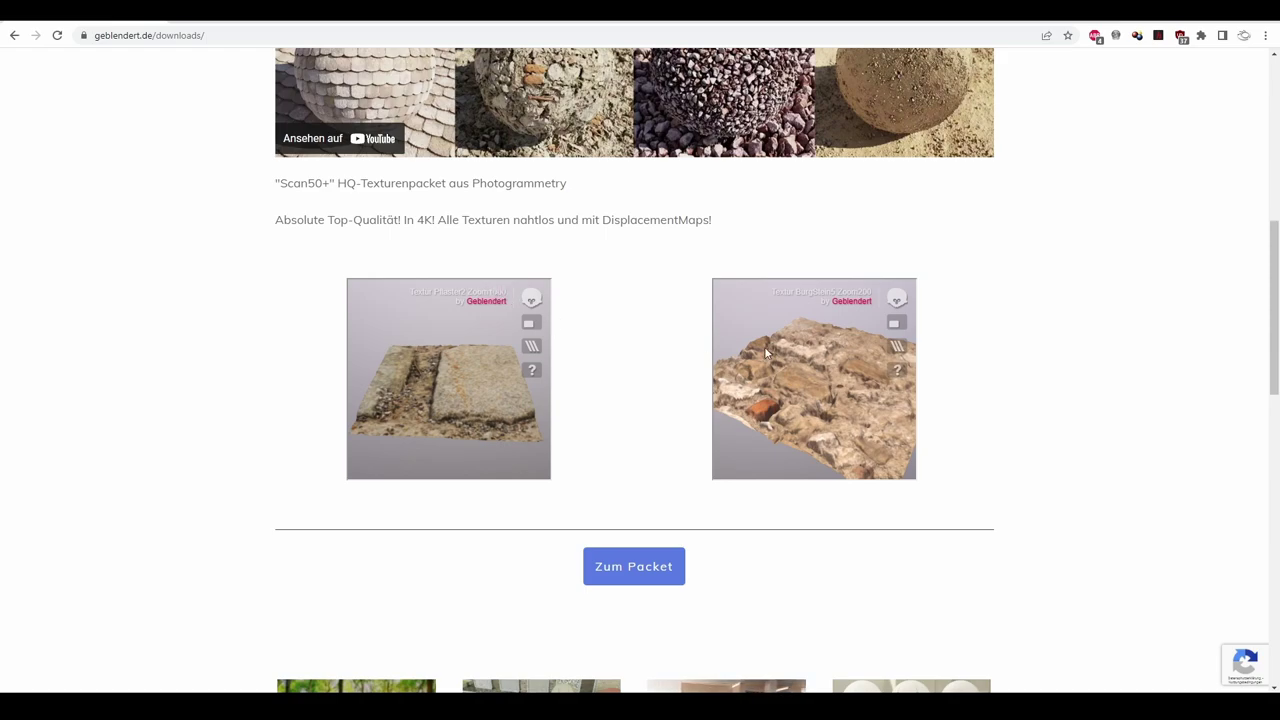
mouse_move(873, 331)
mouse_down()
mouse_move(886, 362)
mouse_move(831, 398)
mouse_move(857, 399)
mouse_move(763, 402)
mouse_move(871, 391)
mouse_up()
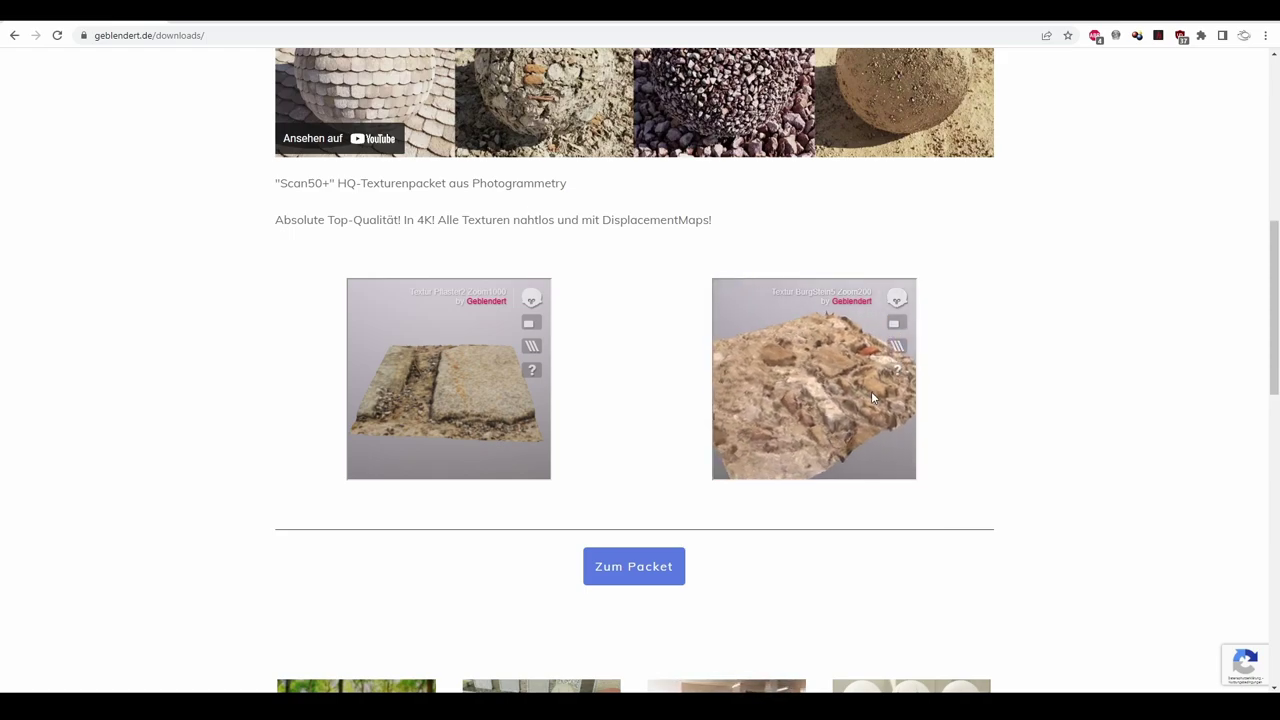
click(896, 346)
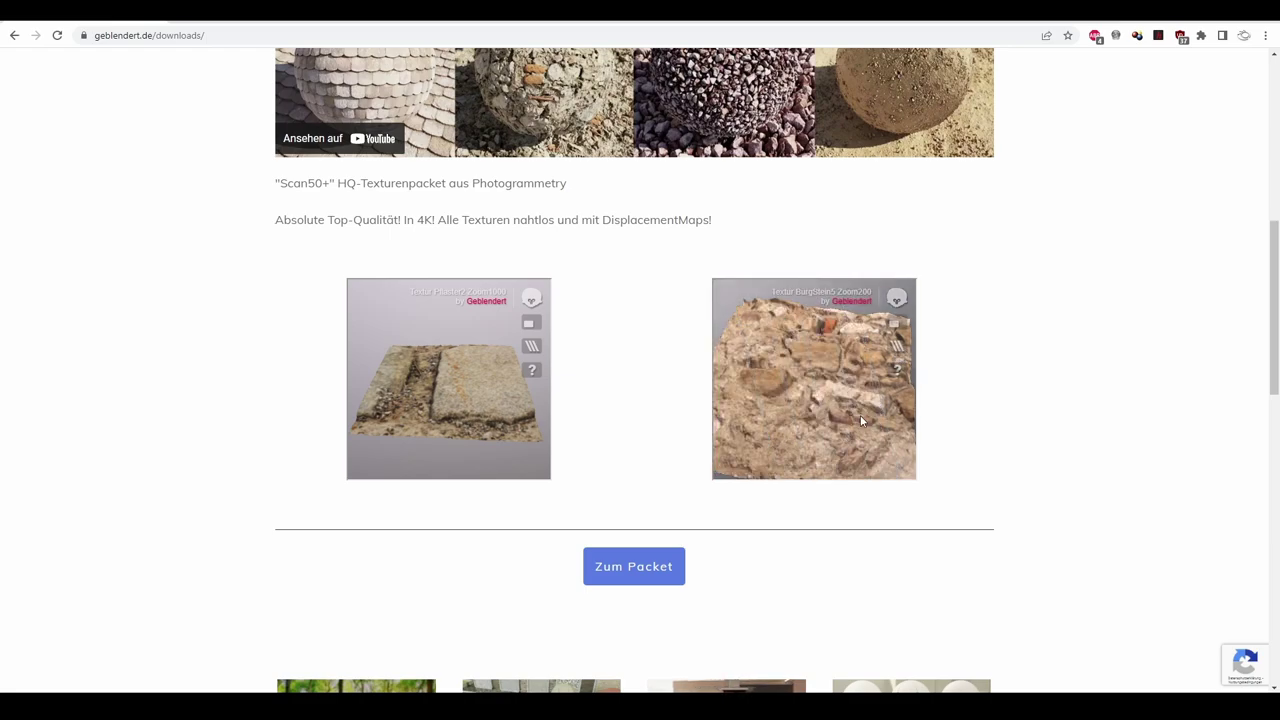
drag(810, 418, 776, 398)
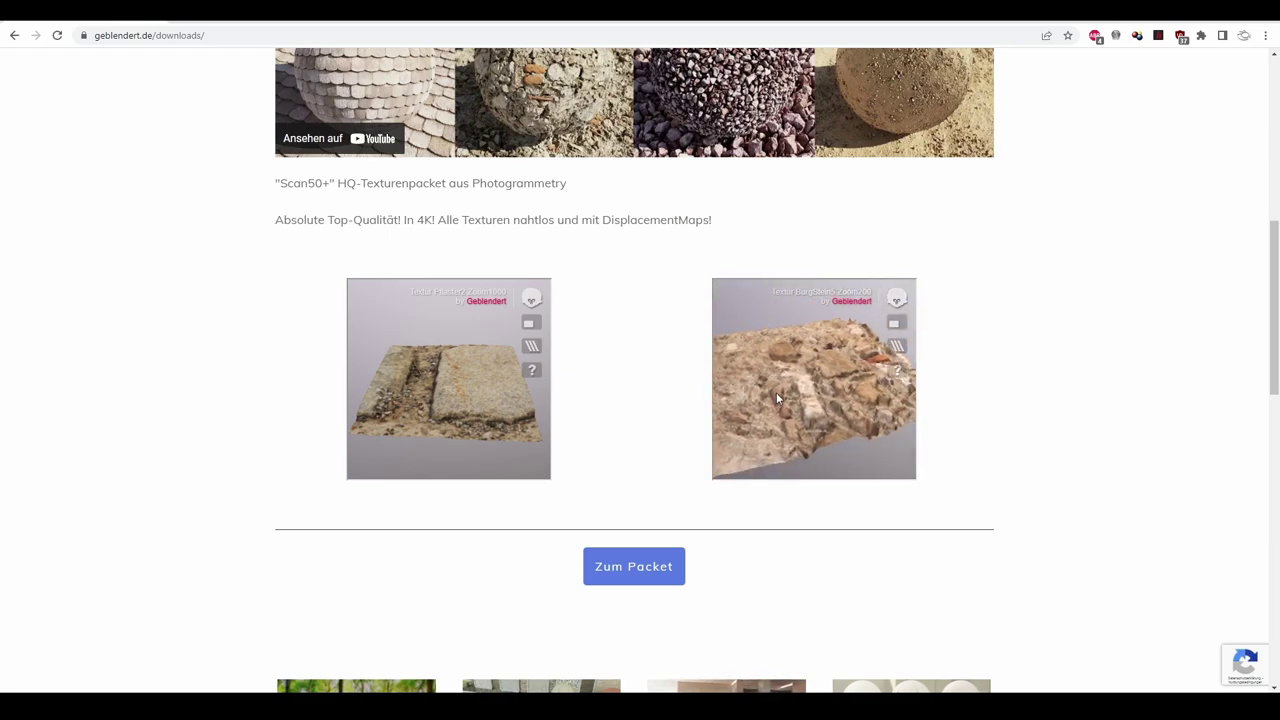
Step: Scroll down to the asset packs on the downloads page and back up
scroll(1155, 495, down, 2)
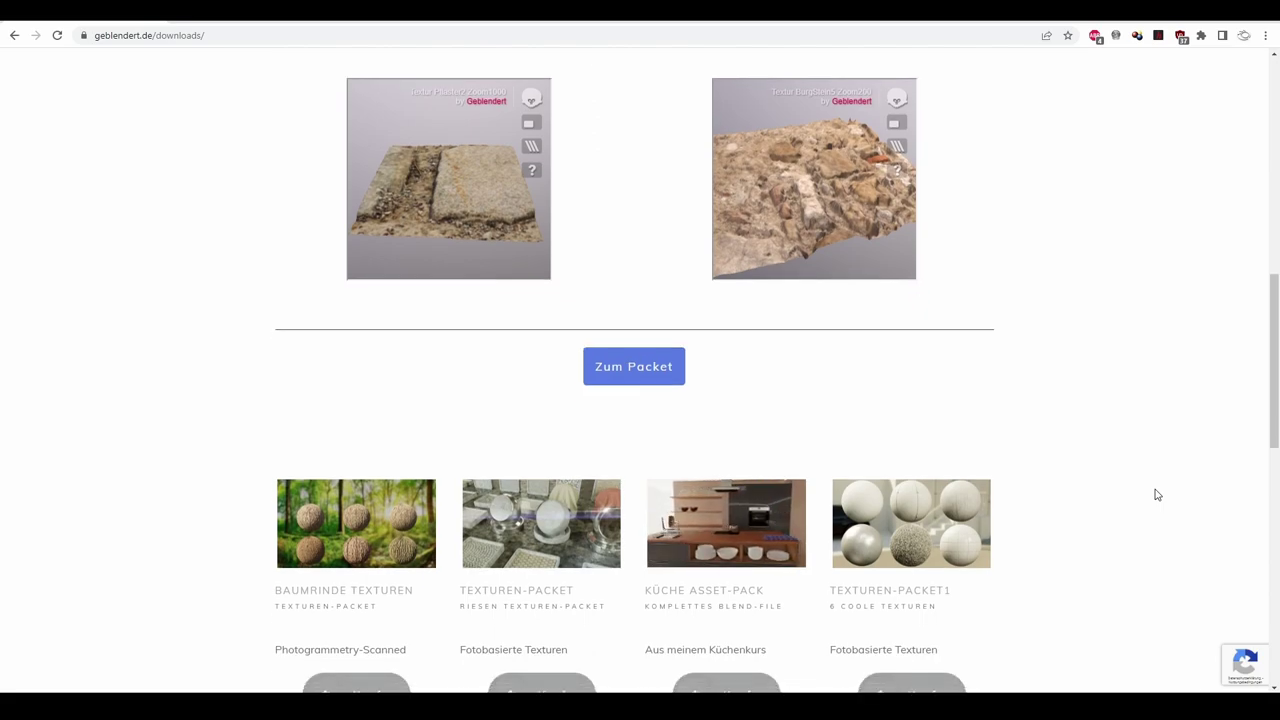
scroll(1157, 490, down, 3)
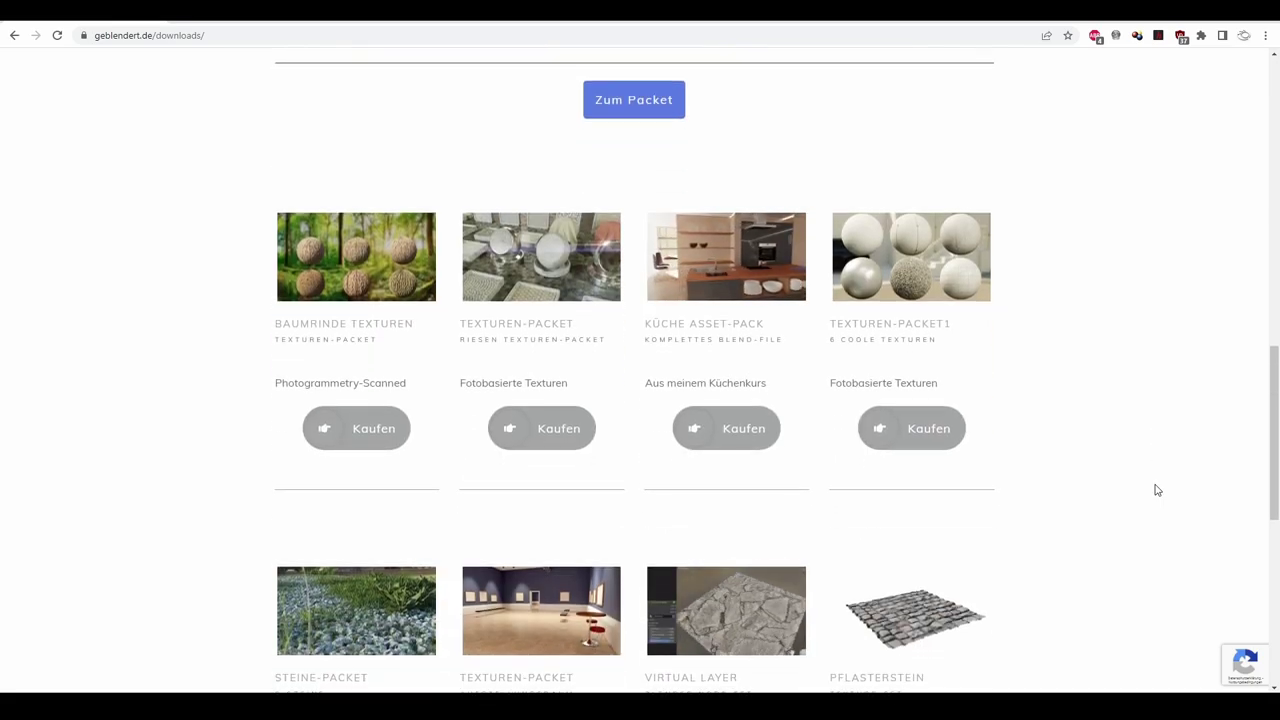
scroll(1157, 490, up, 3)
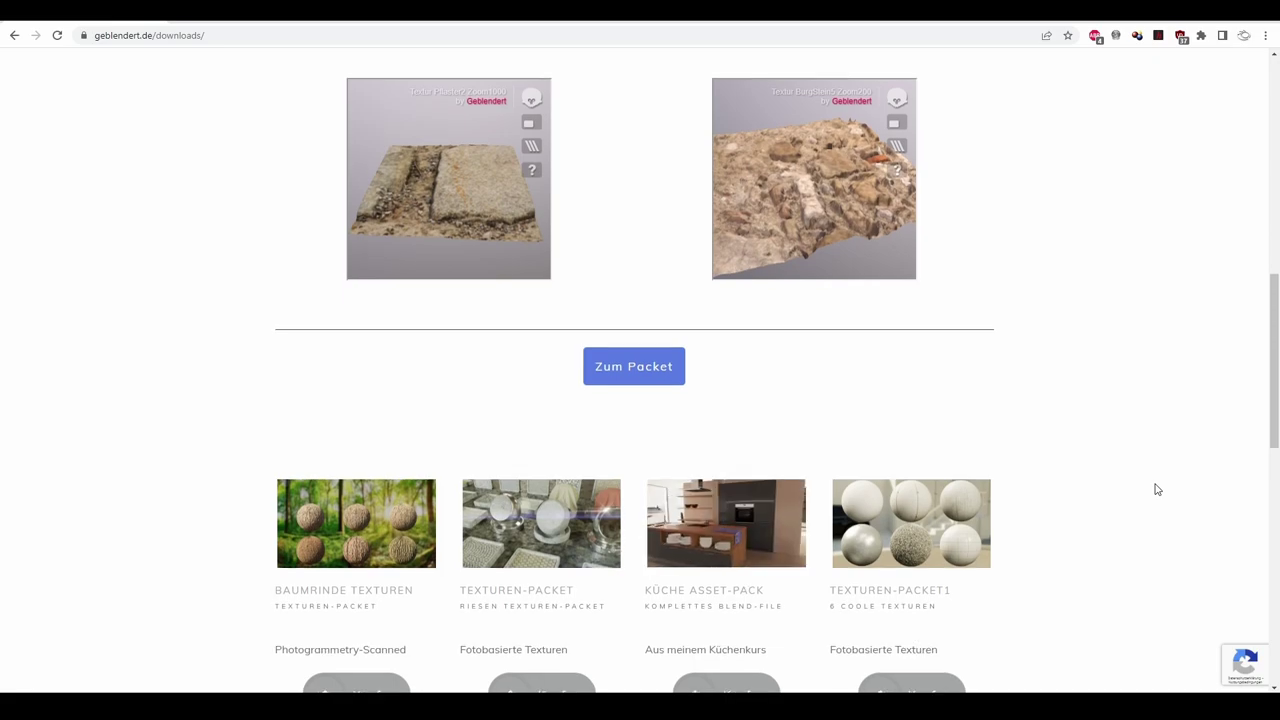
scroll(1157, 489, up, 2)
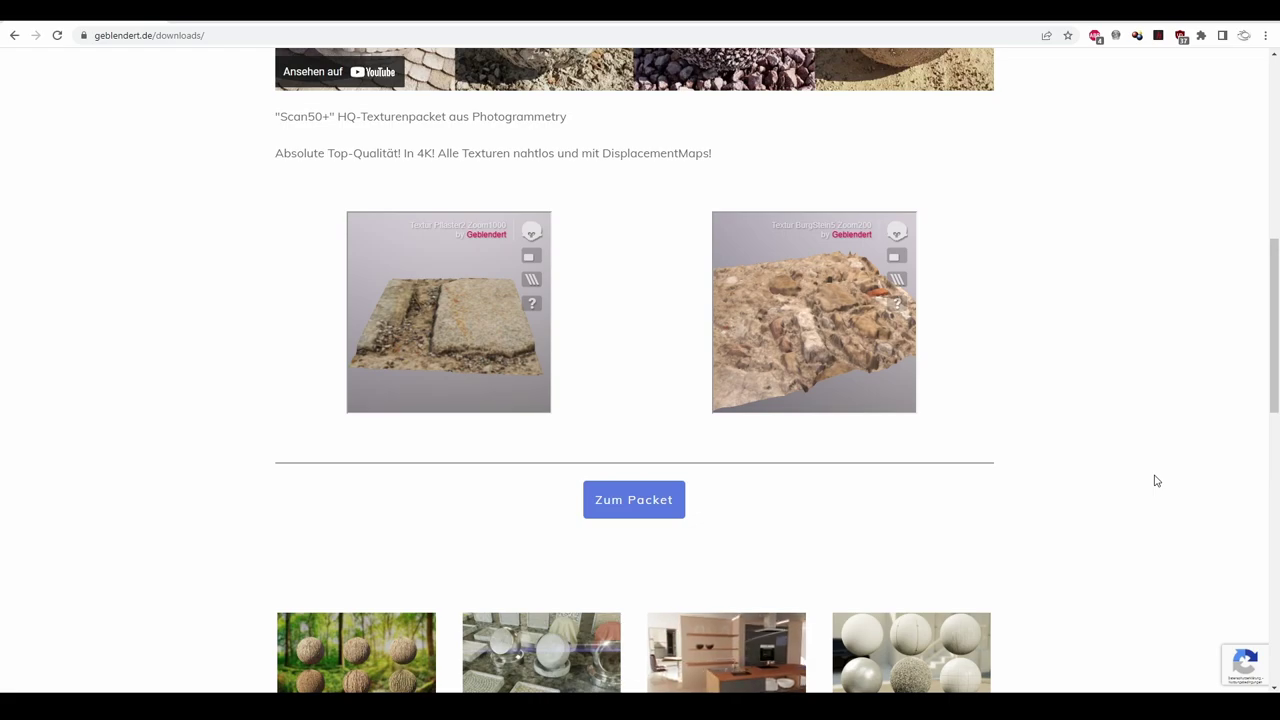
scroll(1156, 481, down, 1)
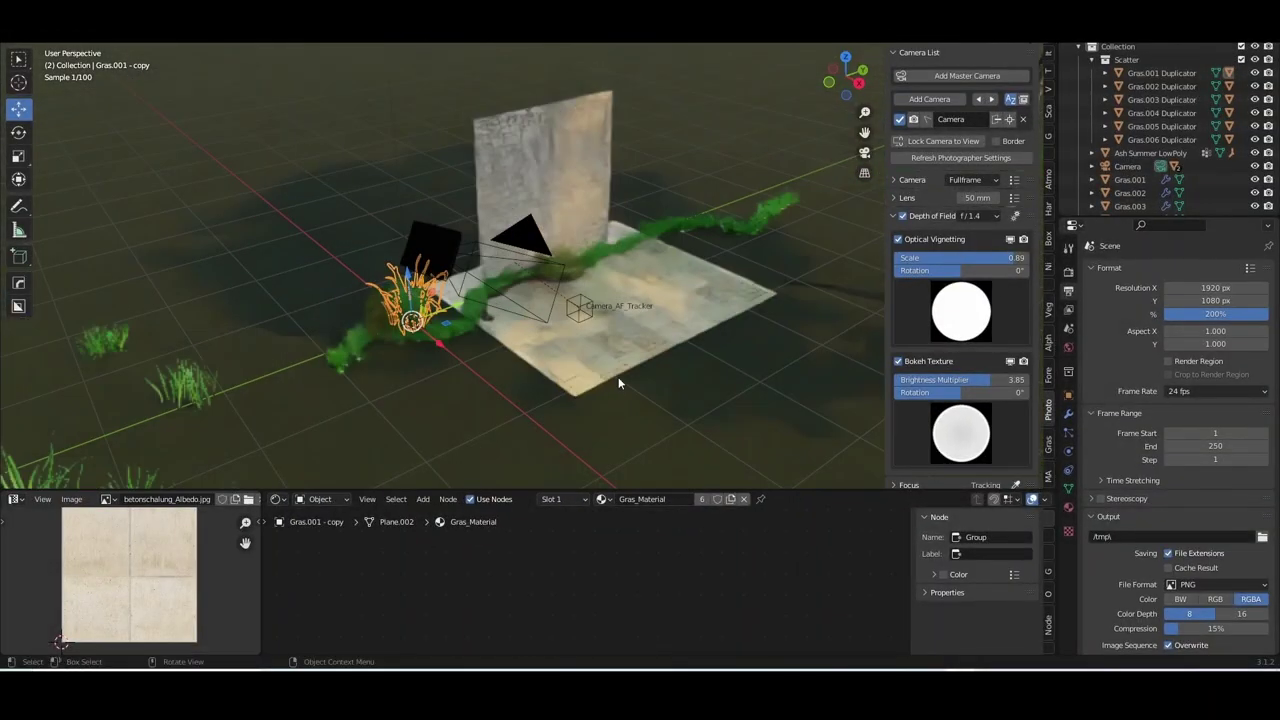
Step: Zoom the viewport into the grass-and-wall scene
scroll(545, 310, up, 2)
scroll(563, 330, up, 2)
scroll(564, 336, up, 3)
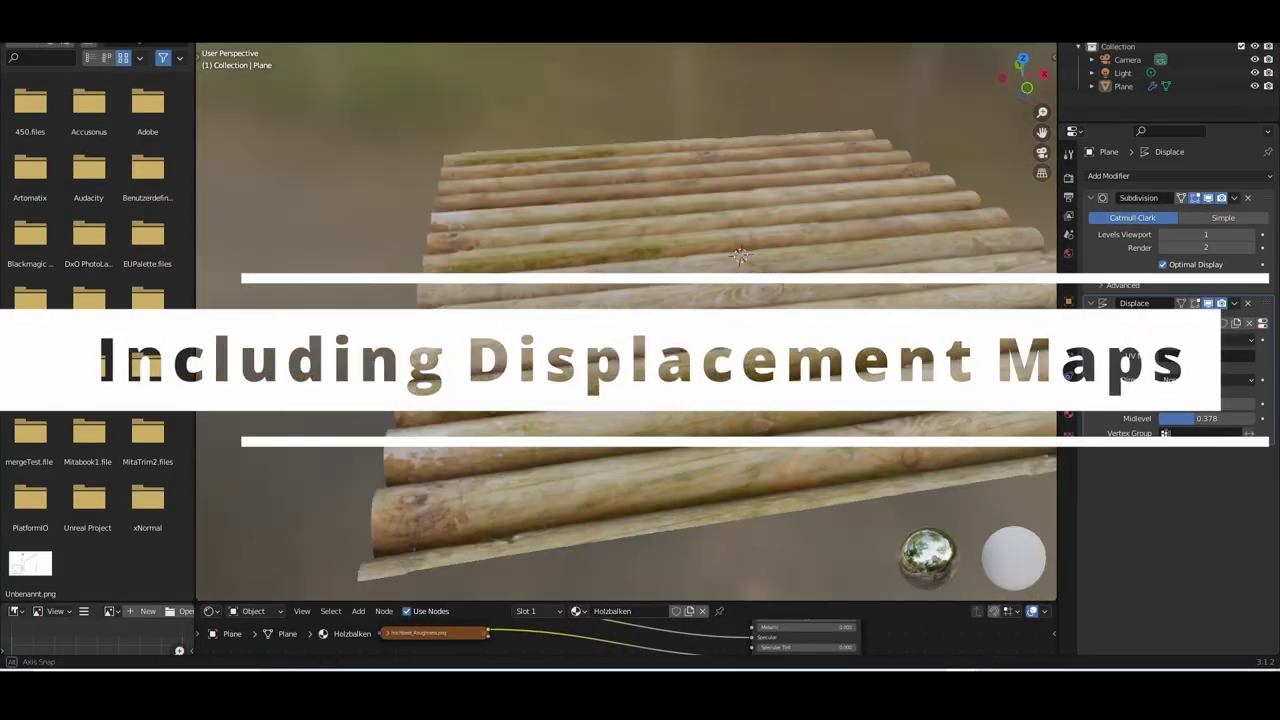
Step: Orbit low and sideways around the rows of displaced wooden logs
middle_drag(740, 256, 750, 293)
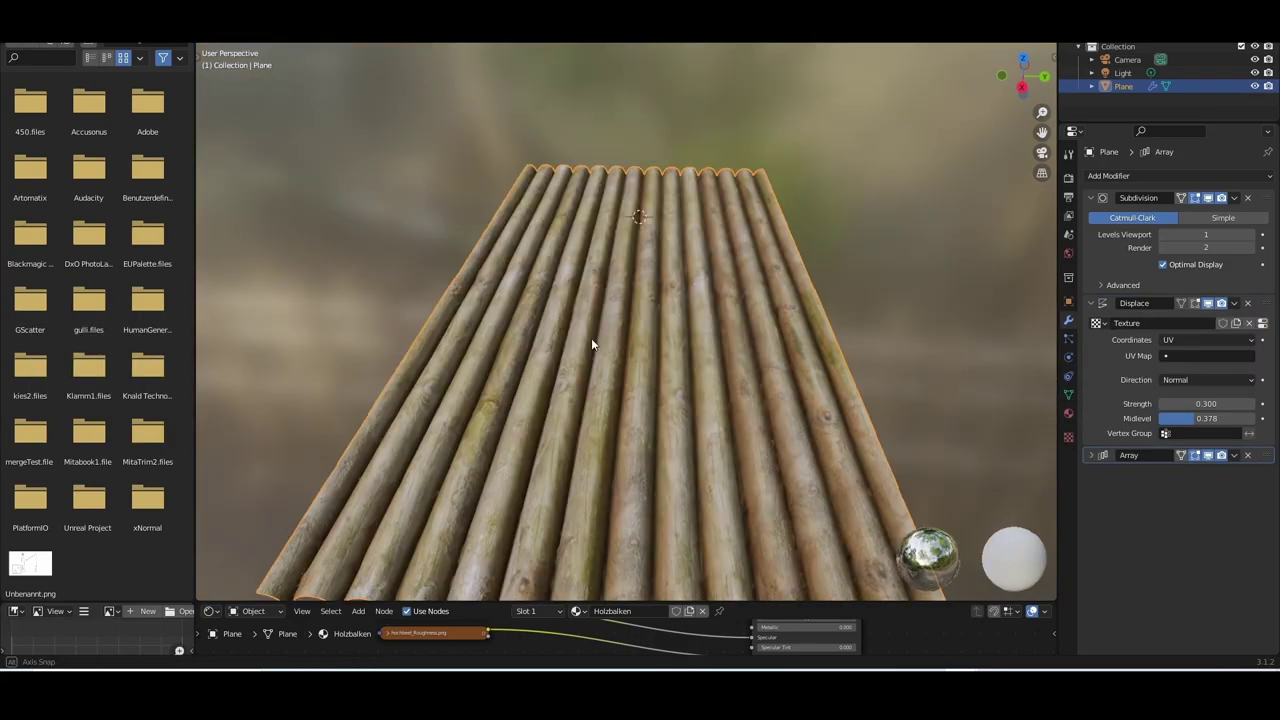
middle_drag(591, 343, 688, 342)
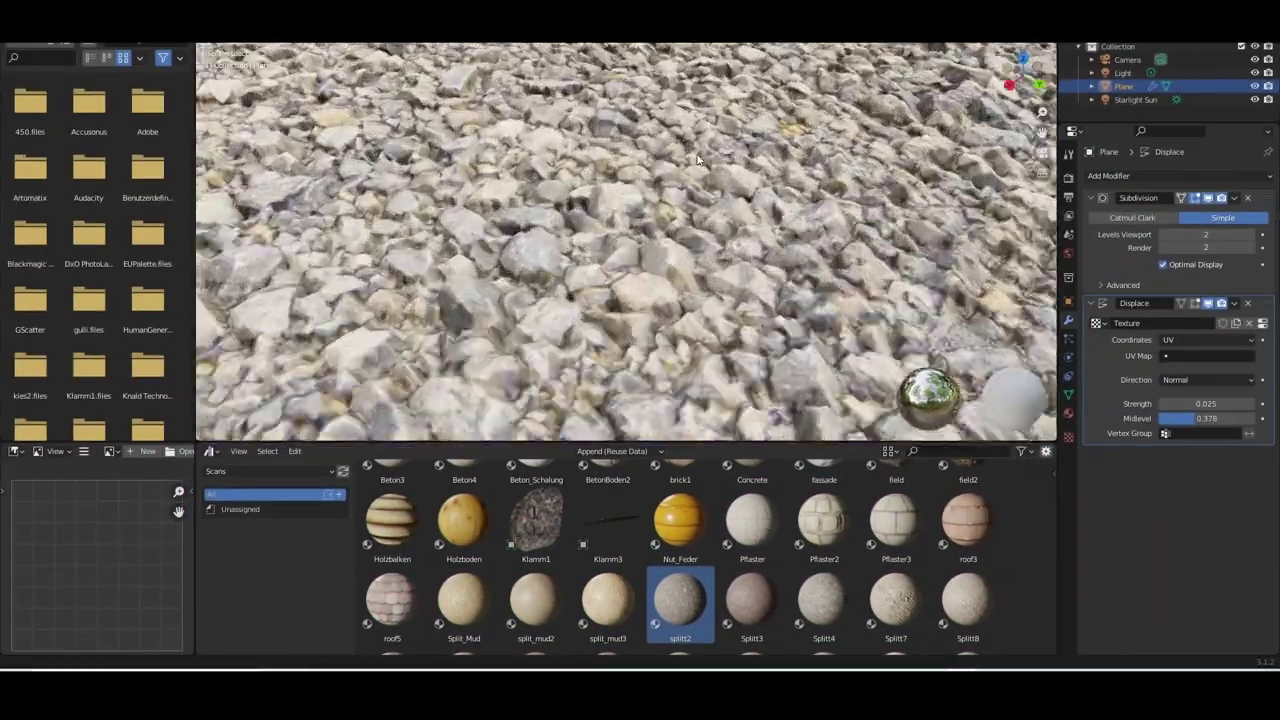
scroll(702, 178, down, 5)
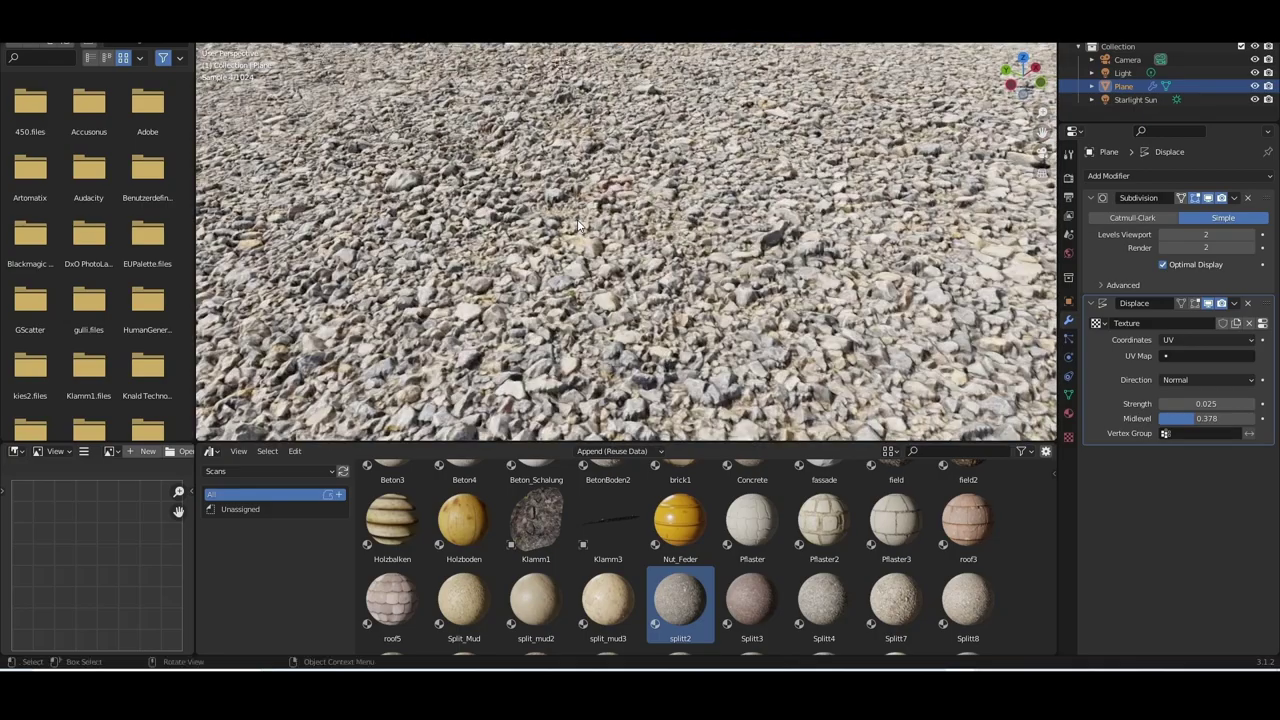
Step: Shade the gravel-covered plane smooth and zoom in to check it
middle_drag(707, 187, 744, 236)
right_click(744, 236)
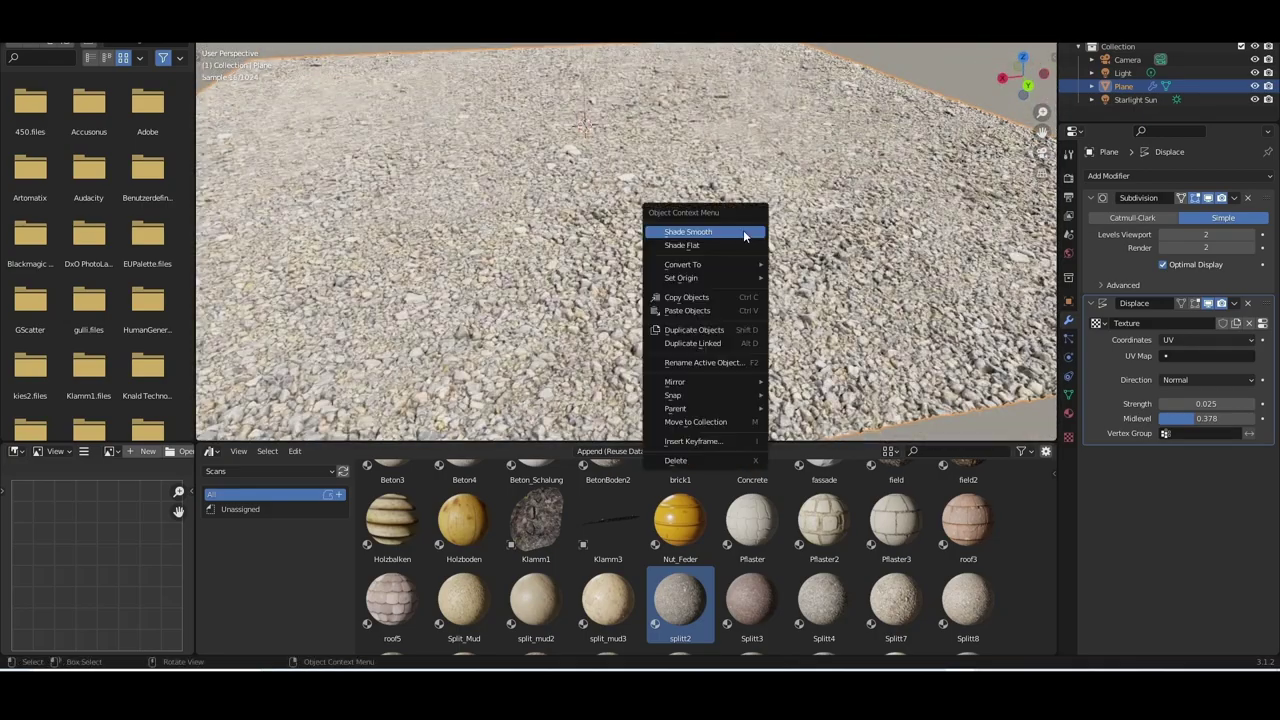
click(744, 236)
scroll(800, 225, up, 5)
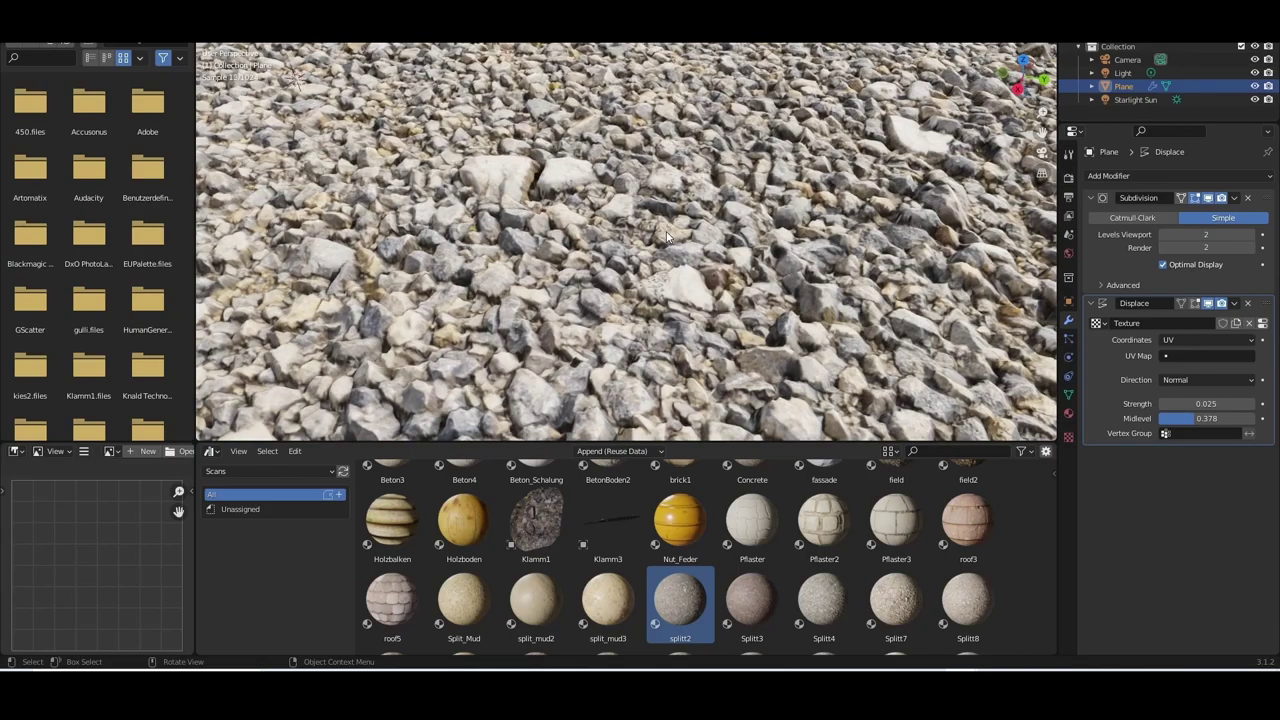
scroll(668, 237, down, 2)
scroll(668, 237, down, 3)
scroll(703, 248, down, 2)
scroll(667, 299, up, 5)
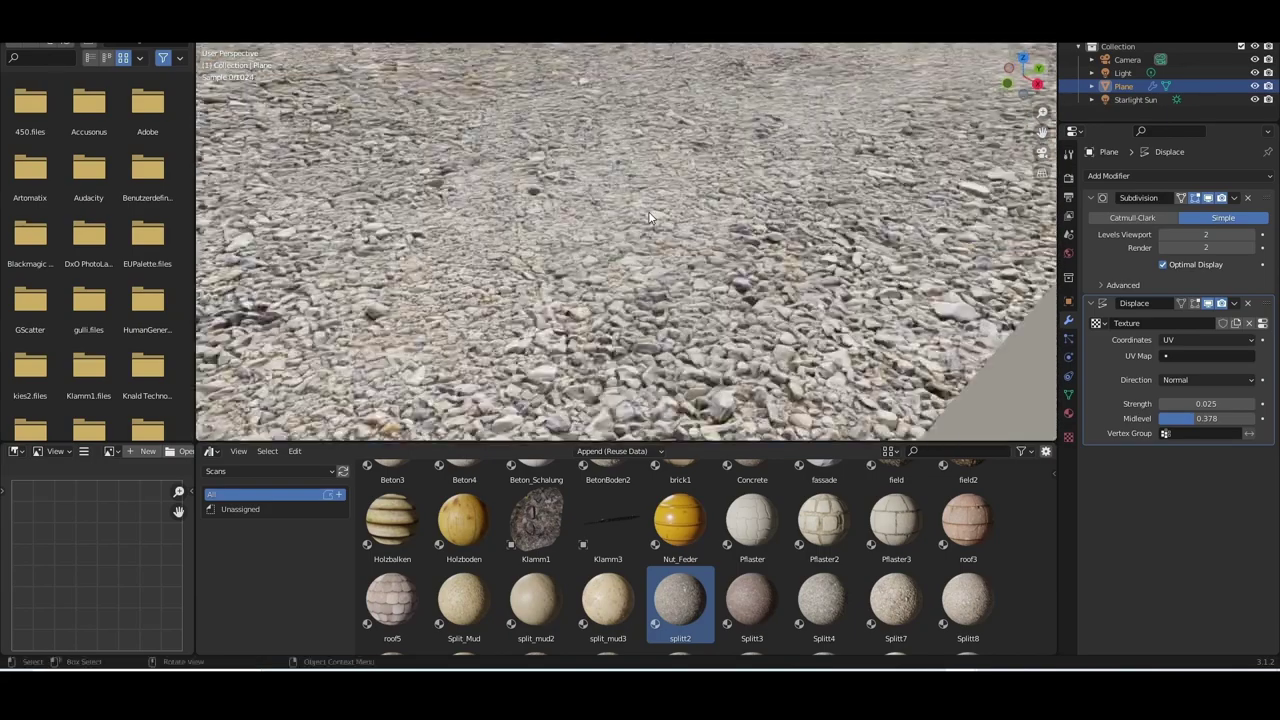
scroll(661, 272, up, 2)
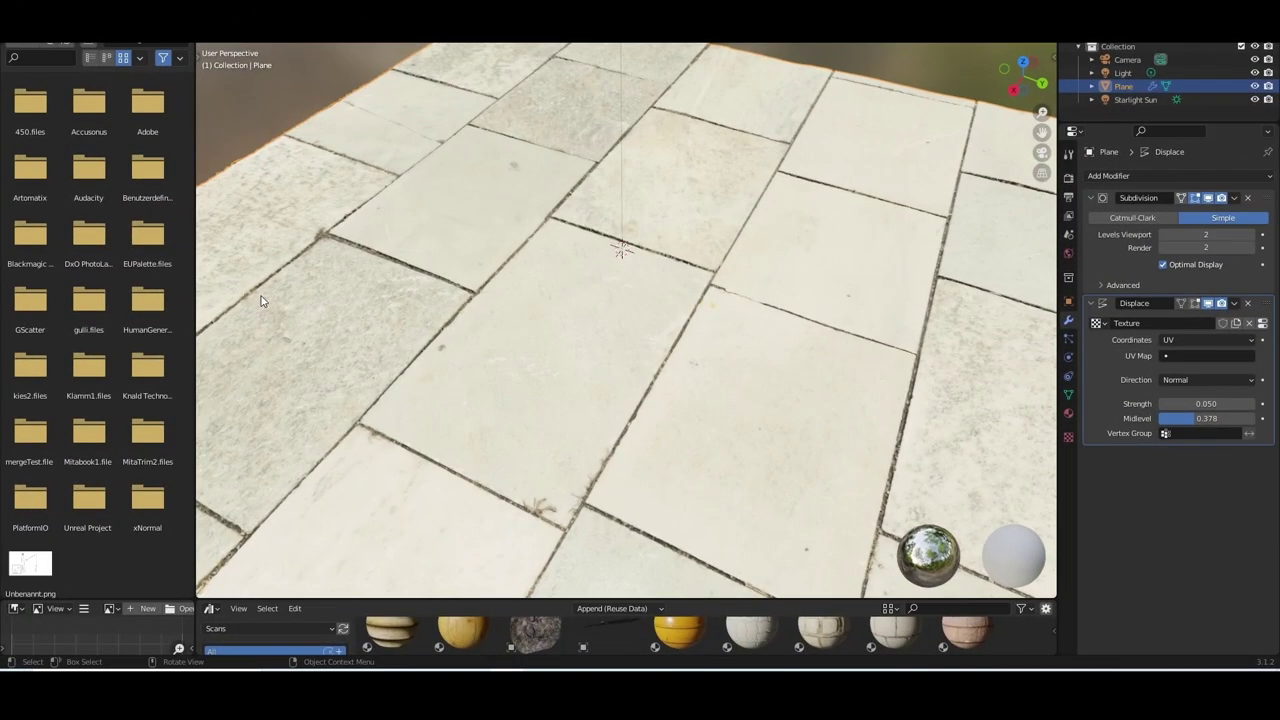
Step: Orbit across the cracked stone floor tiles displaced at strength 0.050
mouse_move(346, 347)
middle_down()
mouse_move(434, 334)
mouse_move(491, 300)
mouse_move(627, 360)
mouse_move(634, 380)
mouse_move(589, 340)
mouse_move(620, 249)
mouse_move(574, 312)
middle_up()
scroll(574, 312, up, 2)
scroll(585, 320, up, 2)
scroll(597, 328, up, 2)
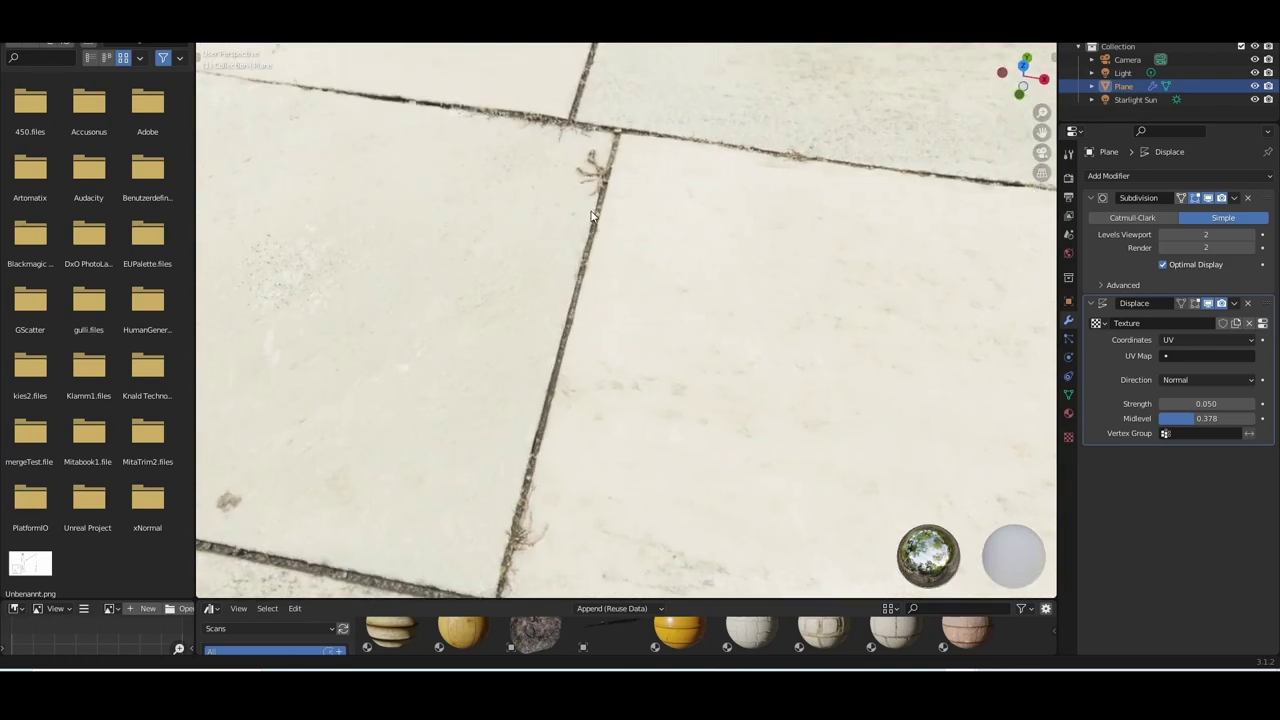
scroll(609, 338, up, 2)
middle_drag(620, 344, 598, 346)
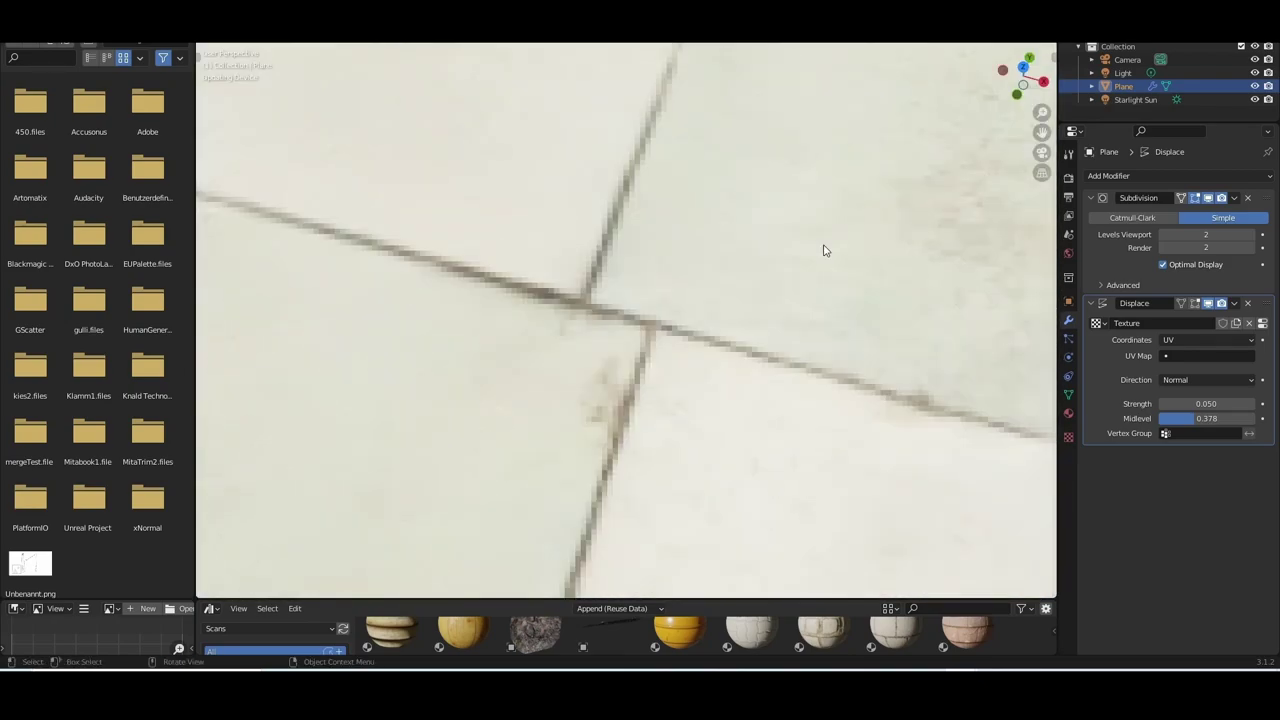
scroll(825, 249, down, 5)
mouse_move(800, 283)
middle_down()
mouse_move(627, 325)
mouse_move(731, 249)
middle_up()
scroll(591, 323, up, 2)
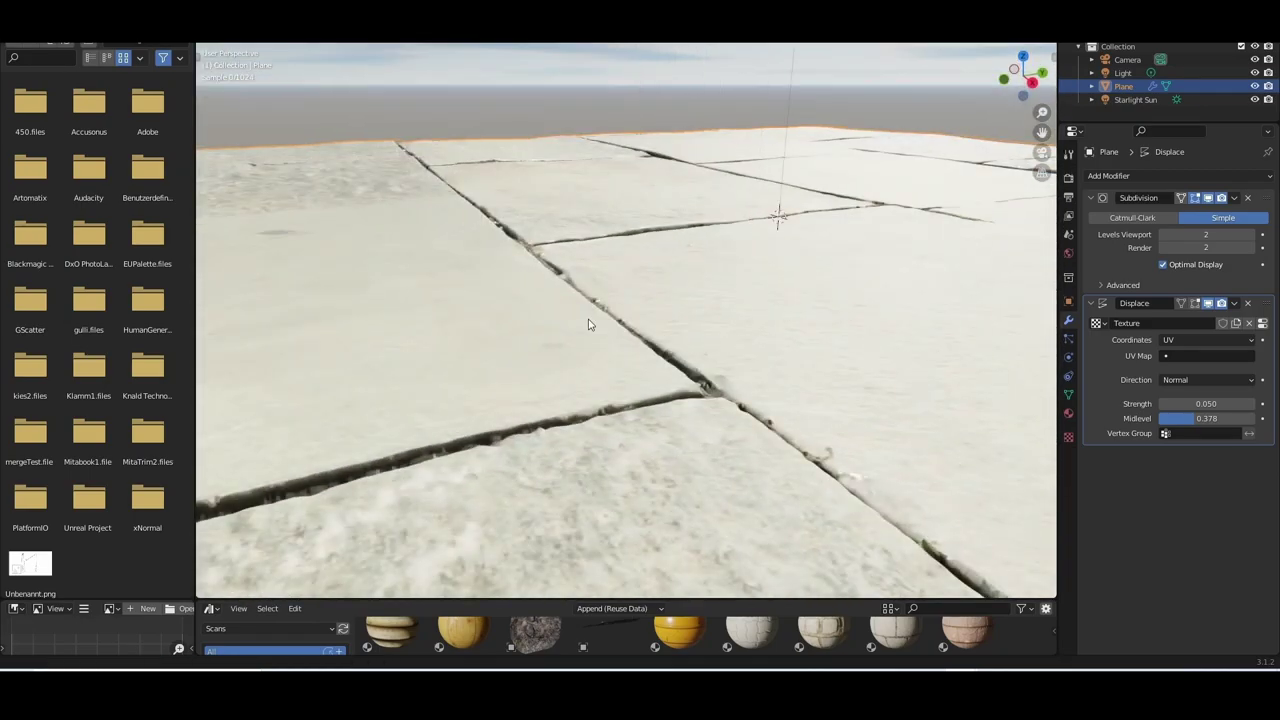
scroll(857, 266, up, 2)
scroll(669, 313, down, 2)
middle_drag(669, 313, 729, 320)
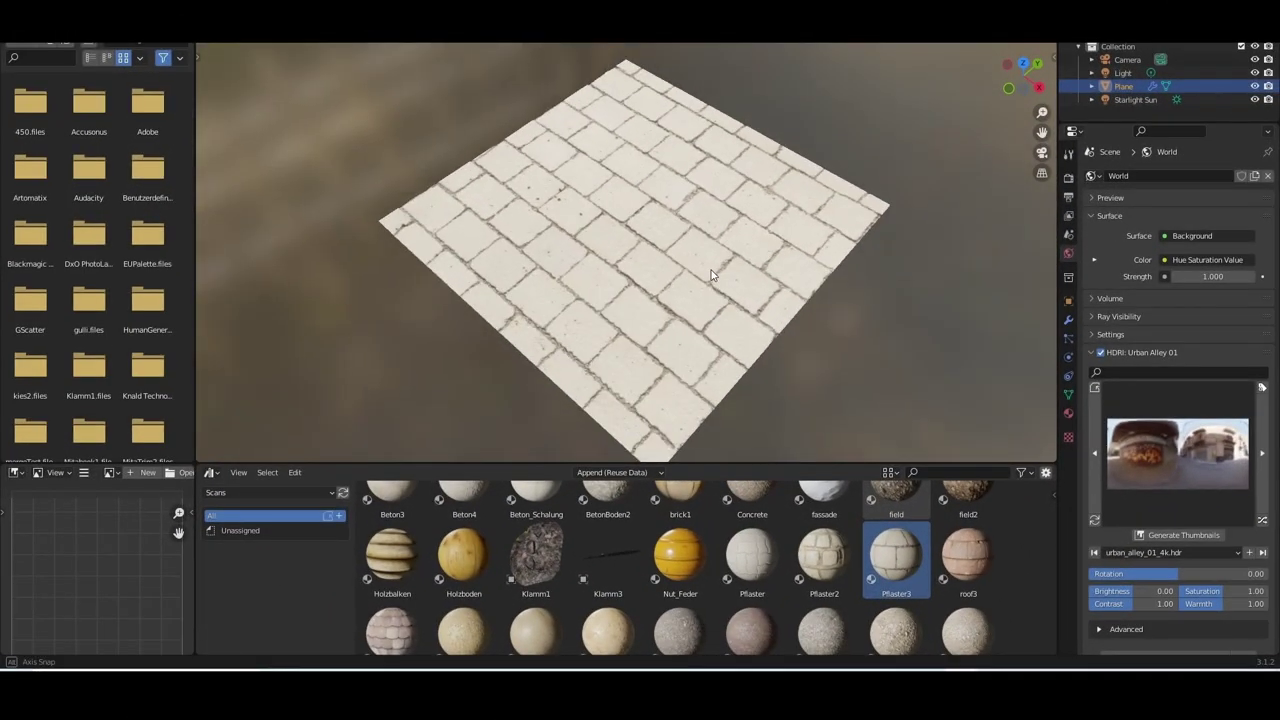
Step: Orbit and zoom around the cobblestone-textured plane out to its edge
scroll(696, 252, up, 5)
middle_drag(696, 252, 567, 316)
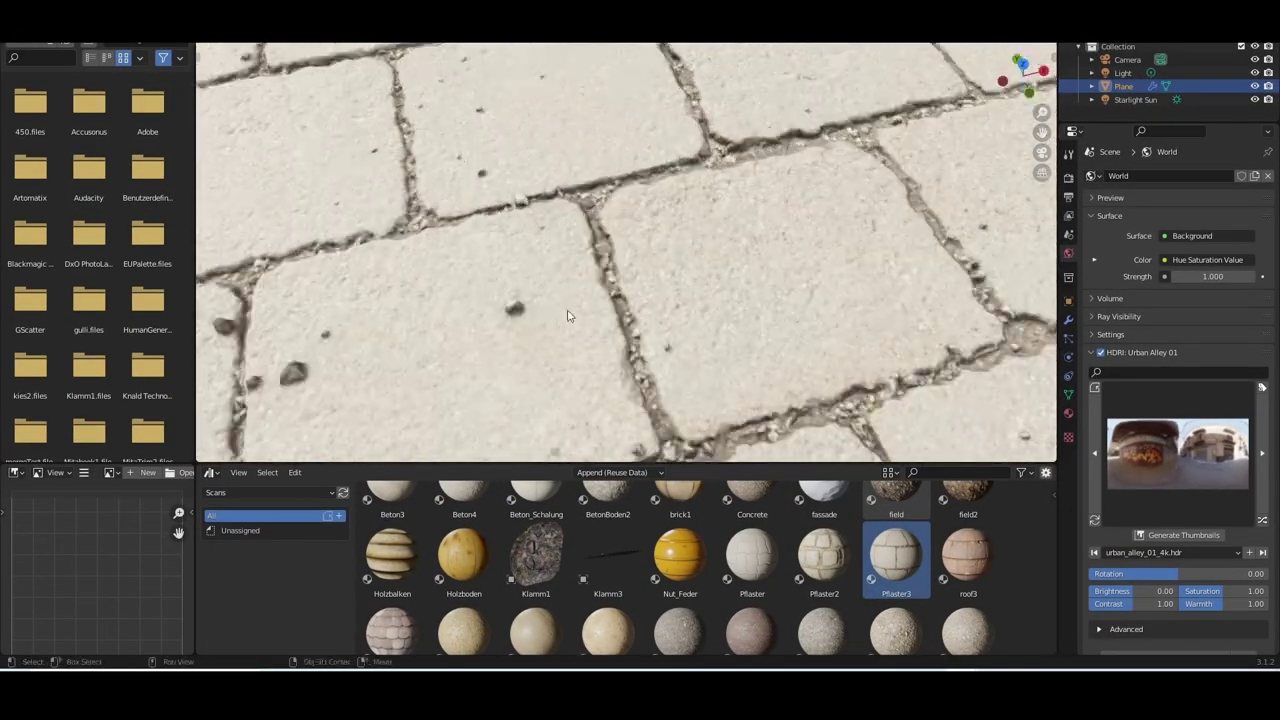
middle_drag(943, 234, 767, 197)
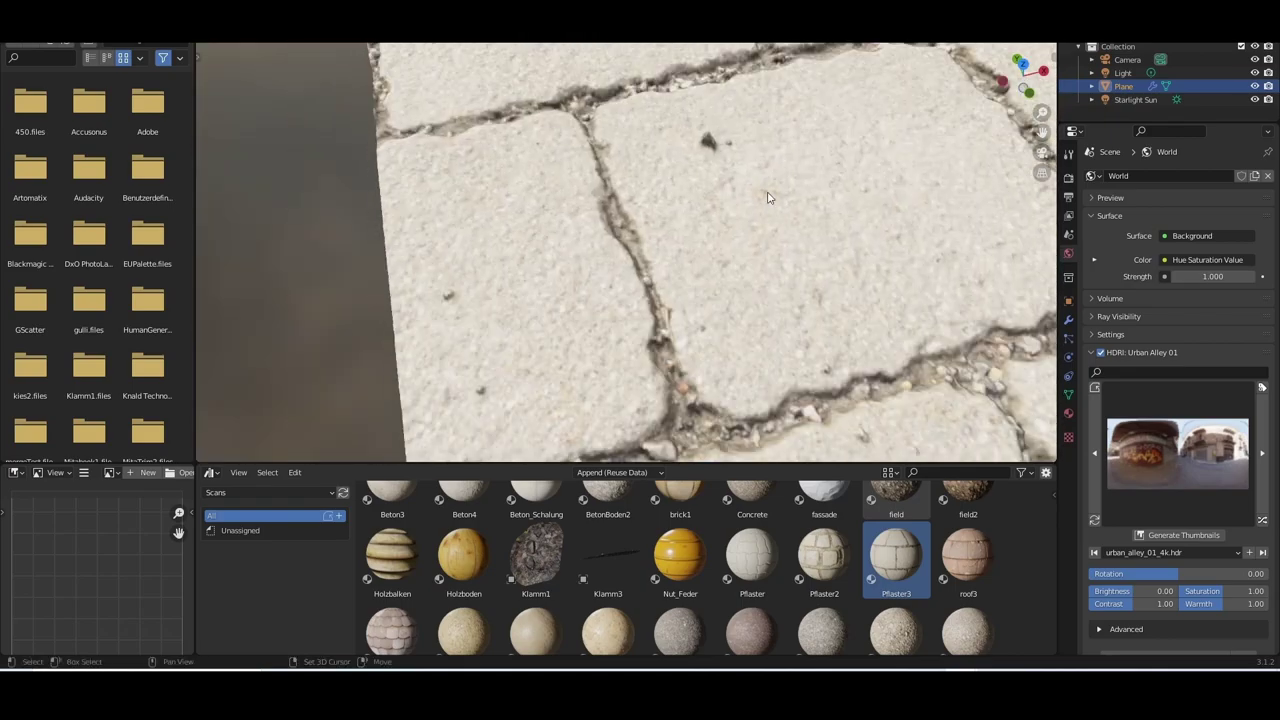
scroll(475, 170, down, 5)
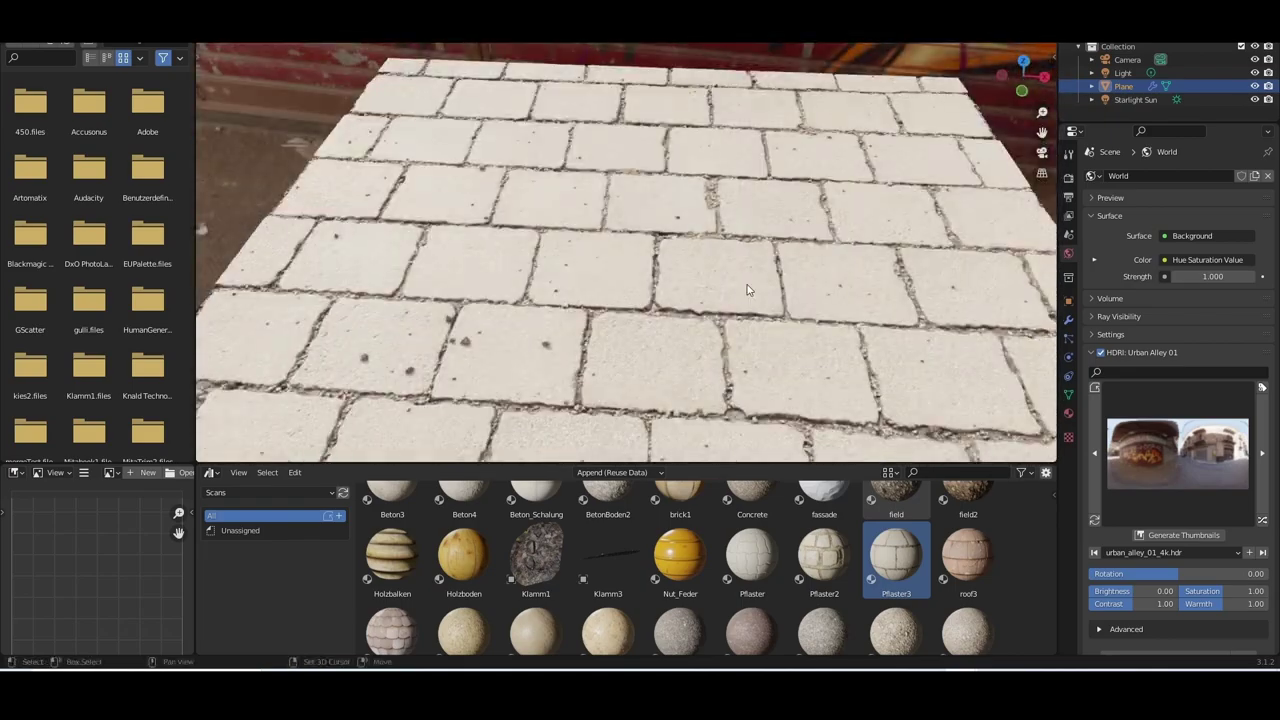
scroll(767, 253, down, 3)
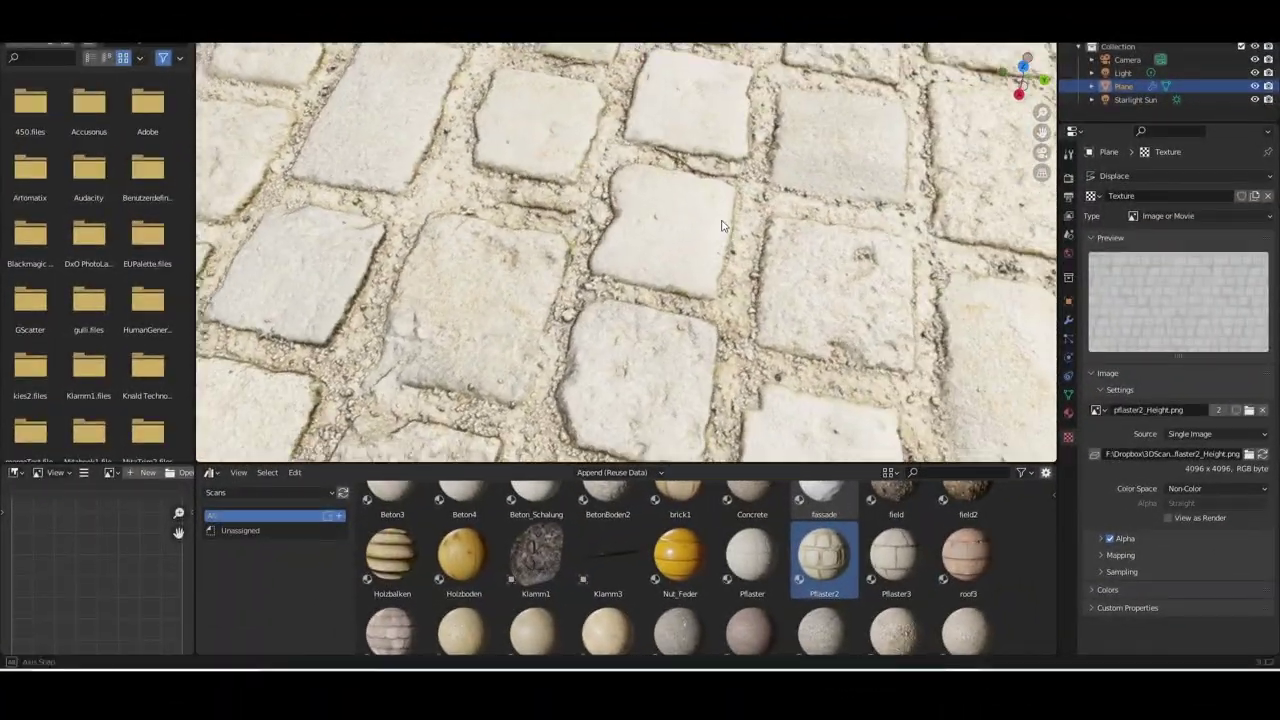
middle_drag(578, 193, 600, 210)
scroll(600, 210, down, 4)
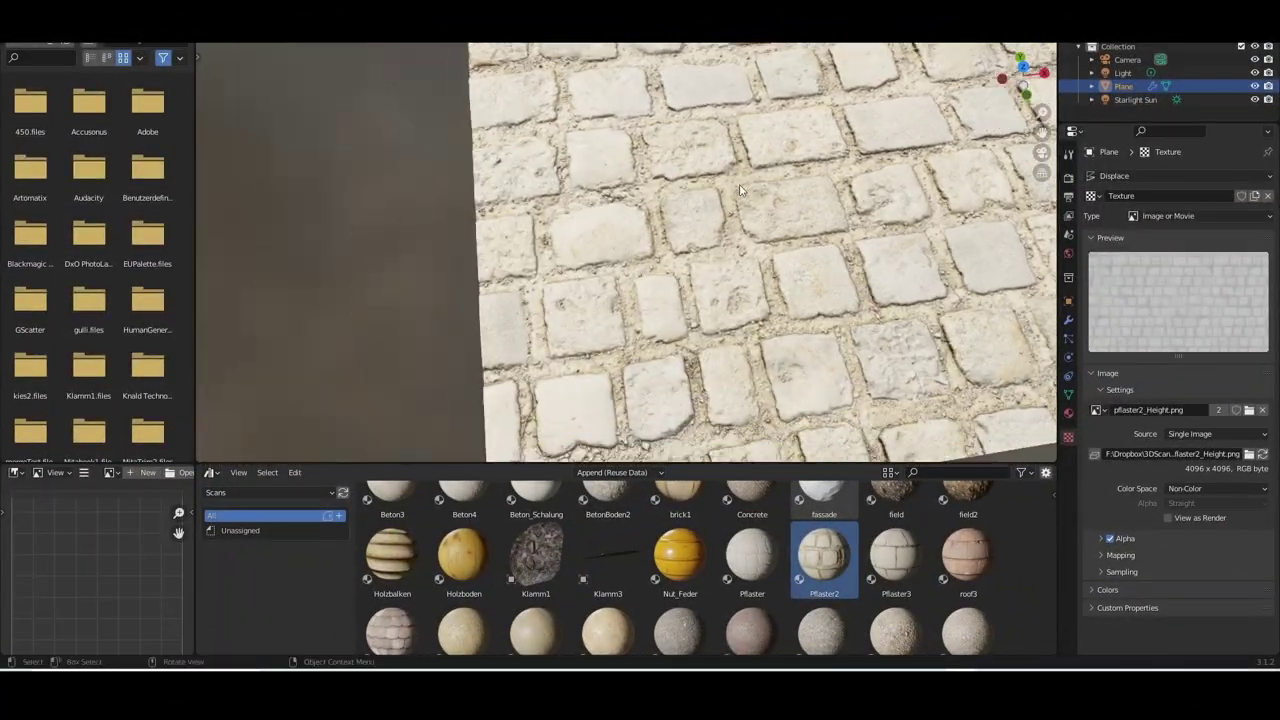
scroll(683, 277, up, 8)
mouse_move(683, 277)
middle_down()
mouse_move(337, 352)
mouse_move(645, 141)
mouse_move(651, 281)
mouse_move(640, 300)
middle_up()
scroll(645, 141, down, 4)
scroll(645, 141, up, 5)
scroll(640, 300, up, 3)
scroll(640, 300, down, 2)
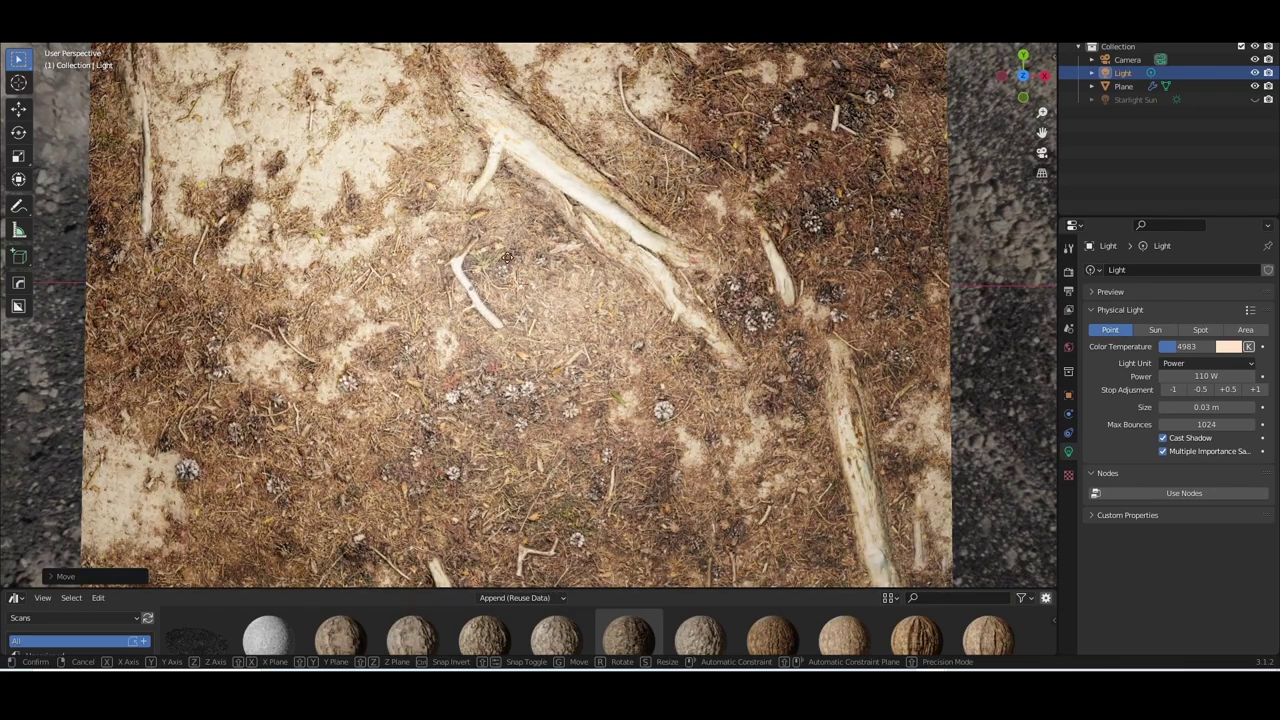
Step: Place the light over the forest-floor scan, select the plane and orbit into perspective
click(609, 345)
click(609, 345)
mouse_move(609, 345)
middle_down()
mouse_move(593, 373)
mouse_move(590, 341)
middle_up()
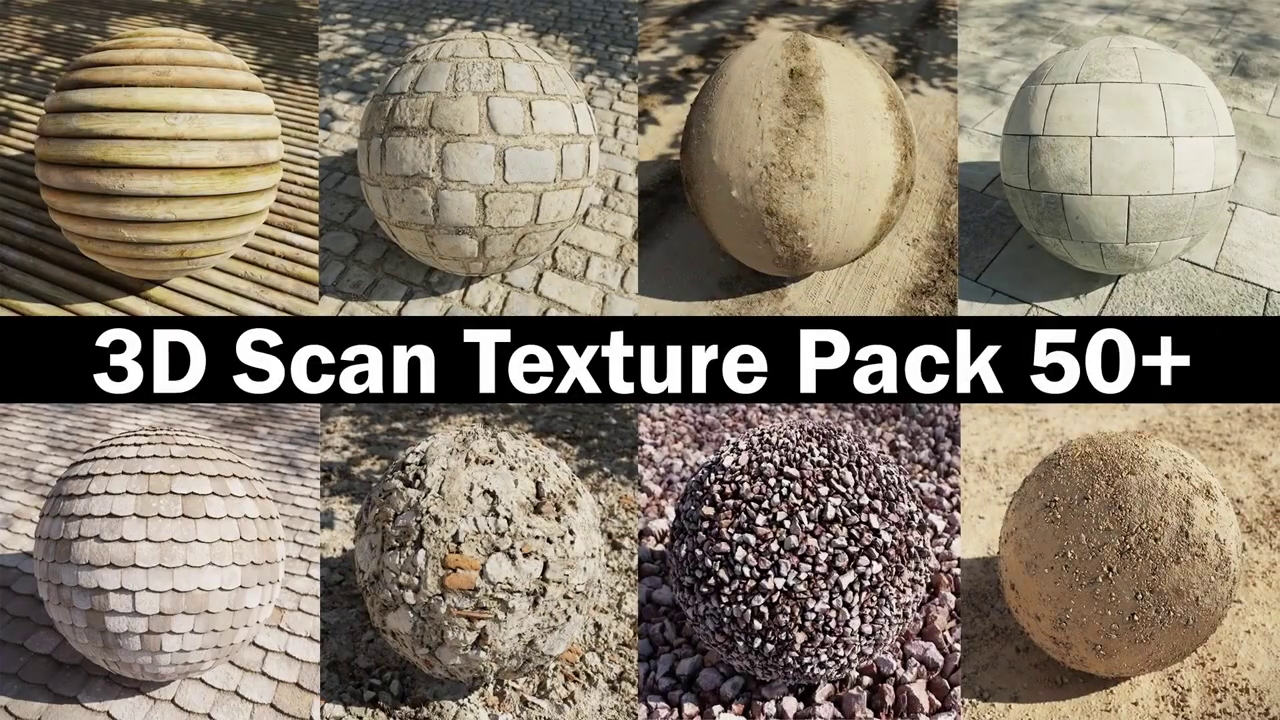